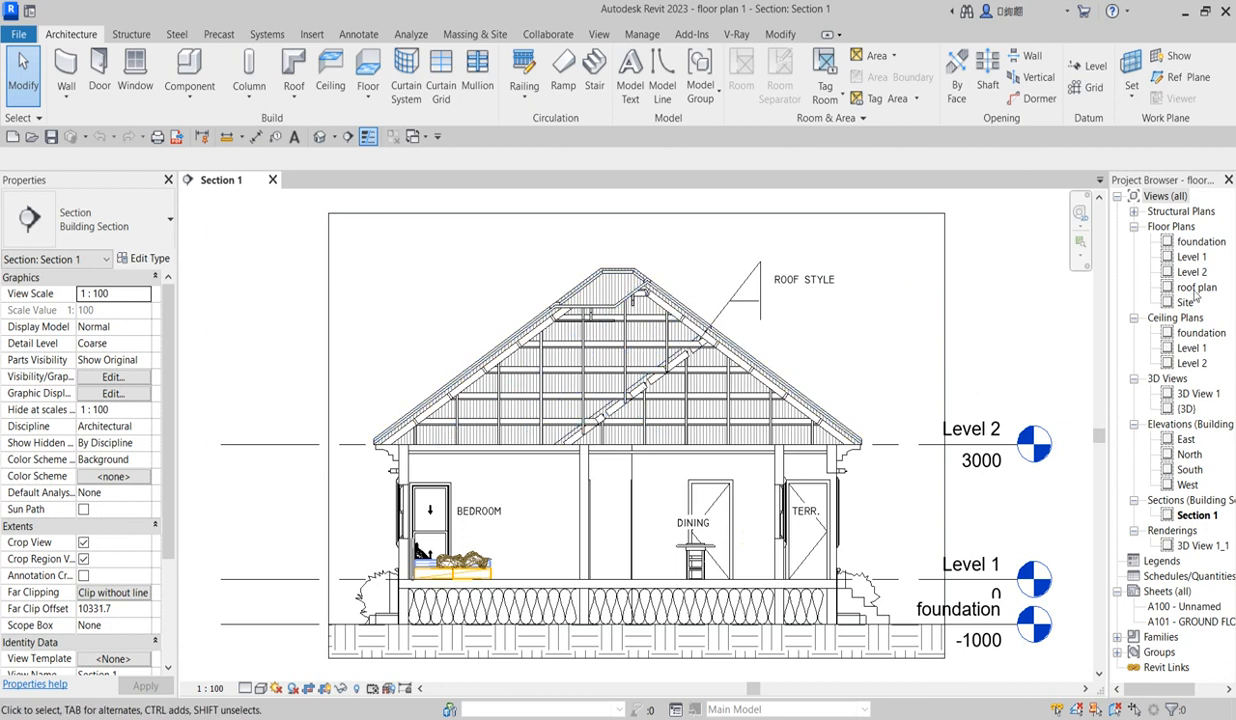
Open the Site floor plan and examine the roof outline, section line, elevation markers and surrounding trees
double_click(1185, 302)
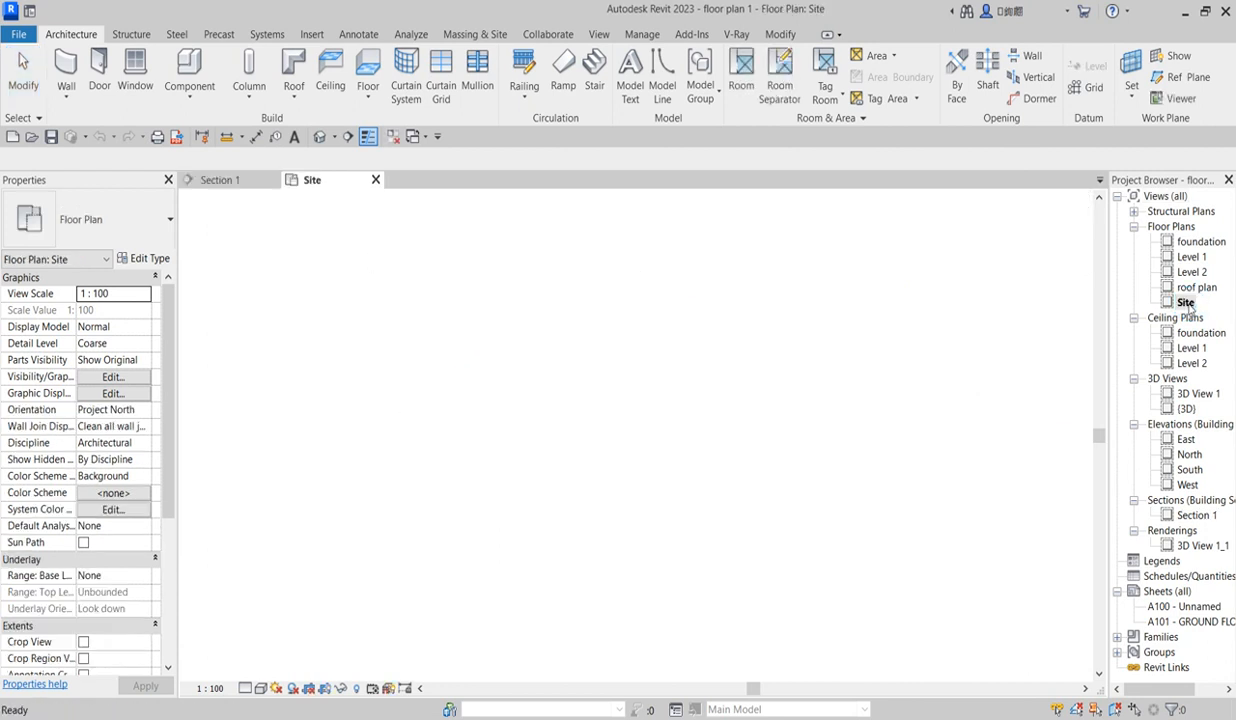
scroll(698, 383, "up", 5)
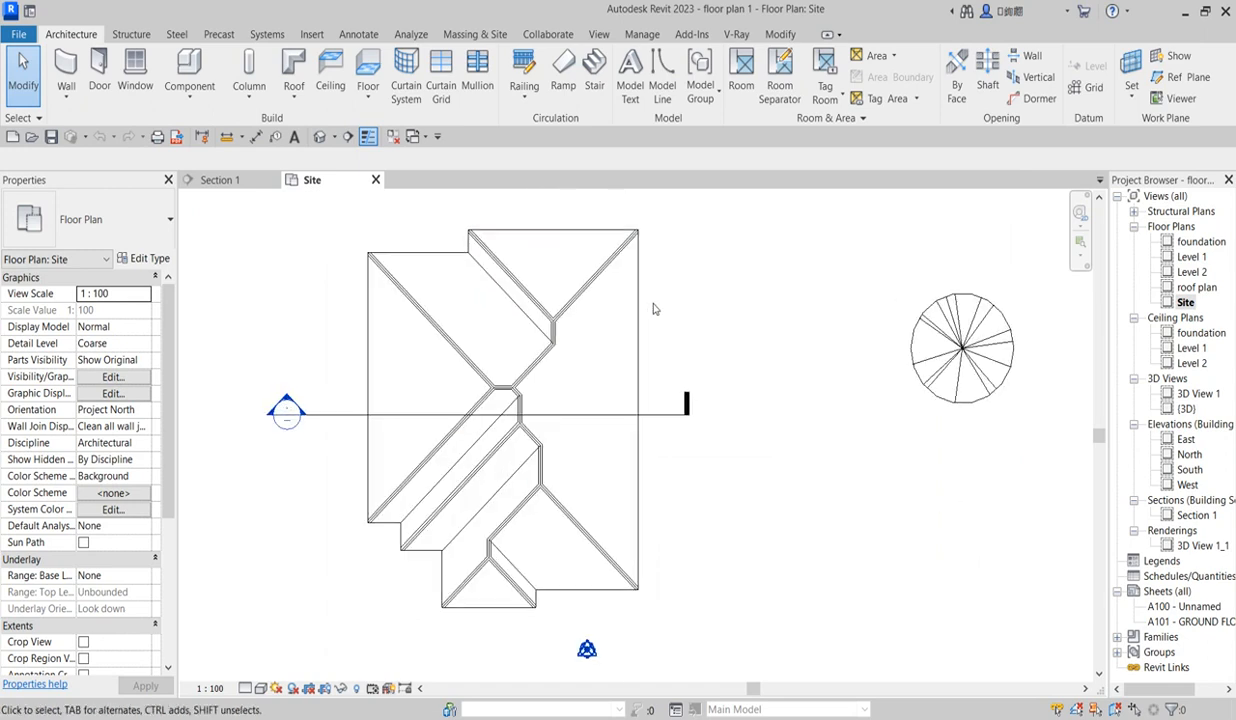
scroll(447, 410, "down", 1)
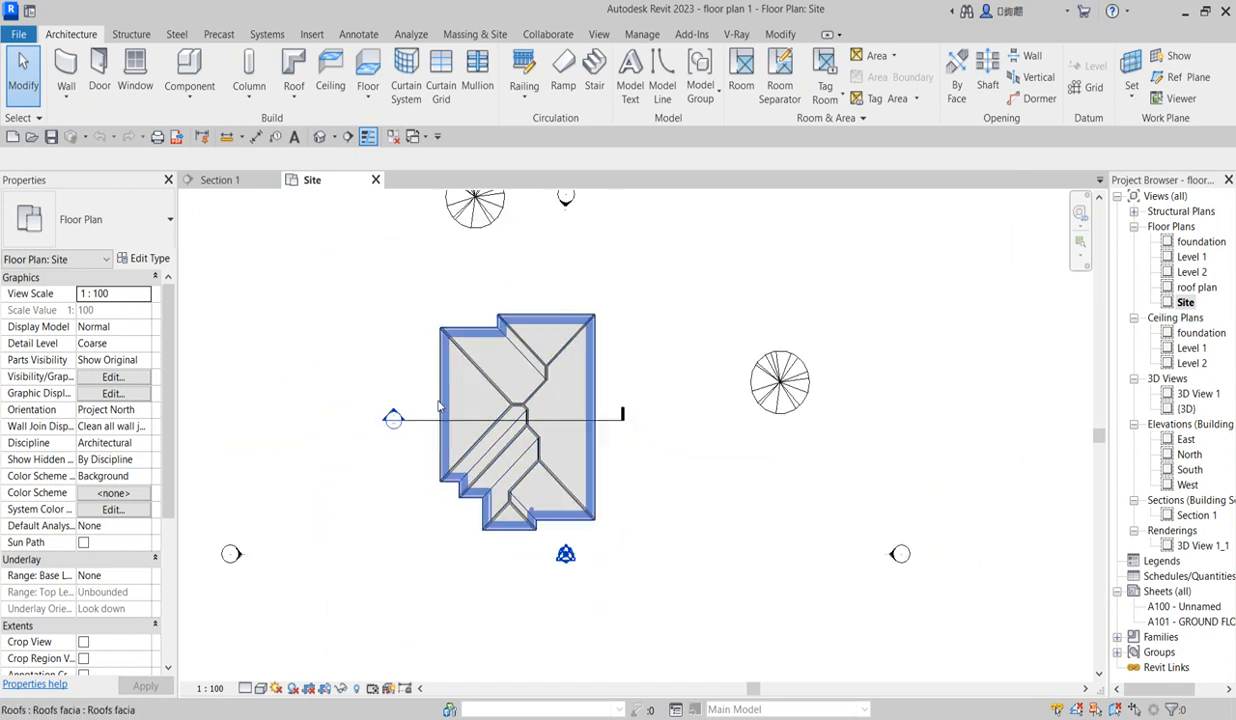
scroll(449, 357, "up", 1)
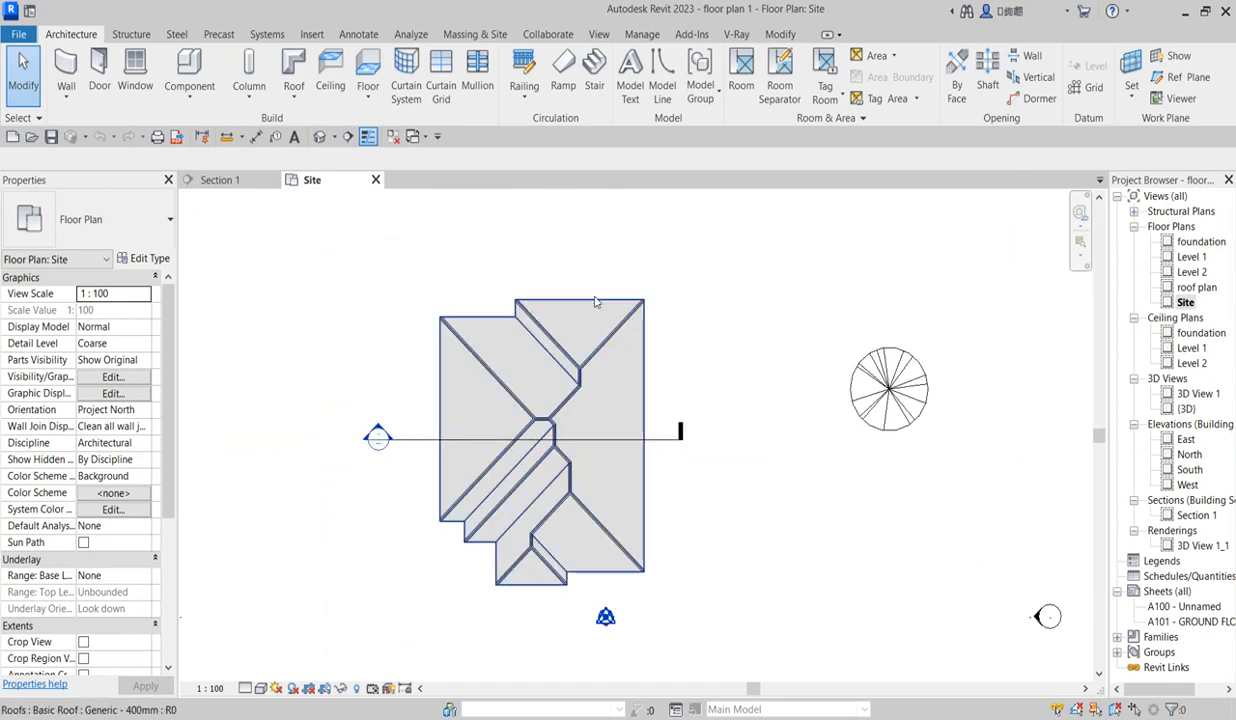
scroll(630, 300, "up", 1)
scroll(690, 400, "down", 1)
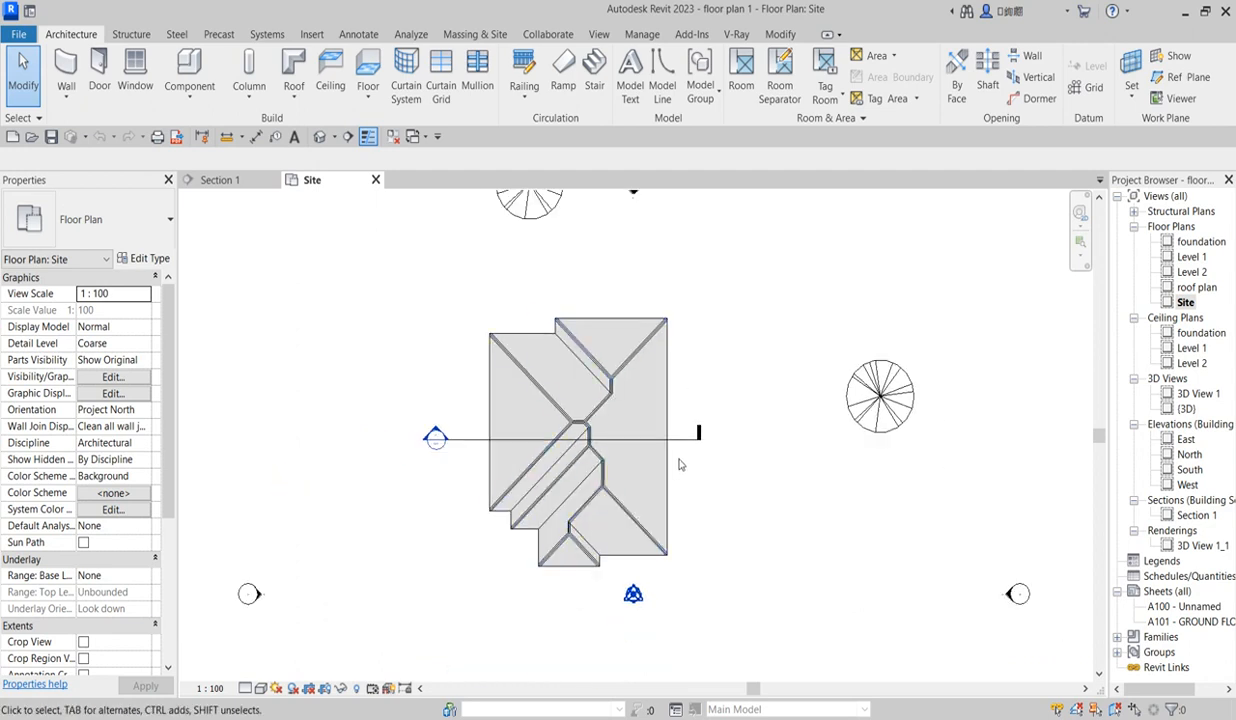
scroll(672, 500, "up", 1)
scroll(667, 510, "down", 1)
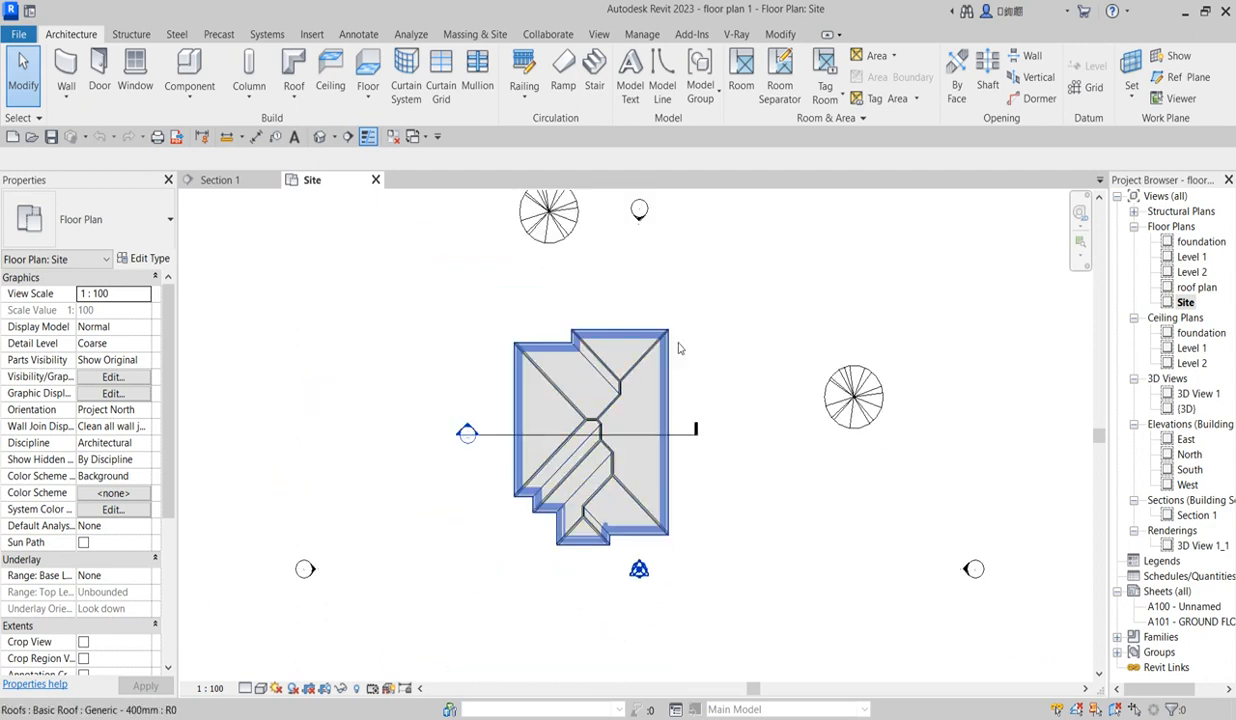
scroll(672, 350, "up", 1)
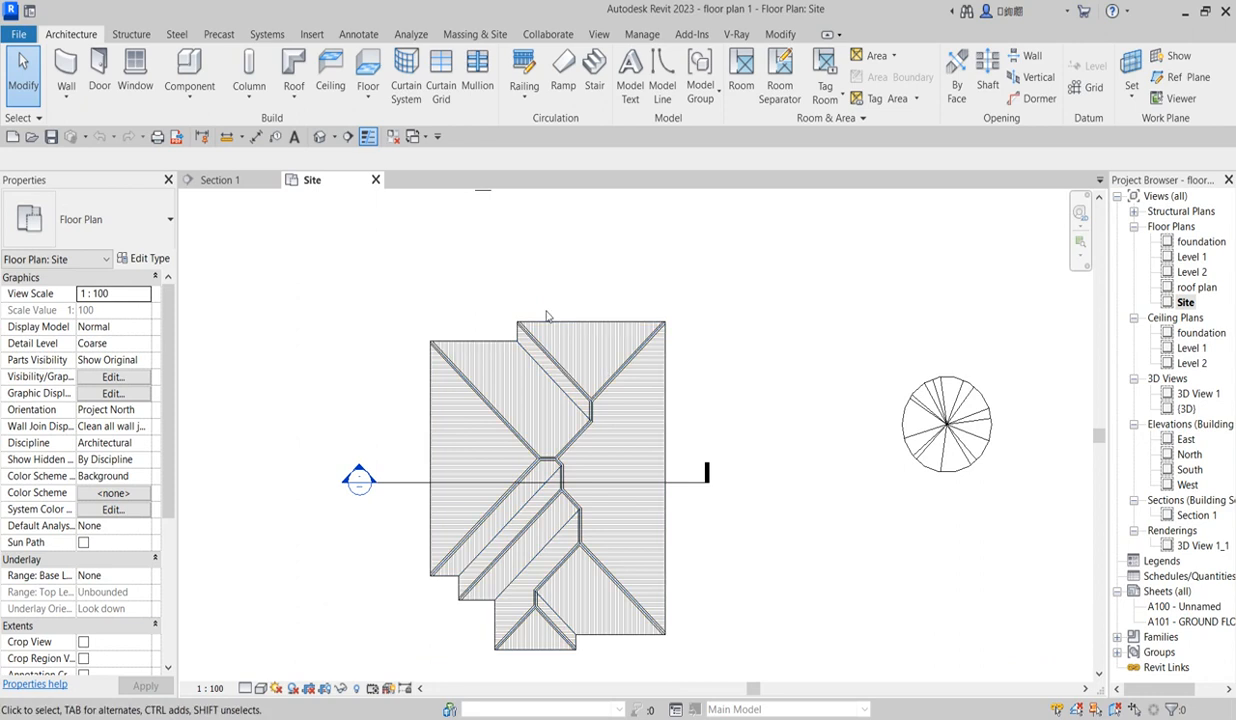
scroll(620, 470, "down", 2)
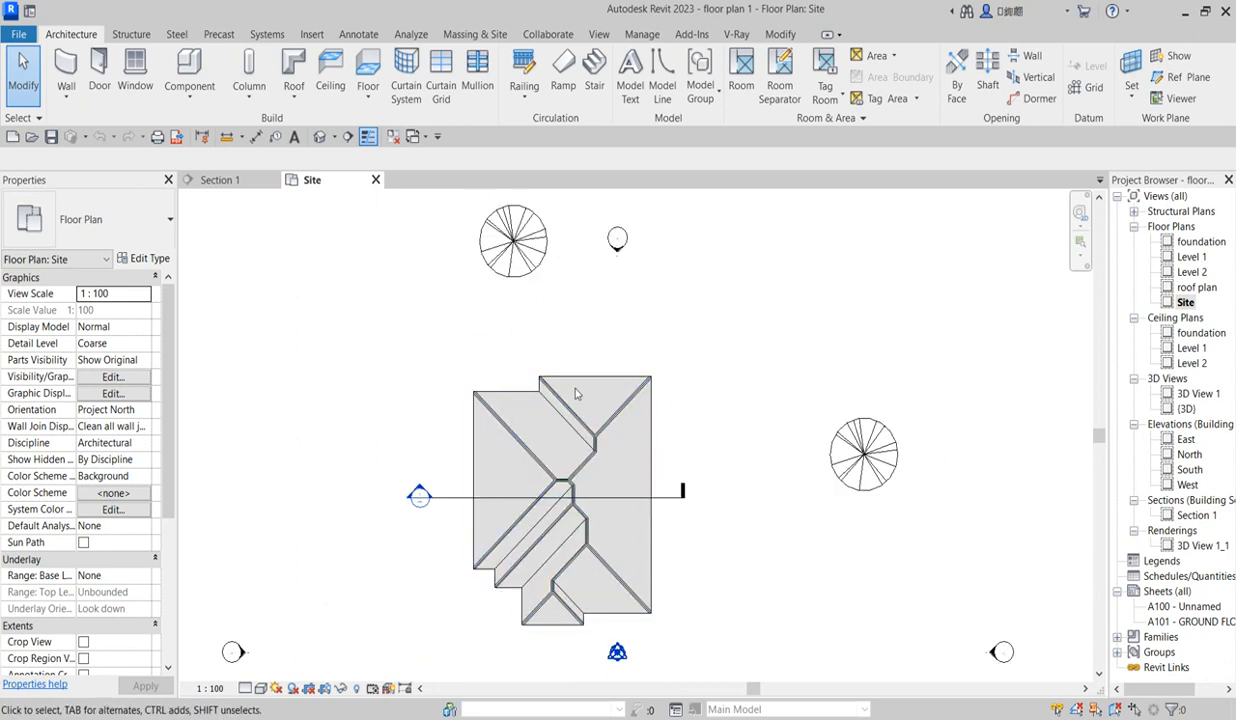
scroll(592, 406, "up", 1)
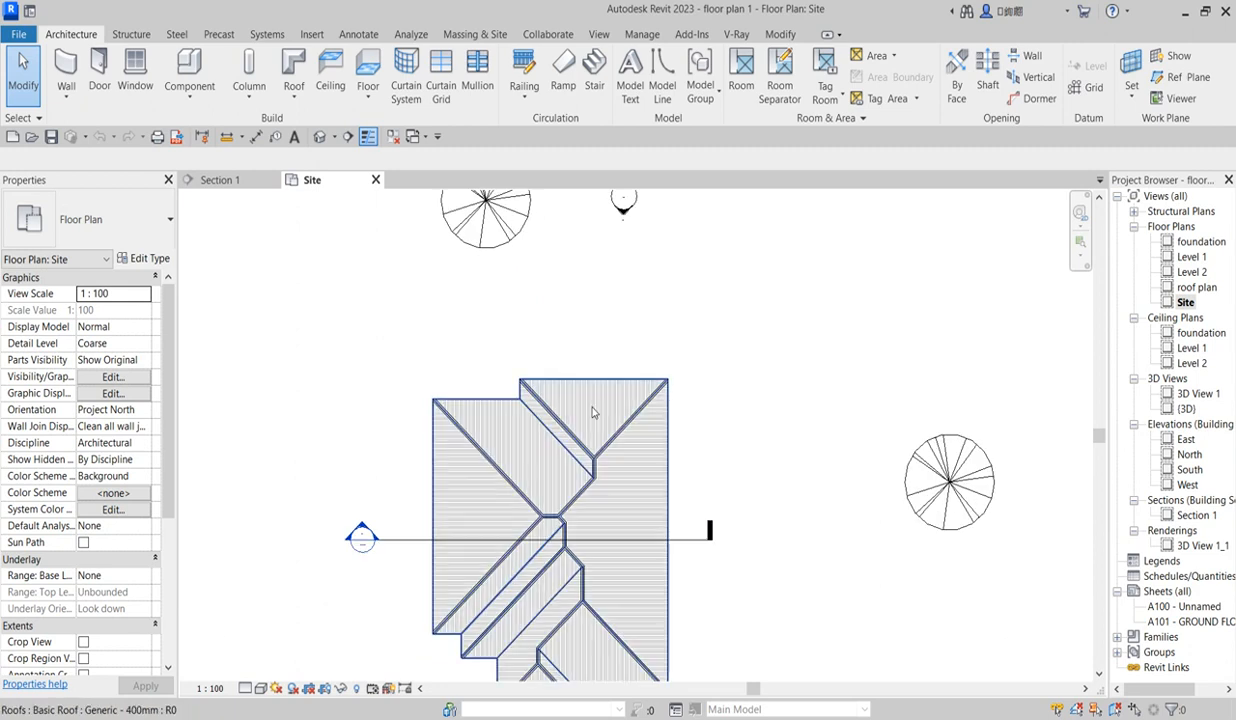
scroll(560, 330, "down", 1)
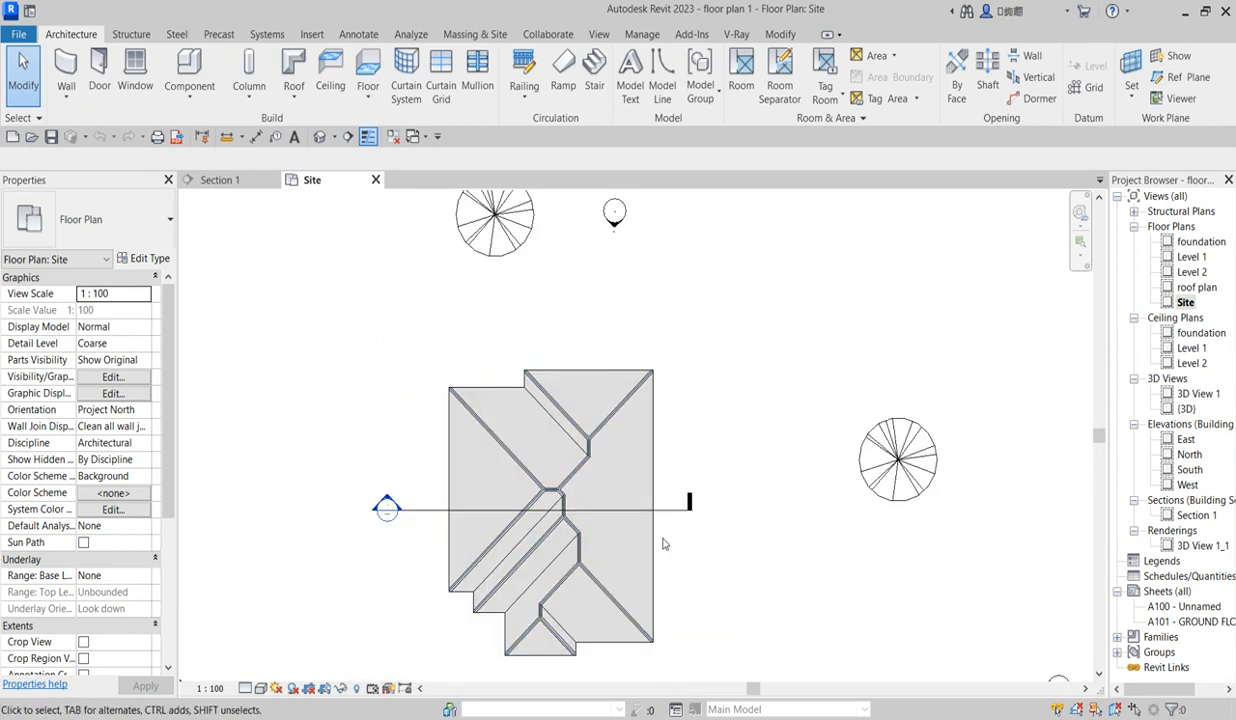
scroll(509, 442, "down", 2)
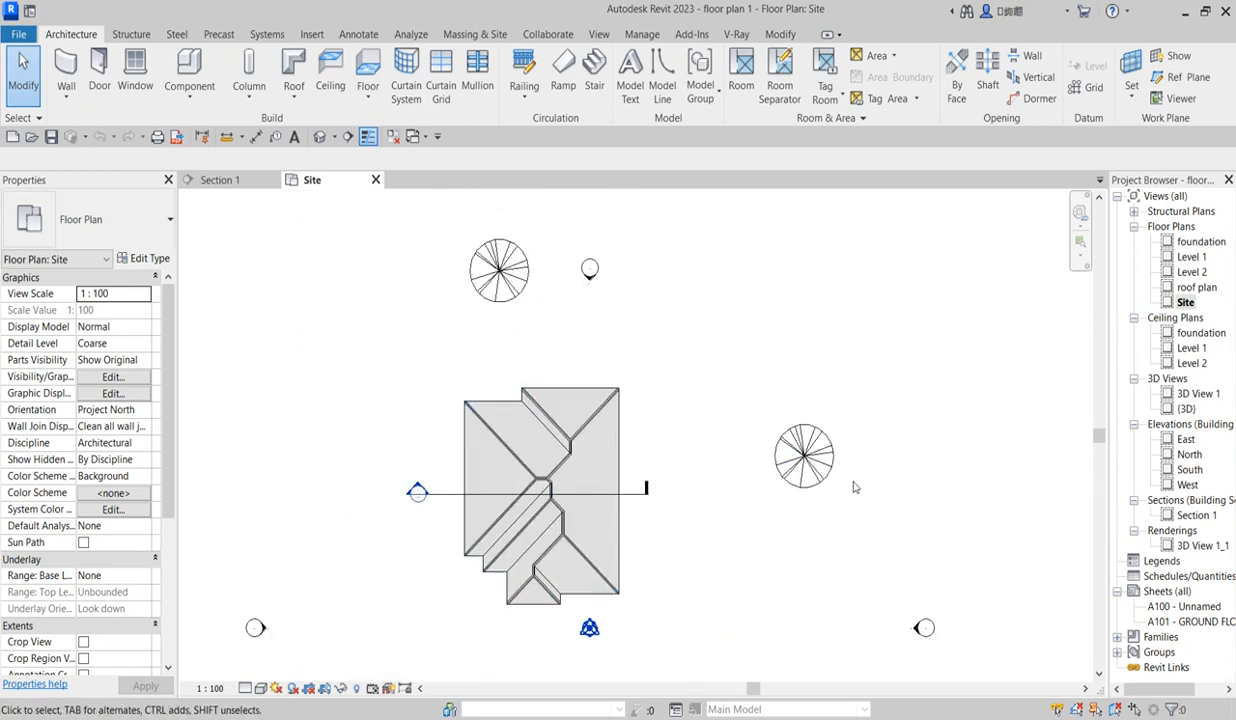
scroll(200, 415, "up", 1)
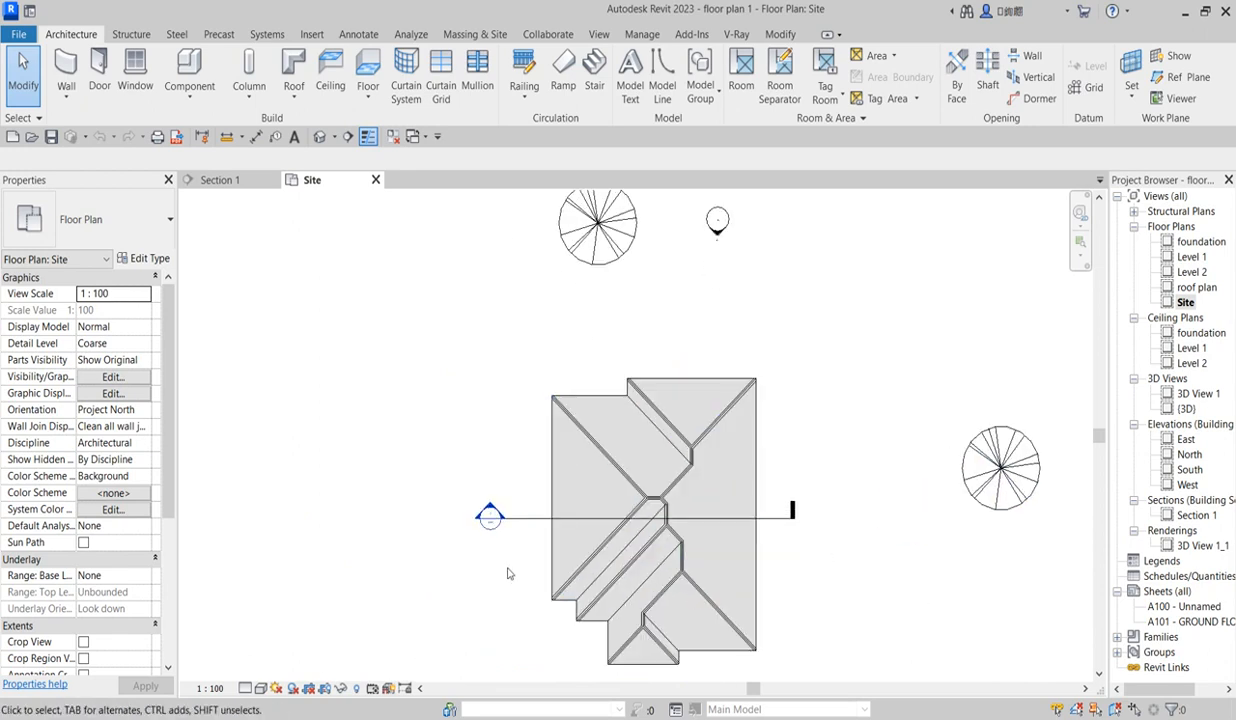
left_click(516, 516)
scroll(450, 500, "down", 1)
scroll(477, 487, "up", 1)
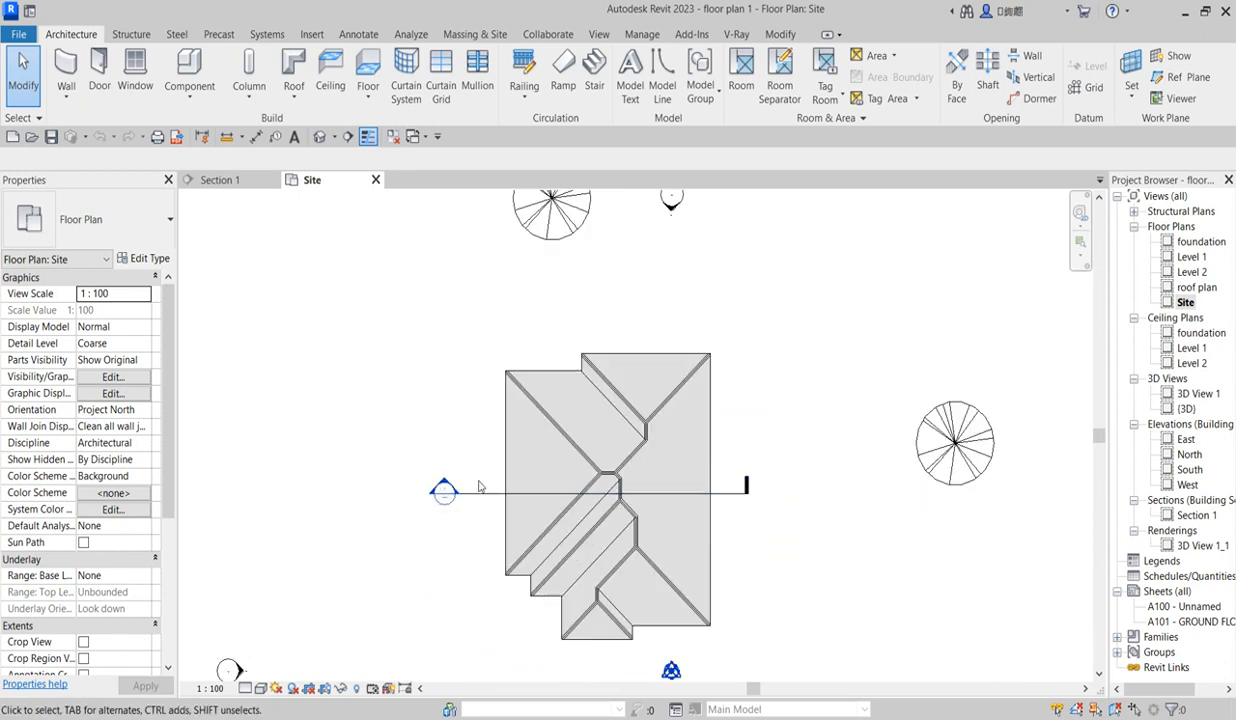
scroll(425, 485, "down", 4)
scroll(610, 470, "up", 3)
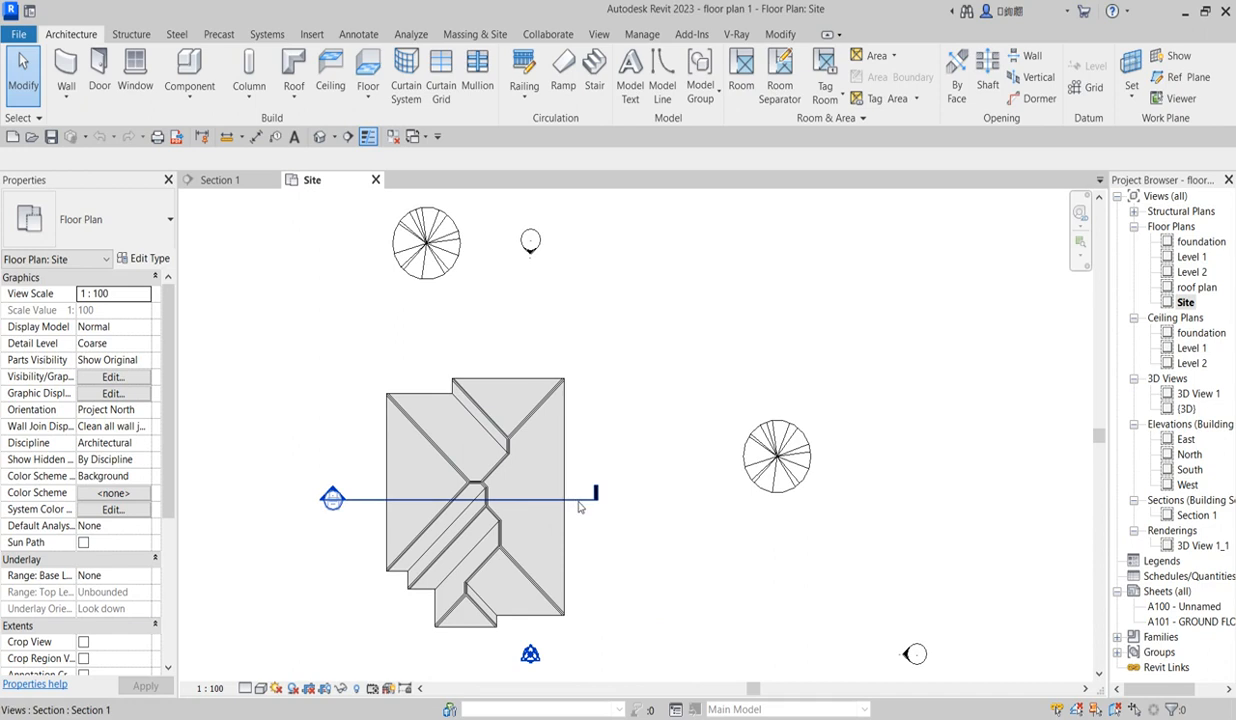
scroll(611, 533, "down", 1)
scroll(559, 557, "down", 2)
scroll(522, 611, "up", 2)
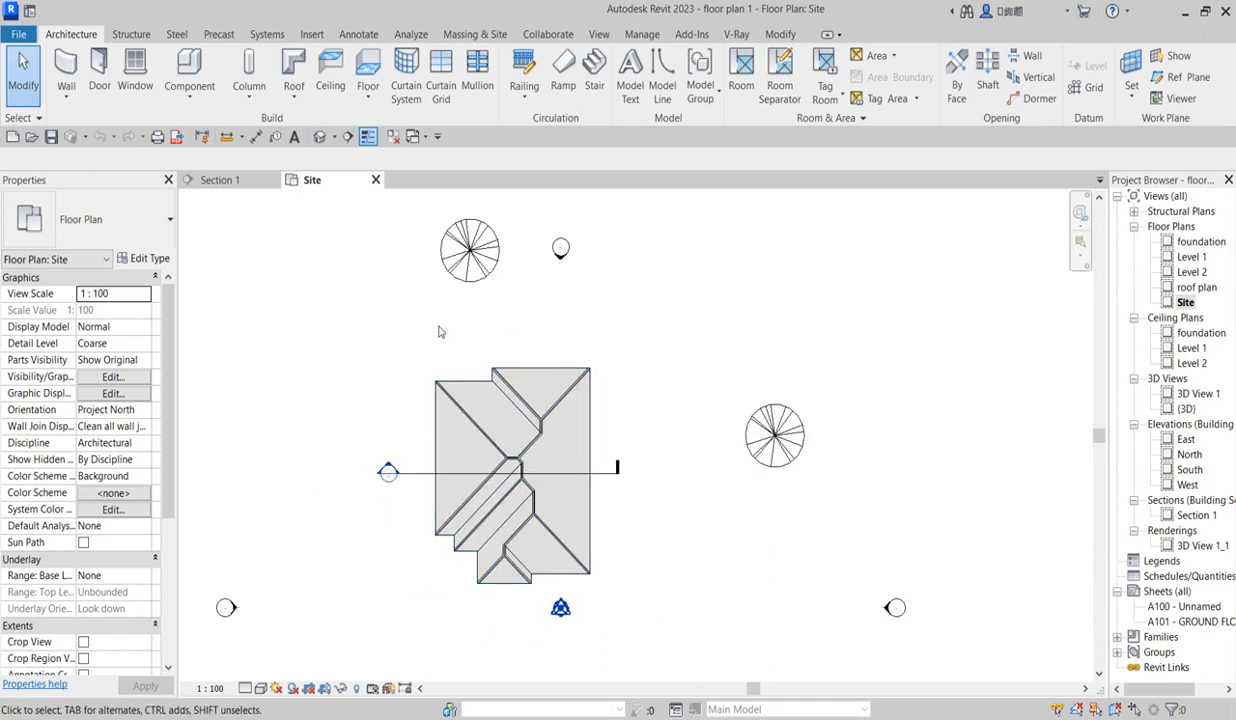
scroll(508, 306, "down", 2)
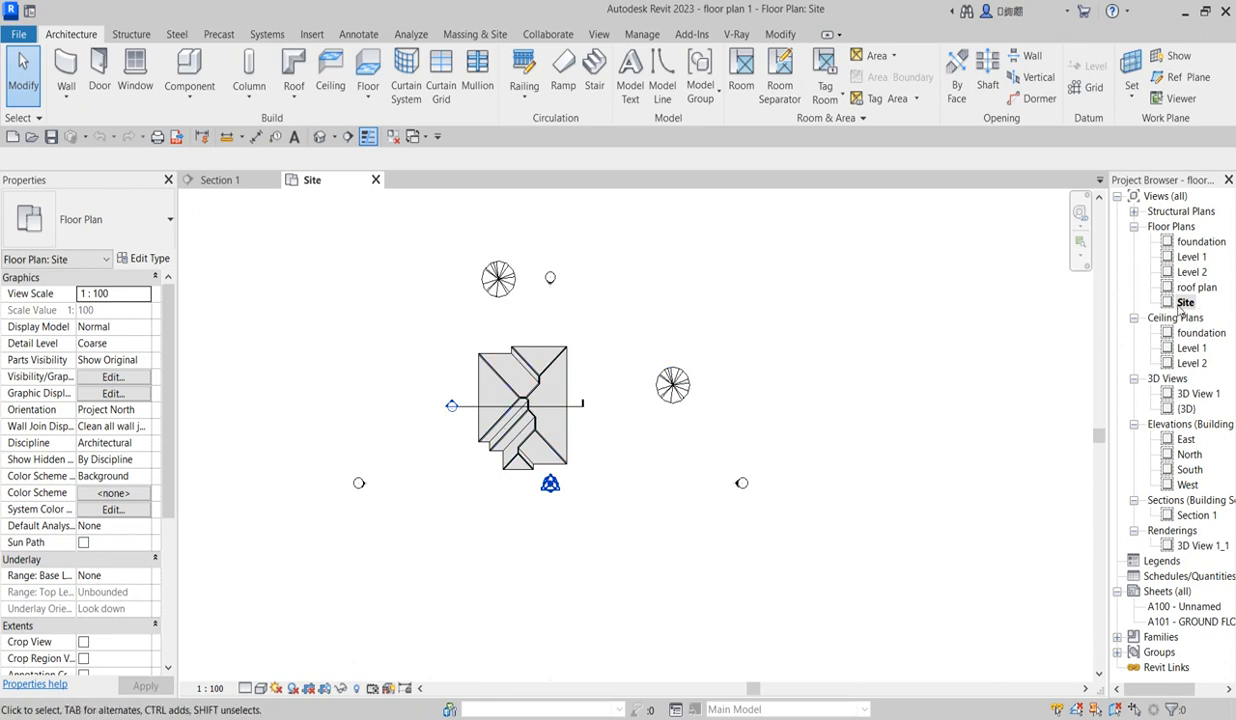
scroll(470, 455, "up", 2)
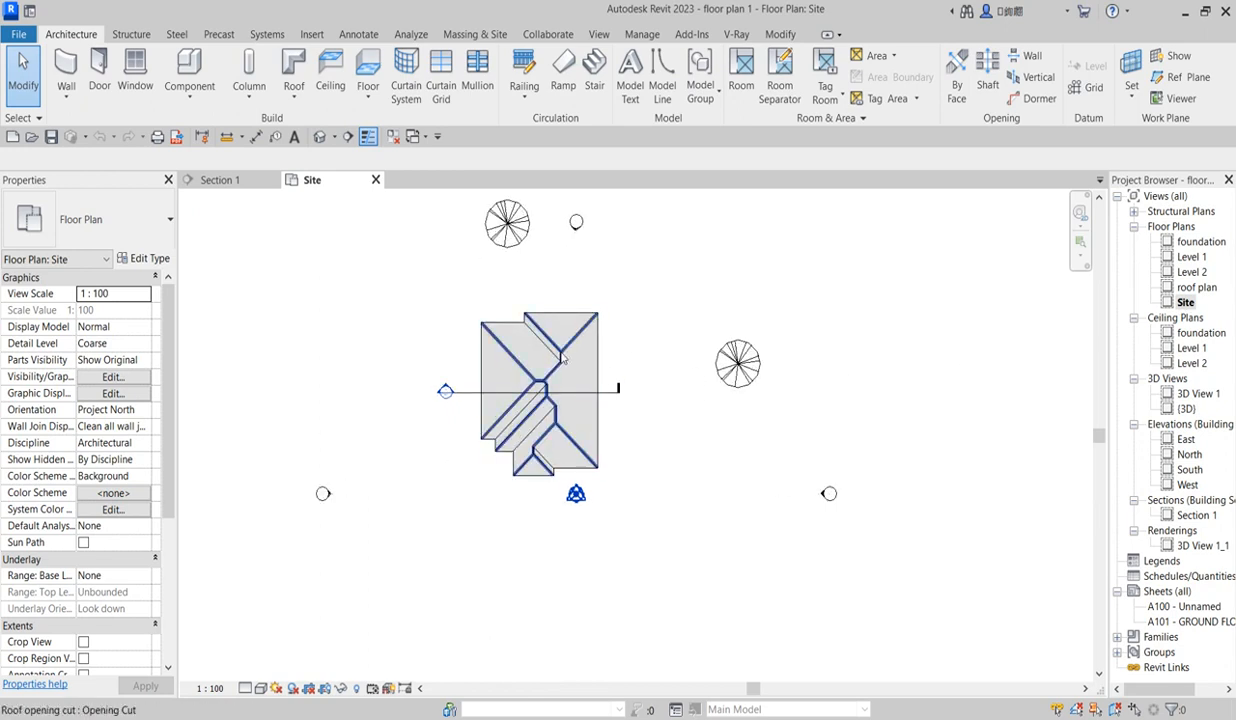
scroll(557, 368, "up", 1)
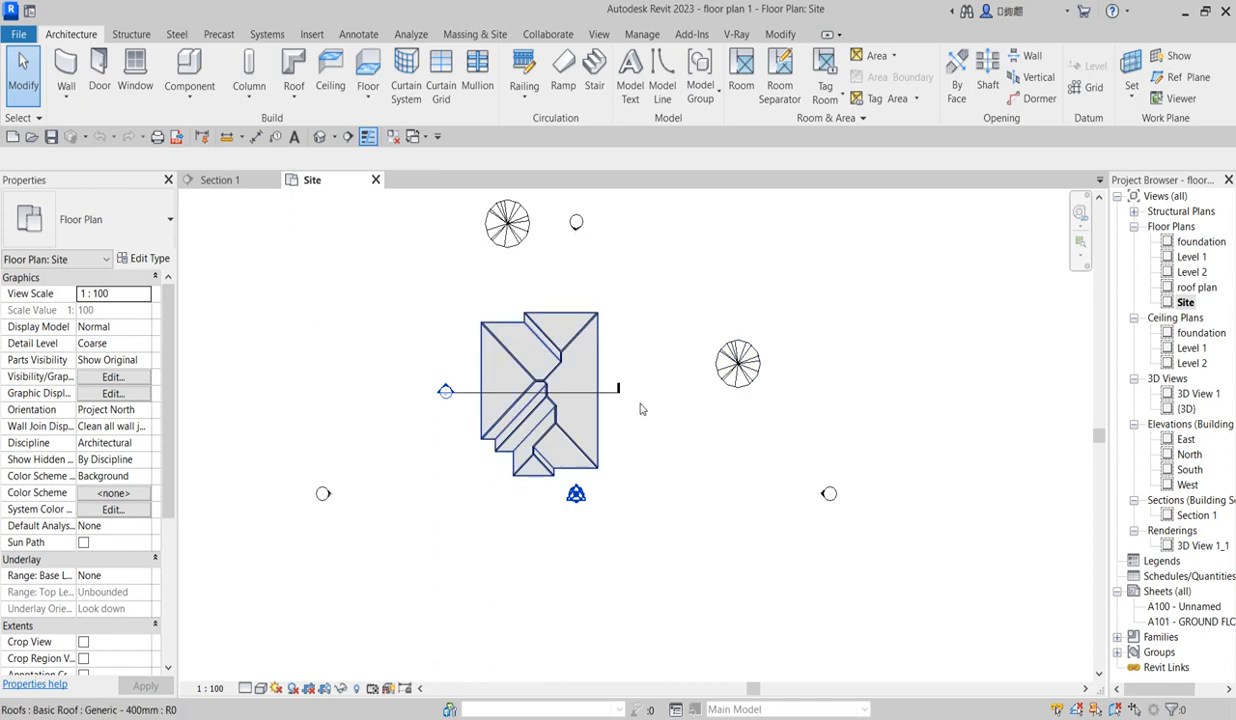
scroll(662, 499, "down", 3)
scroll(632, 439, "up", 3)
scroll(540, 372, "down", 2)
scroll(591, 492, "up", 1)
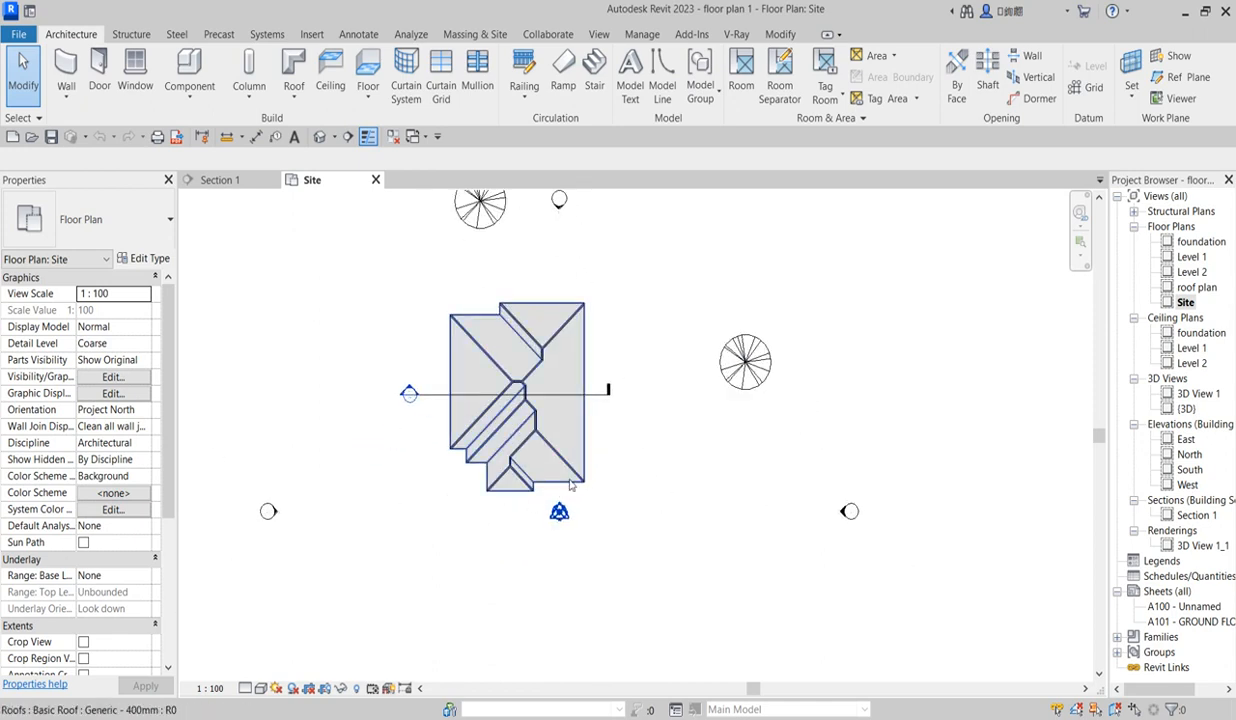
Duplicate the Site floor plan view without detailing and rename the copy as Site plan
right_click(1186, 302)
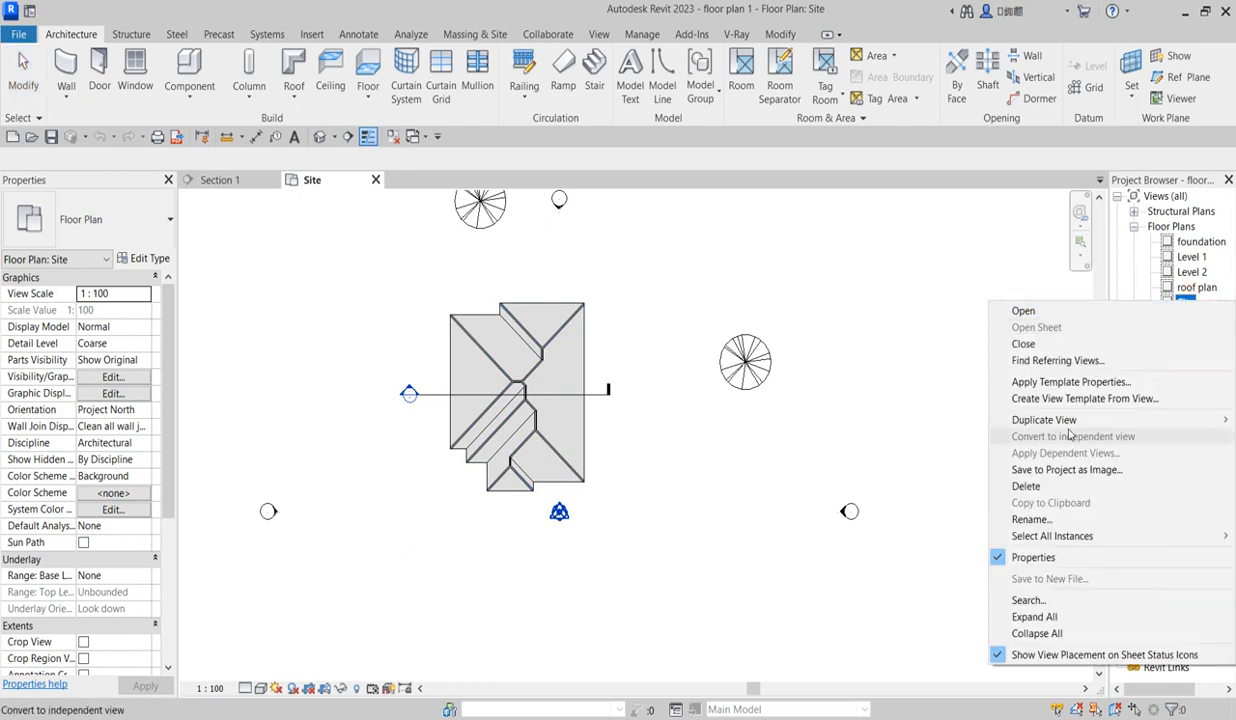
mouse_move(1051, 423)
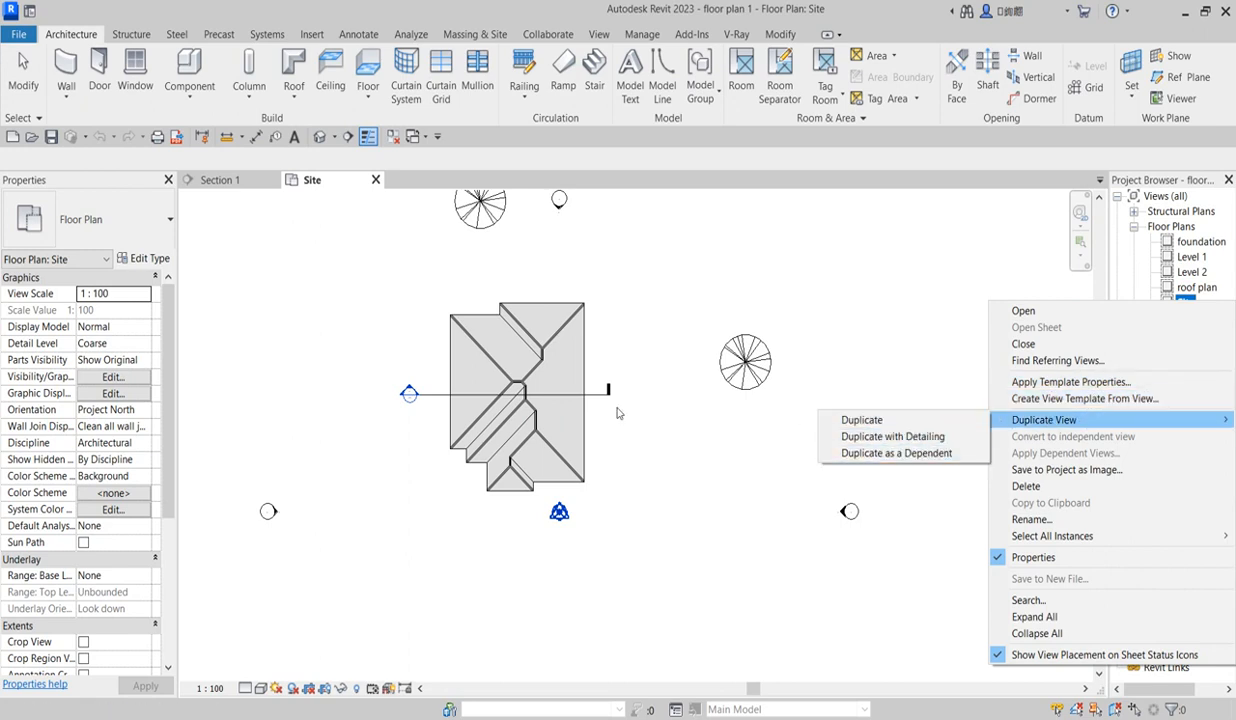
left_click(853, 421)
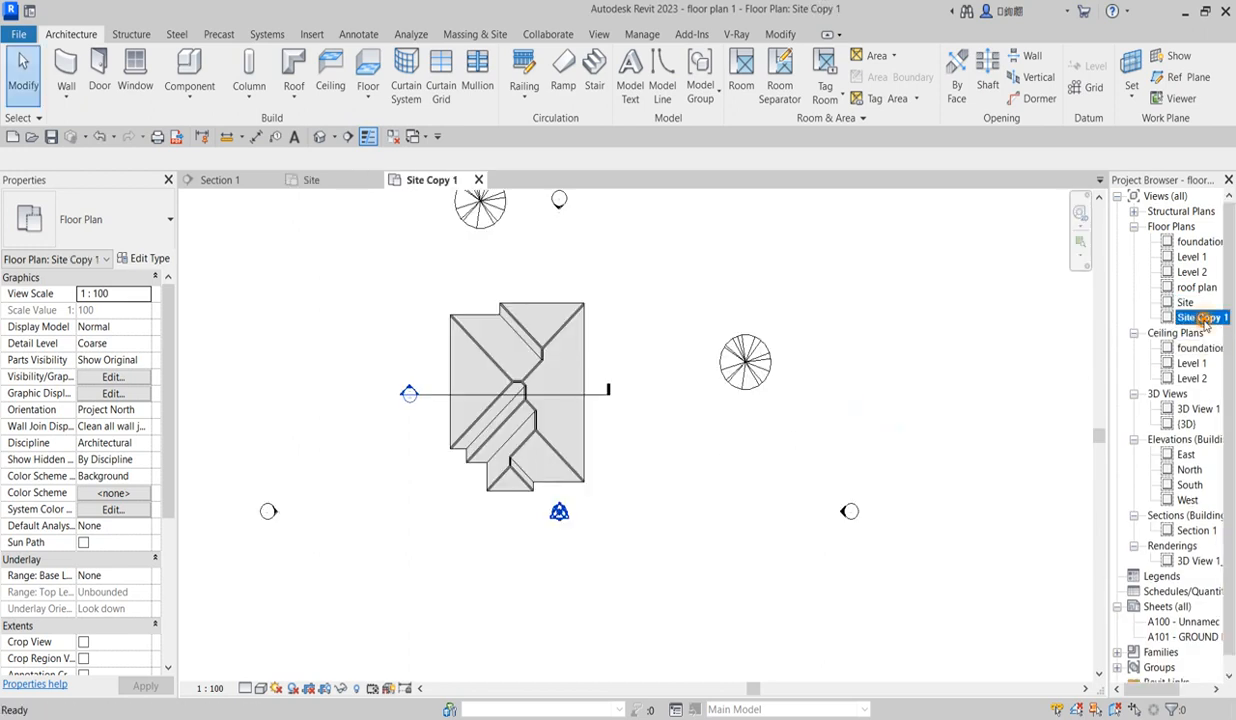
right_click(1166, 317)
left_click(1045, 540)
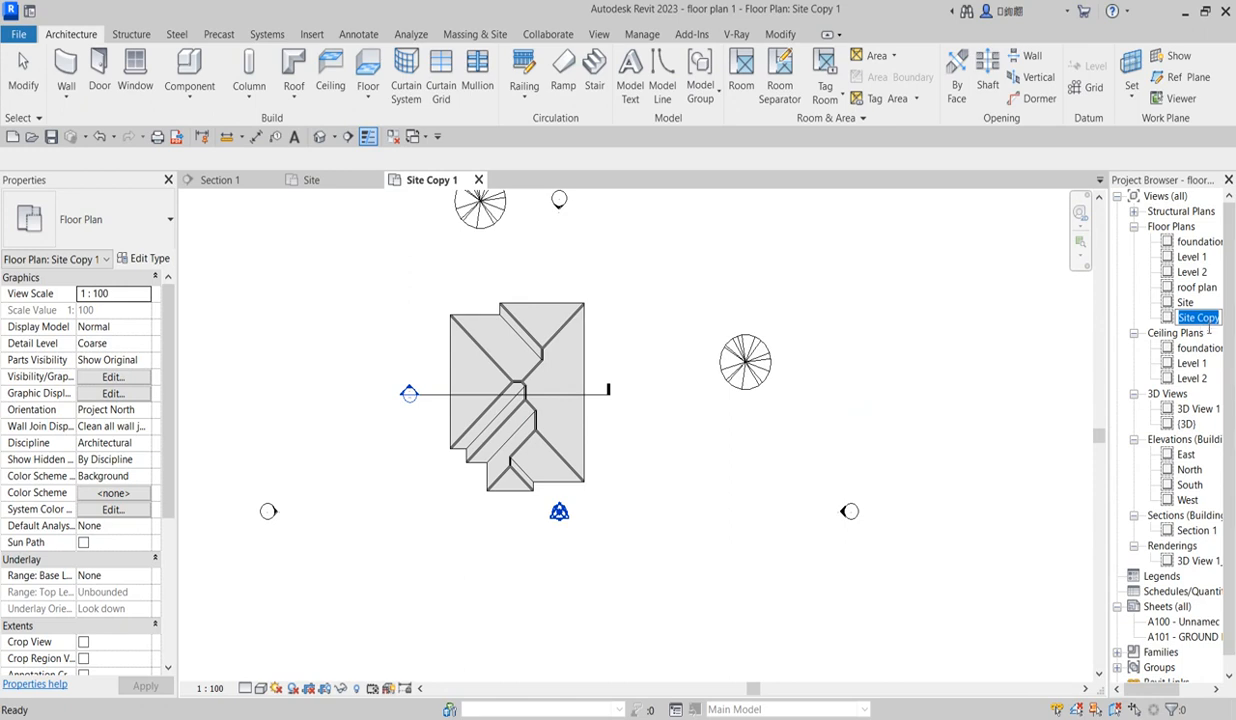
left_click_drag(1204, 324, 1225, 335)
type("plan")
left_click(927, 372)
Hide the section line crossing the house in the Site plan view, as an individual element
scroll(600, 470, "down", 2)
scroll(623, 450, "up", 2)
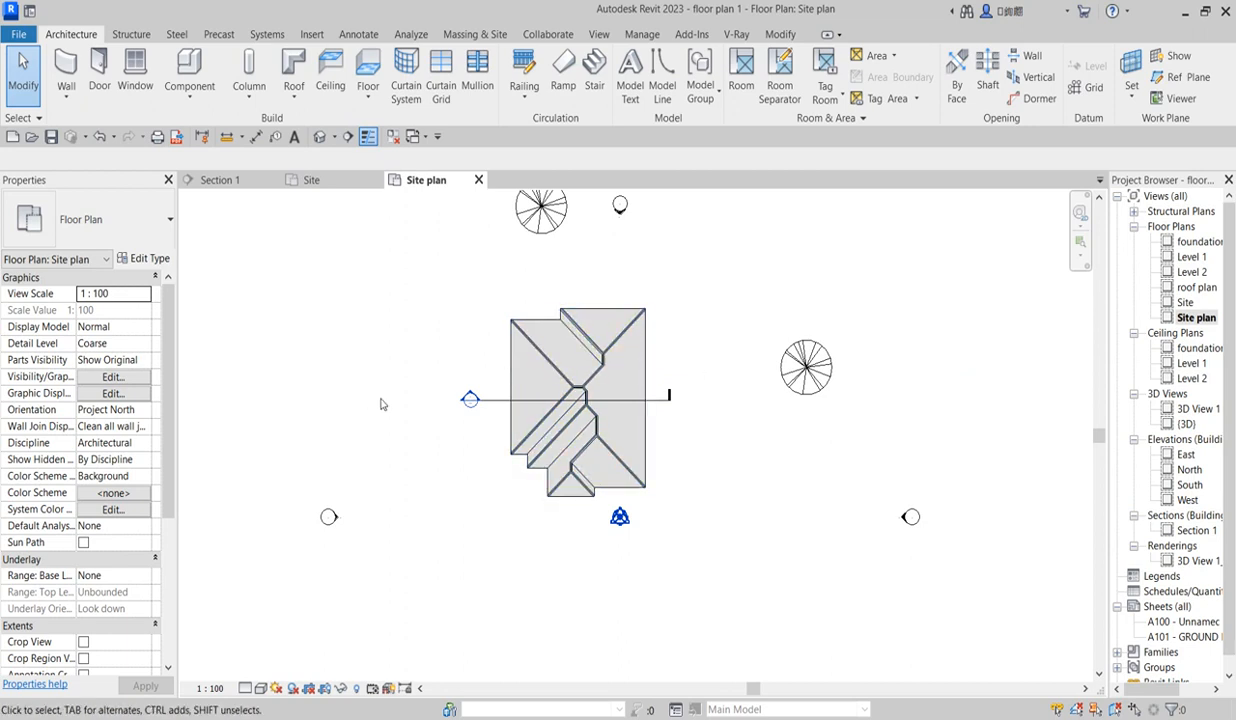
scroll(489, 405, "up", 2)
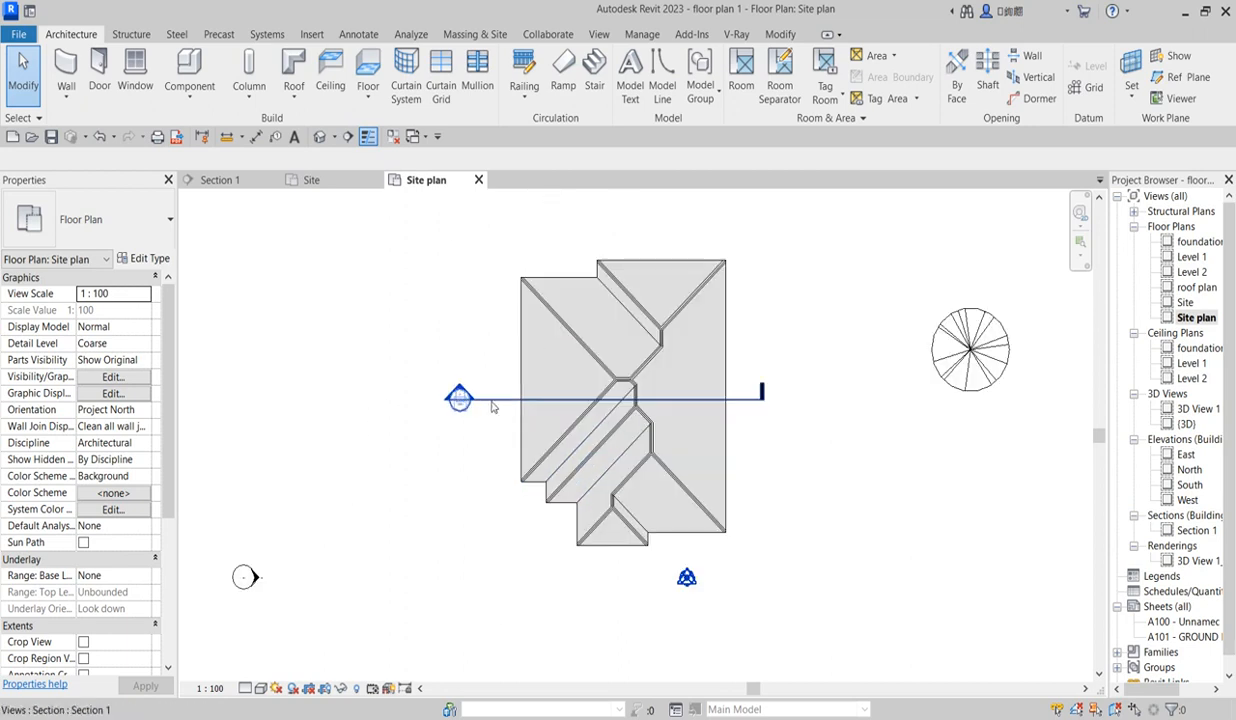
left_click(491, 404)
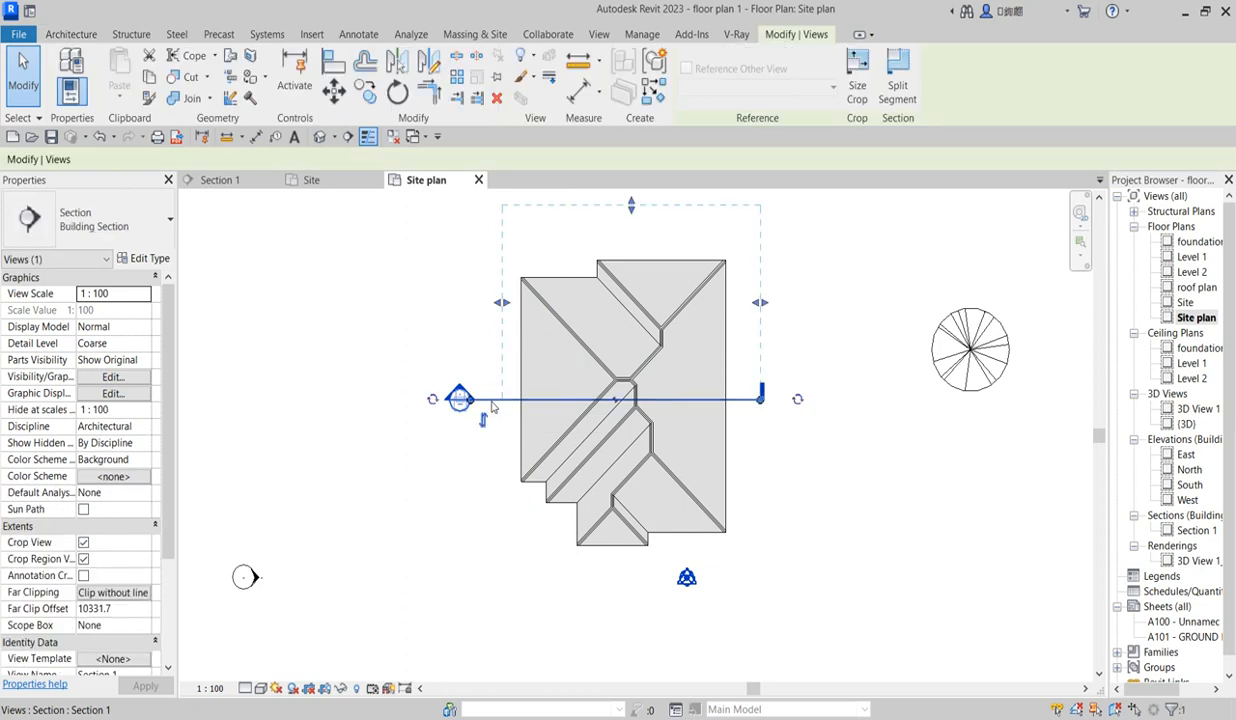
right_click(491, 404)
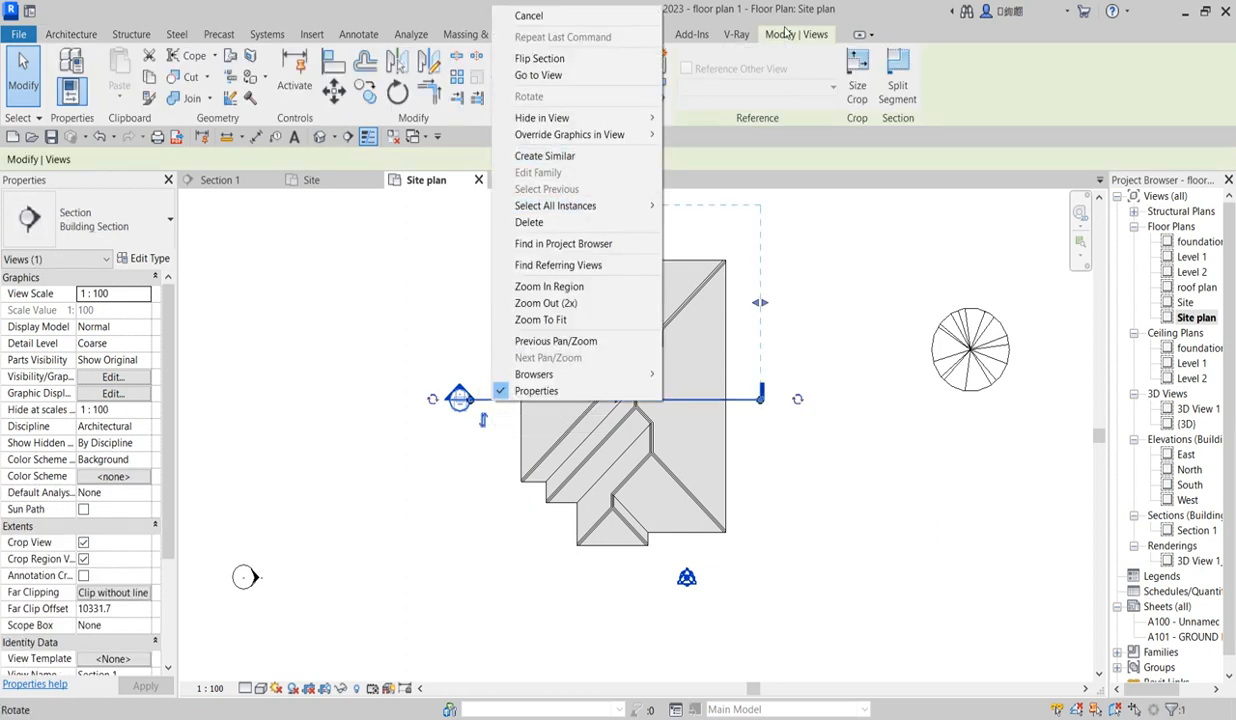
mouse_move(630, 118)
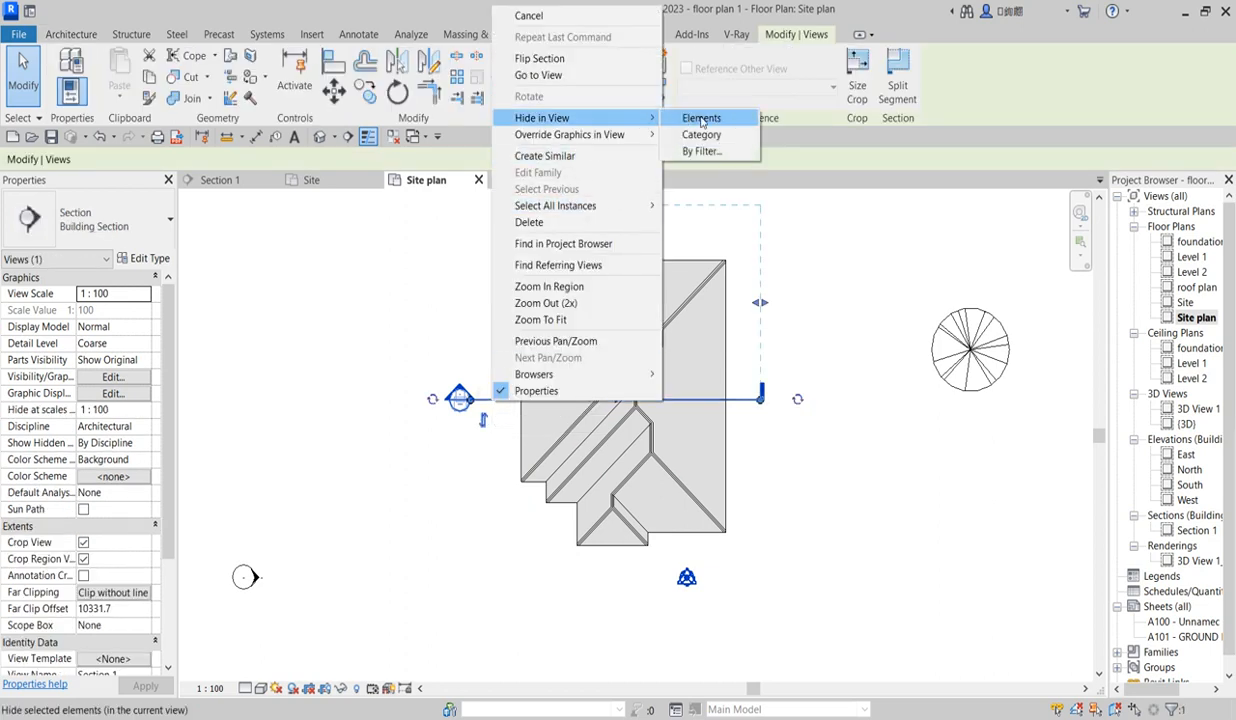
left_click(700, 118)
scroll(466, 512, "down", 3)
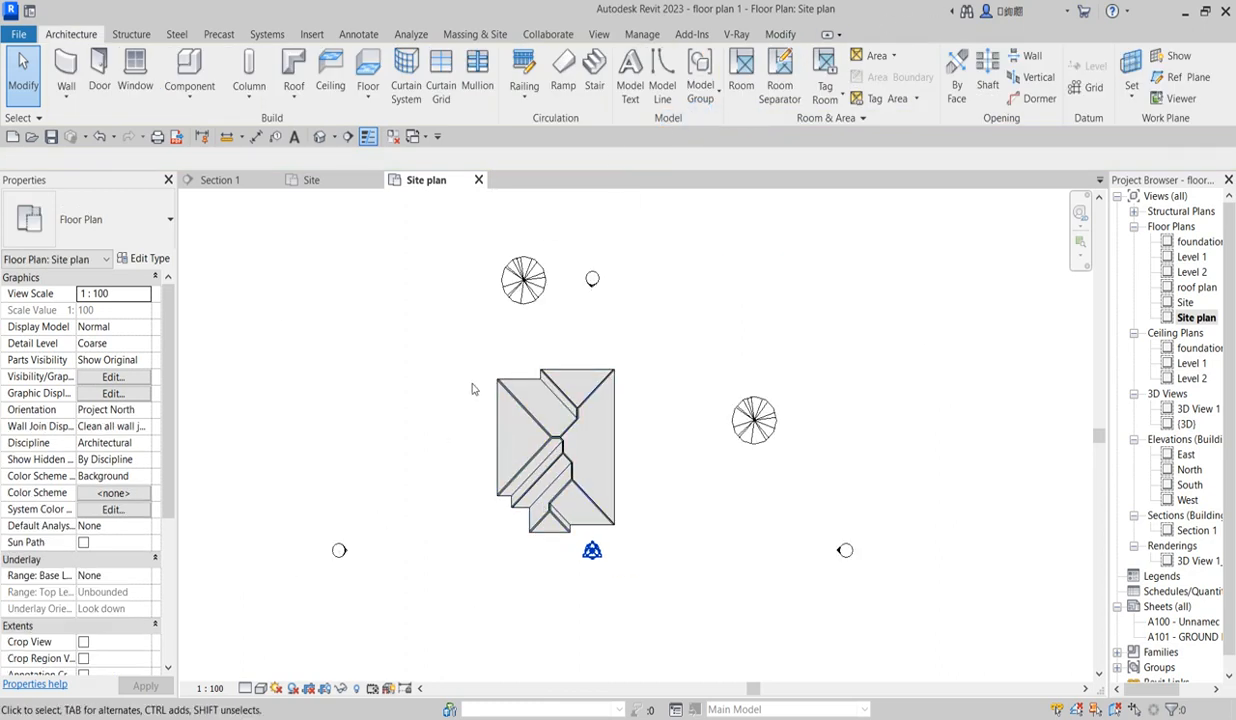
Edit the Site plan's view range, setting the top offset to 2100 and the cut plane offset to 2000
left_click_drag(171, 498, 174, 646)
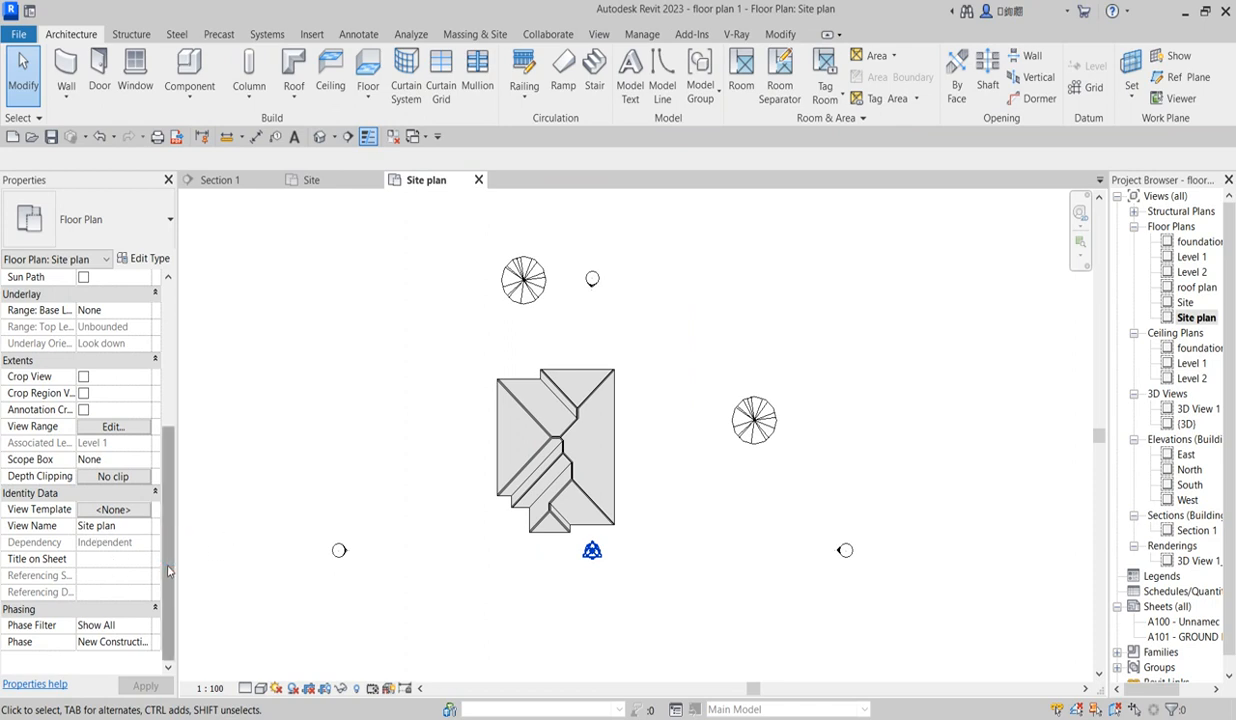
scroll(168, 556, "up", 2)
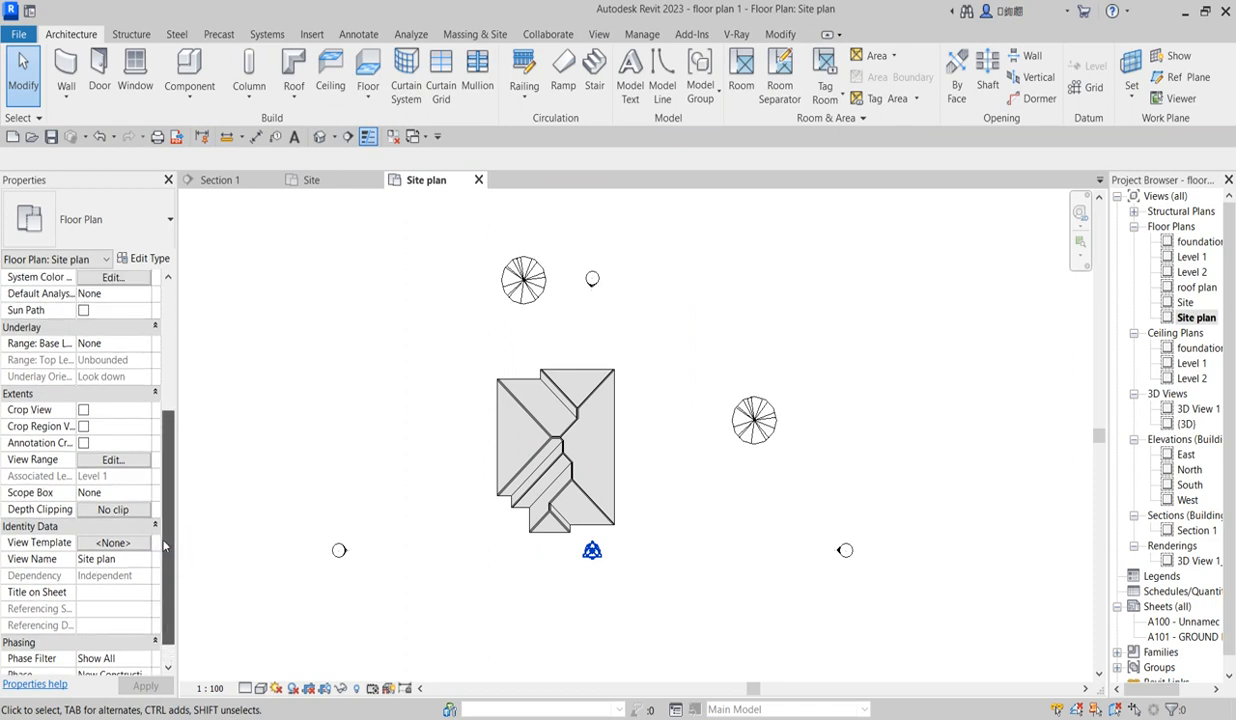
left_click(113, 460)
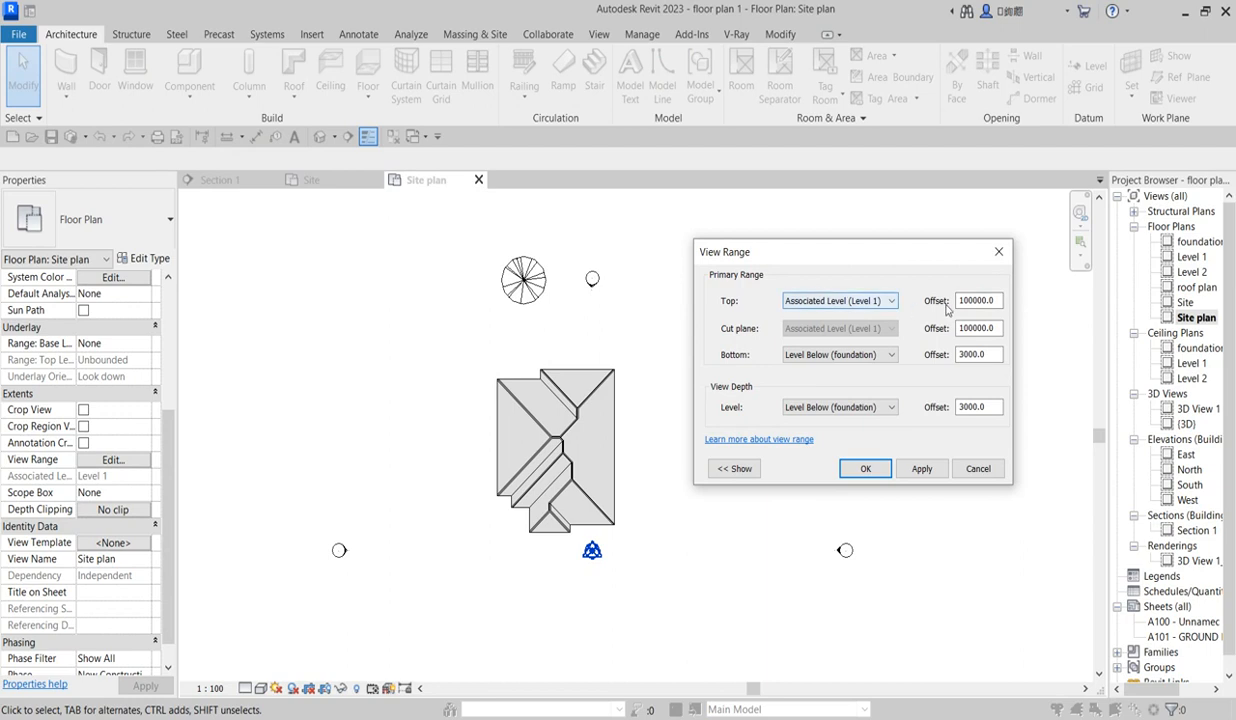
left_click_drag(1003, 305, 964, 306)
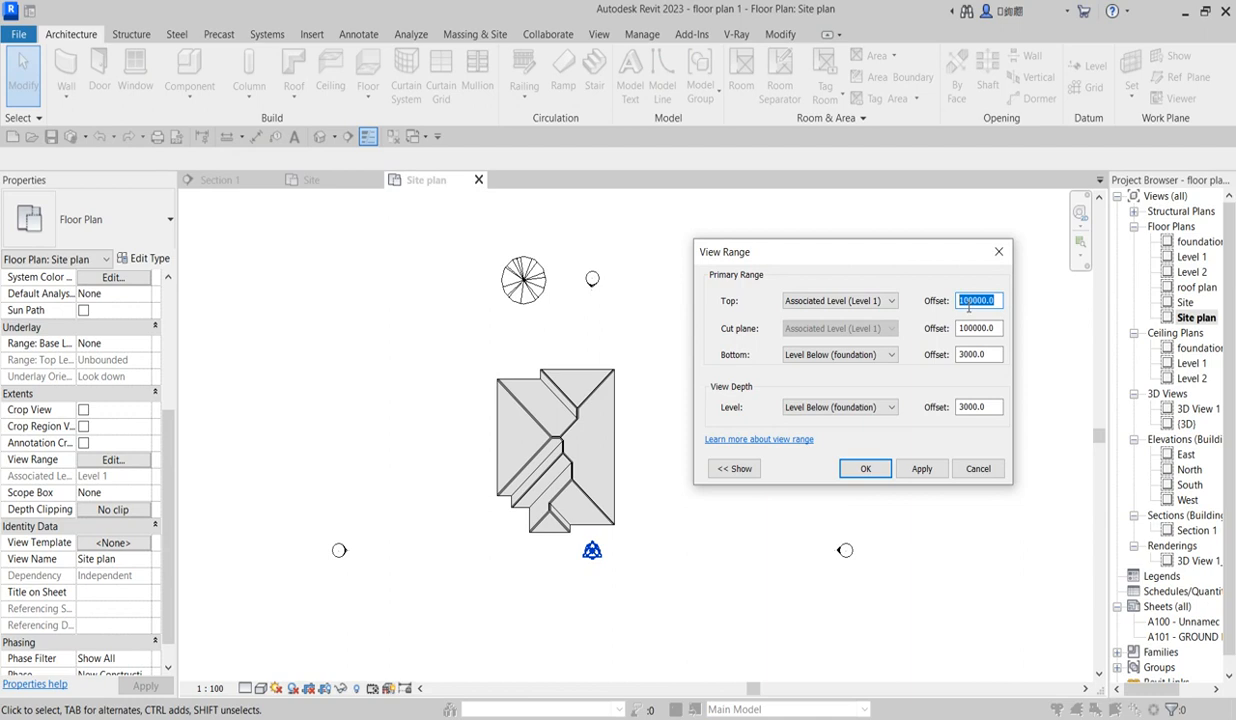
type("2100")
key("Tab")
type("21")
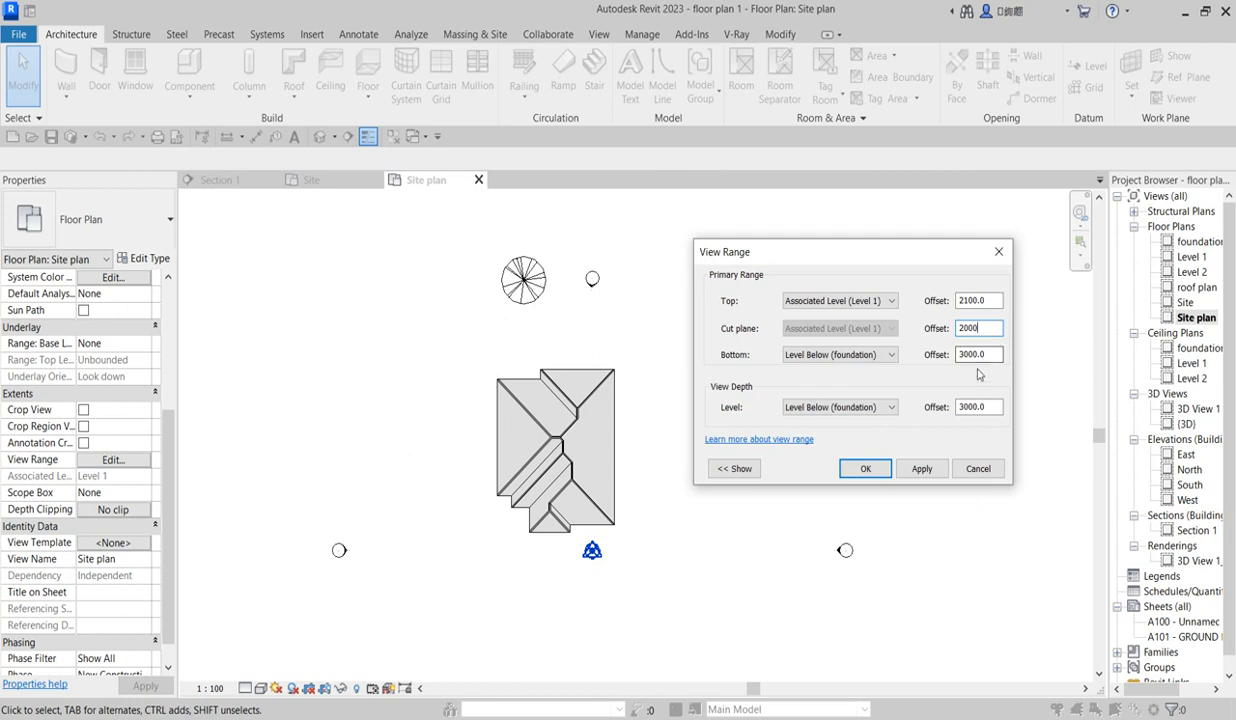
Set the view range's bottom and view depth offsets to 0 and apply the changes
left_click_drag(988, 355, 942, 367)
type("0")
left_click_drag(995, 407, 936, 404)
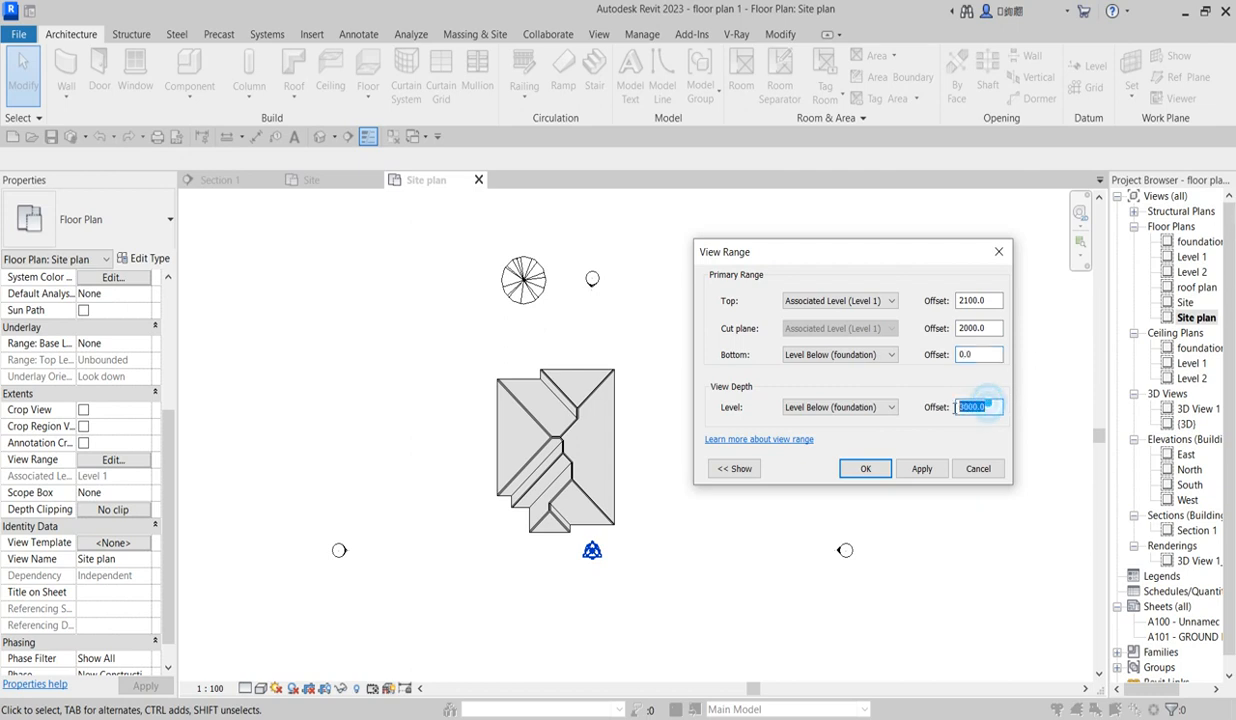
type("0")
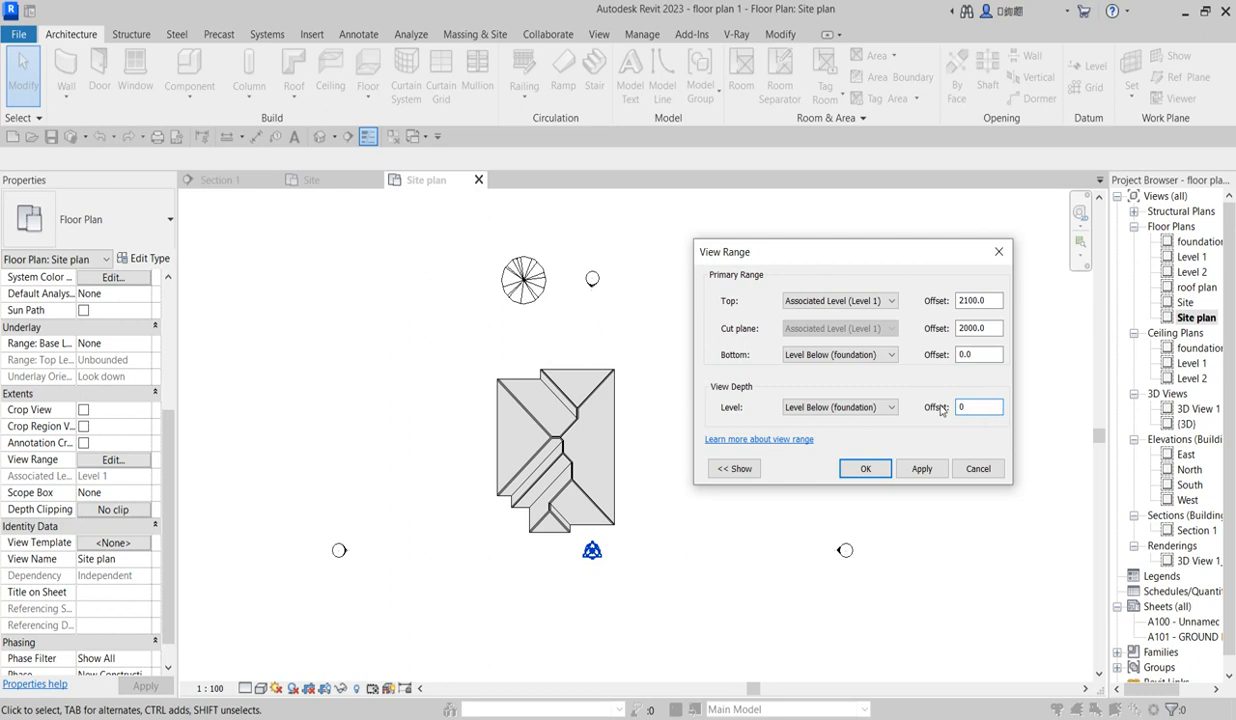
left_click(927, 469)
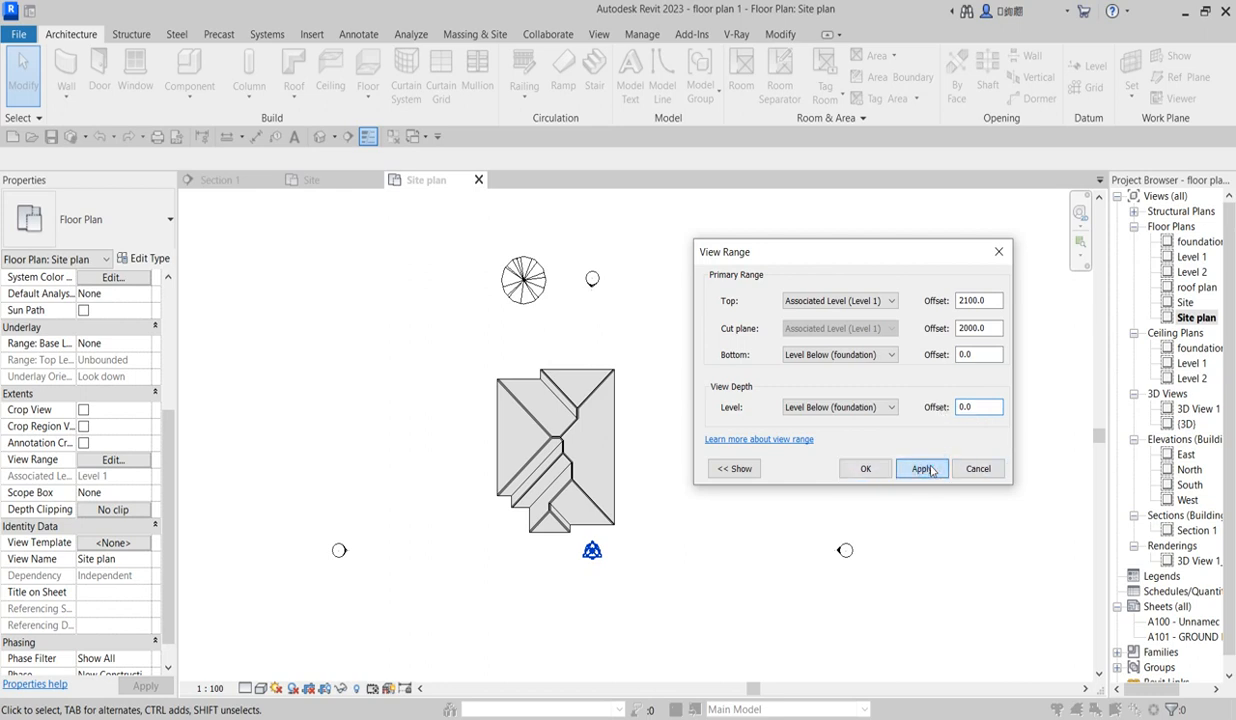
left_click(868, 469)
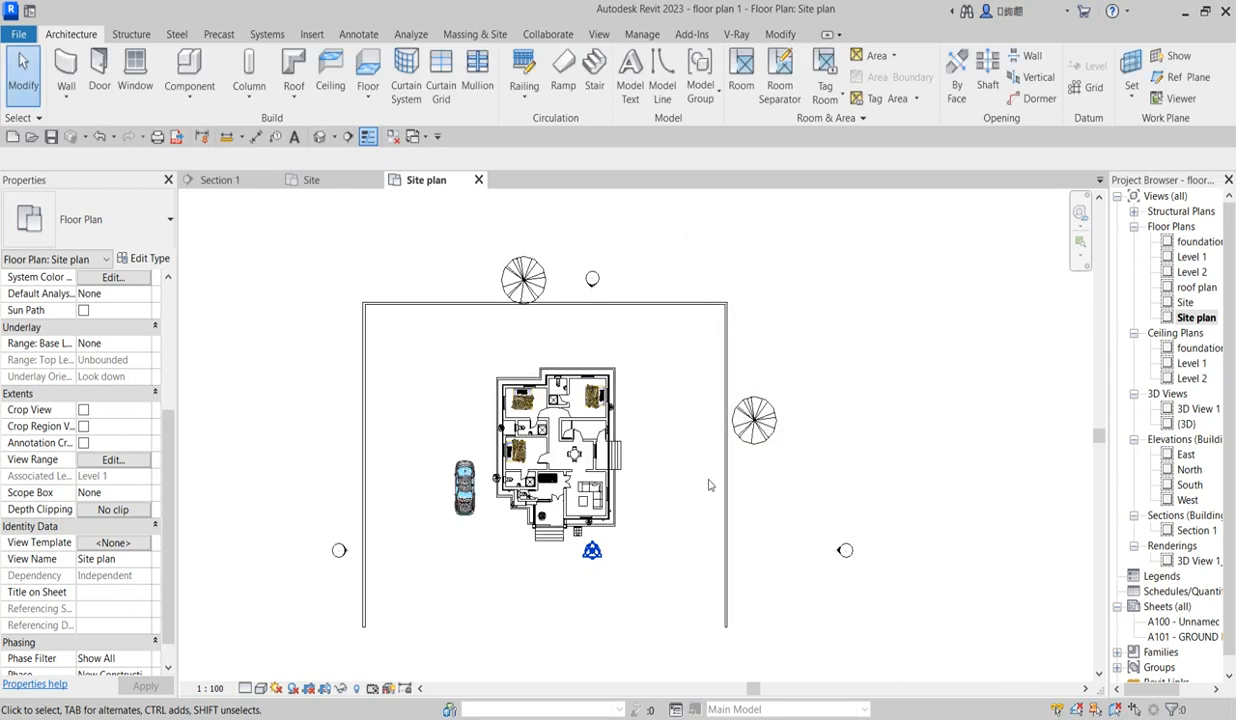
Examine the house layout, boundary walls, car and trees in the Site plan view
scroll(724, 545, "up", 5)
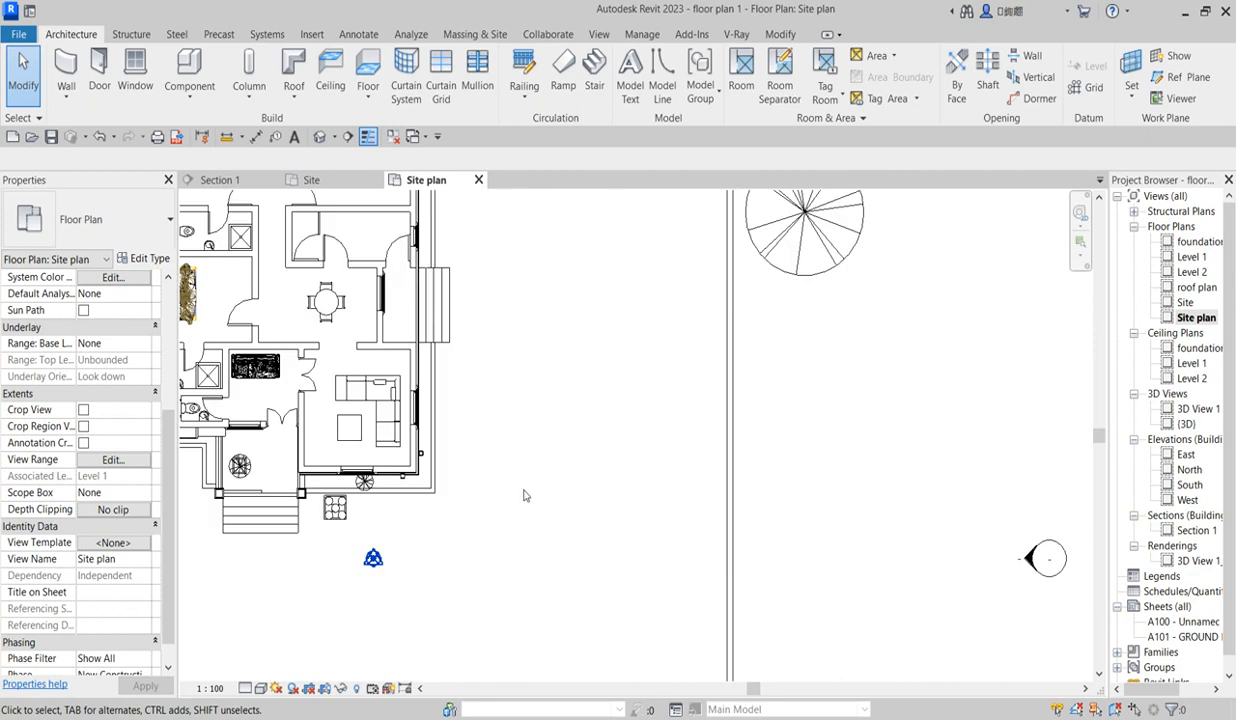
scroll(580, 520, "down", 5)
scroll(312, 340, "up", 1)
scroll(437, 360, "up", 4)
scroll(536, 401, "down", 2)
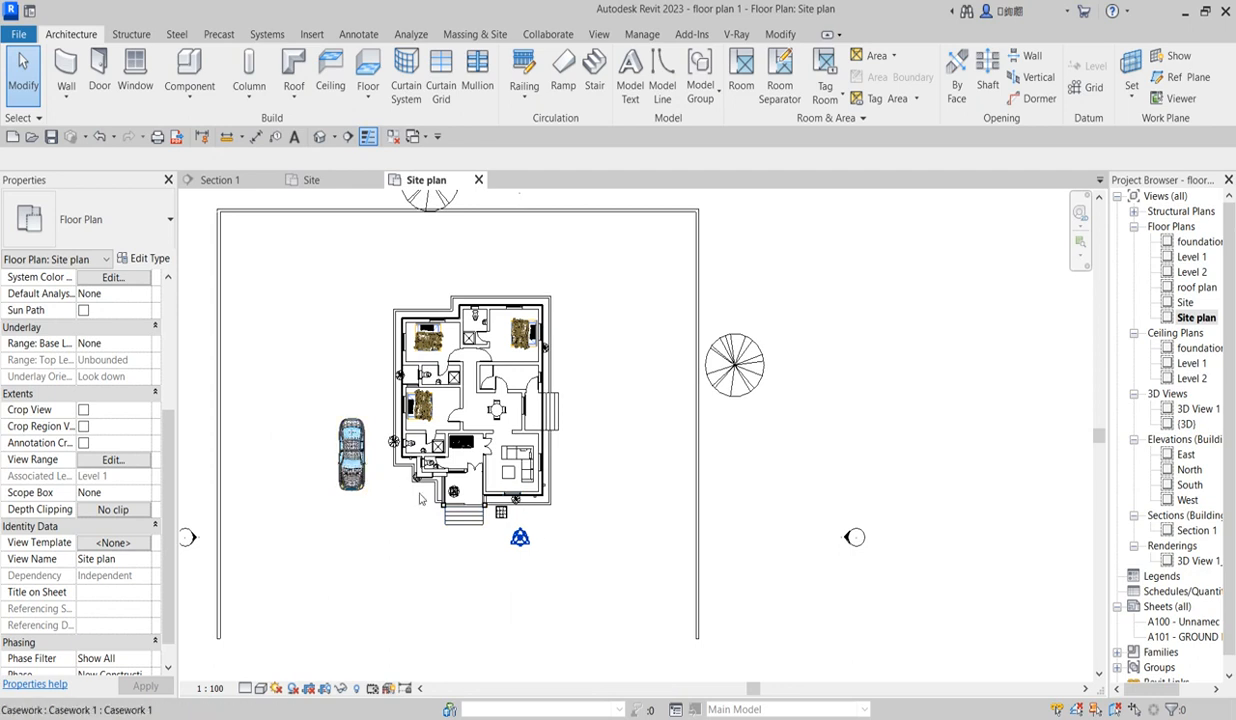
scroll(401, 478, "down", 3)
scroll(345, 463, "up", 2)
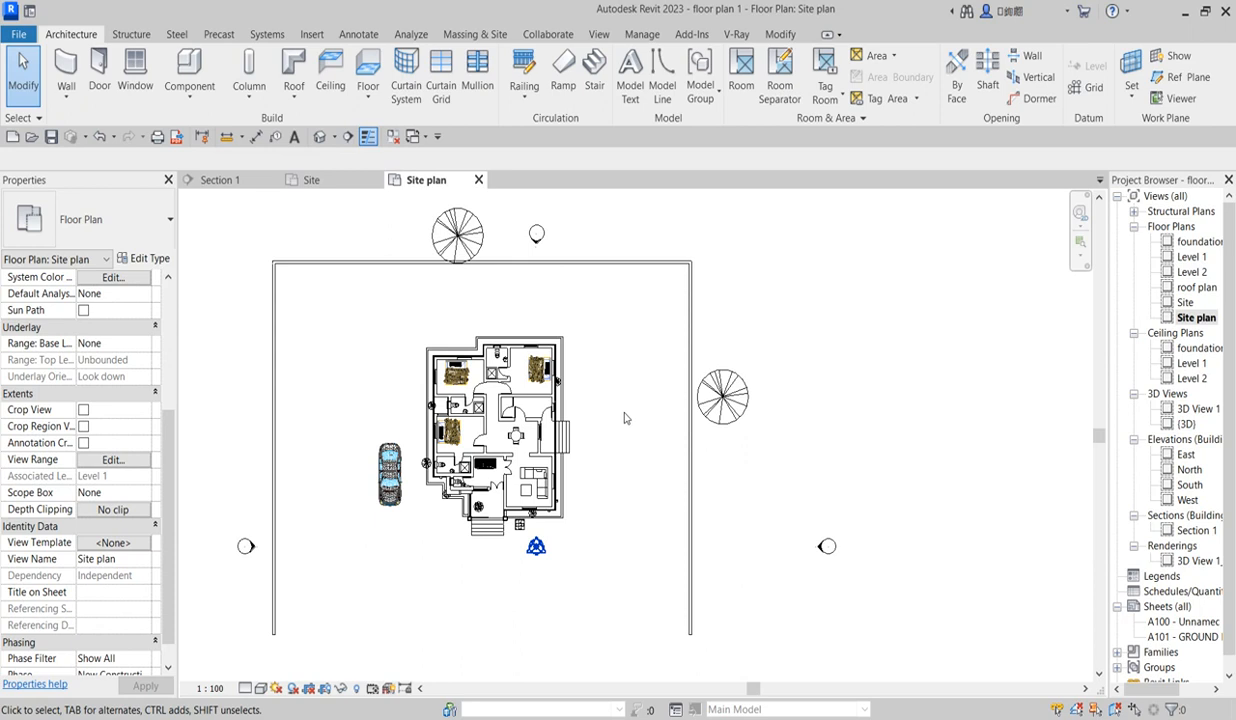
Draw chained Wide Lines detail lines: 18000 horizontally behind the house, continuing 36000 perpendicularly down along its entrance-step side
left_click(359, 36)
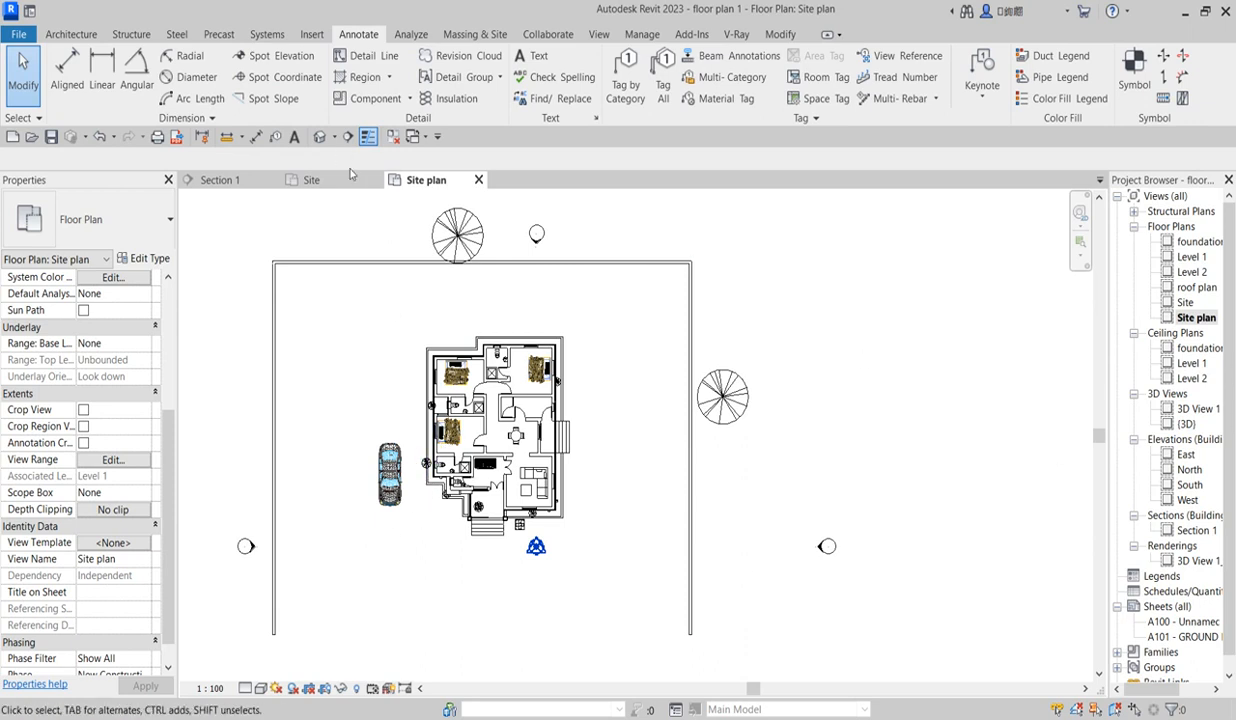
left_click(380, 57)
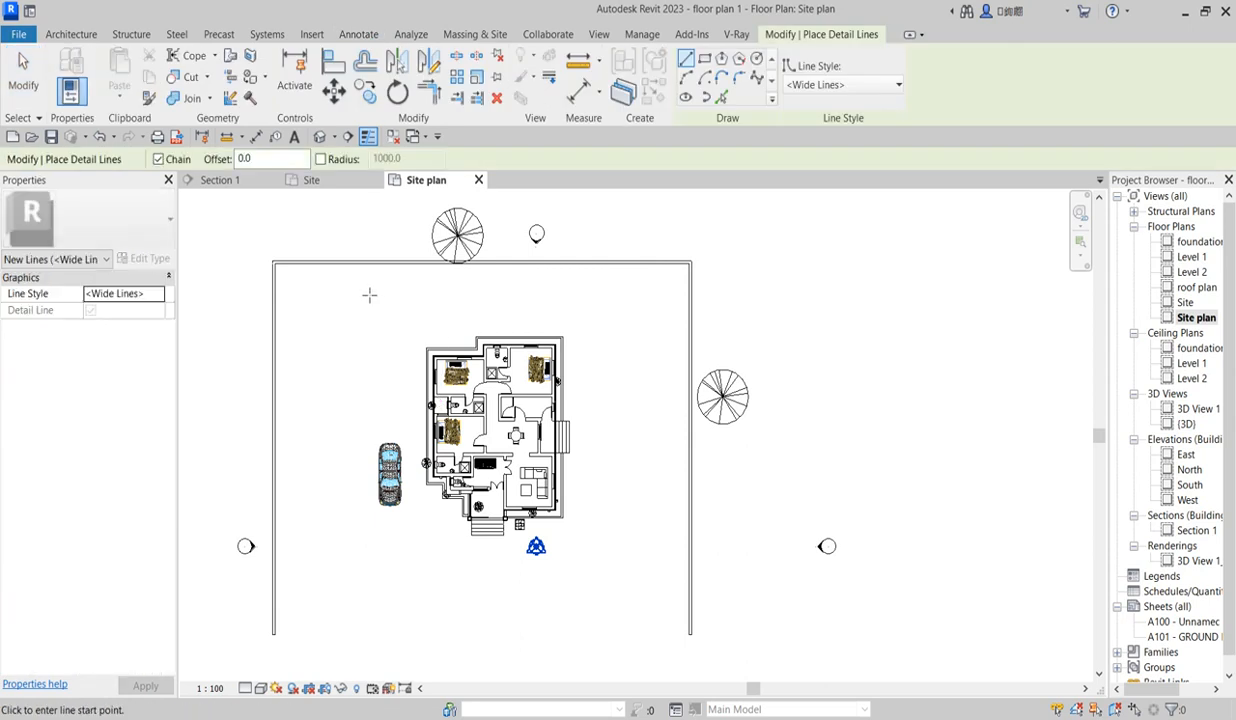
left_click(360, 288)
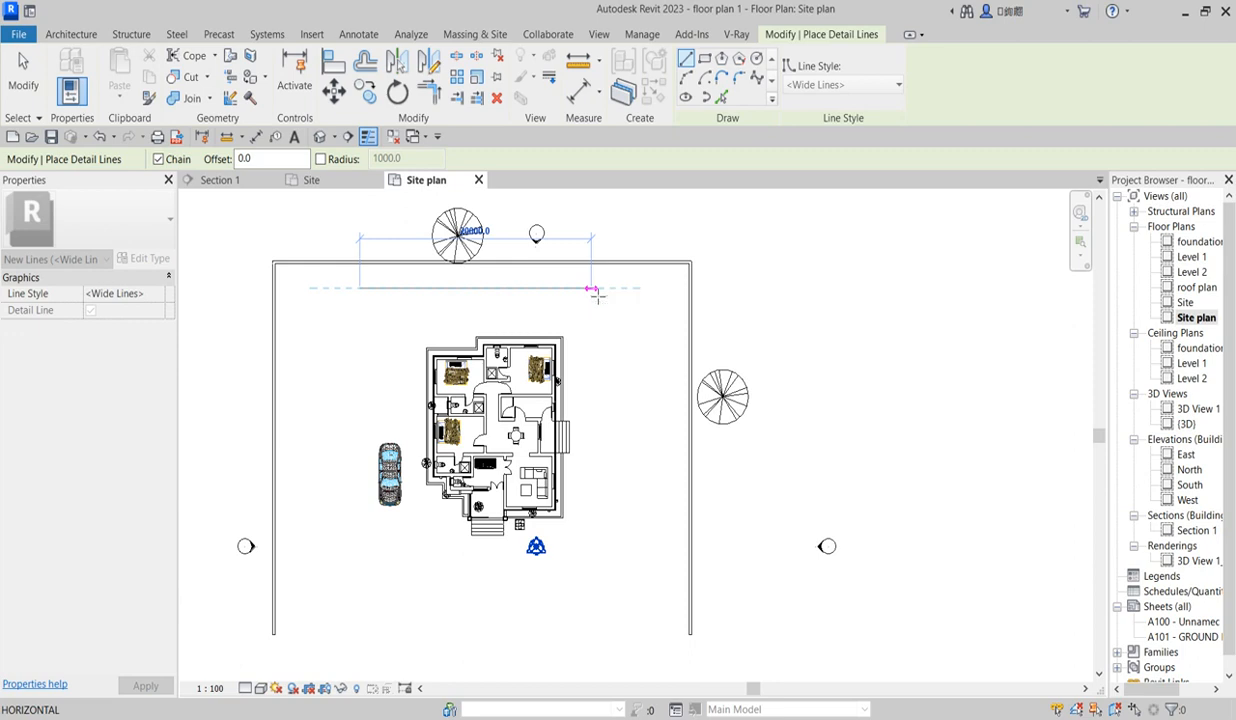
type("18000")
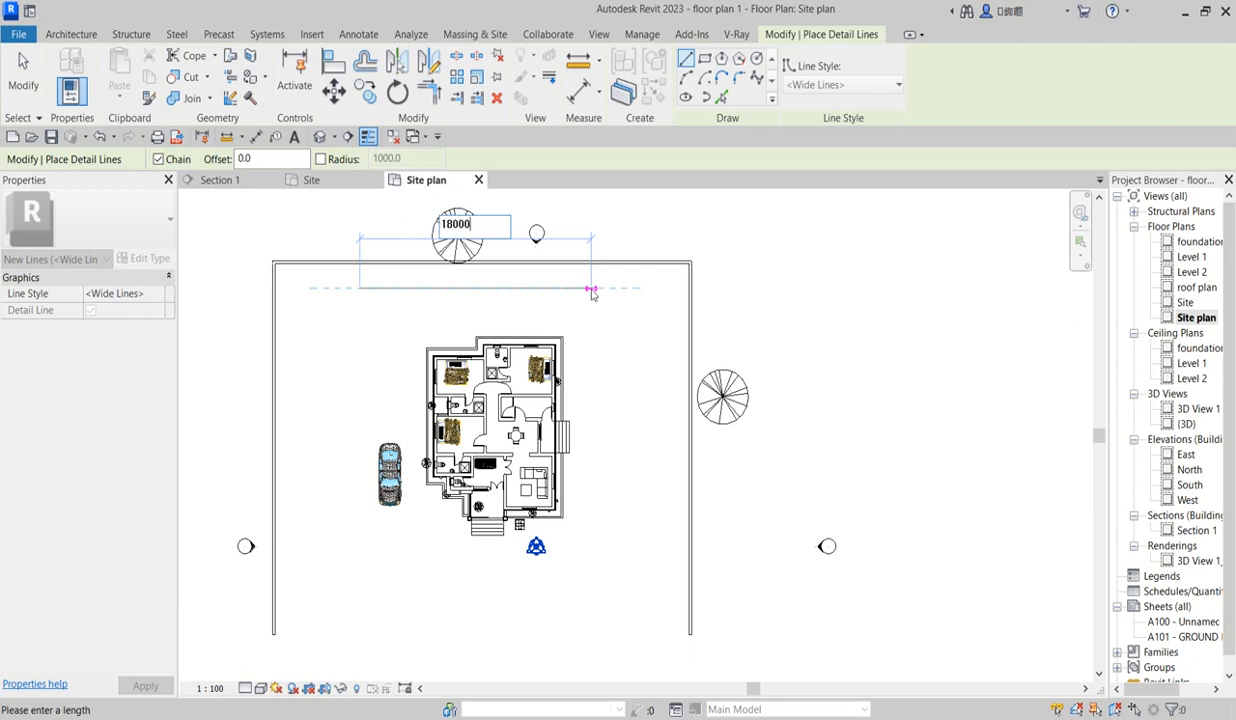
key("Return")
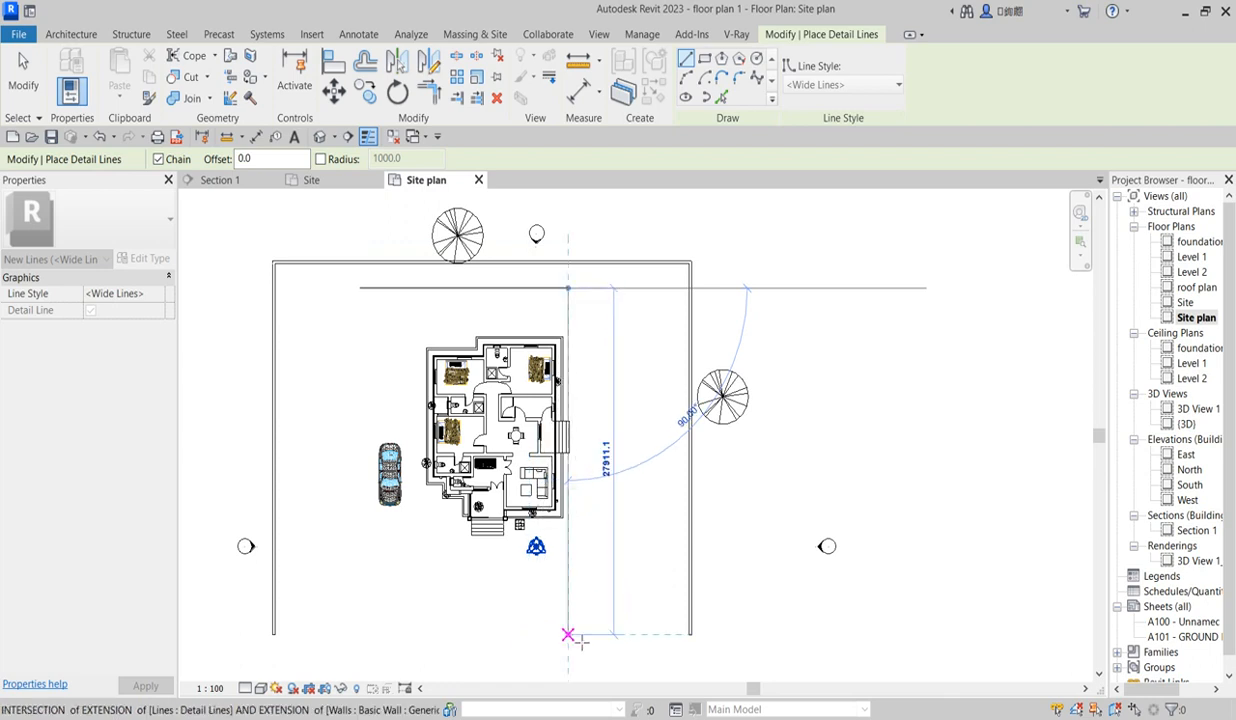
type("3600")
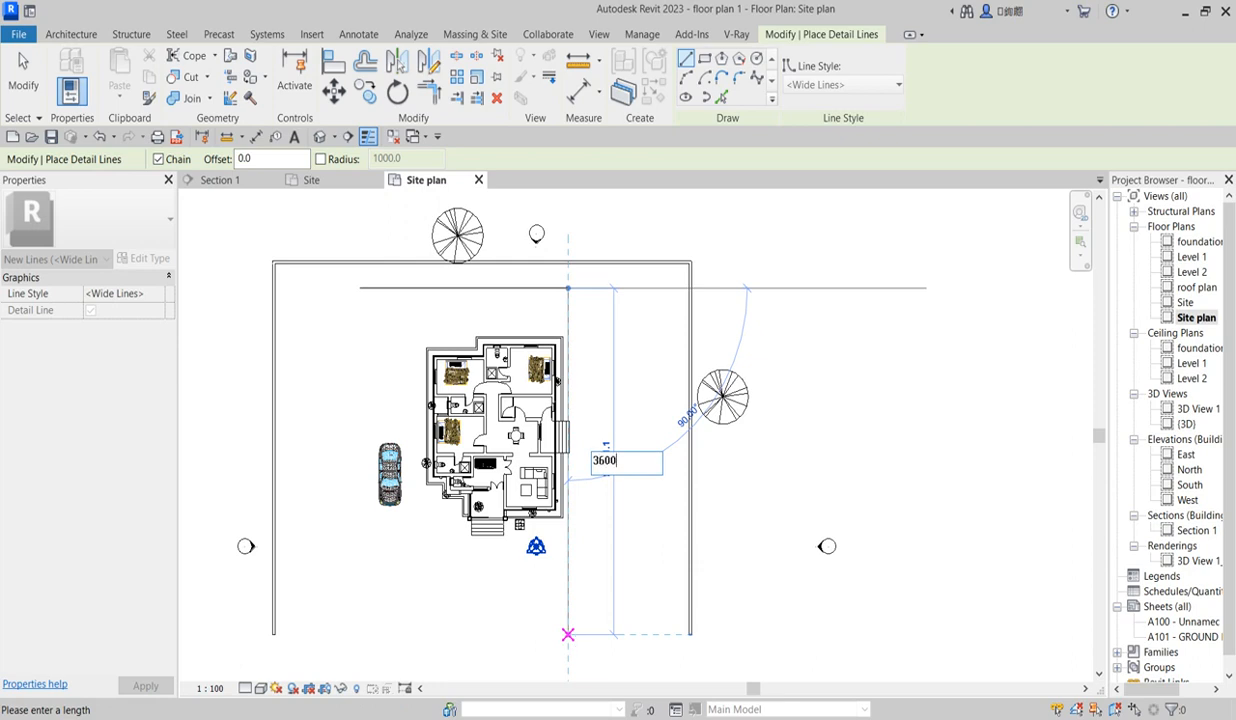
type("0")
key("Return")
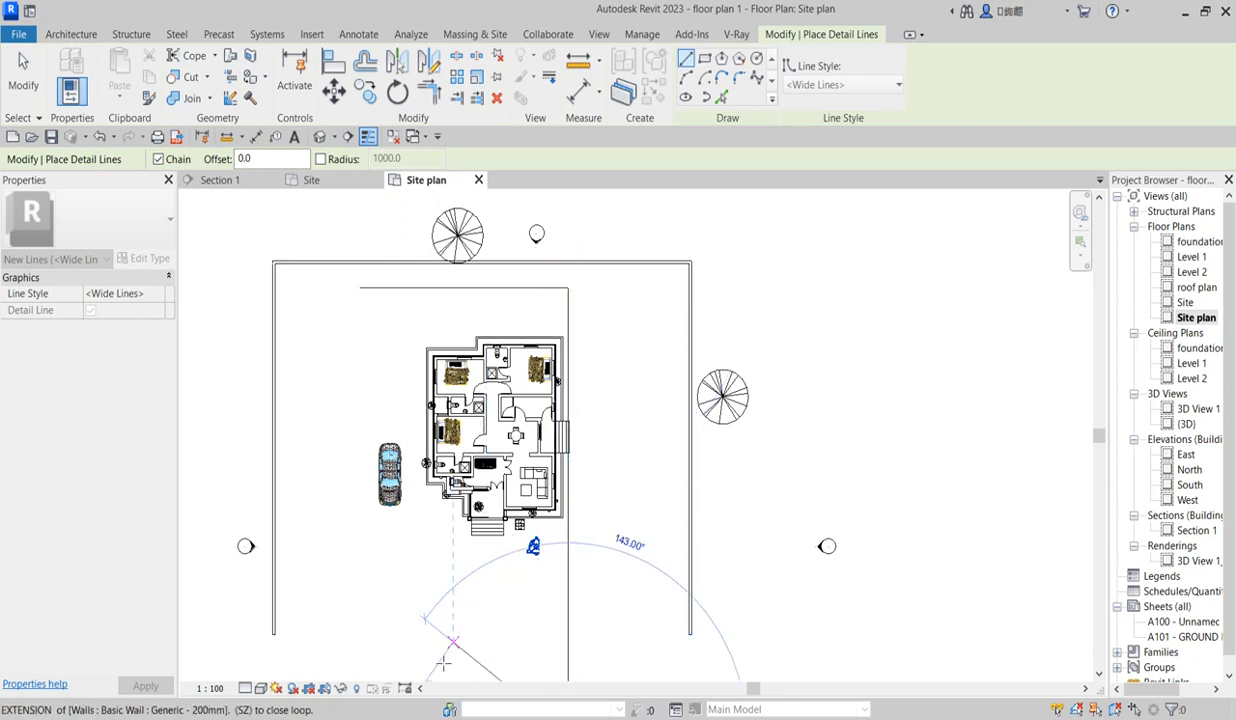
Complete the site outline with a horizontal line in front of the house and a slanted line about 36125 long back to the start point
scroll(460, 615, "down", 4)
scroll(410, 645, "up", 2)
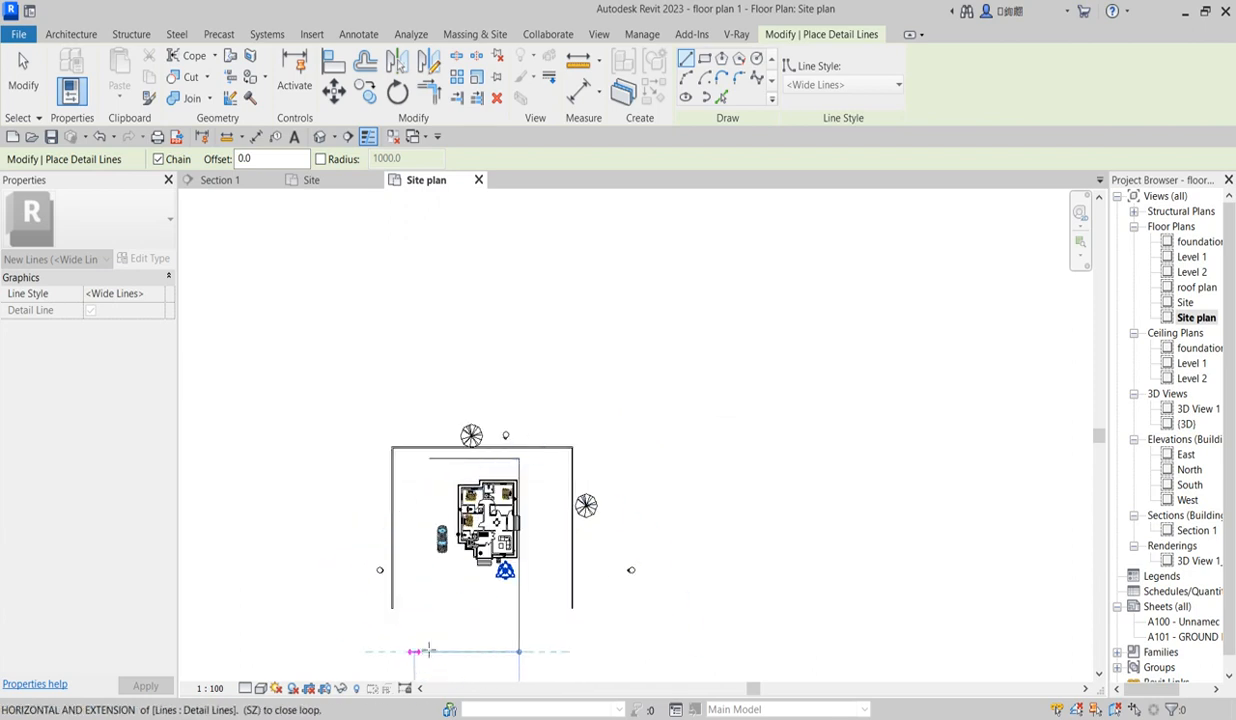
scroll(424, 660, "up", 2)
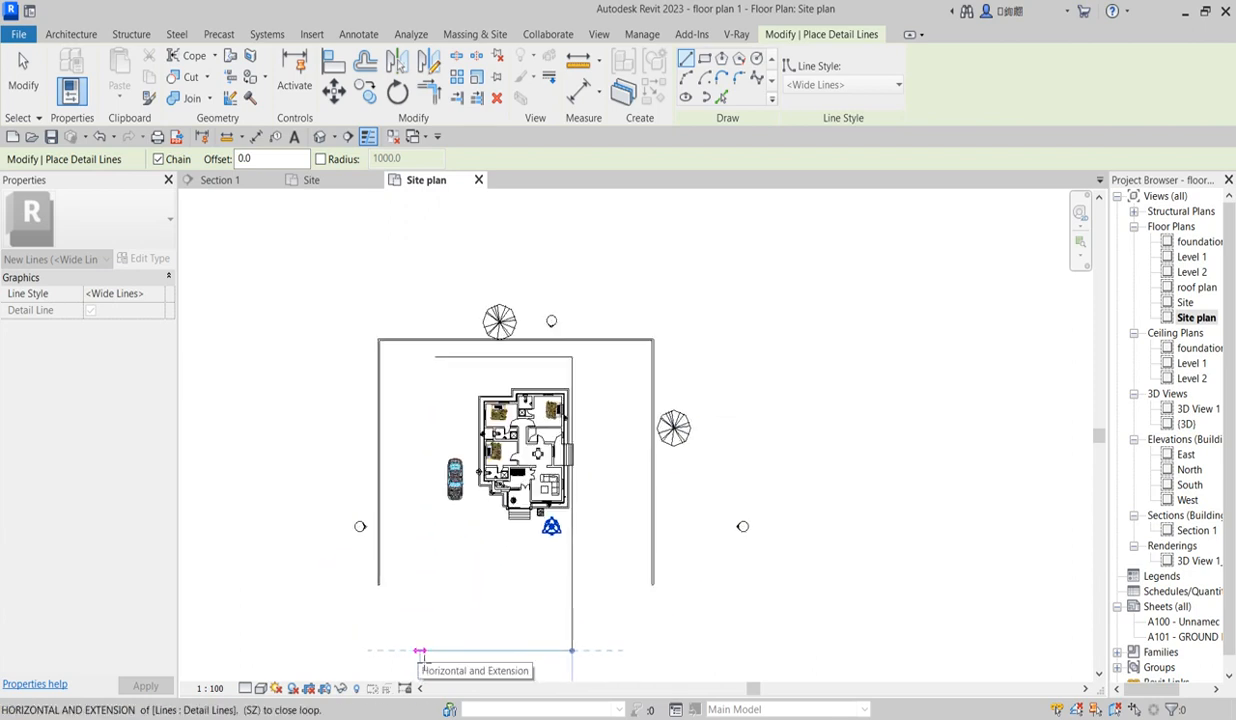
left_click(411, 652)
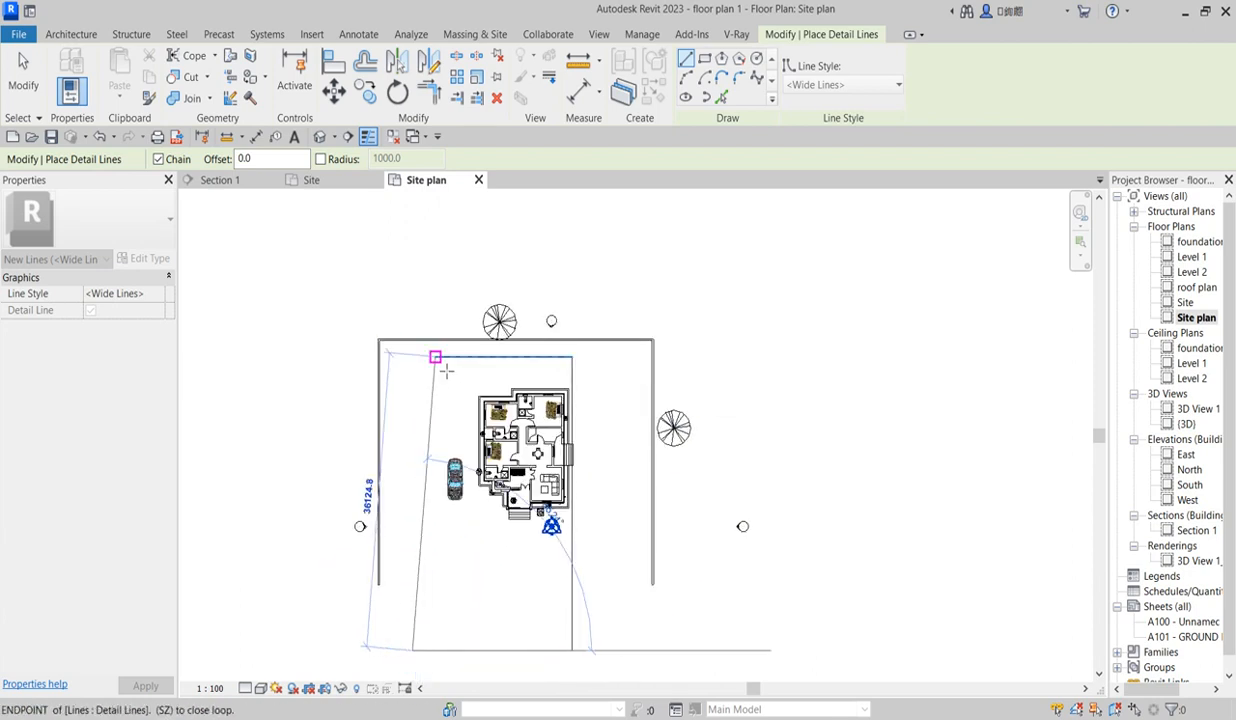
left_click(435, 357)
scroll(420, 556, "down", 2)
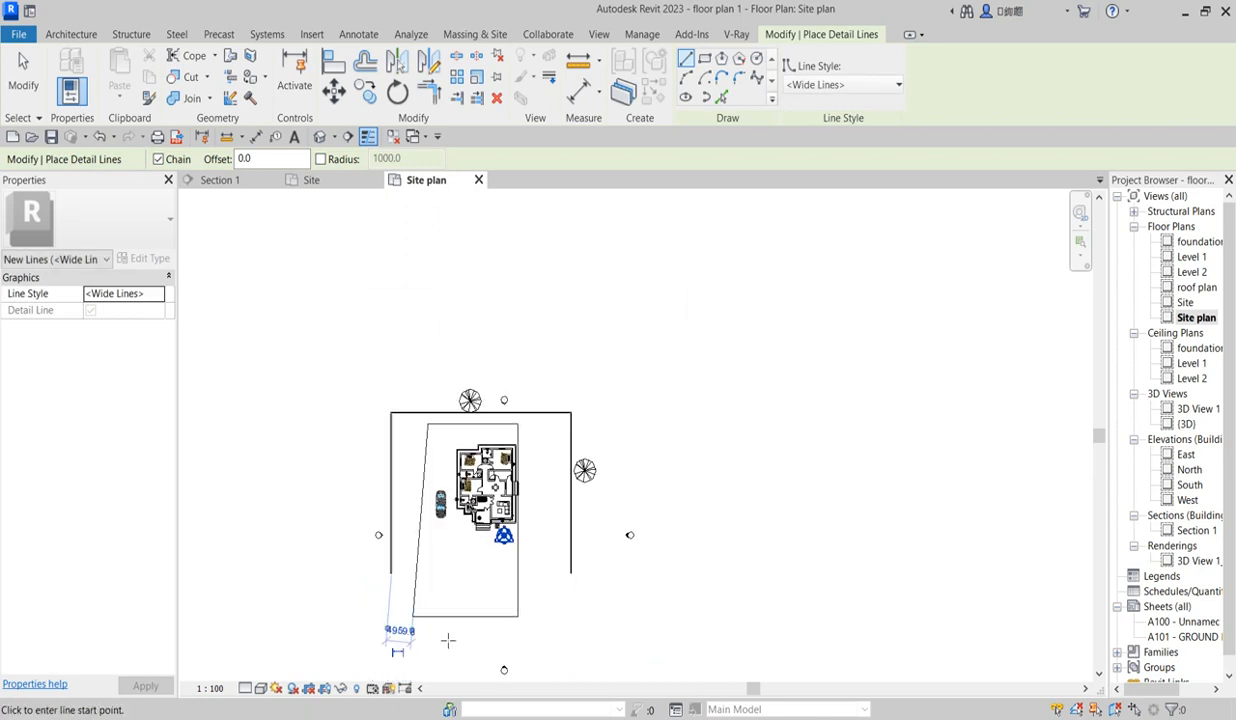
key("Escape")
Select the whole chain of site boundary lines and nudge it to the right, clear of the house's side wall
scroll(496, 628, "up", 1)
key("Tab")
left_click(442, 321)
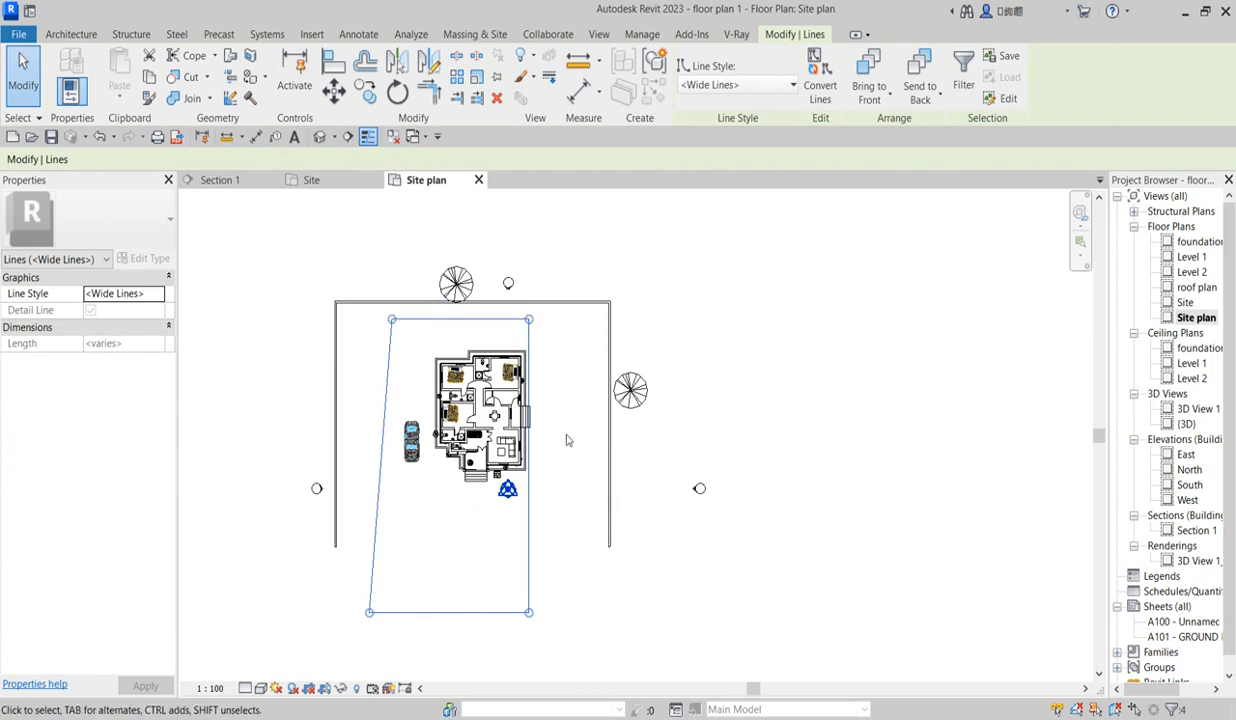
key("Right")
key("Right")
key("Right")
key("Right")
key("Right")
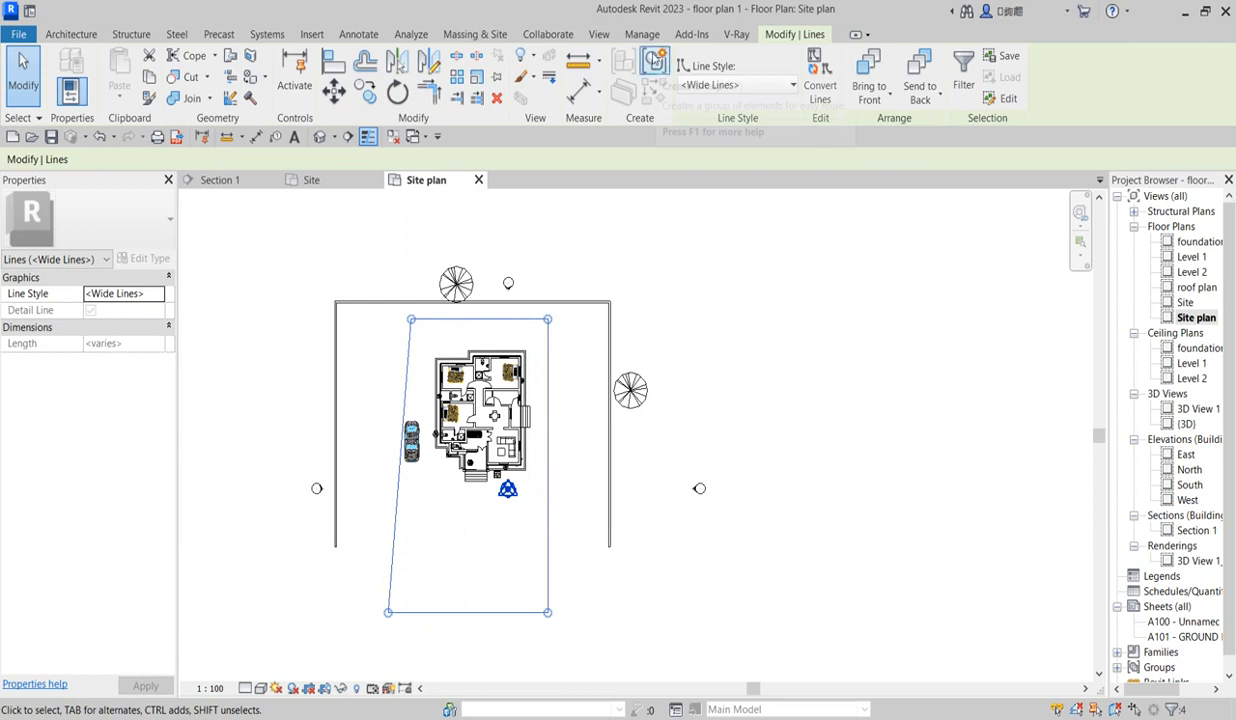
Group the selected boundary lines as a detail group named site line
left_click(654, 60)
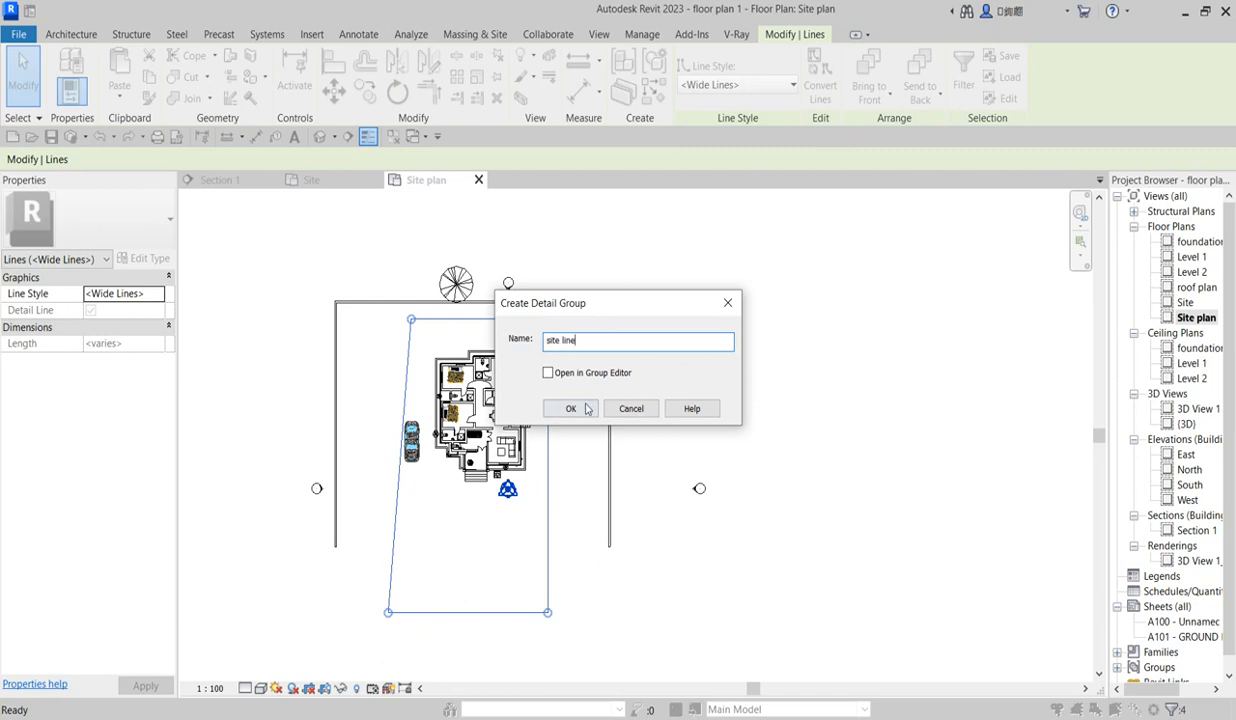
left_click(580, 409)
left_click(579, 571)
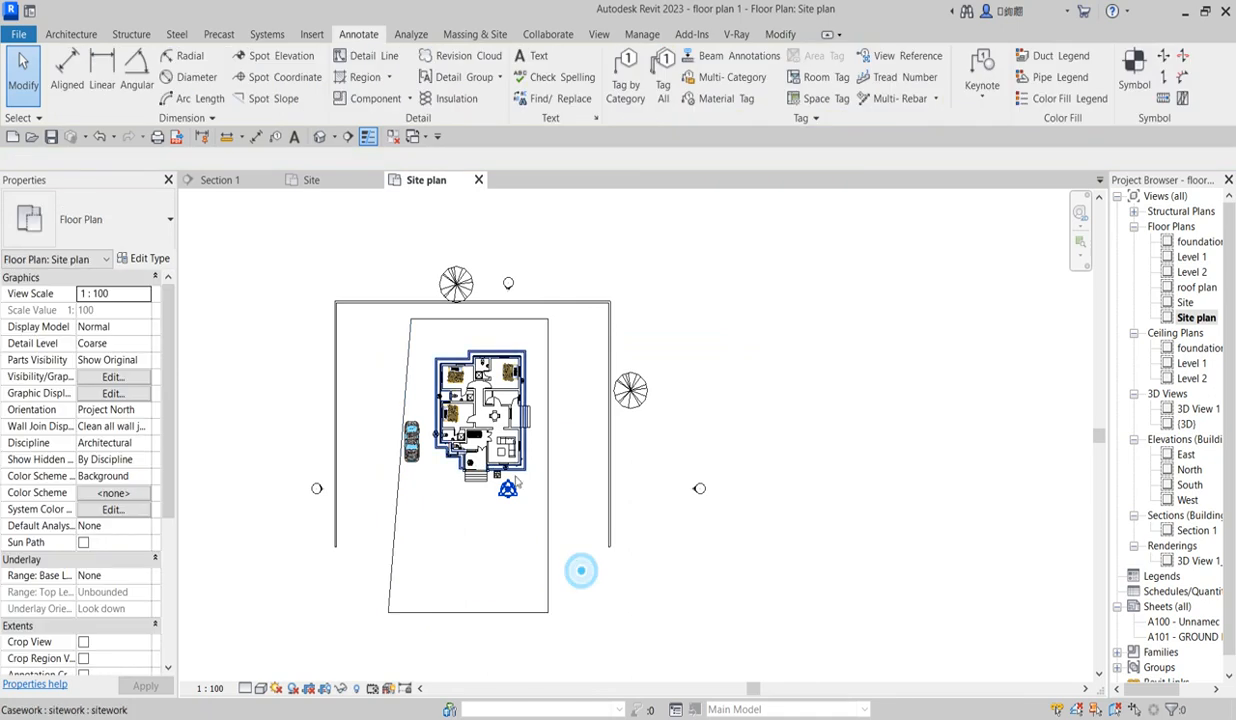
Add an aligned dimension between the site line's right edge and the exterior face of the house's right wall
scroll(576, 412, "up", 3)
left_click(564, 414)
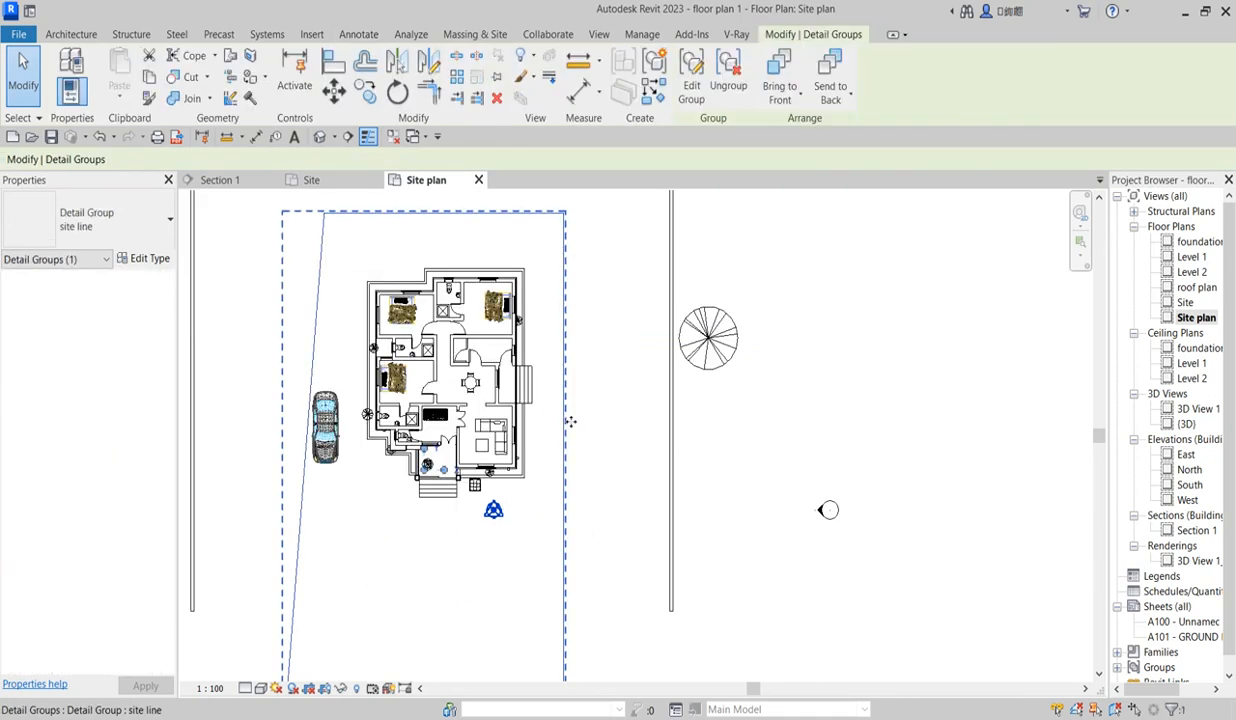
scroll(600, 362, "up", 2)
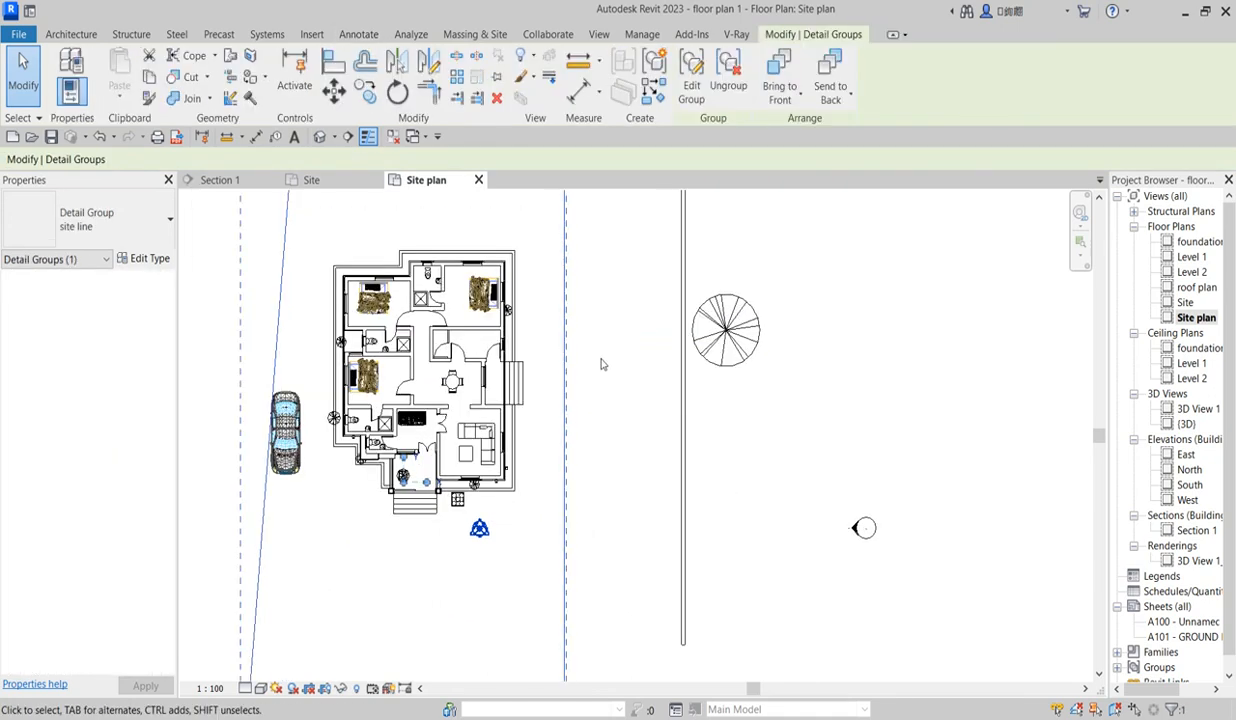
left_click(576, 90)
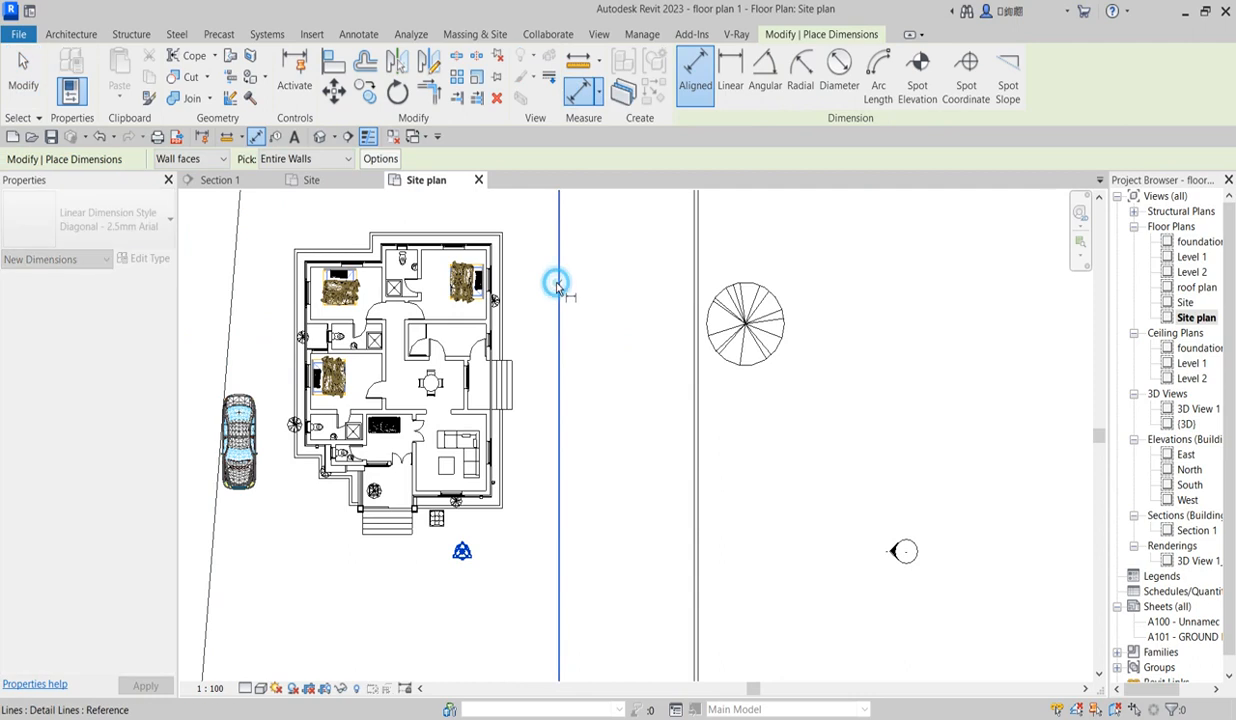
scroll(540, 275, "up", 4)
scroll(484, 265, "up", 5)
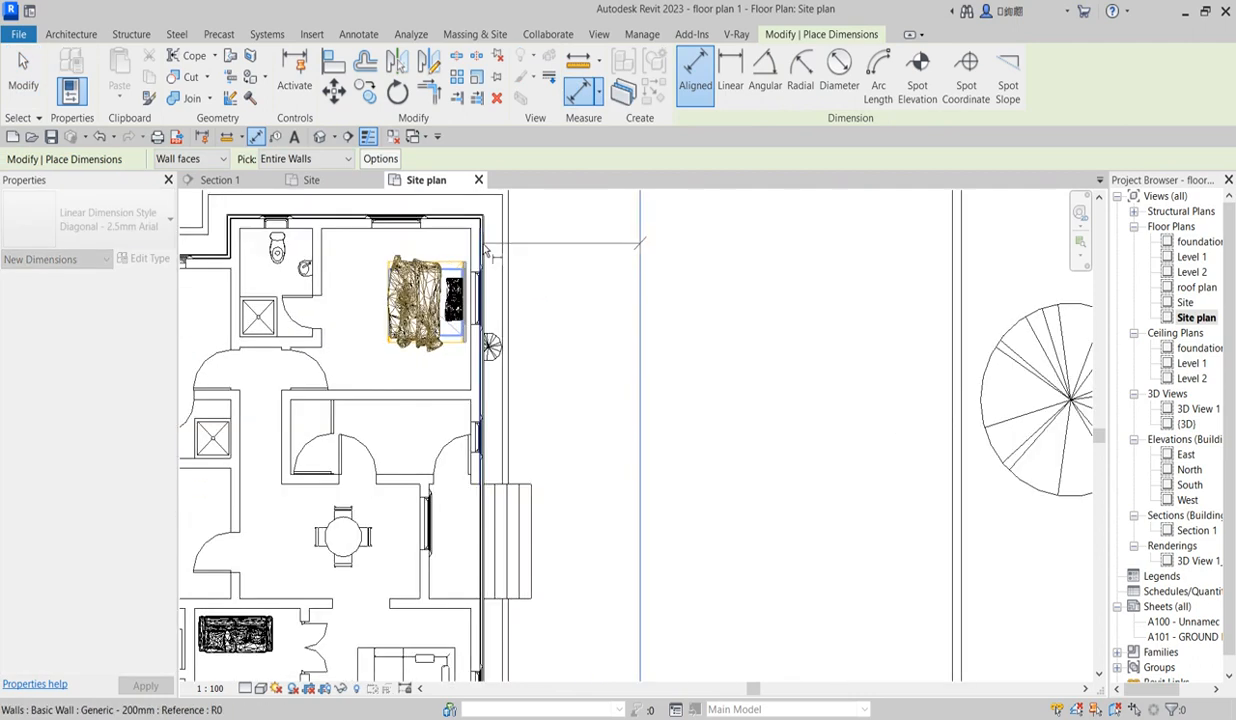
left_click(487, 240)
scroll(636, 340, "down", 3)
left_click(657, 407)
right_click(677, 308)
left_click(718, 316)
right_click(650, 289)
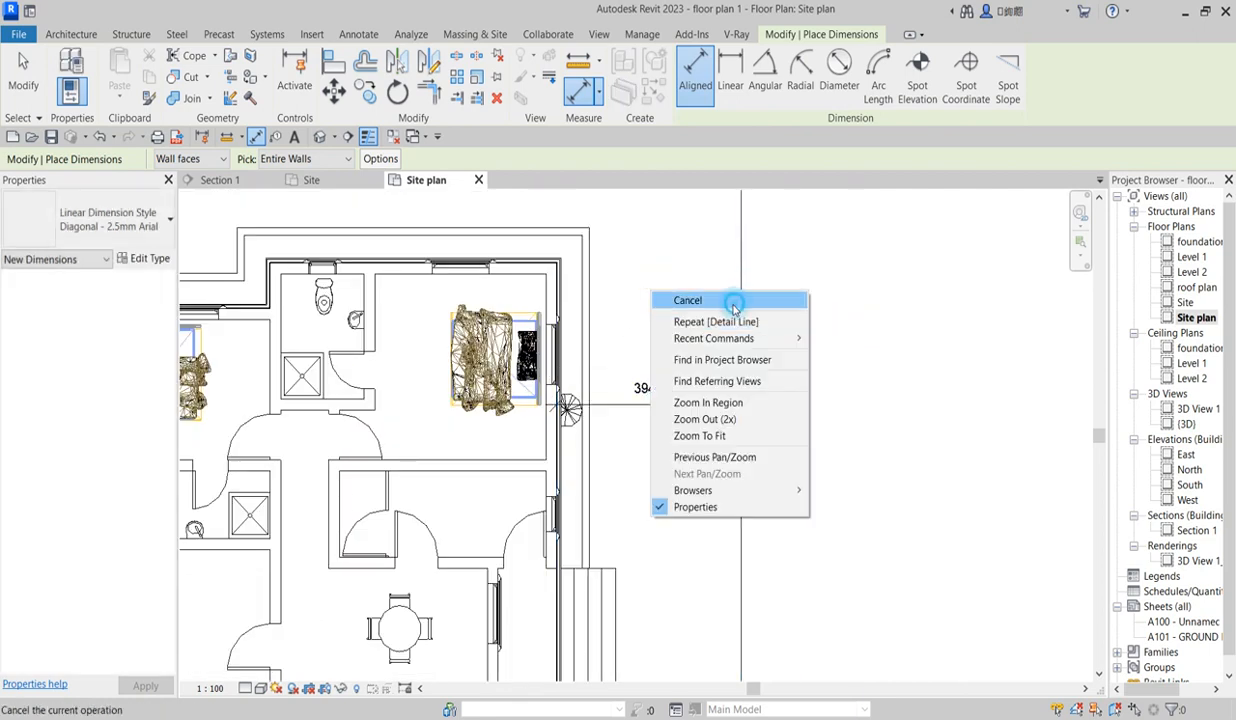
left_click(683, 300)
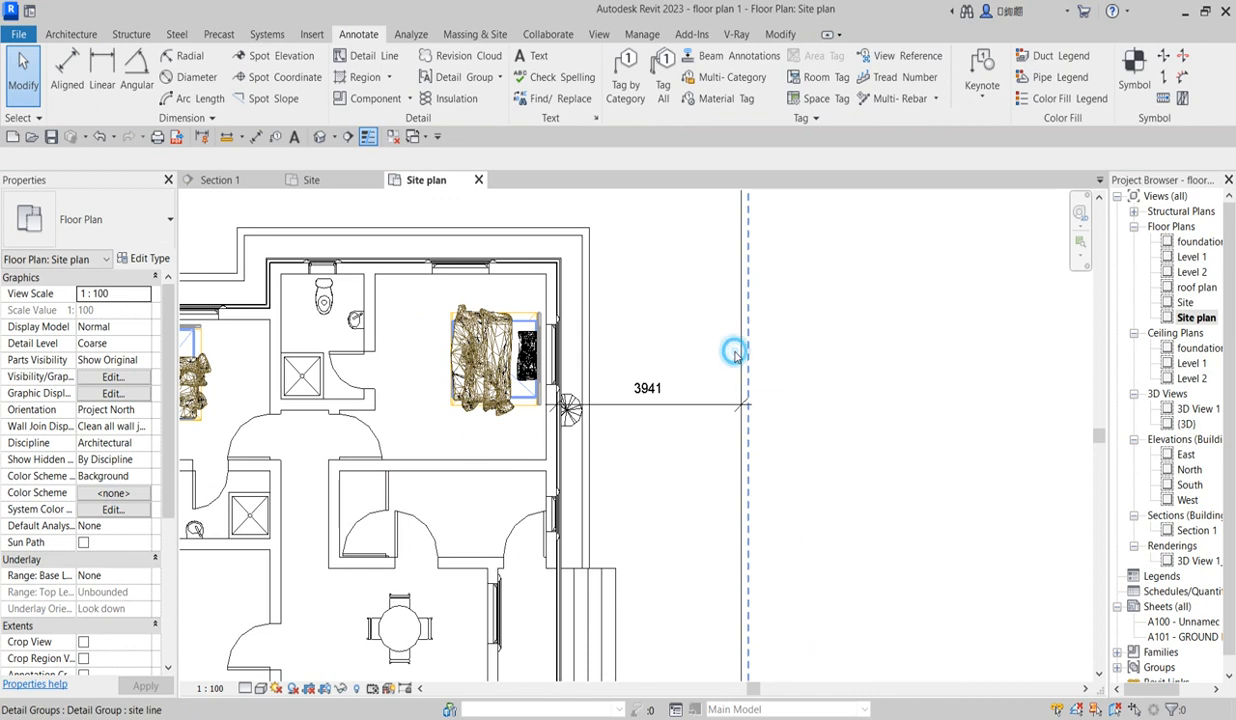
Nudge the site line group left toward the house until its dimension to the exterior wall is 3061
left_click(738, 355)
key("Left")
key("Left")
key("Left")
key("Left")
key("Left")
key("Left")
key("Left")
key("Left")
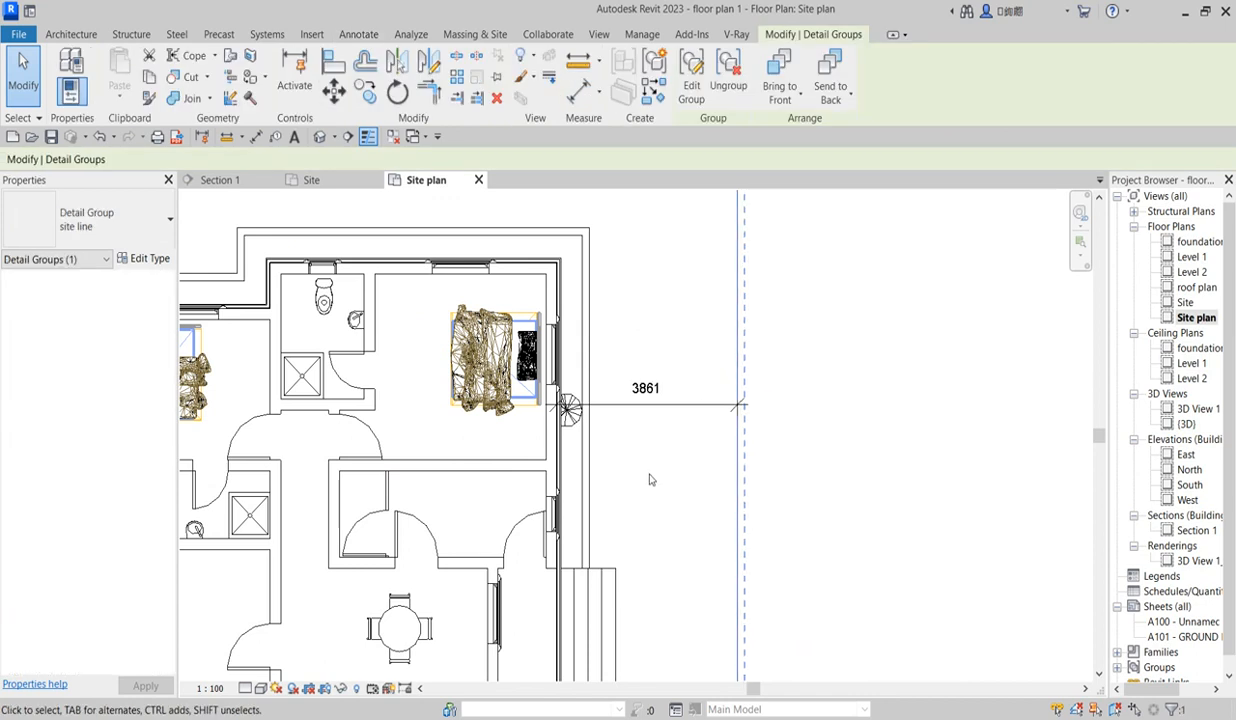
key("Left")
key("Left")
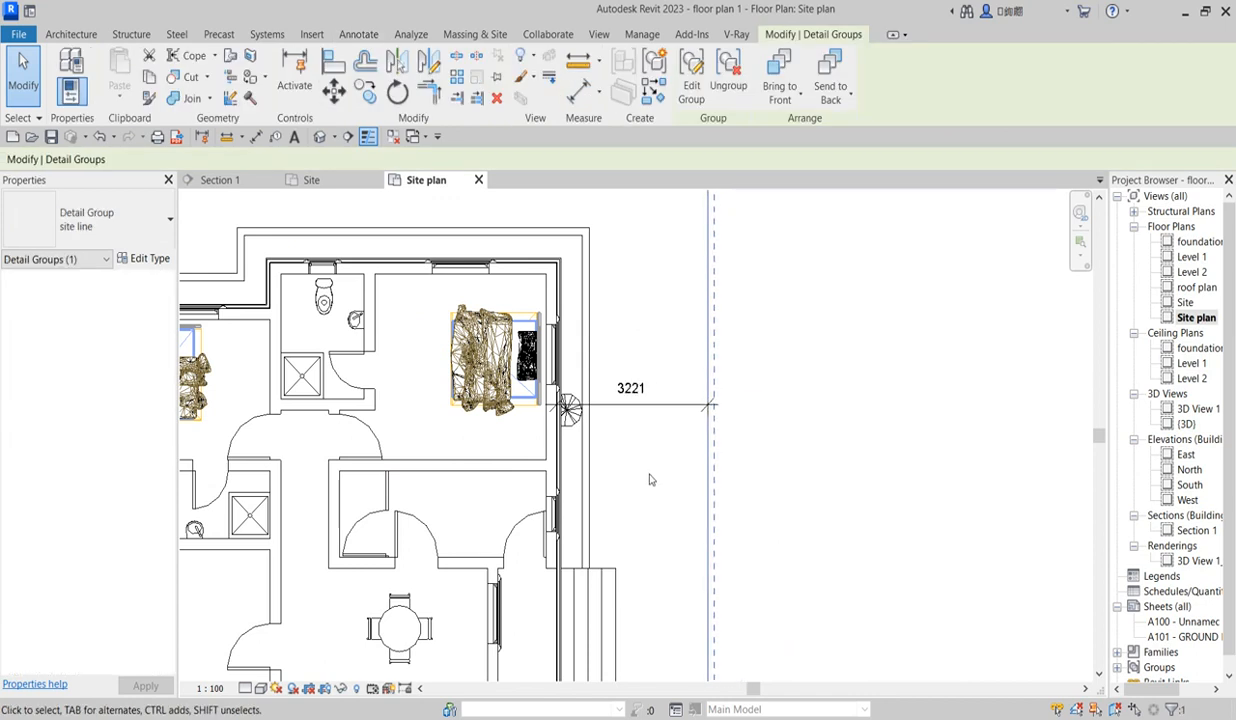
scroll(650, 479, "up", 5)
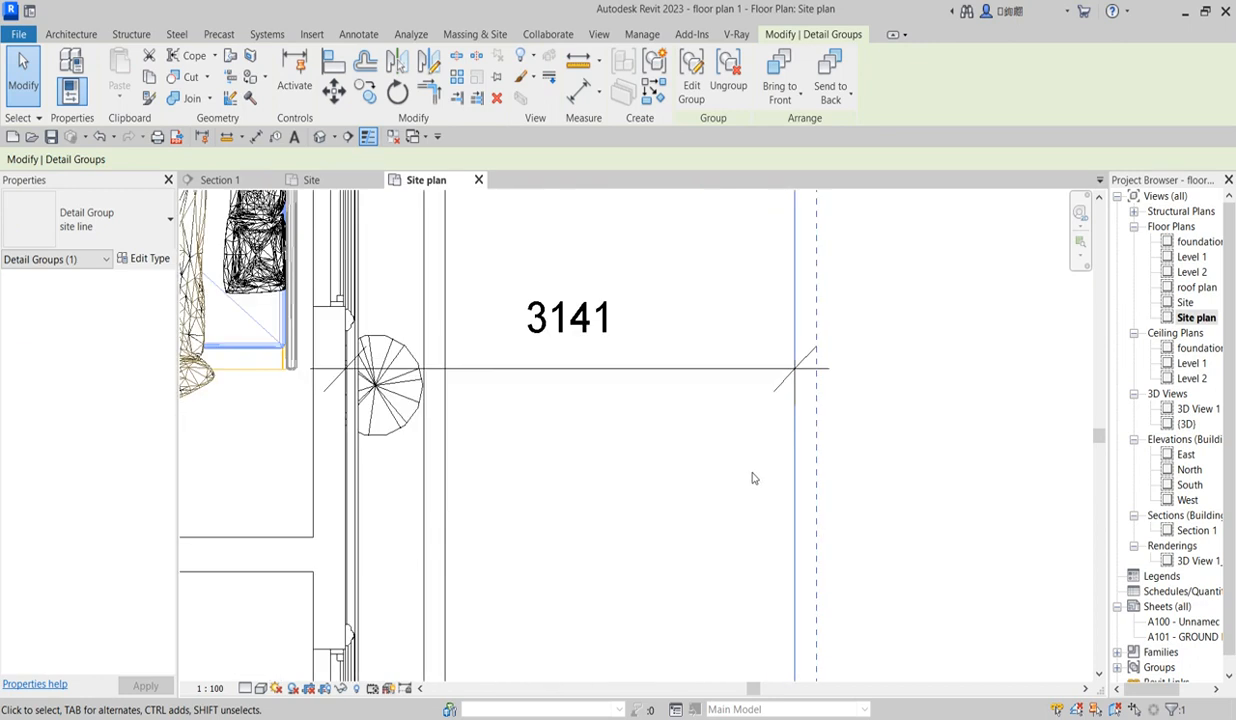
key("Left")
key("Left")
key("Left")
key("Left")
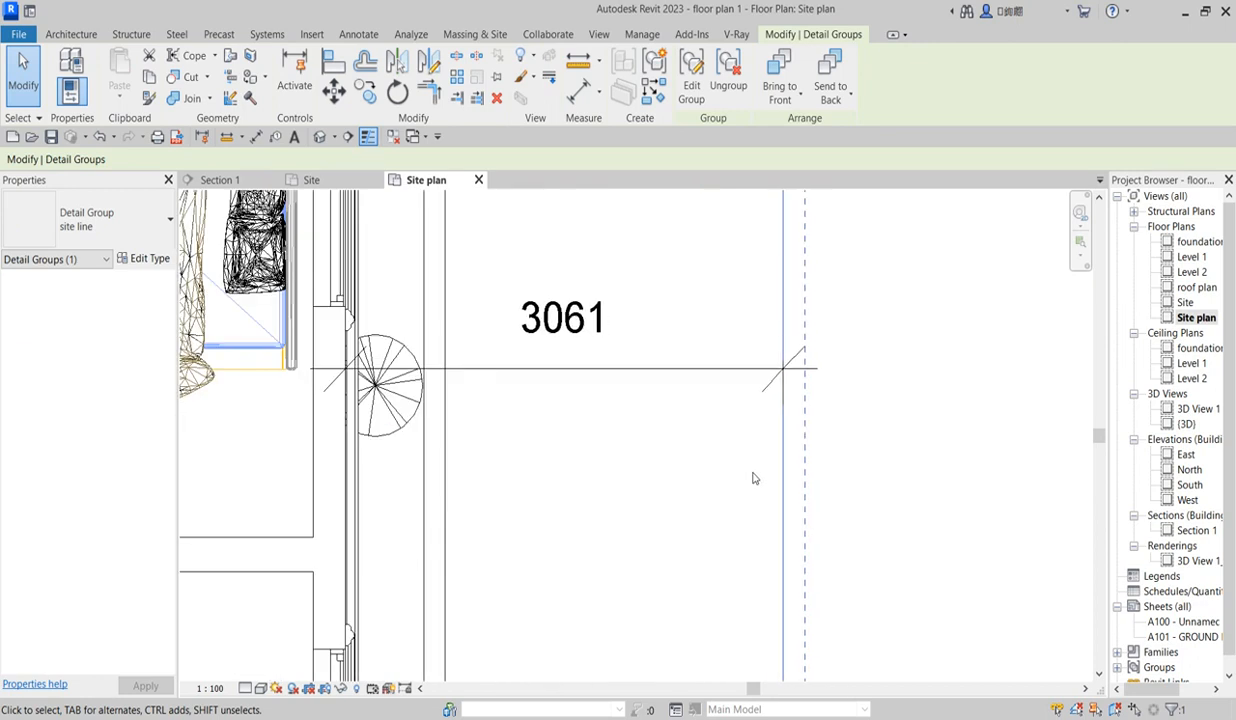
Move the site line group left toward the house to a 3000 setback from the exterior wall, accepting deletion of the attached dimension
left_click(336, 92)
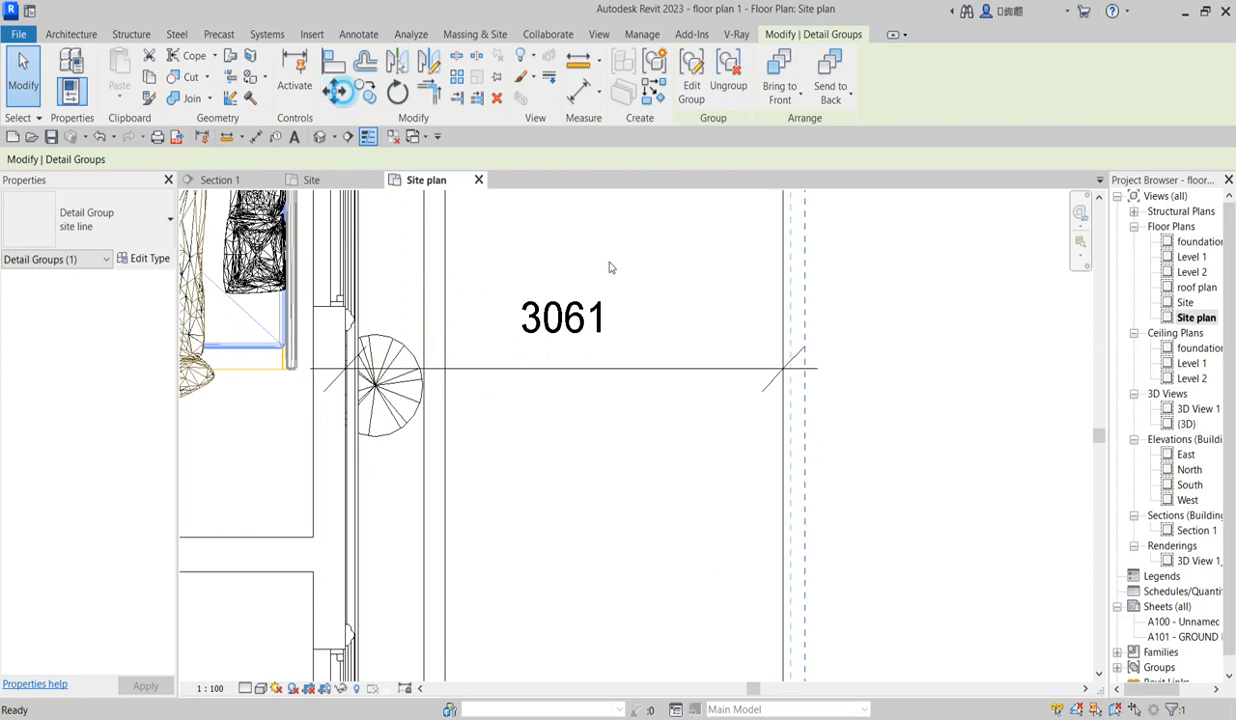
left_click(784, 369)
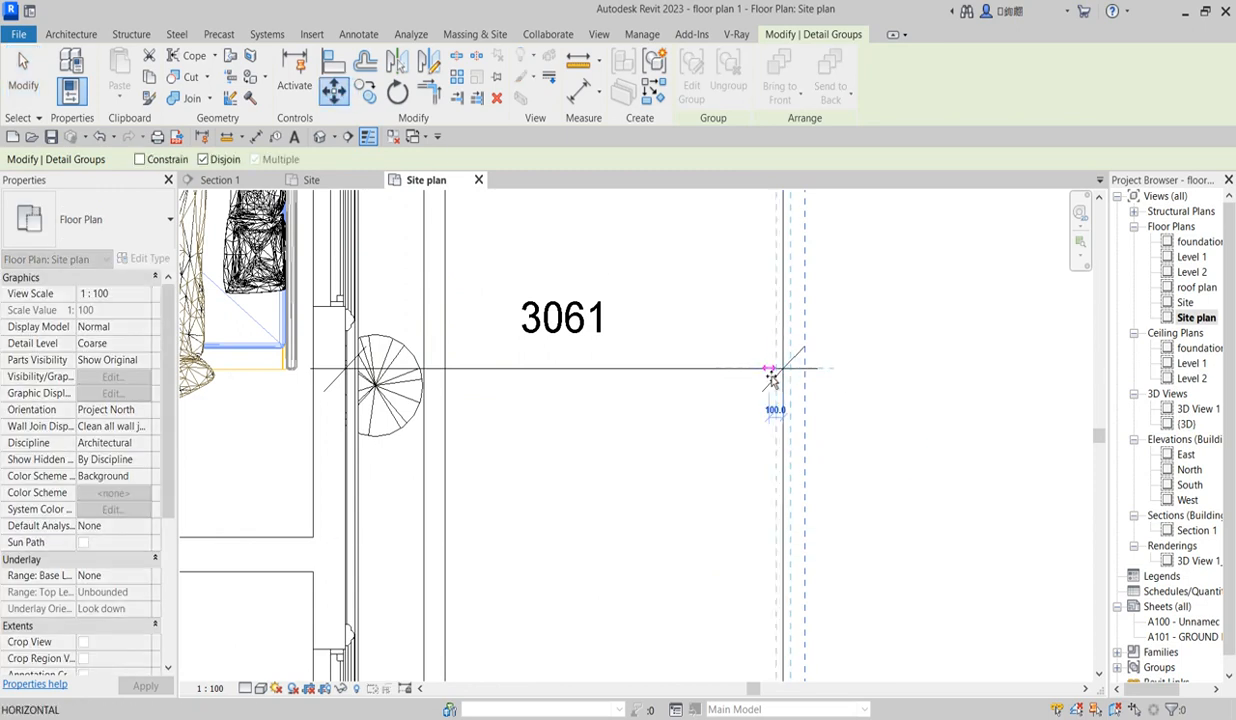
key("Return")
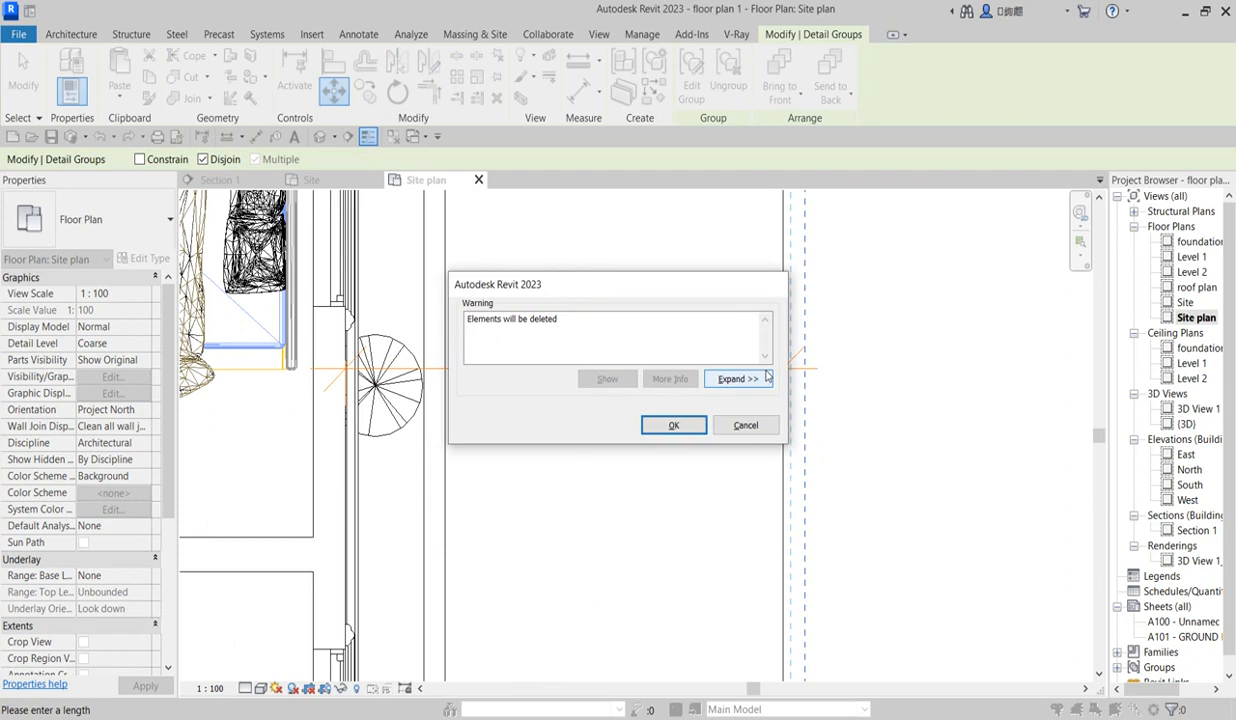
left_click(697, 425)
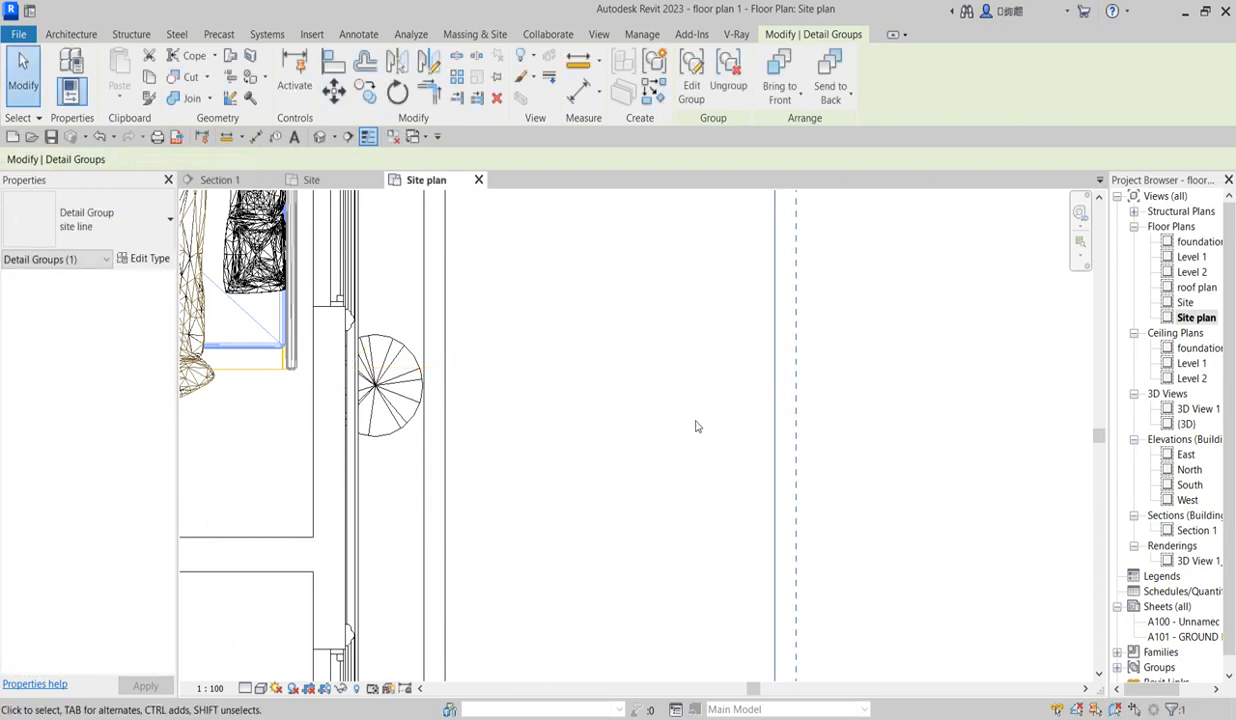
scroll(698, 425, "down", 2)
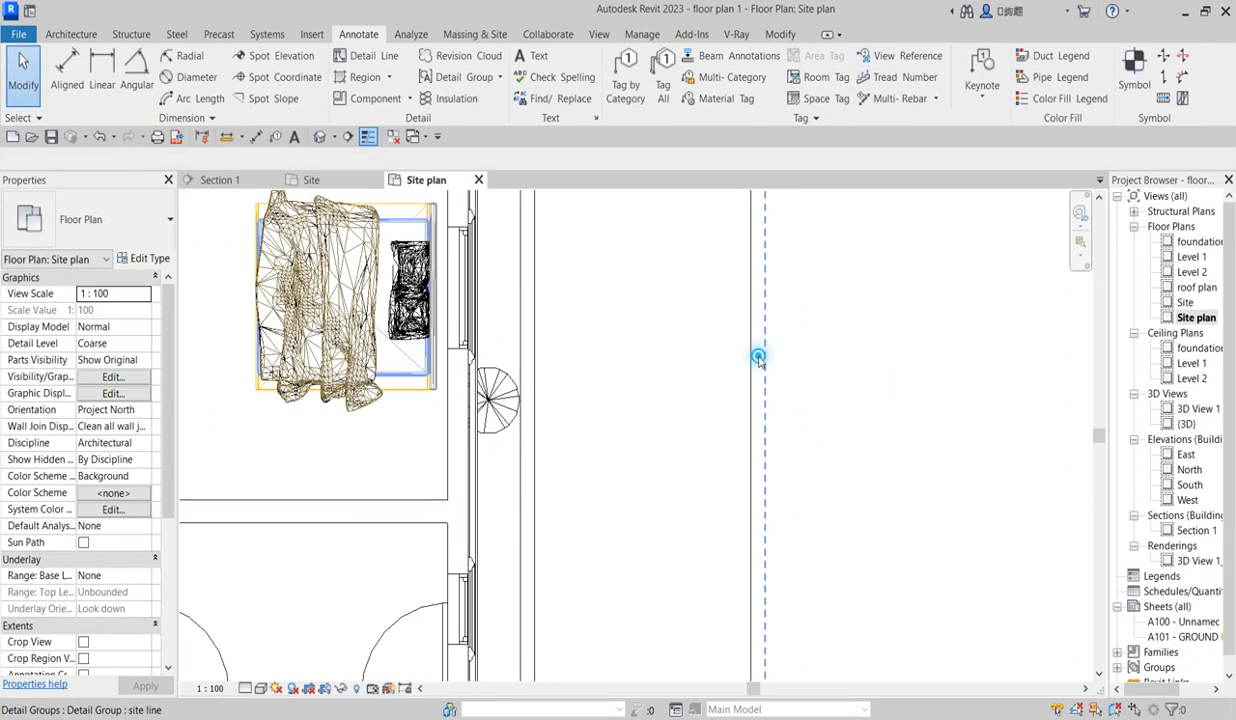
scroll(800, 502, "down", 3)
left_click(808, 440)
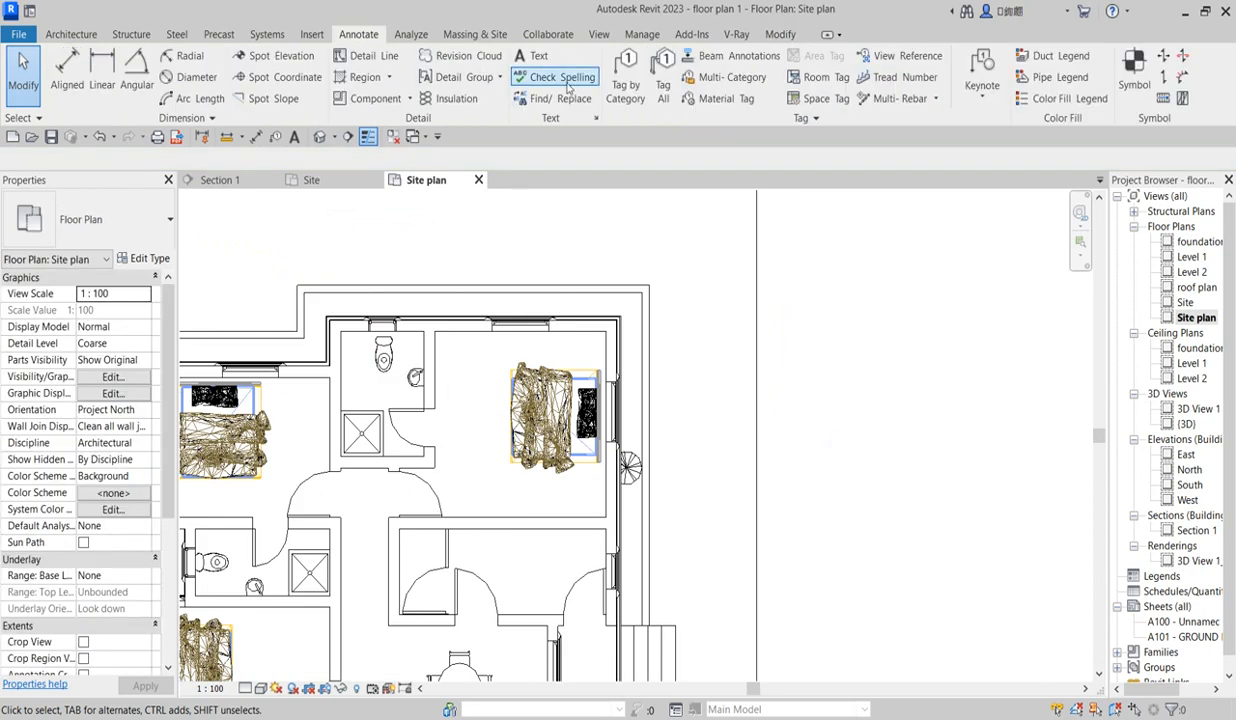
left_click(776, 34)
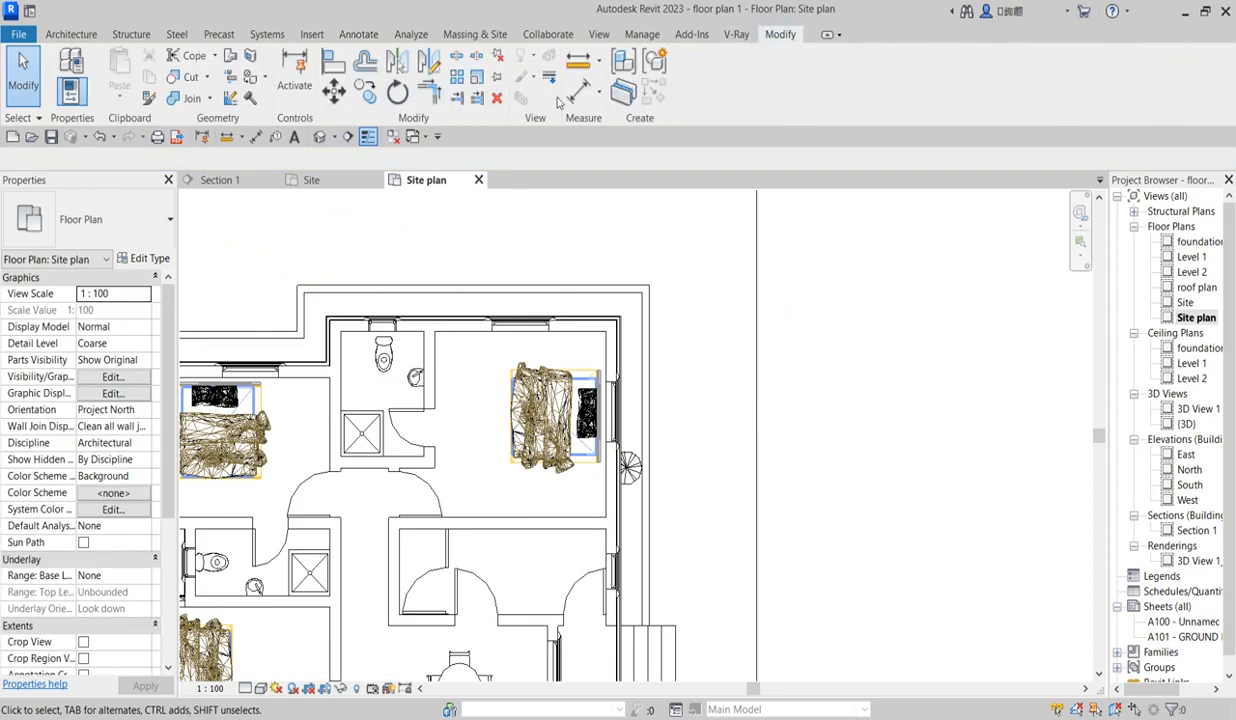
left_click(578, 88)
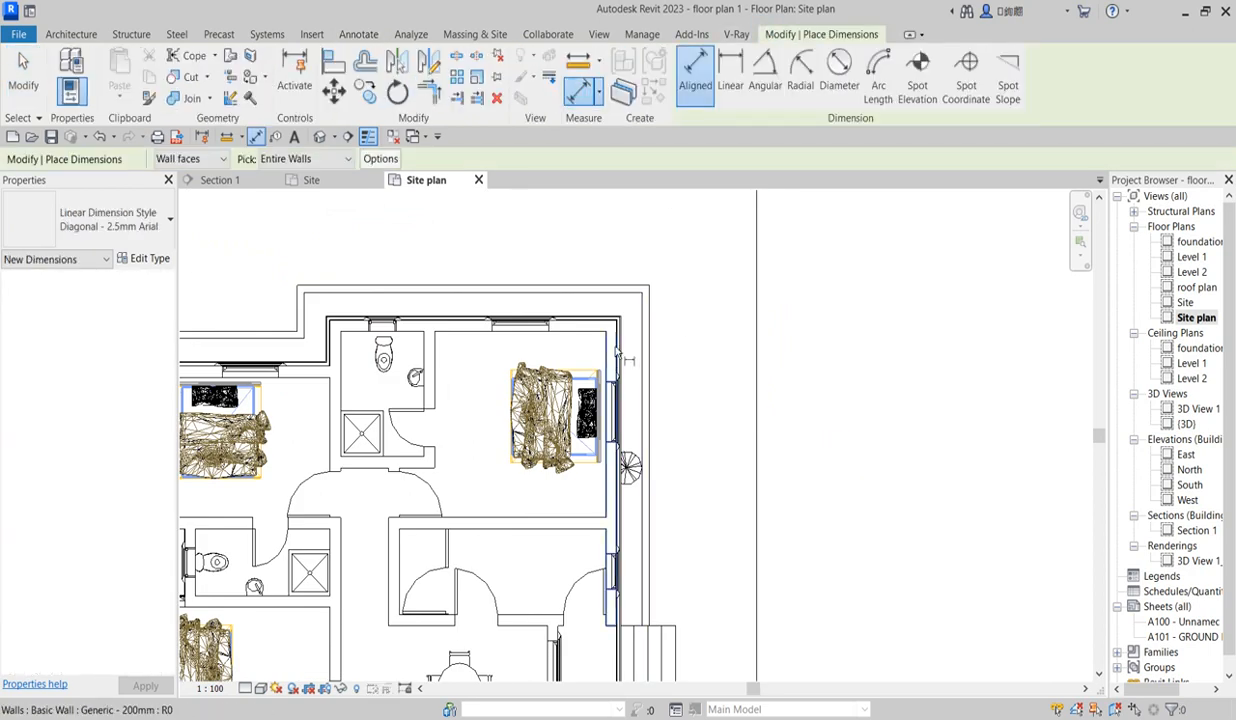
scroll(617, 342, "up", 5)
left_click(616, 298)
scroll(694, 430, "down", 3)
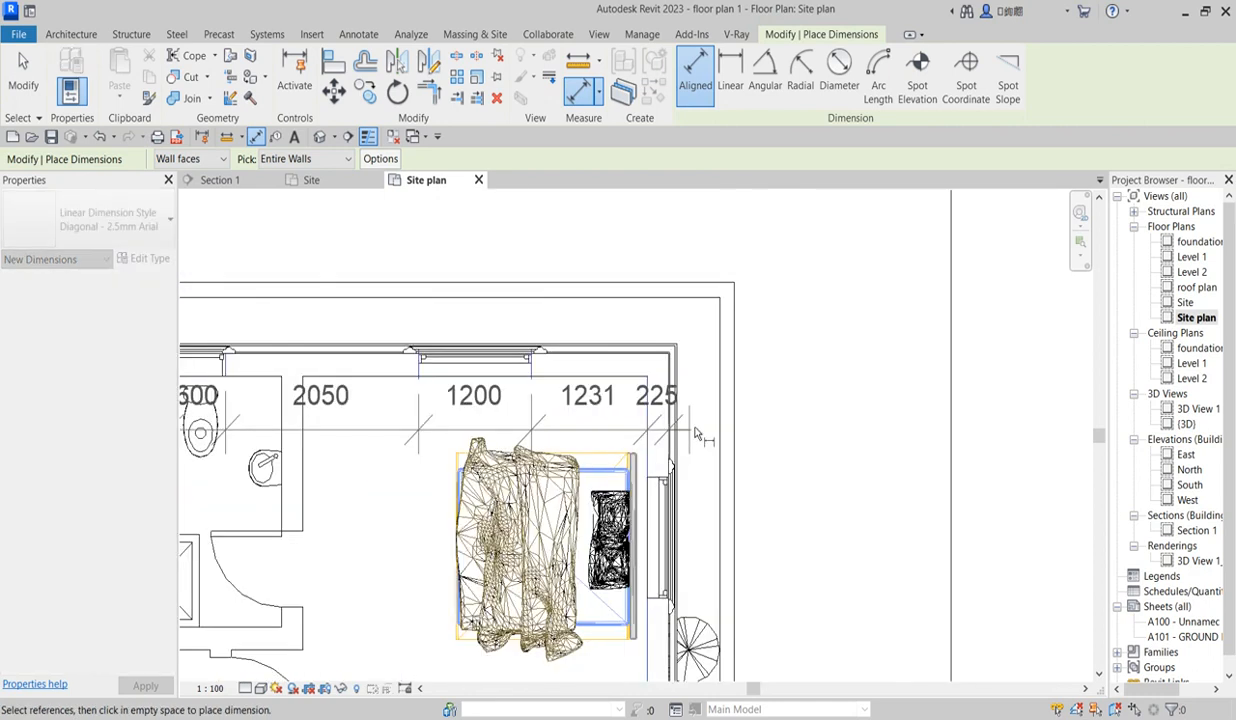
scroll(692, 433, "down", 3)
key("Escape")
Start an aligned dimension that picks individual references instead of entire walls
left_click(579, 89)
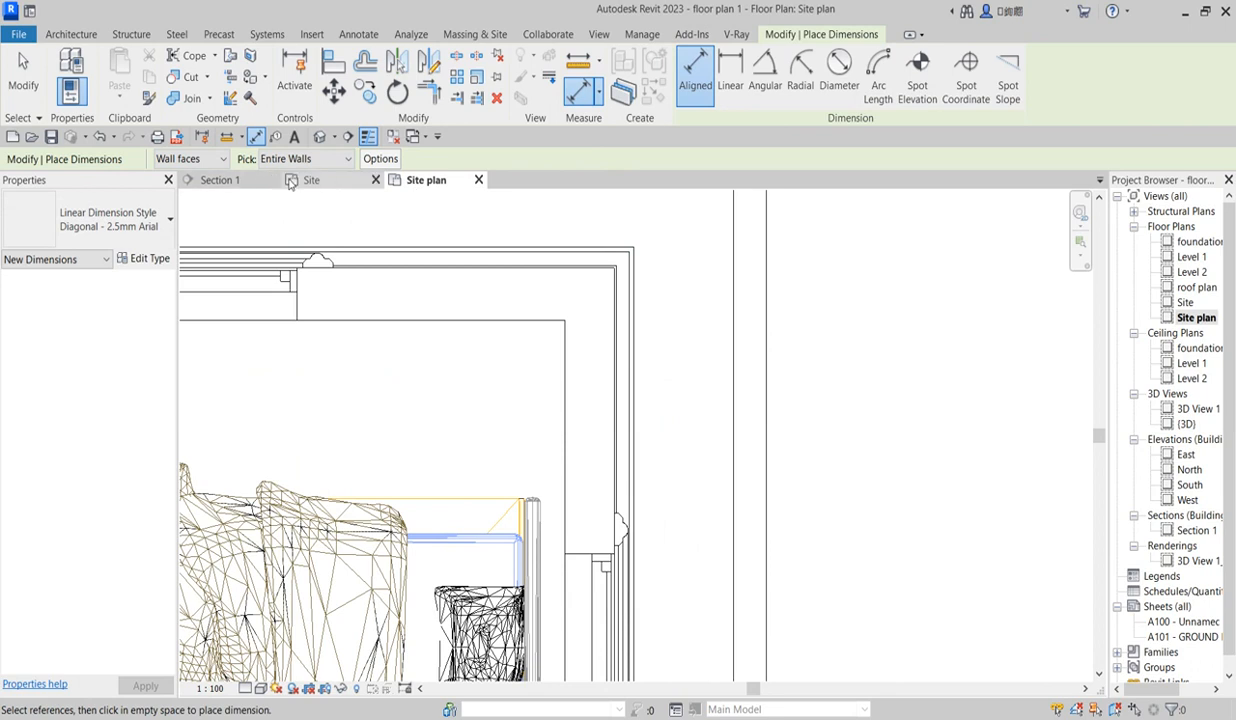
left_click(338, 160)
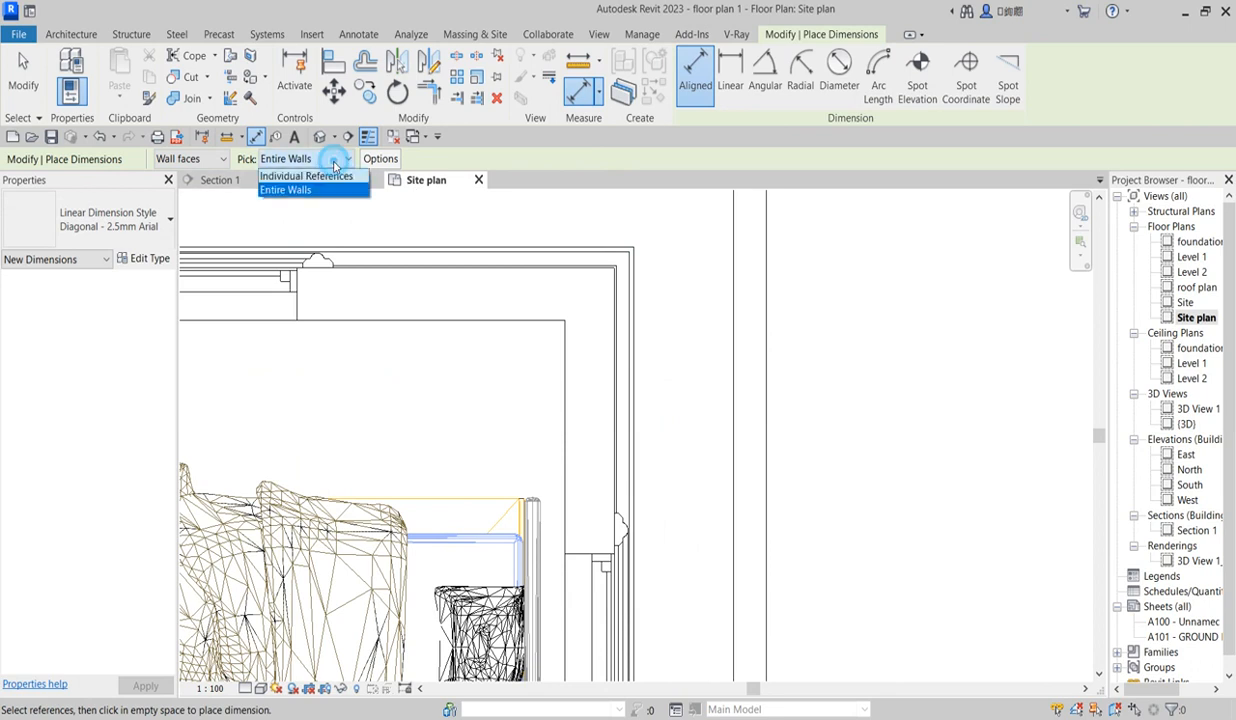
left_click(318, 177)
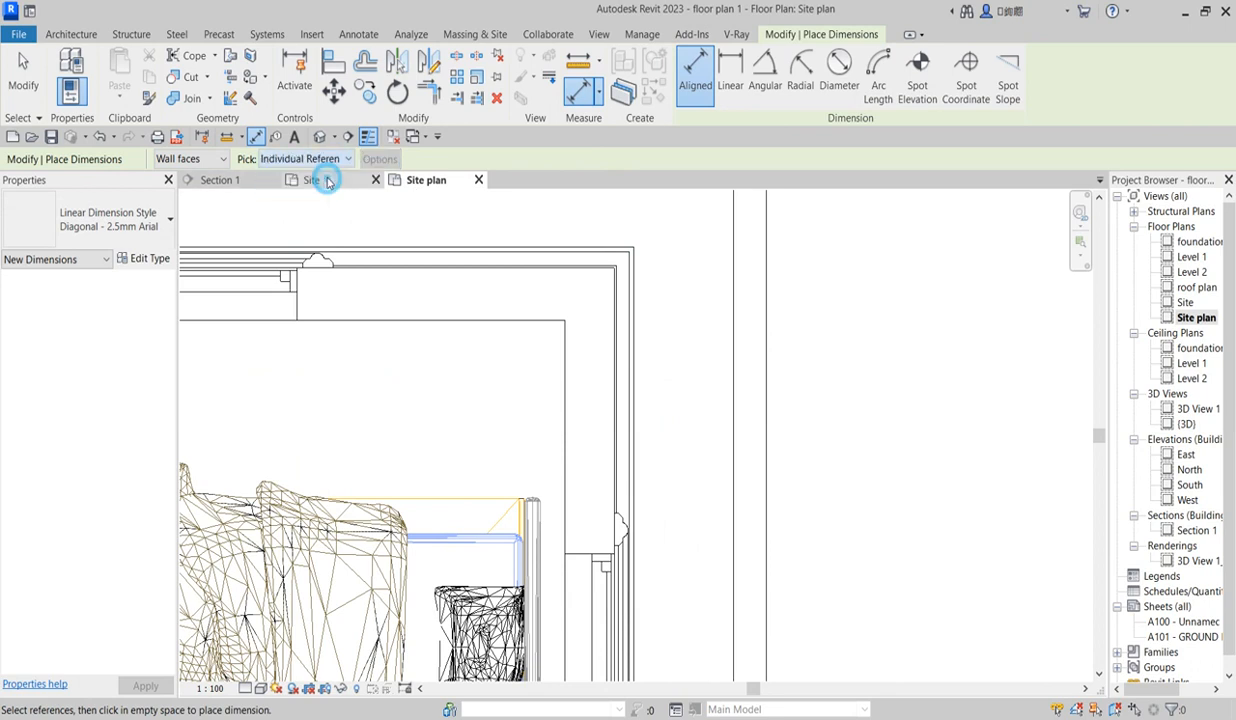
left_click(624, 467)
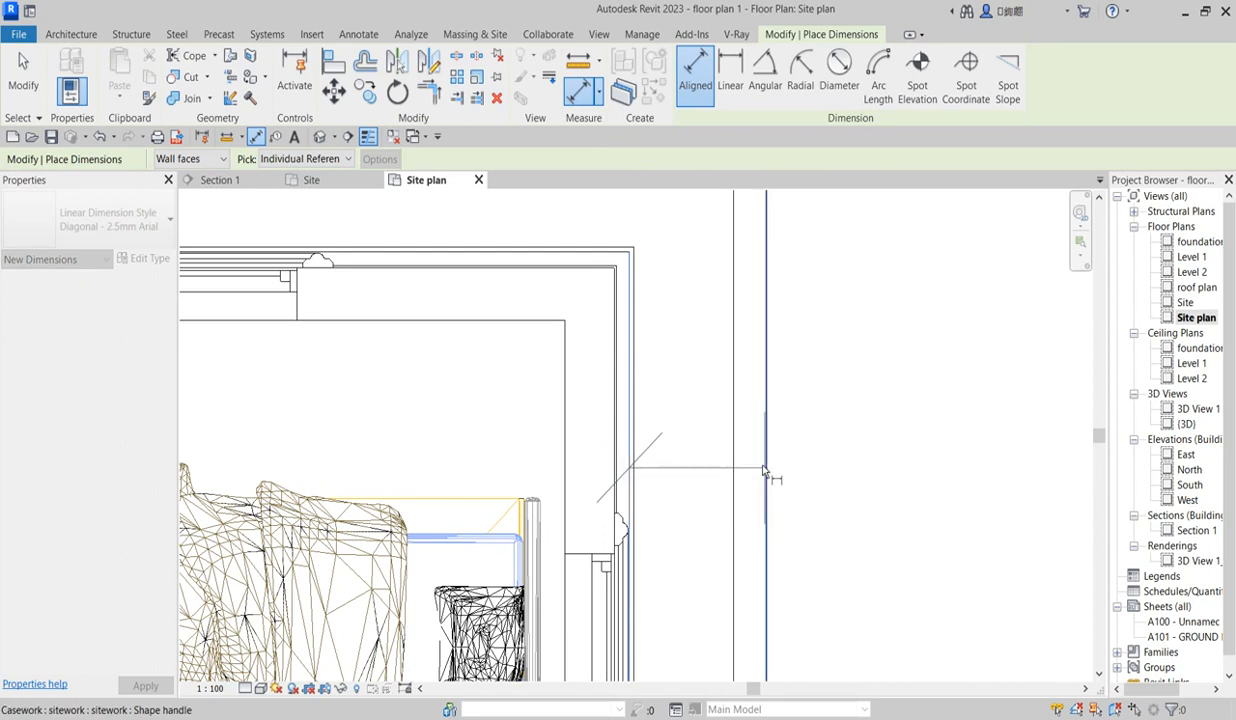
scroll(767, 474, "down", 2)
scroll(760, 474, "up", 2)
scroll(735, 520, "down", 4)
scroll(737, 540, "up", 2)
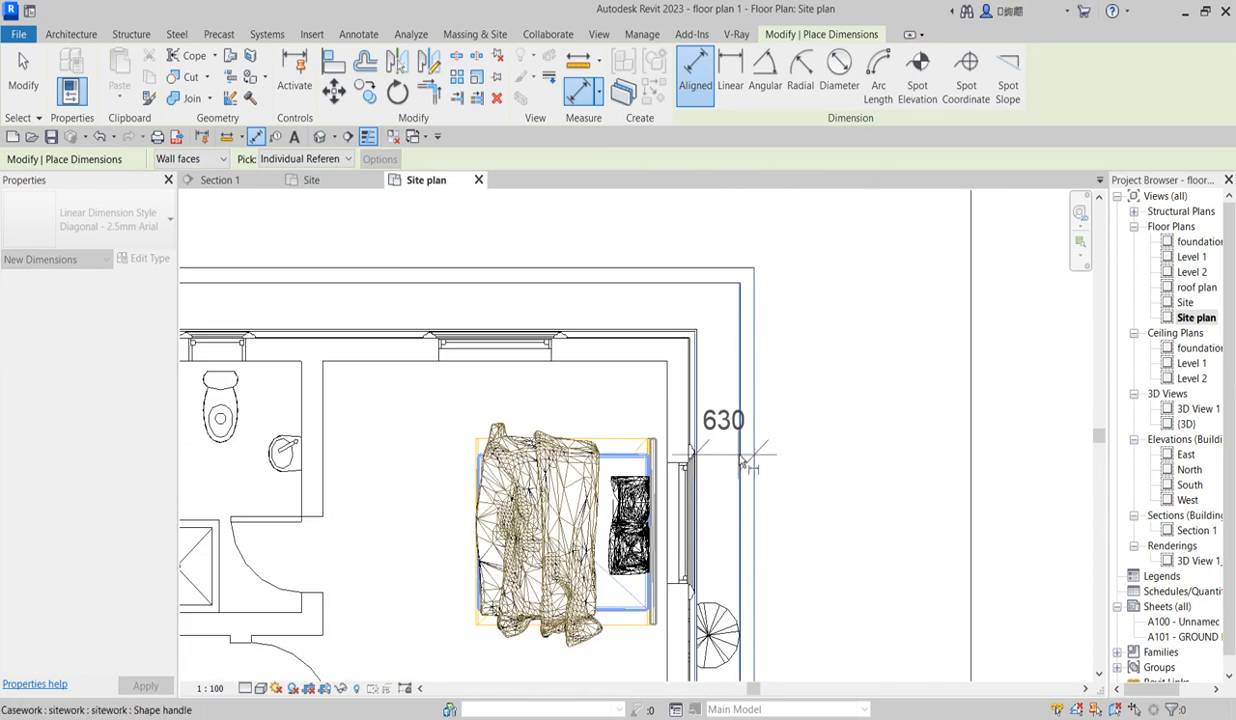
scroll(741, 462, "up", 2)
scroll(731, 474, "down", 5)
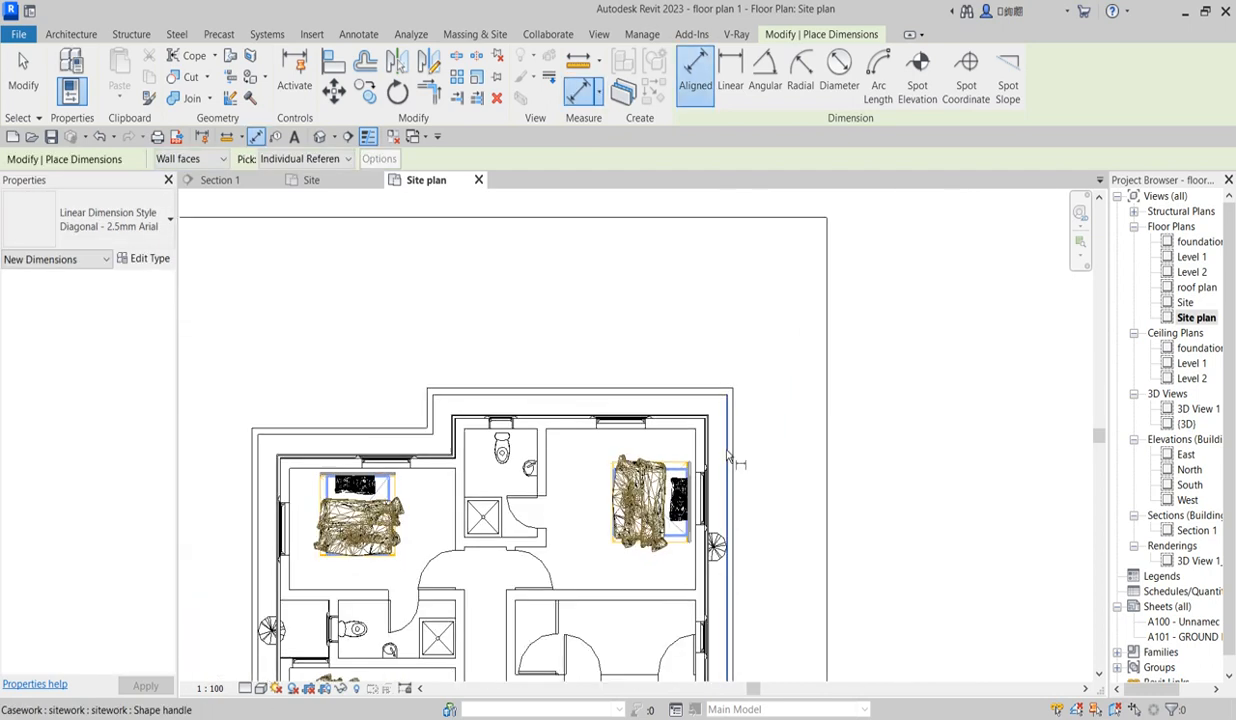
Add an aligned dimension from the exterior face of the house's right wall to the site line's right edge
scroll(712, 457, "up", 4)
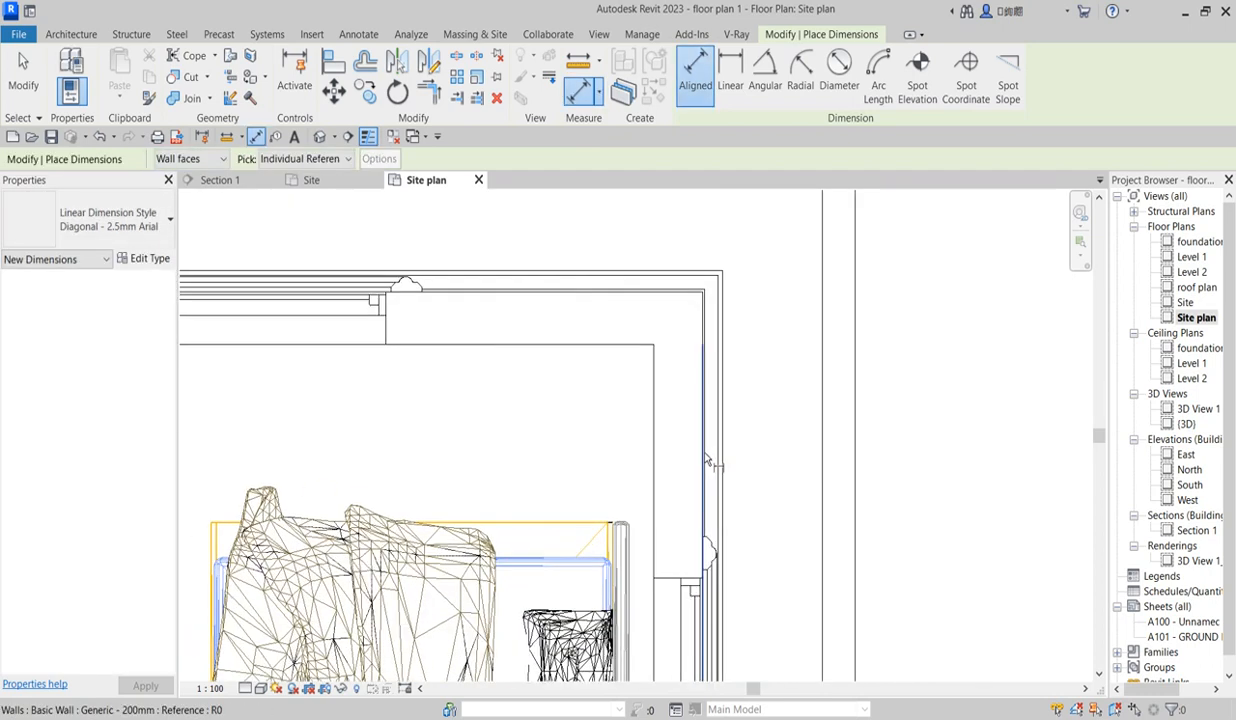
scroll(900, 455, "down", 2)
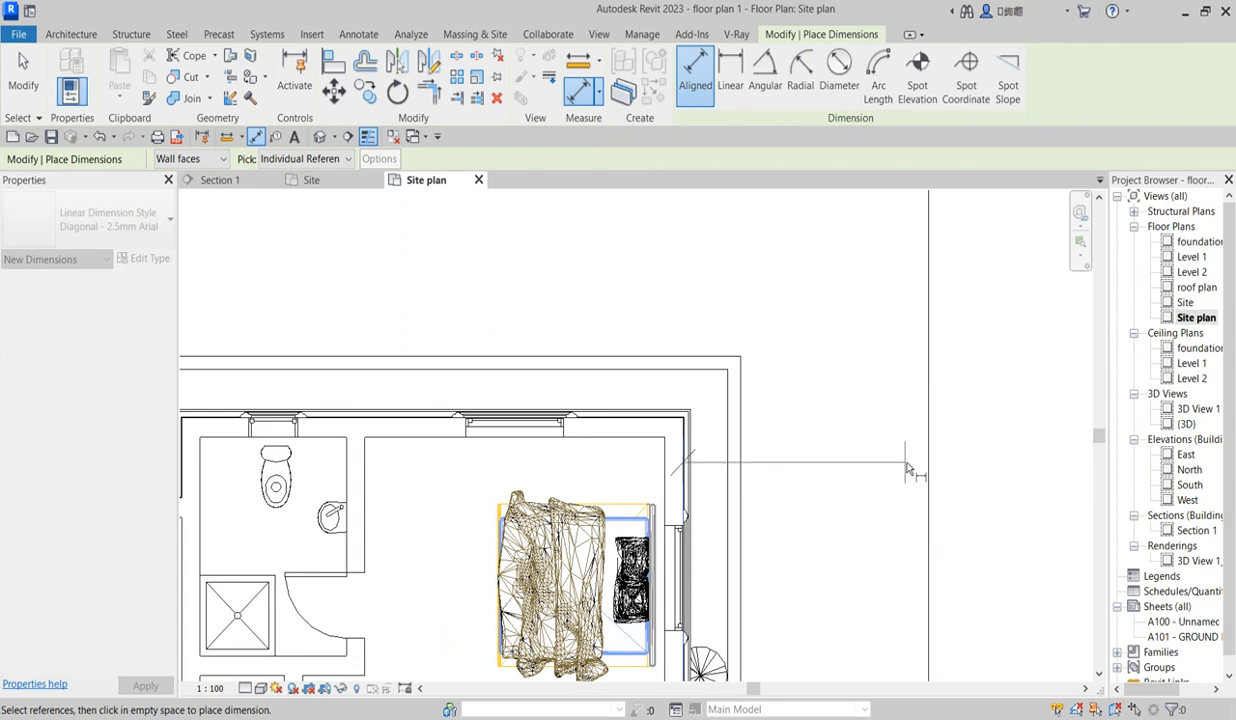
left_click(927, 466)
left_click(897, 481)
scroll(880, 530, "down", 5)
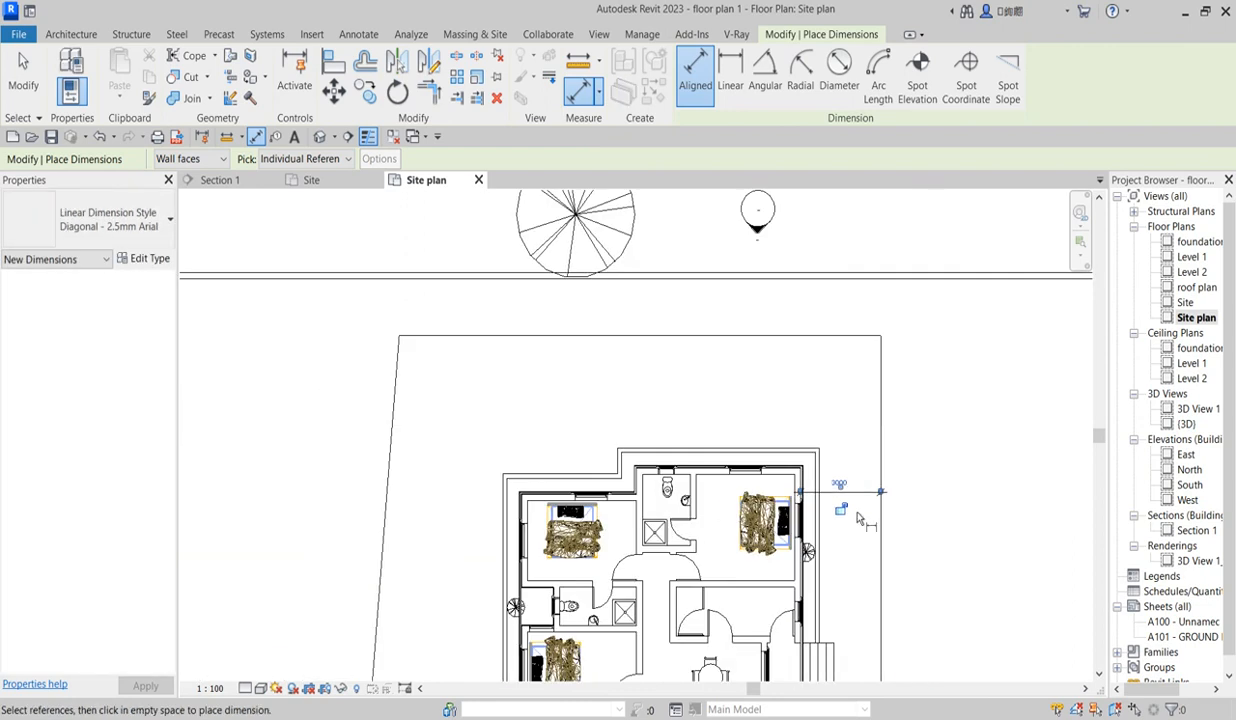
Dimension the distance from the exterior face of the house's uppermost wall to the site line's top edge, and end the dimension command
scroll(676, 416, "up", 2)
scroll(676, 416, "up", 4)
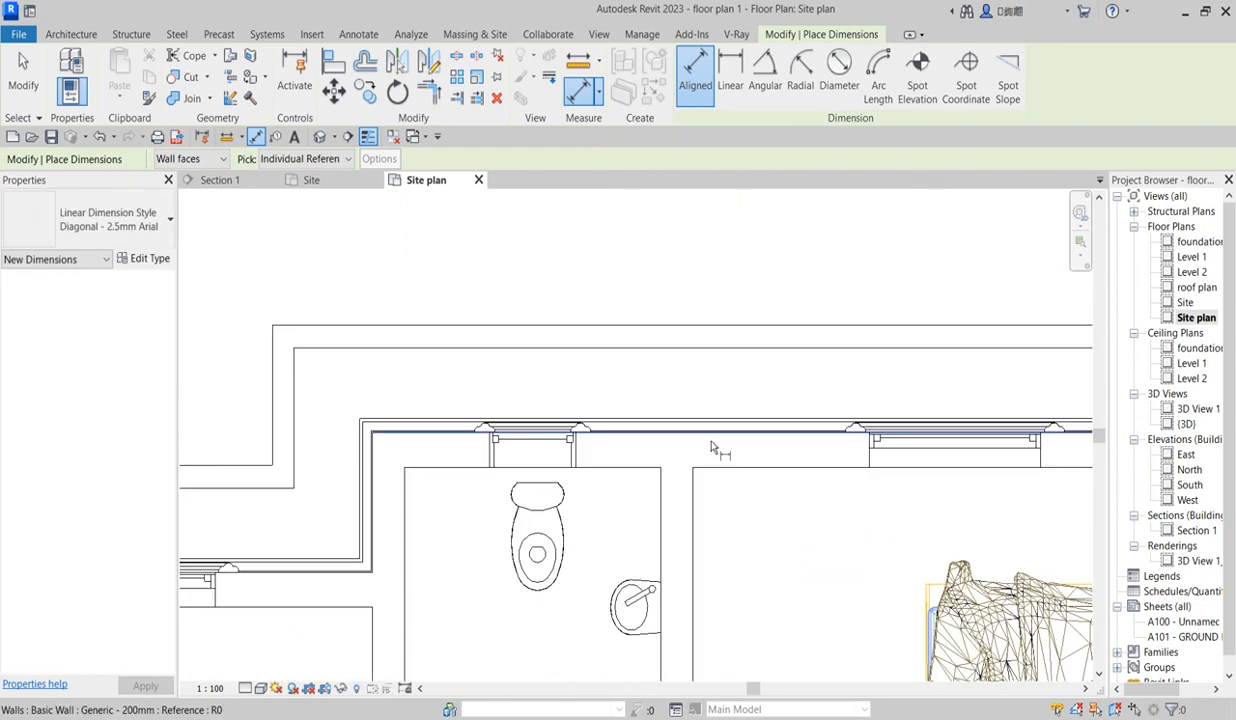
scroll(711, 447, "down", 5)
scroll(712, 446, "up", 6)
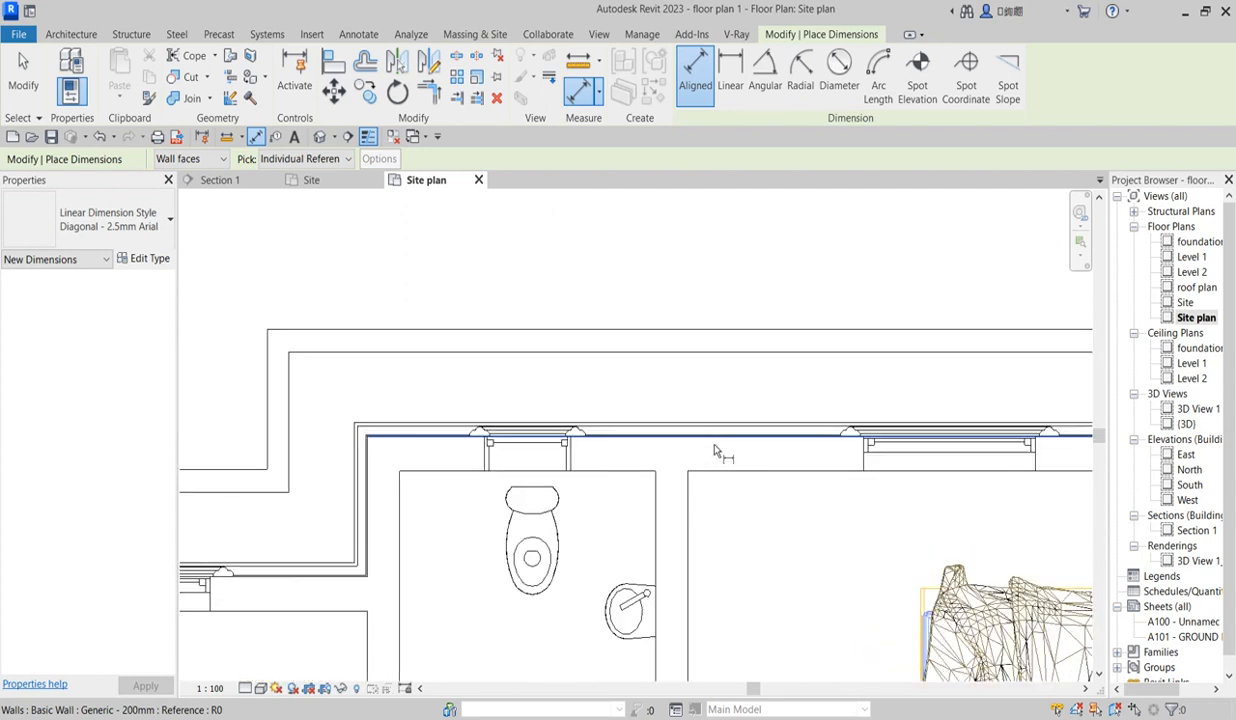
scroll(714, 440, "down", 4)
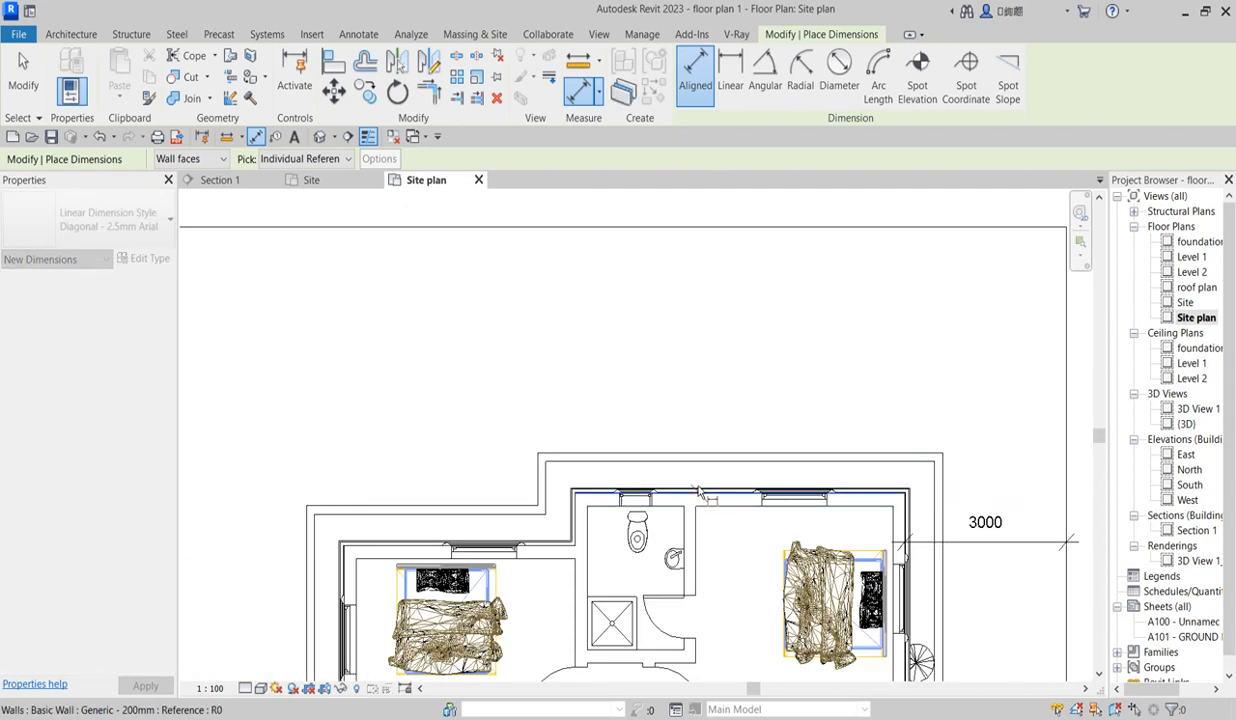
scroll(726, 322, "down", 2)
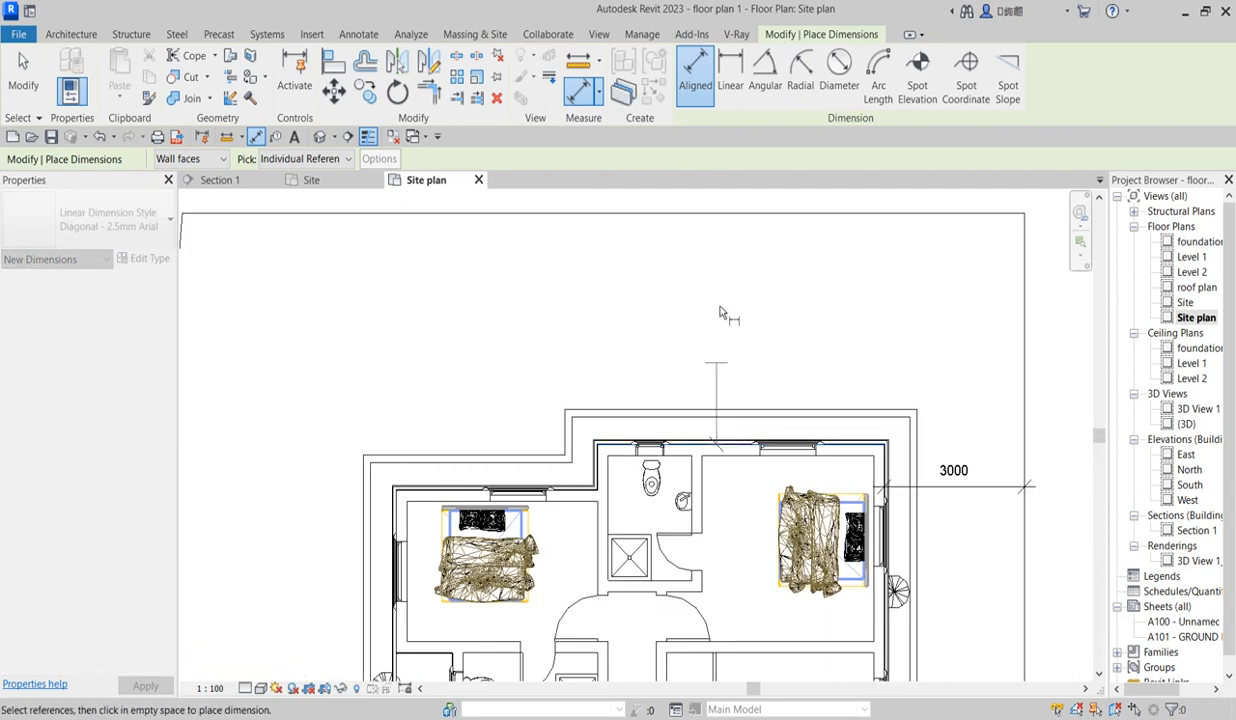
left_click(730, 211)
scroll(755, 312, "down", 3)
right_click(775, 305)
left_click(815, 313)
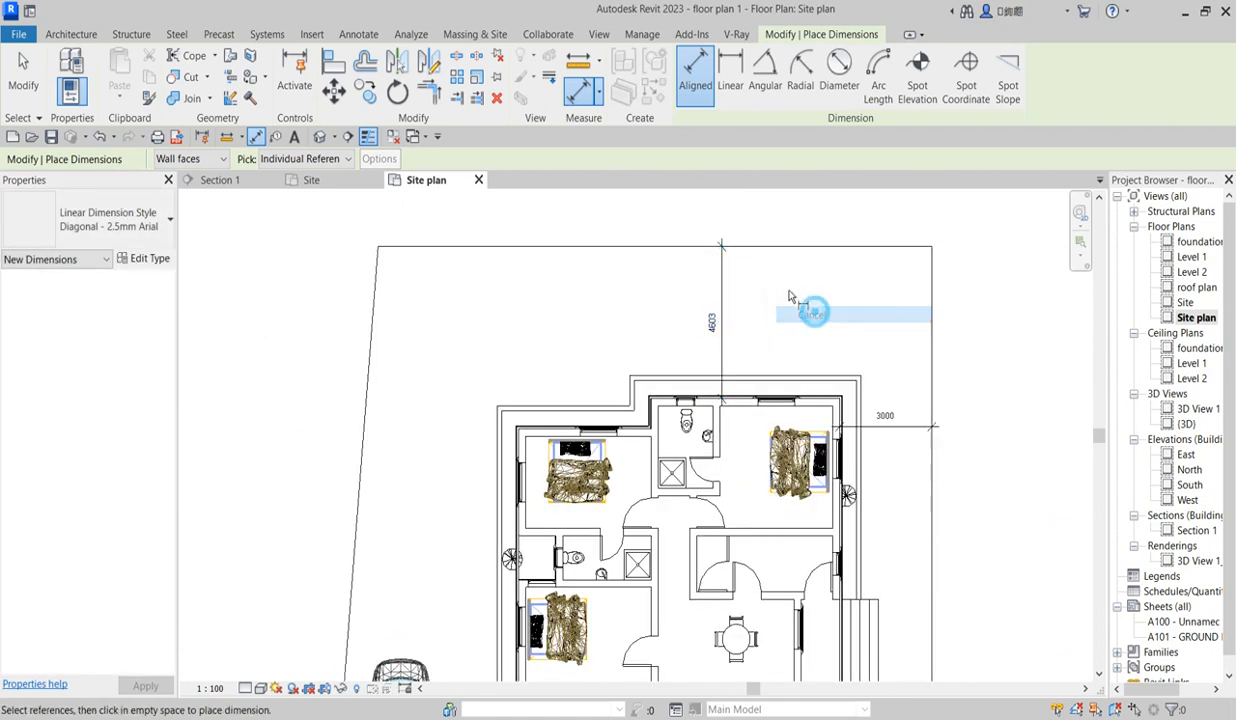
right_click(788, 291)
left_click(851, 301)
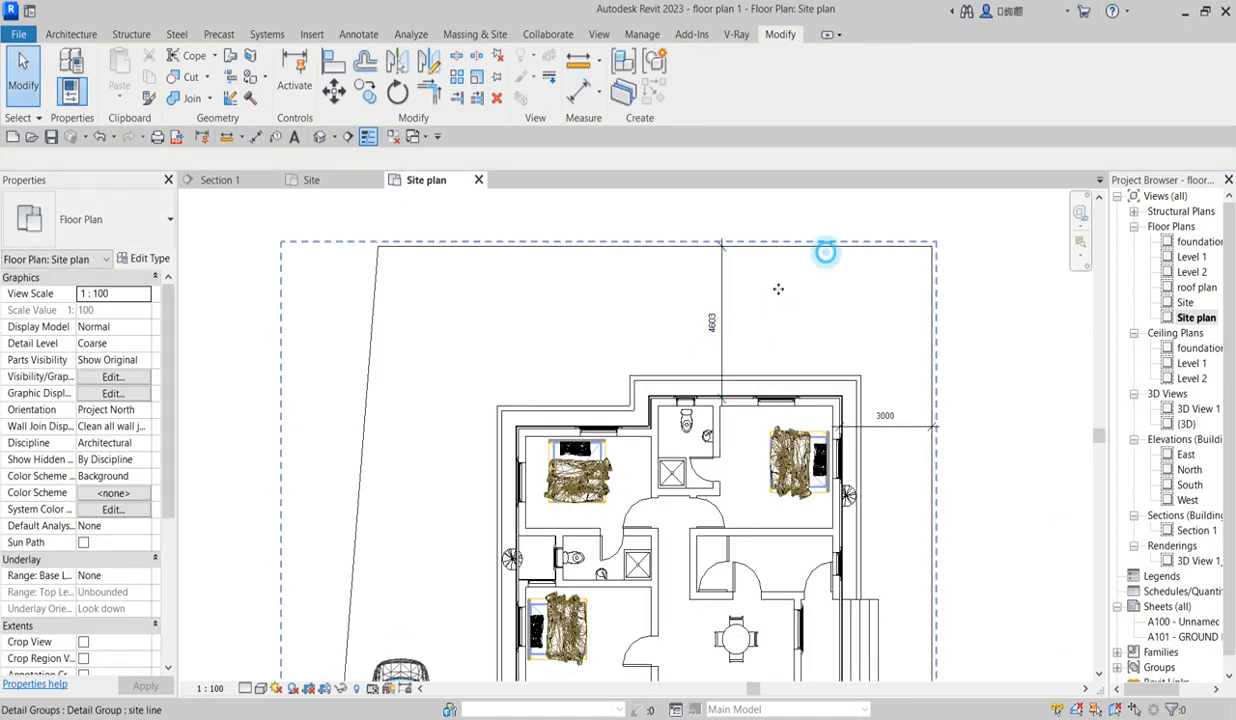
Nudge the site line group down toward the house until its dimension to the uppermost wall is 3043
left_click(825, 249)
scroll(660, 328, "up", 3)
scroll(722, 340, "down", 2)
key("Down")
key("Down")
scroll(797, 346, "up", 2)
key("Down")
key("Down")
key("Down")
key("Down")
key("Down")
key("Down")
key("Down")
key("Down")
key("Down")
key("Down")
key("Down")
key("Down")
key("Down")
key("Down")
key("Down")
key("Down")
key("Down")
key("Down")
key("Down")
key("Down")
key("Down")
key("Down")
key("Down")
key("Down")
key("Down")
key("Down")
key("Down")
key("Down")
key("Down")
key("Down")
key("Down")
key("Down")
key("Down")
key("Down")
key("Down")
key("Down")
key("Down")
key("Down")
key("Down")
key("Down")
key("Down")
key("Down")
key("Down")
key("Down")
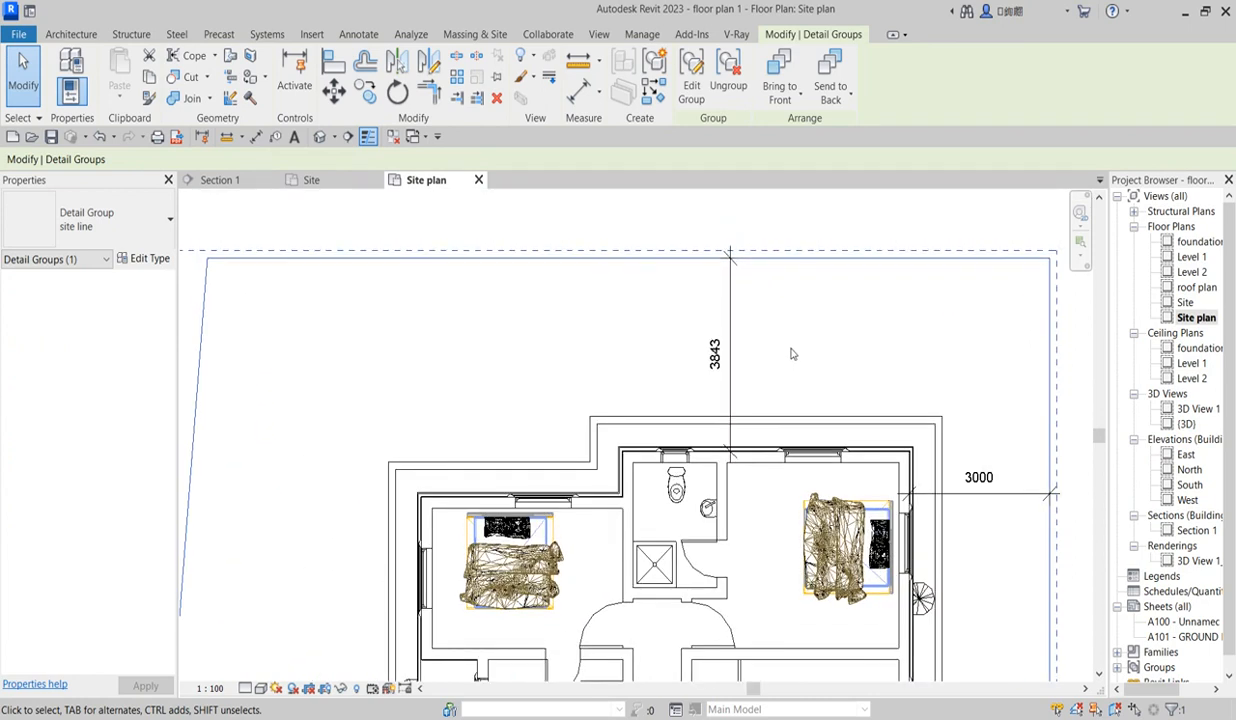
key("Down")
key("Down")
key("Down")
key("Down")
key("Down")
key("Down")
key("Down")
key("Down")
key("Down")
key("Down")
key("Down")
key("Down")
key("Down")
key("Down")
key("Down")
key("Down")
key("Down")
key("Down")
key("Down")
key("Down")
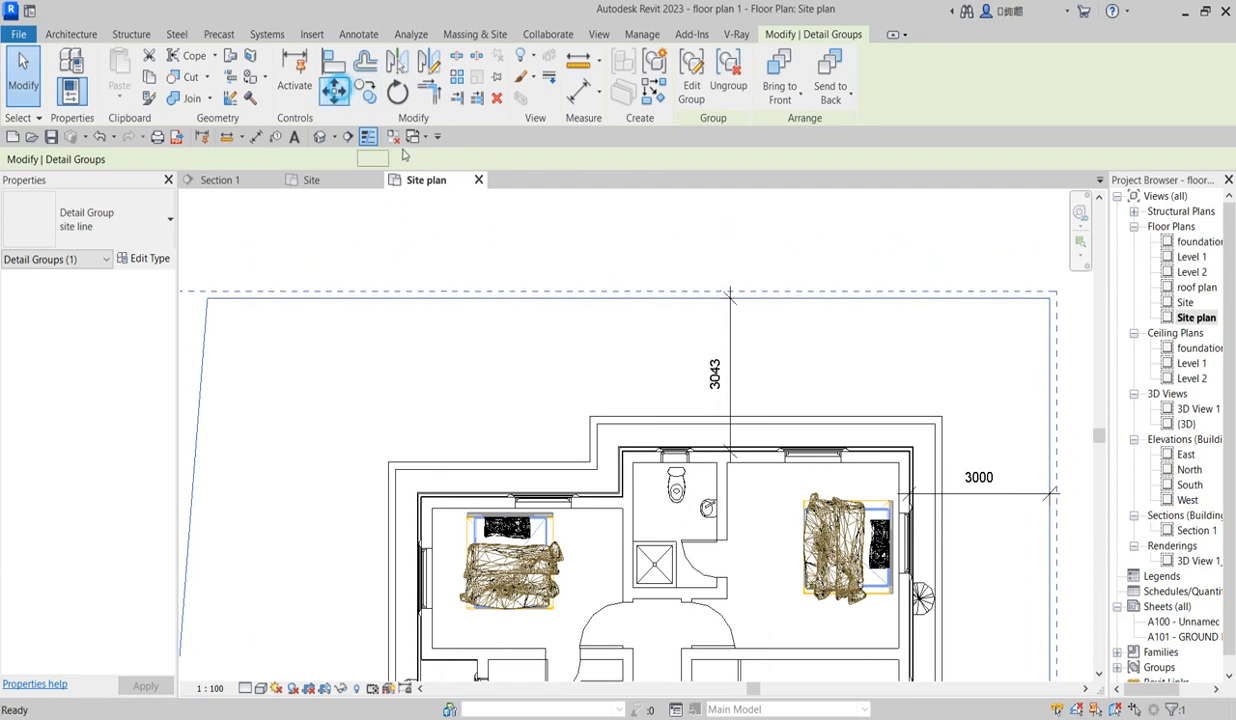
Move the site line group a further 43 straight down, accepting deletion of the attached dimensions
left_click(336, 92)
left_click(775, 295)
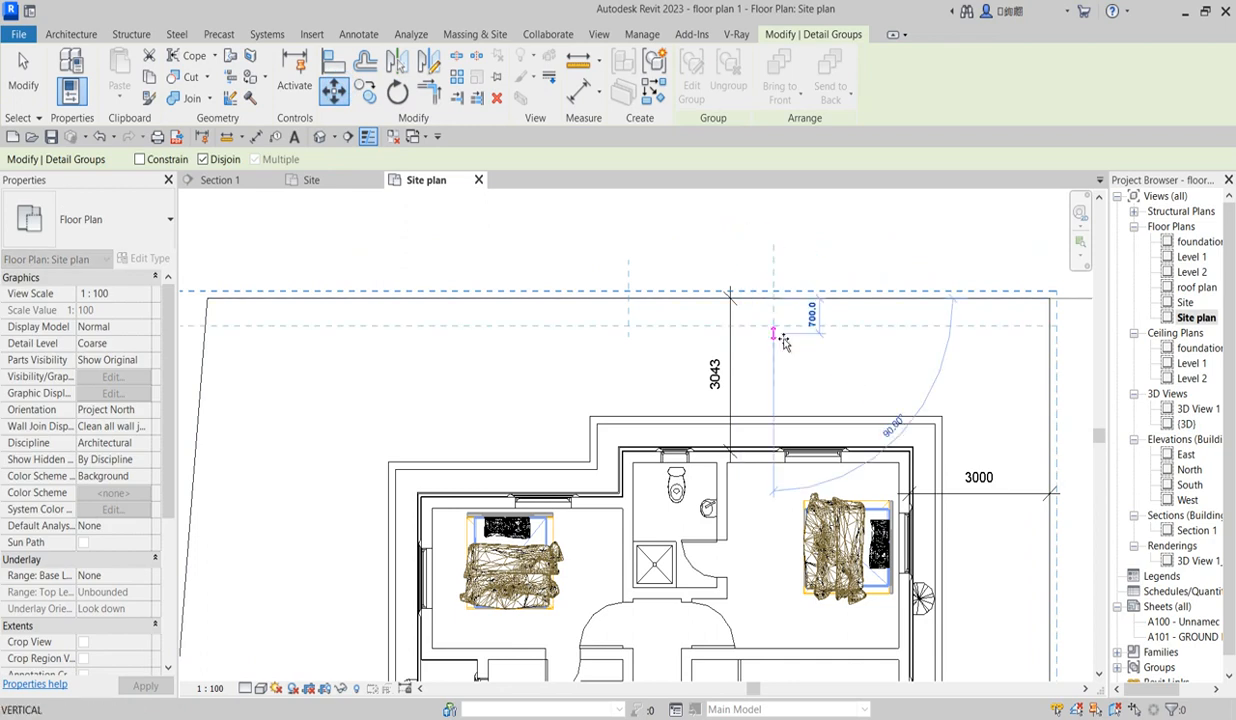
type("43")
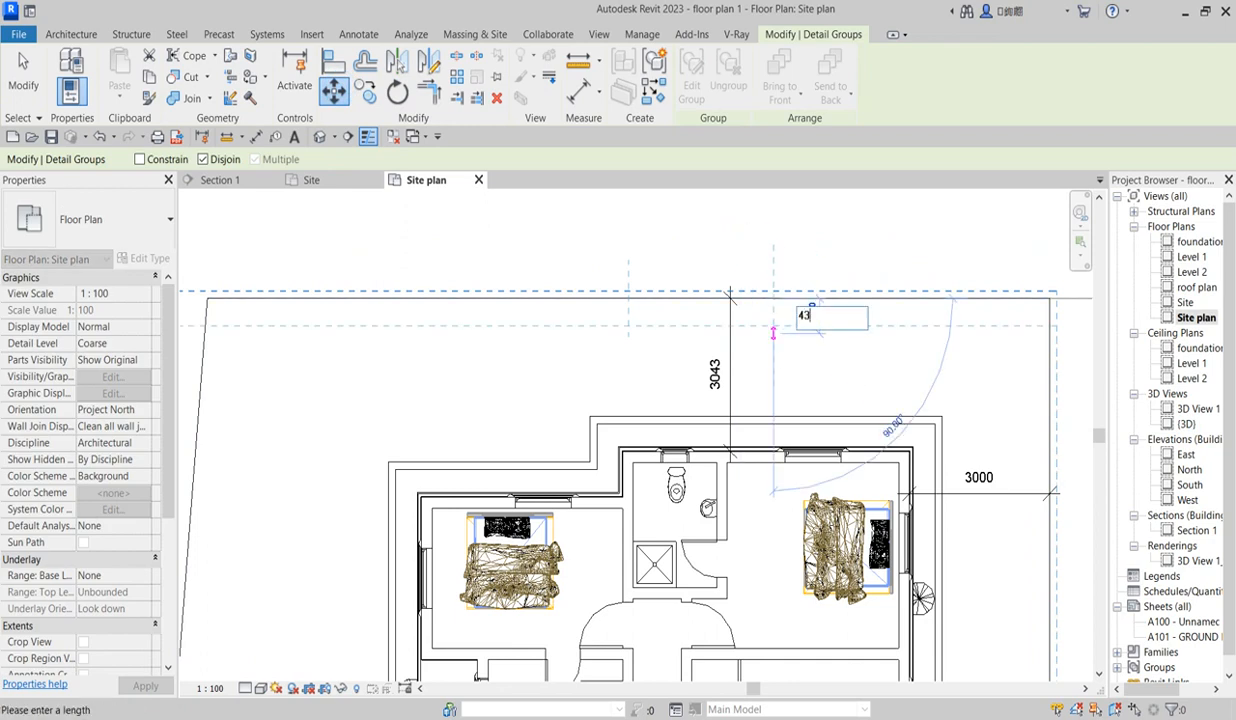
key("Return")
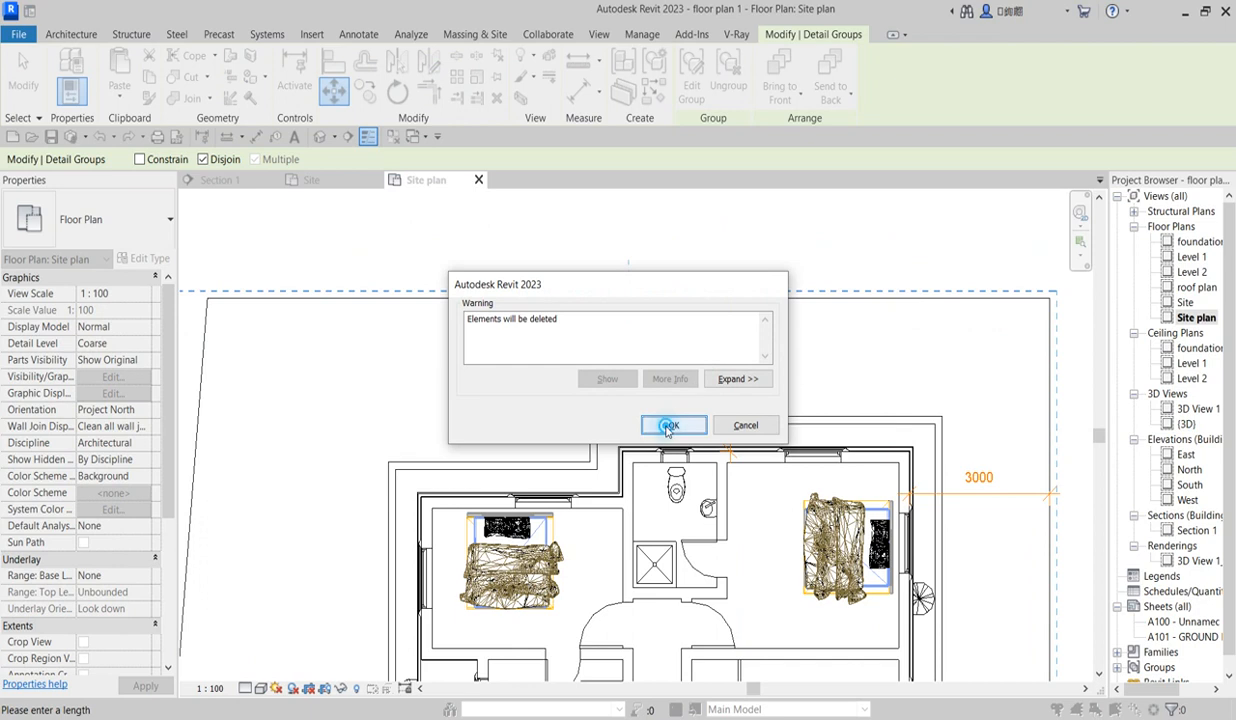
left_click(673, 425)
left_click(742, 351)
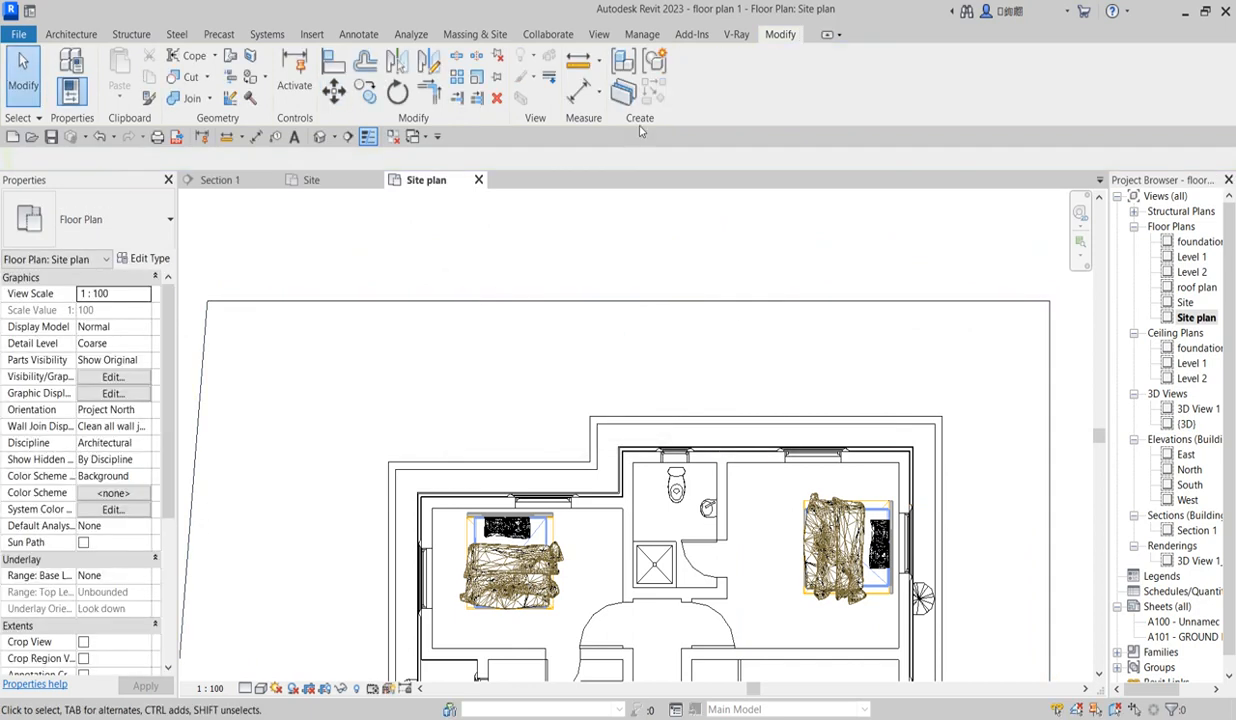
Add an aligned dimension between the site line's top edge and the exterior face of the house's uppermost wall
left_click(582, 104)
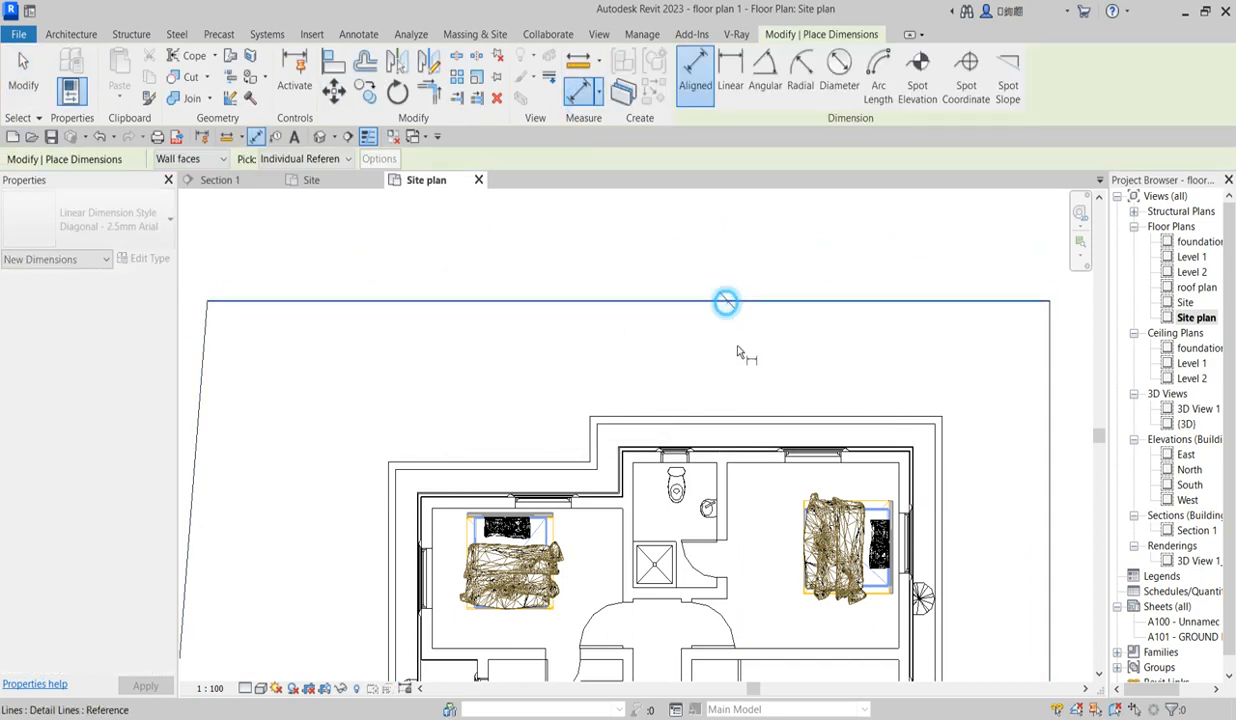
scroll(728, 424, "up", 2)
middle_click_drag(728, 424, 740, 362)
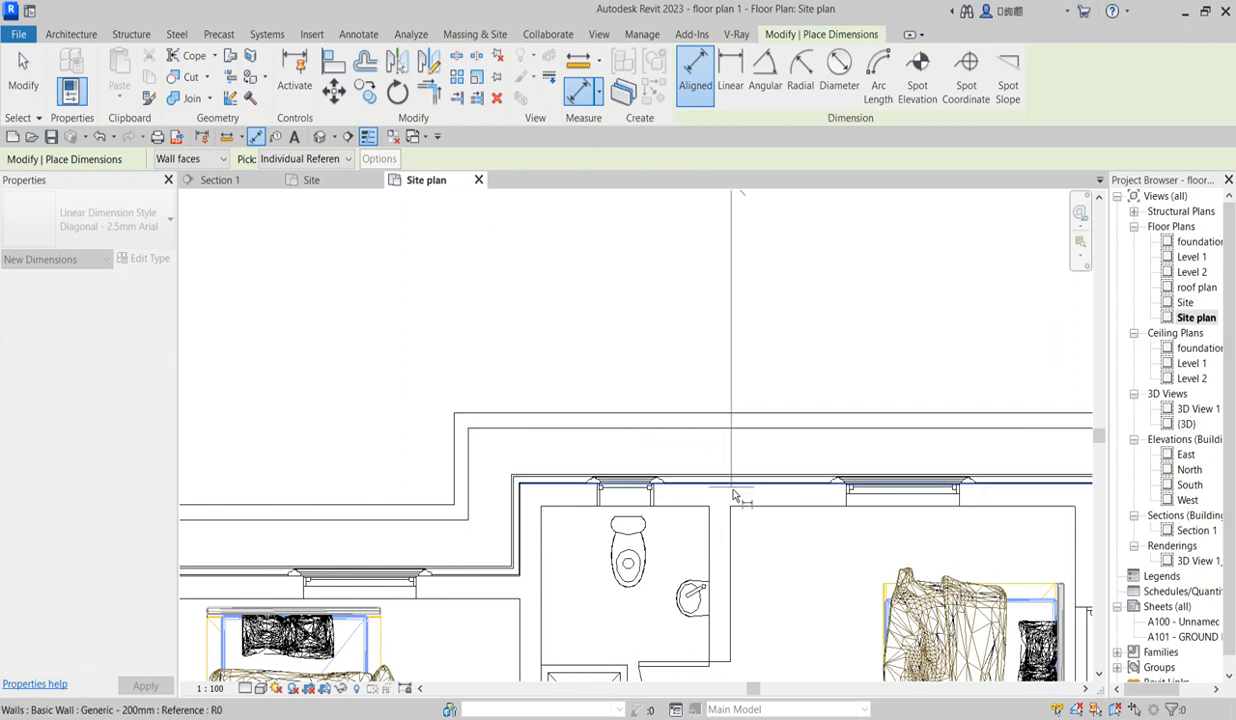
scroll(740, 491, "up", 2)
left_click(738, 489)
scroll(816, 420, "down", 3)
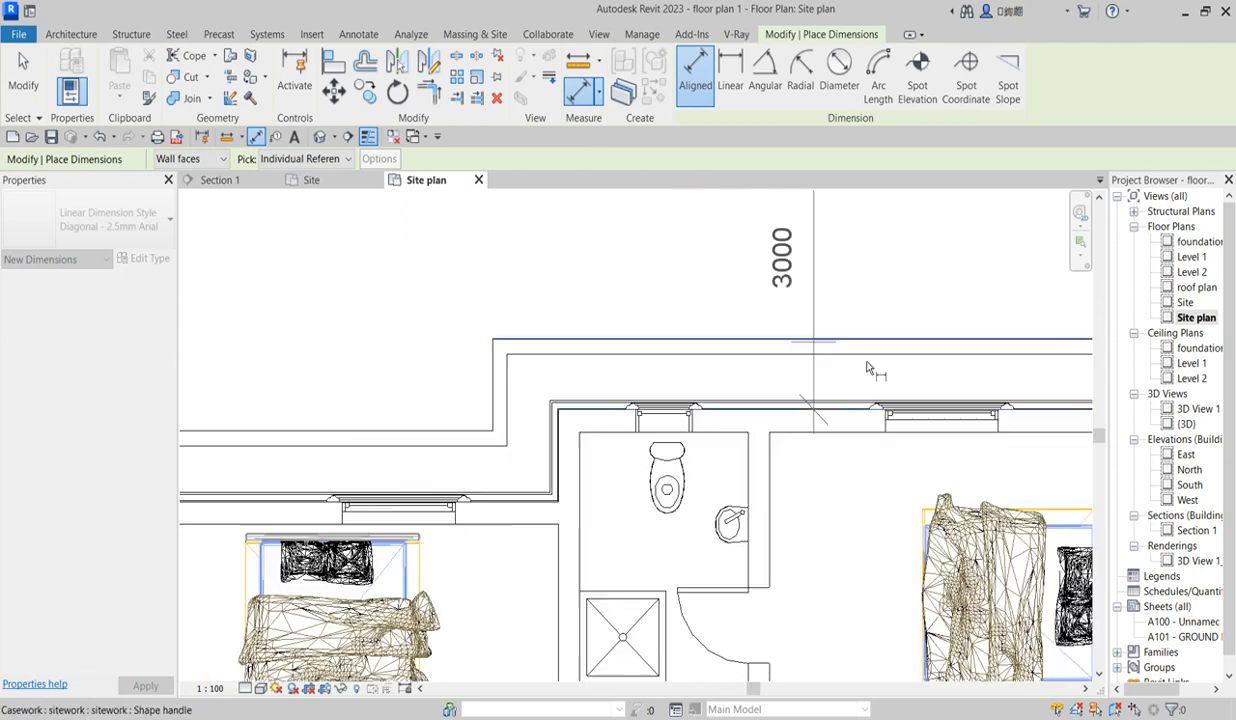
left_click(754, 275)
Add the aligned dimension between the house's right exterior wall face and the site line's right edge again
scroll(750, 417, "down", 3)
scroll(899, 517, "up", 4)
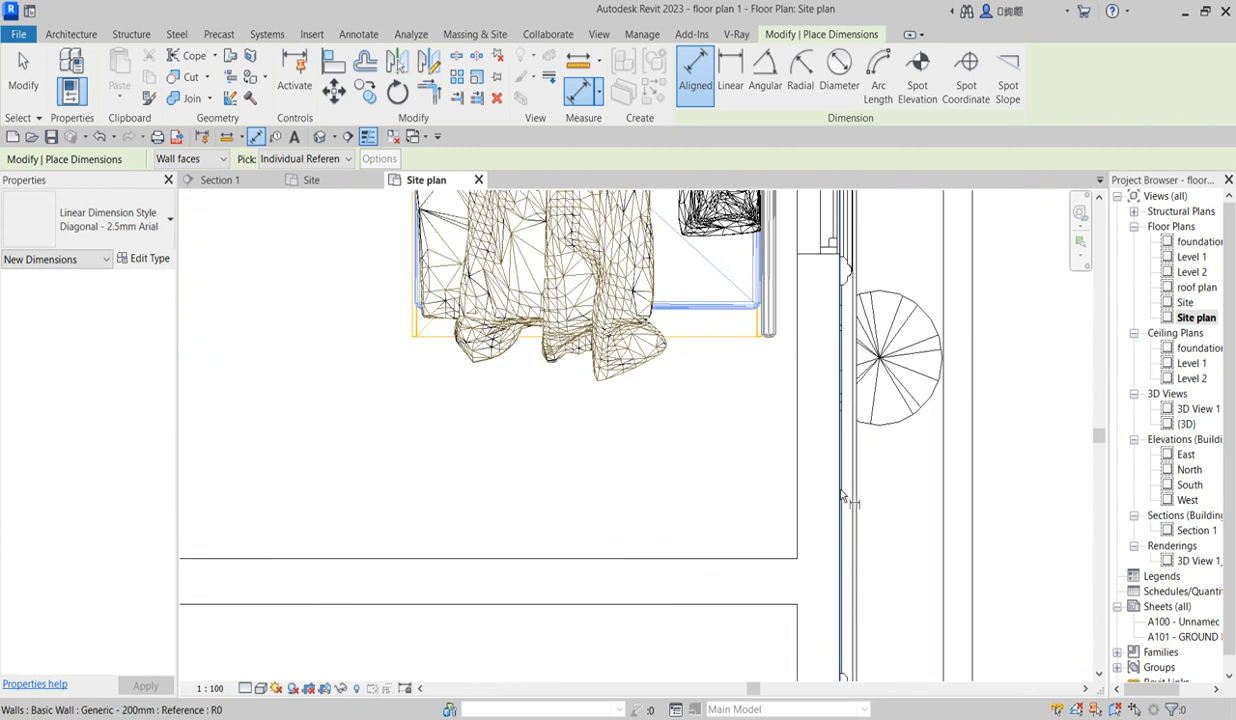
scroll(843, 497, "down", 5)
left_click(913, 482)
left_click(864, 331)
right_click(817, 219)
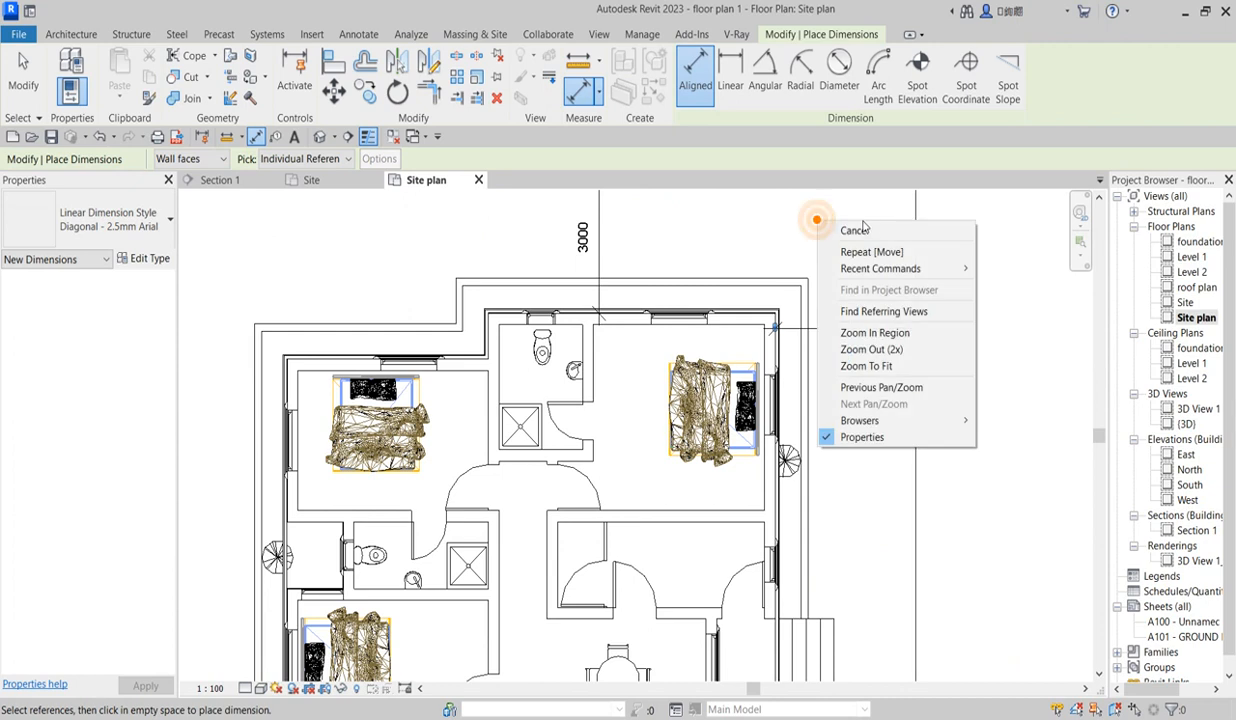
End the aligned dimension command
left_click(876, 233)
right_click(760, 233)
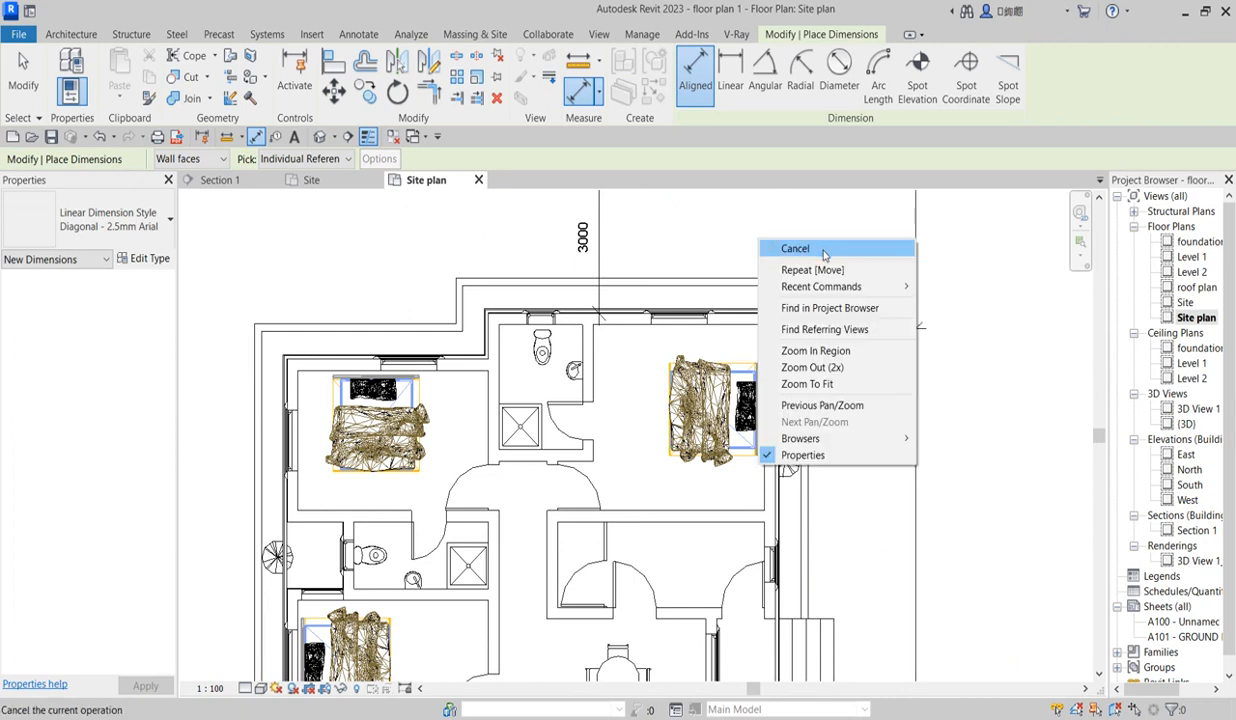
left_click(812, 245)
Examine the site line's placement around the house, car and entrance steps over the whole plot
scroll(838, 445, "down", 3)
scroll(838, 445, "down", 3)
middle_click_drag(672, 533, 723, 491)
scroll(721, 490, "up", 3)
scroll(720, 440, "down", 2)
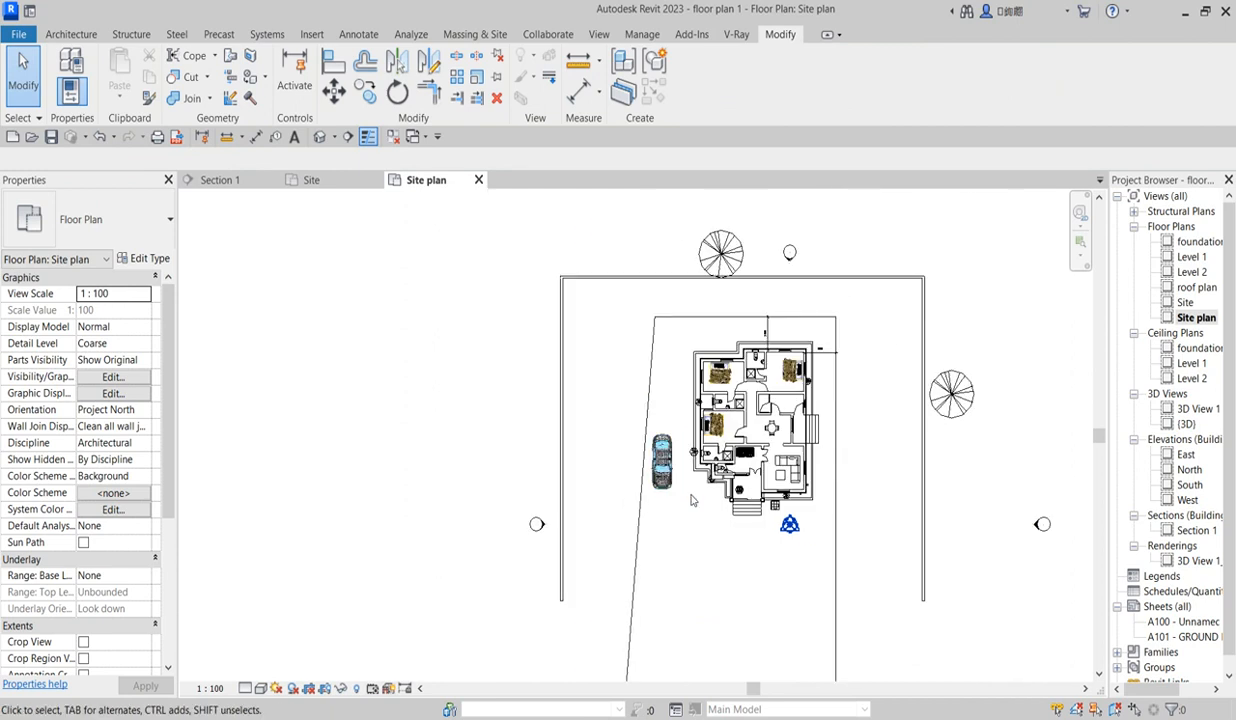
scroll(720, 440, "down", 3)
scroll(734, 629, "up", 2)
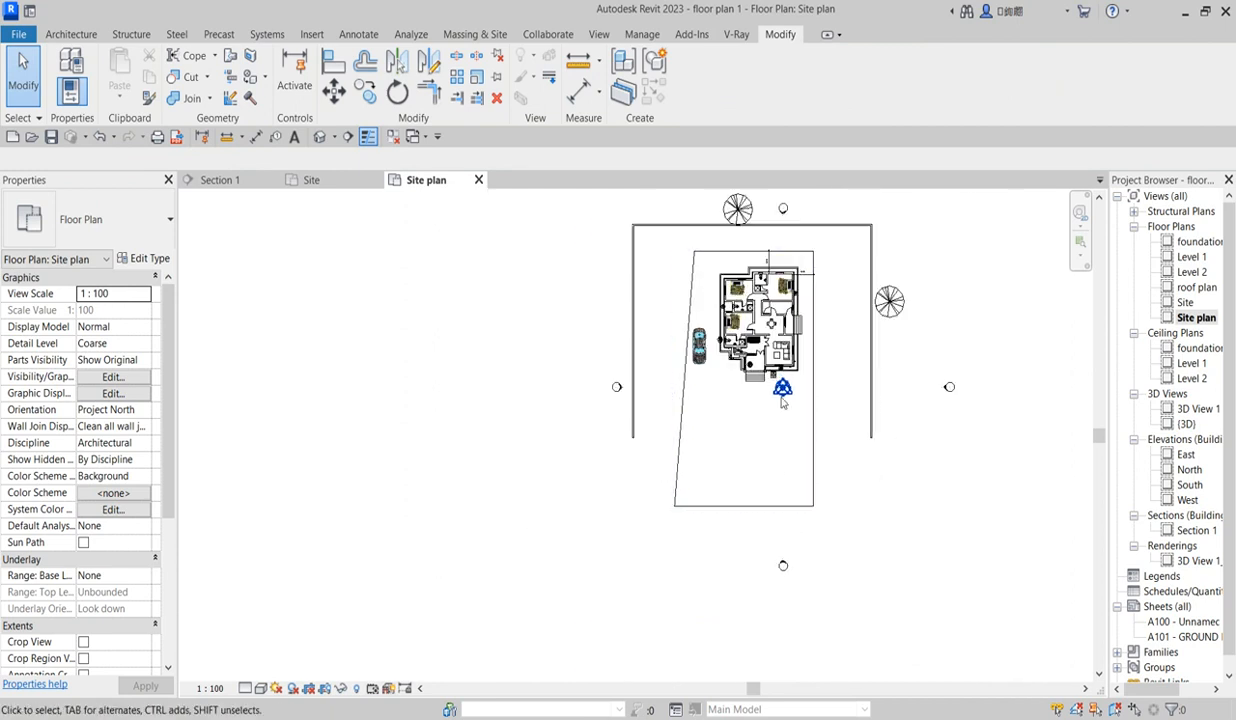
scroll(752, 284, "up", 2)
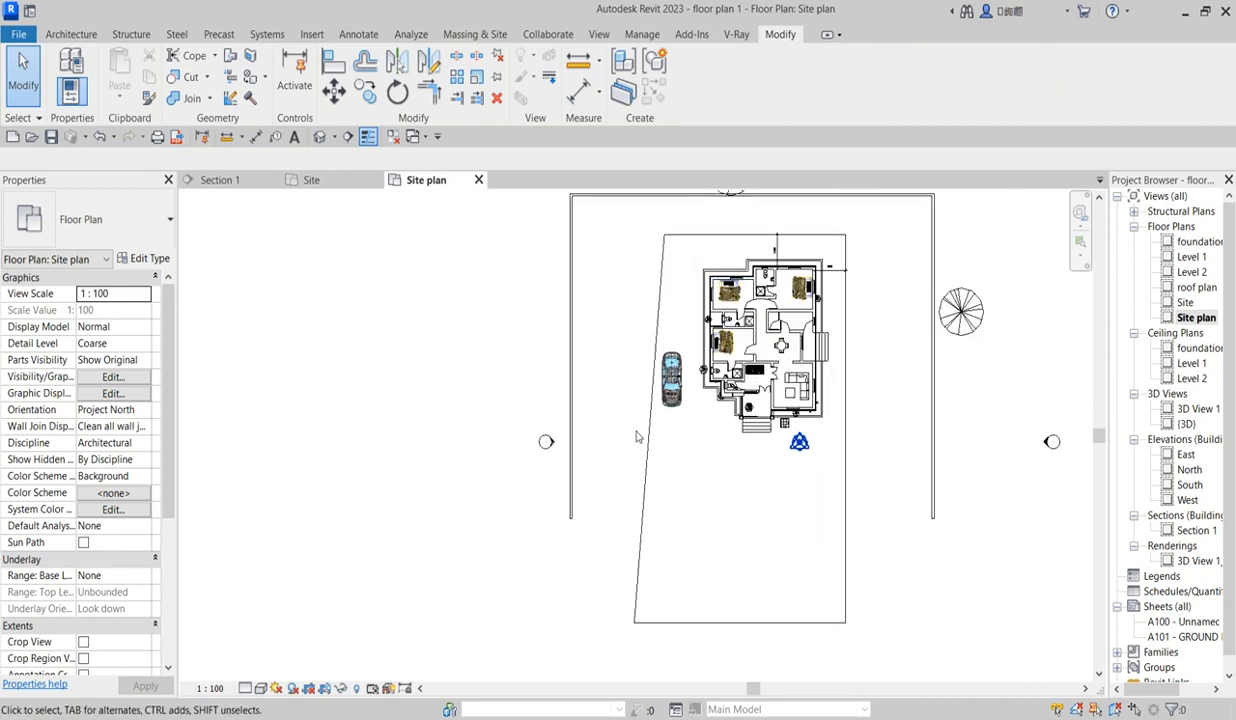
scroll(658, 558, "down", 3)
scroll(731, 640, "up", 3)
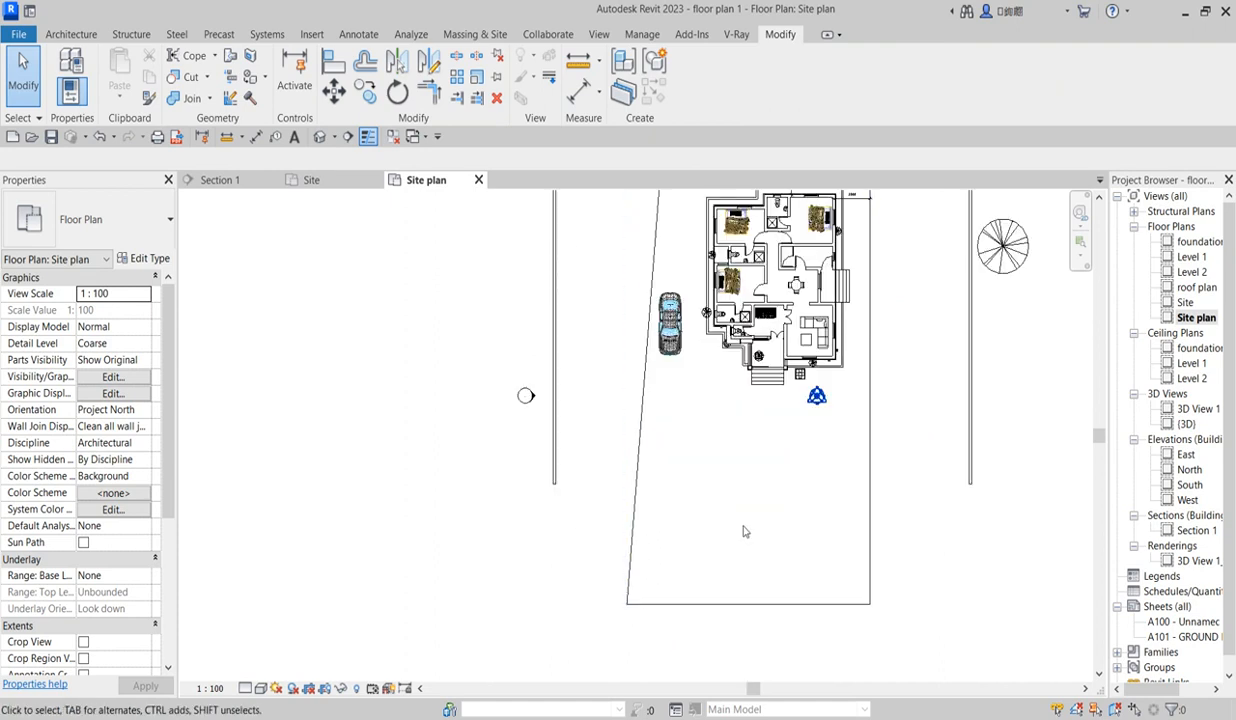
scroll(652, 555, "down", 3)
scroll(590, 360, "up", 2)
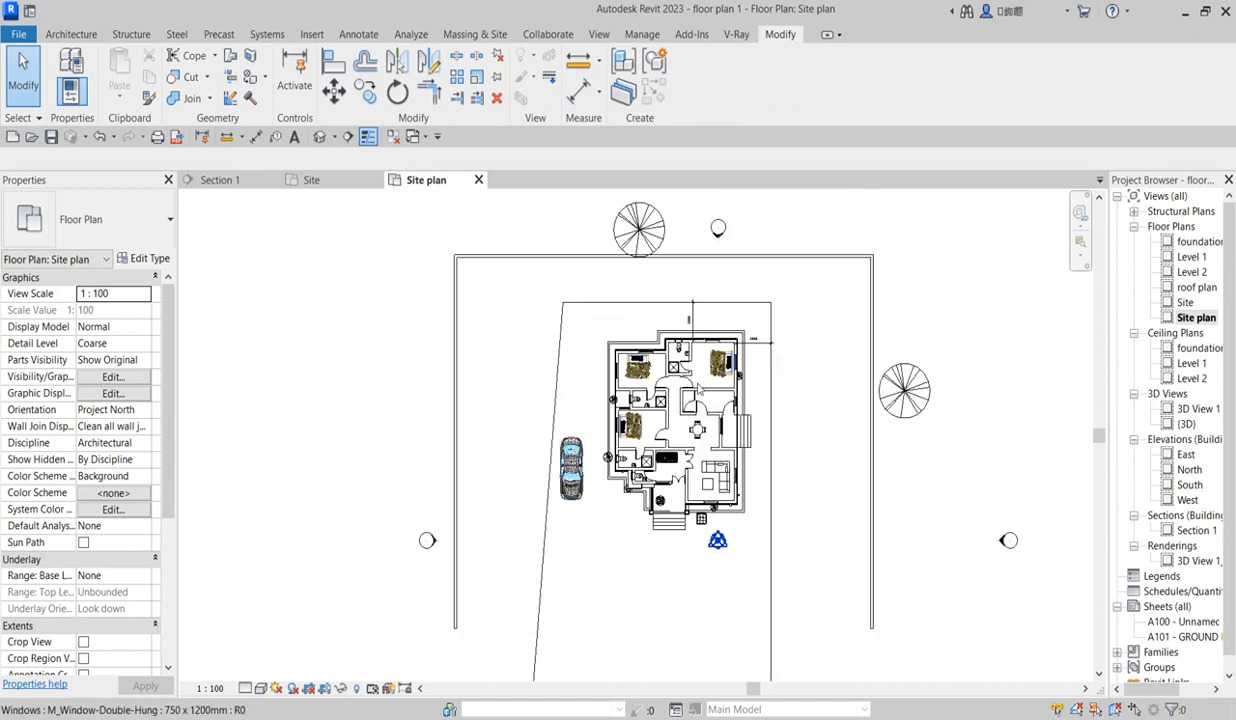
scroll(578, 348, "up", 2)
scroll(390, 243, "down", 3)
Ungroup the site line detail group into individual detail lines and clear the selection
scroll(553, 320, "up", 2)
left_click(566, 316)
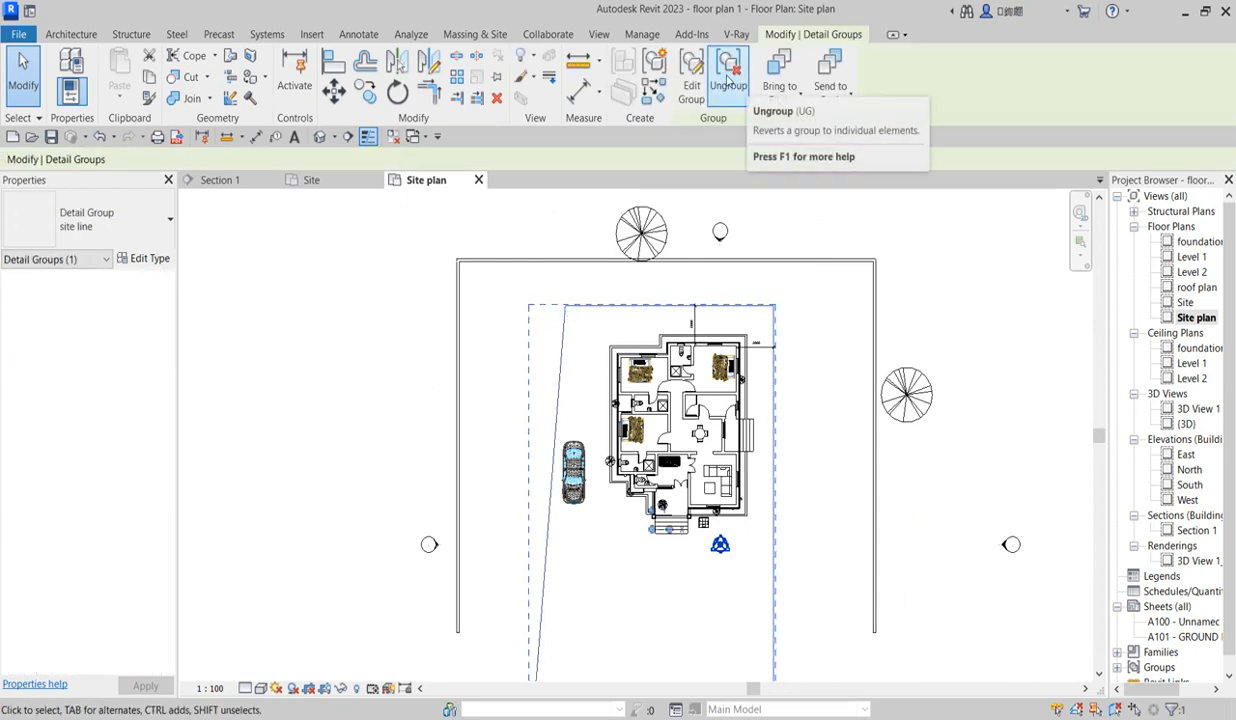
left_click(729, 86)
left_click(778, 321)
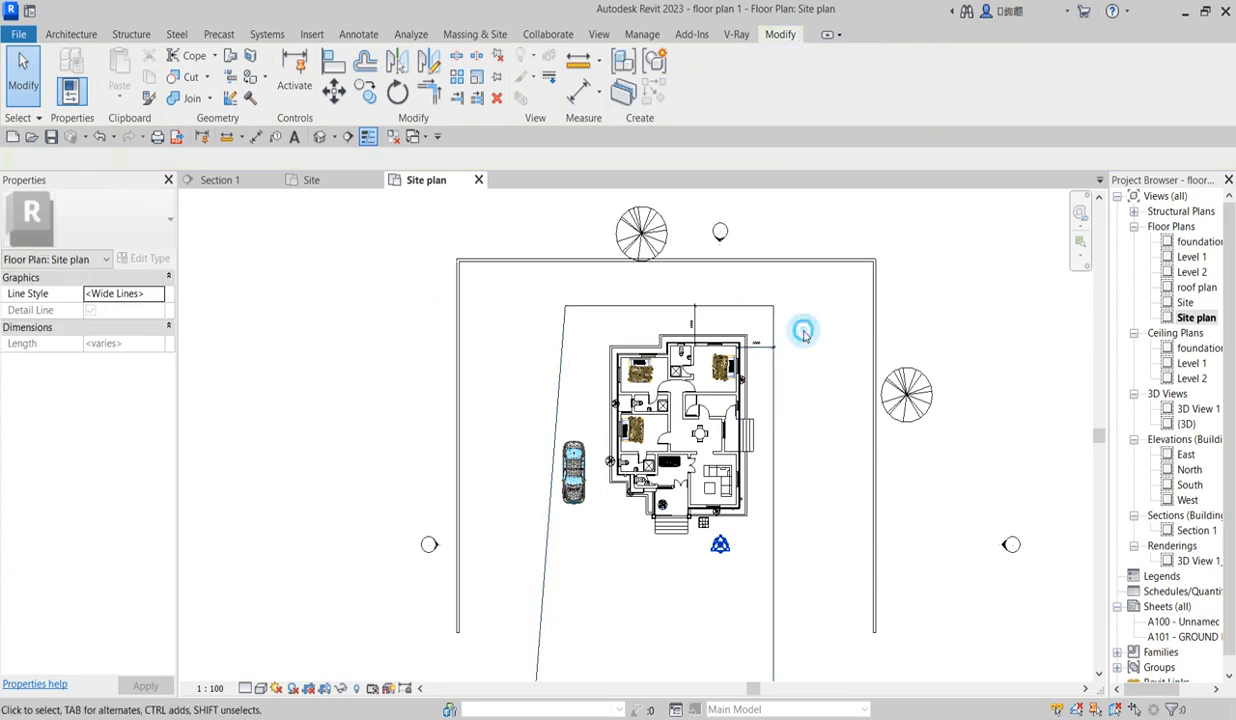
Inspect the ungrouped boundary lines and their dimensions to the house walls
scroll(589, 380, "down", 5)
scroll(615, 483, "up", 4)
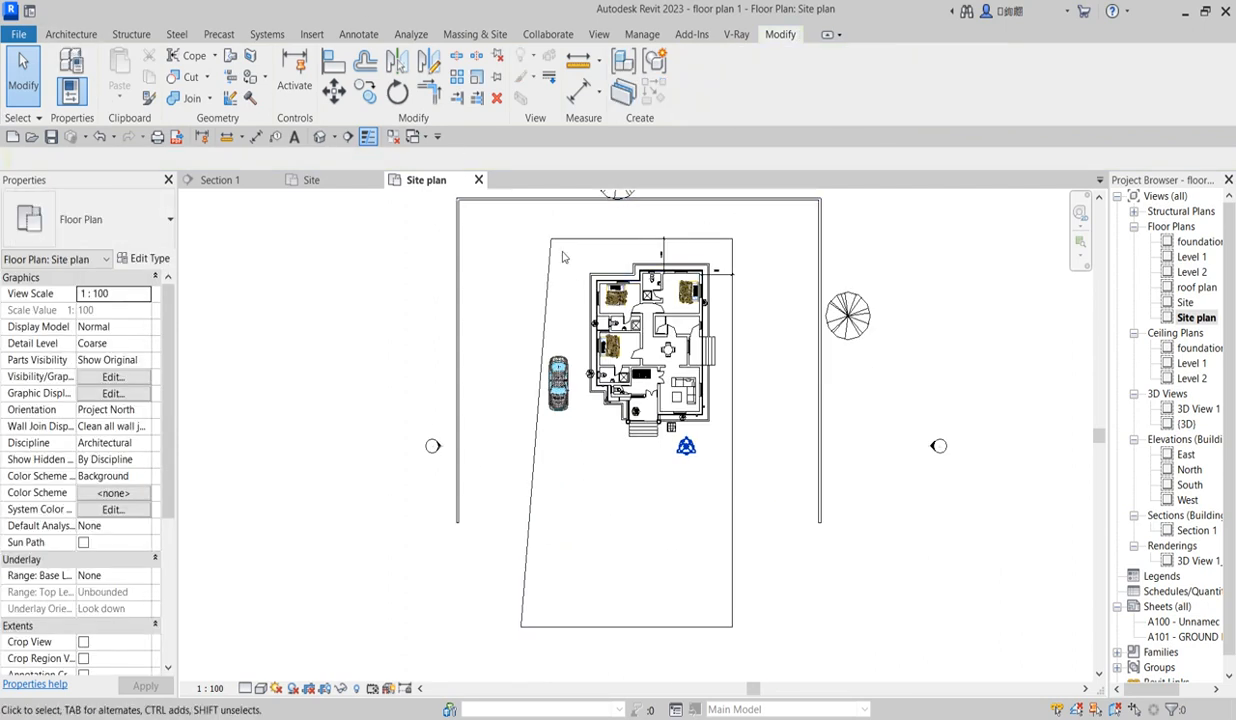
scroll(679, 288, "down", 2)
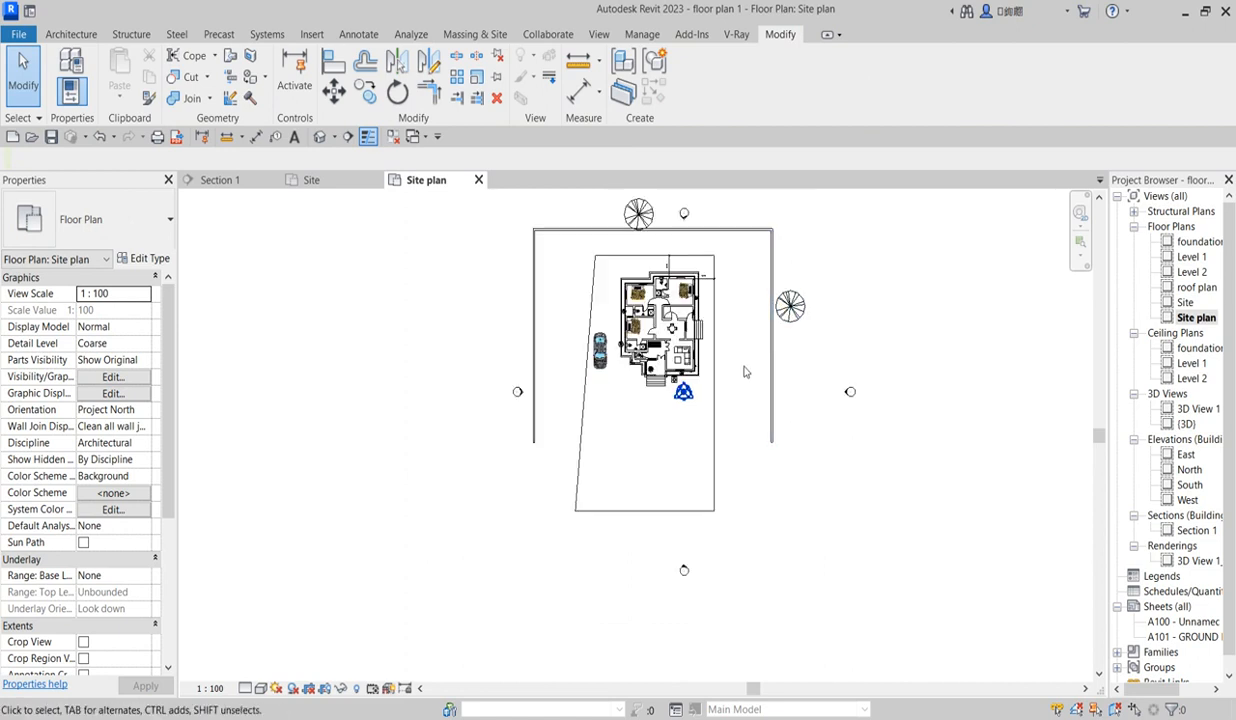
scroll(705, 262, "up", 5)
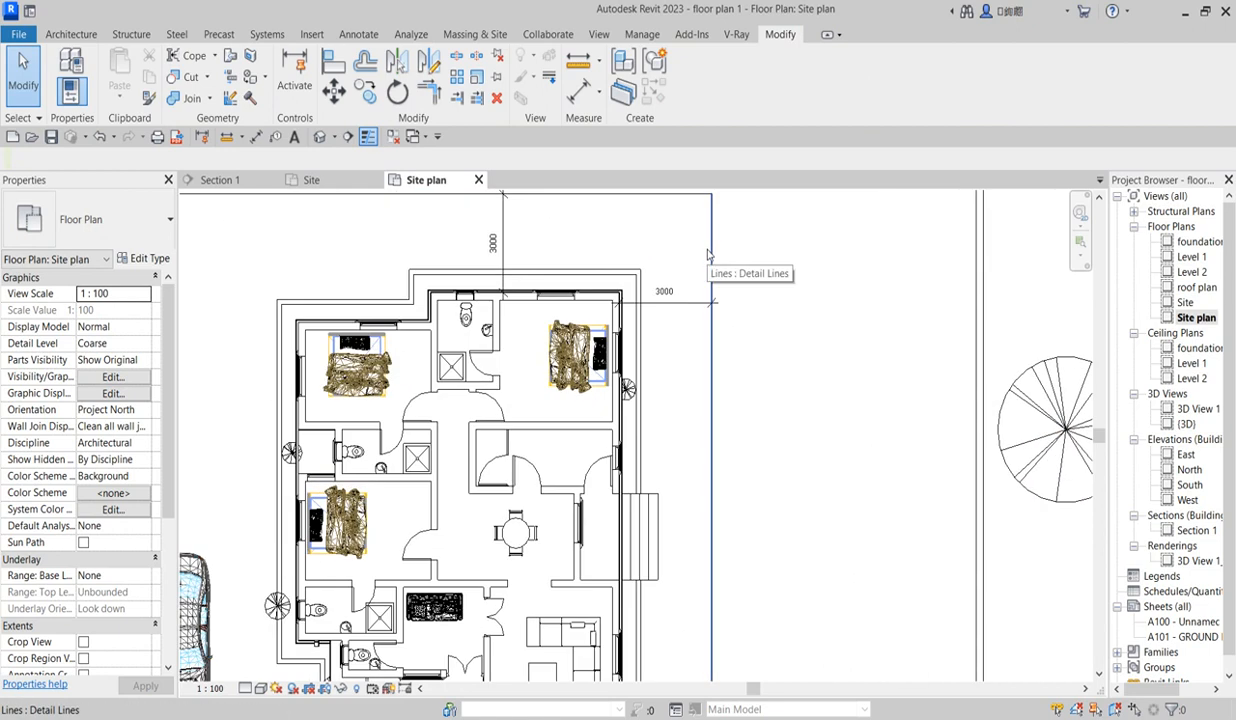
scroll(707, 262, "down", 3)
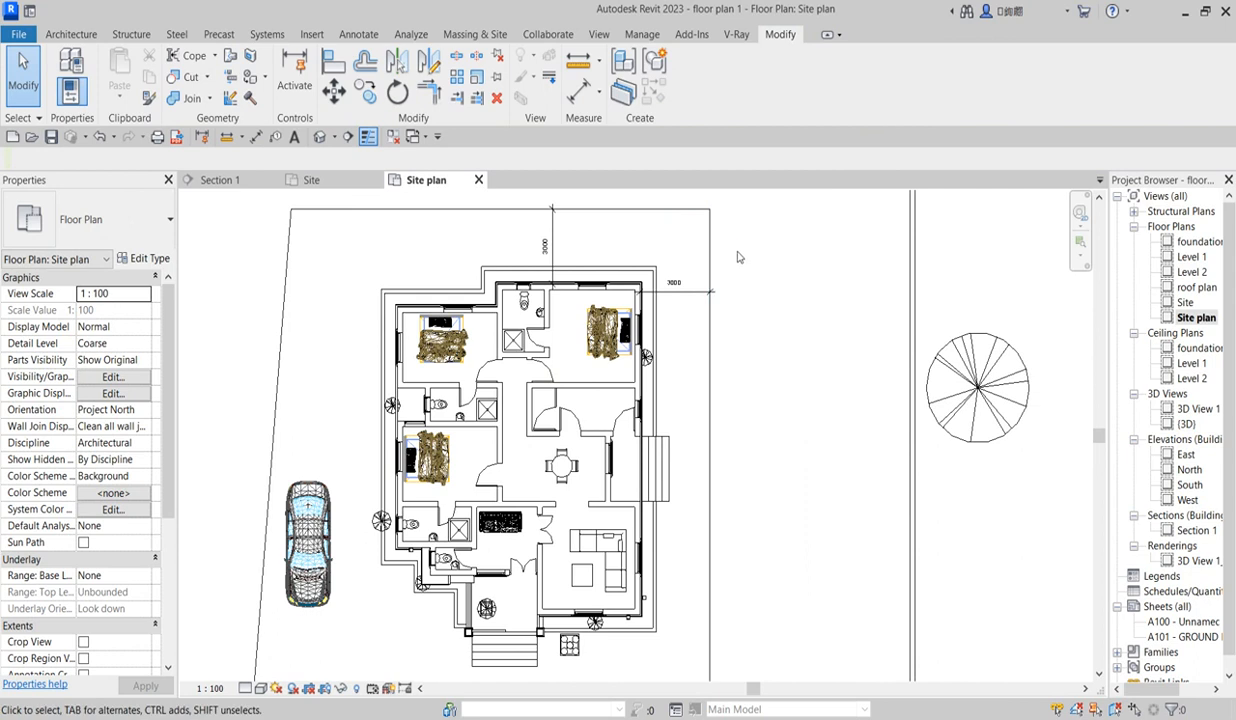
scroll(725, 330, "down", 3)
scroll(716, 272, "up", 5)
scroll(716, 289, "down", 3)
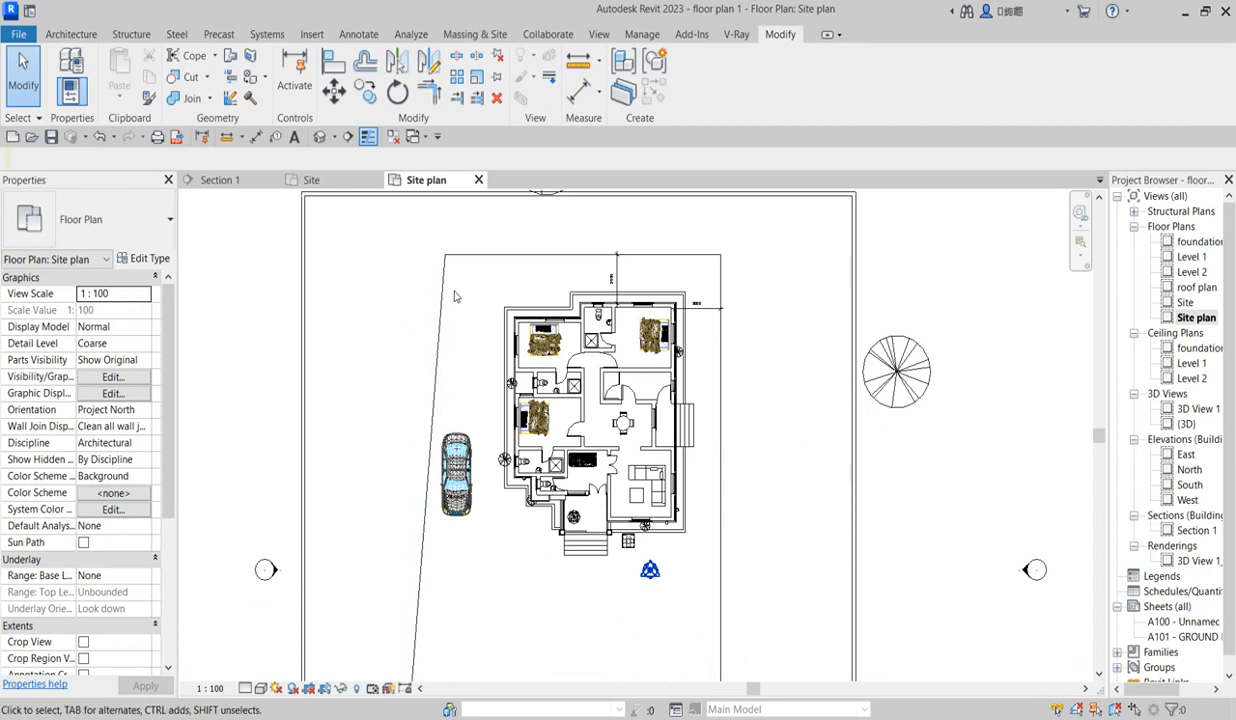
scroll(462, 285, "up", 2)
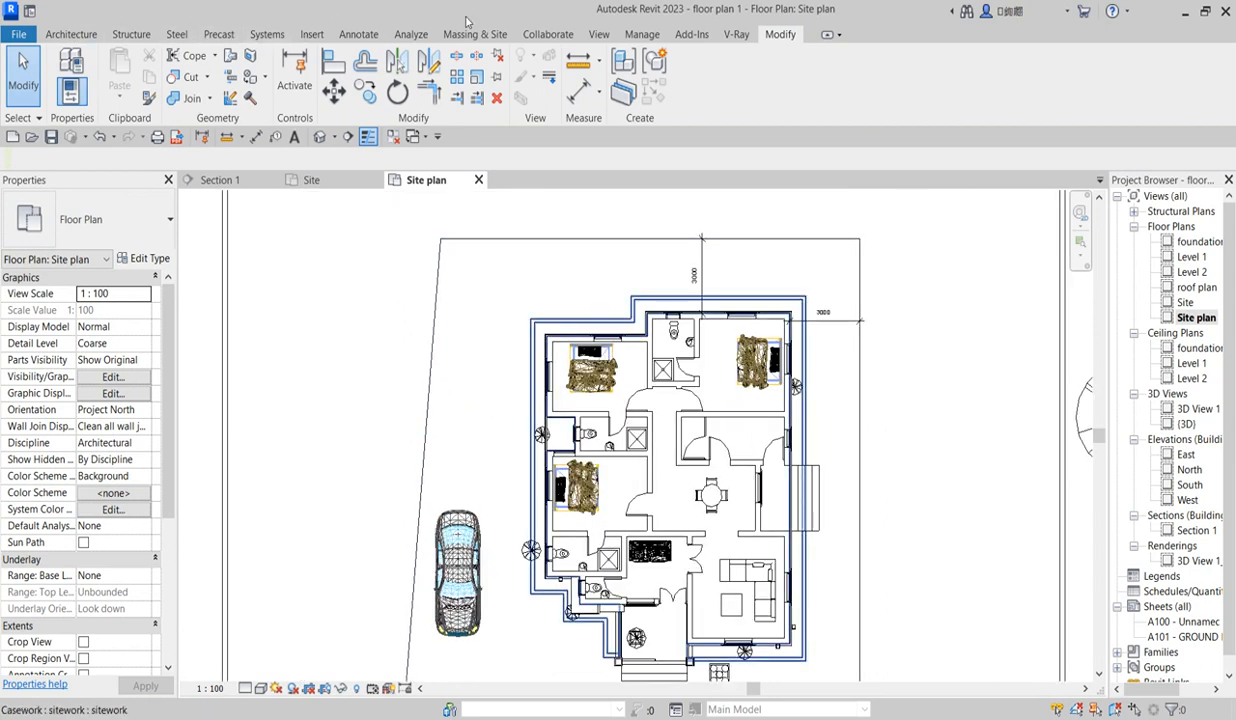
Offset copies of the slanted left boundary line by 112.5 to both of its sides
left_click(366, 63)
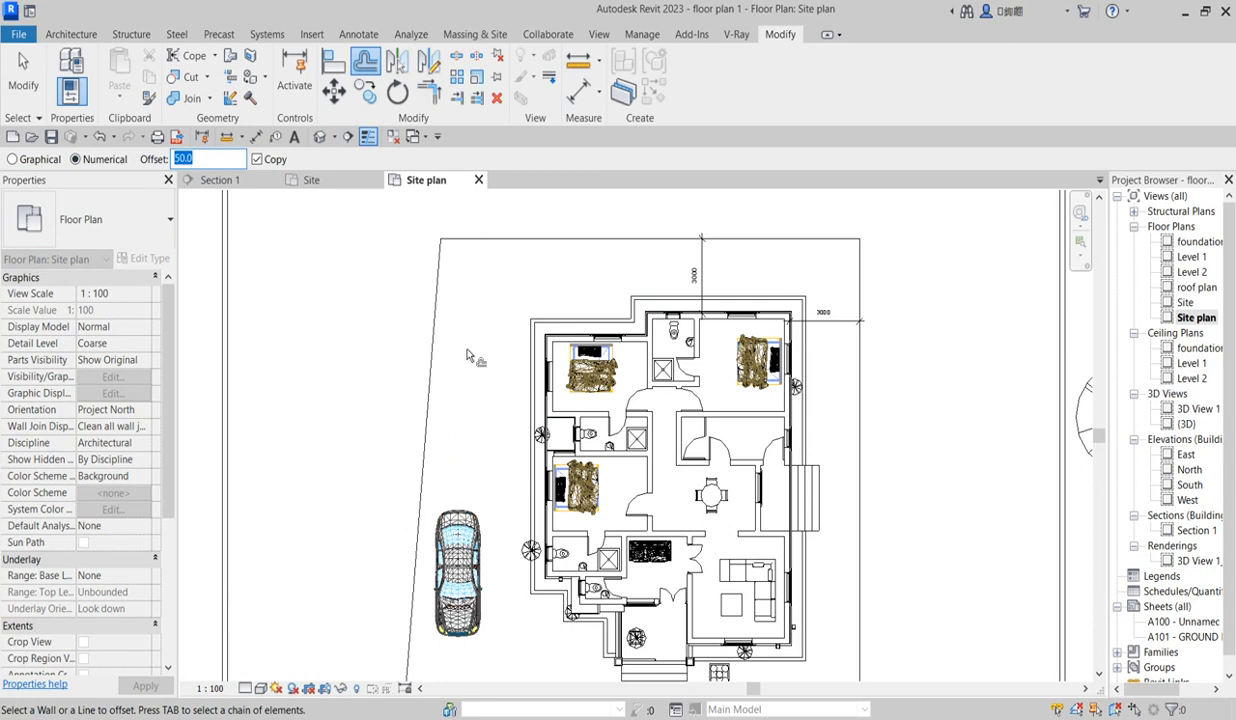
scroll(441, 272, "up", 5)
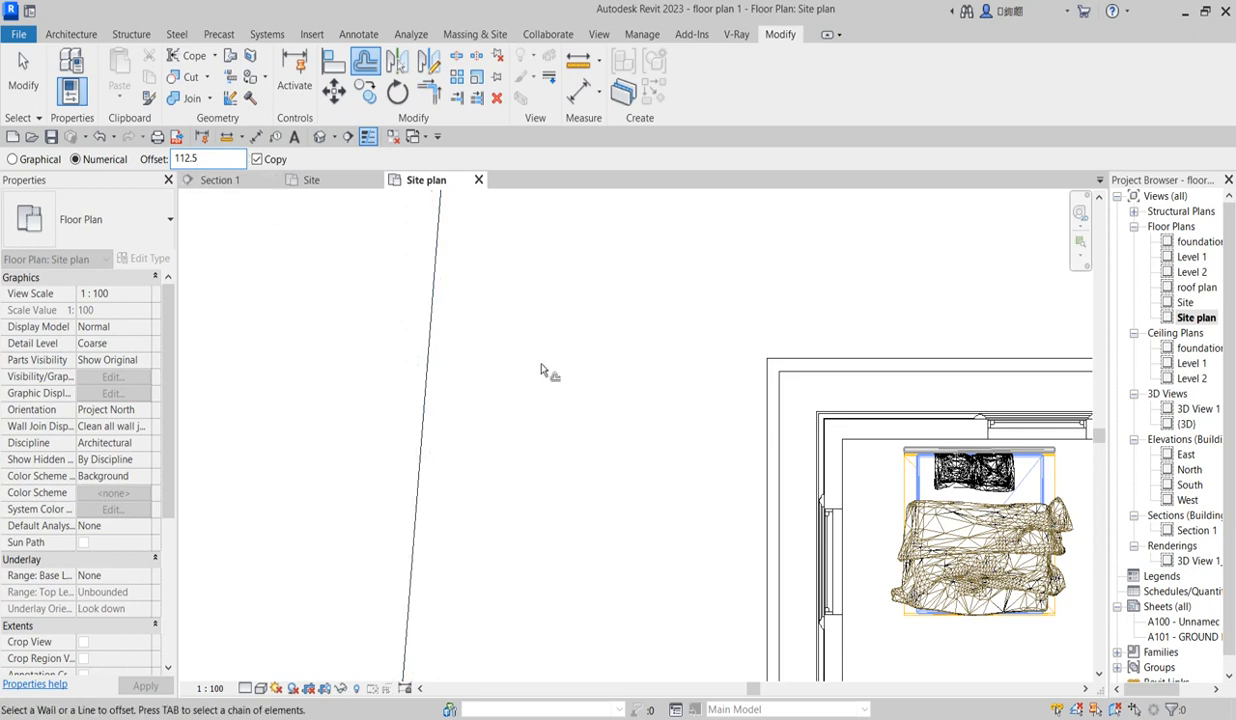
left_click(431, 306)
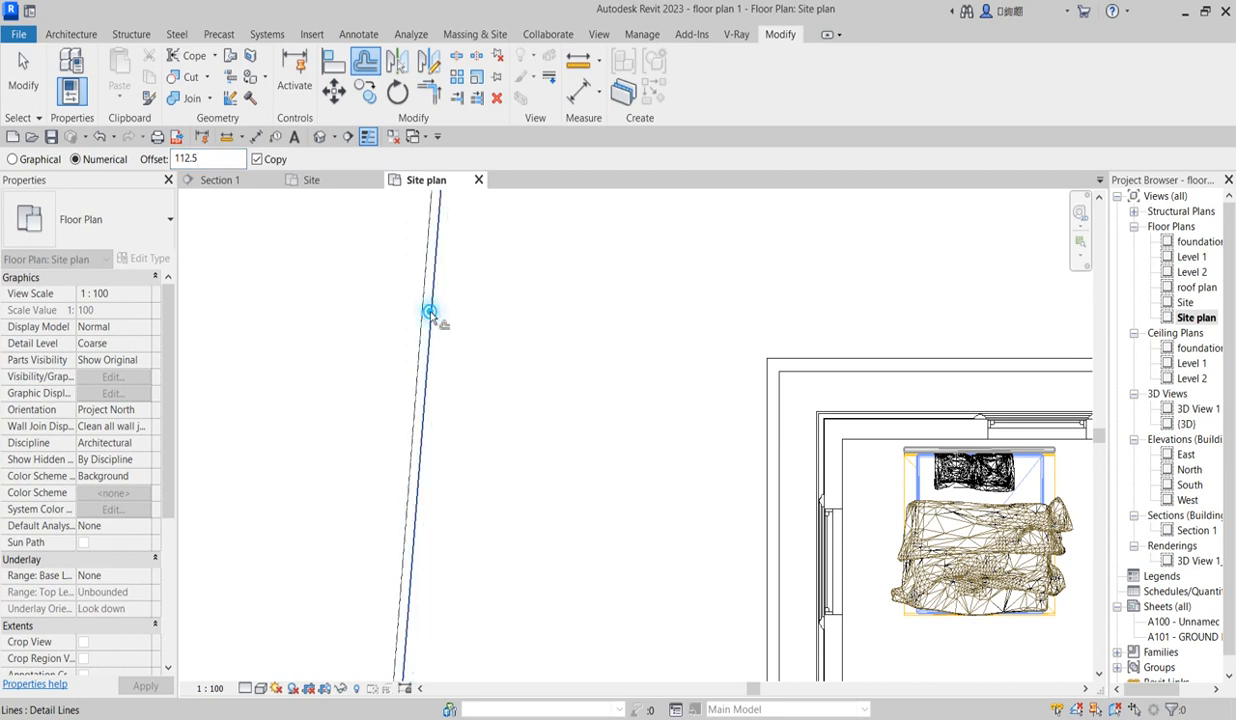
scroll(440, 325, "down", 6)
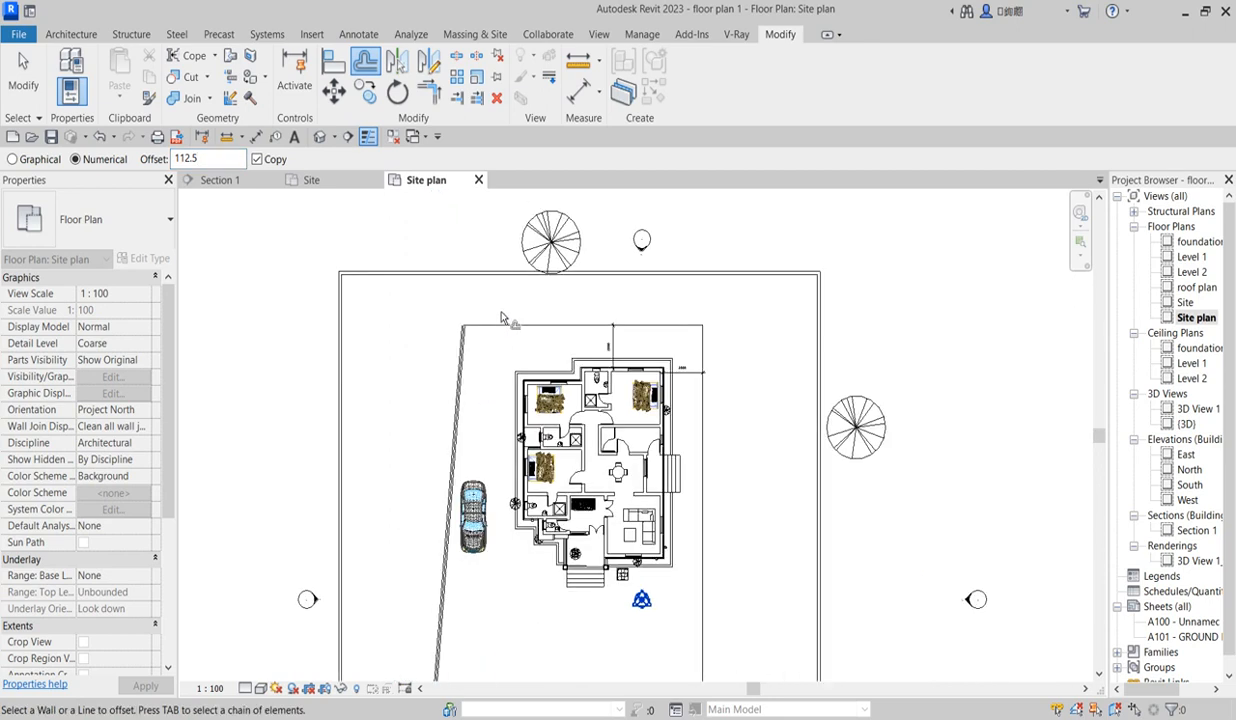
Offset copies of the plot's upper boundary line by 112.5 both outward and inward
scroll(484, 302, "up", 3)
left_click(497, 346)
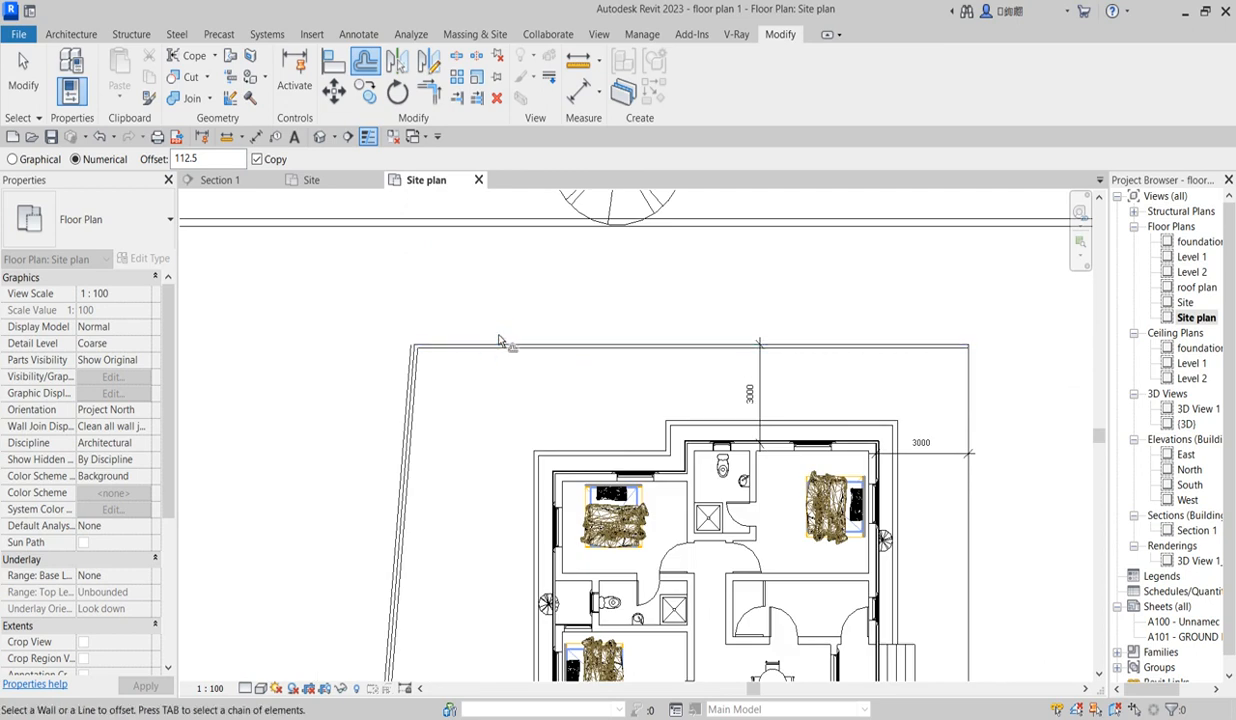
scroll(494, 343, "up", 3)
left_click(499, 354)
scroll(481, 328, "down", 6)
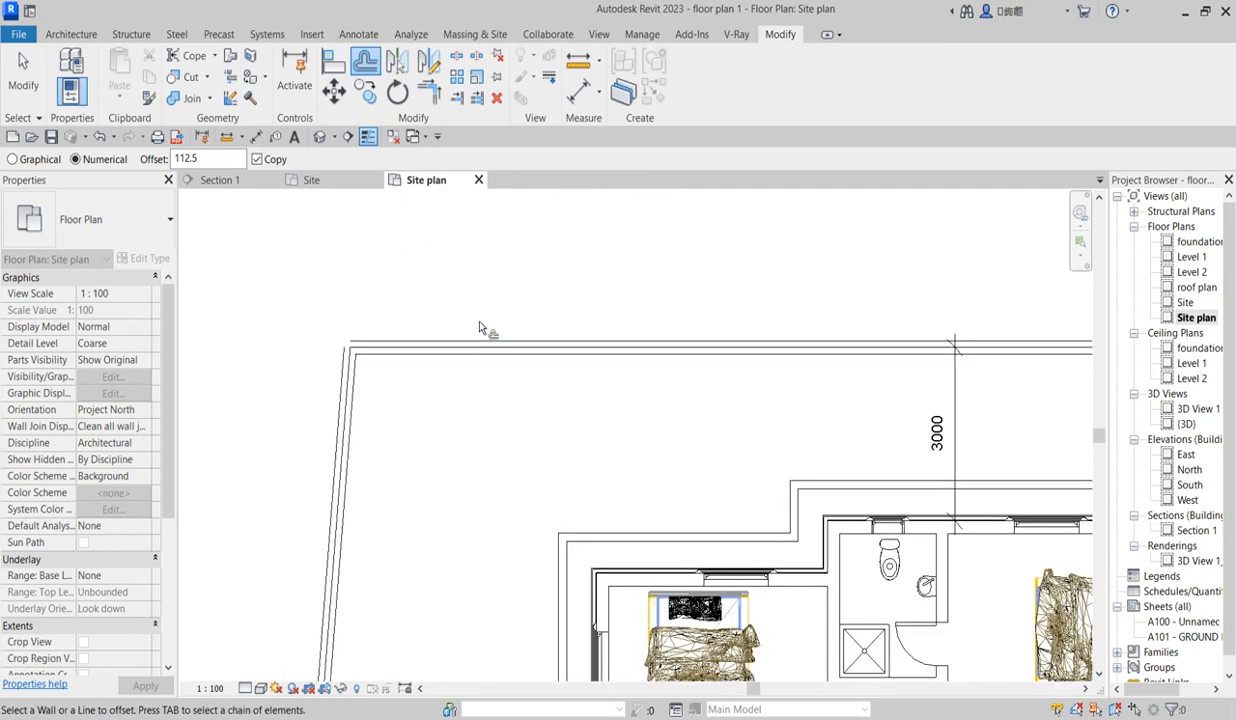
Offset copies of the plot's right boundary line by 112.5 to both of its sides
scroll(606, 338, "up", 3)
scroll(684, 400, "up", 3)
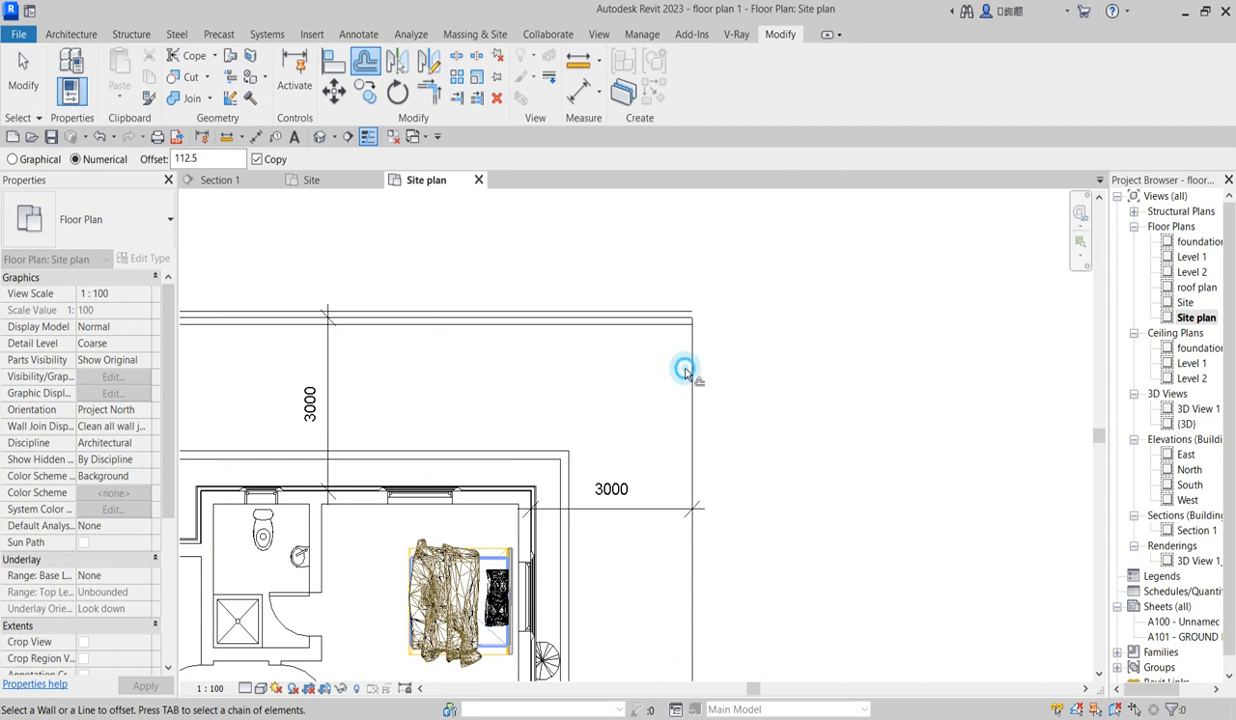
left_click(698, 386)
left_click(688, 405)
scroll(688, 405, "down", 5)
Offset copies of the plot's lower boundary line by 112.5 to both sides and end the Offset command
scroll(669, 640, "up", 3)
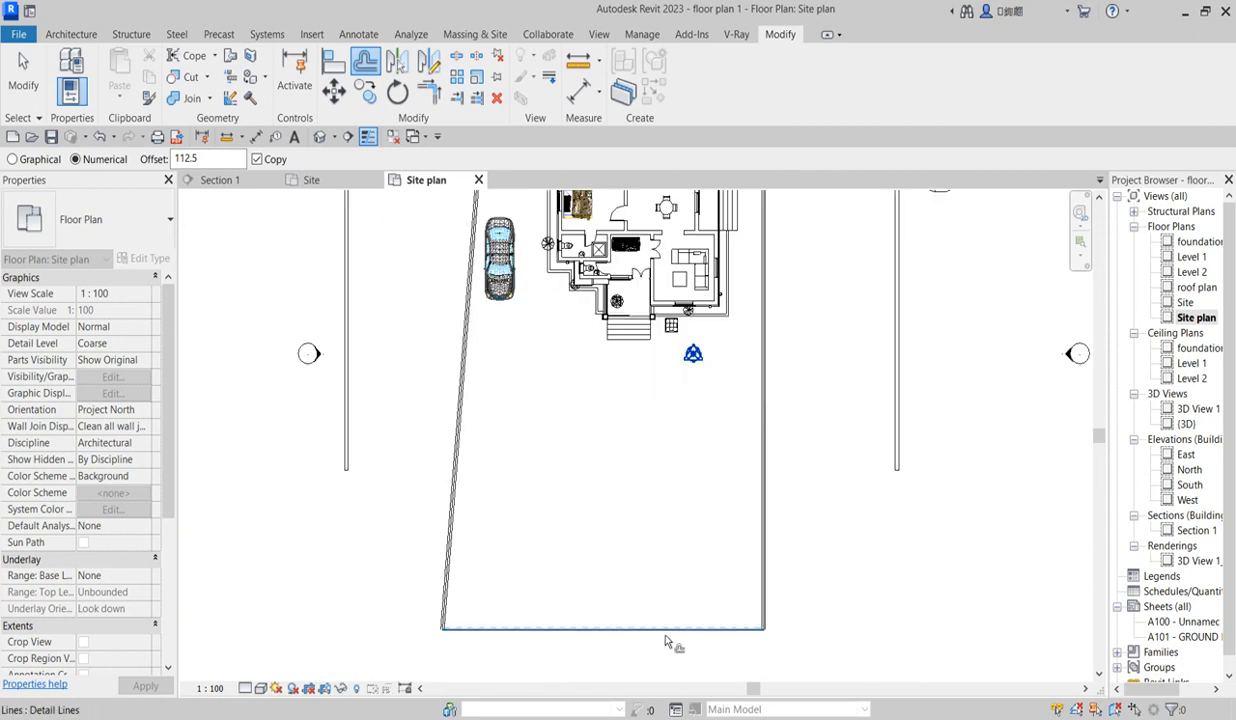
scroll(669, 643, "up", 3)
left_click(683, 620)
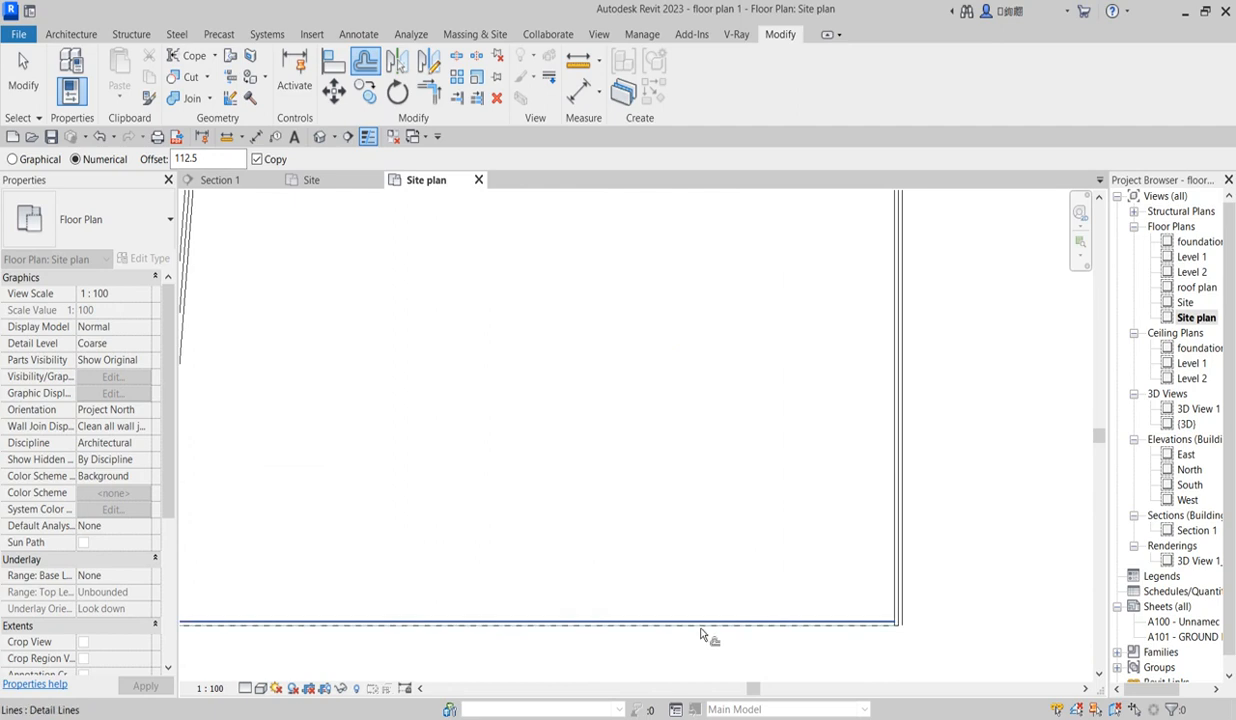
left_click(698, 631)
scroll(730, 581, "down", 5)
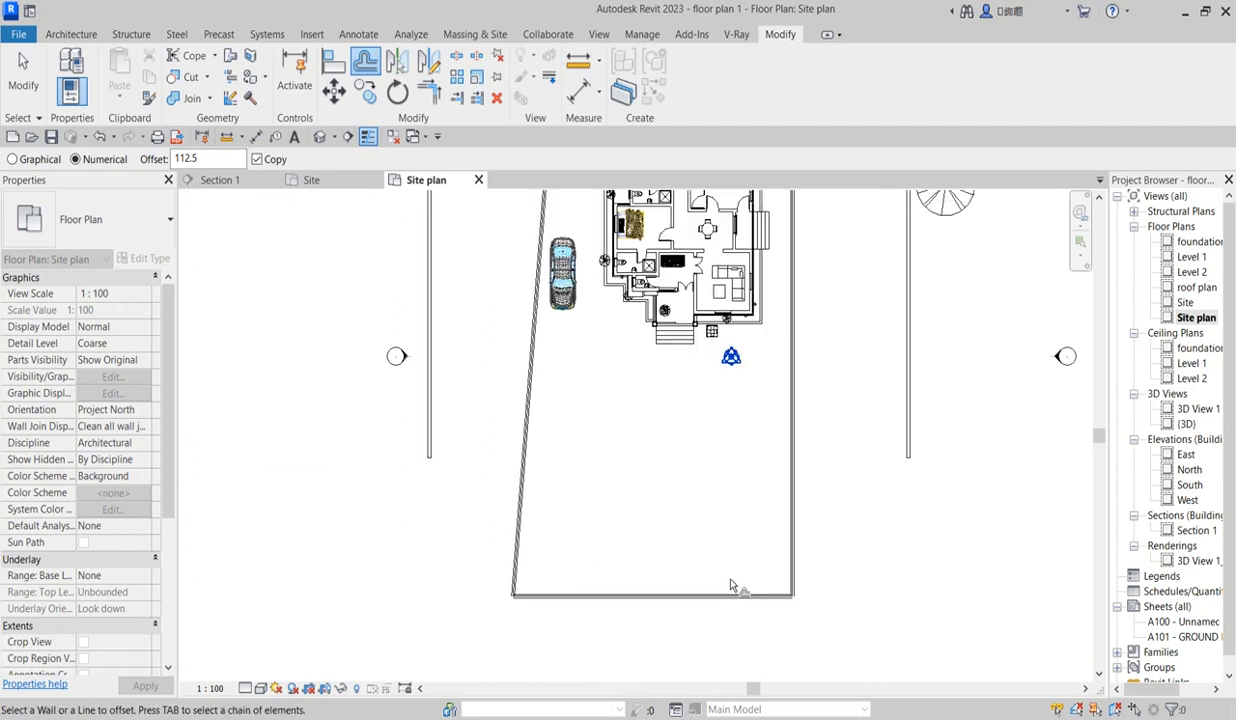
scroll(690, 597, "up", 2)
scroll(672, 487, "down", 3)
scroll(620, 462, "up", 2)
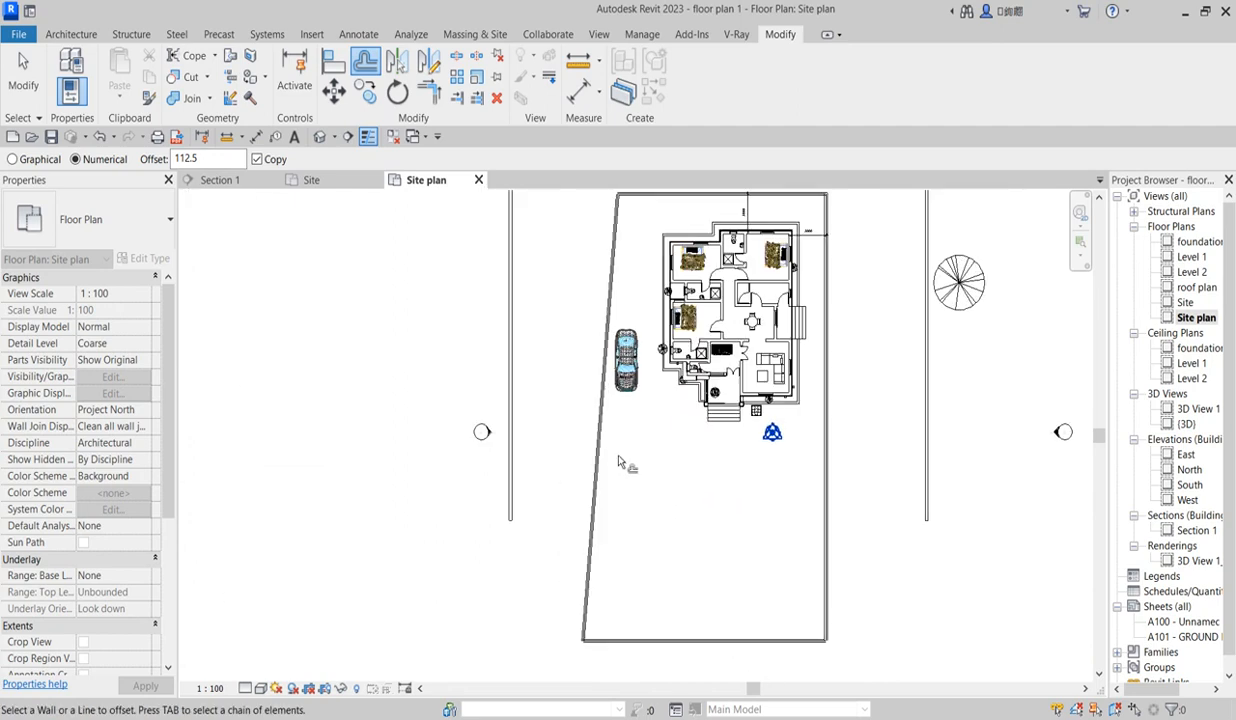
right_click(632, 463)
left_click(690, 474)
Examine the offset boundary lines around the whole plot
scroll(600, 635, "up", 4)
scroll(570, 610, "down", 3)
scroll(600, 585, "down", 4)
scroll(670, 530, "up", 2)
scroll(650, 480, "down", 2)
scroll(580, 330, "up", 5)
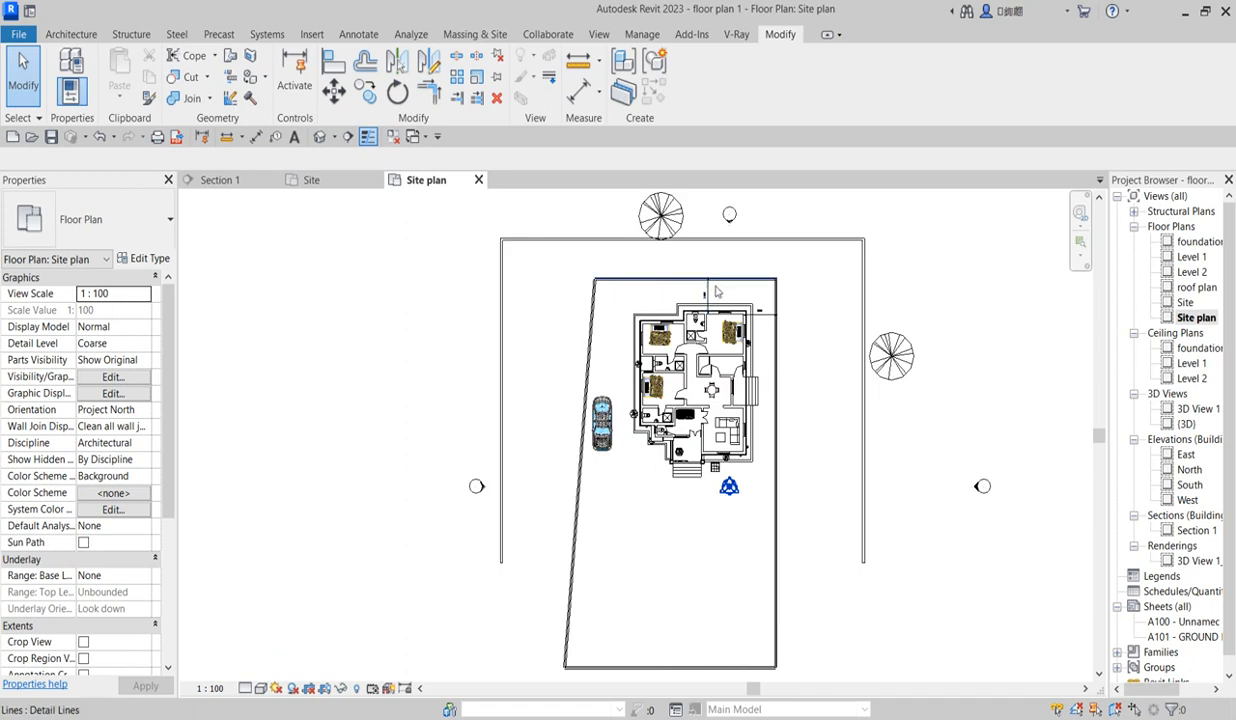
scroll(549, 298, "up", 2)
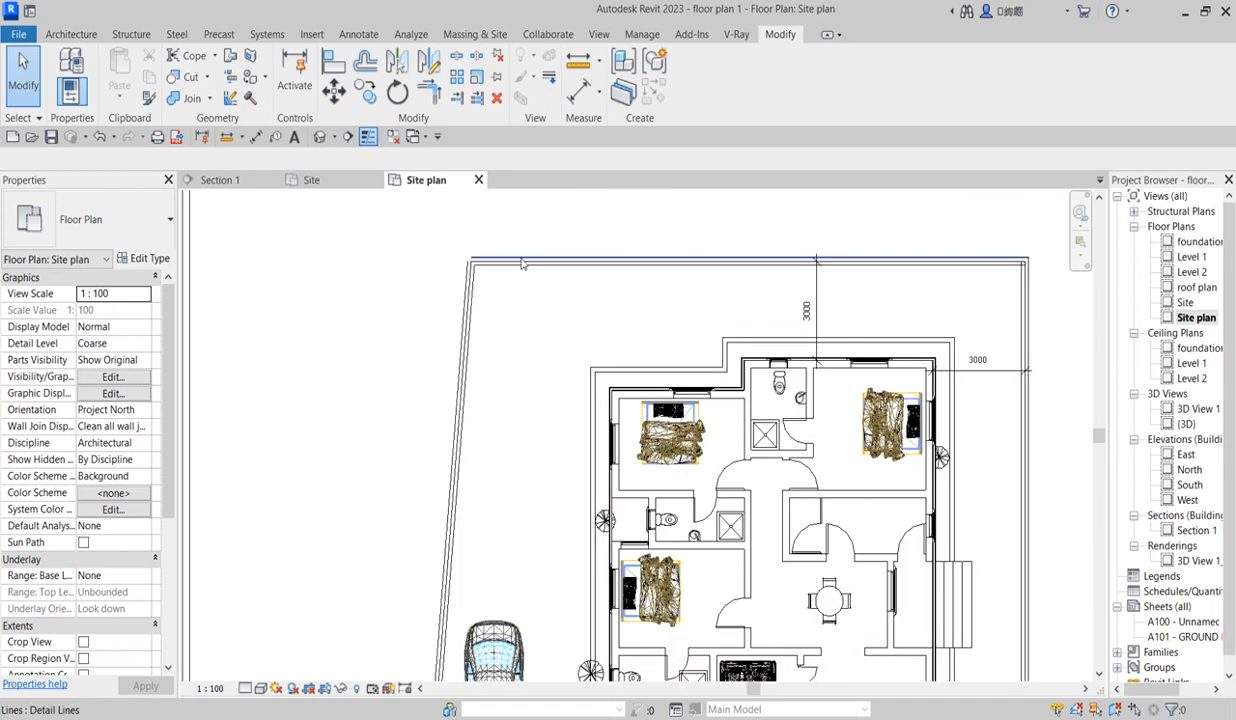
scroll(505, 270, "down", 4)
Set the line style of the four original centre lines of the plot boundary to <Demolished>
scroll(476, 292, "up", 4)
scroll(476, 292, "up", 3)
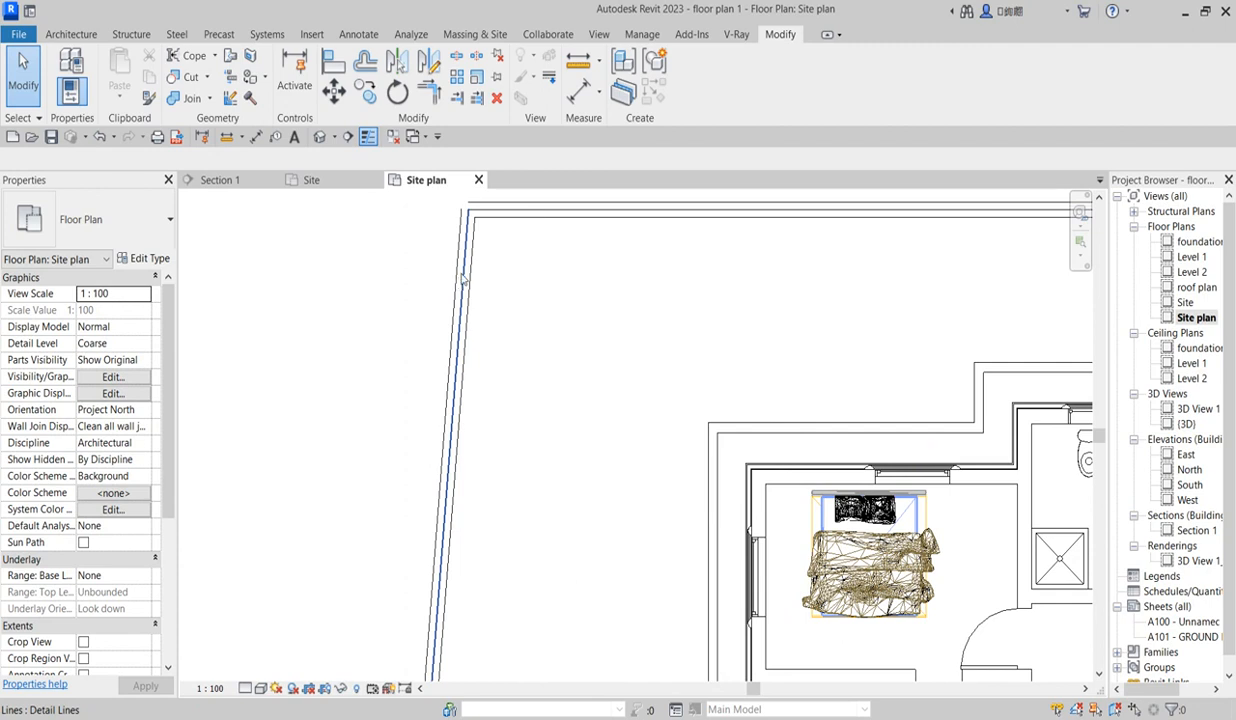
left_click(462, 276)
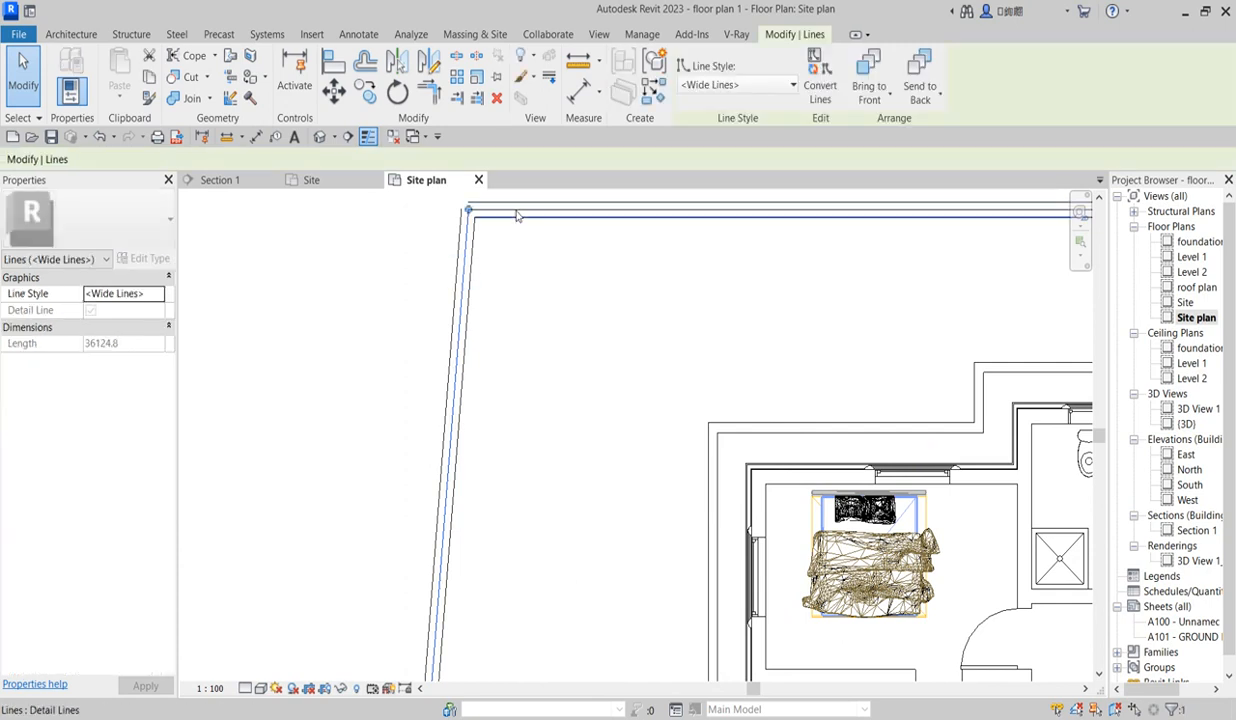
scroll(517, 215, "up", 2)
left_click(517, 210, "ctrl")
scroll(505, 248, "down", 5)
scroll(875, 372, "up", 5)
scroll(868, 372, "down", 5)
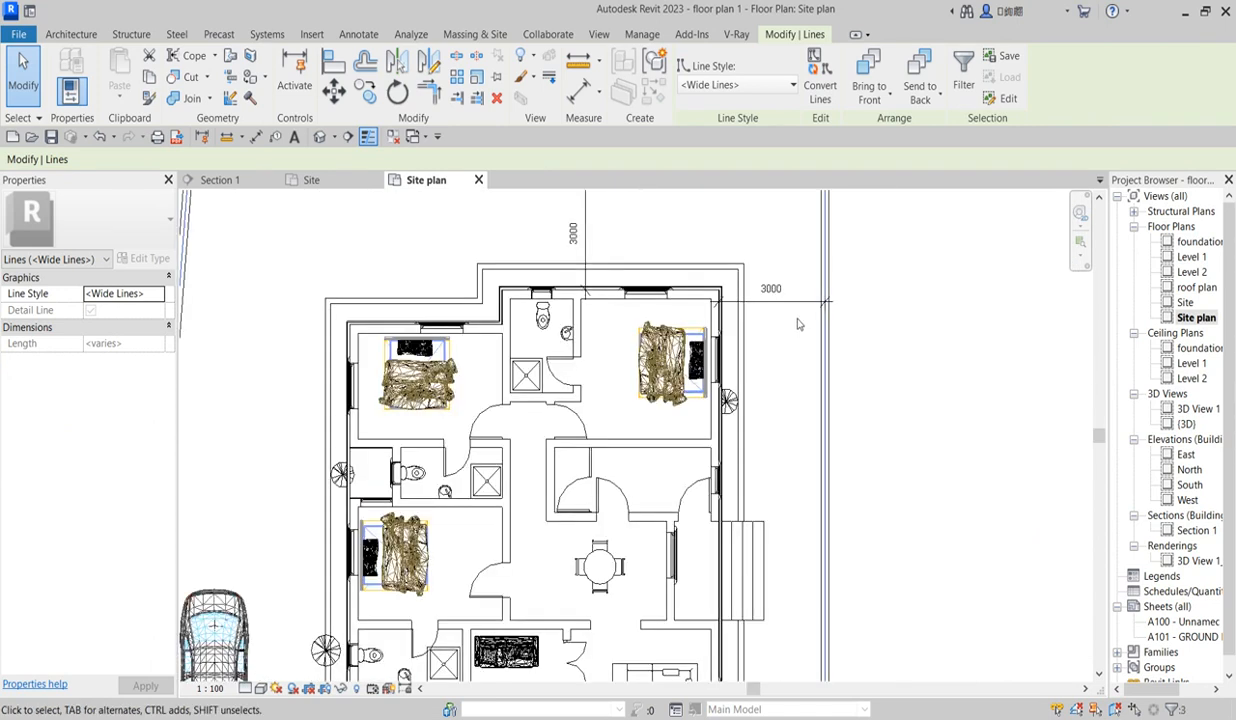
scroll(817, 596, "down", 2)
scroll(778, 468, "up", 3)
scroll(778, 468, "up", 4)
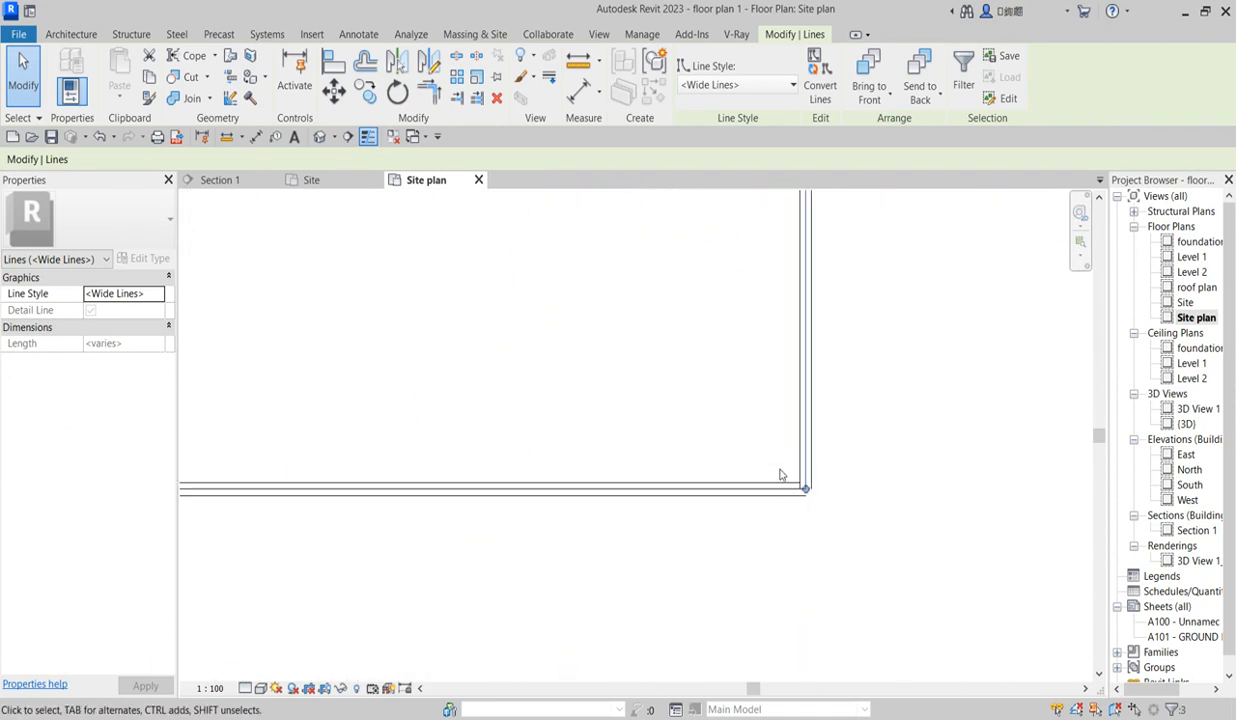
left_click_drag(780, 497, 767, 524)
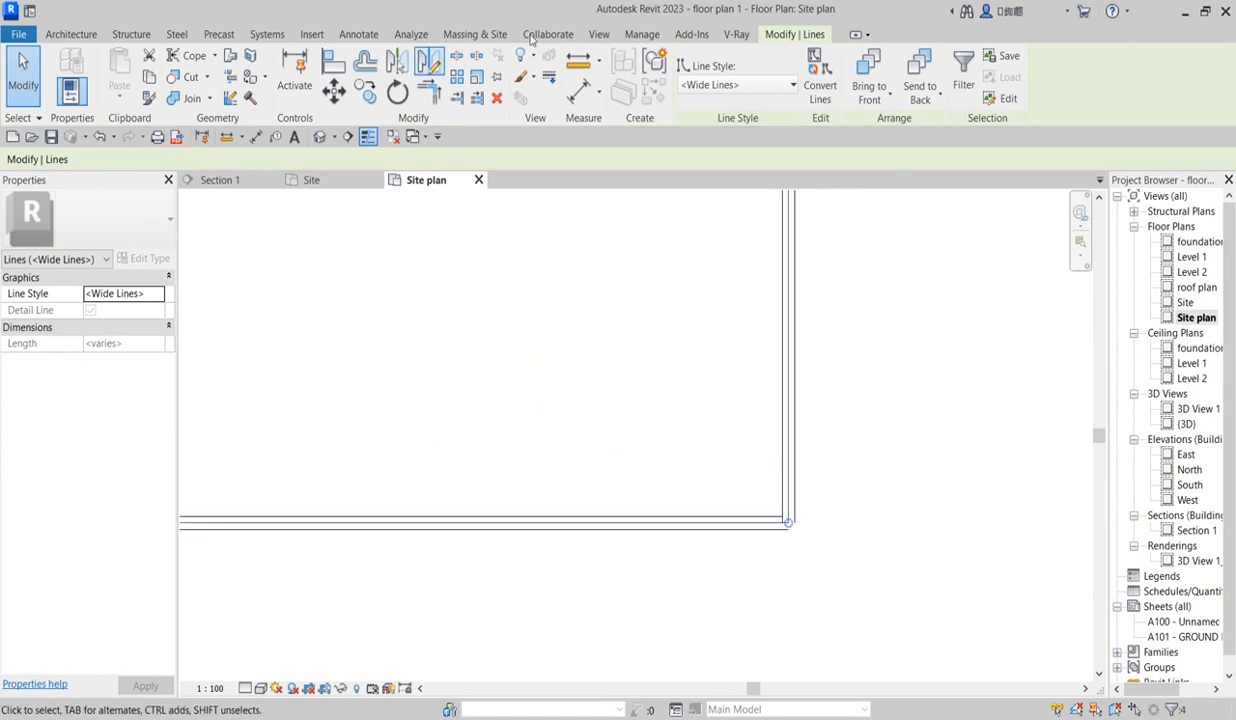
left_click(760, 86)
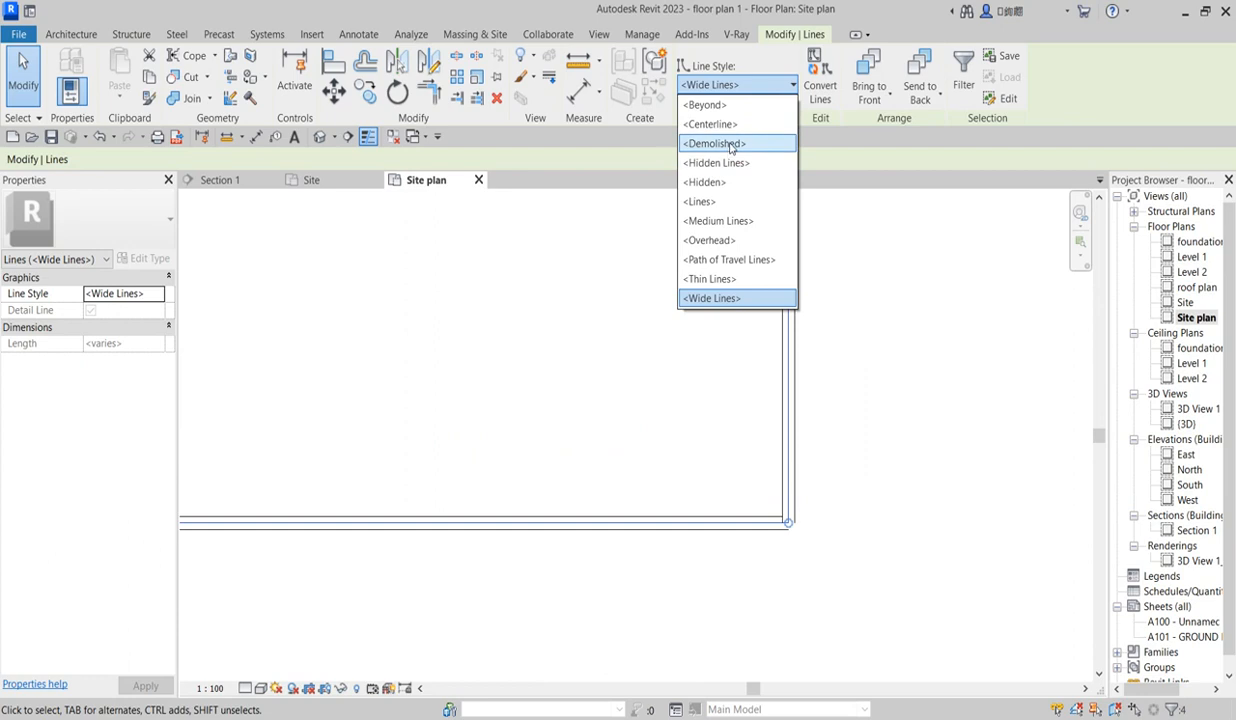
left_click(731, 145)
left_click(886, 447)
Check the restyled centre lines and the corners of the plot boundary
scroll(787, 503, "down", 3)
scroll(789, 268, "up", 6)
scroll(734, 353, "down", 5)
scroll(701, 315, "up", 4)
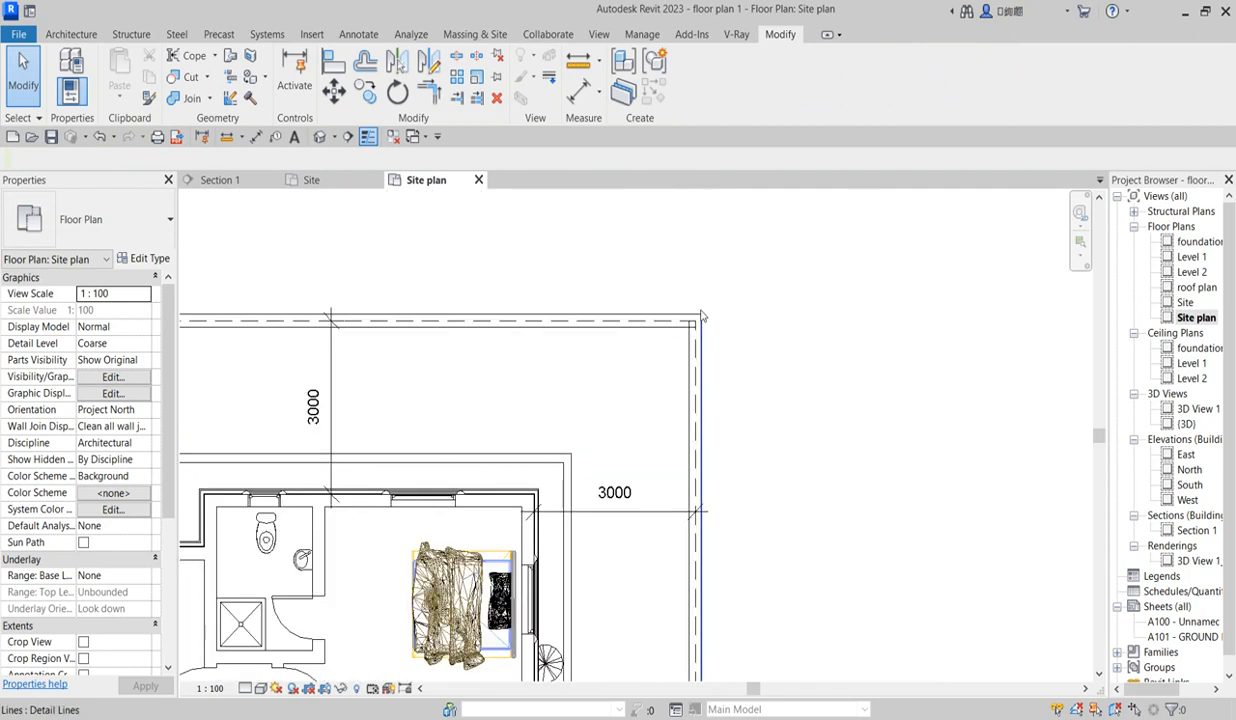
scroll(723, 270, "down", 2)
scroll(655, 290, "up", 1)
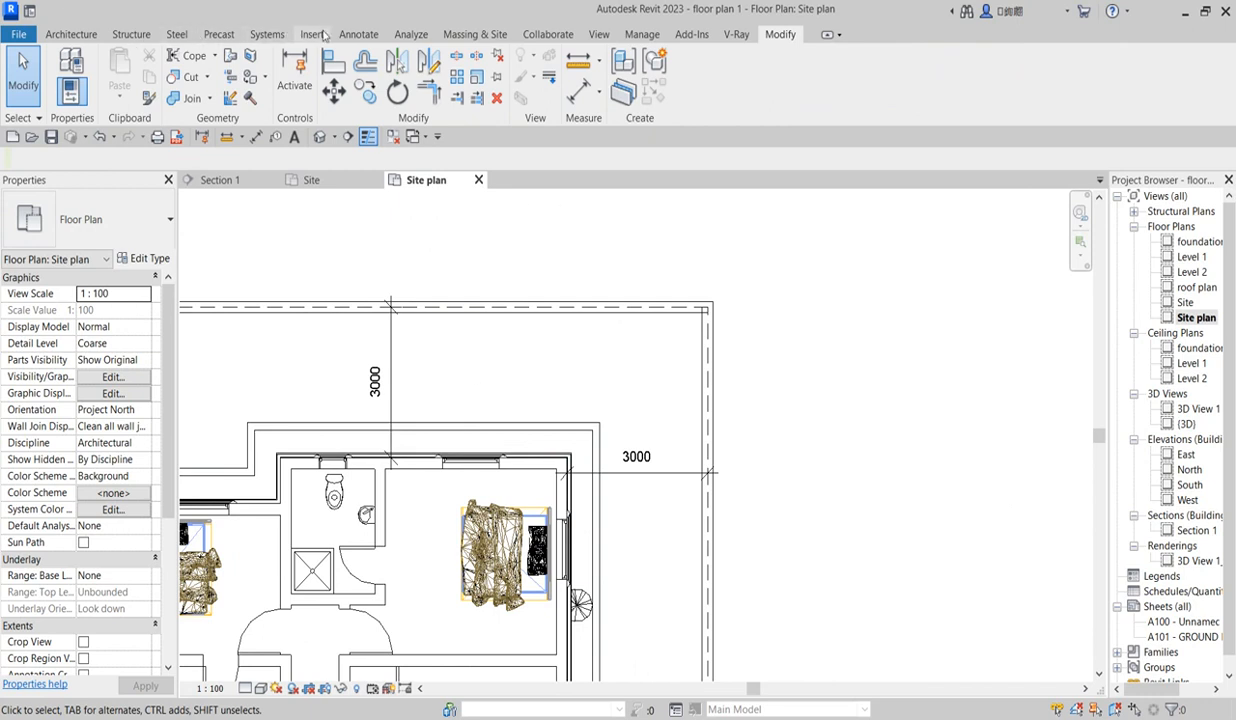
Start a Filled Region and sketch a rectangle about 900 by 800 over the upper-right corner of the plot boundary
left_click(358, 34)
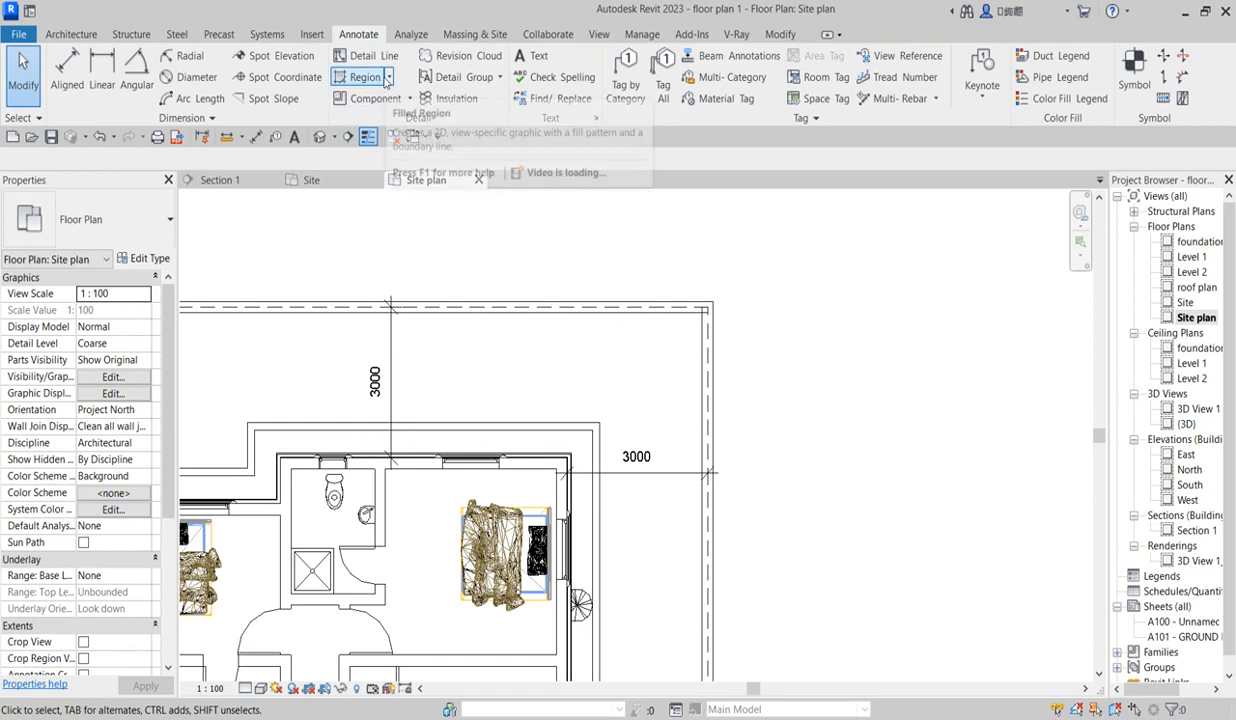
left_click(390, 78)
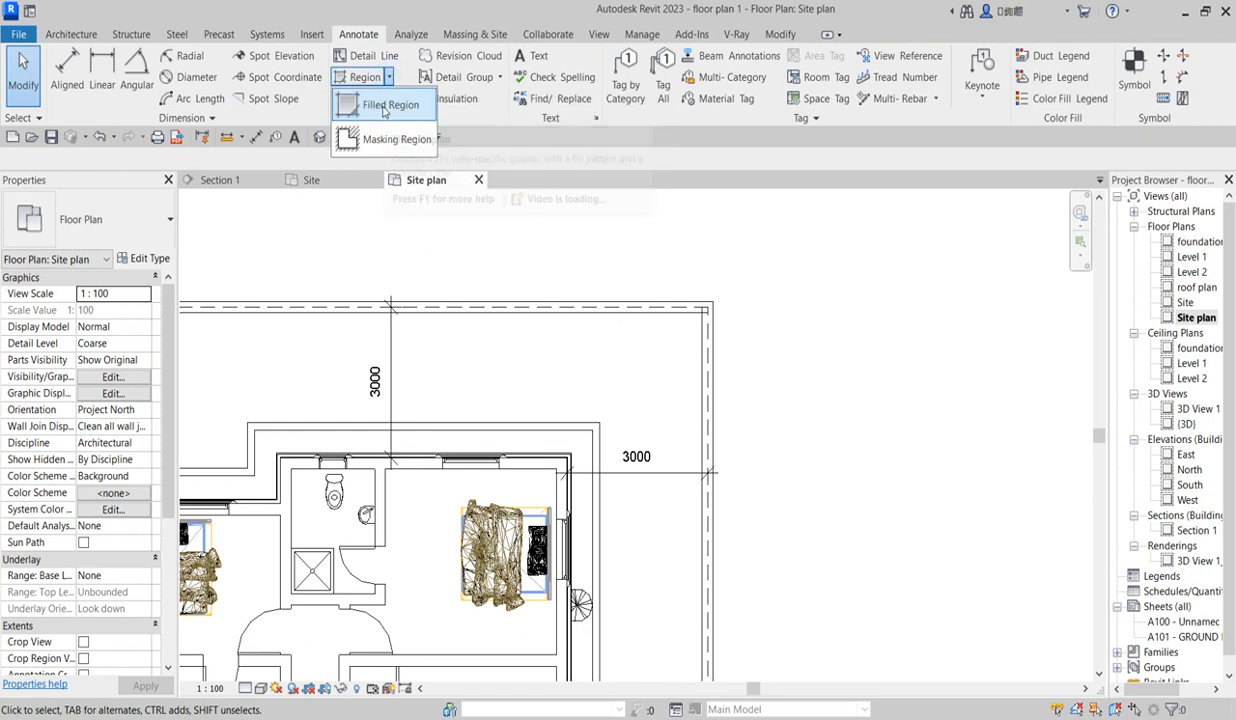
left_click(389, 105)
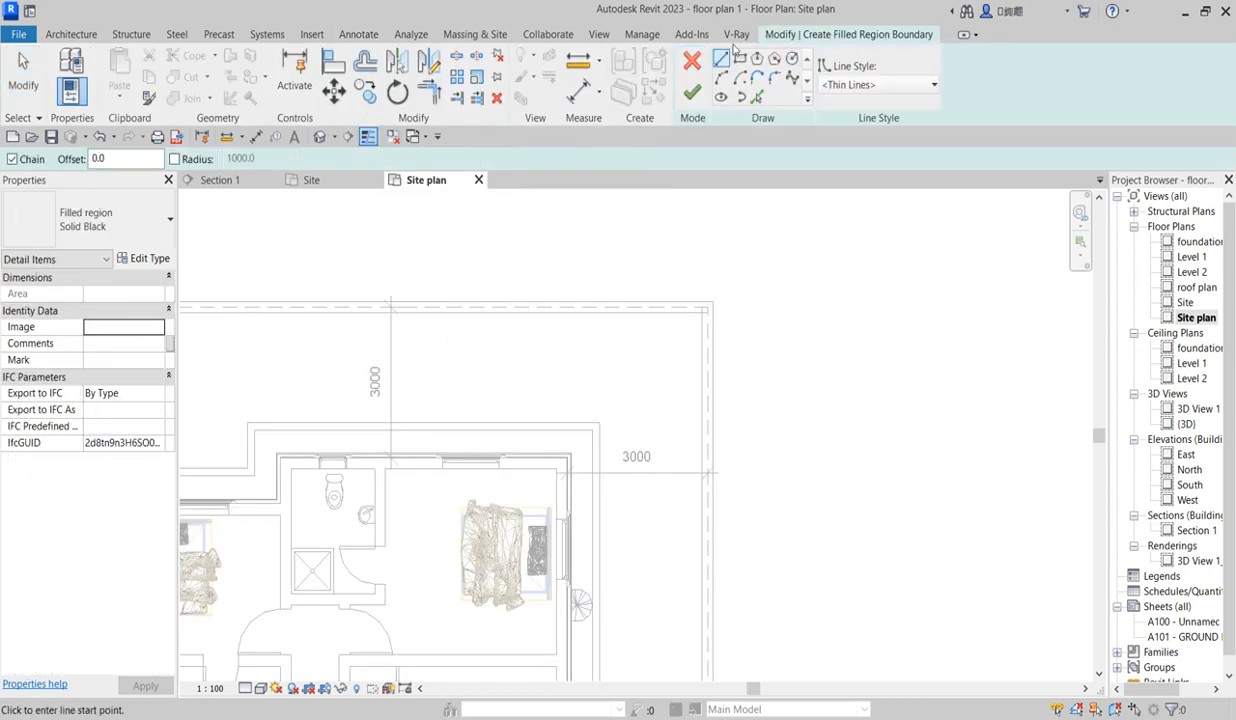
left_click(739, 59)
scroll(709, 310, "up", 2)
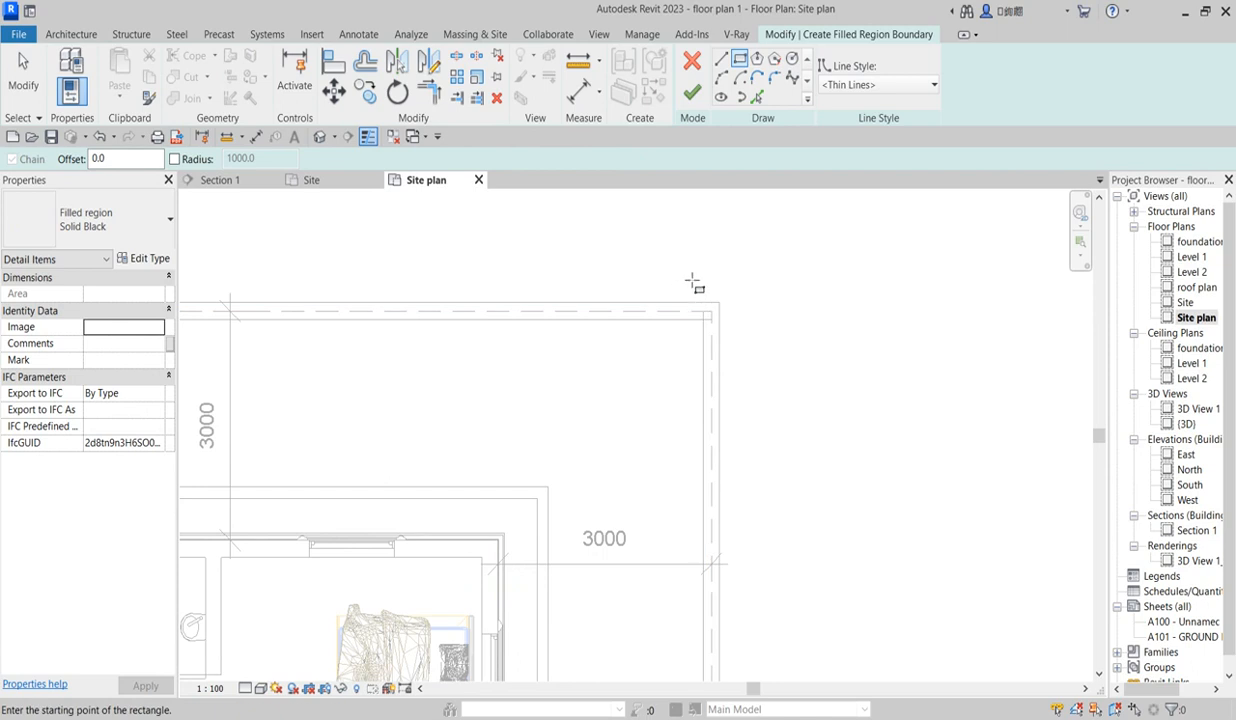
left_click(676, 281)
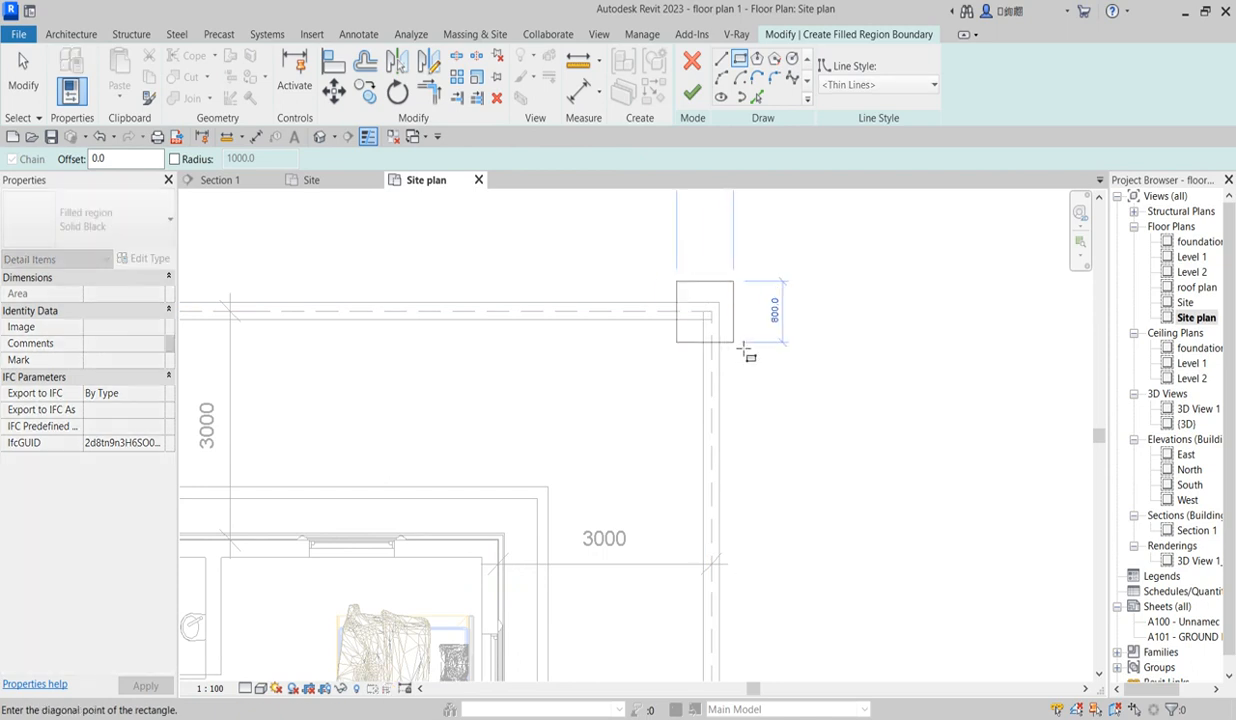
left_click(741, 343)
scroll(784, 310, "down", 3)
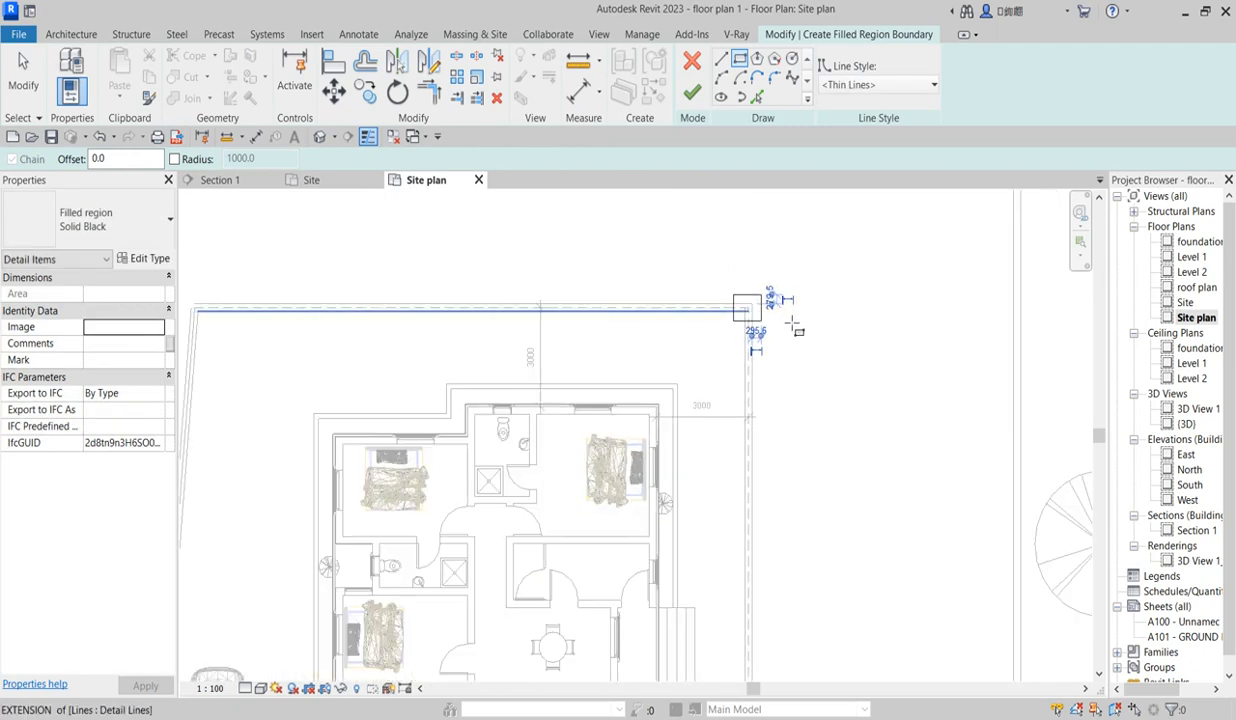
Set the width of the sketched region rectangle to 450 by repositioning its left edge
scroll(787, 322, "up", 2)
key("Escape")
scroll(734, 318, "up", 1)
left_click(687, 297)
scroll(688, 390, "up", 2)
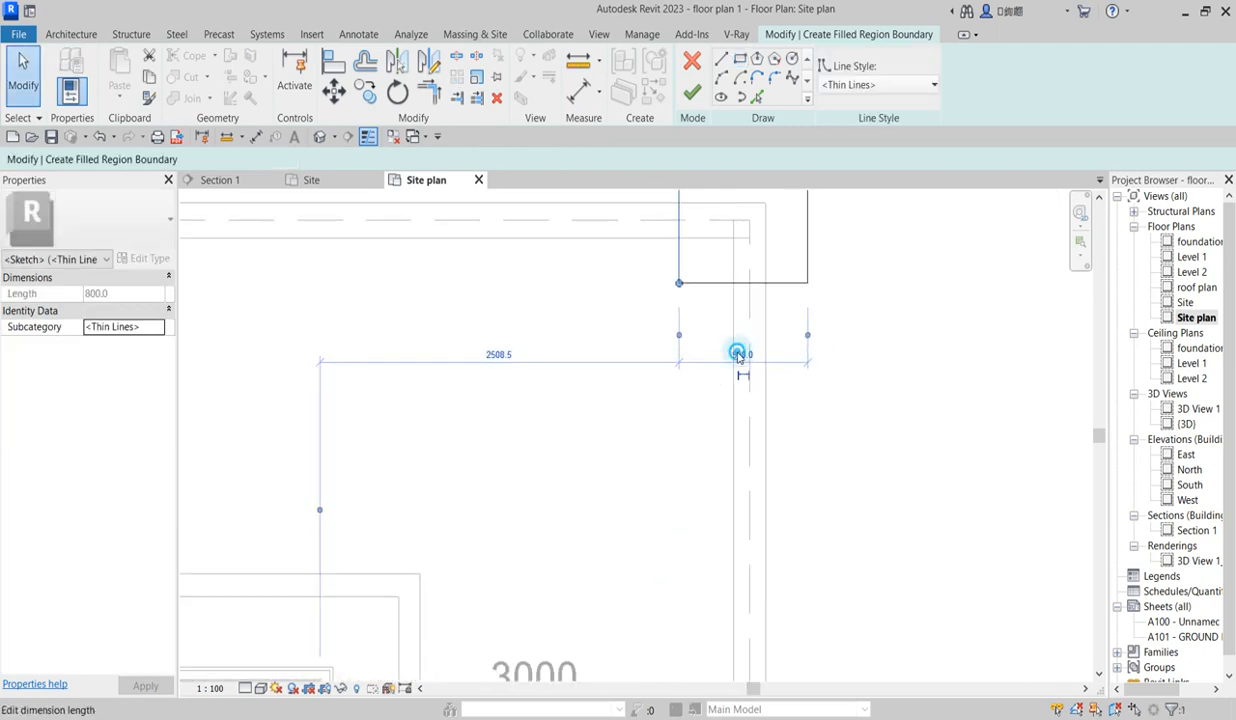
left_click(739, 356)
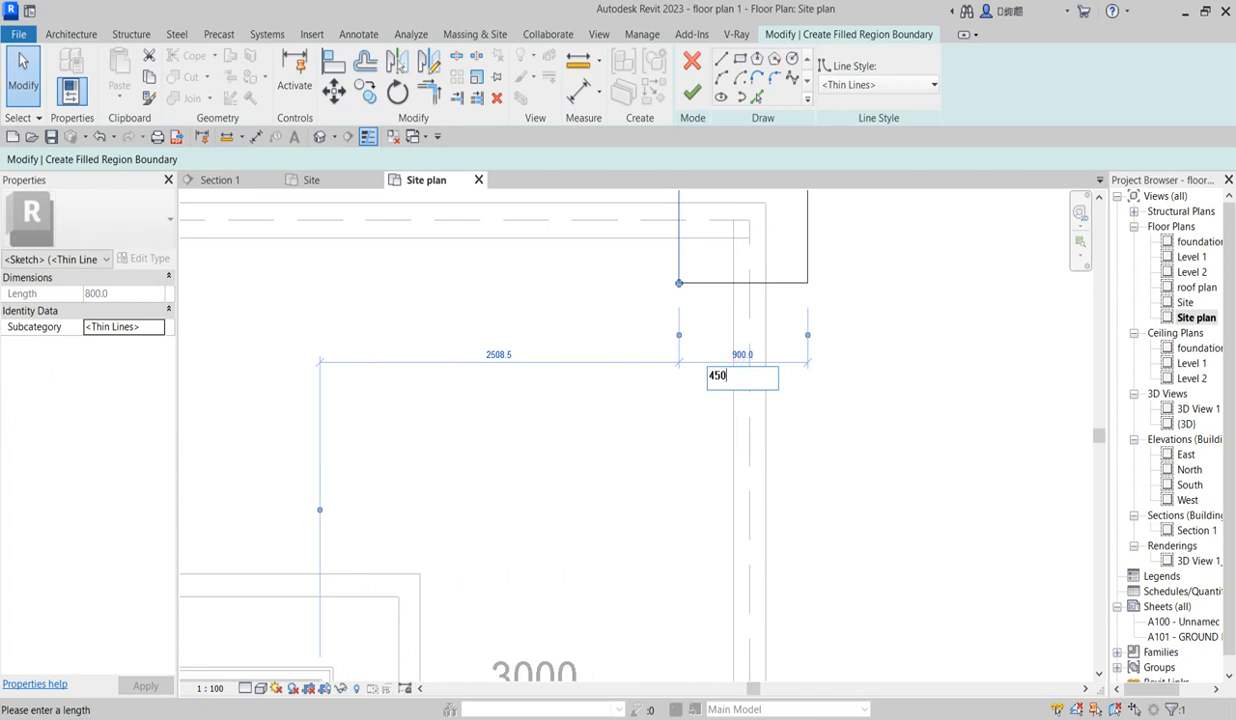
type("450")
key("Return")
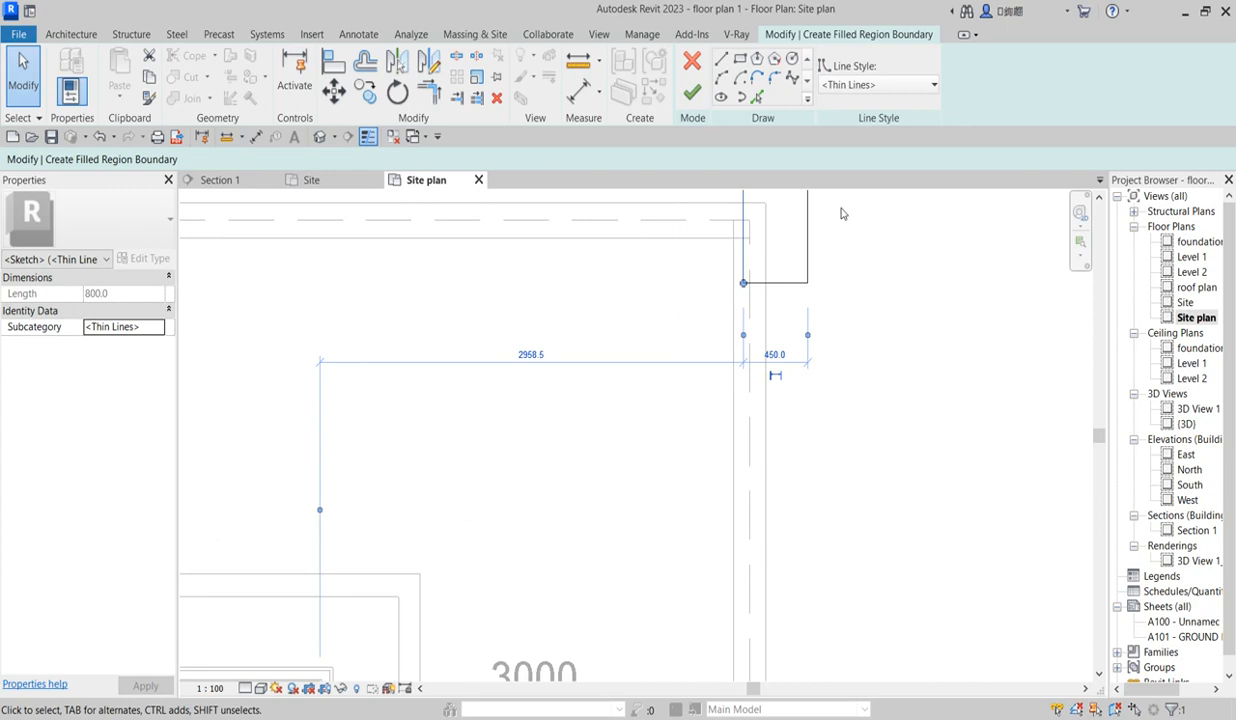
Set the height of the sketched region rectangle to 450 by repositioning its upper edge
scroll(845, 216, "down", 1)
left_click(785, 207)
left_click(832, 247)
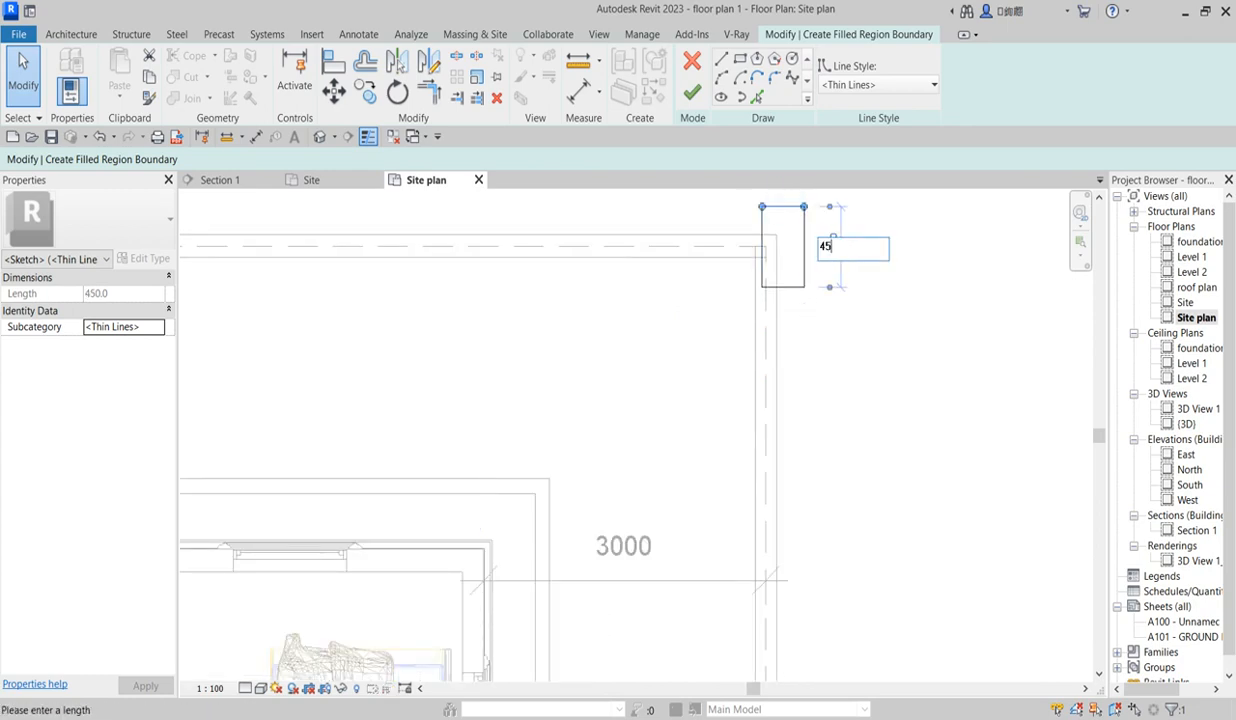
key("Return")
Move the whole 450 square so that its centre sits on the centreline intersection at the upper-right plot corner
left_click(723, 207)
left_click_drag(734, 190, 829, 323)
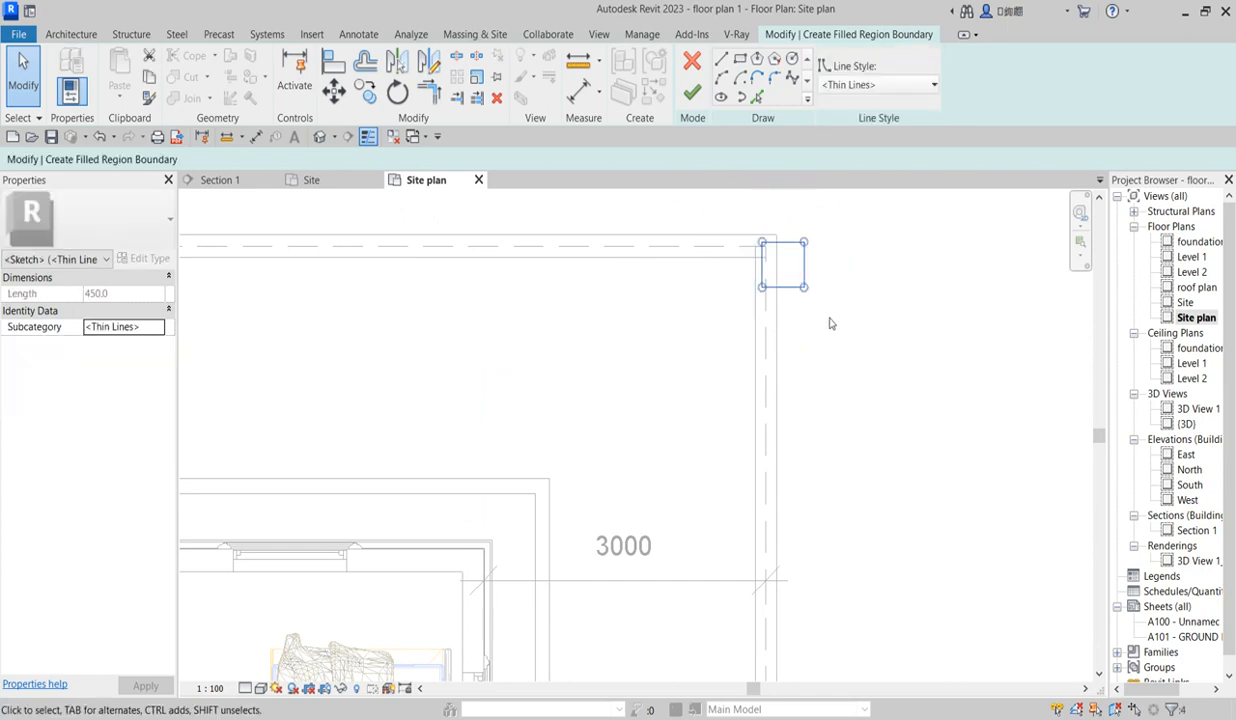
left_click(334, 92)
scroll(790, 272, "up", 2)
left_click(786, 266)
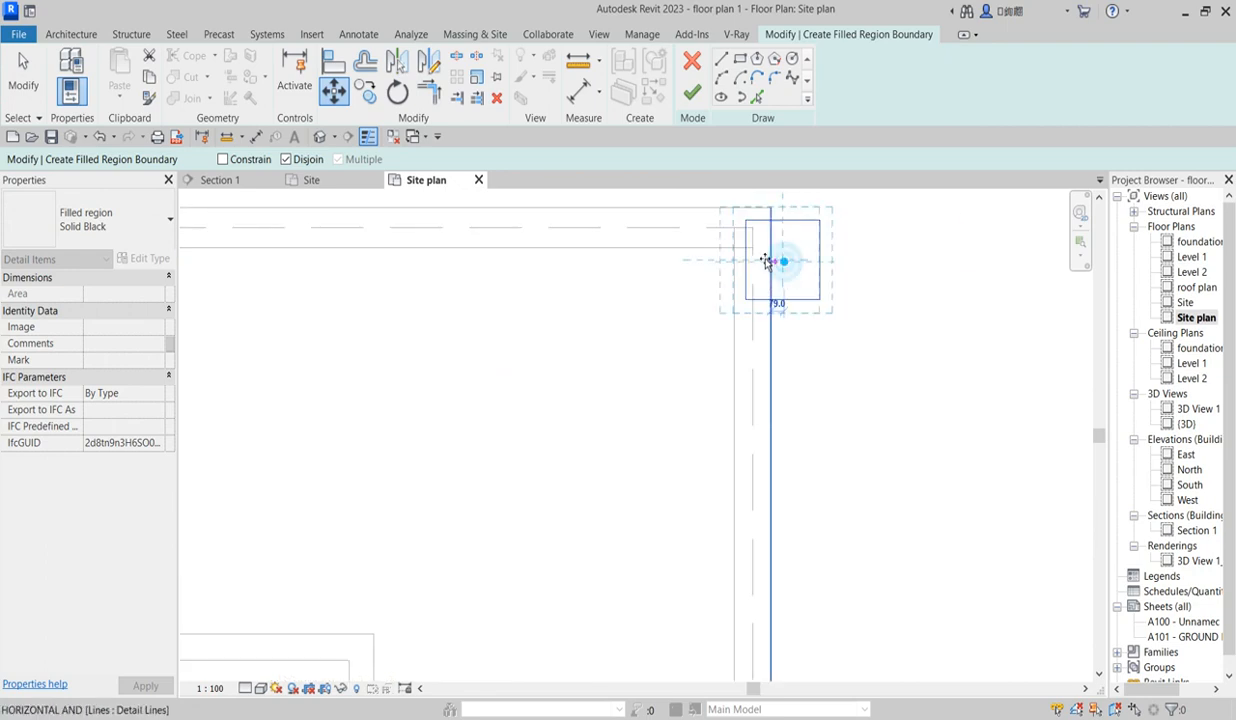
left_click(754, 232)
scroll(725, 385, "down", 3)
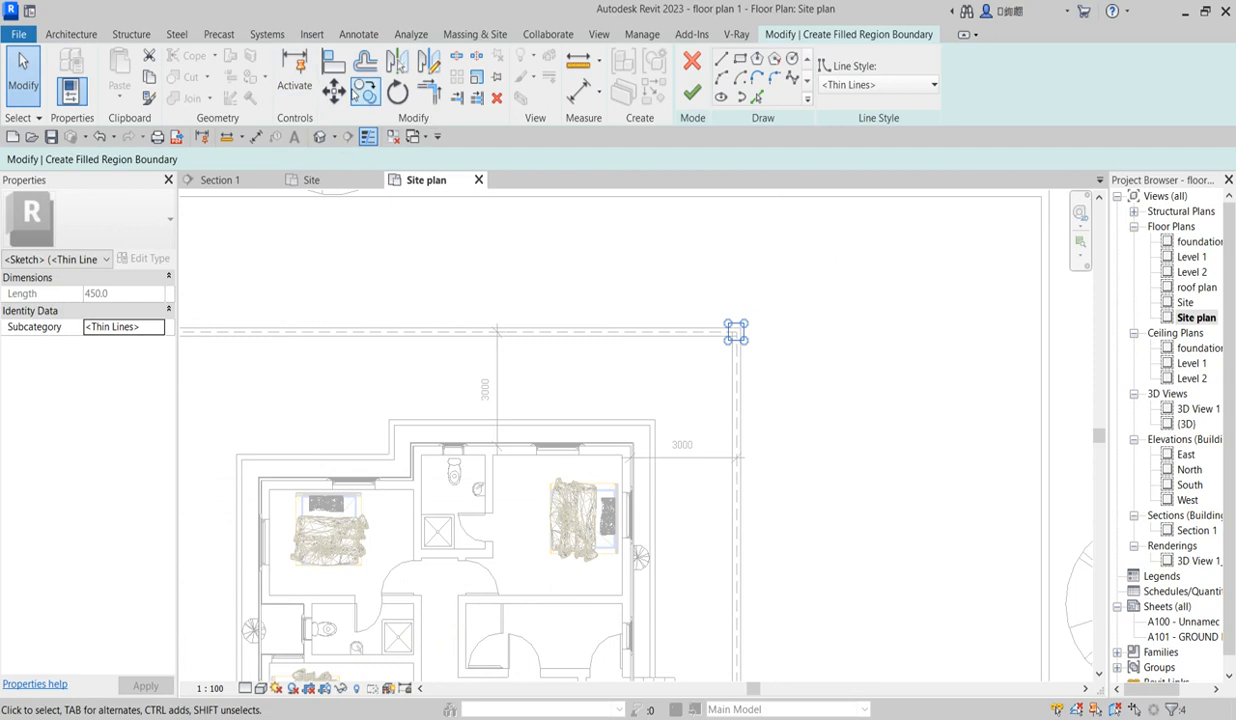
Copy the square by its centre, with Multiple enabled, onto the upper-left corner of the plot boundary
left_click(365, 92)
scroll(737, 328, "up", 3)
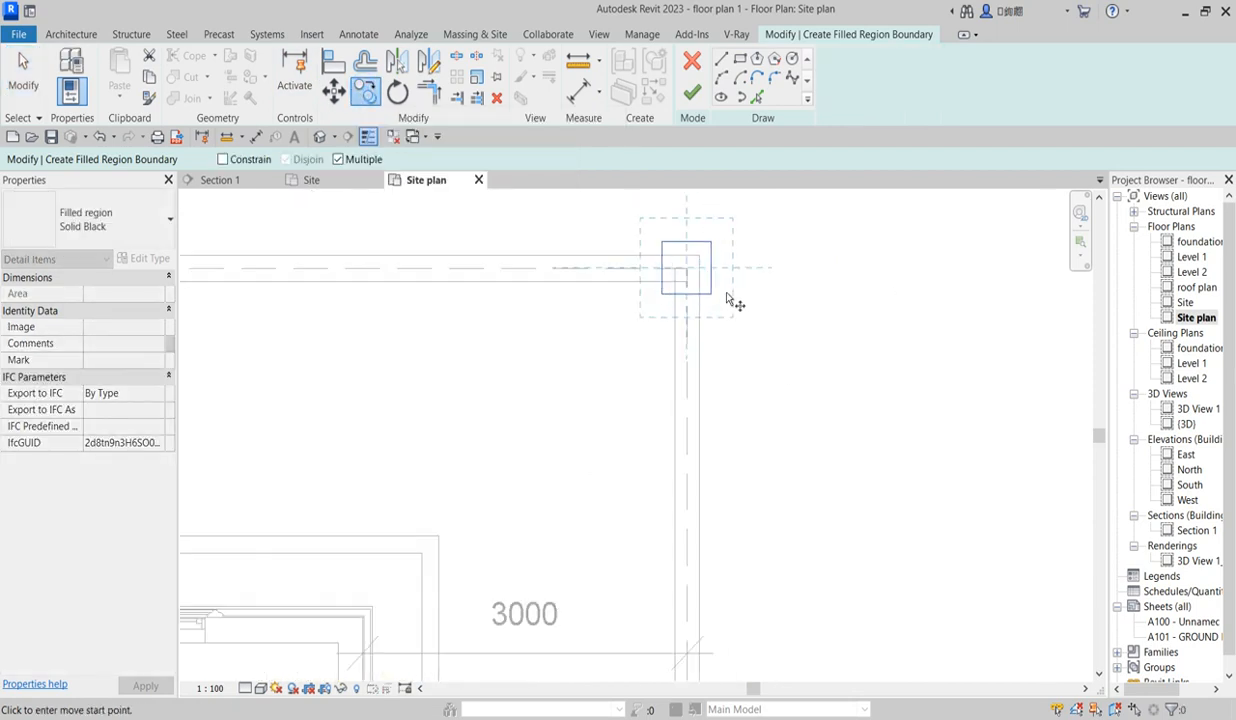
left_click(687, 270)
scroll(720, 270, "down", 5)
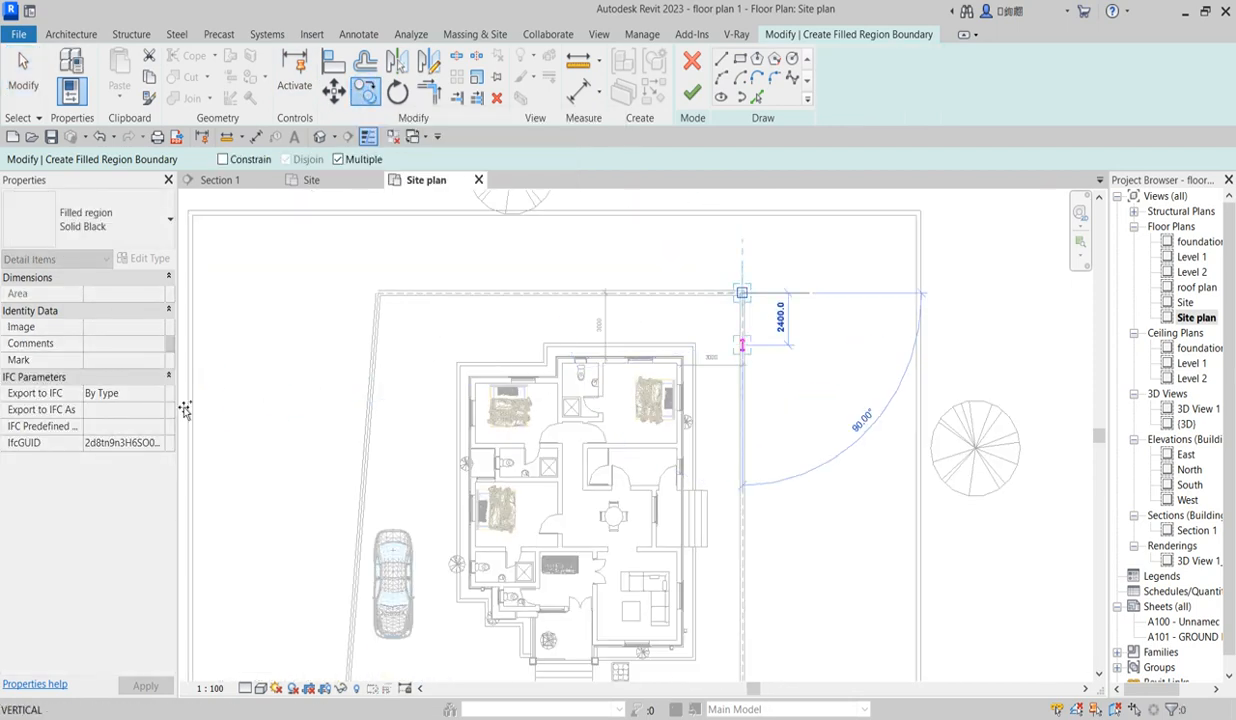
scroll(420, 280, "up", 4)
left_click(508, 243)
scroll(560, 296, "down", 5)
Place copies of the square on the two lower corners of the plot boundary and finish the Solid Black filled region
scroll(530, 470, "down", 2)
scroll(552, 500, "up", 6)
left_click(542, 441)
scroll(560, 490, "down", 3)
scroll(1048, 458, "up", 5)
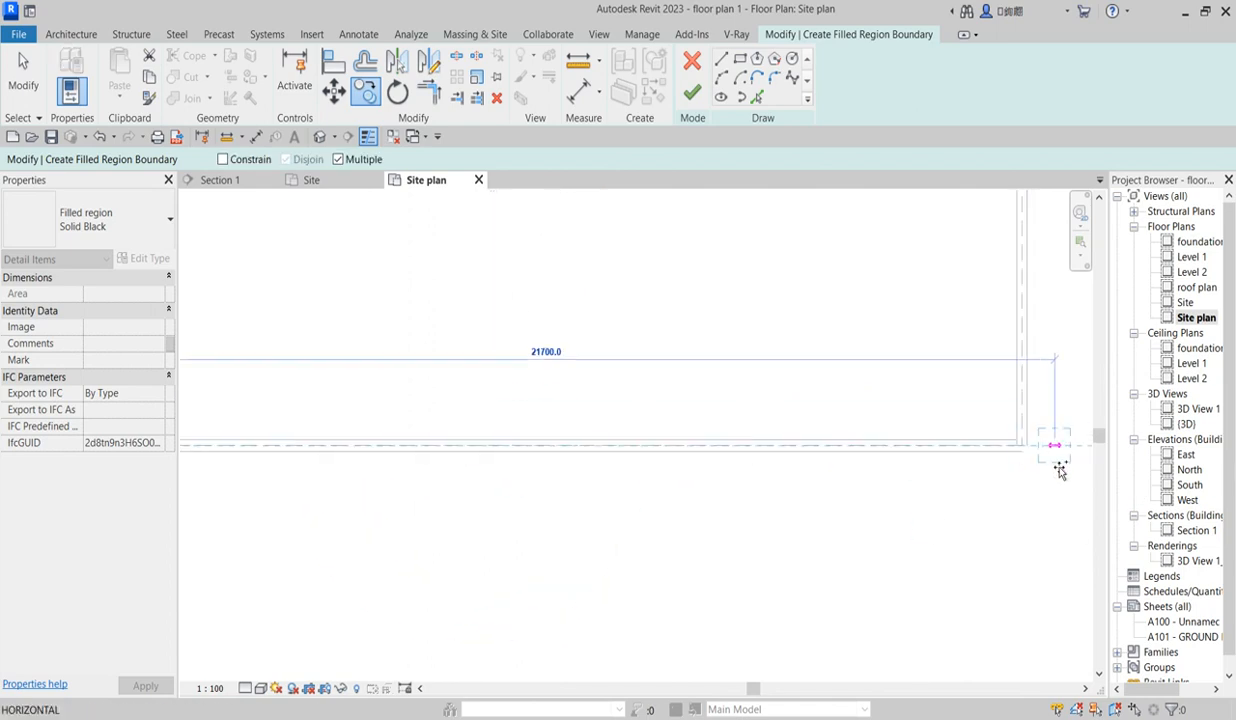
left_click(1028, 441)
scroll(827, 470, "down", 1)
scroll(662, 502, "down", 2)
key("Escape")
scroll(730, 550, "down", 5)
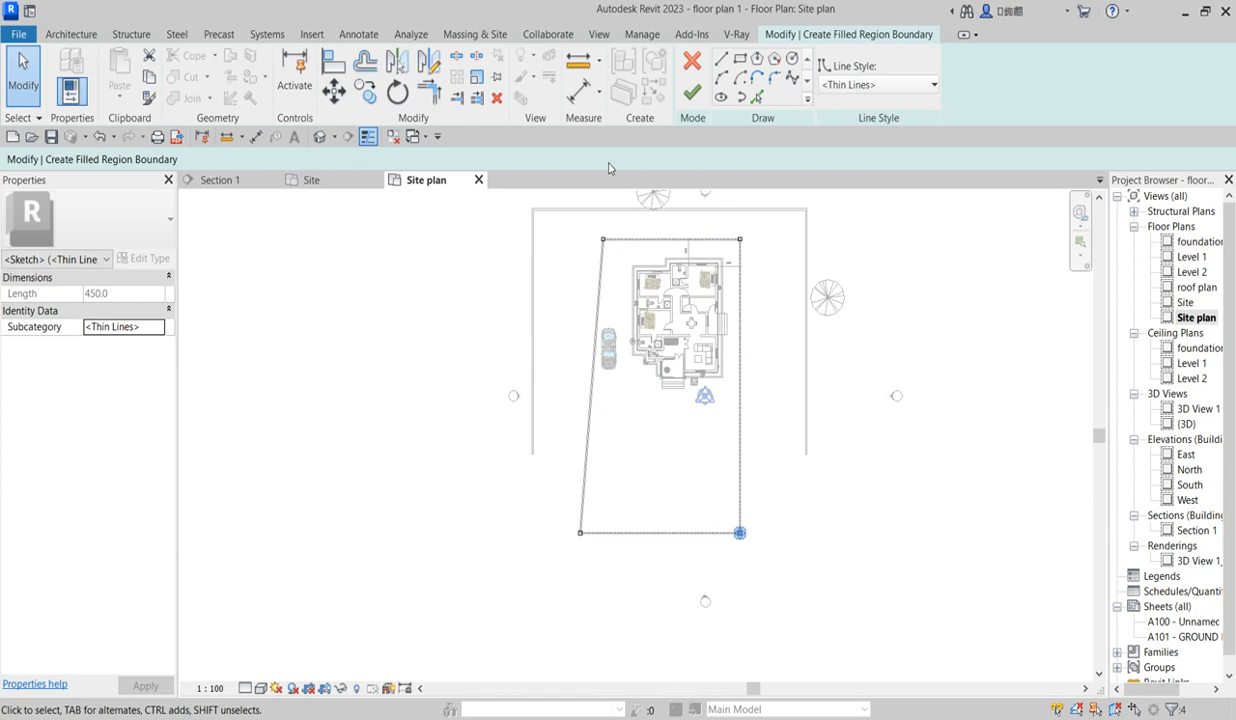
left_click(692, 92)
Set the line style of the plot's slanted left centreline to <Wide Lines>
scroll(622, 282, "up", 5)
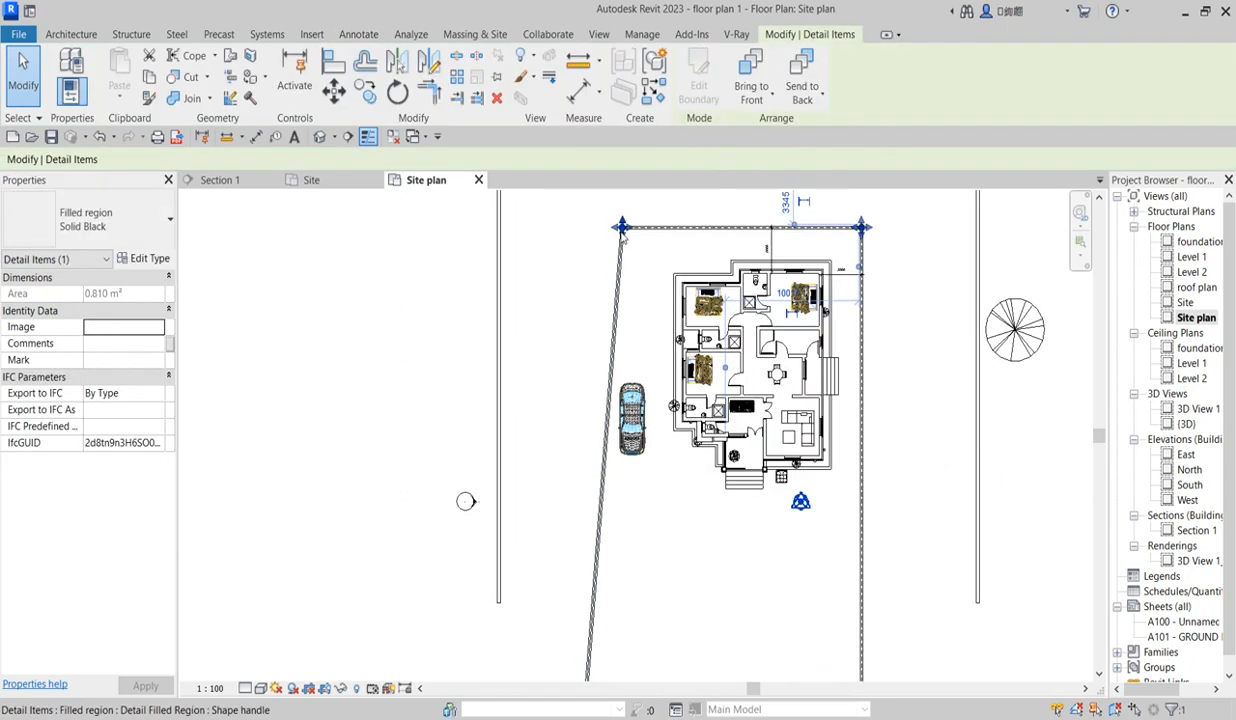
scroll(627, 290, "up", 3)
scroll(614, 282, "up", 2)
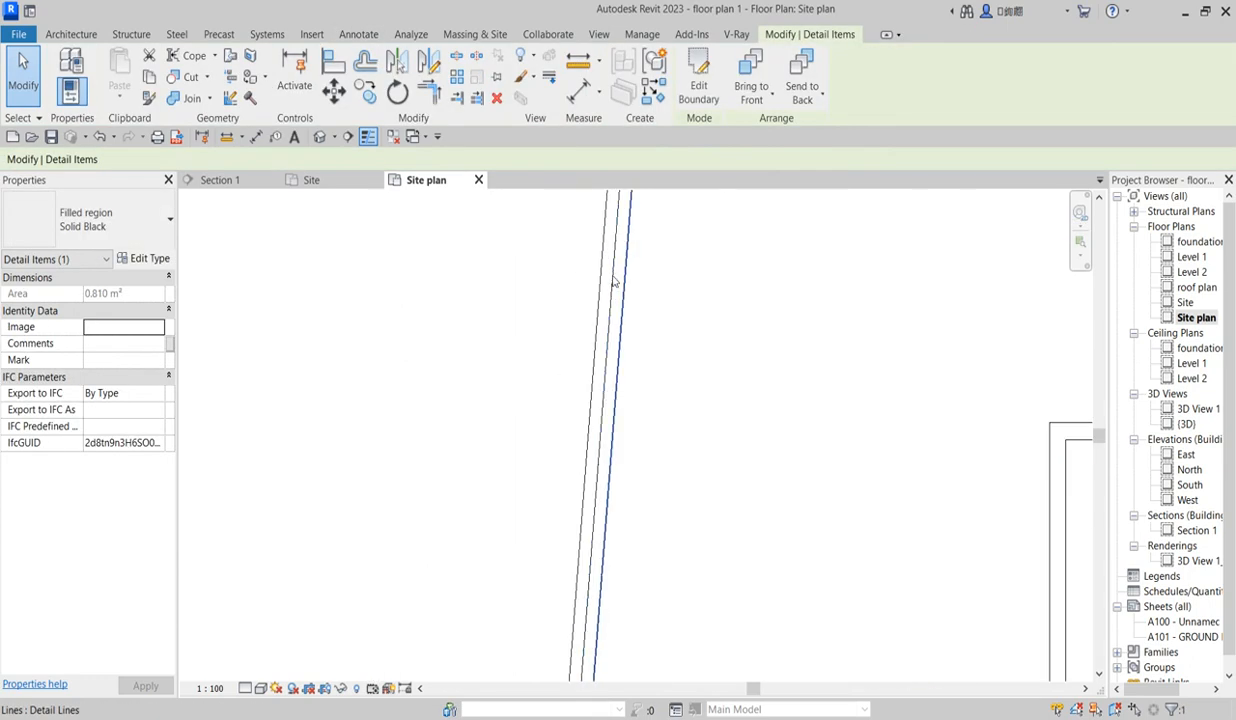
left_click(613, 281)
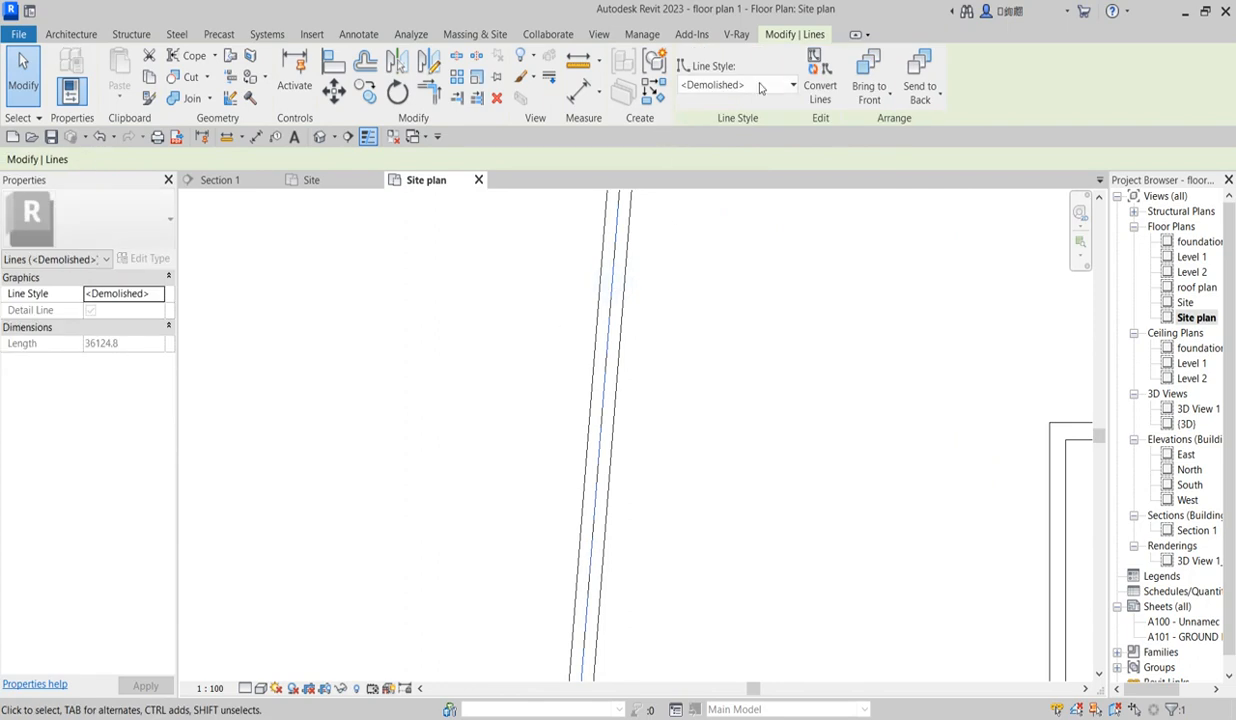
left_click(694, 303)
left_click(611, 314)
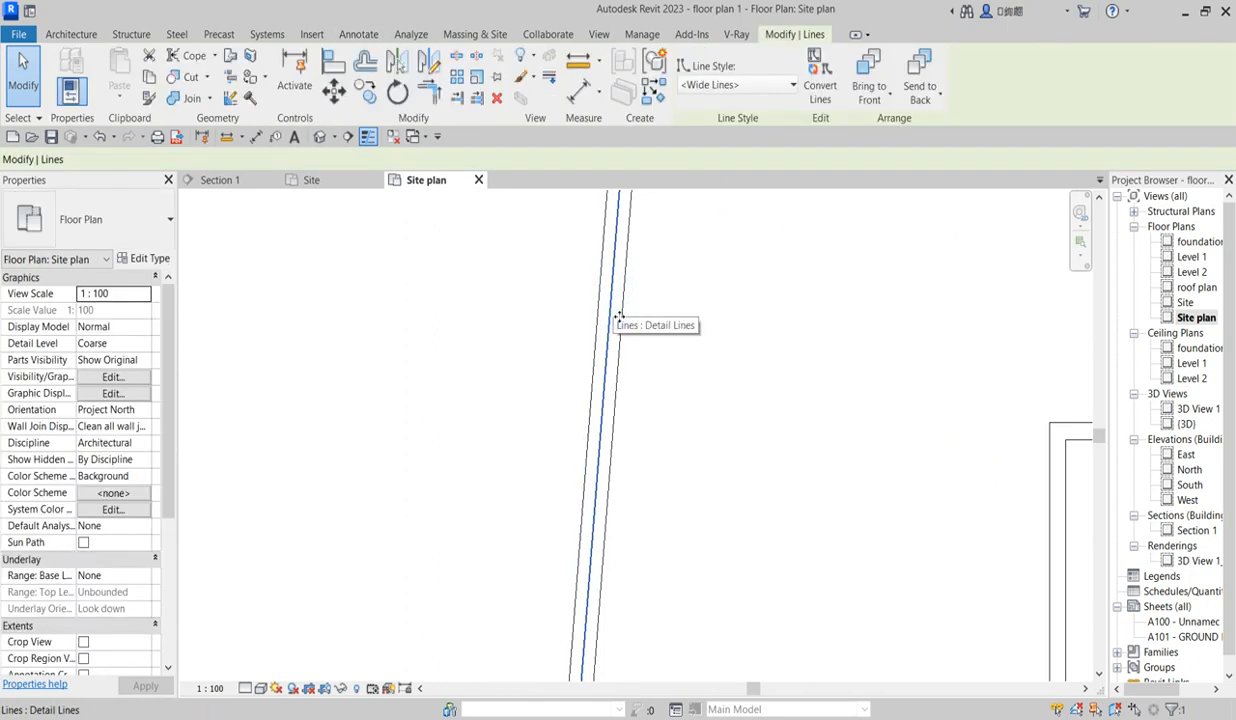
Switch the slanted left centreline back to a dashed line style matching the other boundary centrelines
left_click(791, 88)
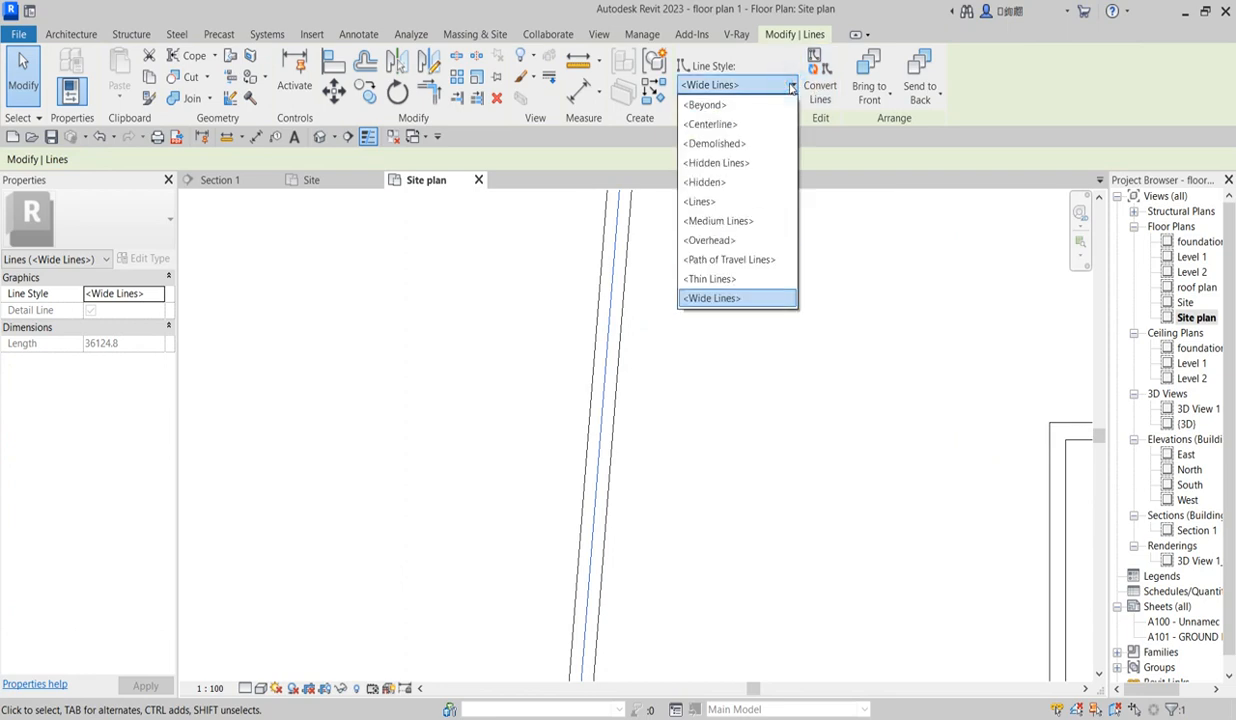
left_click(668, 133)
left_click(680, 350)
scroll(684, 342, "down", 5)
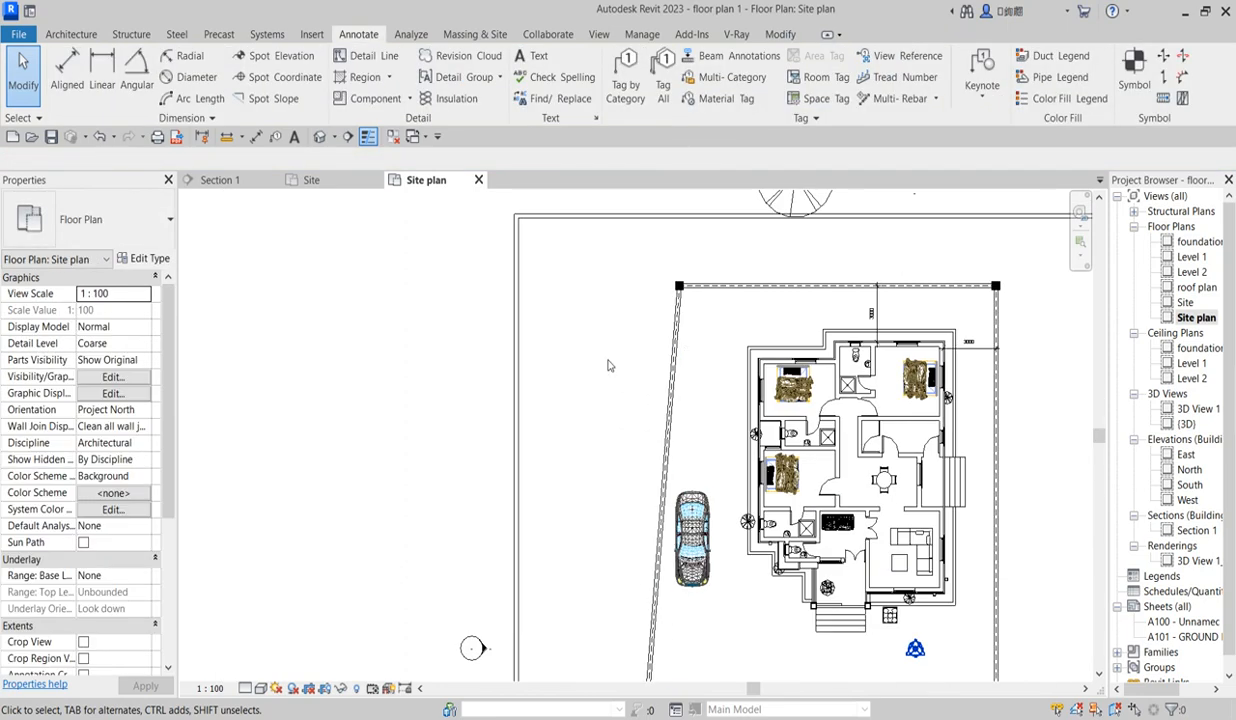
Examine the dashed centrelines and the filled corner squares around the whole plot boundary
scroll(755, 258, "up", 3)
scroll(731, 288, "down", 8)
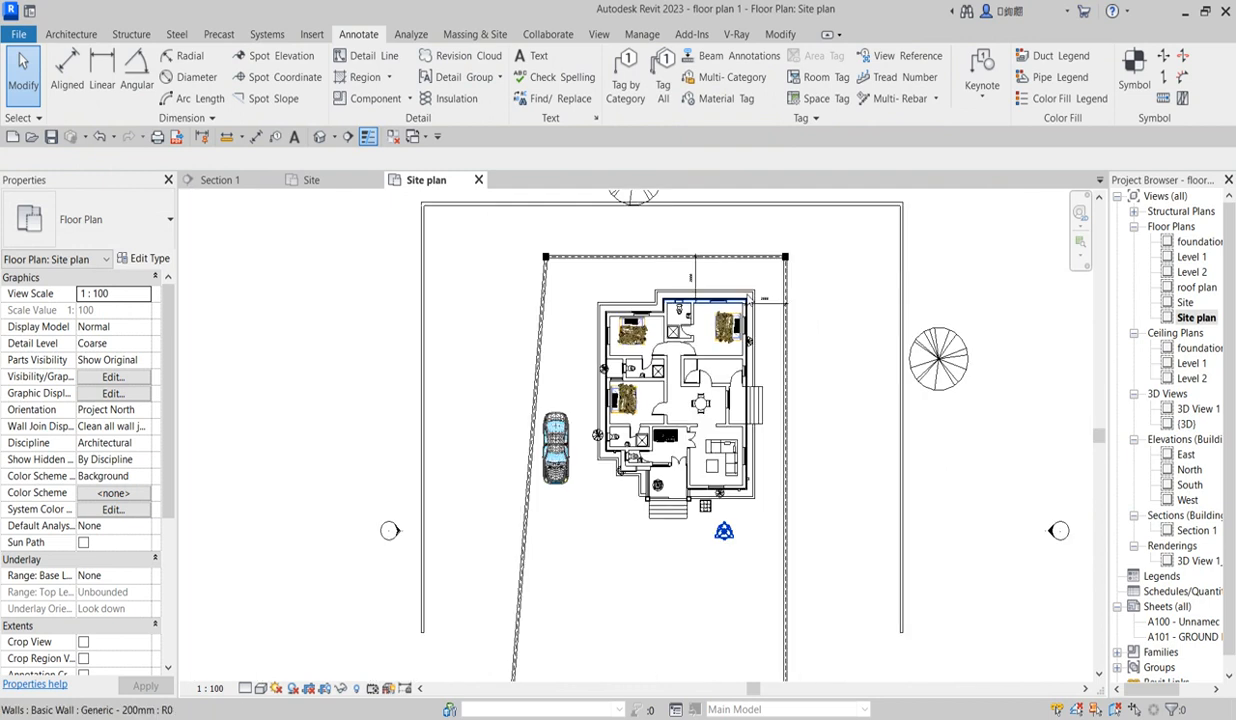
scroll(700, 525, "up", 3)
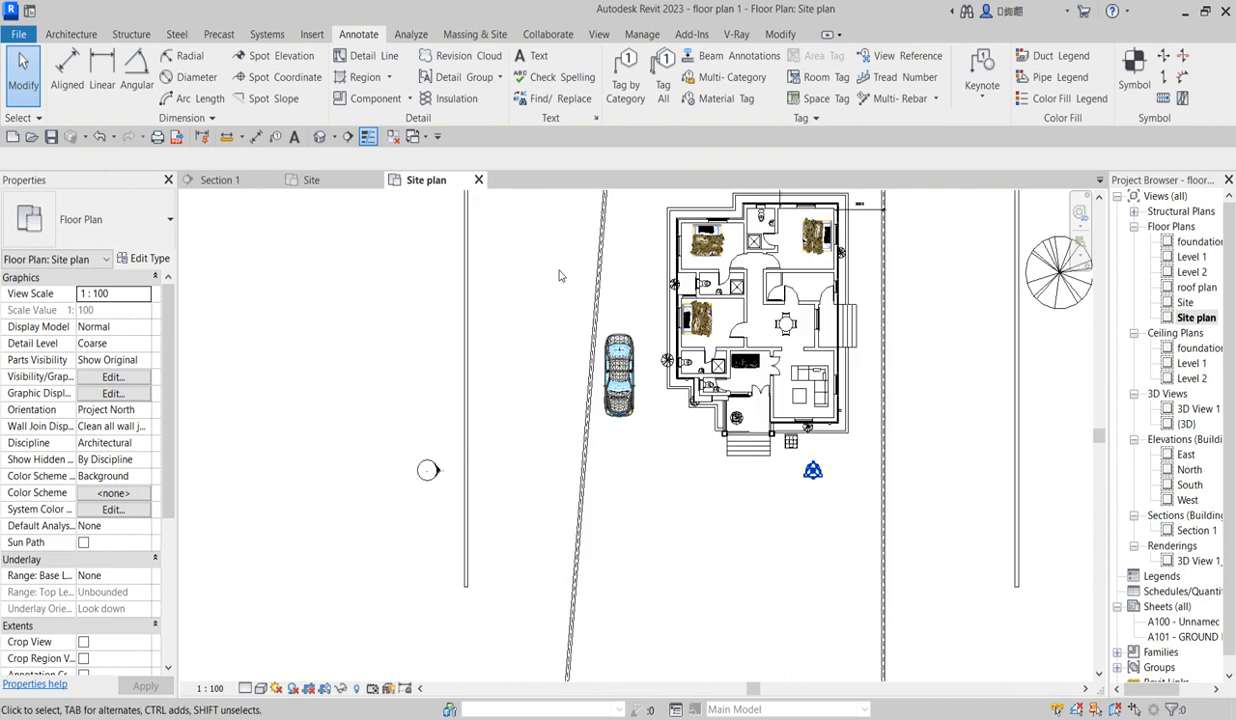
scroll(640, 575, "down", 3)
scroll(629, 592, "up", 5)
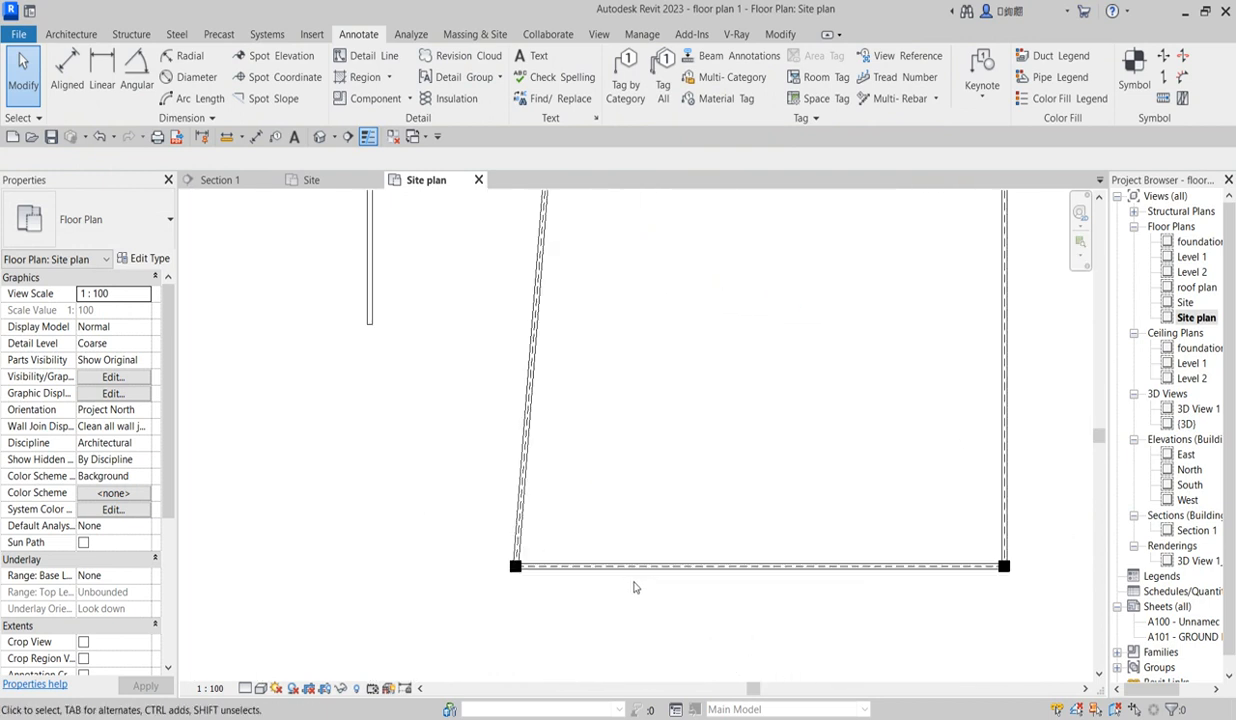
scroll(895, 576, "down", 2)
scroll(902, 578, "up", 4)
scroll(899, 572, "down", 5)
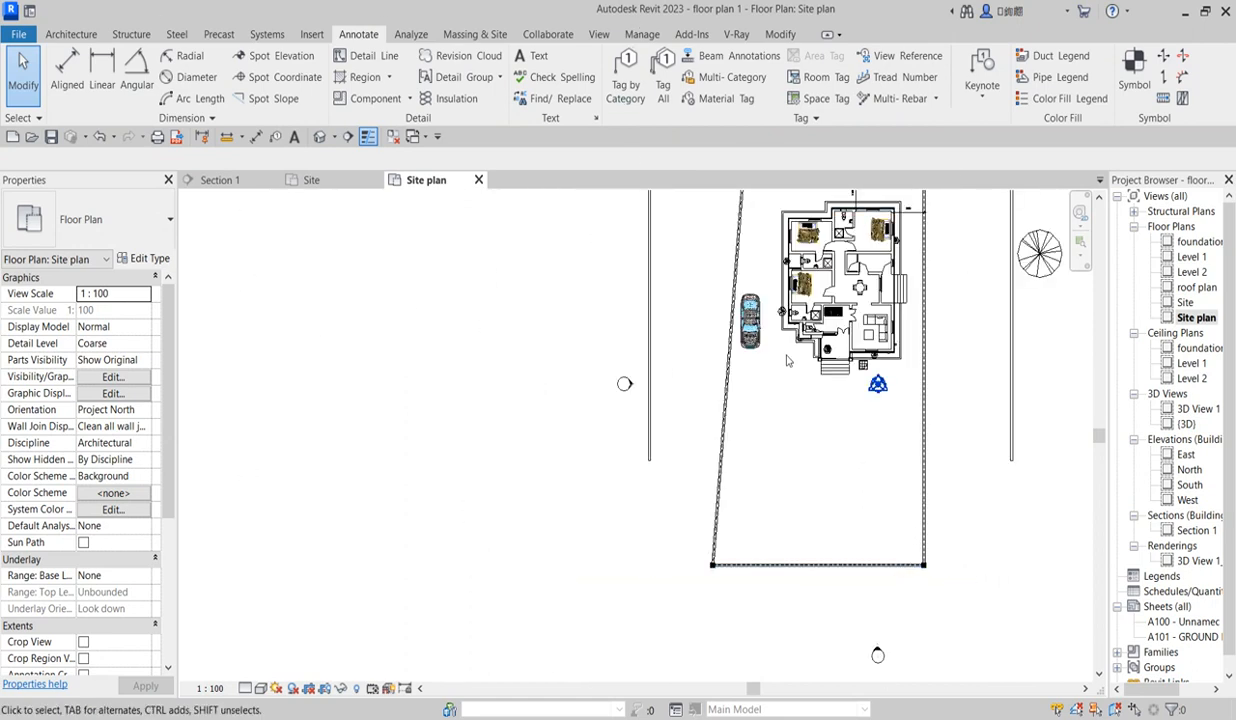
Create a similar <Wide Lines> detail line, drawn vertically upward from the lower boundary's outer line near the lower-right corner square
scroll(913, 568, "up", 4)
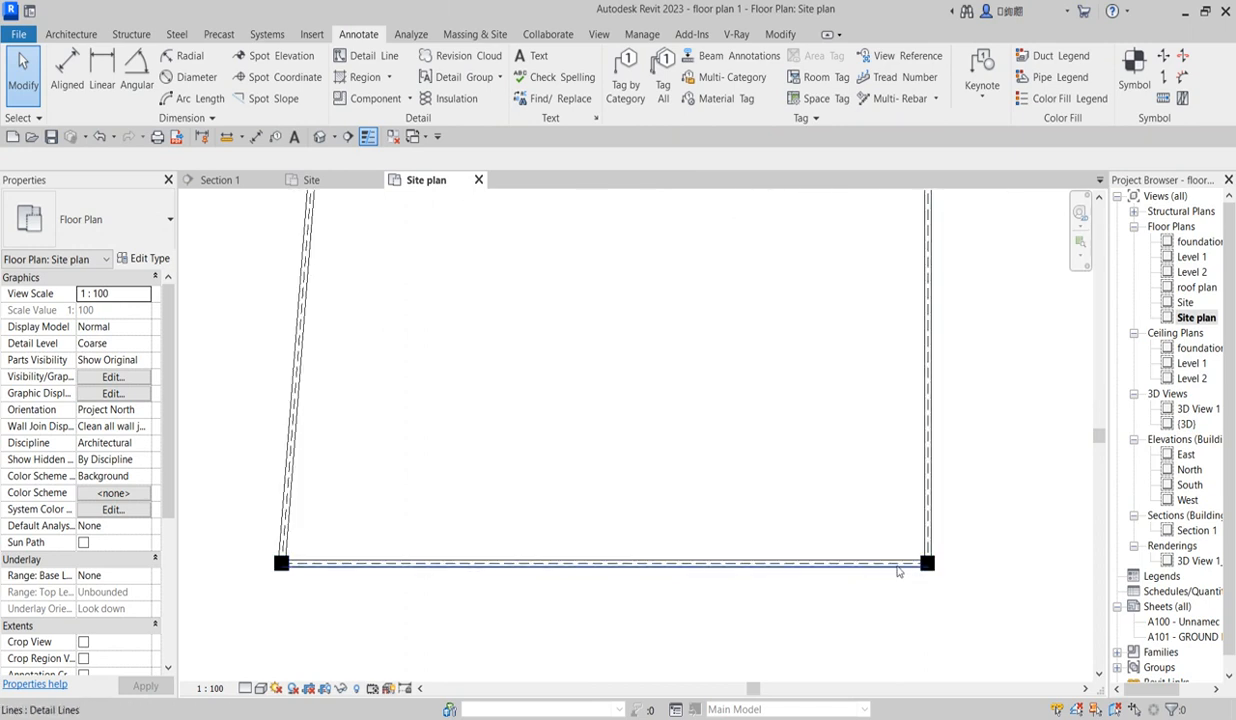
left_click(881, 565)
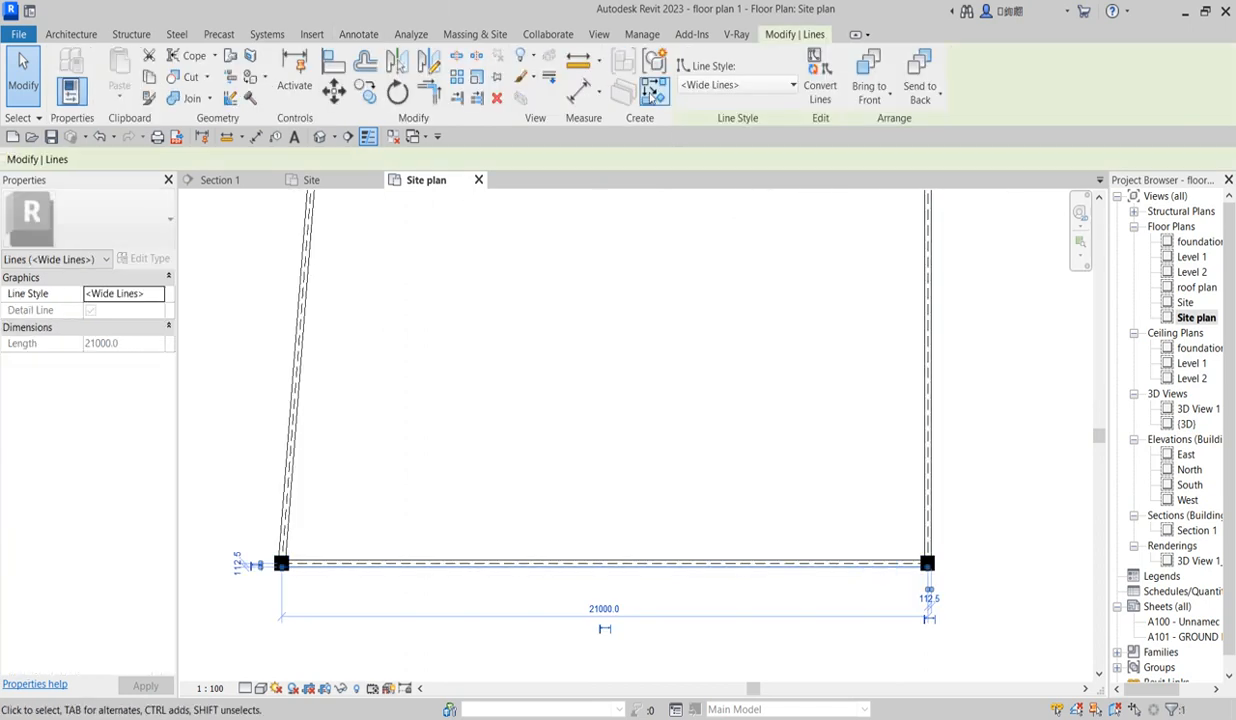
left_click(652, 93)
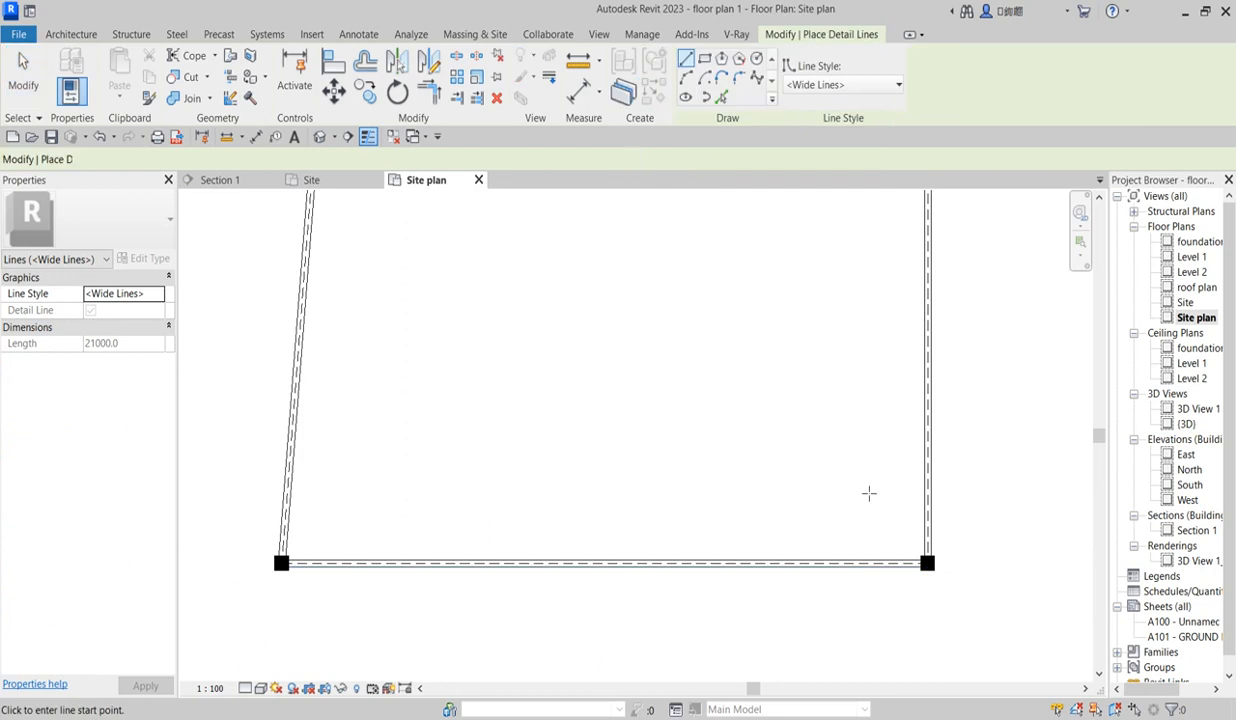
scroll(875, 580, "up", 4)
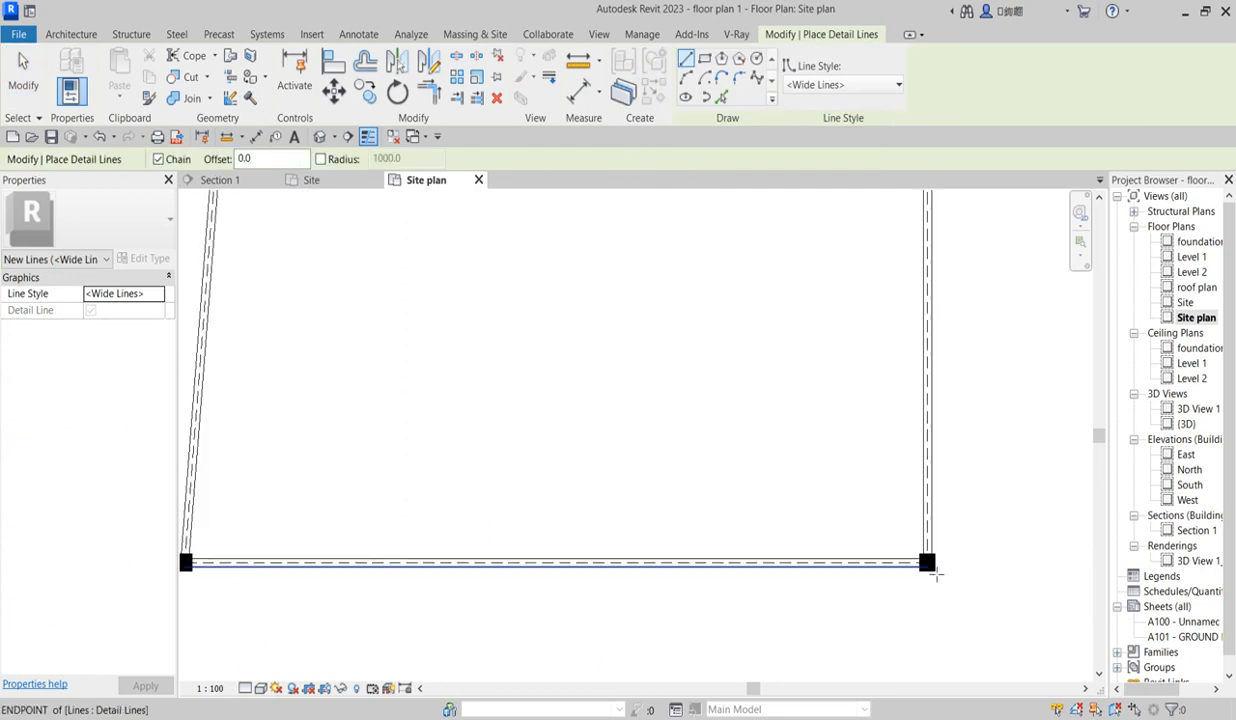
left_click(869, 569)
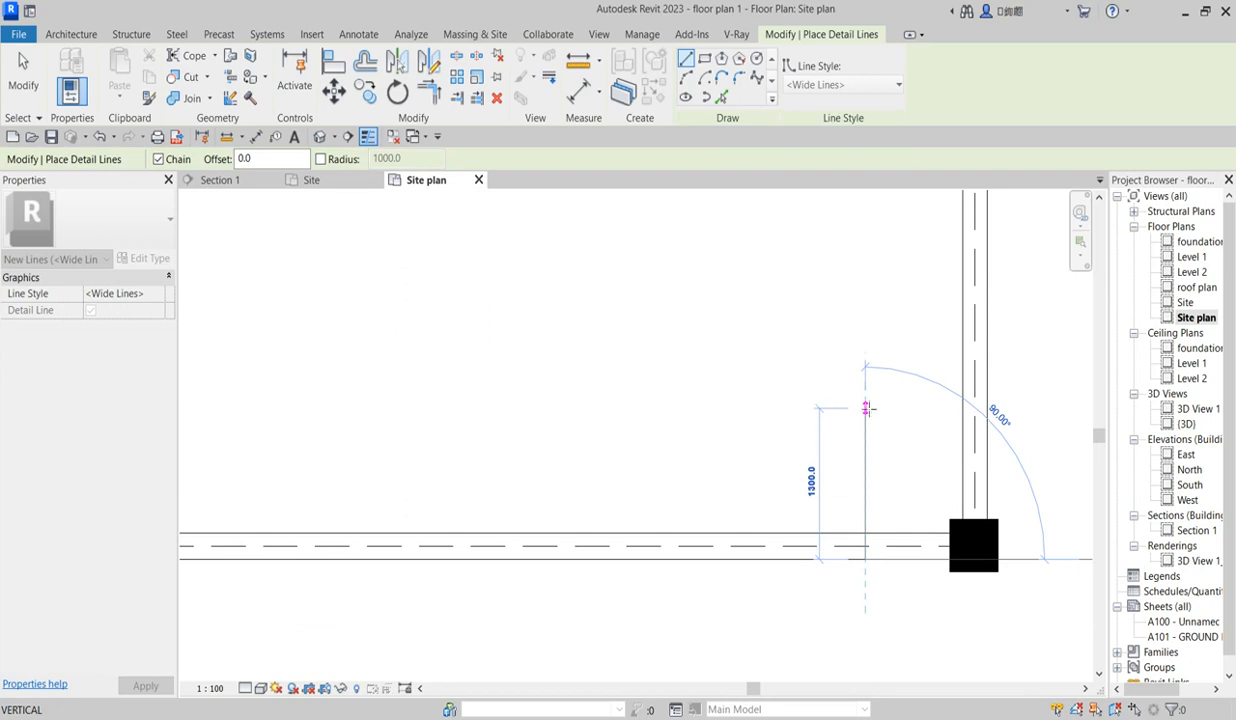
right_click(770, 388)
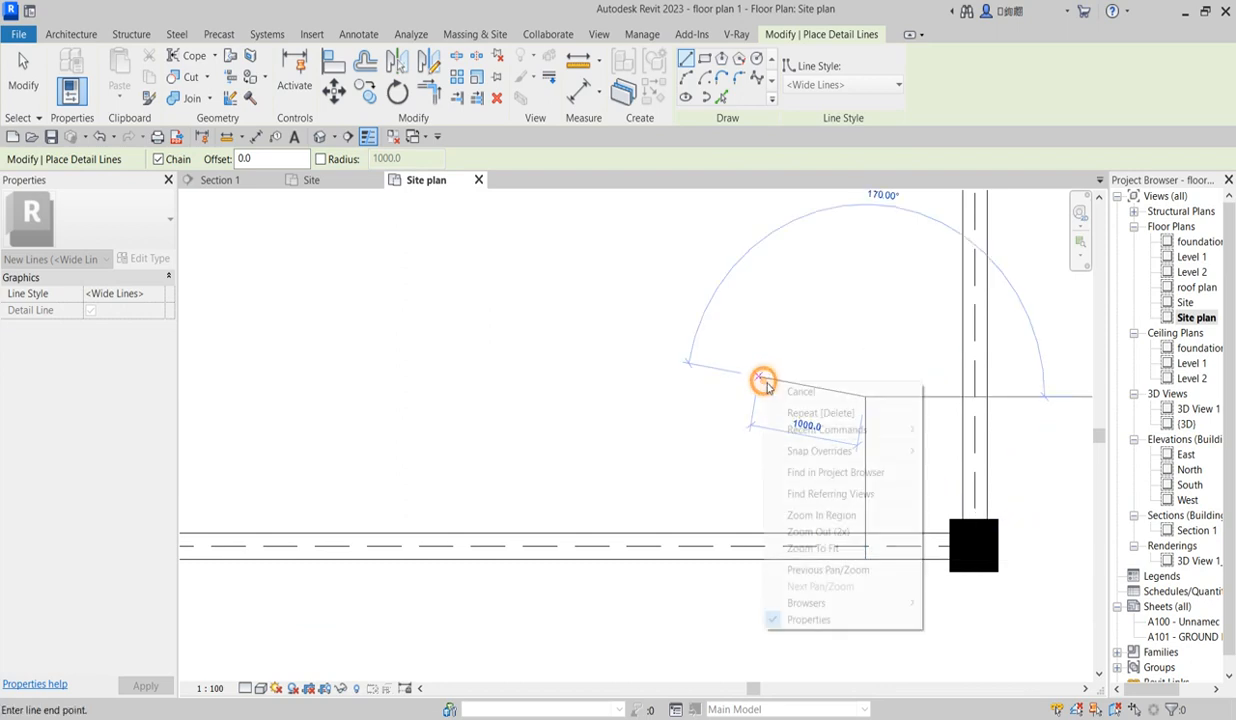
left_click(797, 393)
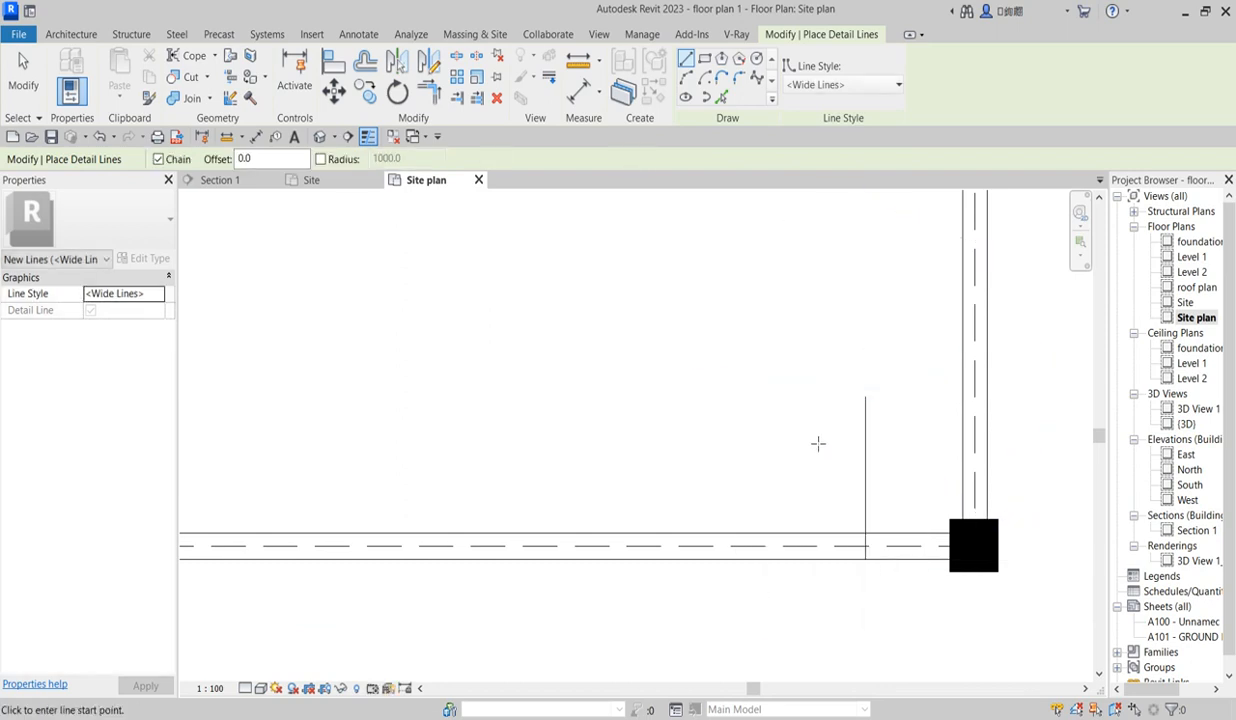
key("Escape")
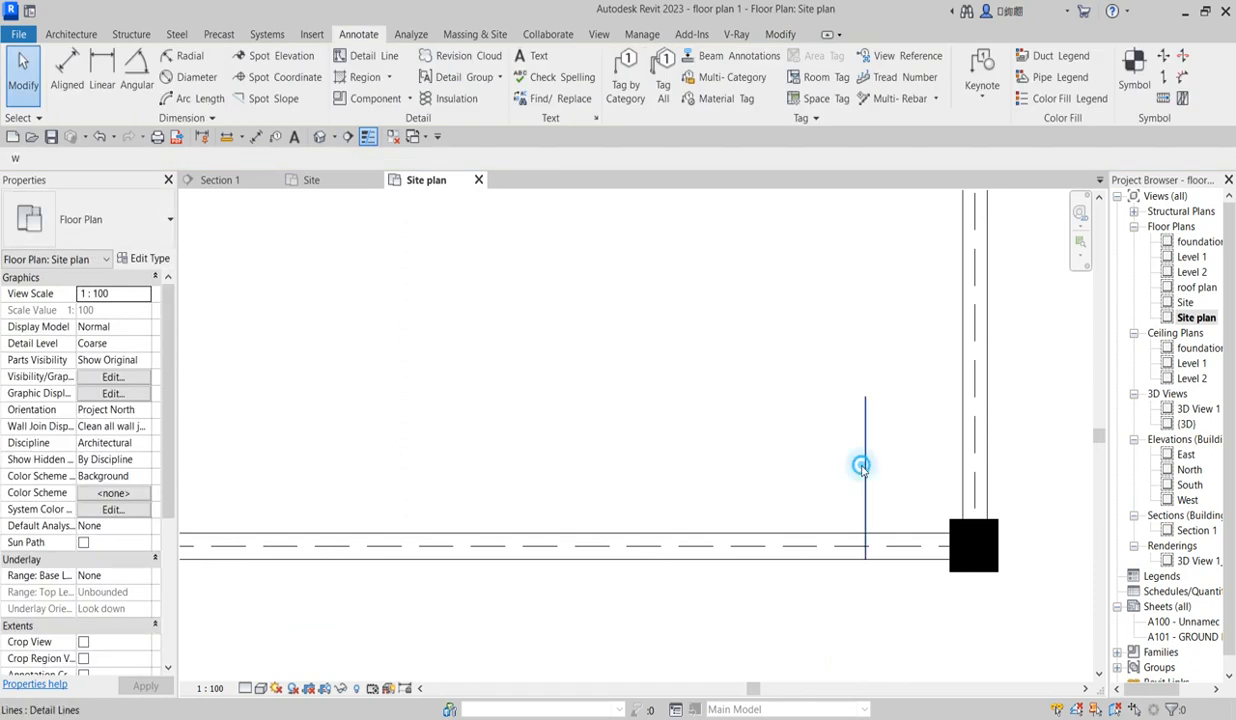
Offset a copy of the vertical line near the lower-right corner square 3600 to its left
left_click(864, 467)
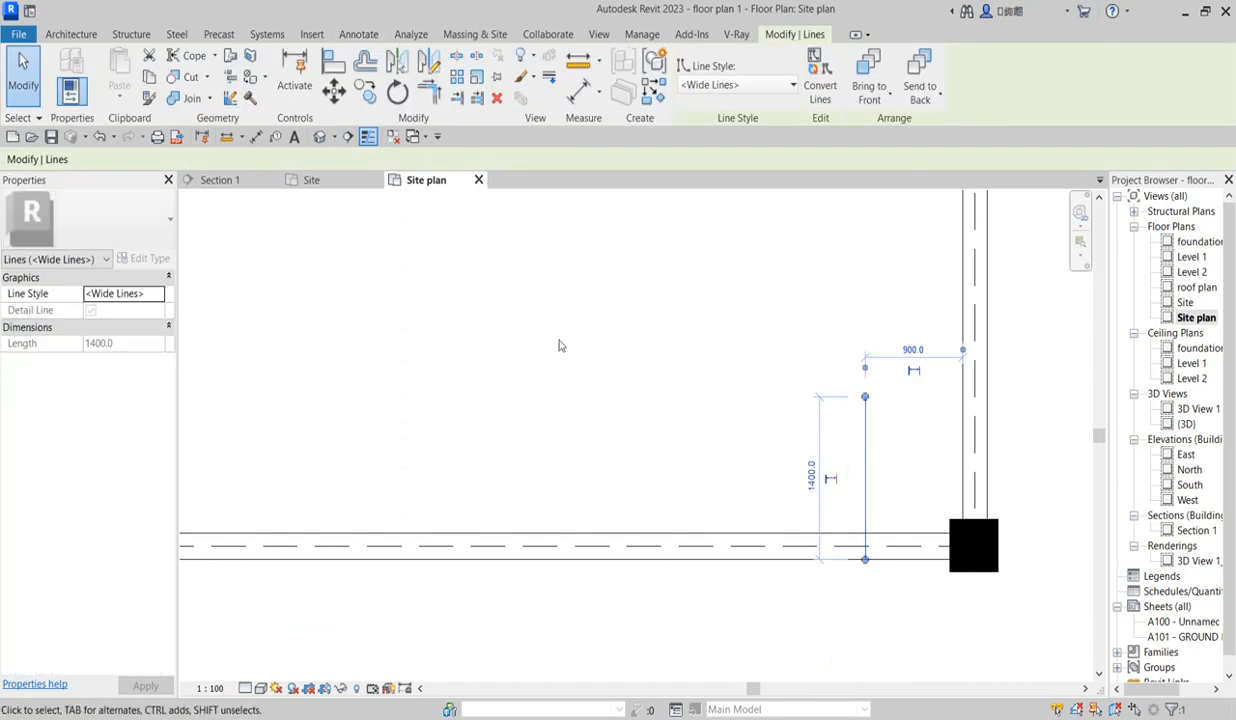
left_click(362, 60)
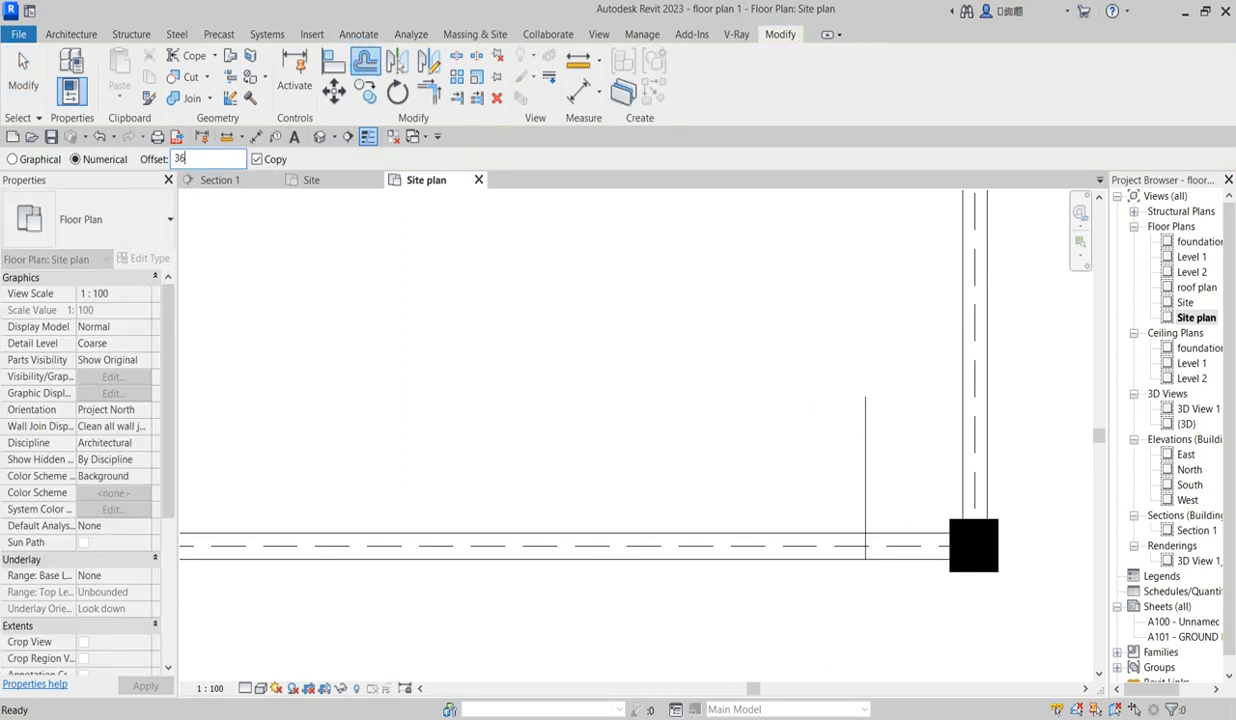
key("Return")
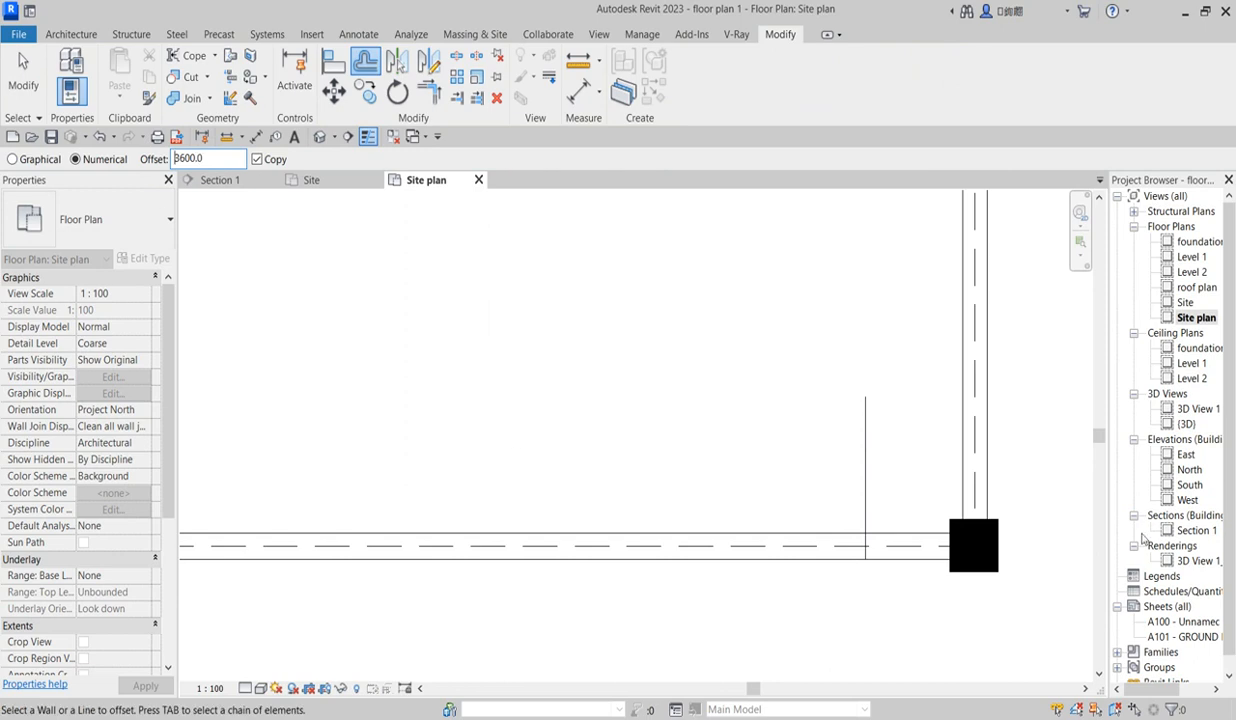
left_click(861, 475)
scroll(600, 510, "down", 4)
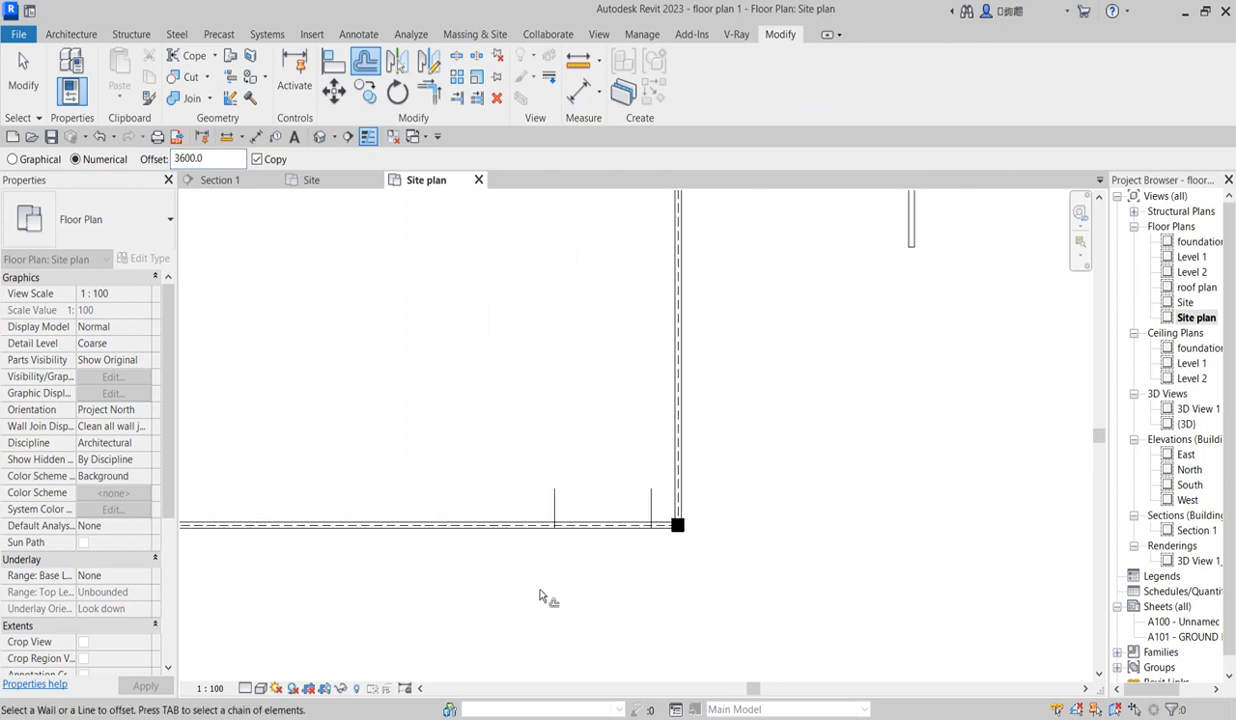
scroll(535, 587, "up", 3)
right_click(620, 356)
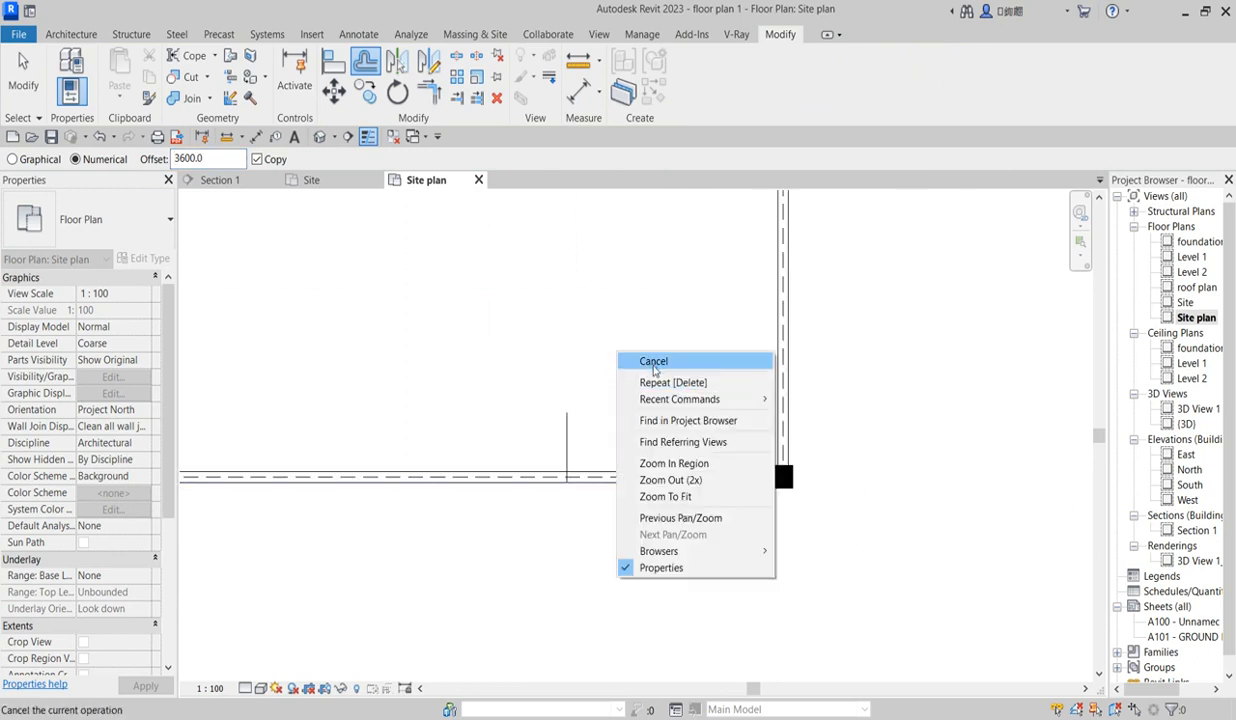
left_click(654, 362)
Split the lower boundary's solid lines between the two verticals and trim the inner line to a corner with the right-hand vertical
scroll(600, 478, "up", 3)
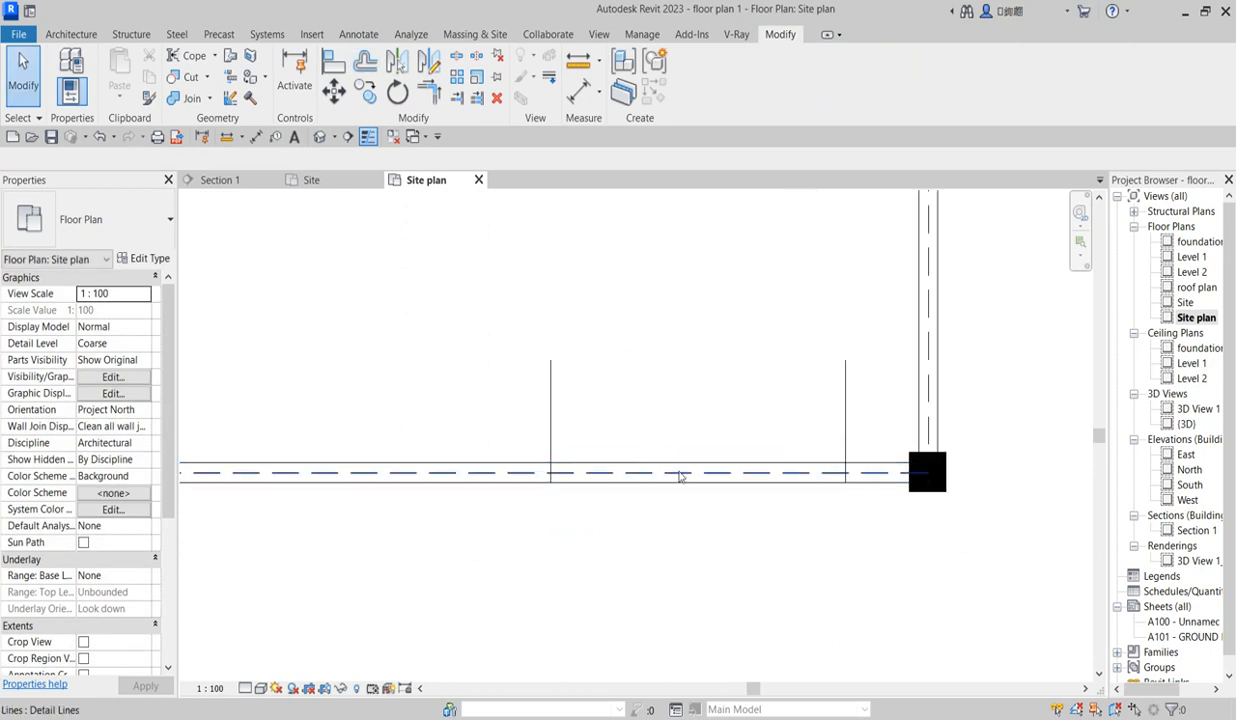
left_click(455, 55)
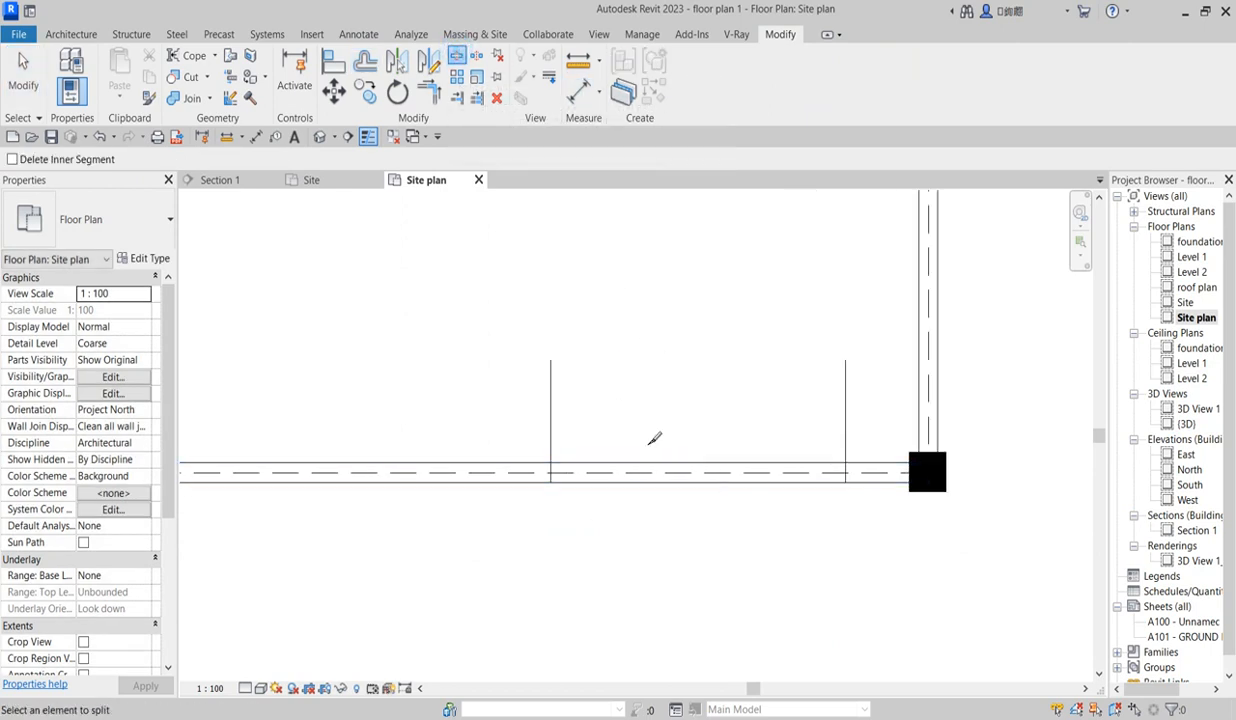
left_click(428, 91)
scroll(849, 469, "up", 2)
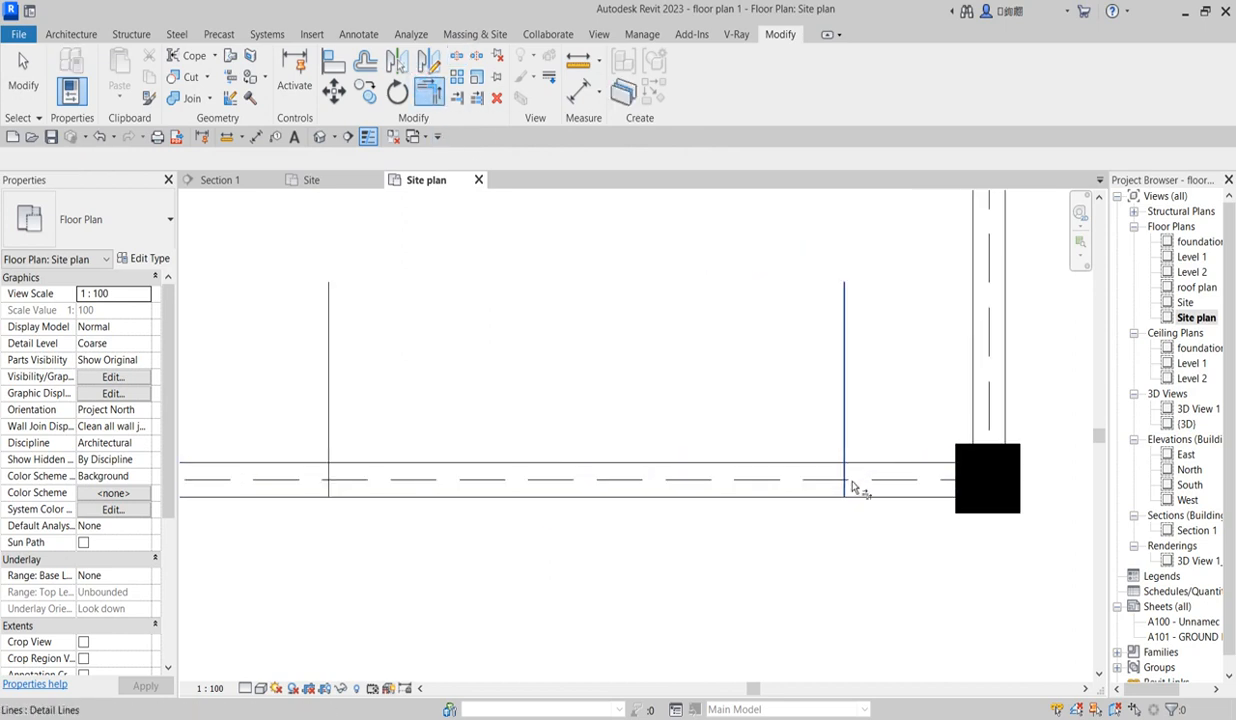
scroll(849, 469, "up", 2)
left_click(841, 460)
left_click(861, 449)
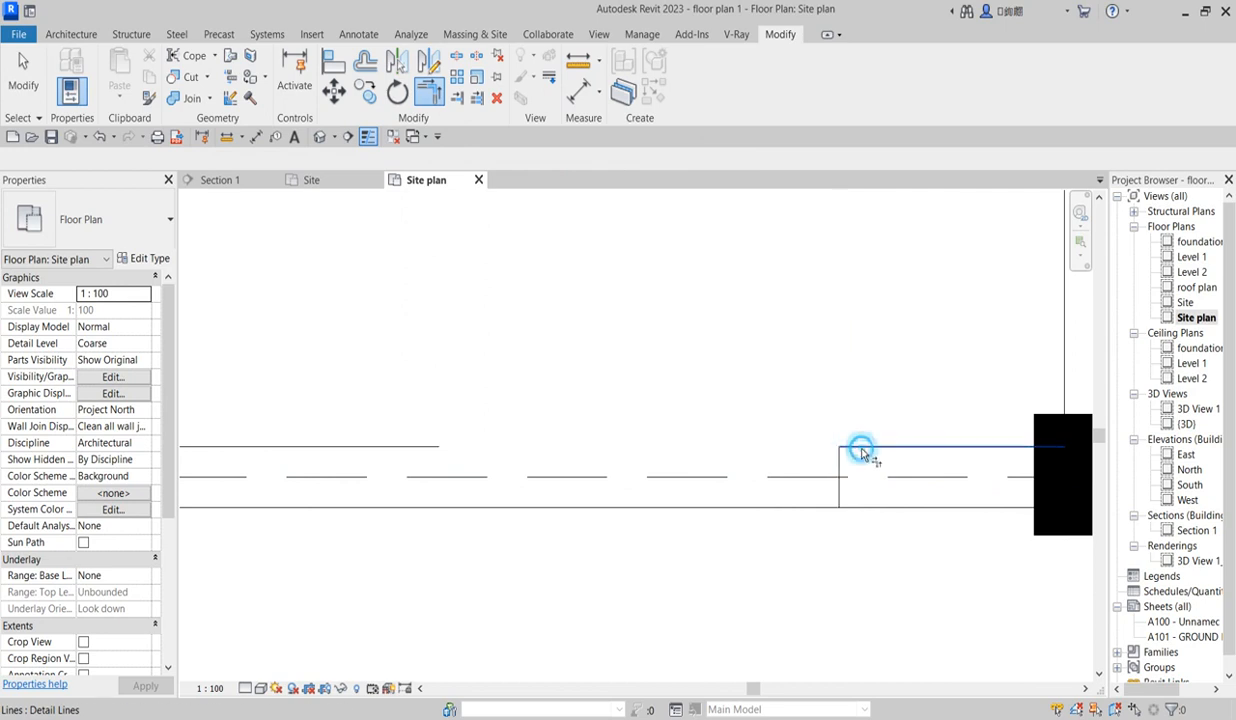
left_click(869, 514)
left_click(830, 396)
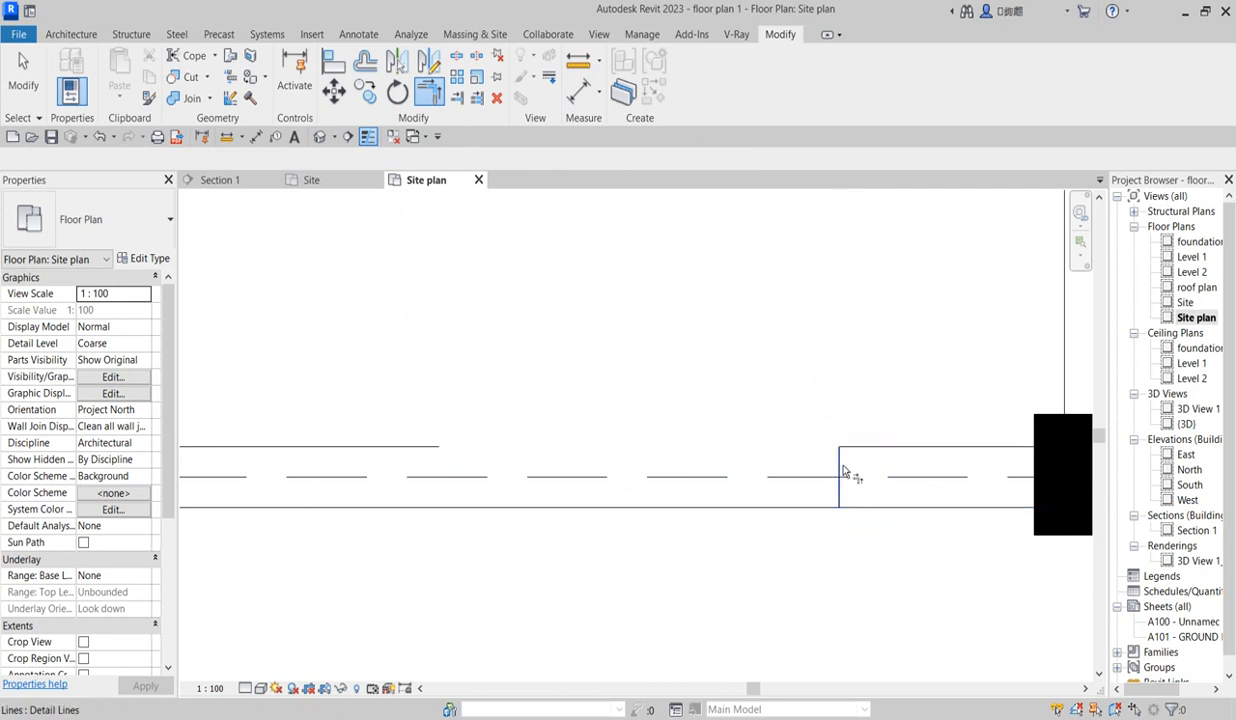
Trim the lower boundary's outer line to the right-hand vertical line, keeping the stub beside the corner square
left_click(476, 97)
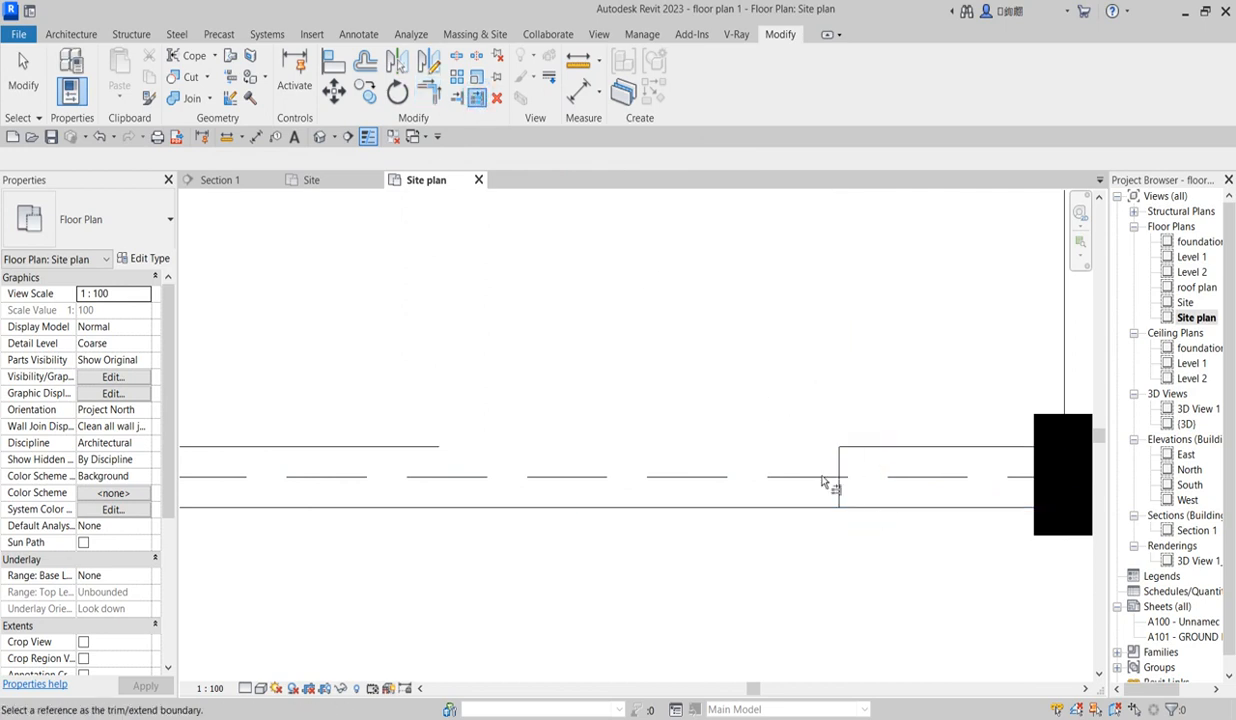
left_click(840, 475)
left_click(879, 508)
left_click(653, 284)
Trim the lower boundary's inner and outer lines back to the left-hand vertical line, opening the gate gap
scroll(500, 432, "down", 5)
scroll(337, 486, "up", 3)
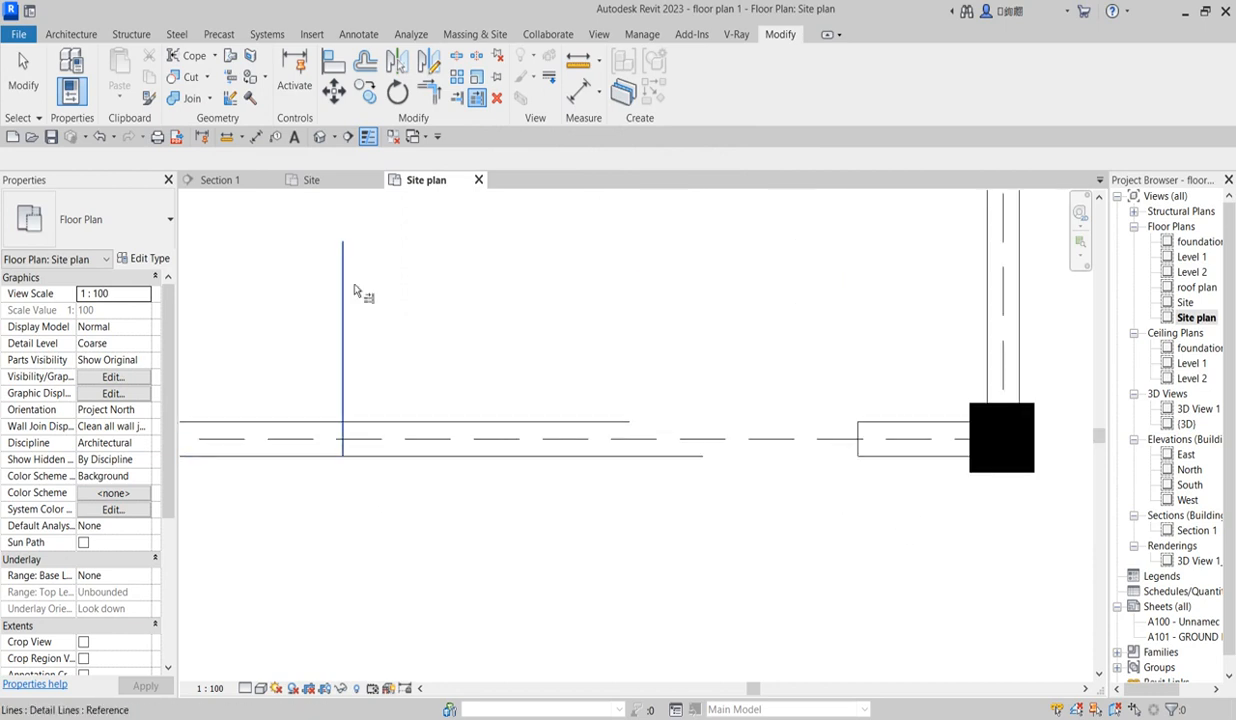
left_click(344, 339)
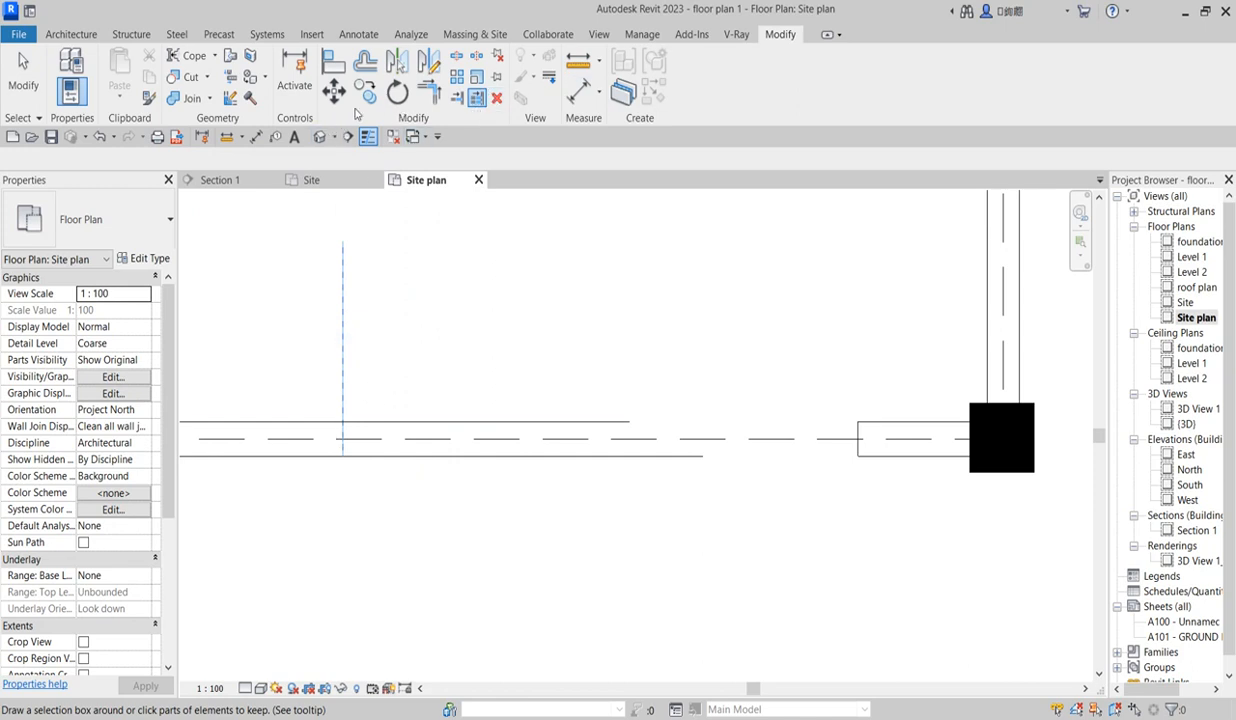
left_click(315, 426)
left_click(309, 456)
scroll(585, 395, "down", 4)
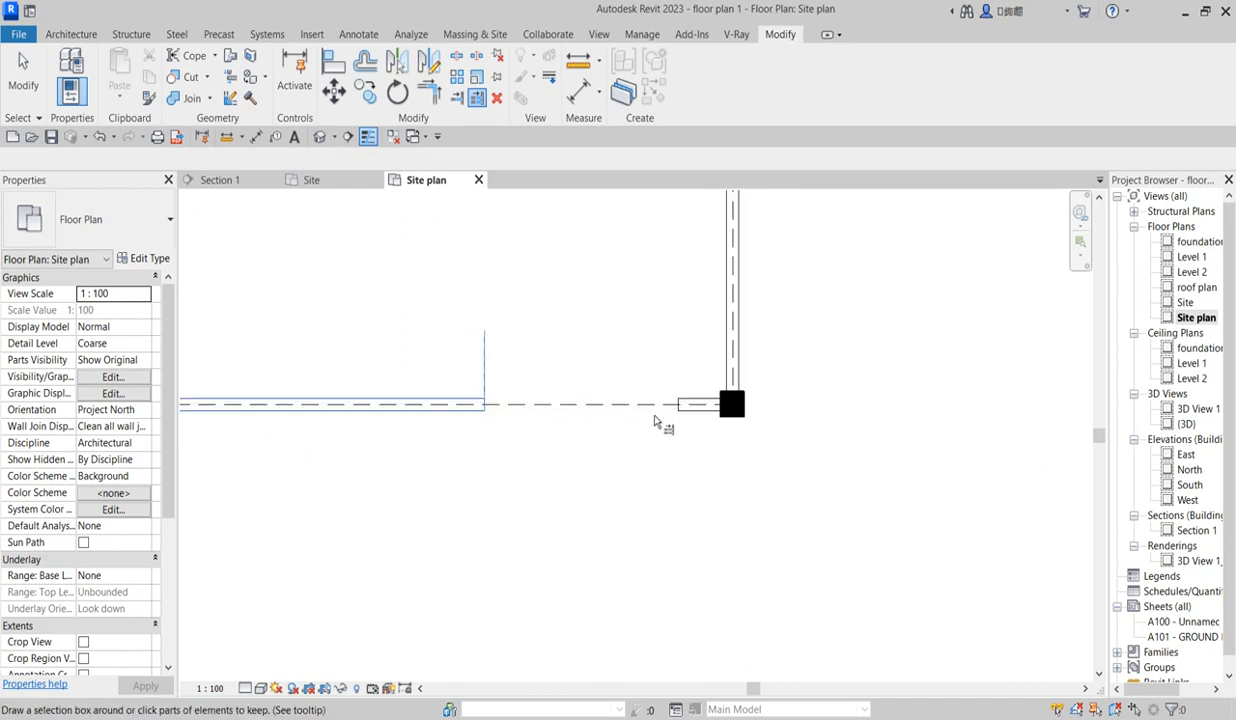
key("Escape")
Stretch the short line on the gate gap's right side upward until level with the left-hand vertical line's top
scroll(488, 358, "up", 2)
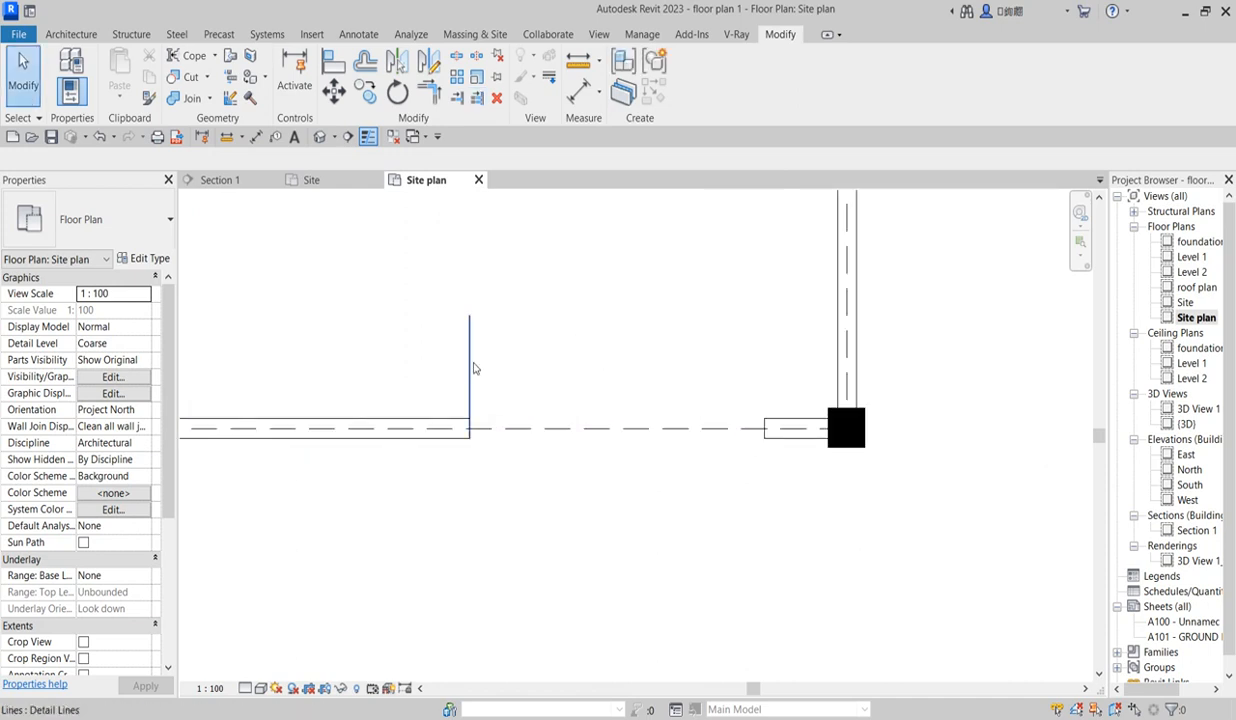
left_click(469, 350)
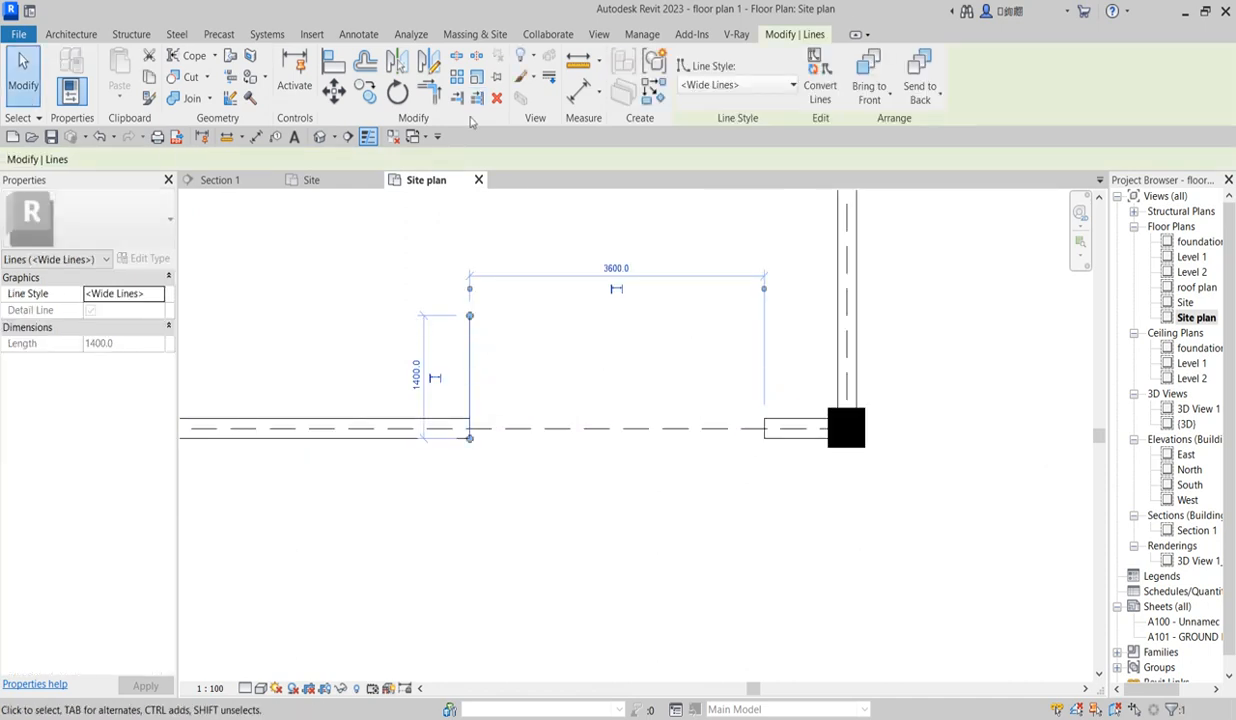
key("Delete")
scroll(785, 441, "up", 2)
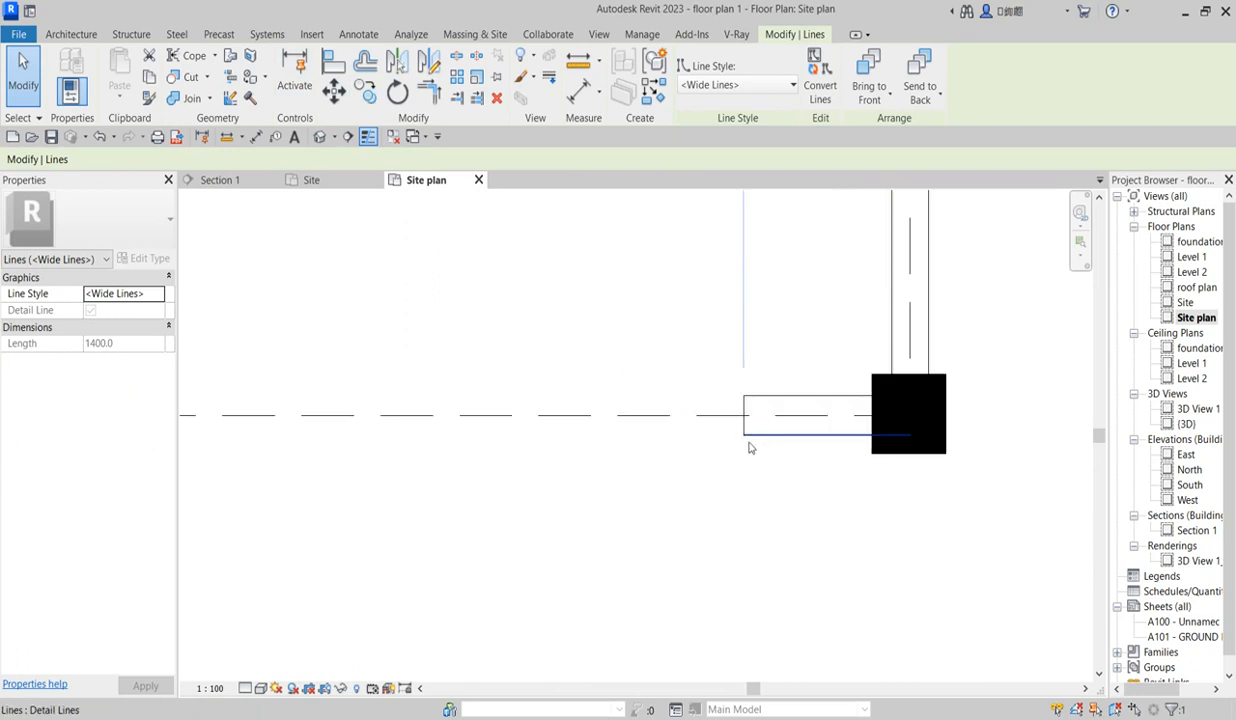
left_click(744, 416)
scroll(750, 428, "down", 2)
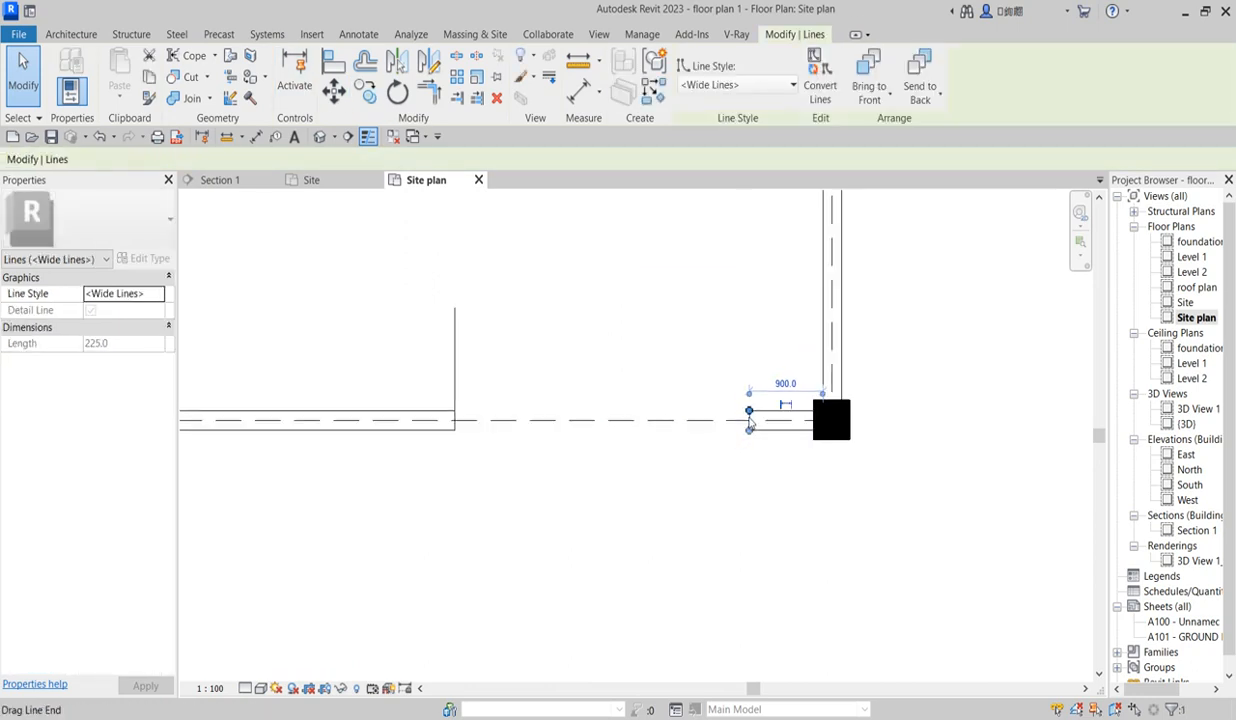
left_click_drag(752, 418, 749, 307)
left_click(600, 368)
Lengthen both vertical lines at the gate gap upward to 2000, with their tops level
scroll(648, 430, "up", 3)
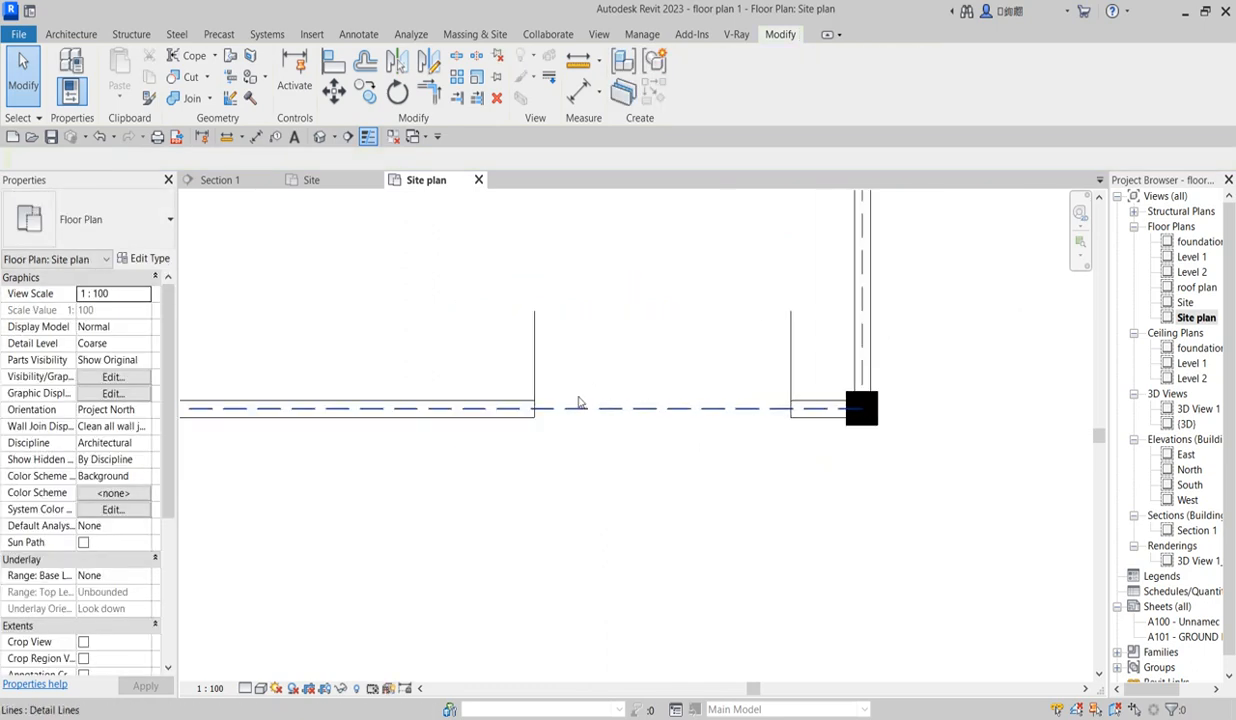
scroll(549, 400, "down", 4)
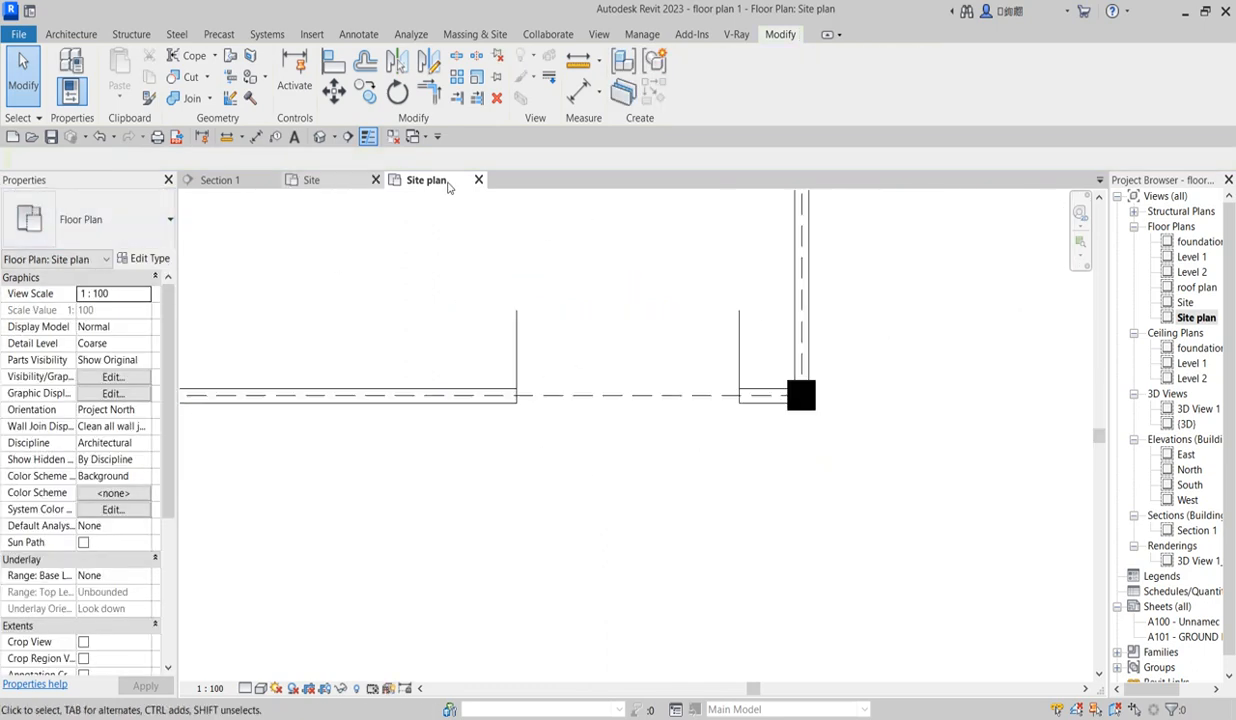
scroll(873, 350, "up", 3)
scroll(637, 416, "down", 5)
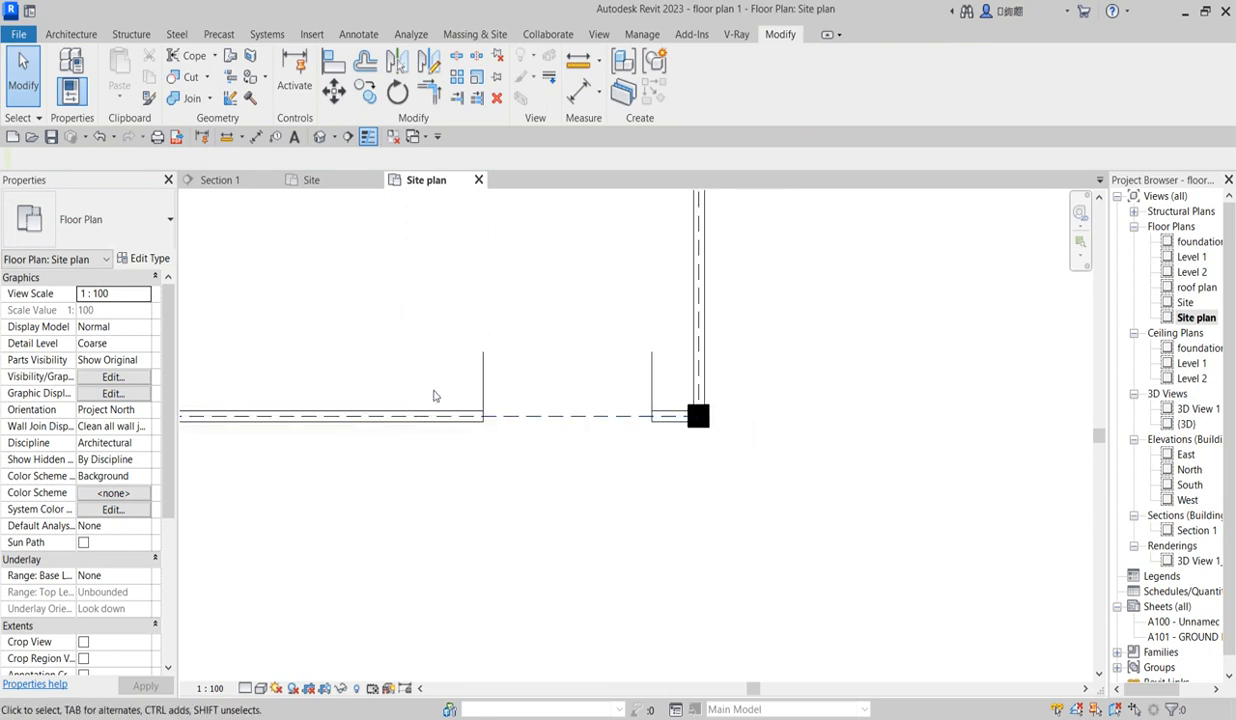
left_click(483, 360)
left_click_drag(483, 353, 484, 322)
left_click(651, 377)
left_click_drag(652, 354, 656, 335)
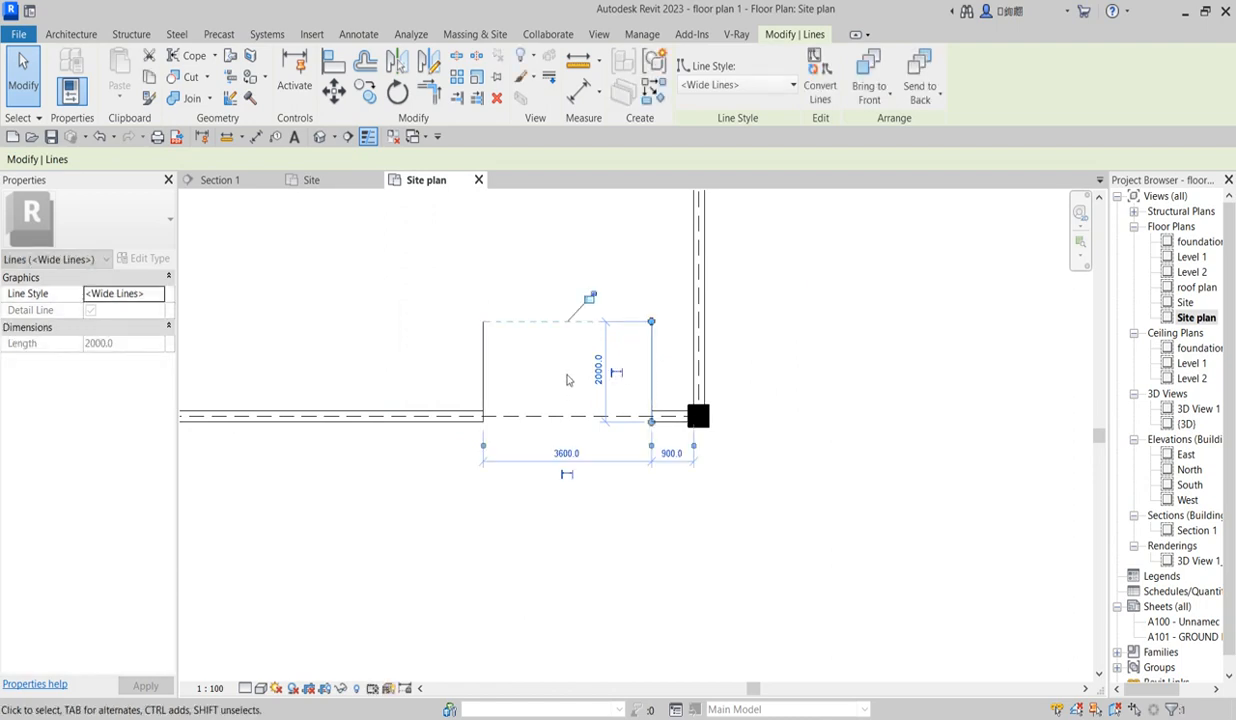
left_click(567, 375)
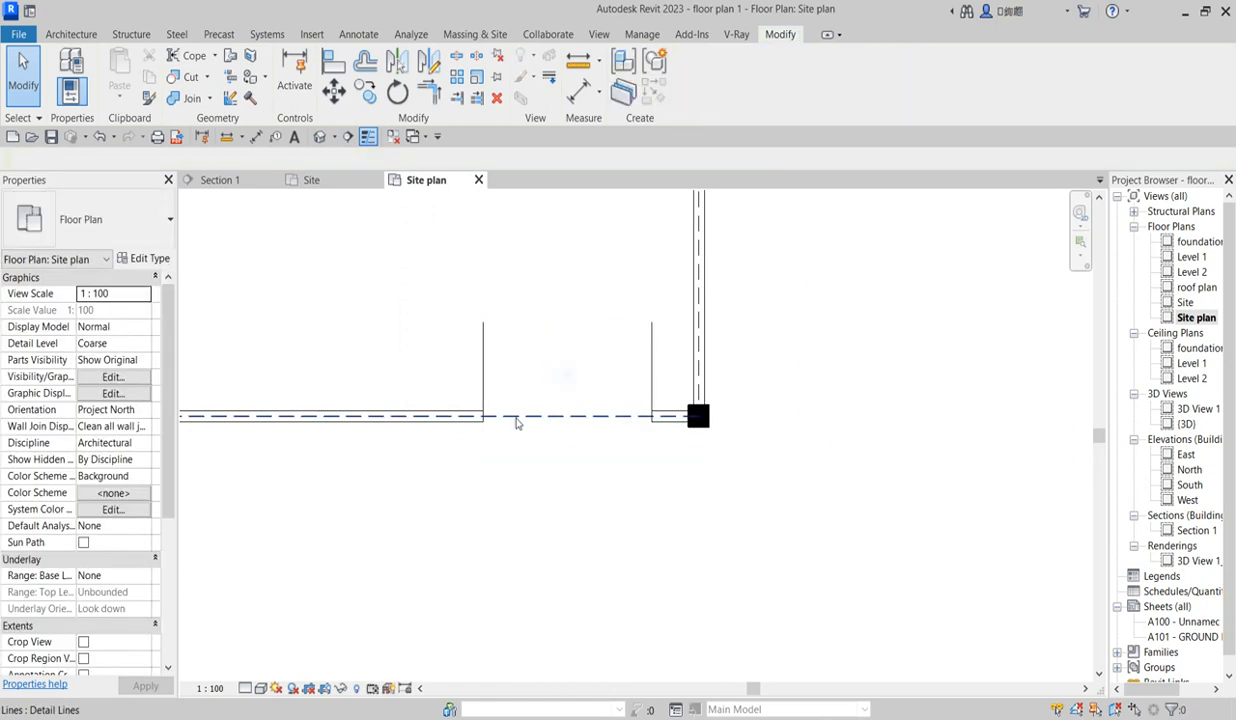
Draw two gate swing arcs from one centreline point, to the left vertical's top and, with radius about 1400, to the right vertical
left_click(483, 350)
left_click(655, 98)
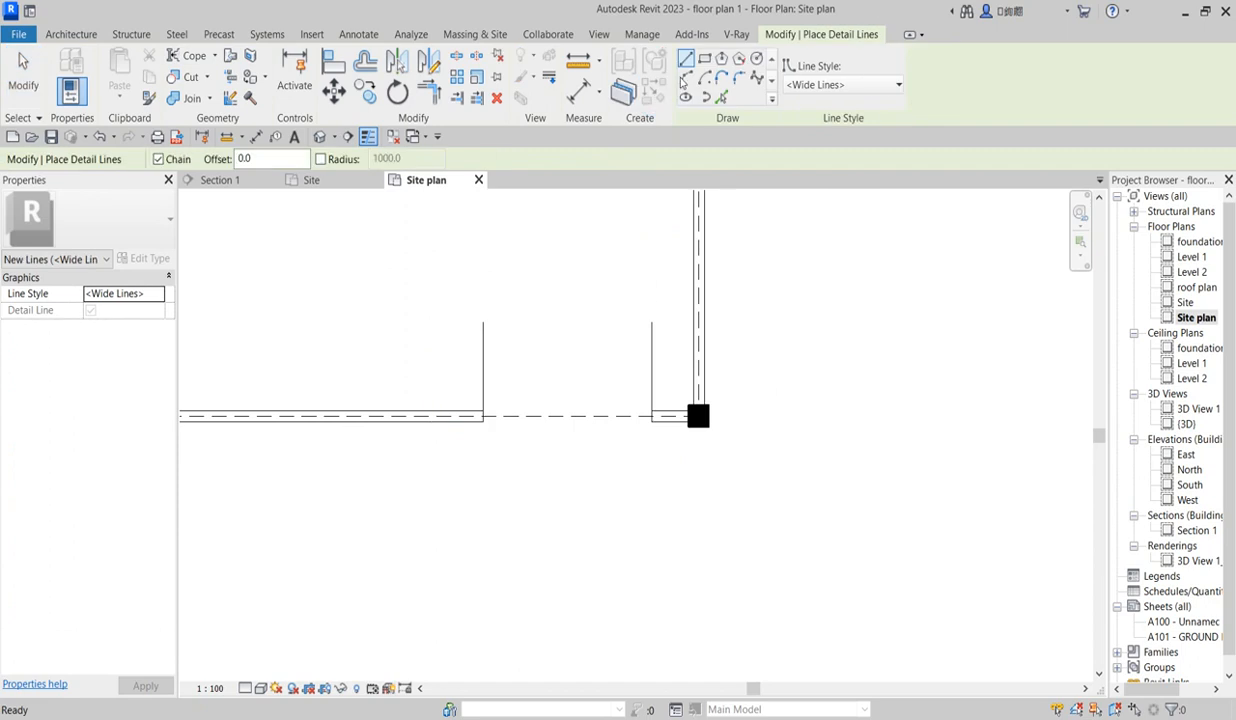
left_click(688, 80)
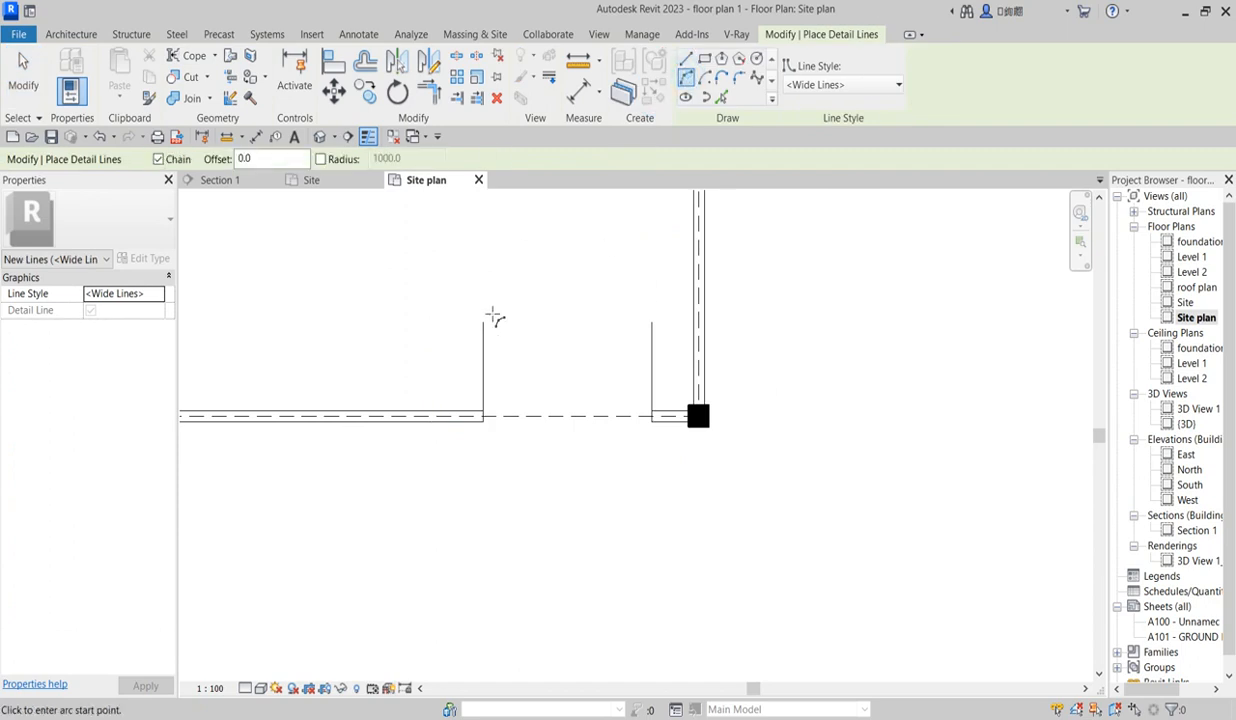
left_click(594, 425)
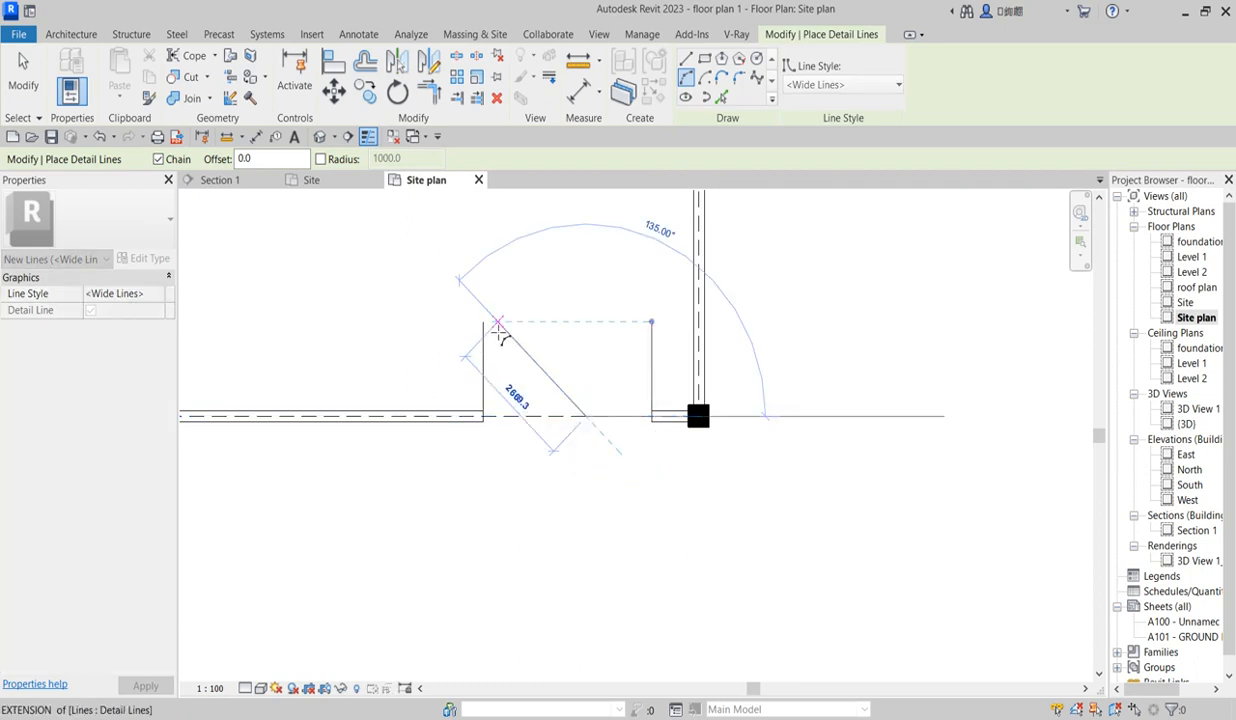
left_click(486, 325)
left_click(556, 363)
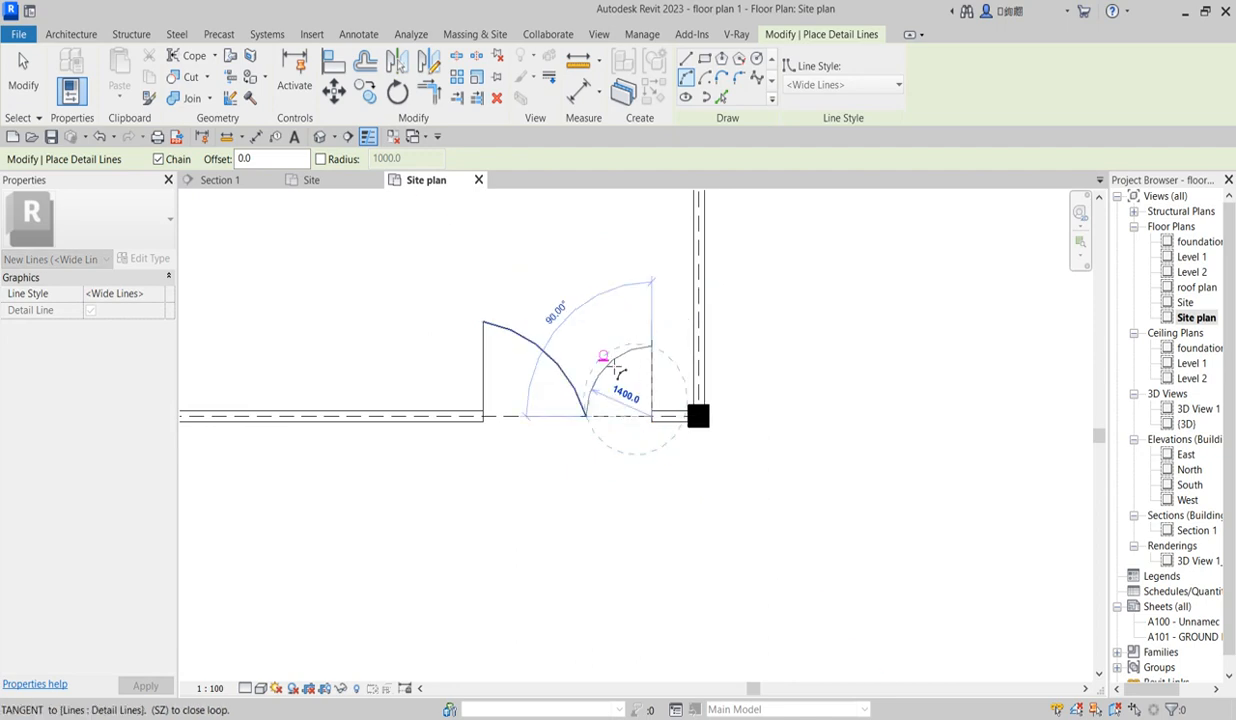
left_click(650, 348)
key("Escape")
key("Escape")
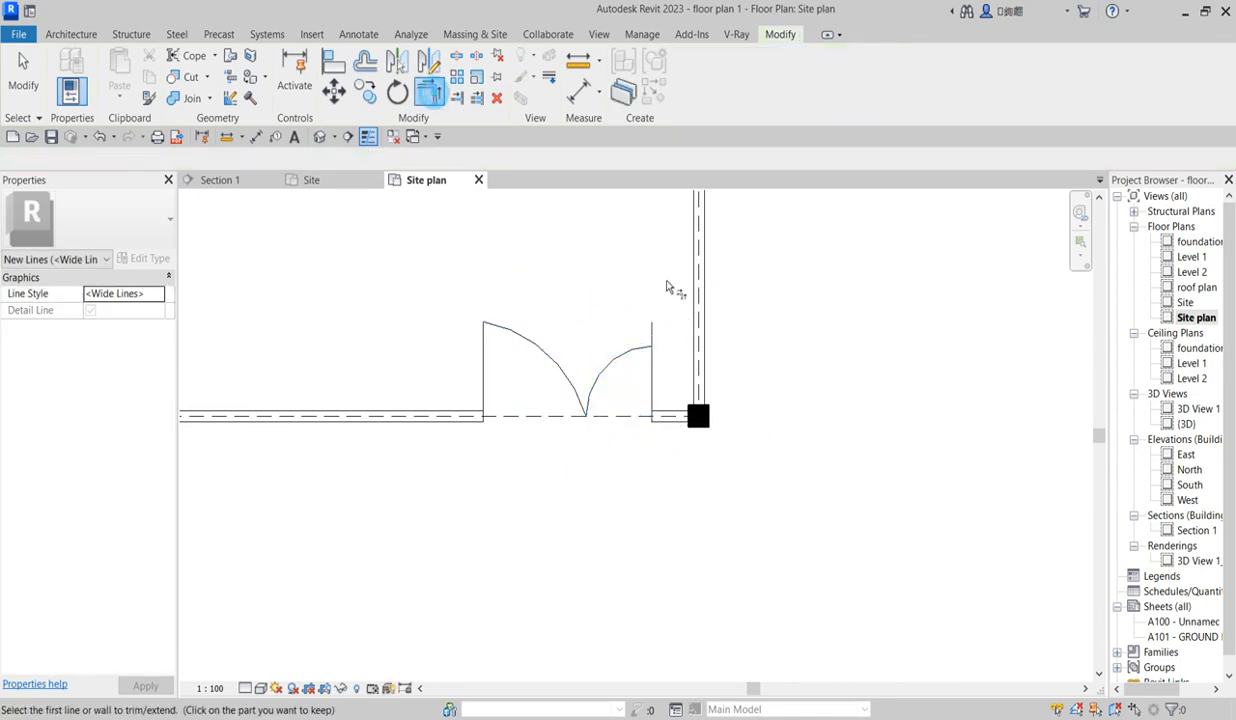
Trim the gate's right-hand vertical line to a corner with the end of the smaller swing arc
left_click(630, 356)
left_click(651, 378)
scroll(615, 346, "down", 2)
right_click(597, 306)
left_click(638, 318)
Examine the finished double gate in relation to the plot boundary and the house
scroll(599, 440, "down", 5)
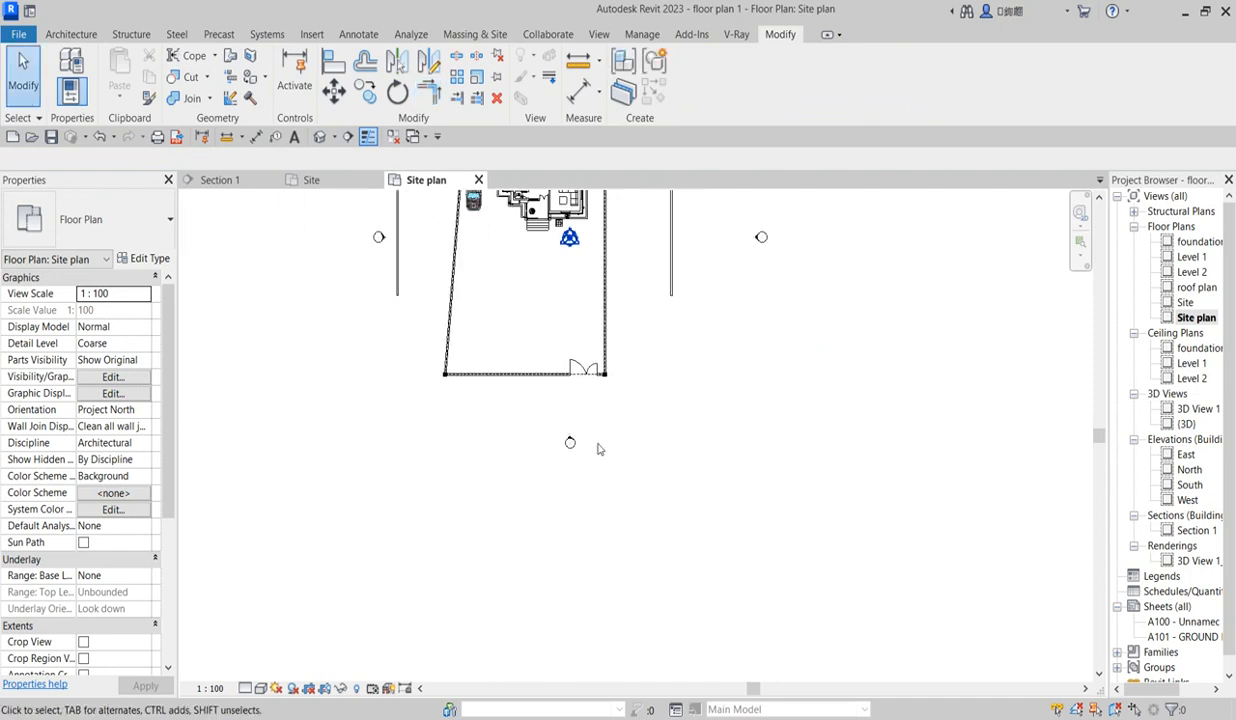
scroll(575, 410, "down", 3)
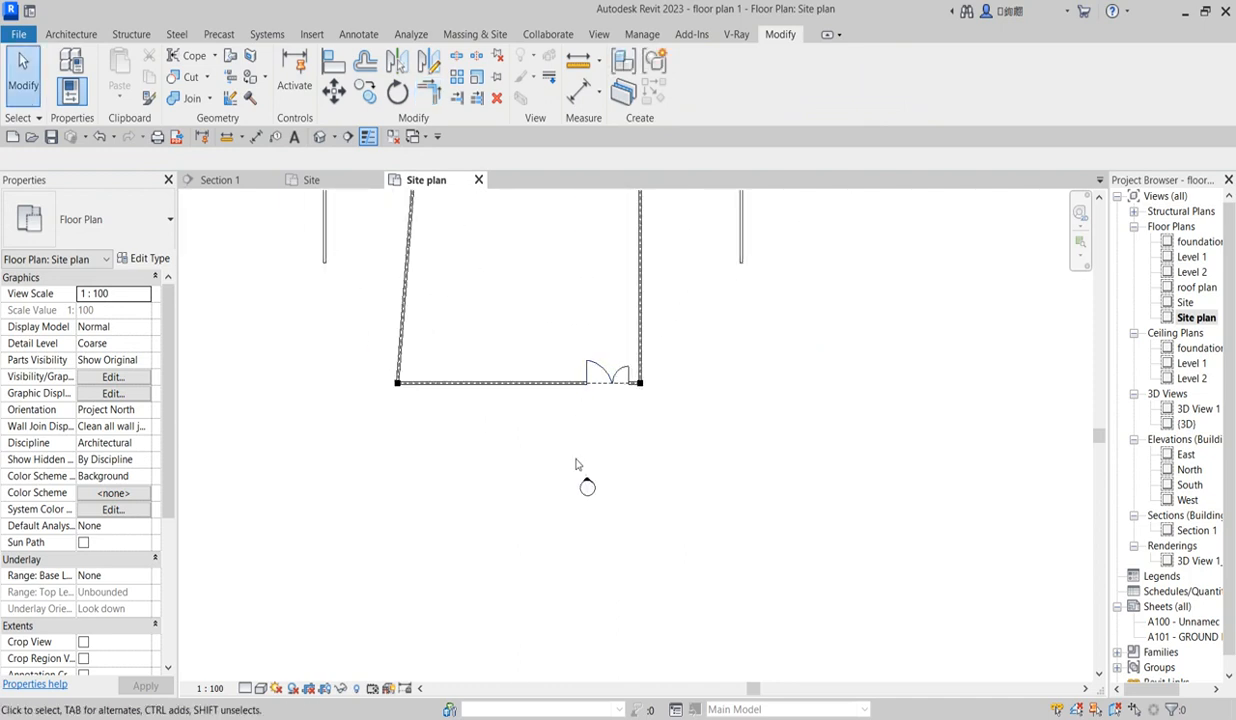
scroll(548, 416, "up", 2)
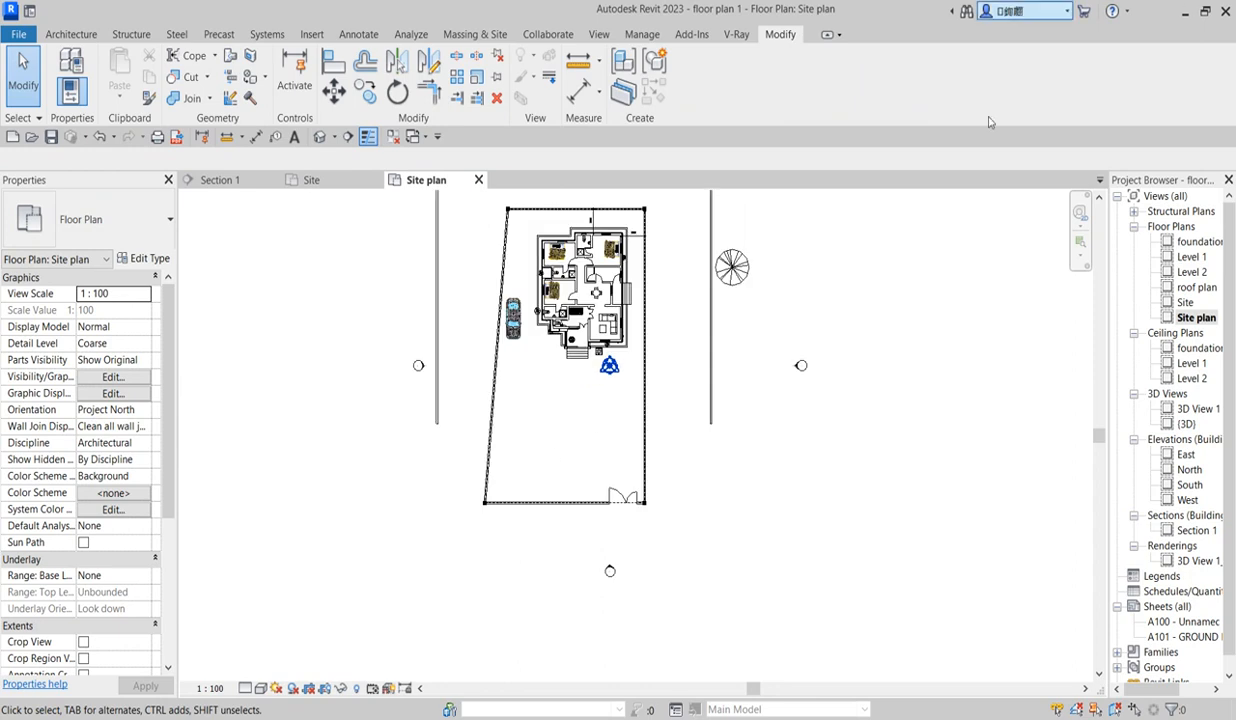
scroll(558, 410, "up", 2)
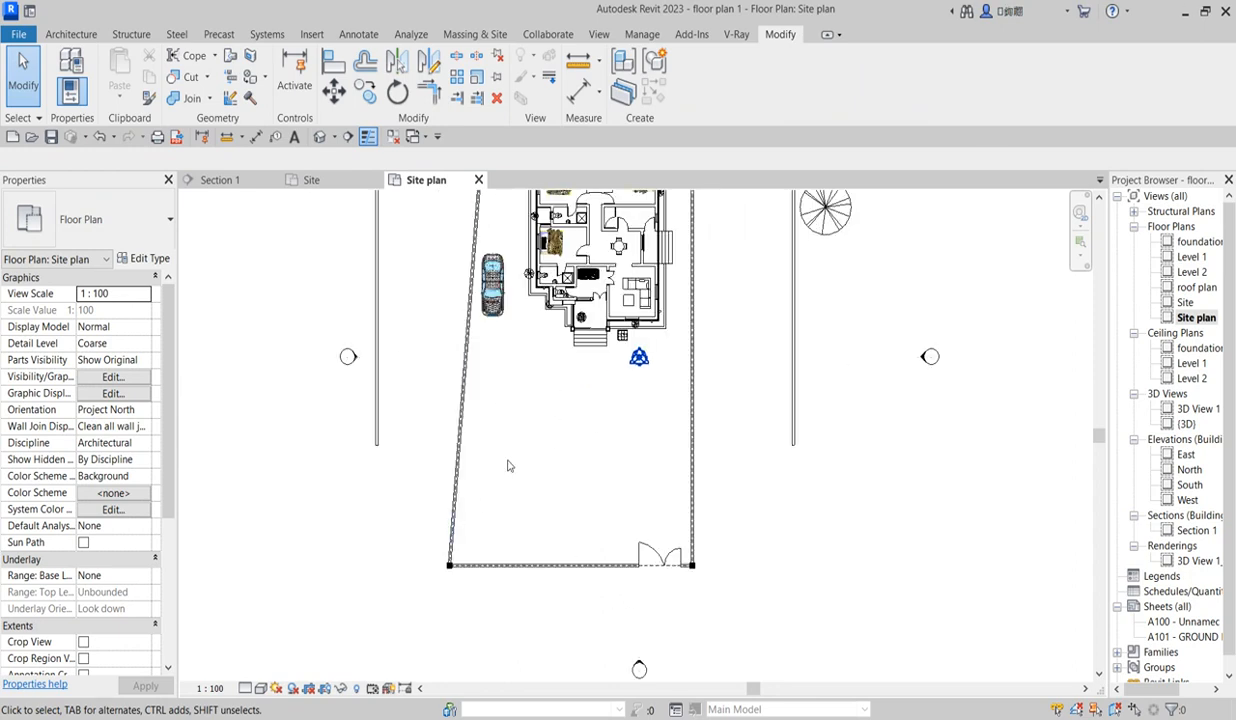
scroll(680, 545, "up", 2)
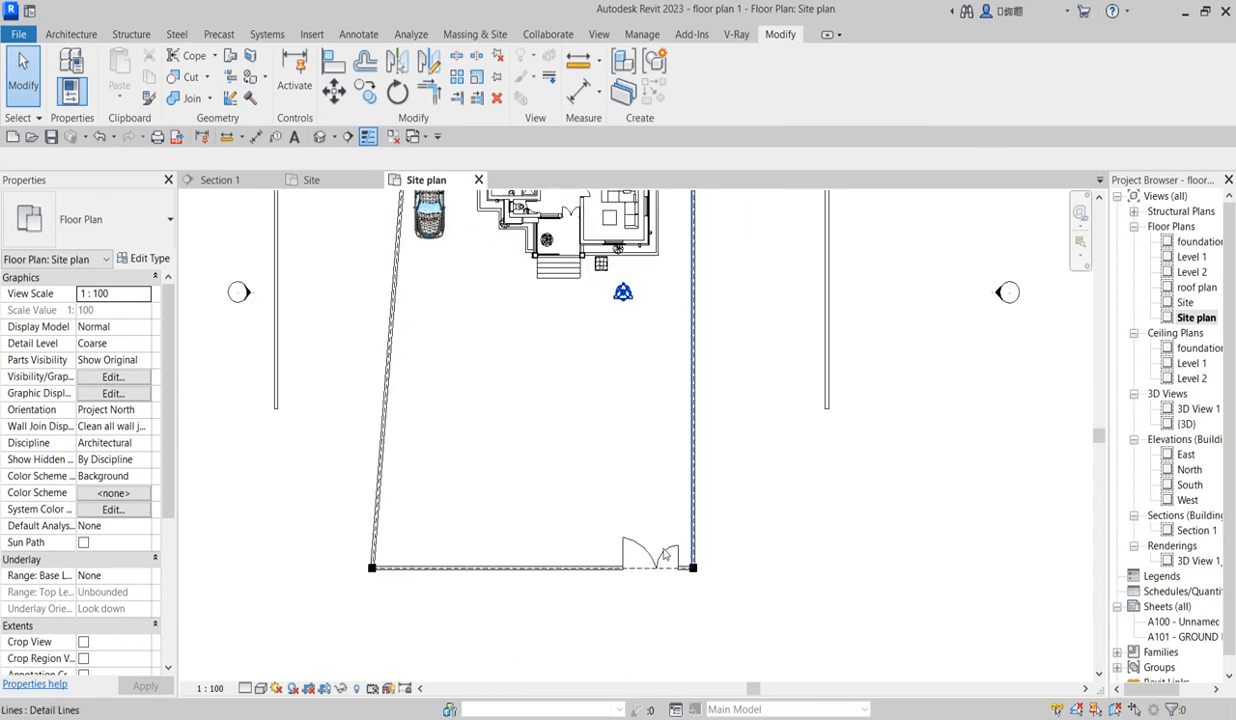
scroll(662, 508, "up", 1)
scroll(674, 520, "down", 4)
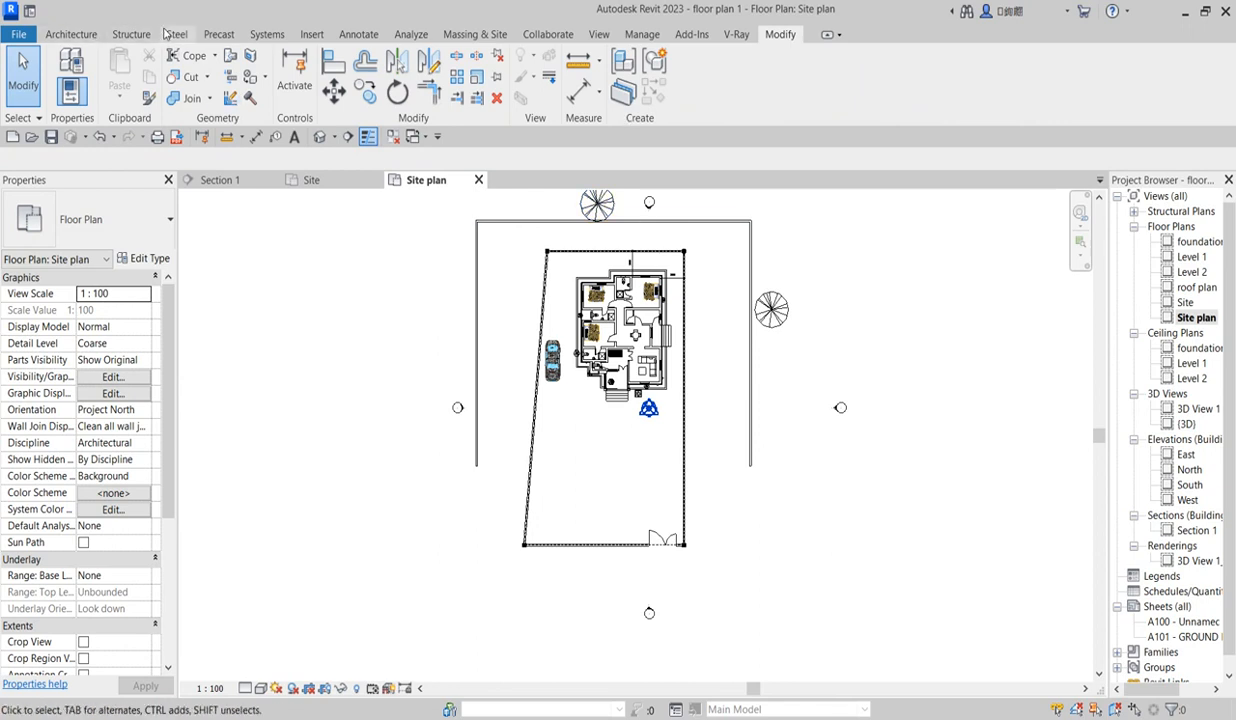
Start a filled region and pick boundary lines offset 700 inward from the plot's top, right and left edges
left_click(356, 35)
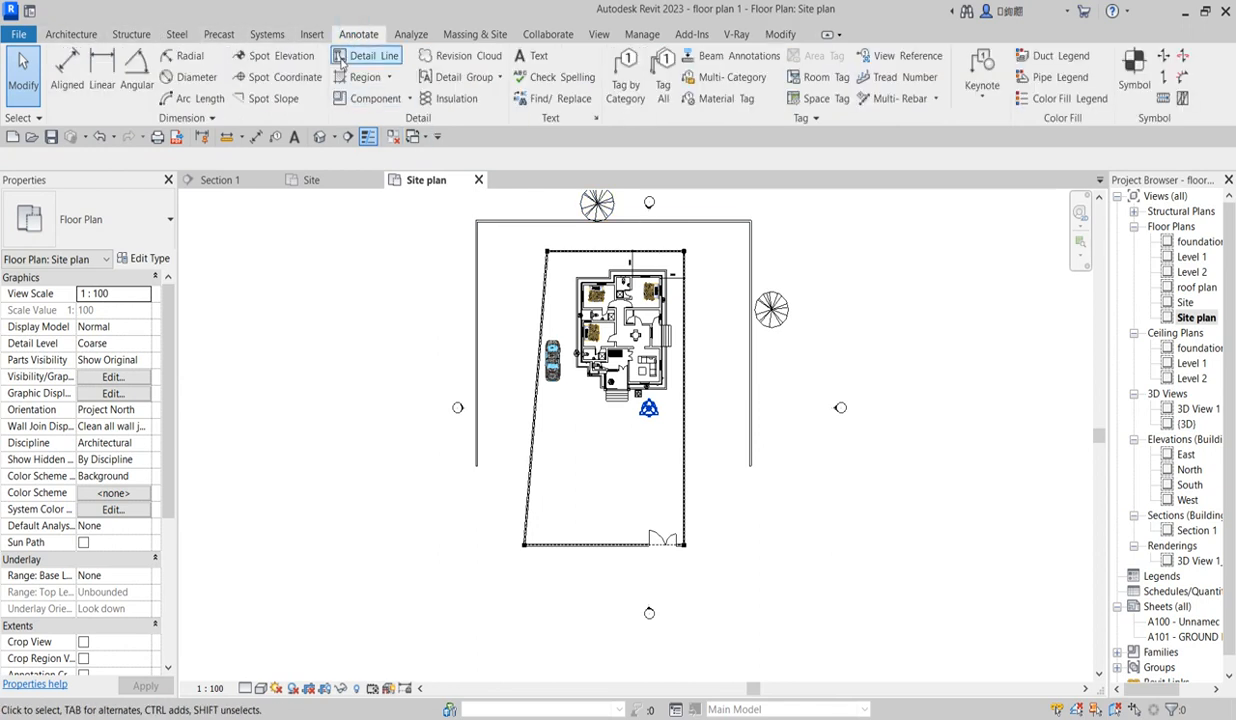
left_click(389, 77)
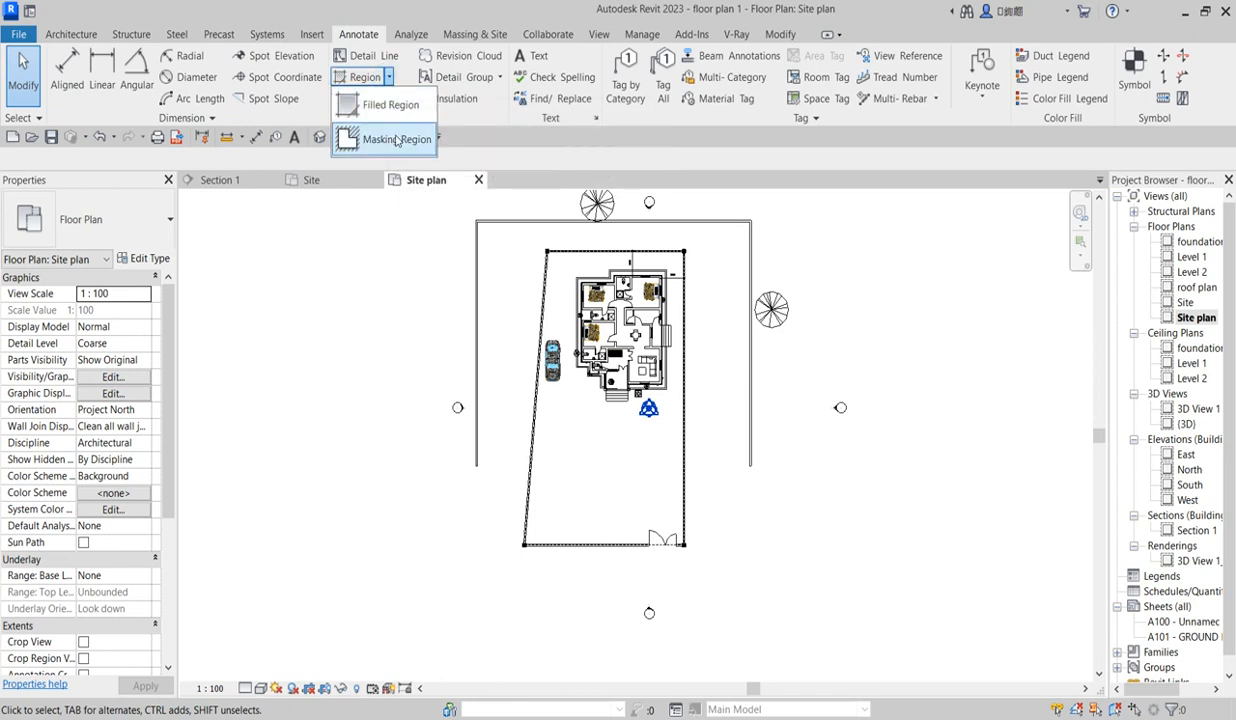
left_click(389, 106)
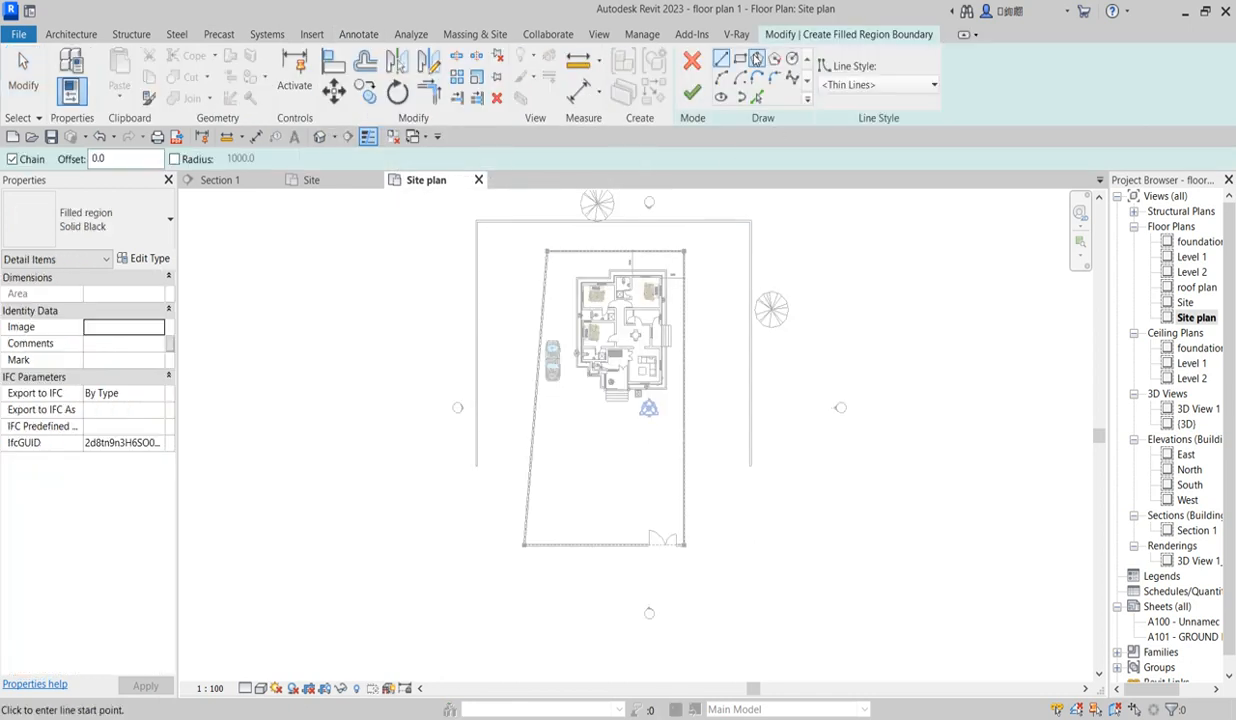
left_click(757, 97)
scroll(692, 227, "up", 2)
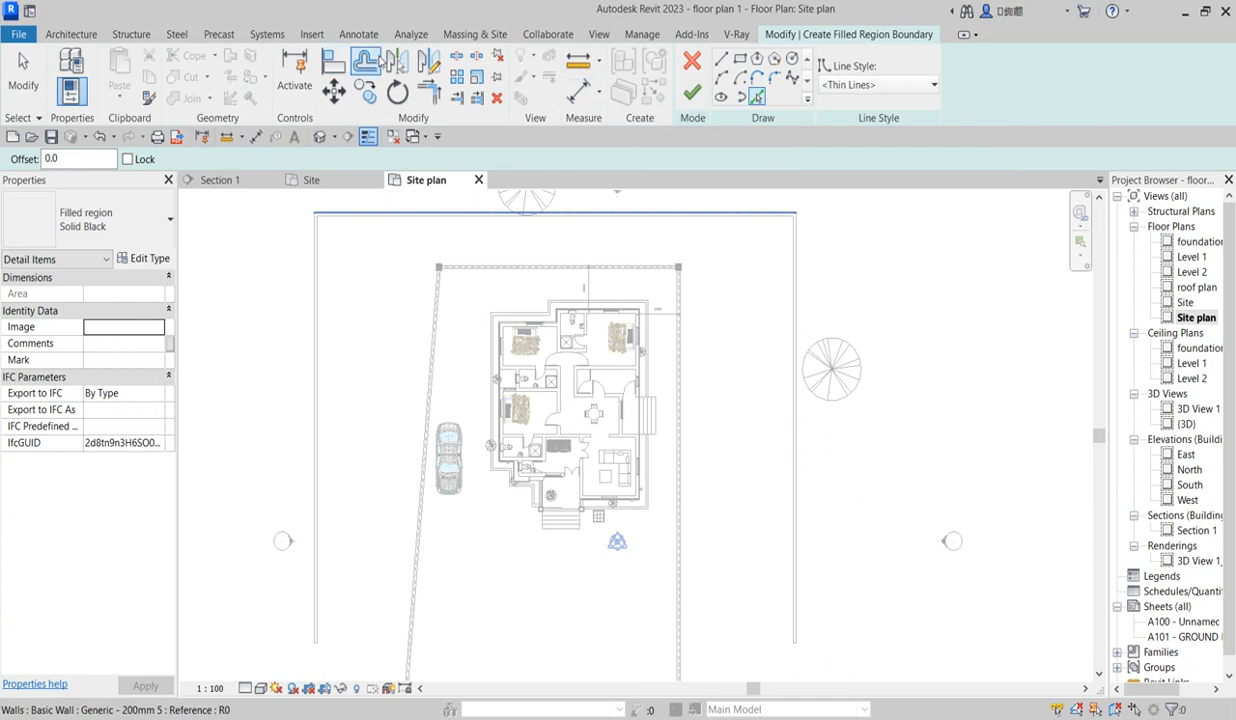
left_click(76, 162)
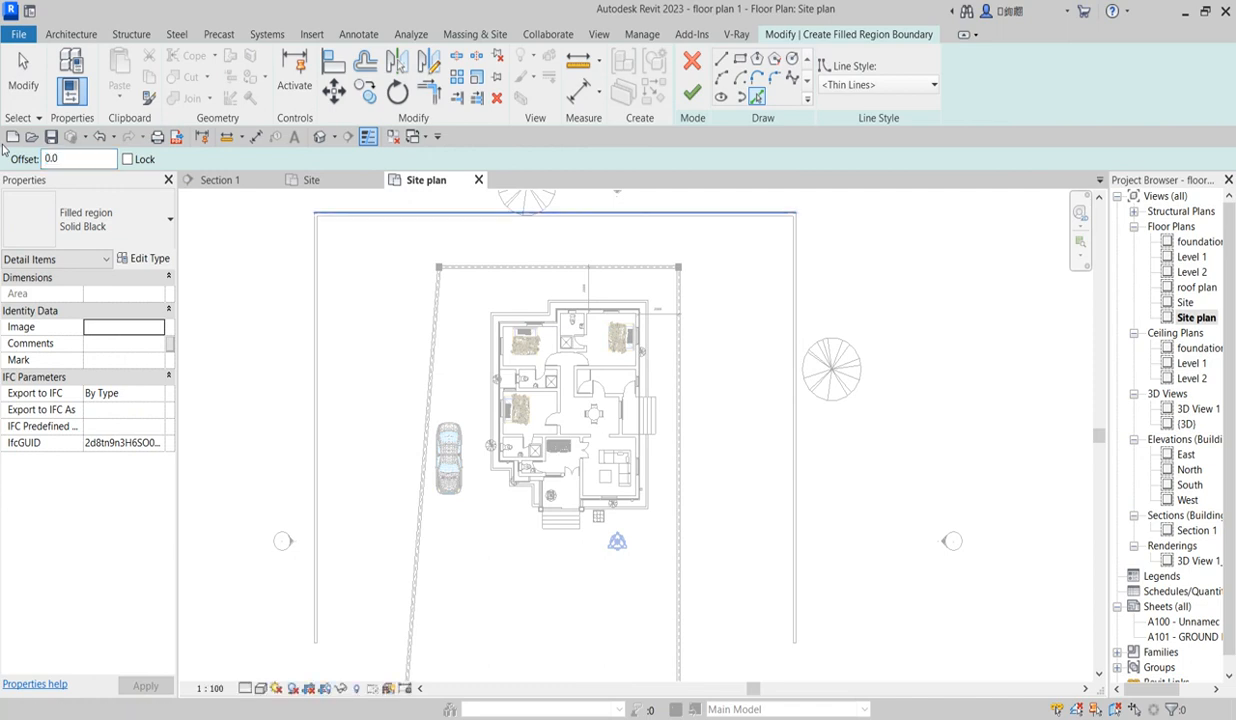
left_click(99, 160)
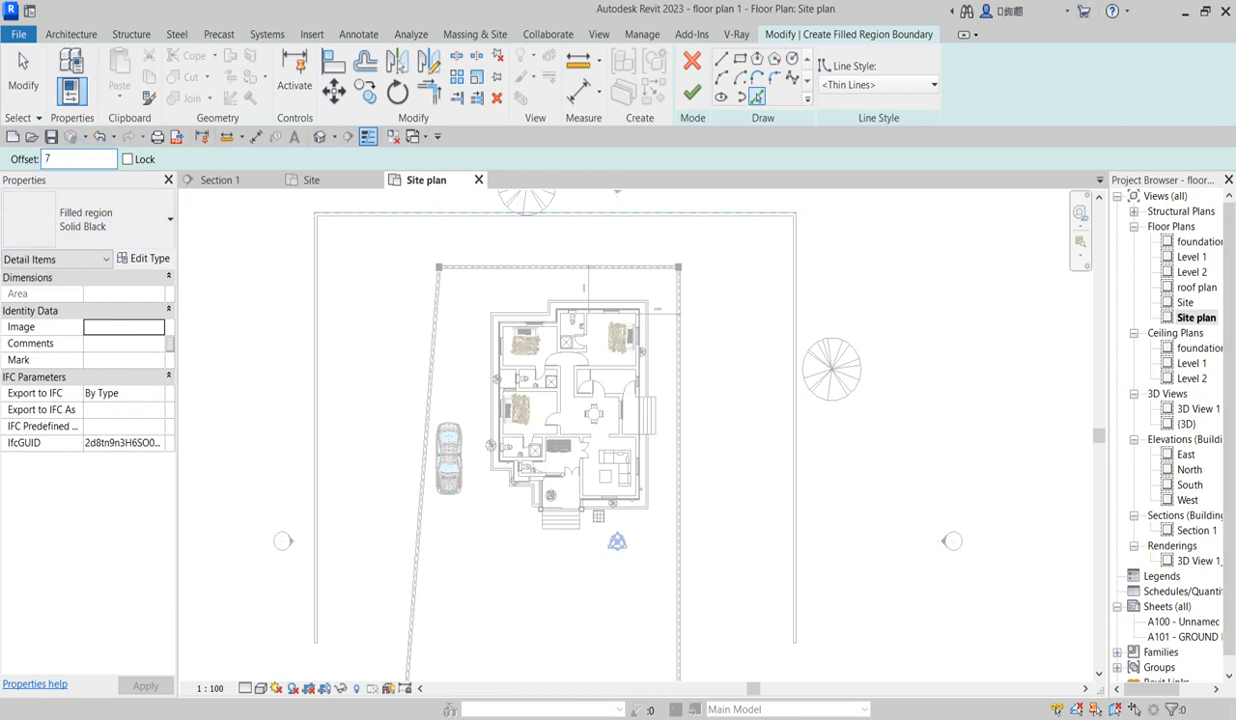
type("700")
scroll(690, 262, "up", 4)
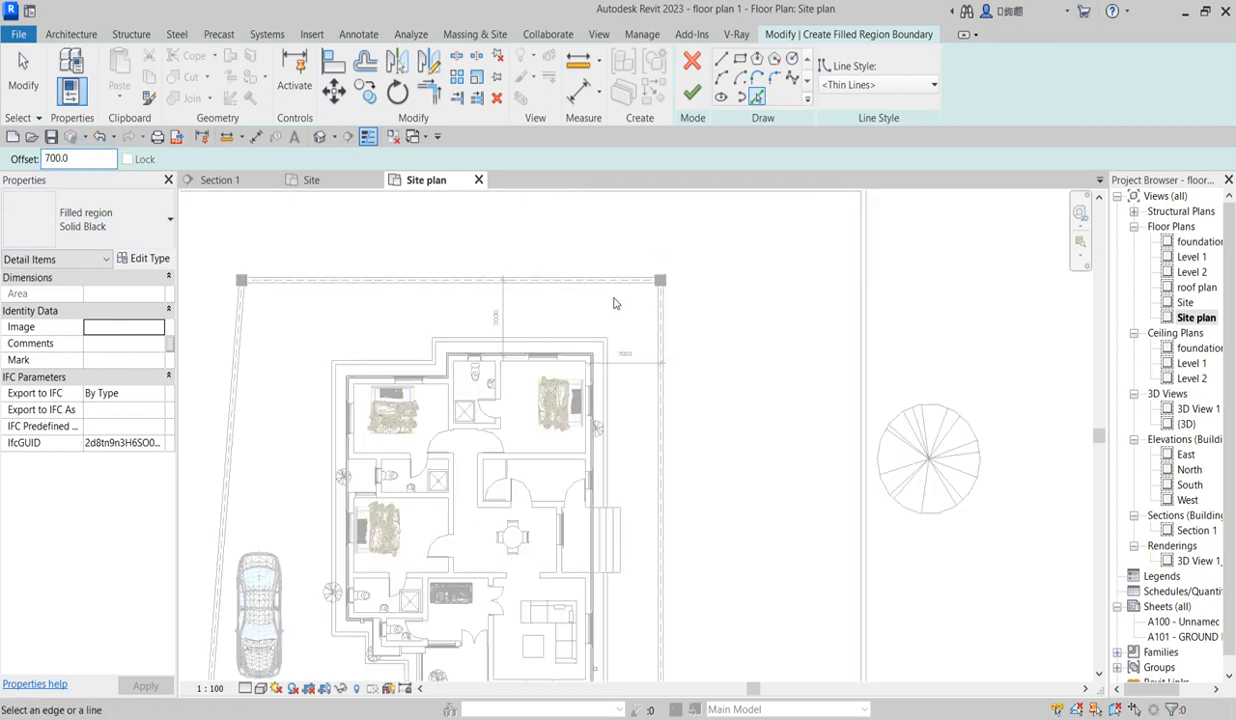
left_click(617, 284)
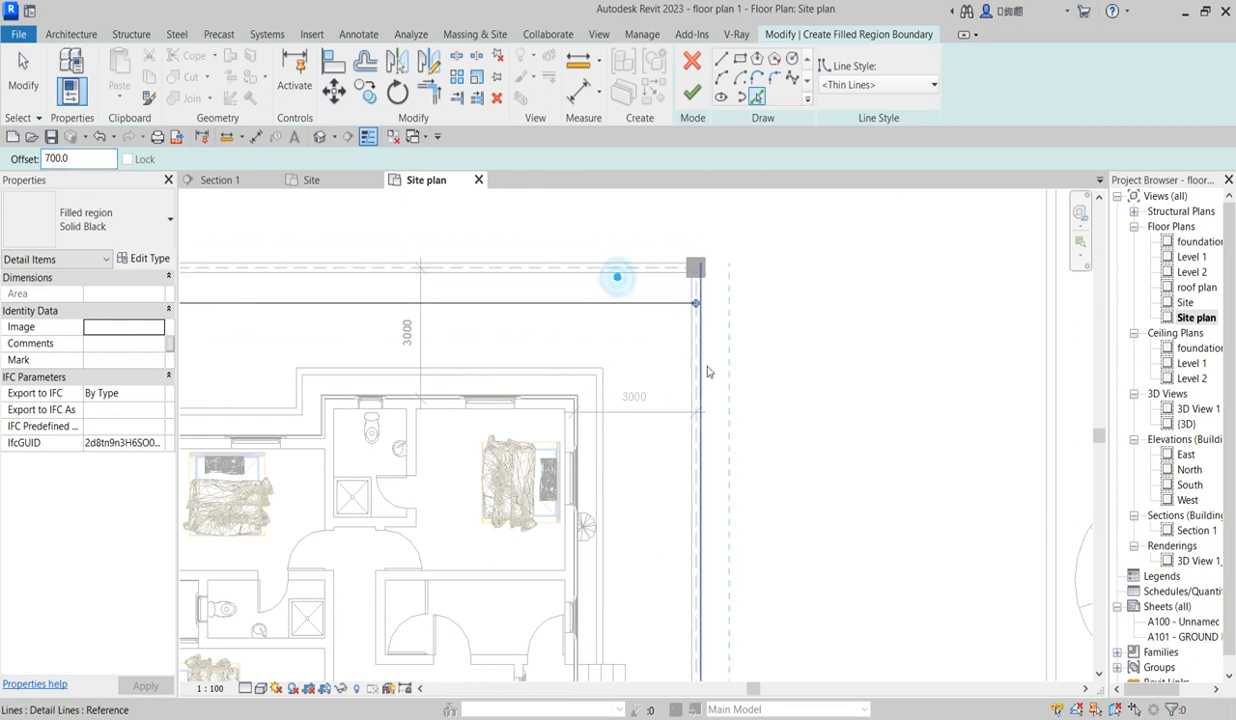
left_click(688, 375)
scroll(649, 299, "down", 2)
left_click(251, 349)
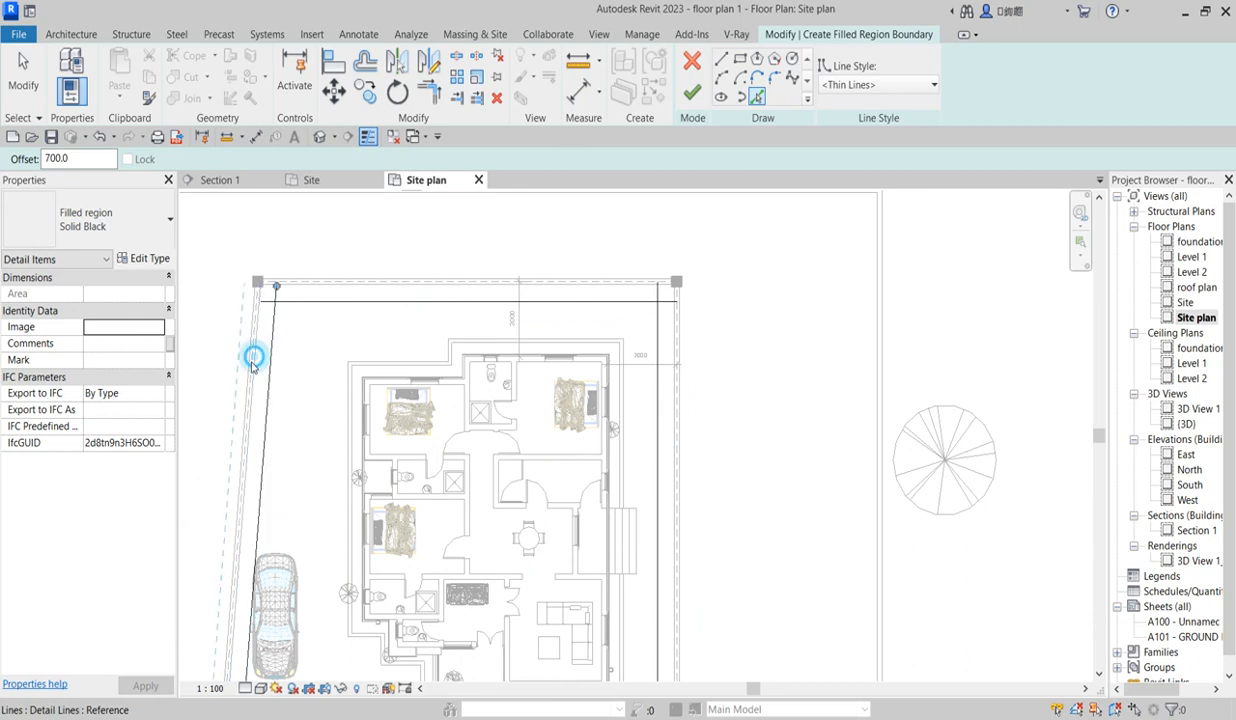
Add a region line offset 700 inward from the plot's bottom boundary, left of the gate
scroll(303, 288, "down", 3)
scroll(498, 350, "down", 1)
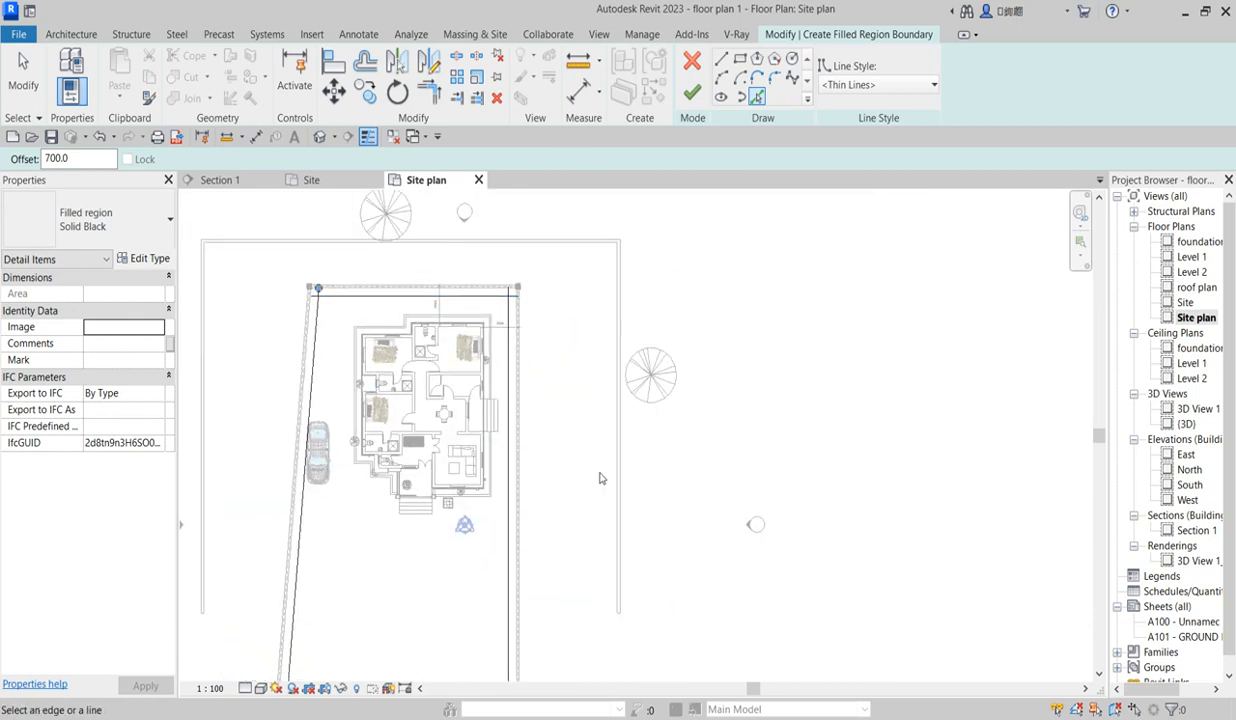
scroll(714, 600, "down", 2)
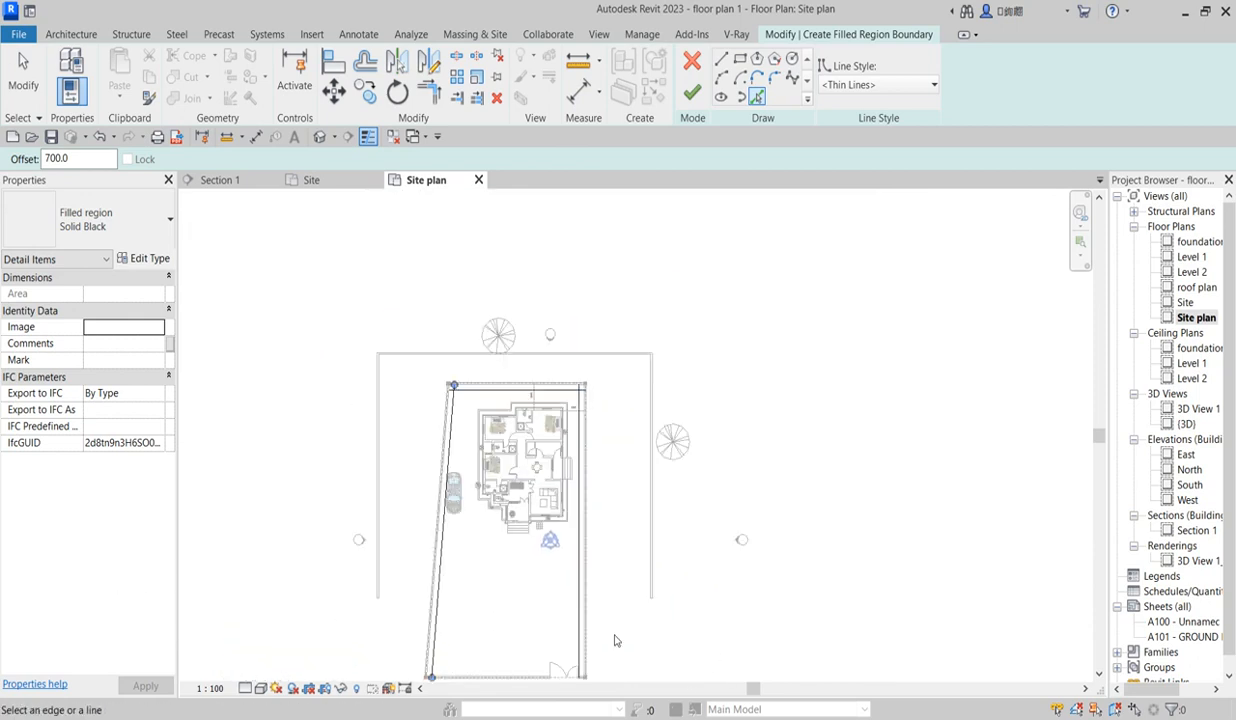
scroll(430, 665, "up", 6)
left_click(453, 557)
scroll(806, 557, "down", 1)
scroll(806, 557, "down", 2)
Set the offset to 0 and pick the plot's inner left and bottom boundary lines for the region
scroll(704, 436, "down", 2)
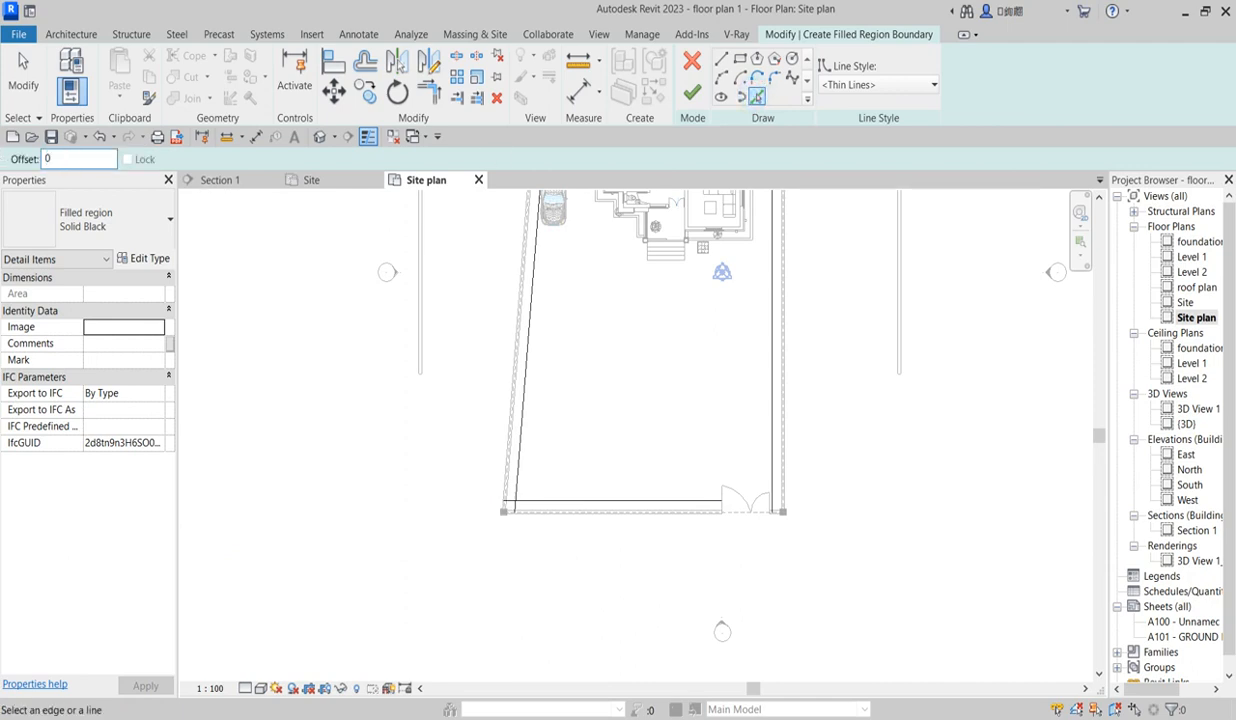
scroll(520, 304, "up", 2)
left_click(460, 302)
scroll(524, 304, "down", 2)
scroll(575, 519, "up", 2)
left_click(573, 506)
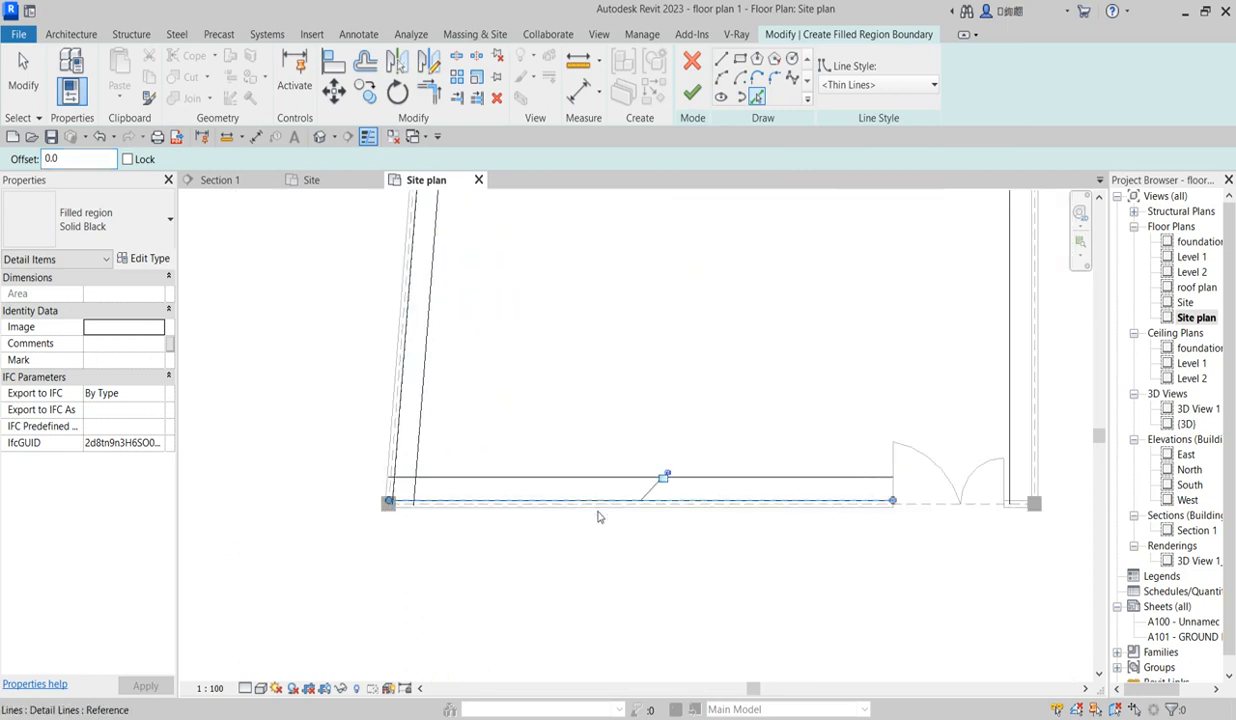
Pick the inner right boundary line, the short piece beside the gate and the inner top line for the region
left_click(1030, 447)
scroll(921, 601, "down", 2)
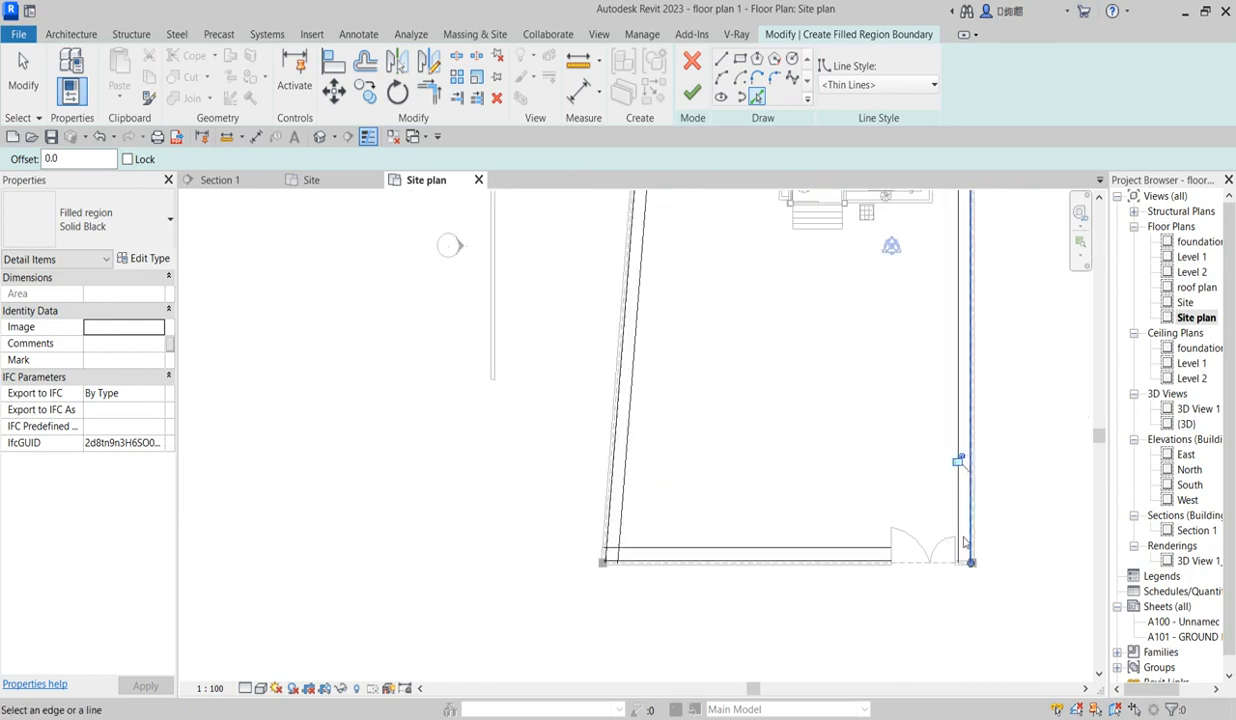
scroll(976, 598, "up", 3)
scroll(840, 670, "down", 4)
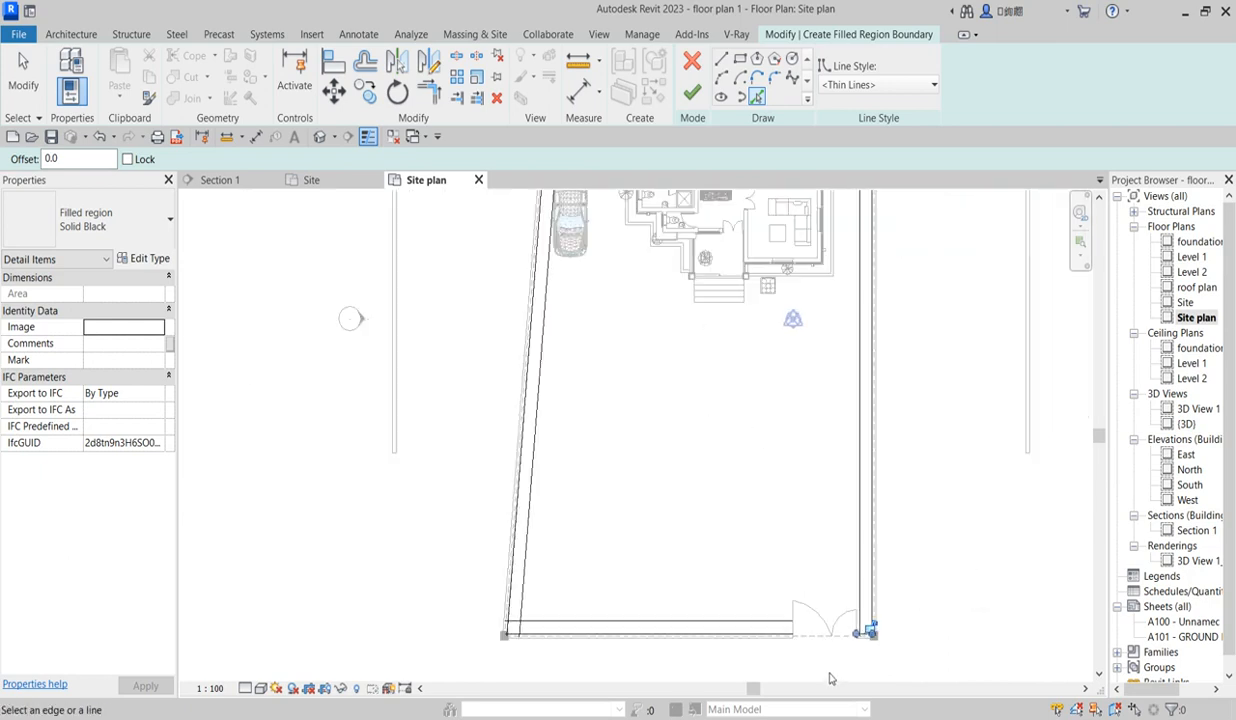
scroll(825, 326, "up", 2)
left_click(760, 316)
scroll(580, 317, "up", 2)
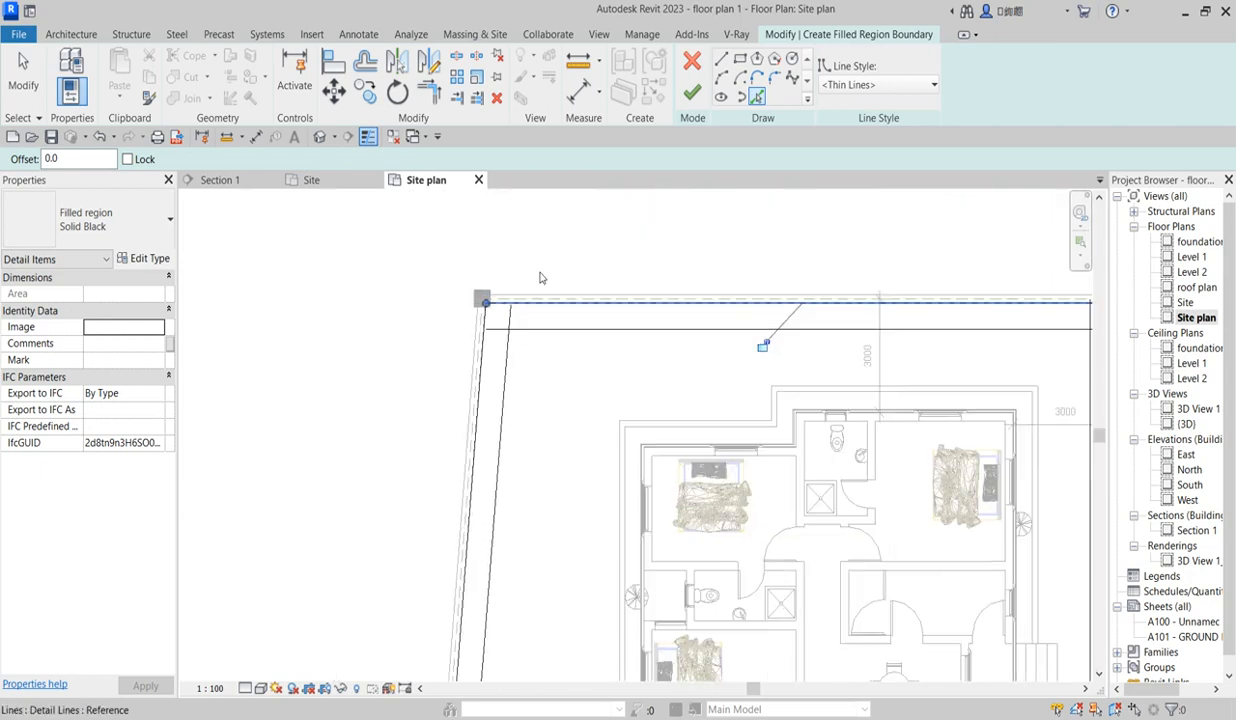
Trim the inner region lines to a corner at the plot's upper left, and both line pairs at its lower left
left_click(428, 90)
left_click(502, 353)
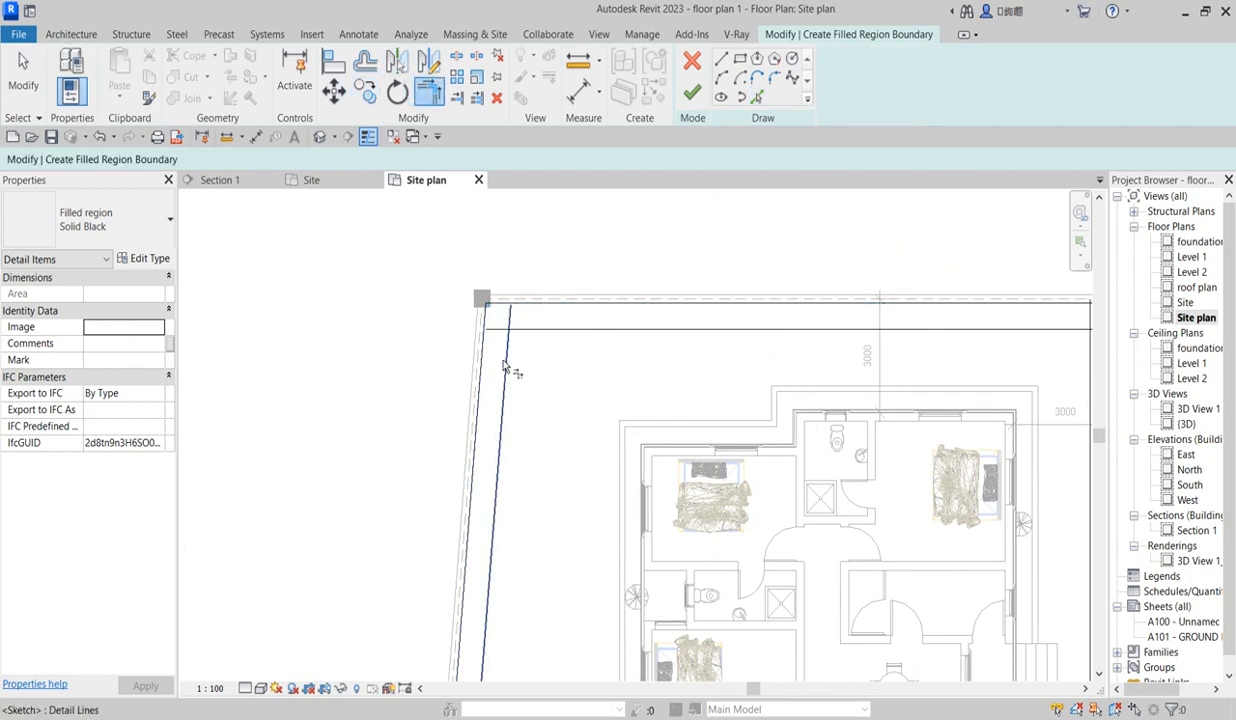
left_click(519, 328)
scroll(492, 334, "down", 4)
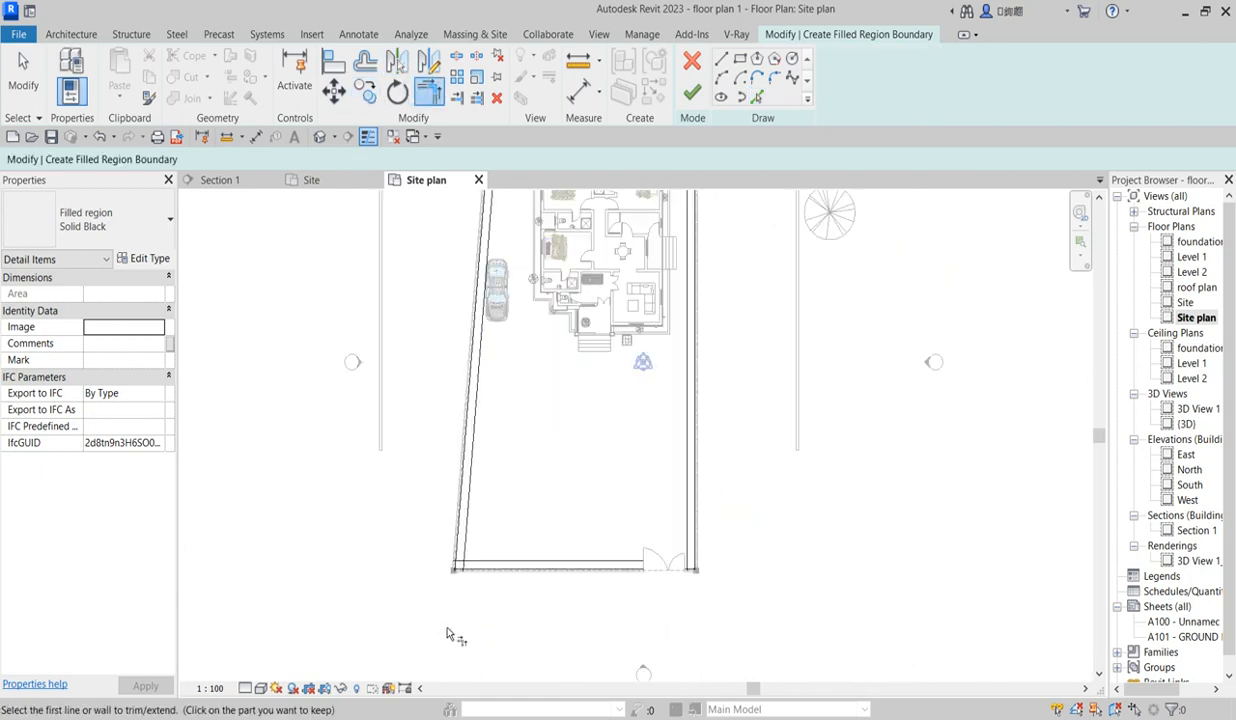
scroll(455, 630, "up", 4)
left_click(492, 516)
left_click(468, 472)
left_click(487, 541)
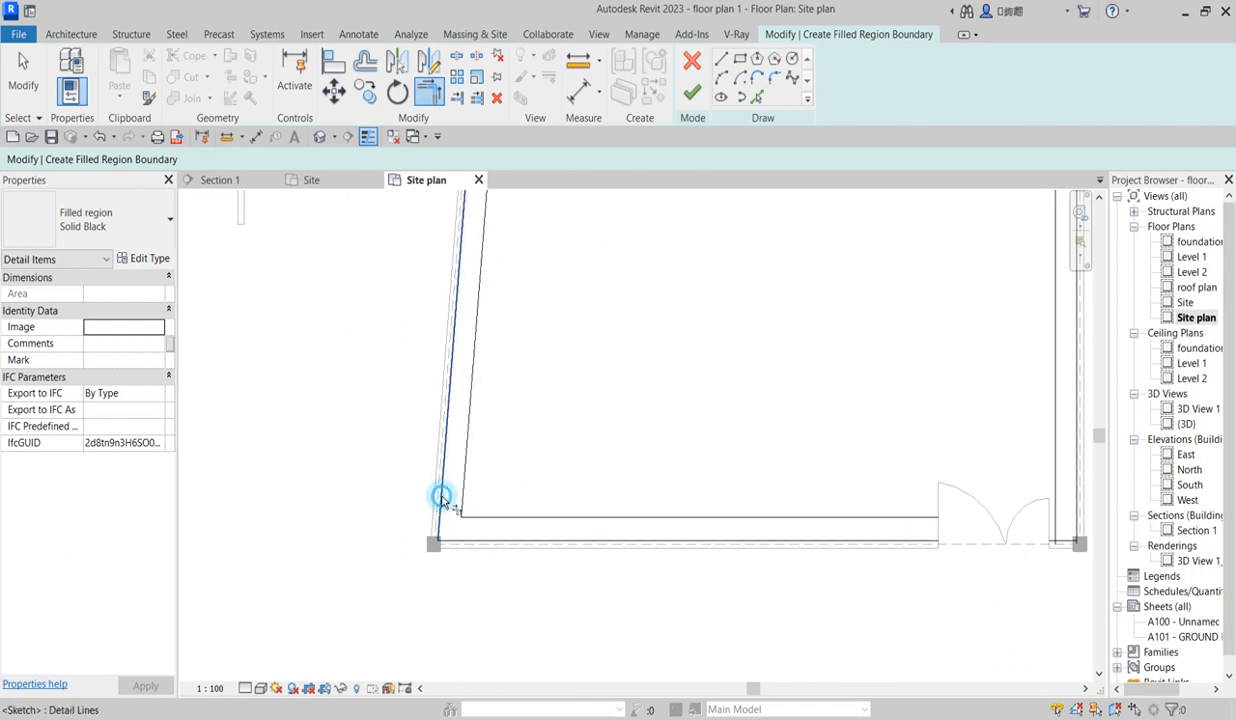
left_click(436, 499)
Close the region's lower-right end by trimming the short line beside the gate to the outer and inner right lines
scroll(441, 524, "down", 4)
scroll(752, 544, "up", 4)
scroll(585, 517, "up", 3)
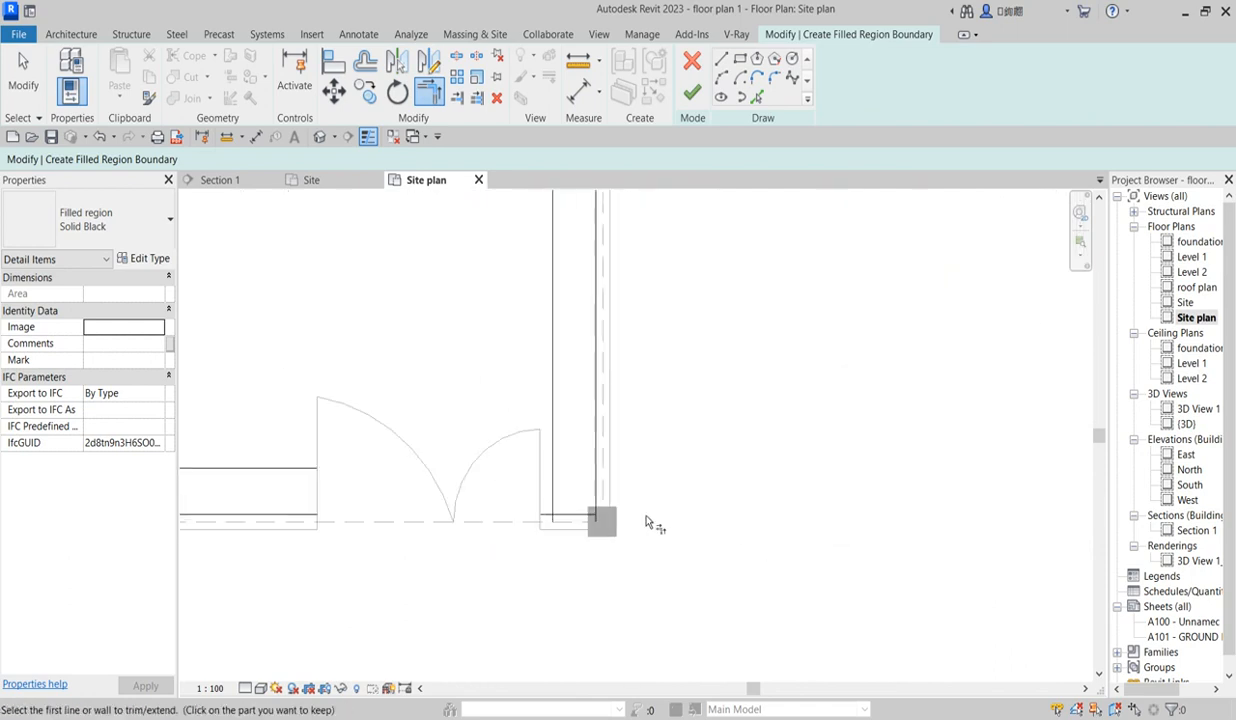
left_click(579, 508)
left_click(611, 470)
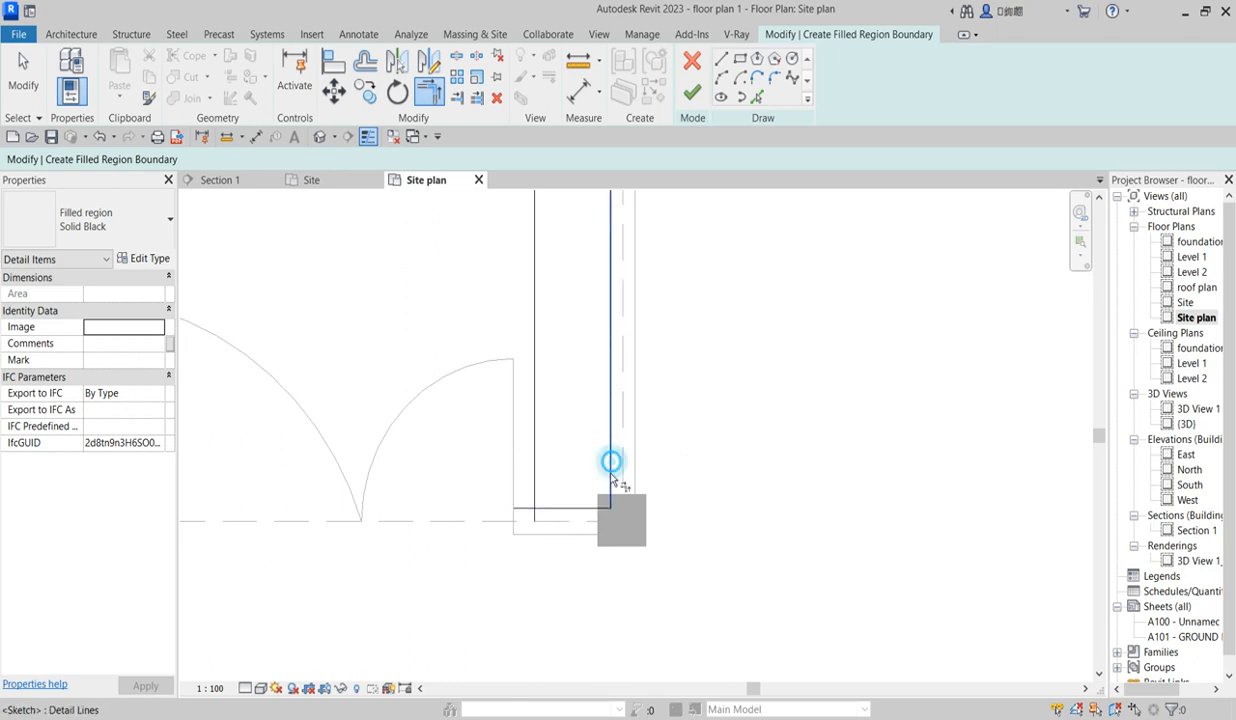
left_click(578, 505)
scroll(723, 543, "down", 6)
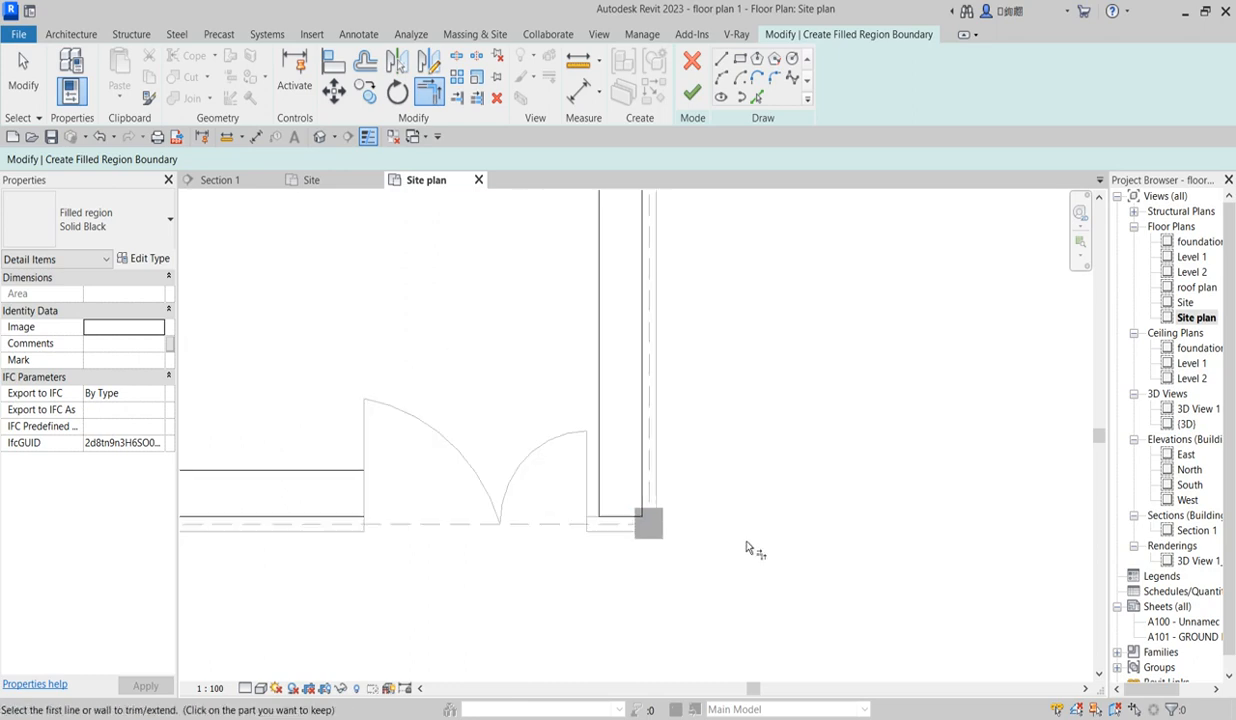
Trim the region's inner top and right lines to a corner at the plot's upper right
scroll(650, 320, "up", 4)
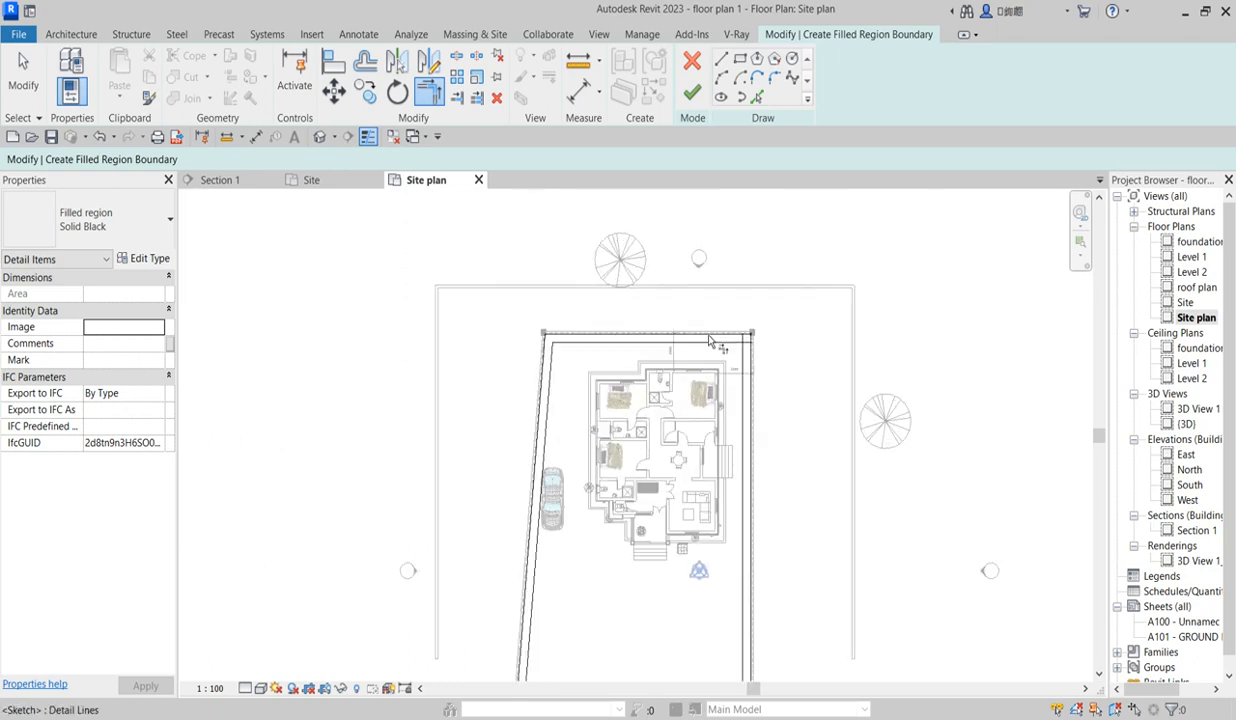
left_click(740, 350)
left_click(783, 378)
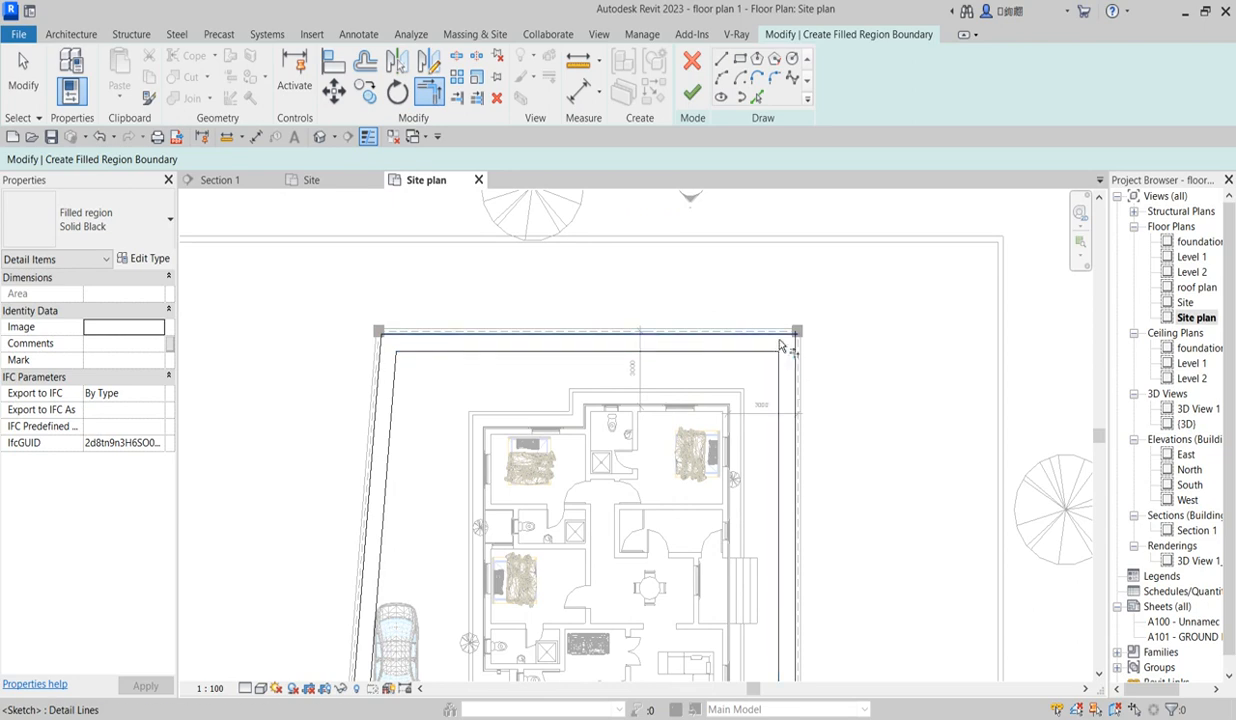
scroll(703, 316, "down", 2)
scroll(703, 316, "up", 2)
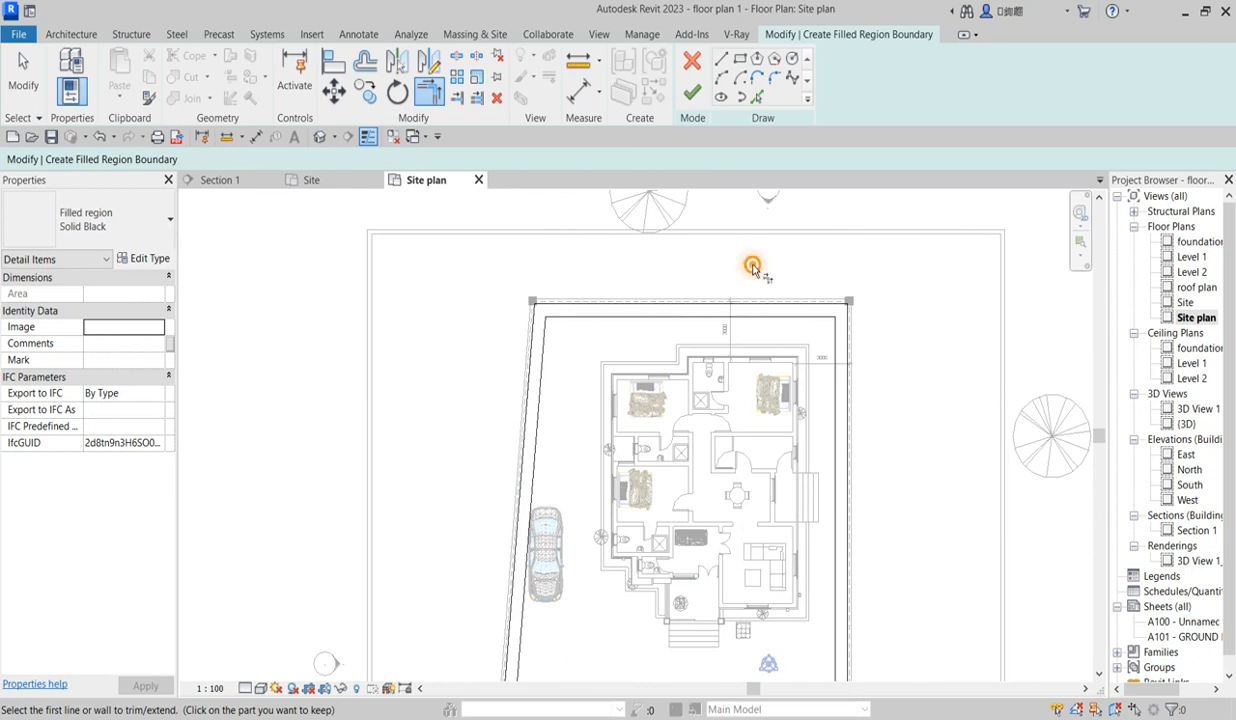
right_click(757, 271)
left_click(772, 272)
right_click(713, 266)
left_click(766, 275)
scroll(622, 385, "down", 3)
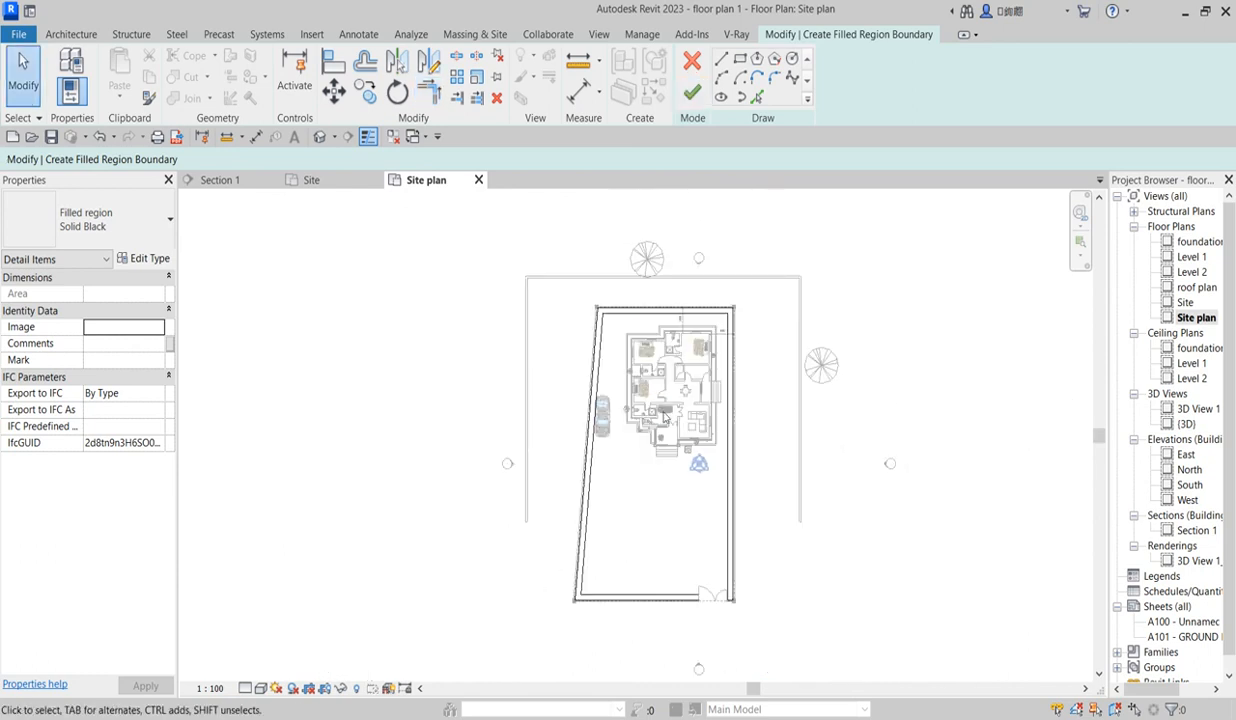
Close the region's open end at the gate's left edge with a short vertical line and finish the filled region
left_click(686, 98)
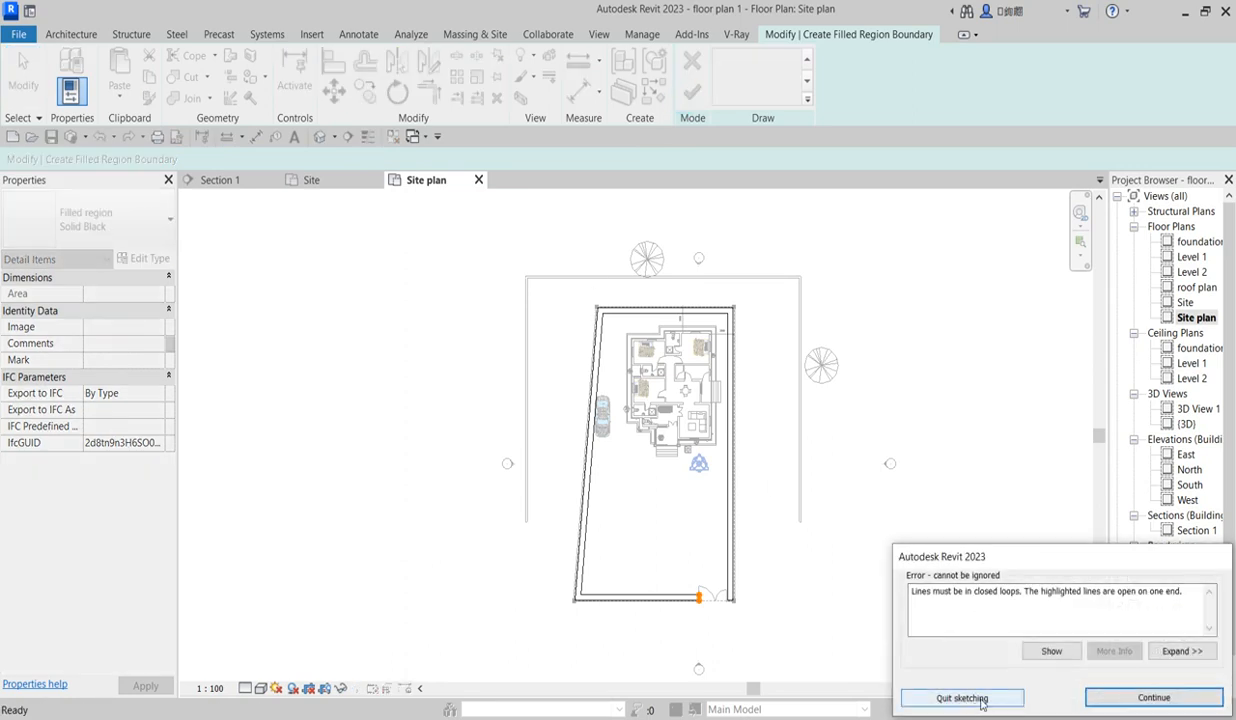
left_click(1152, 698)
scroll(665, 575, "up", 5)
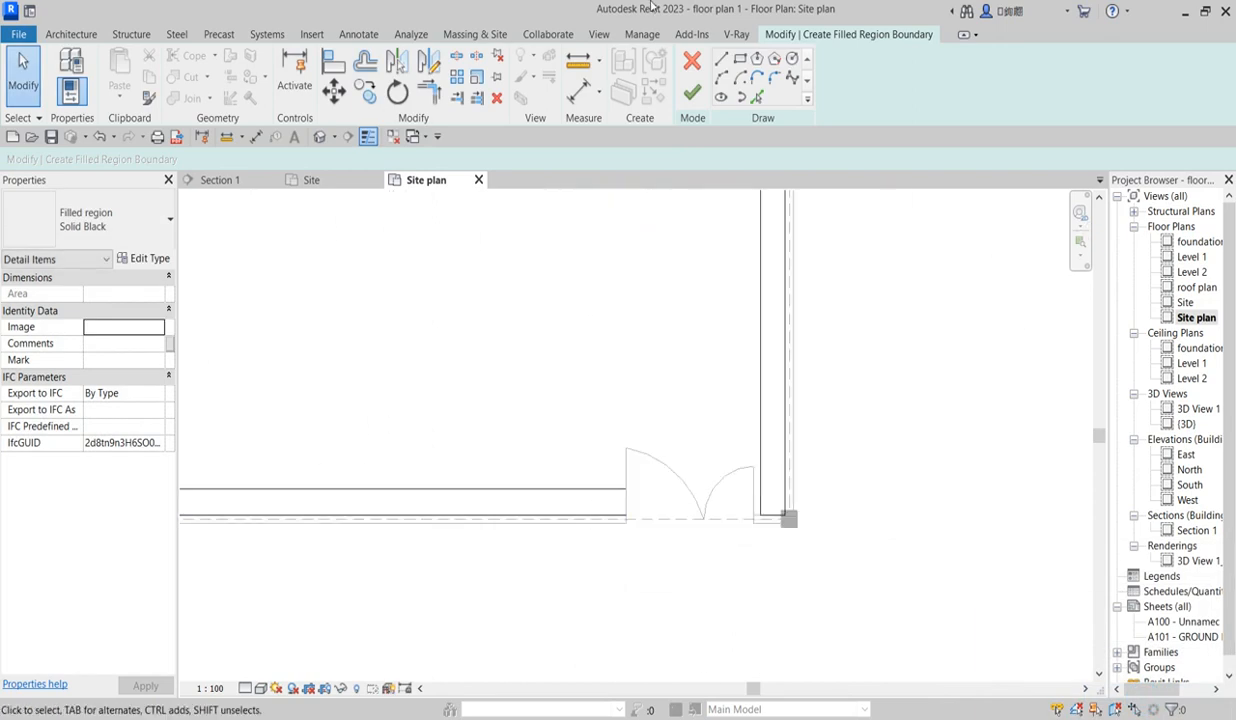
left_click(722, 59)
left_click(625, 487)
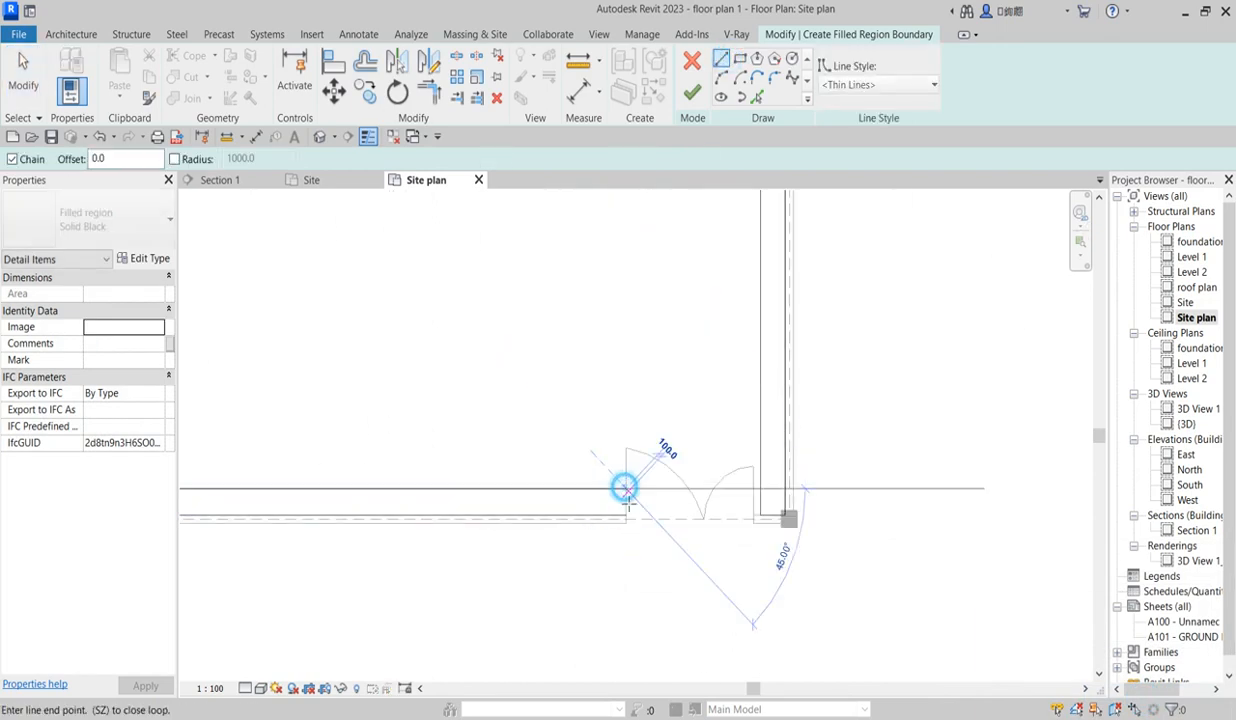
left_click(625, 516)
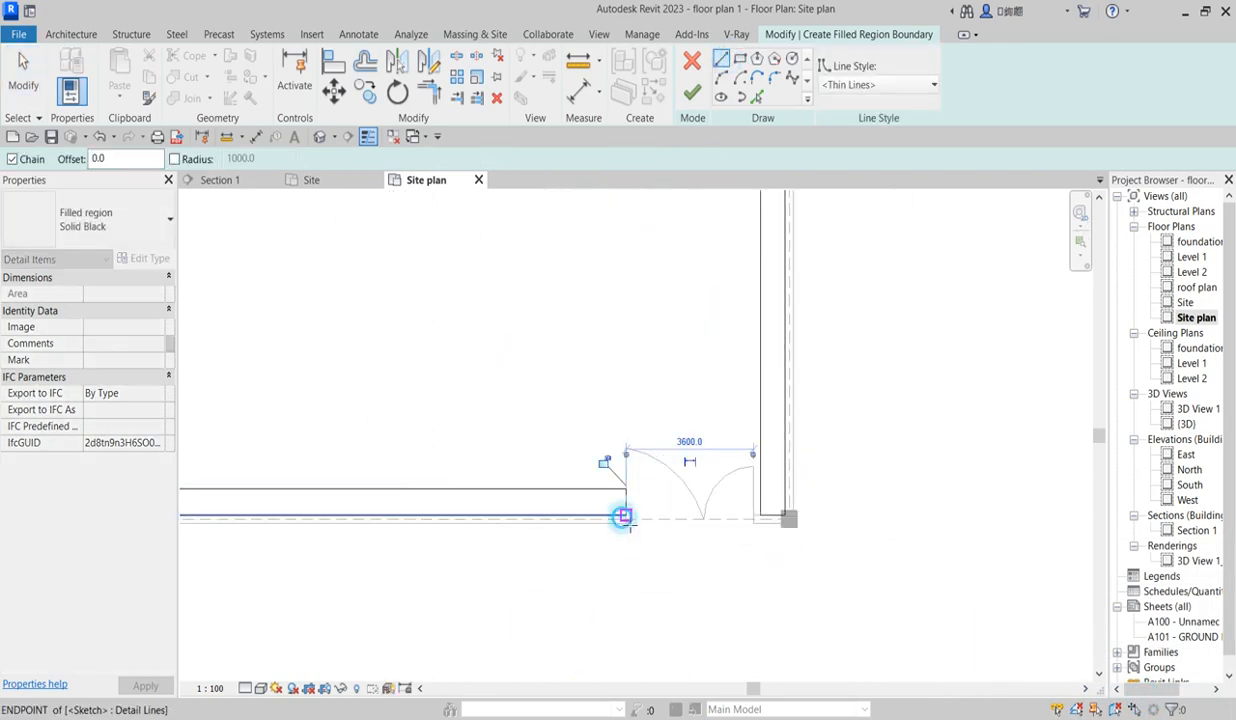
left_click(692, 92)
scroll(621, 585, "down", 5)
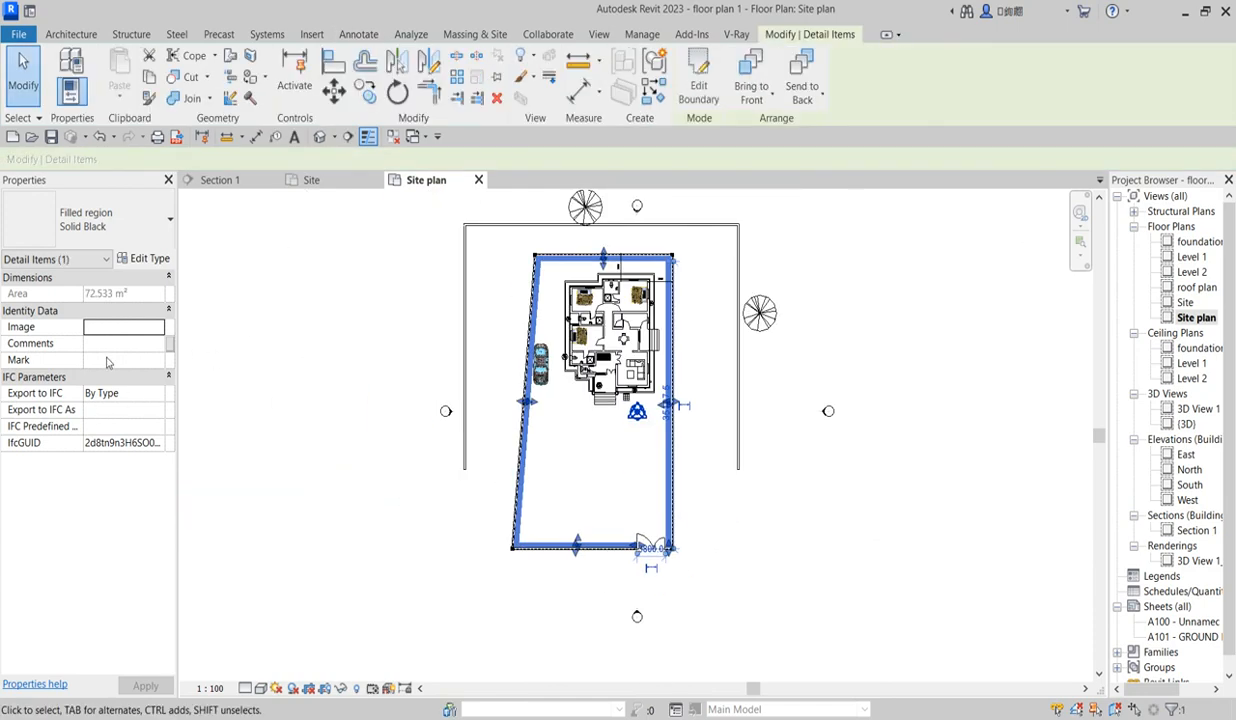
Change the filled region strip inside the plot boundary to the Ortho Crosshatch type
left_click(150, 258)
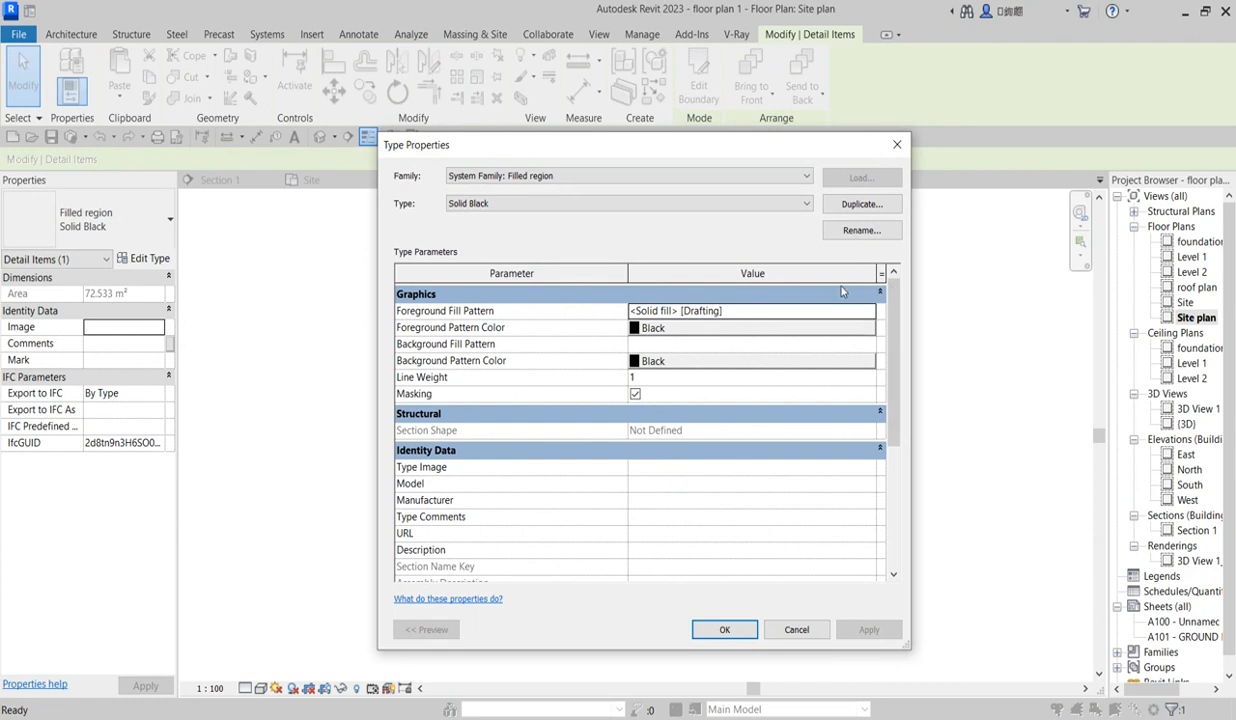
left_click(801, 201)
left_click(801, 201)
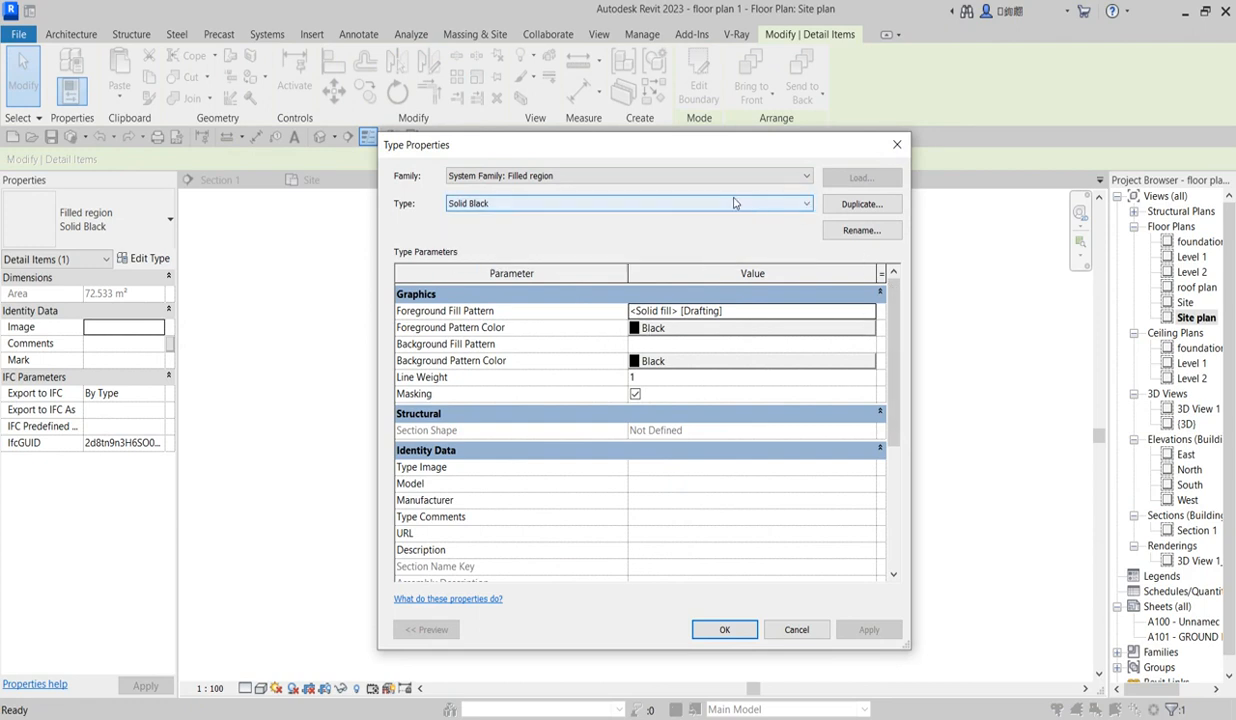
left_click(797, 205)
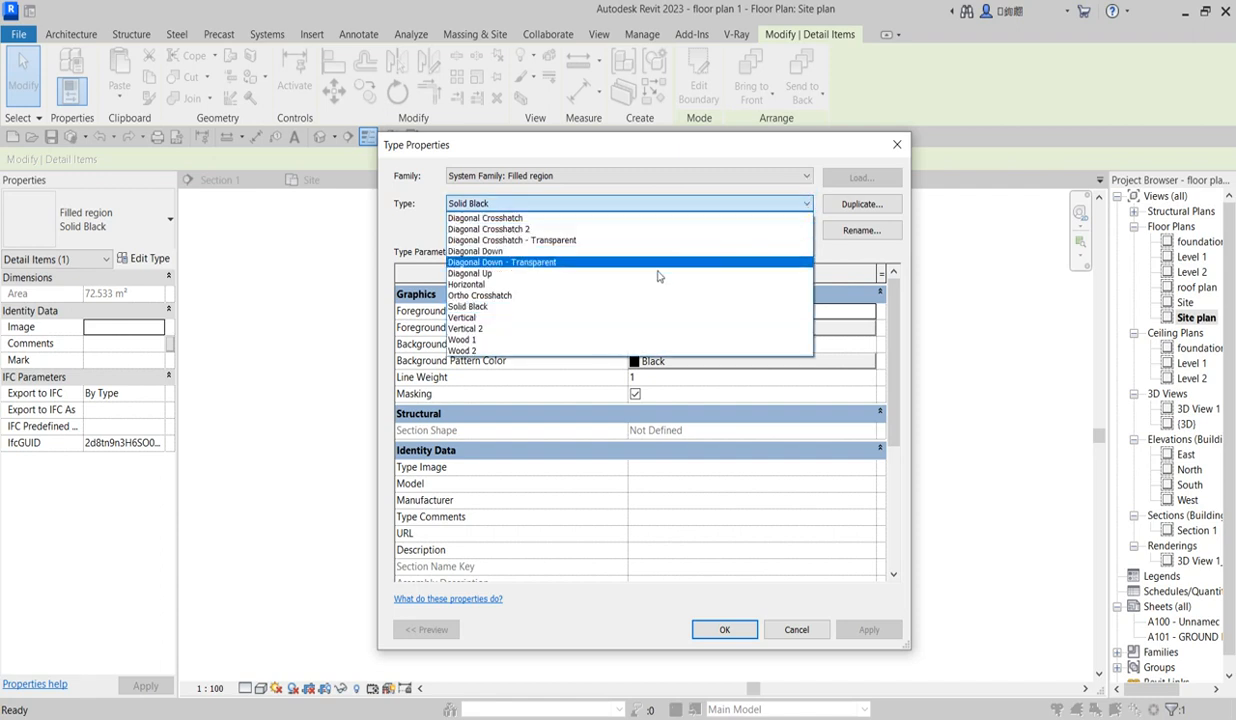
left_click(497, 296)
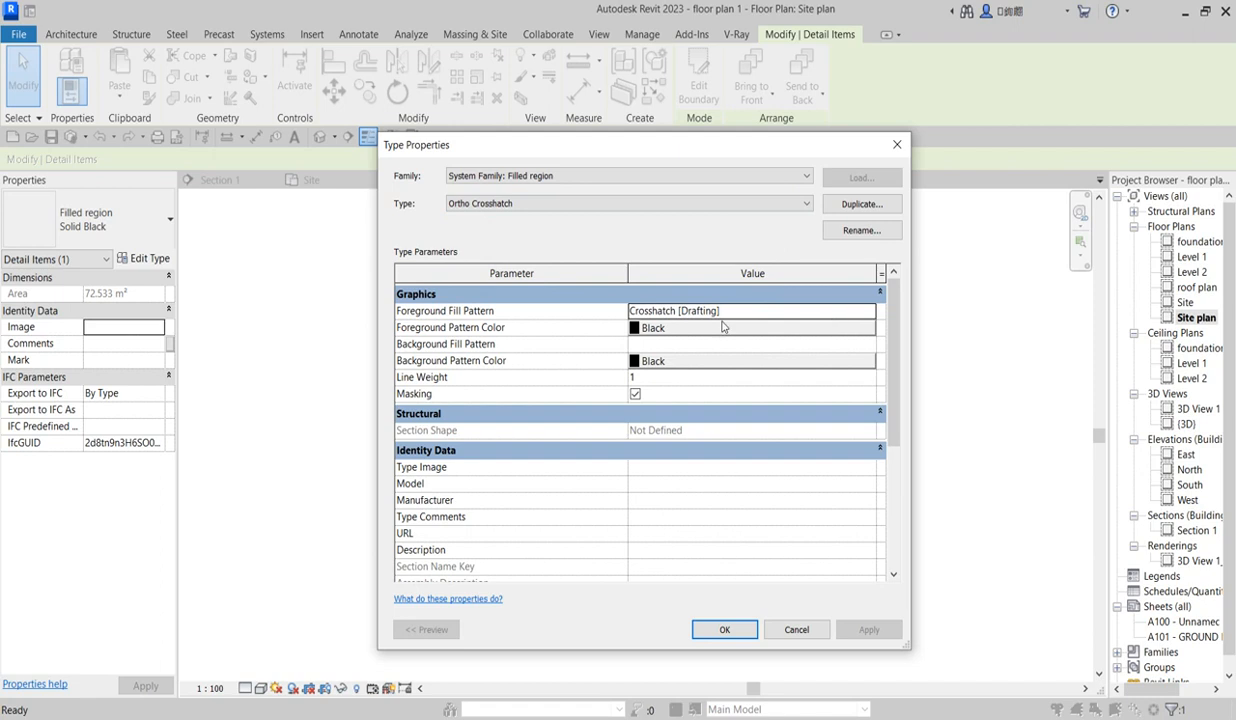
Set the Ortho Crosshatch type's foreground pattern color to dark green, RGB 070-118-048, and apply the type changes
left_click(638, 330)
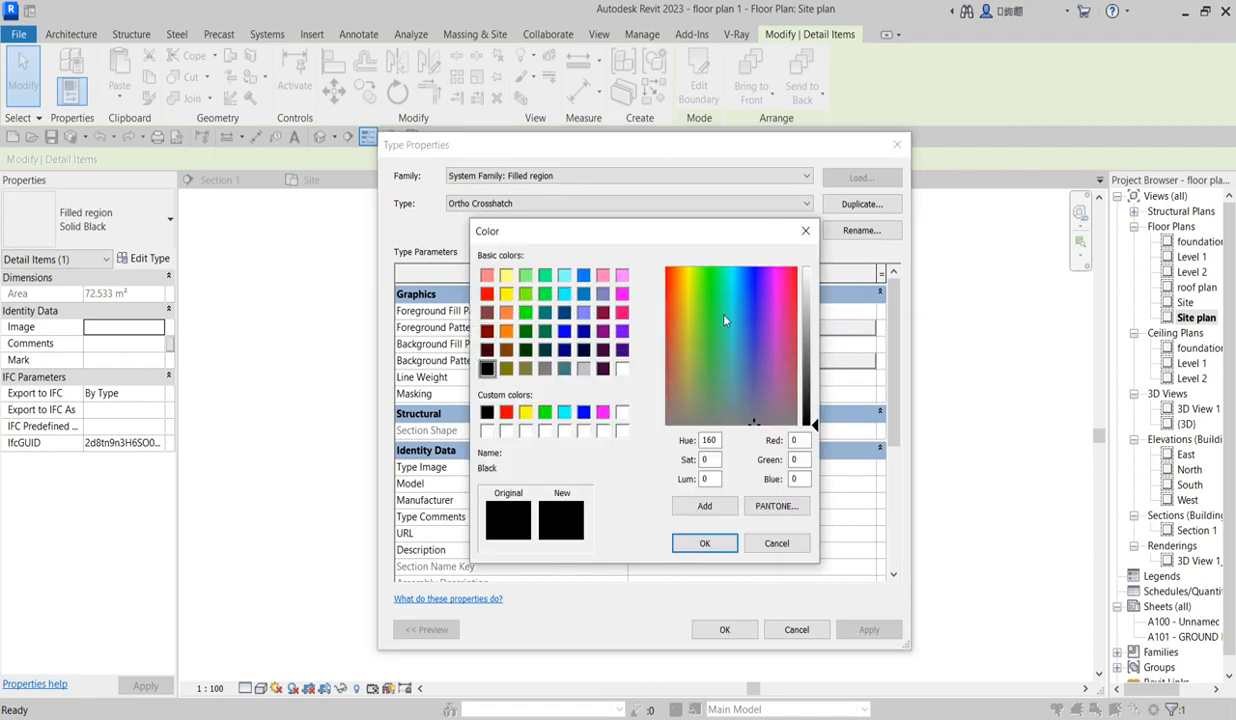
left_click(707, 338)
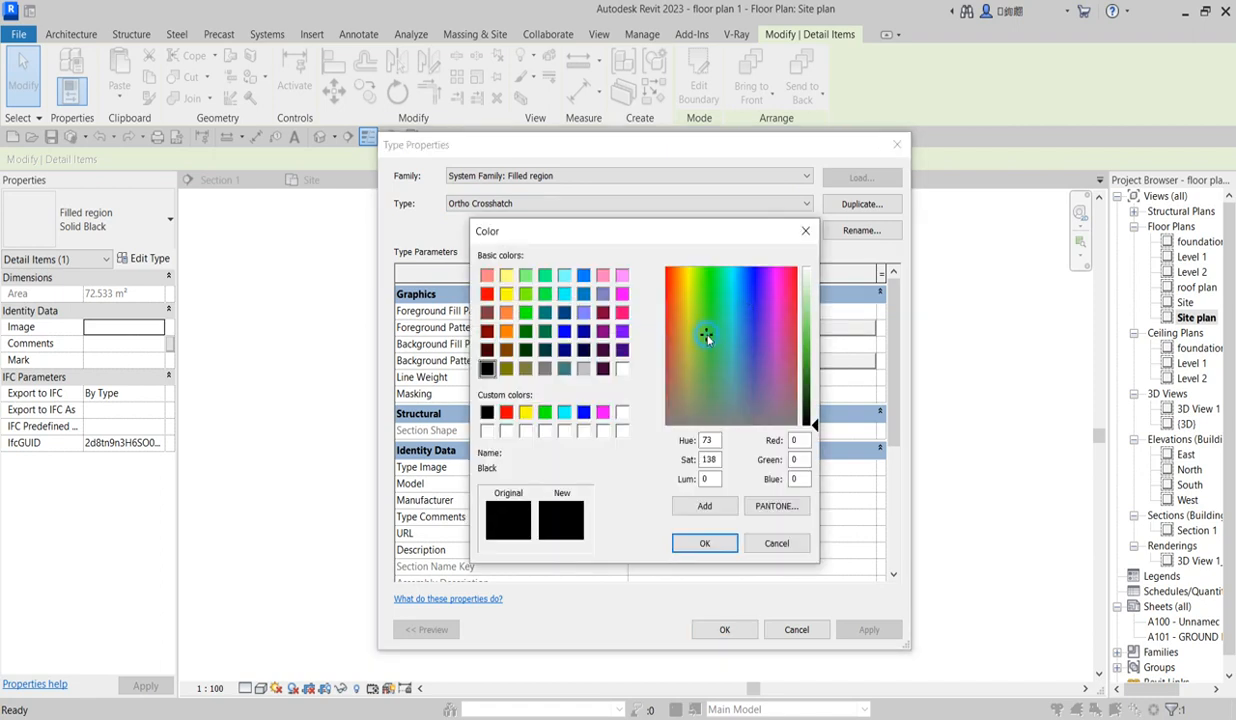
left_click(703, 360)
left_click(804, 364)
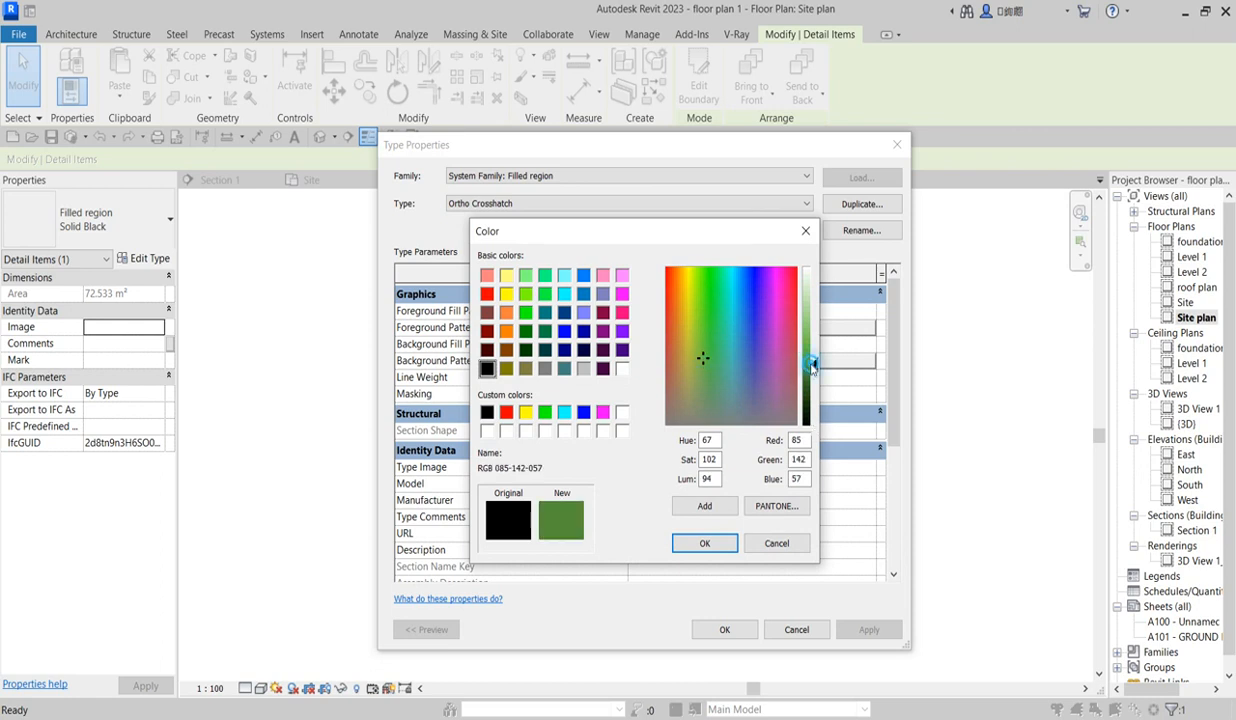
left_click(810, 375)
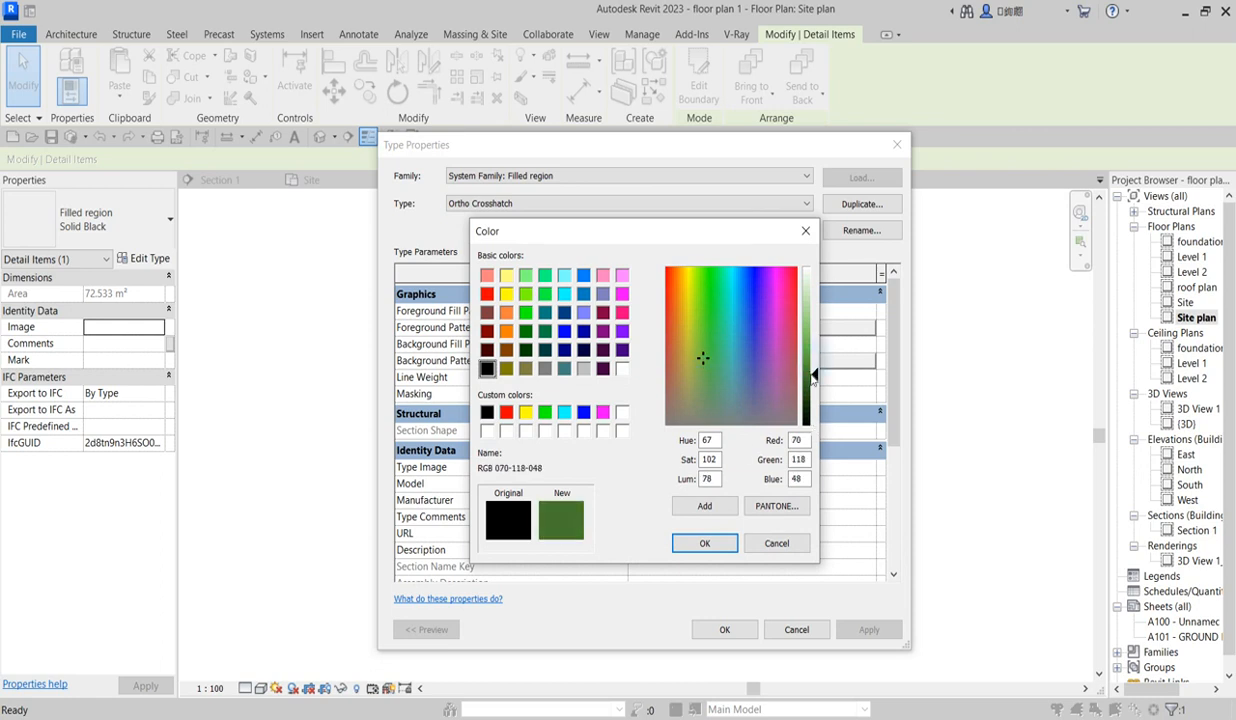
left_click(706, 542)
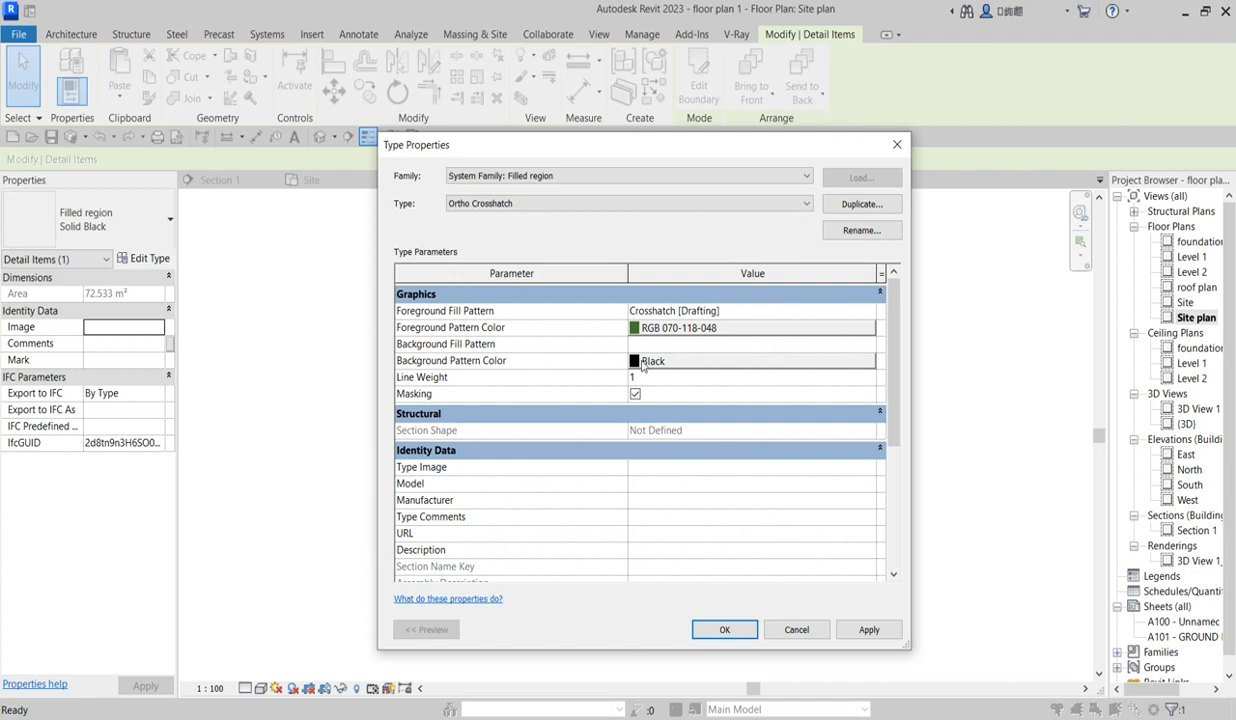
left_click(724, 629)
left_click(608, 504)
Duplicate the Crosshatch 1.5mm drafting pattern and assign the copy as the filled region type's foreground fill pattern
scroll(608, 504, "up", 6)
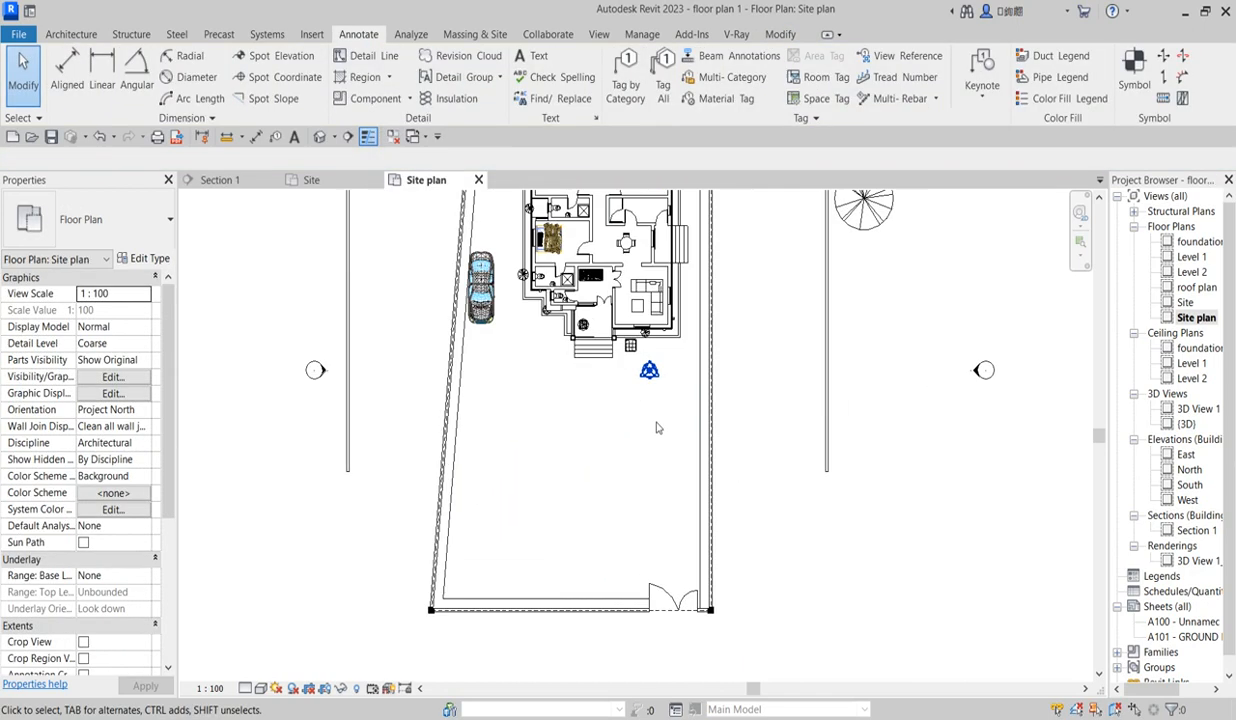
scroll(743, 428, "up", 4)
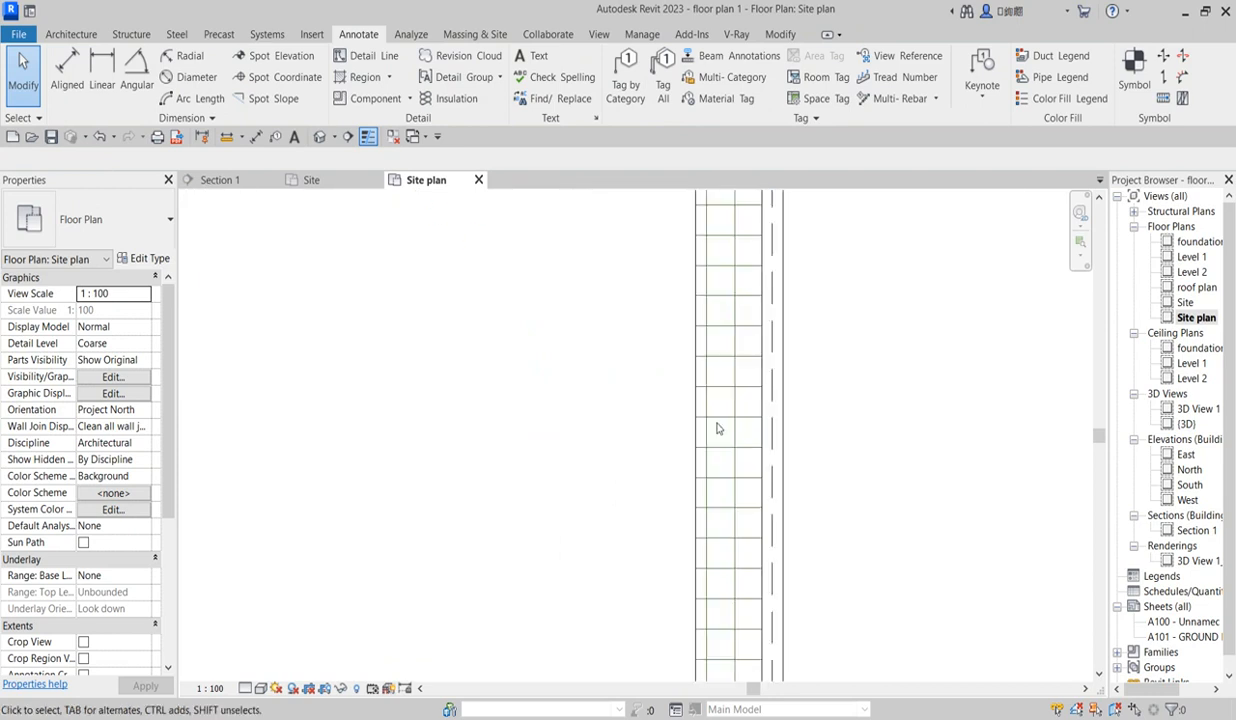
left_click(686, 460)
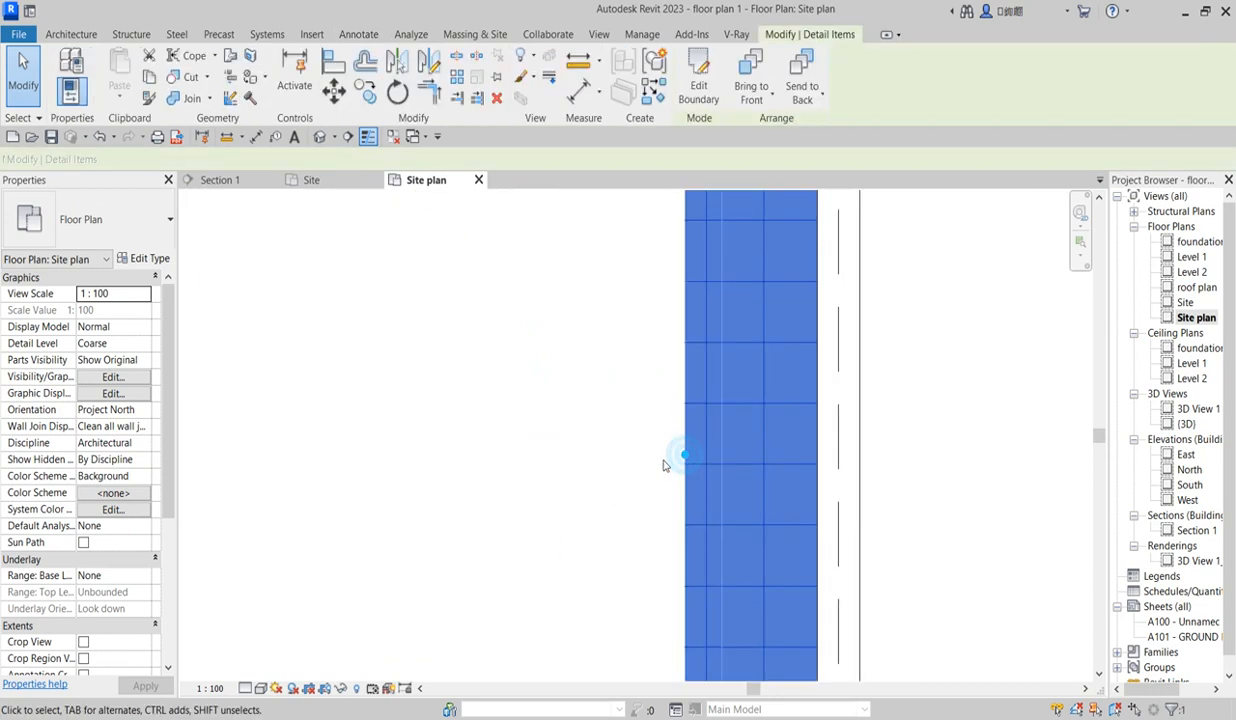
left_click(148, 262)
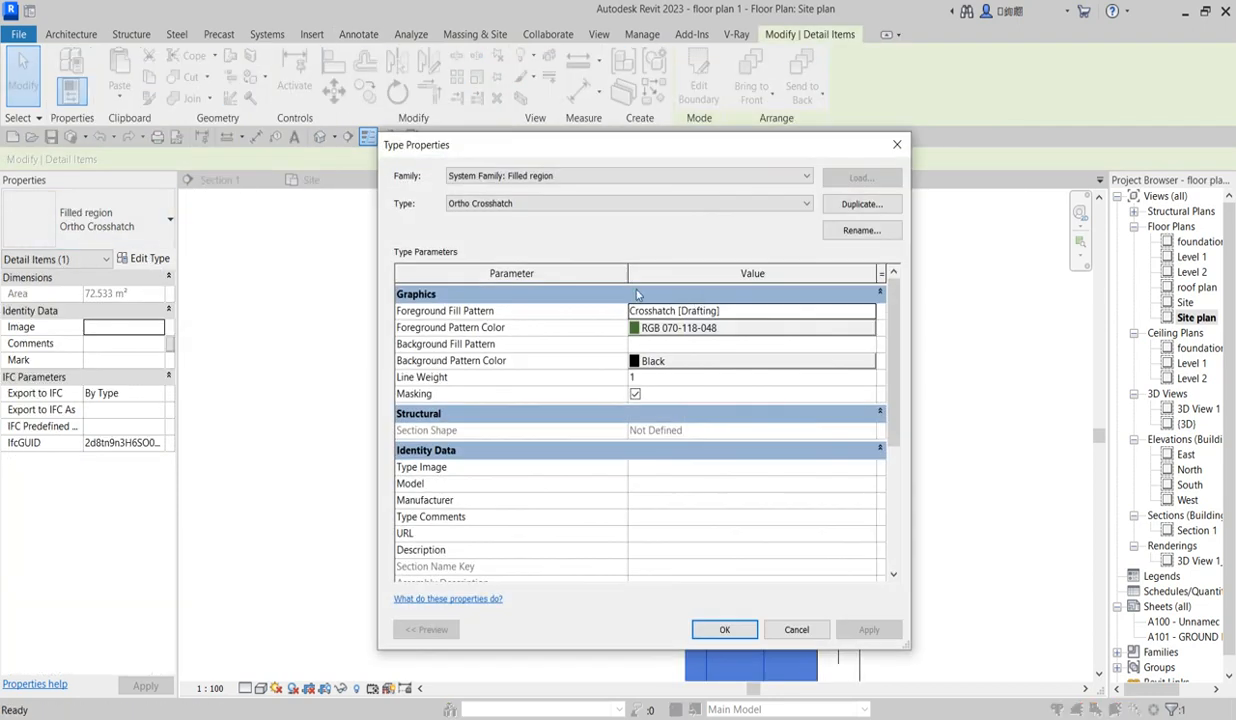
left_click(866, 316)
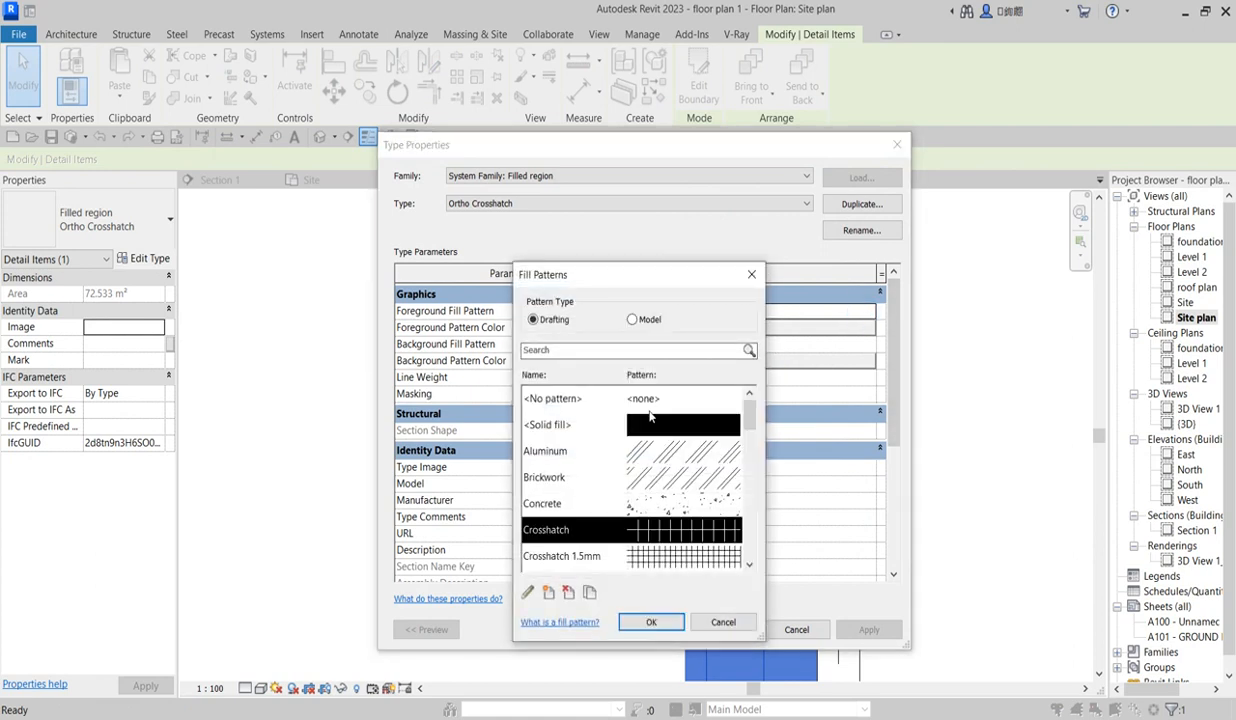
left_click(678, 558)
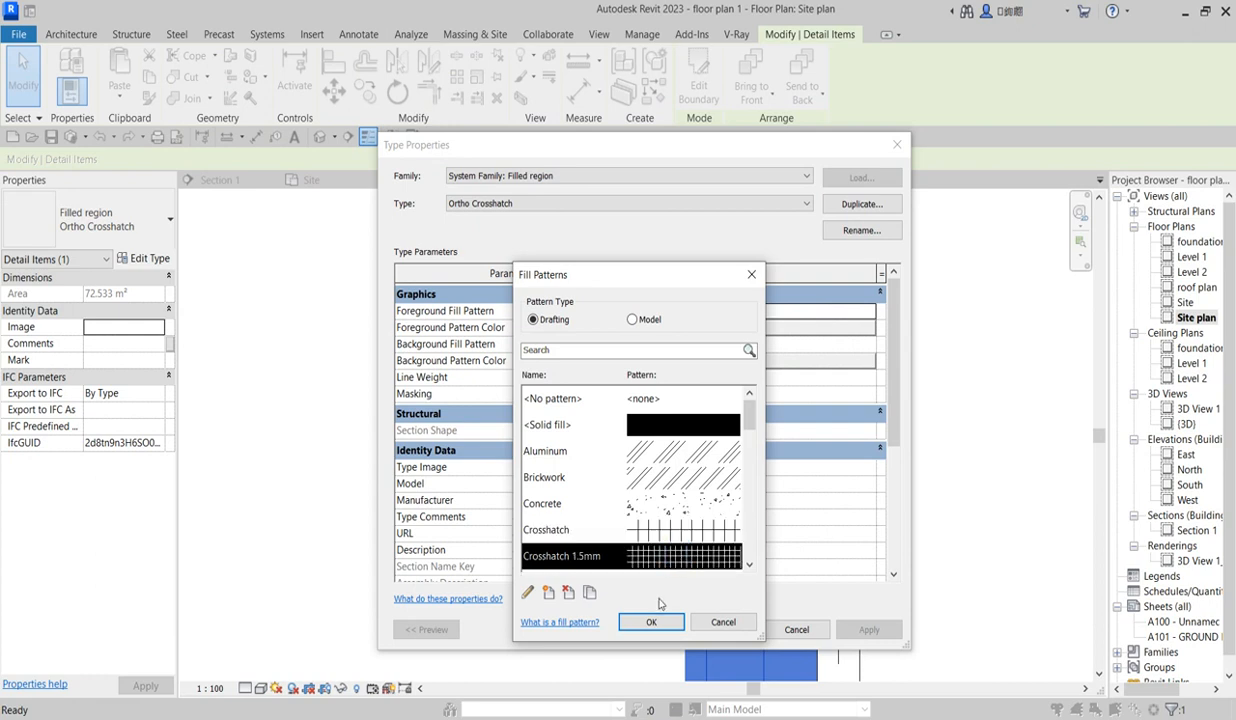
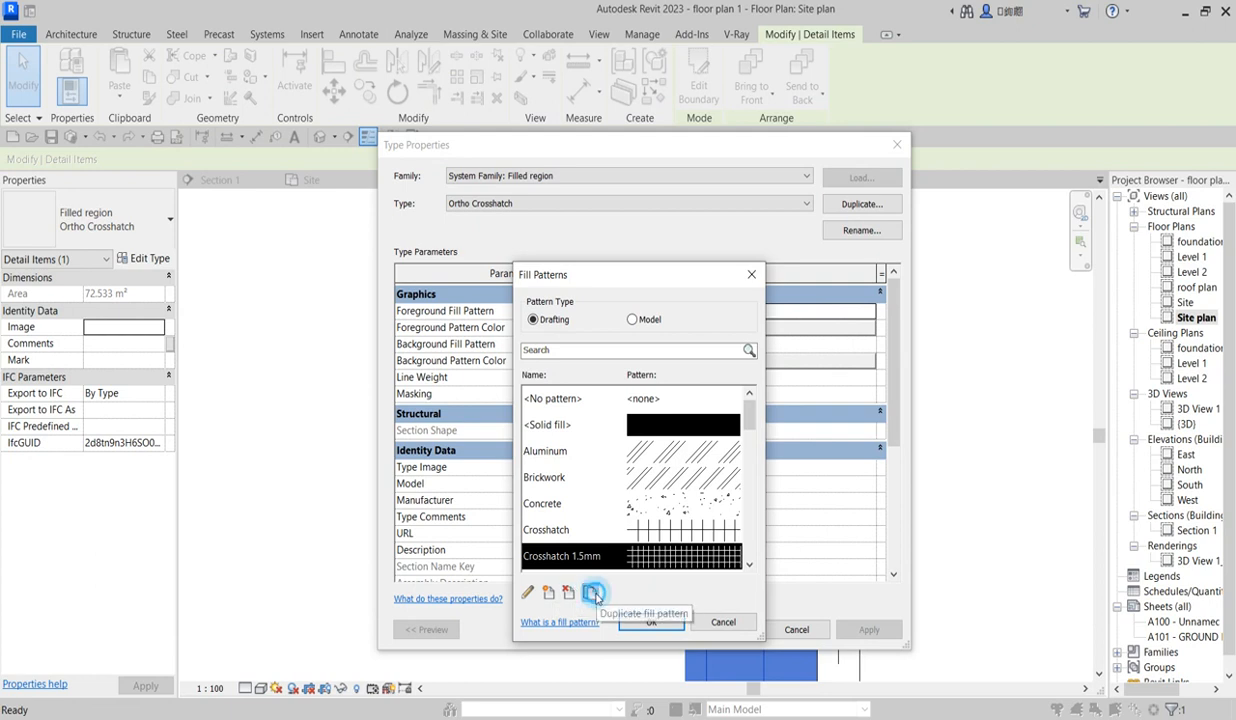
left_click(590, 594)
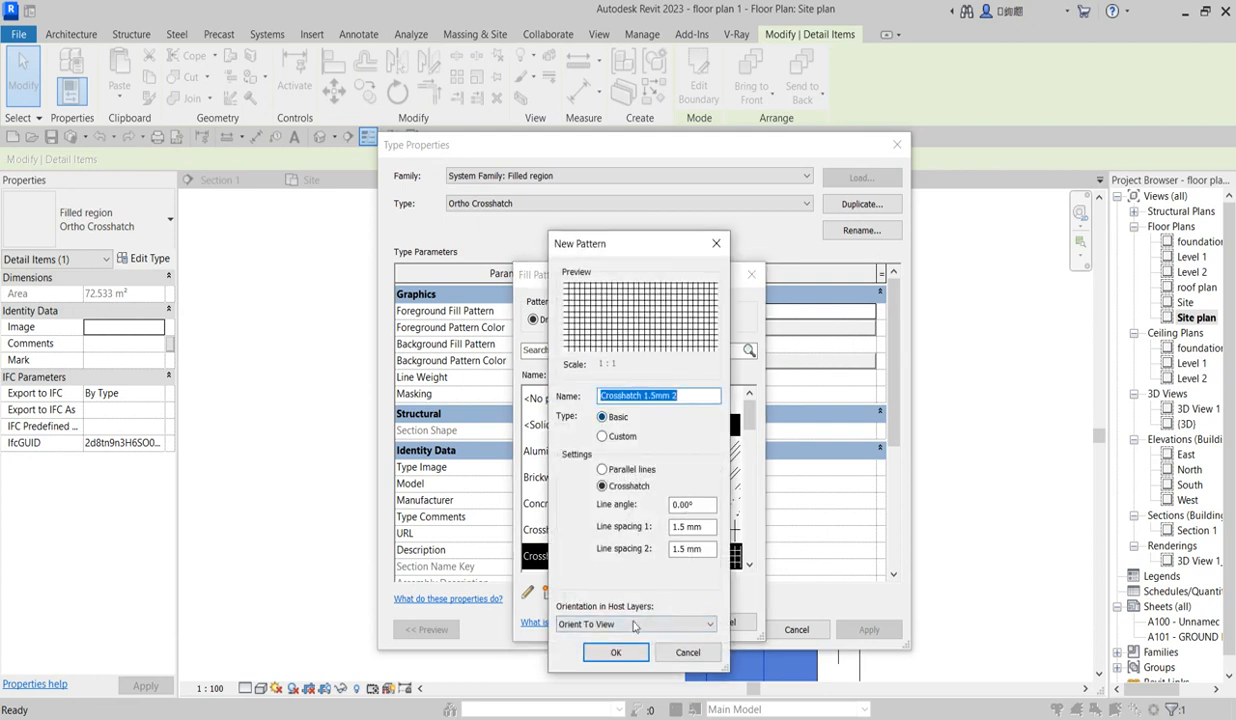
left_click(612, 650)
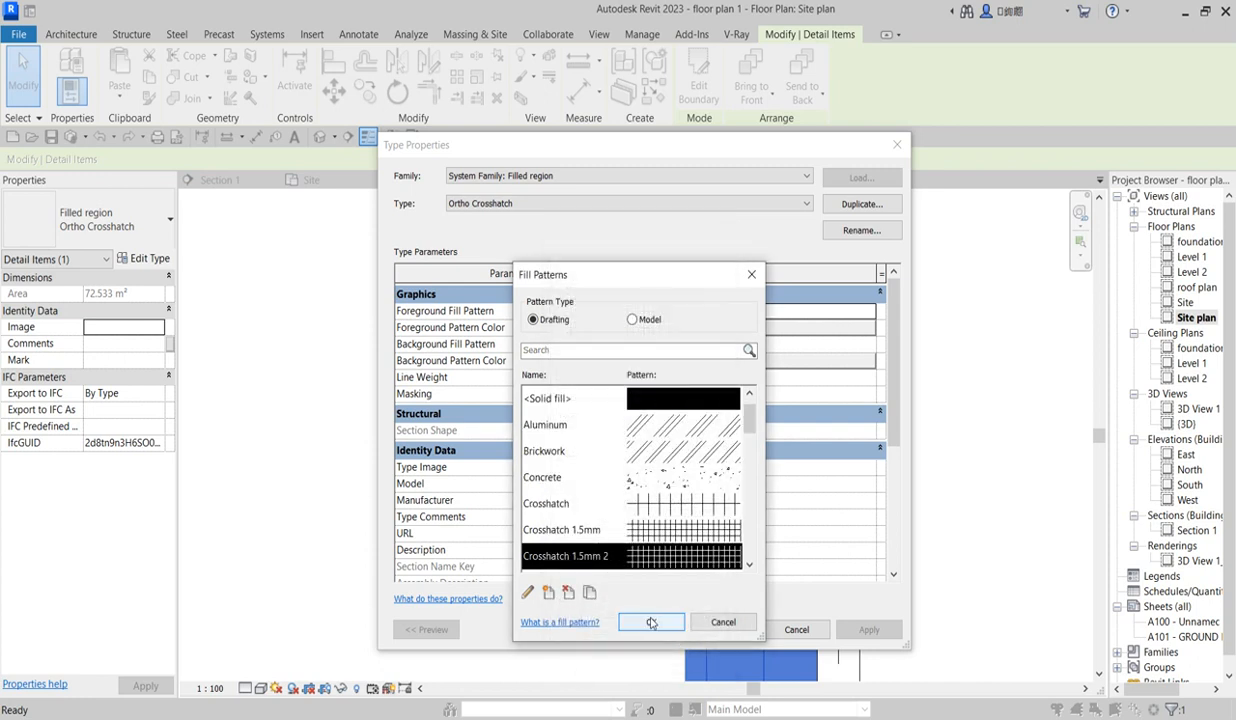
left_click(651, 623)
left_click(712, 624)
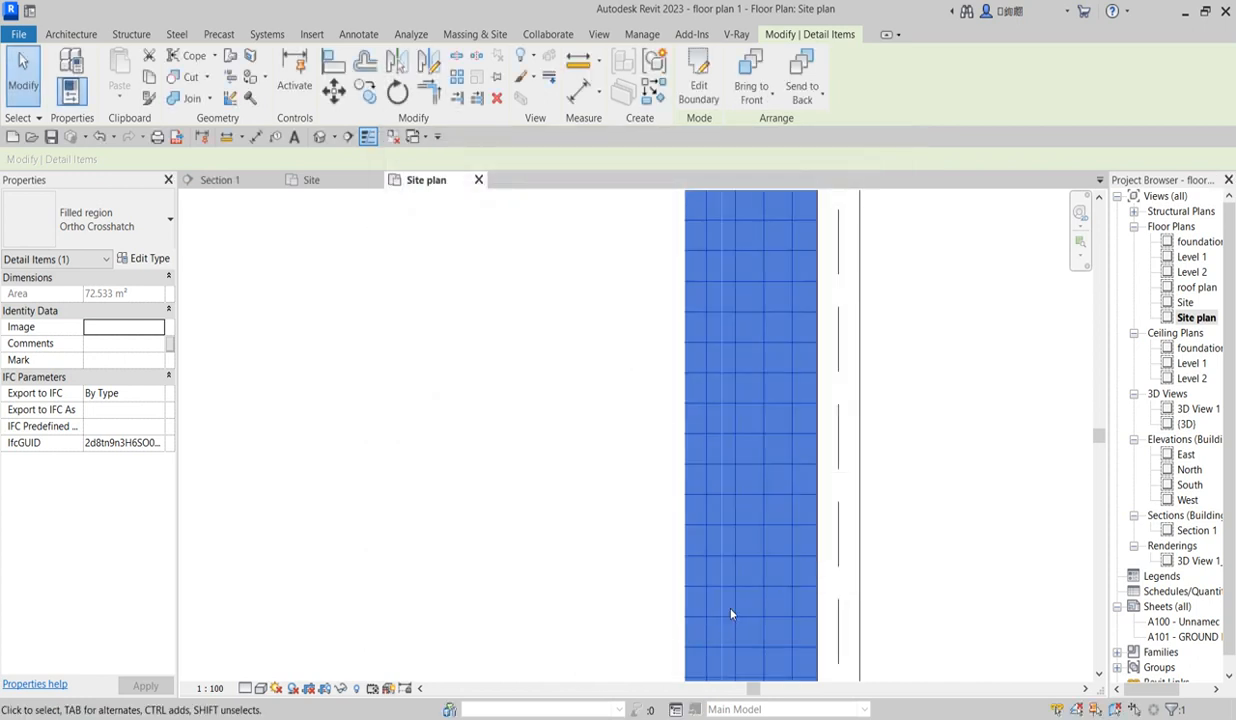
left_click(640, 504)
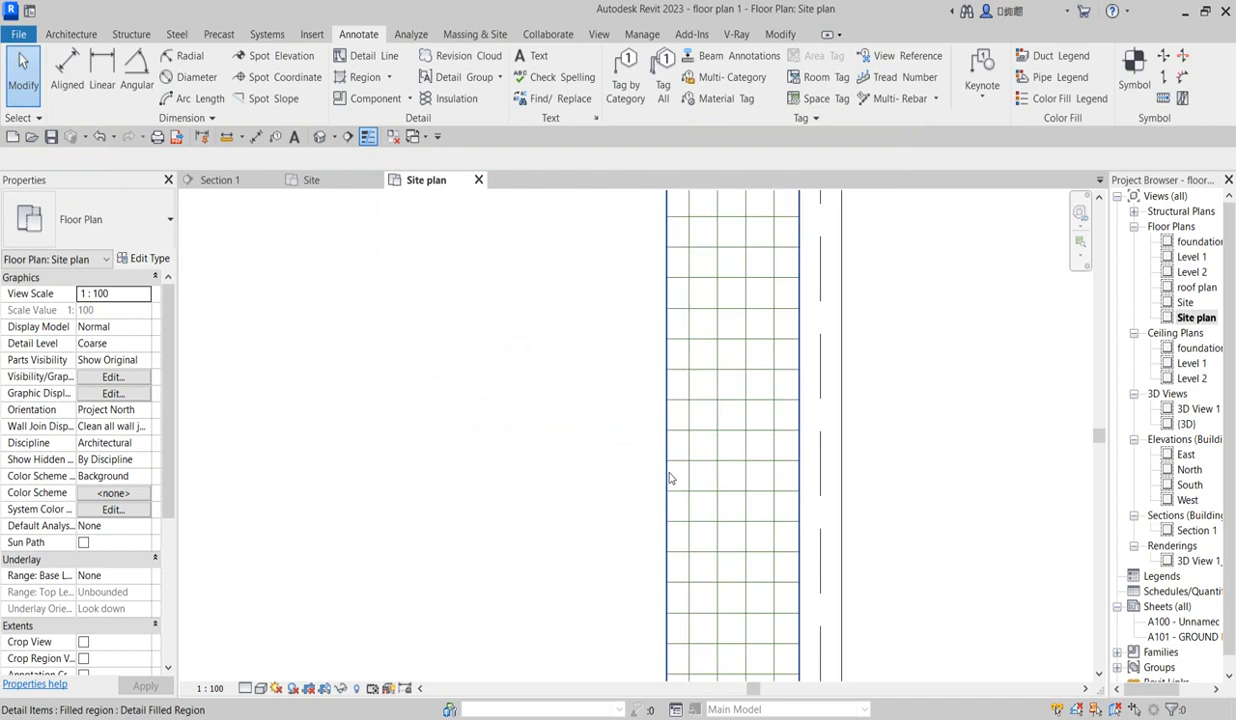
Select the crosshatched filled region along the plot's right boundary
left_click(668, 476)
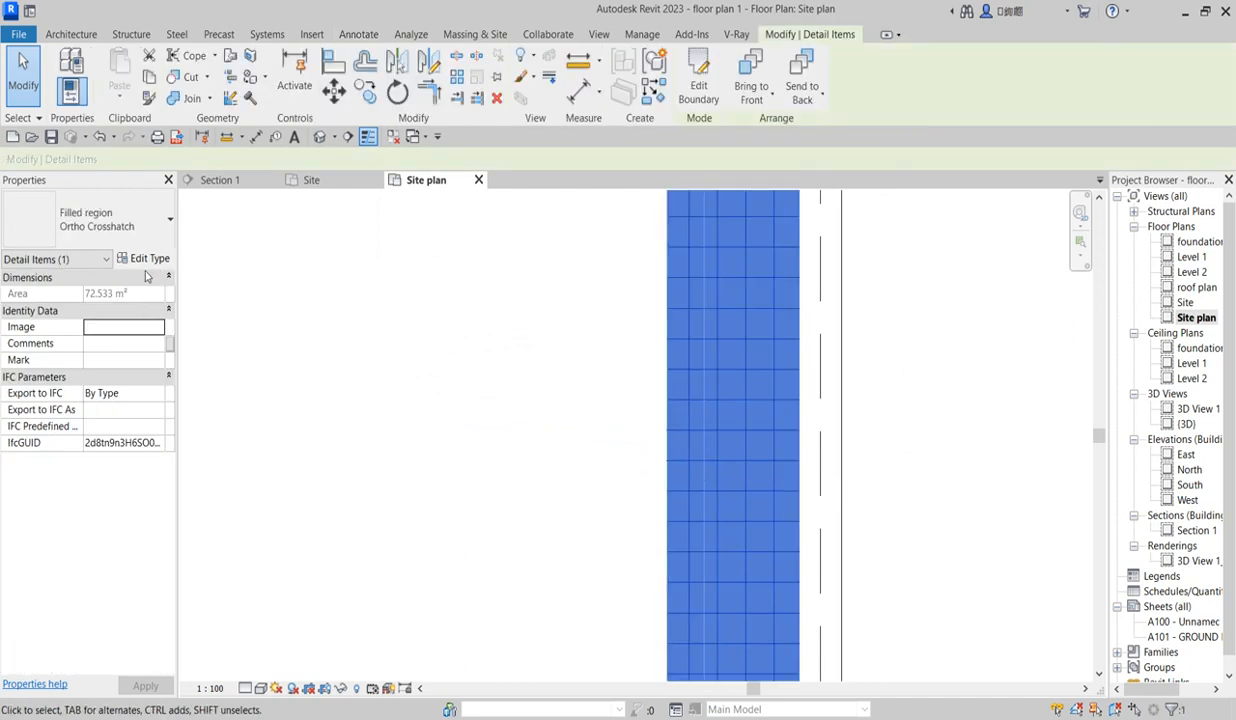
Set both line spacings of the Crosshatch 1.5mm 2 fill pattern to 1 mm in the Ortho Crosshatch filled region type
left_click(148, 258)
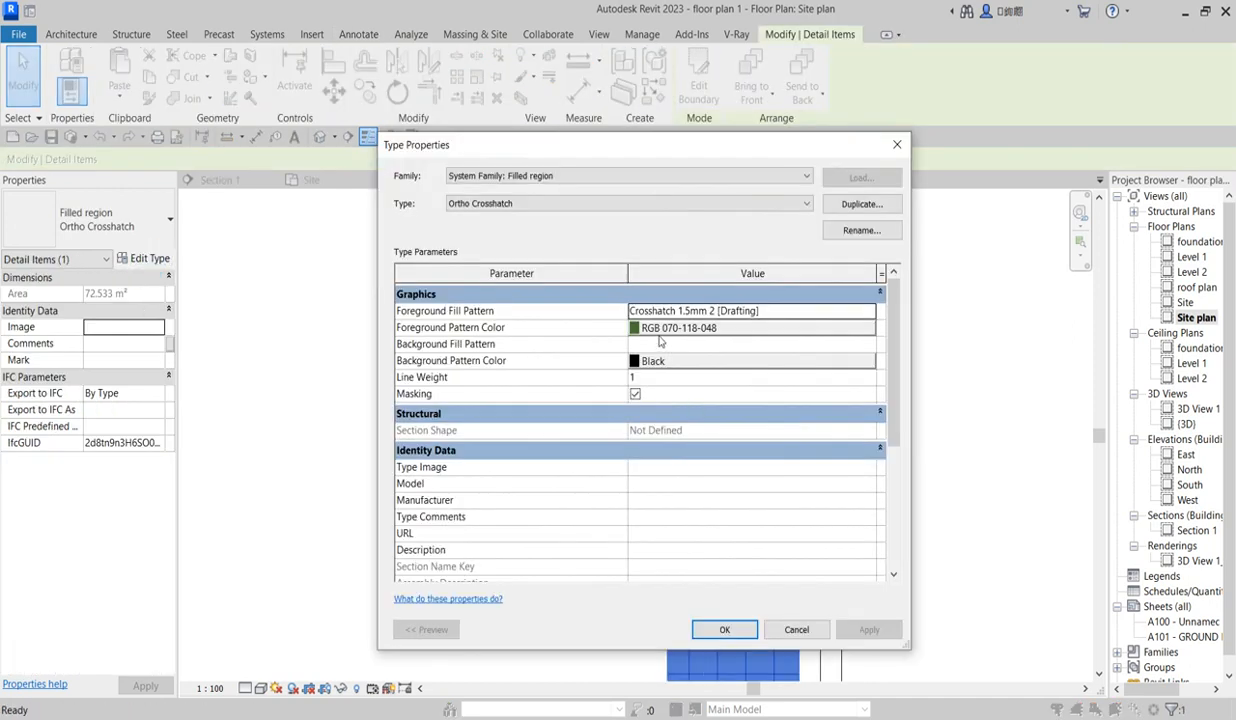
left_click(840, 310)
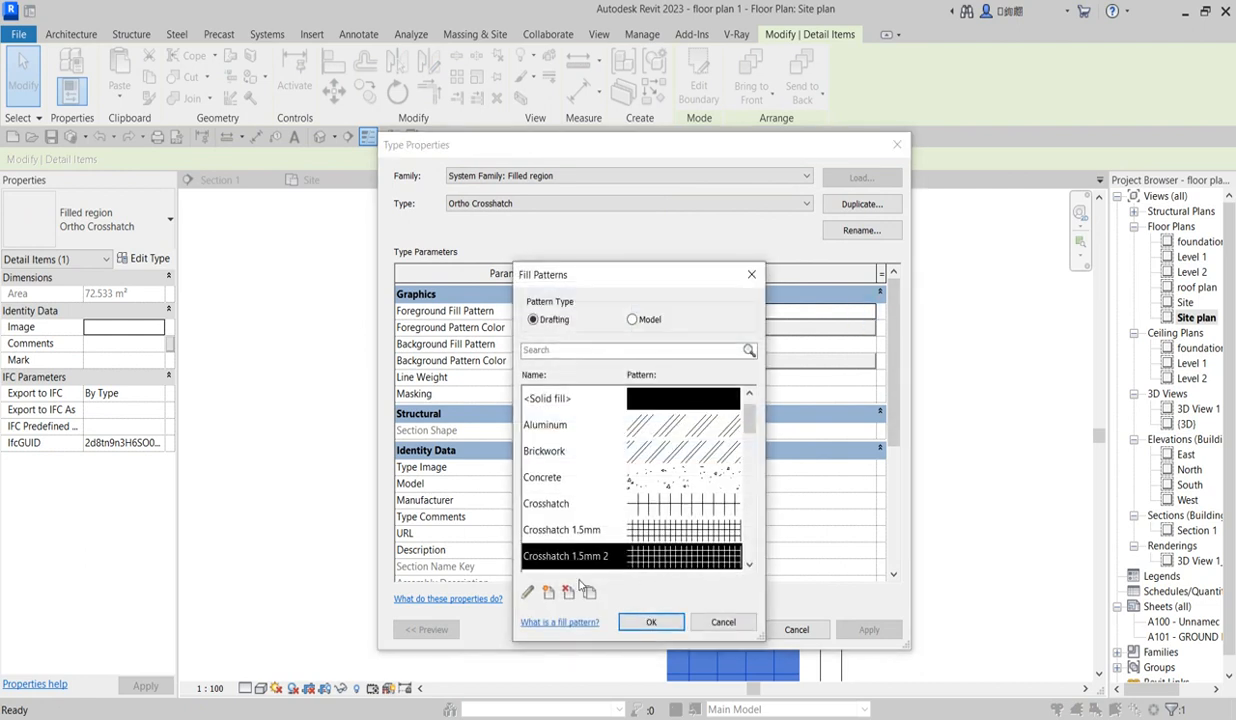
left_click(527, 592)
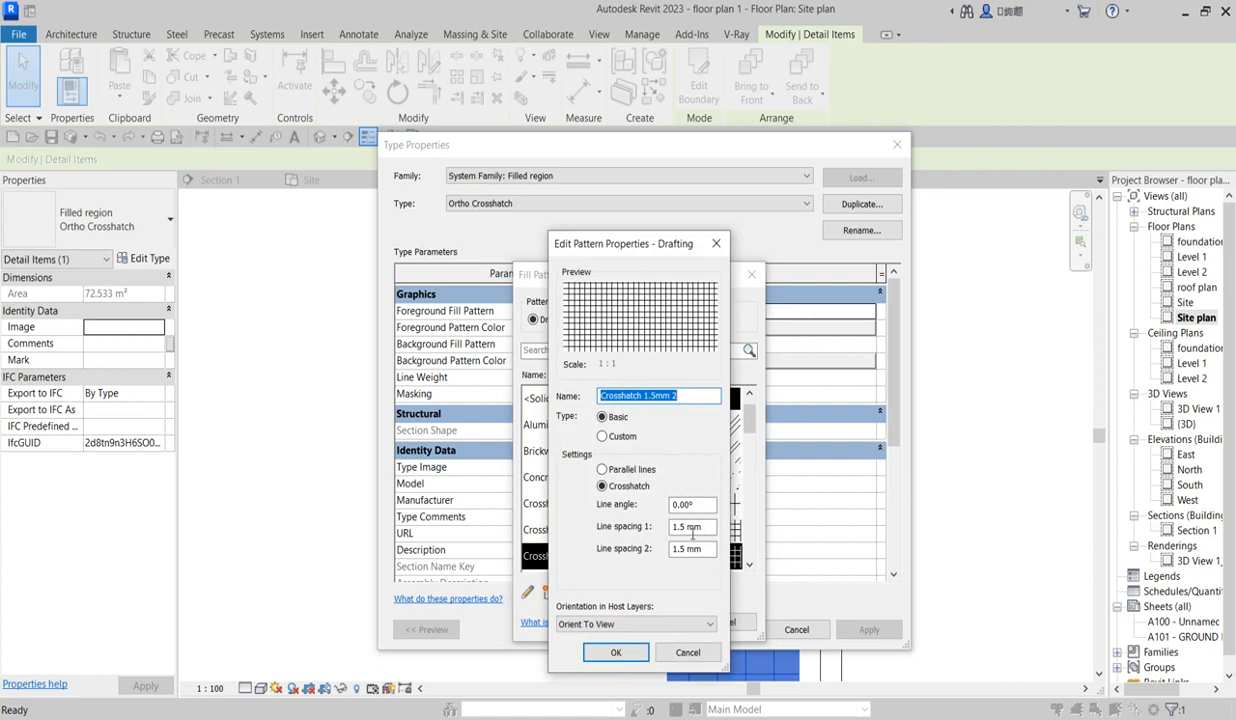
double_click(690, 527)
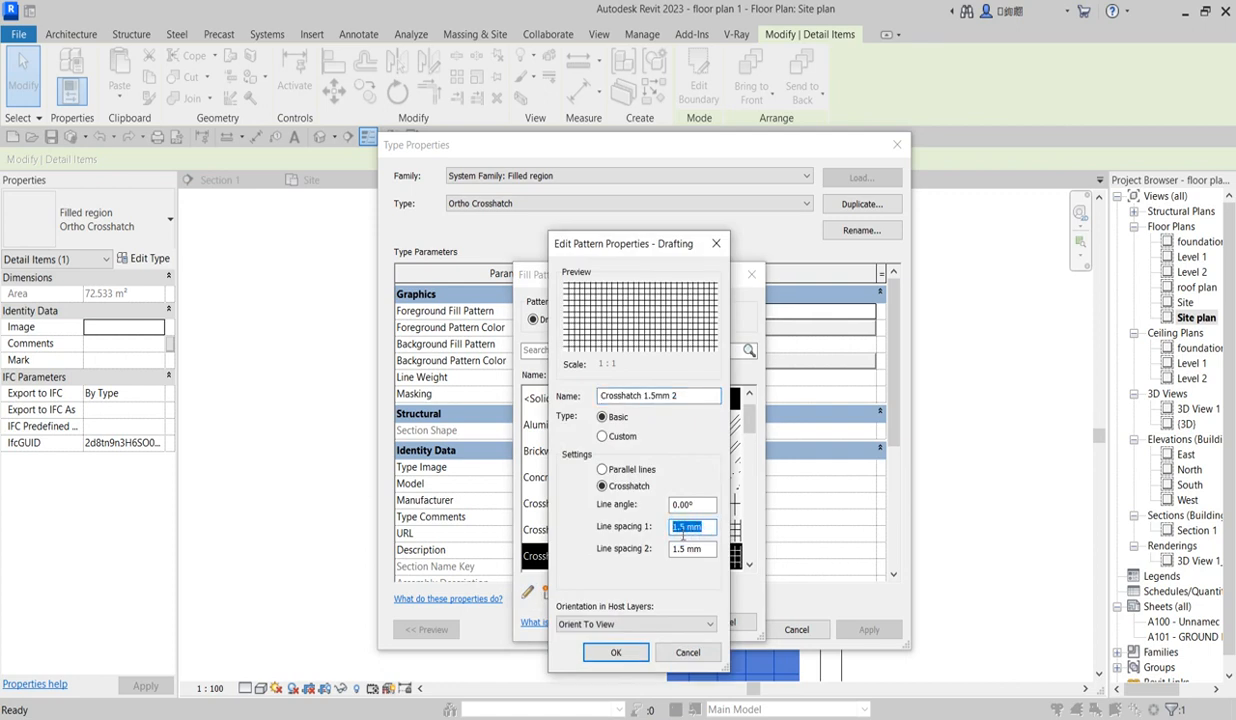
type("1")
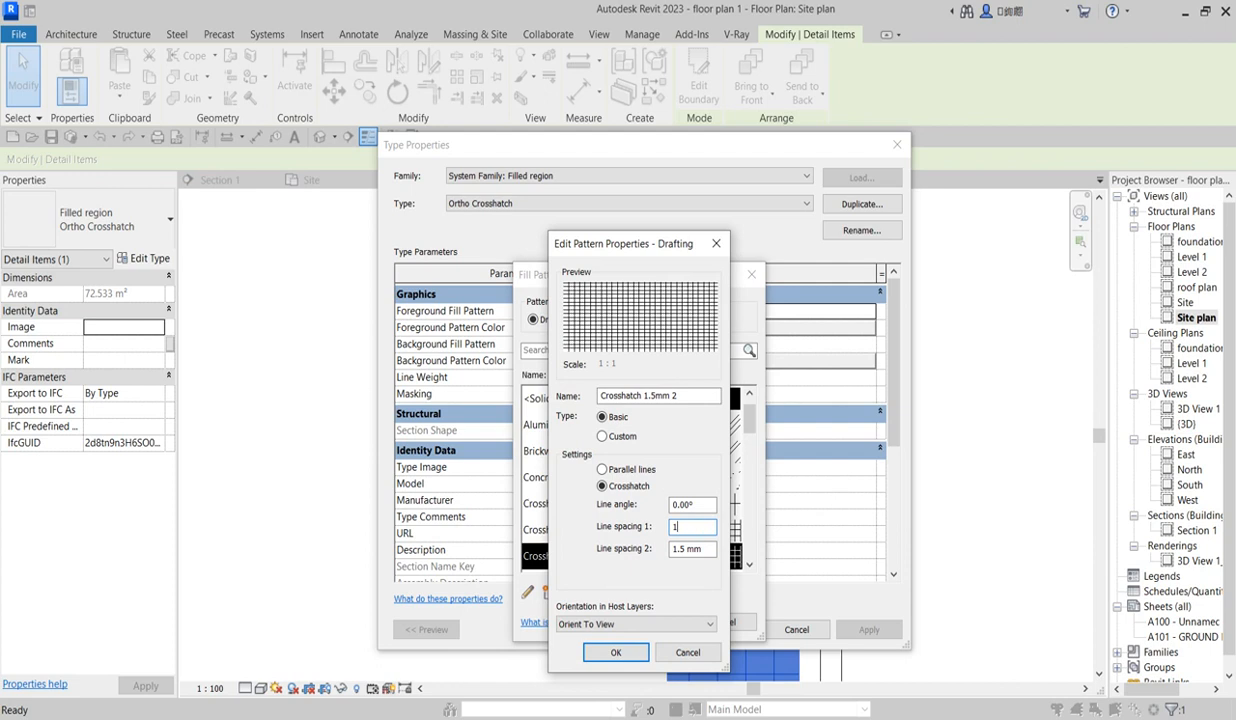
double_click(687, 548)
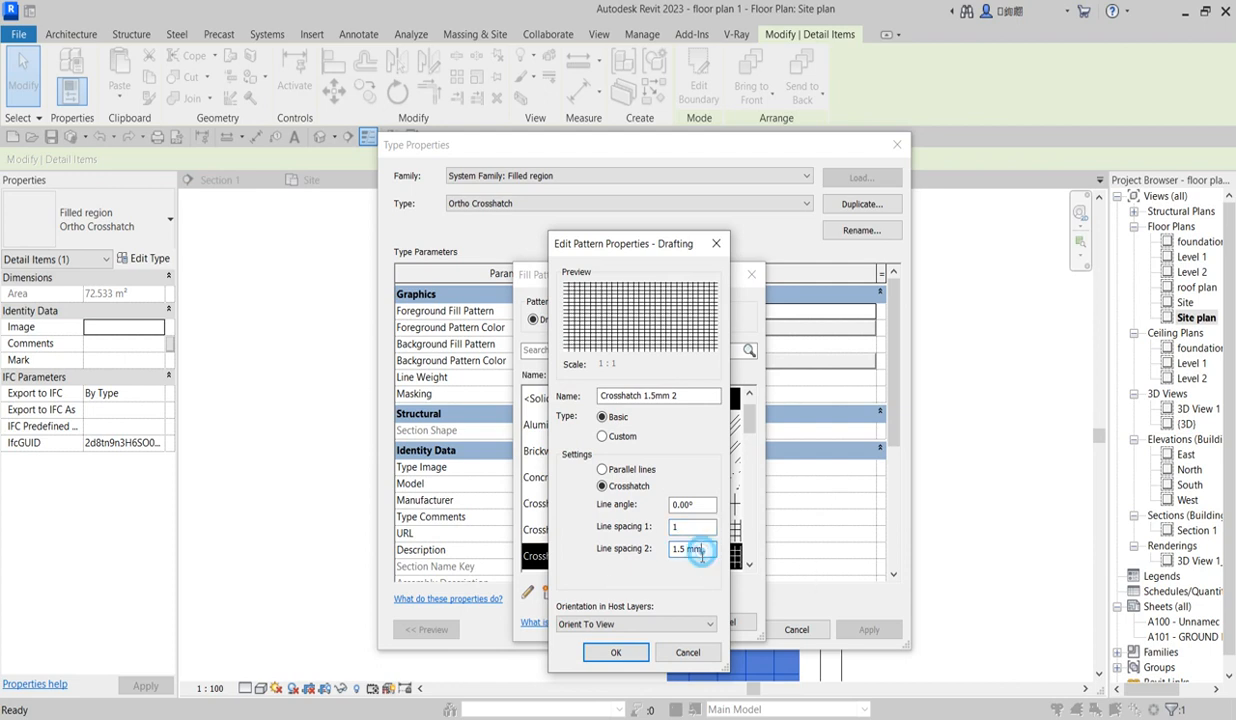
type("1")
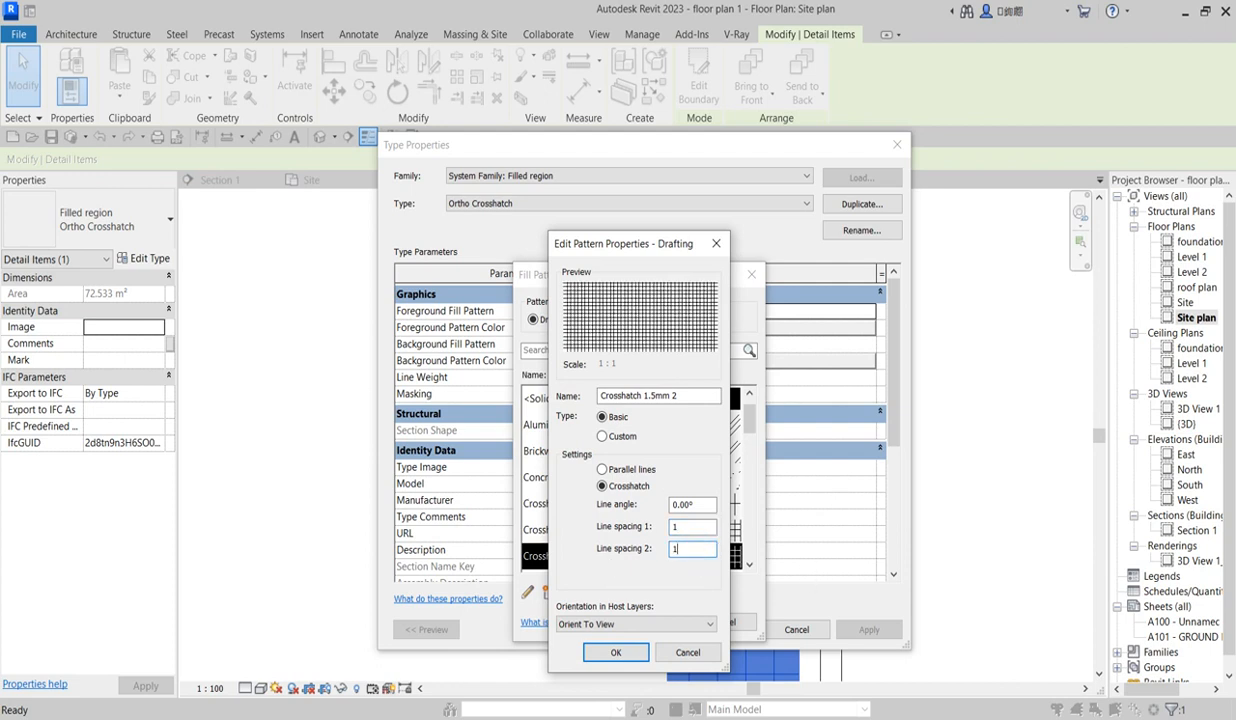
left_click(616, 652)
left_click(651, 622)
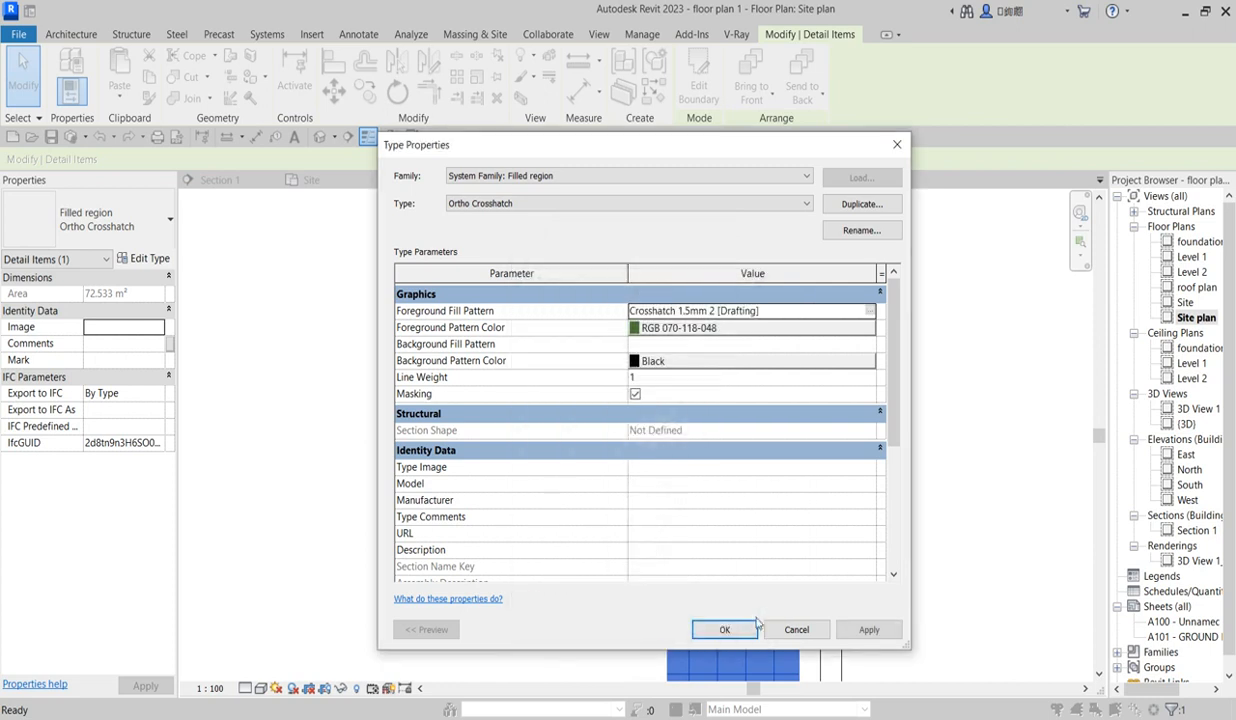
left_click(722, 628)
left_click(579, 543)
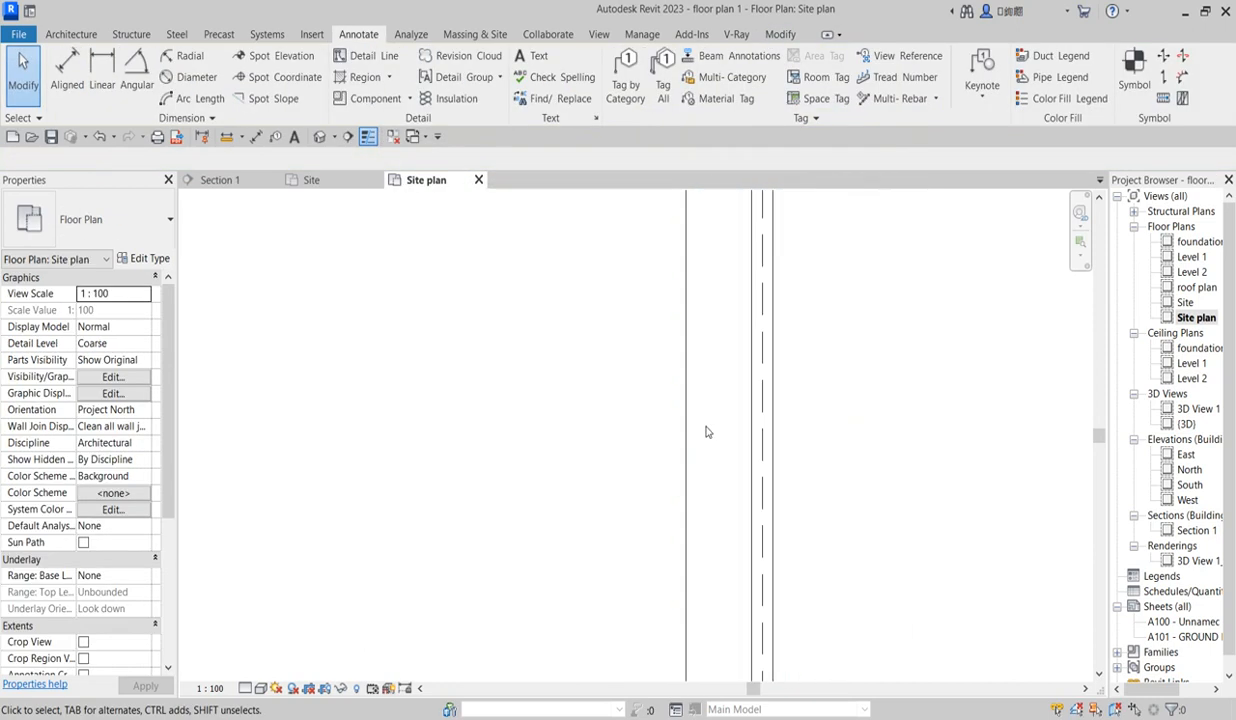
Examine the denser crosshatch along the plot's boundary wall and the open yard in front of the house
scroll(708, 432, "down", 10)
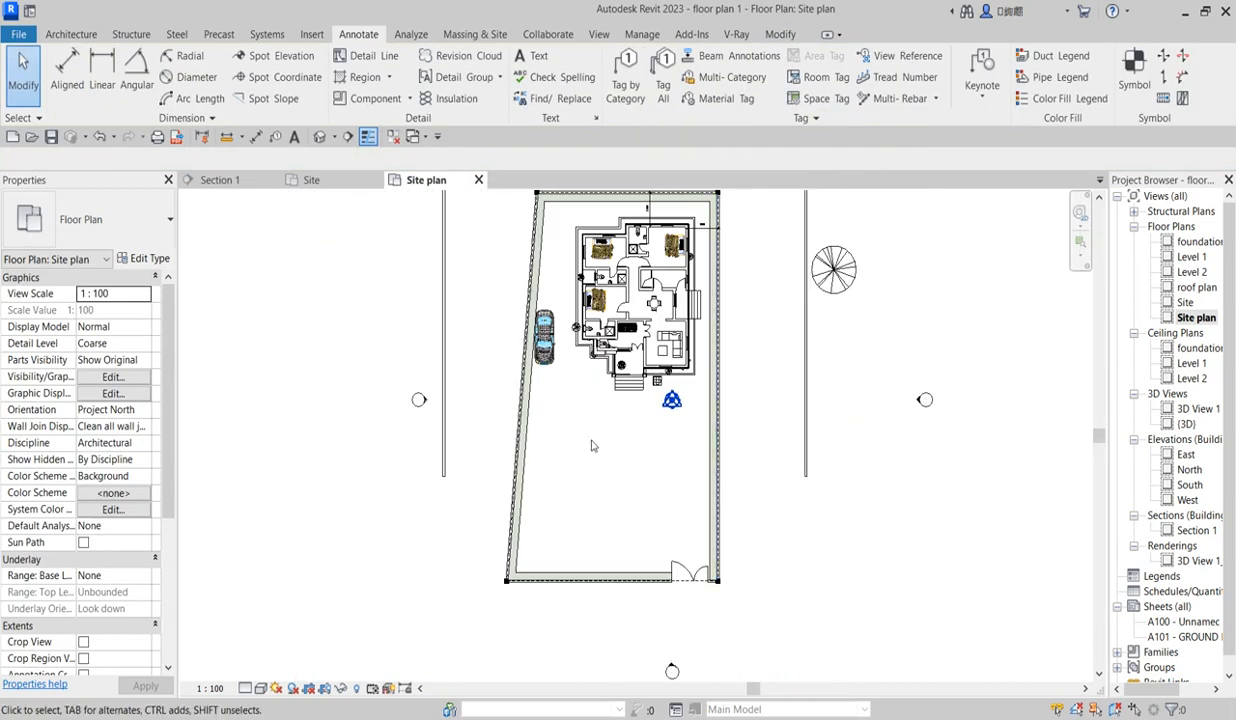
scroll(549, 442, "up", 4)
scroll(545, 480, "down", 3)
scroll(616, 515, "up", 3)
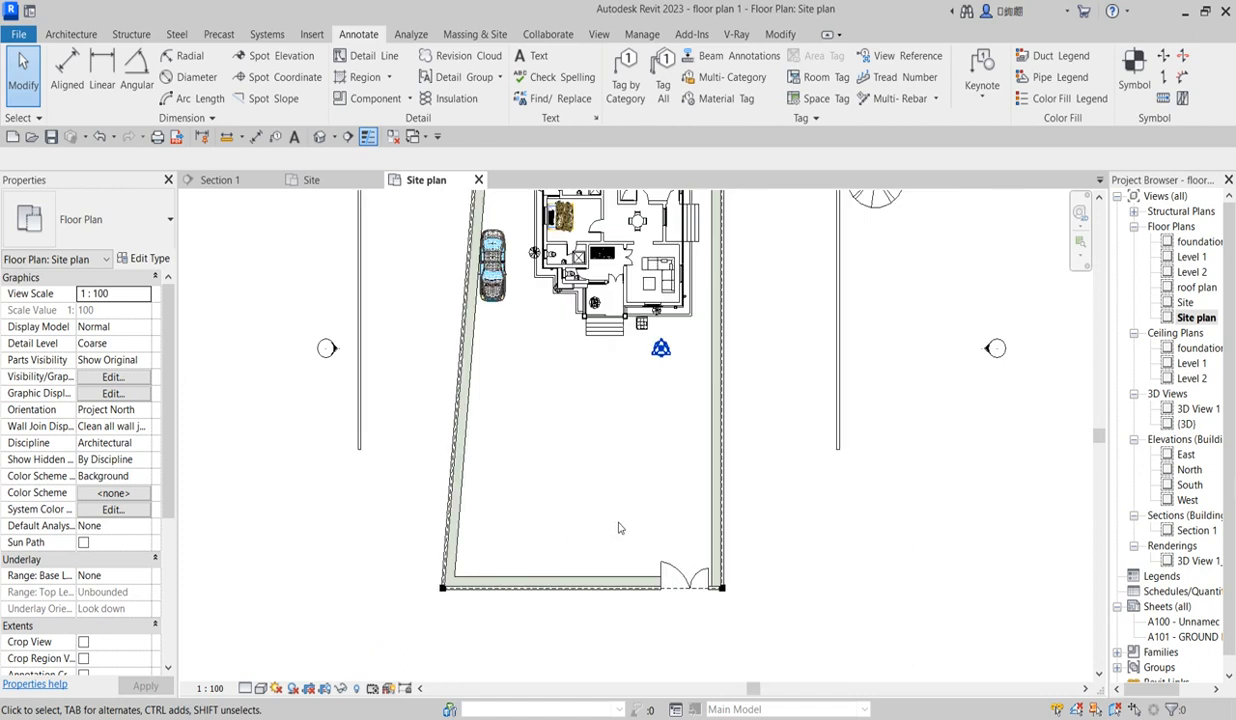
scroll(560, 450, "down", 3)
scroll(527, 410, "up", 2)
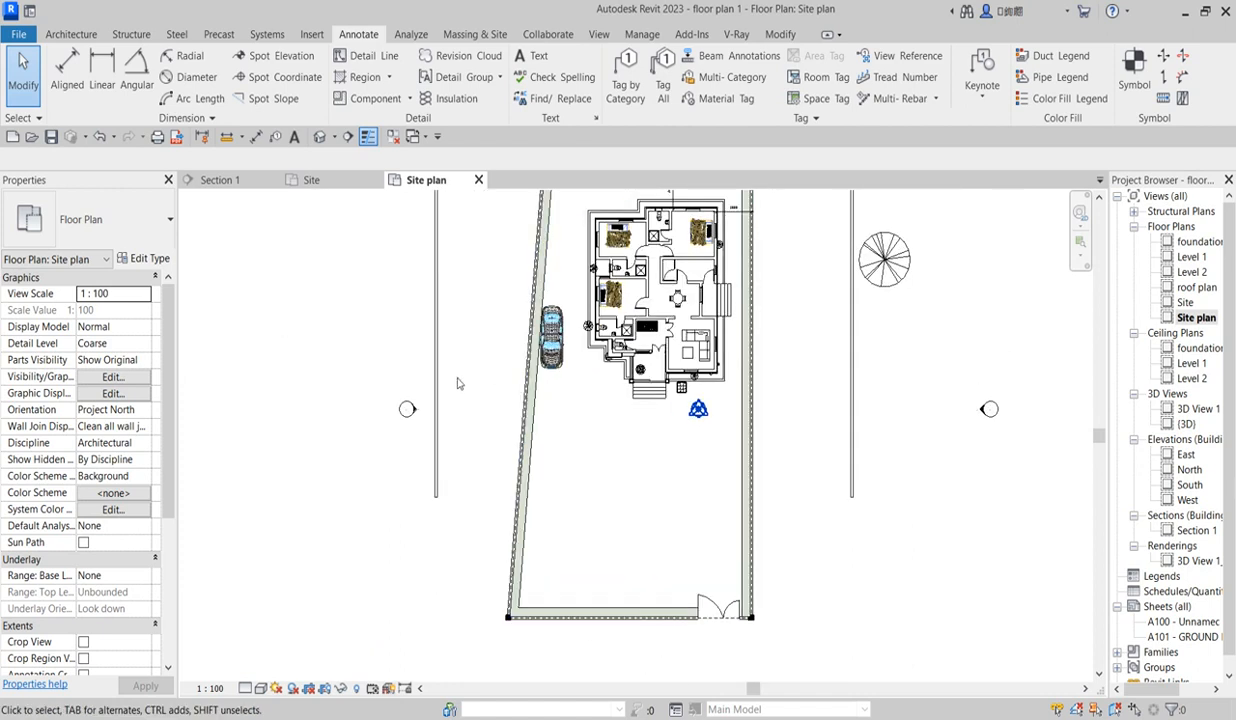
scroll(545, 485, "up", 2)
scroll(800, 550, "down", 2)
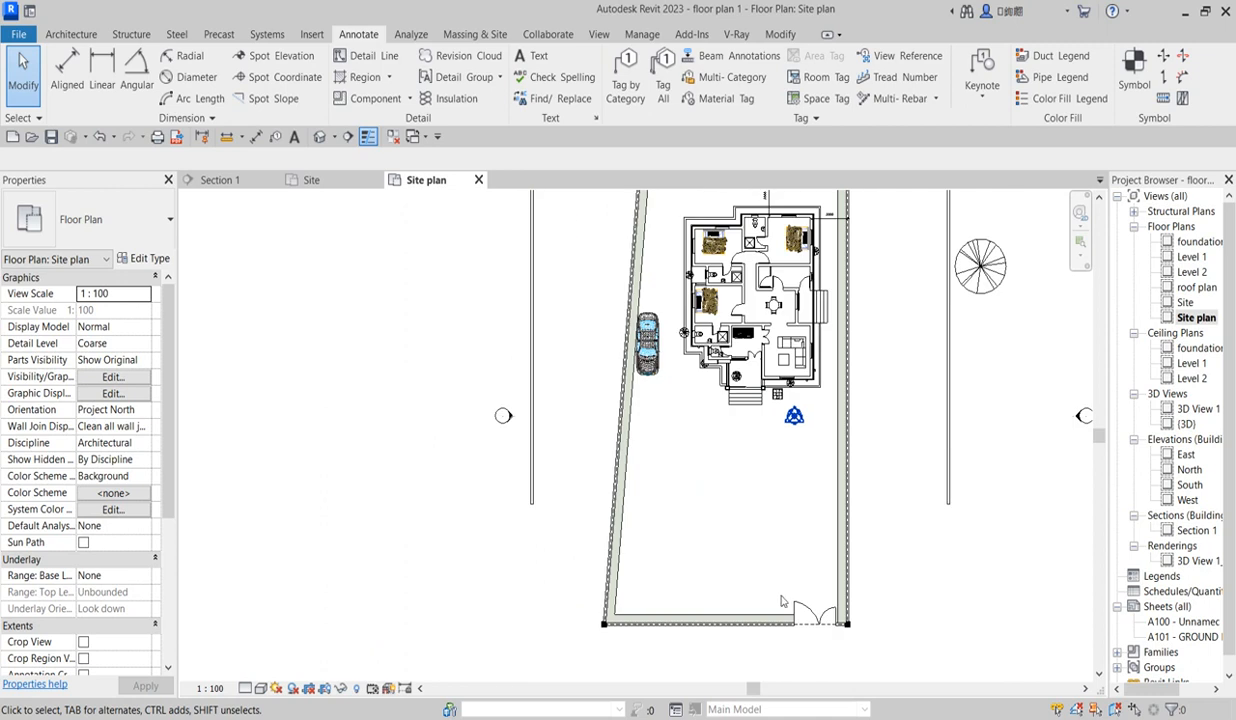
scroll(730, 560, "up", 2)
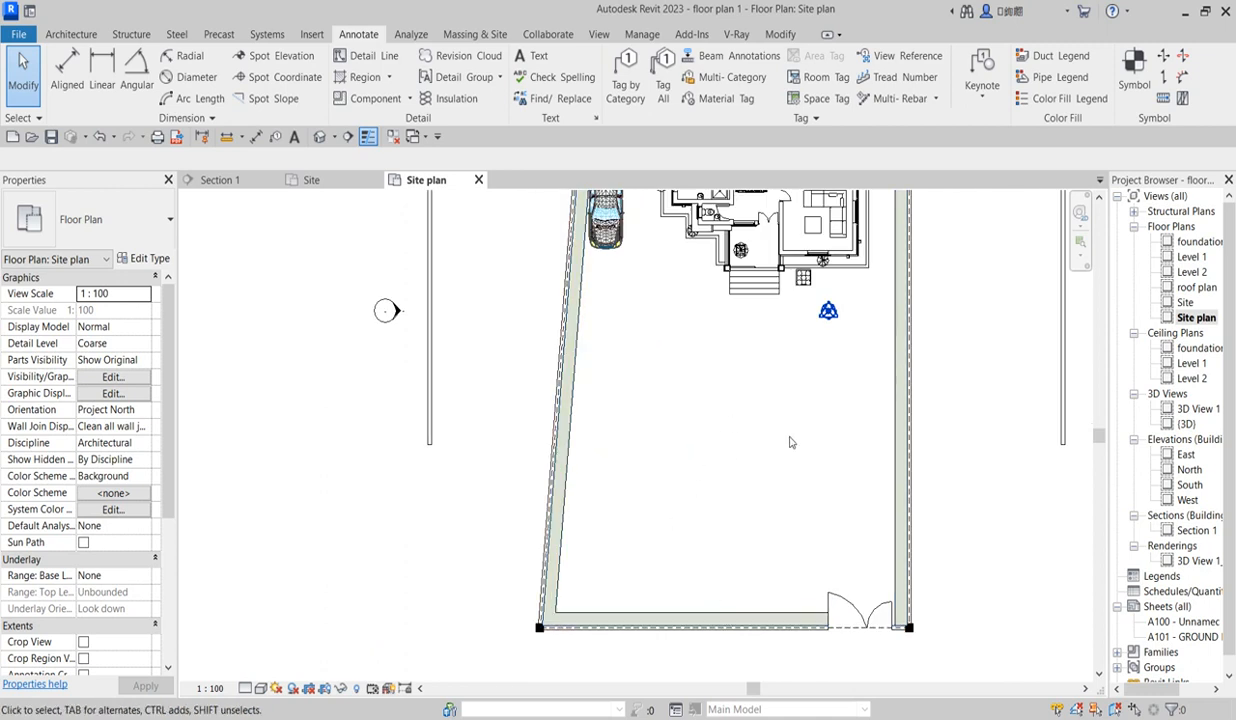
Create a circular Solid Black filled region of about 2100 mm radius in the yard between the house entrance and the gate
left_click(872, 372)
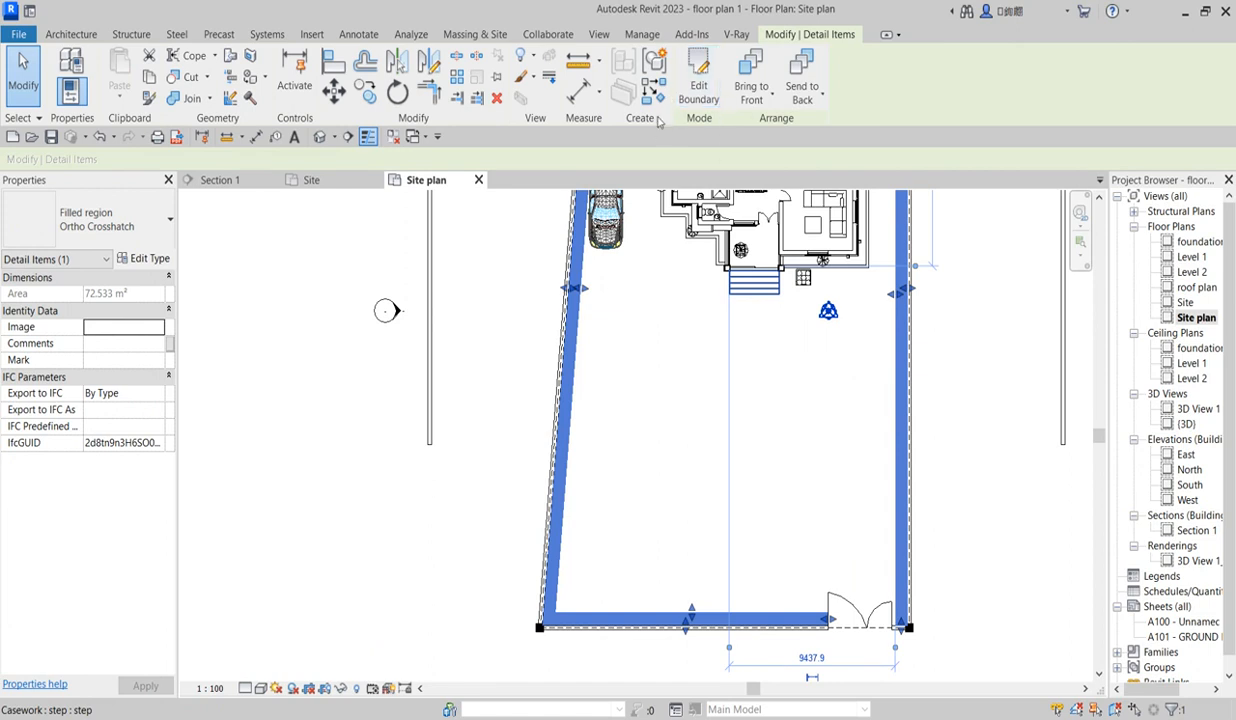
left_click(699, 85)
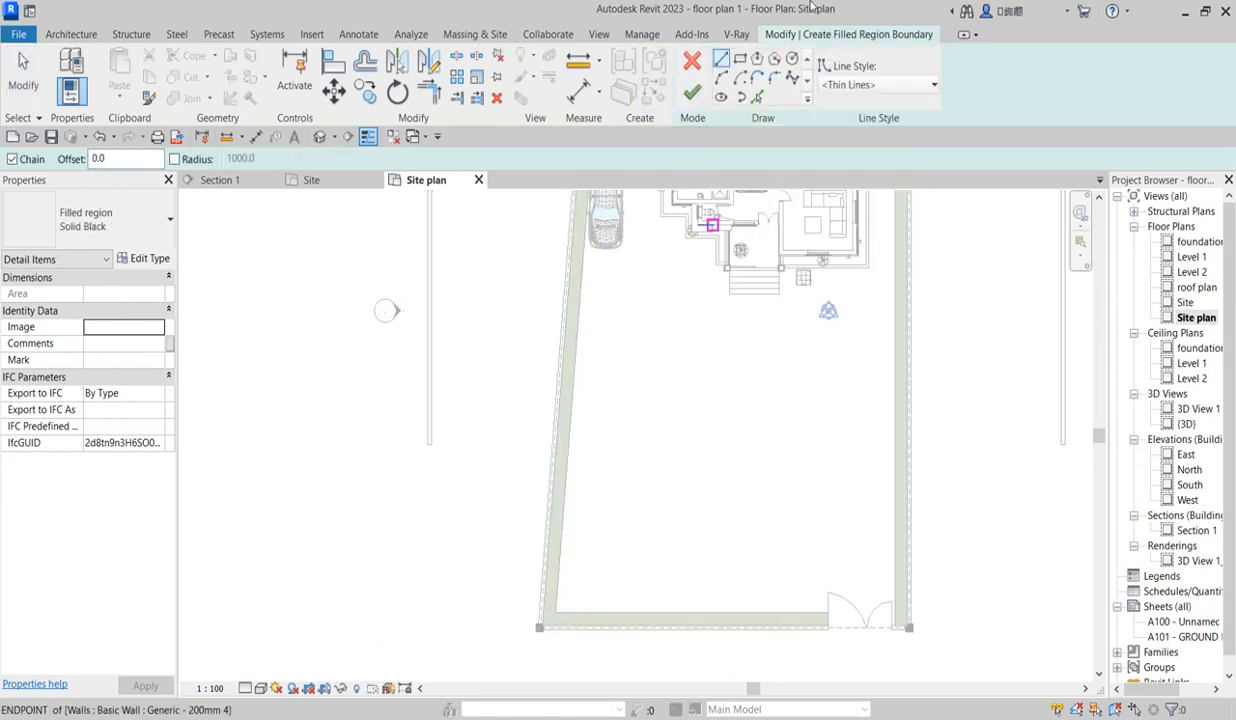
left_click(791, 58)
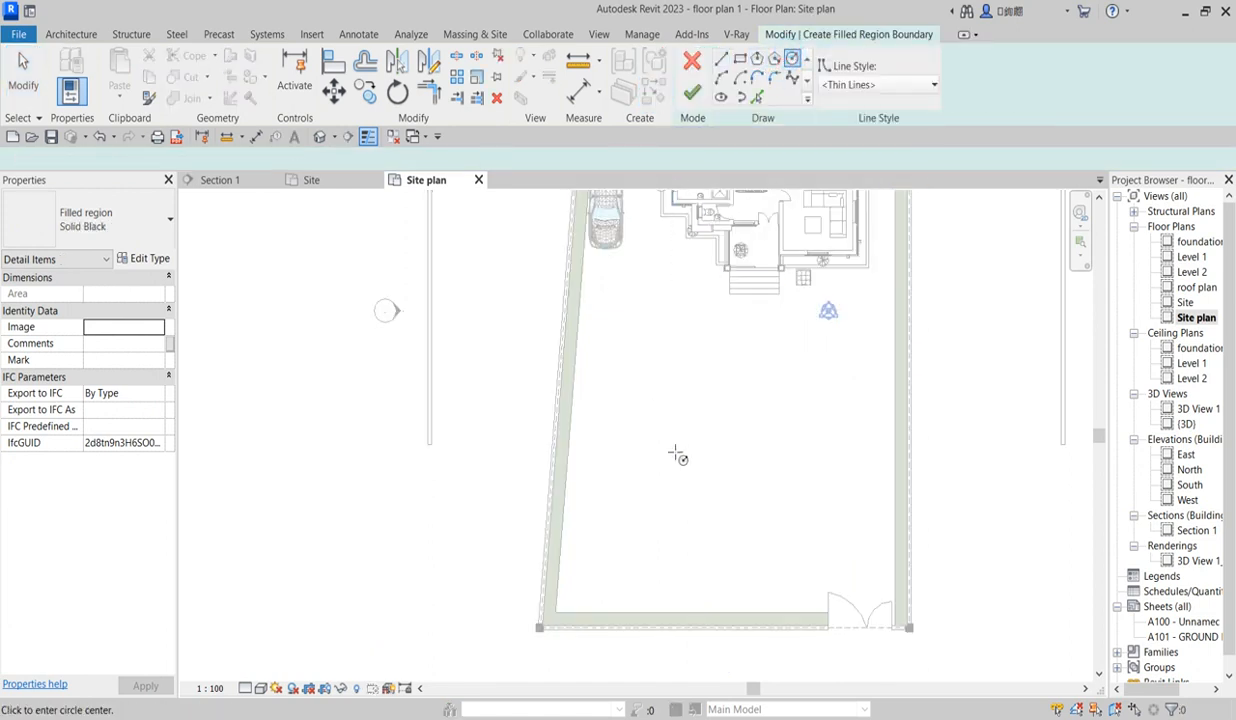
left_click(733, 464)
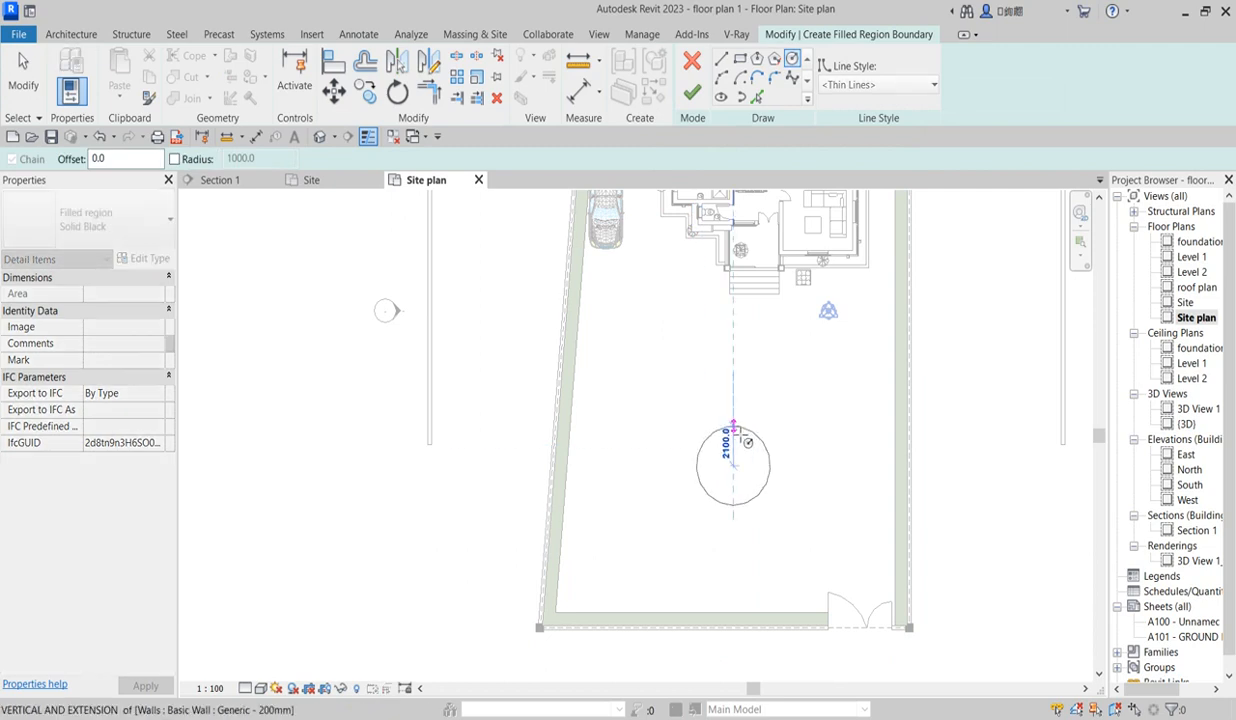
left_click(736, 430)
scroll(753, 402, "up", 3)
left_click(693, 93)
Reopen the circular region's boundary sketch, inspect its circle, and finish the sketch without edits
left_click(693, 93)
scroll(722, 466, "down", 3)
scroll(742, 488, "up", 3)
left_click(767, 463)
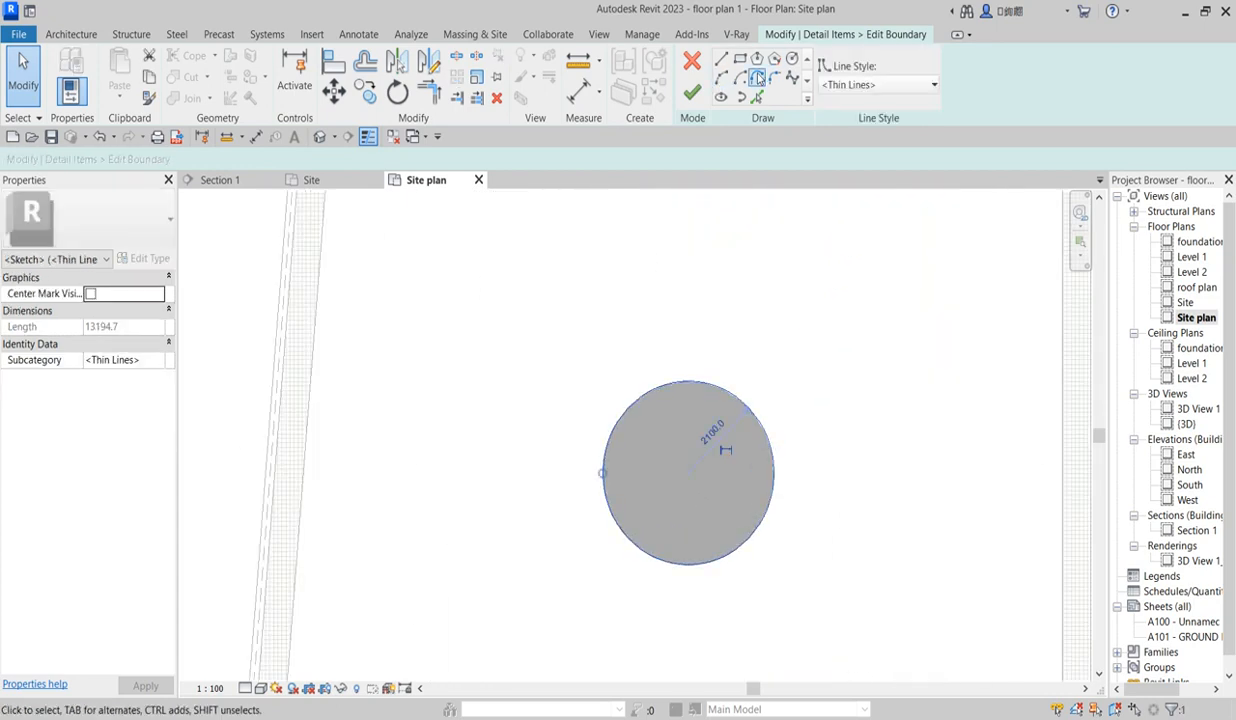
left_click(816, 439)
left_click(693, 95)
left_click(697, 104)
scroll(652, 386, "down", 2)
scroll(790, 453, "down", 1)
left_click(733, 428)
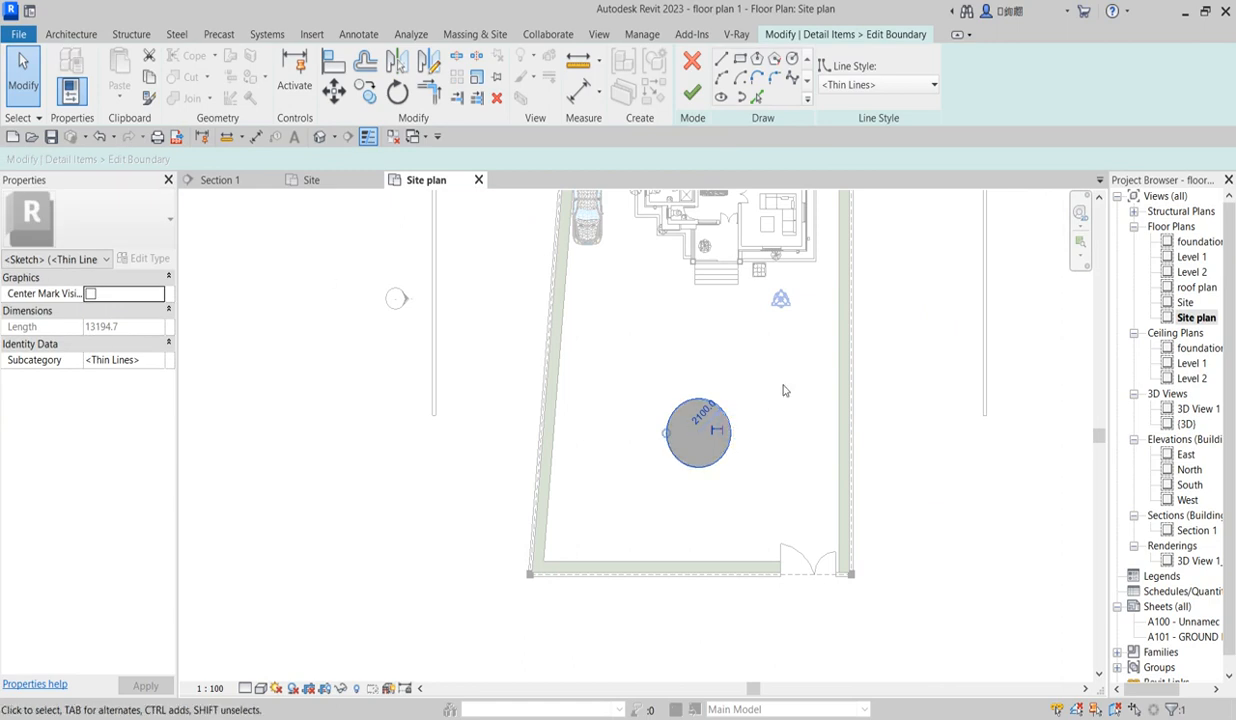
left_click(770, 400)
scroll(714, 422, "up", 3)
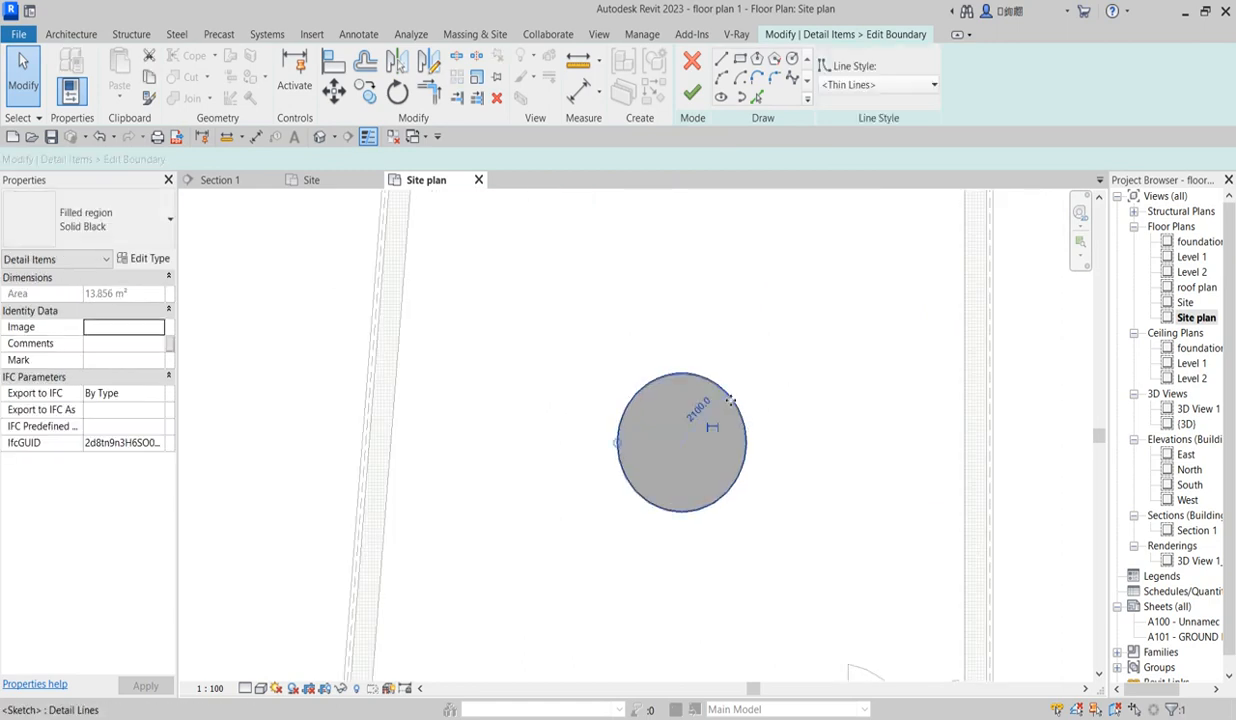
left_click(731, 400)
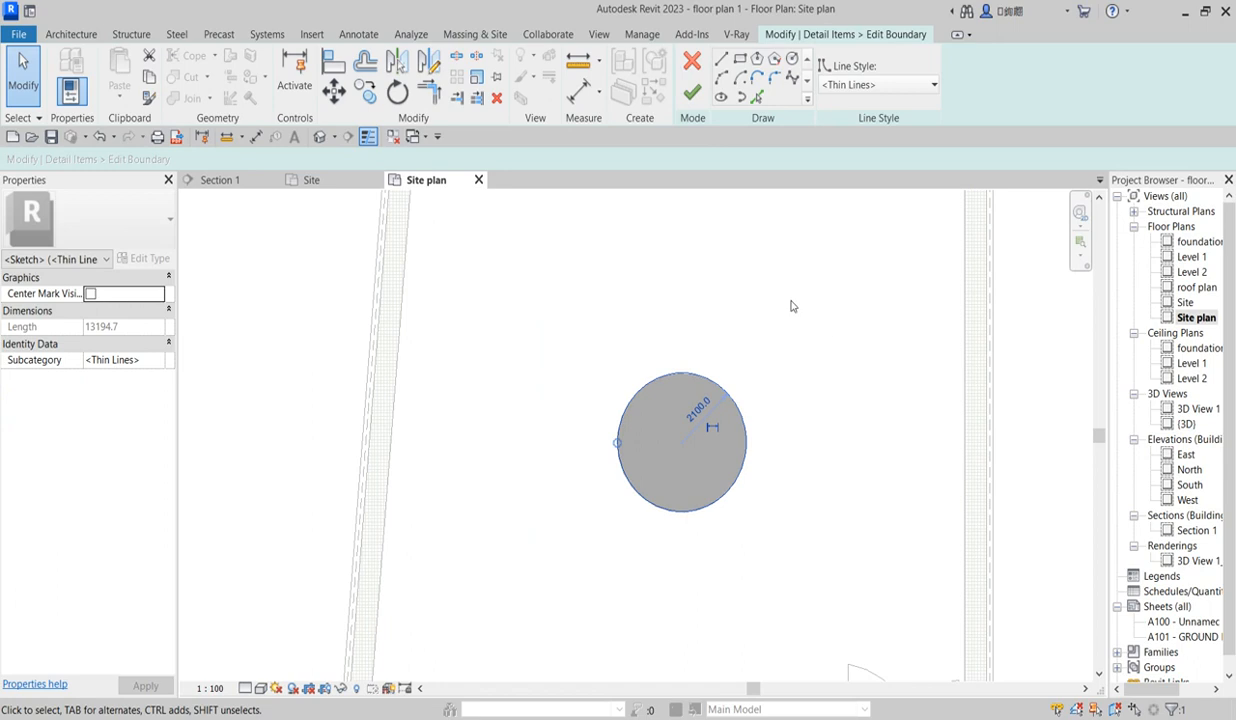
left_click(679, 390)
scroll(712, 438, "down", 5)
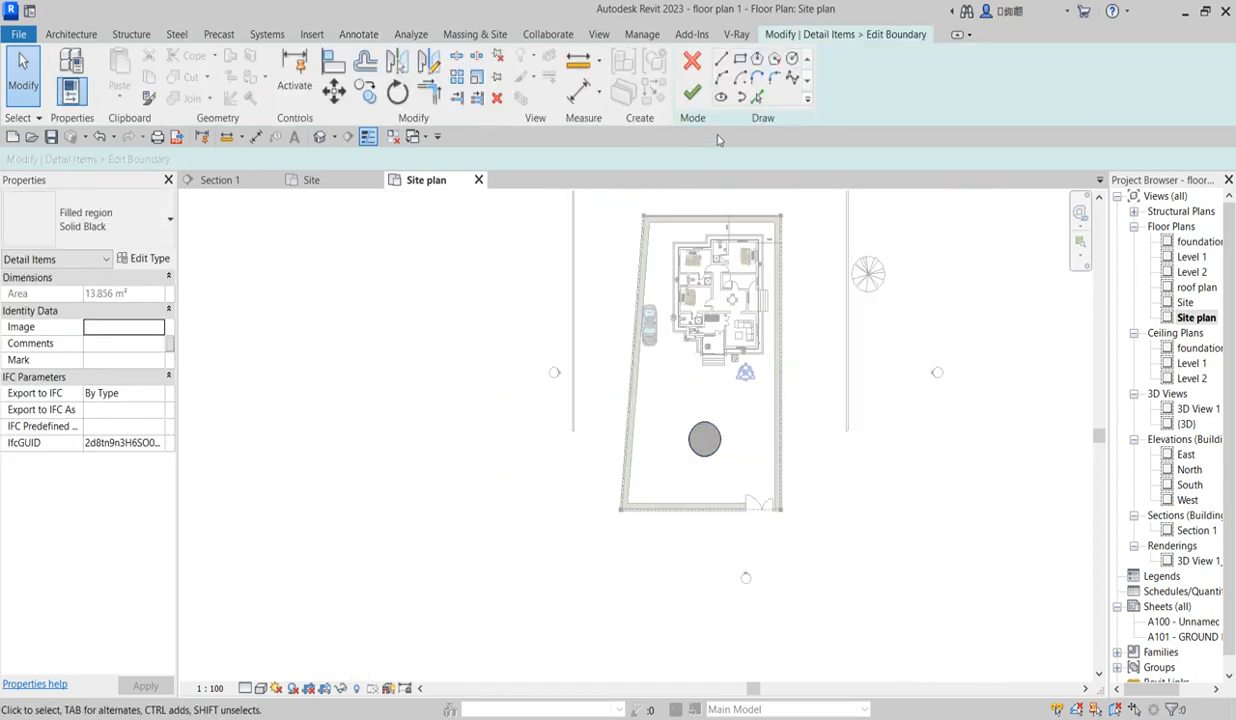
left_click(692, 92)
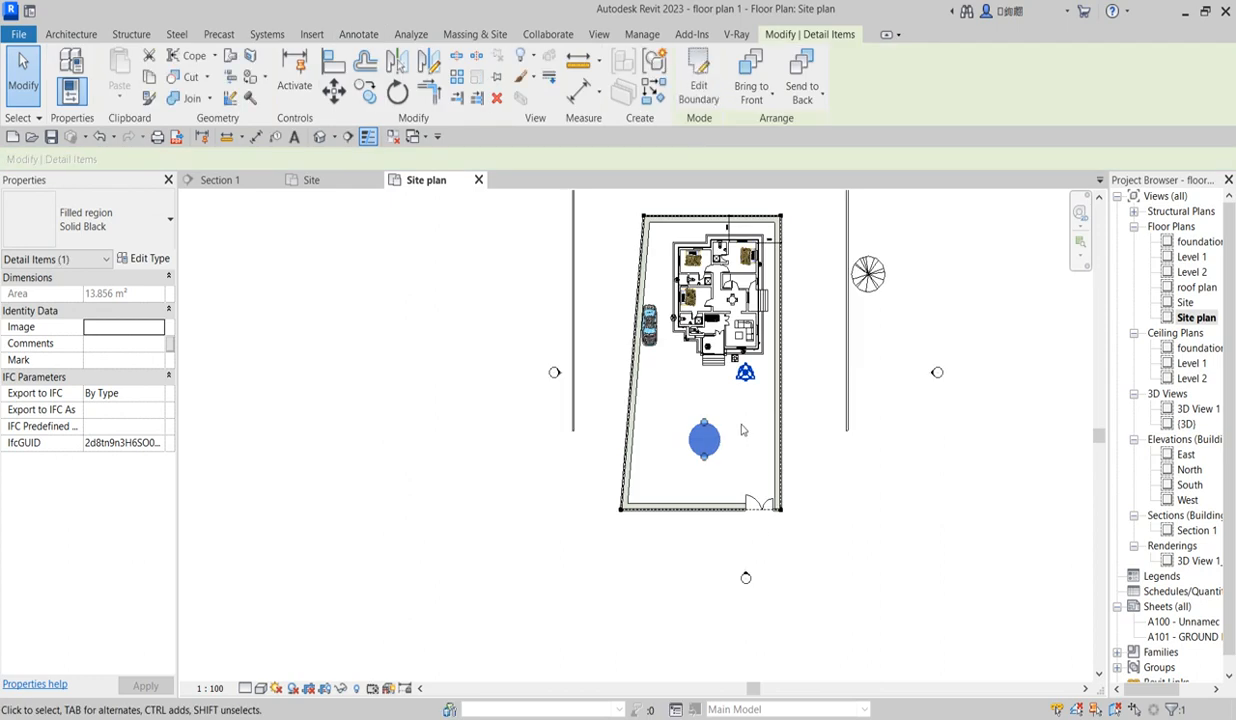
Duplicate the circular region's type under the name Solid Black 2
left_click(150, 258)
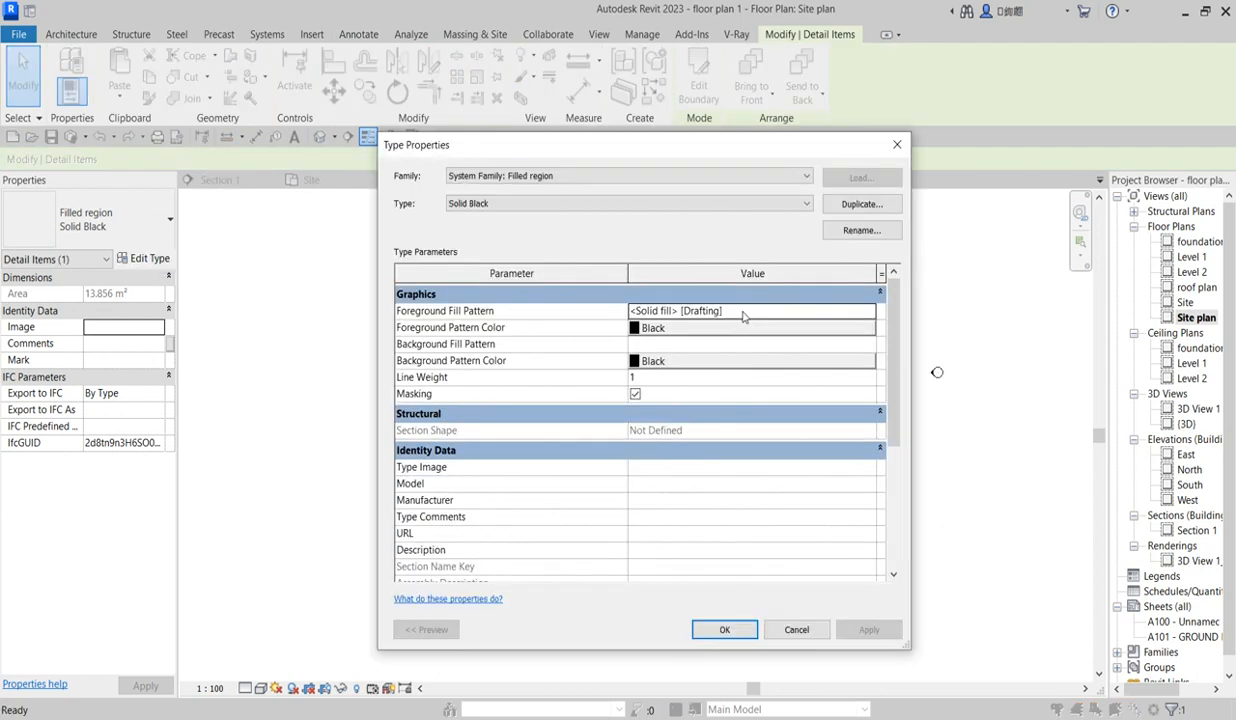
left_click(837, 208)
left_click(636, 429)
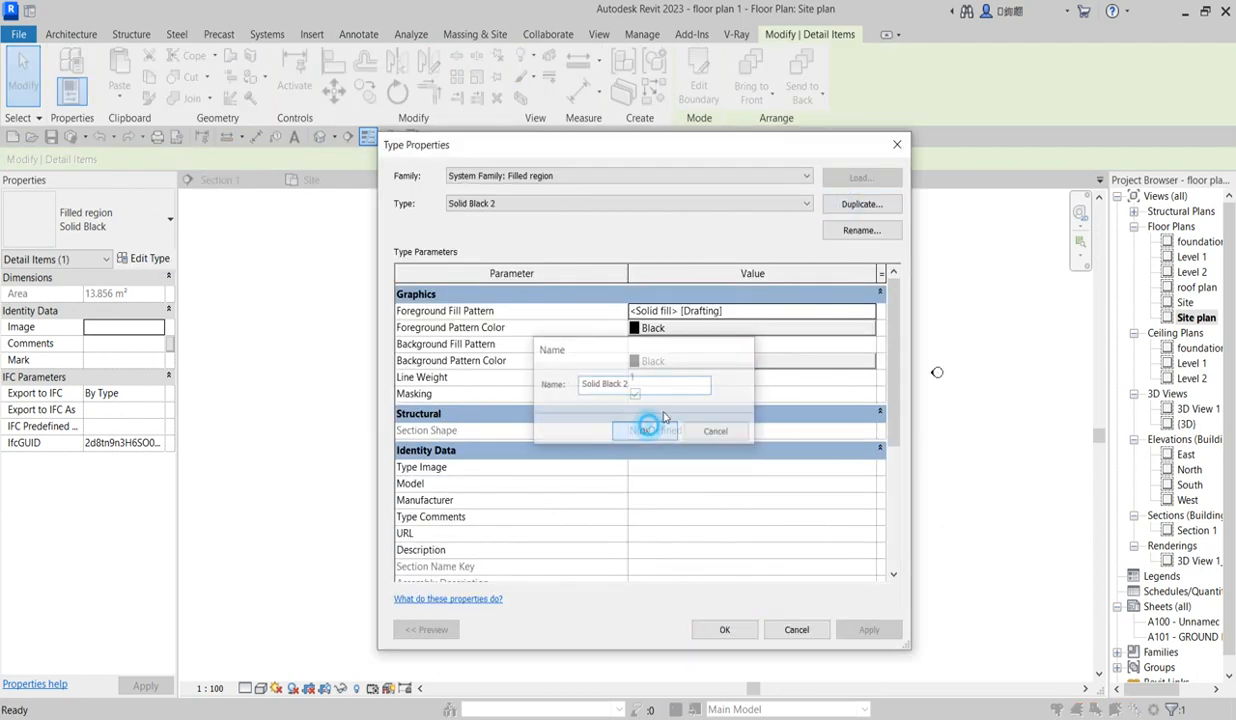
Duplicate the Diagonal crosshatch 1.5mm drafting pattern as Diagonal crosshatch 1.5mm 2 while choosing the type's foreground fill pattern
left_click(871, 316)
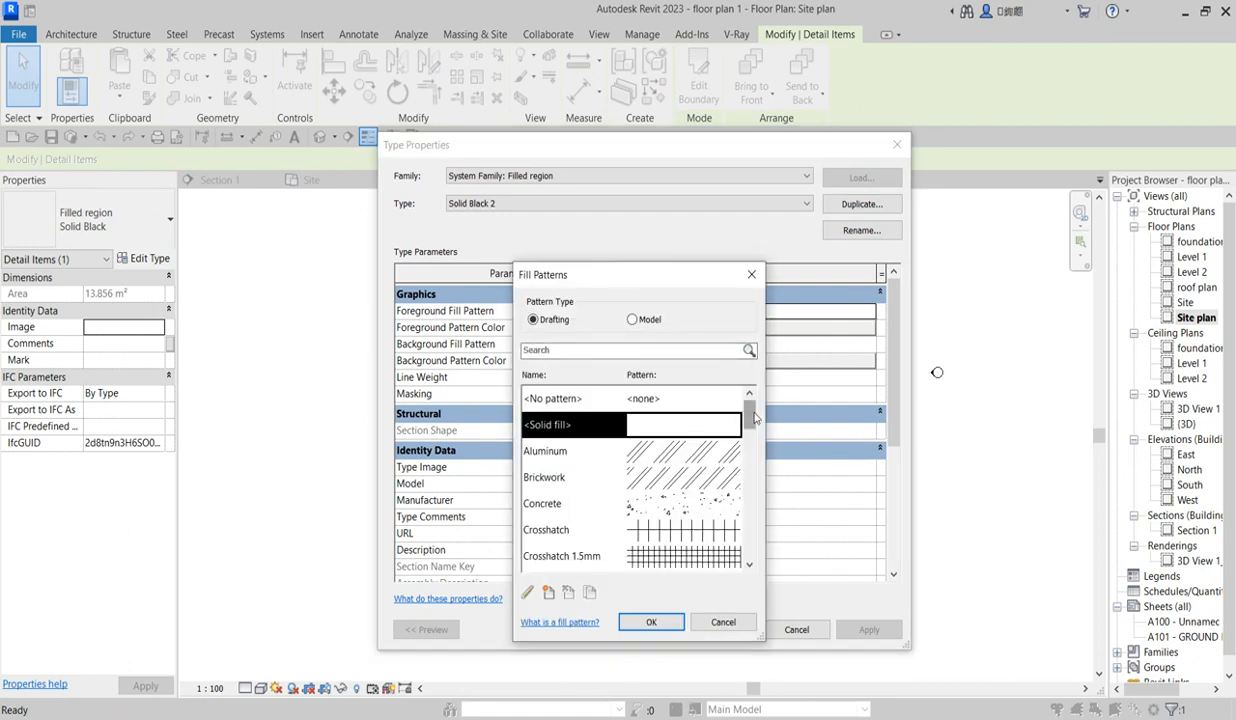
scroll(722, 410, "down", 2)
left_click(709, 429)
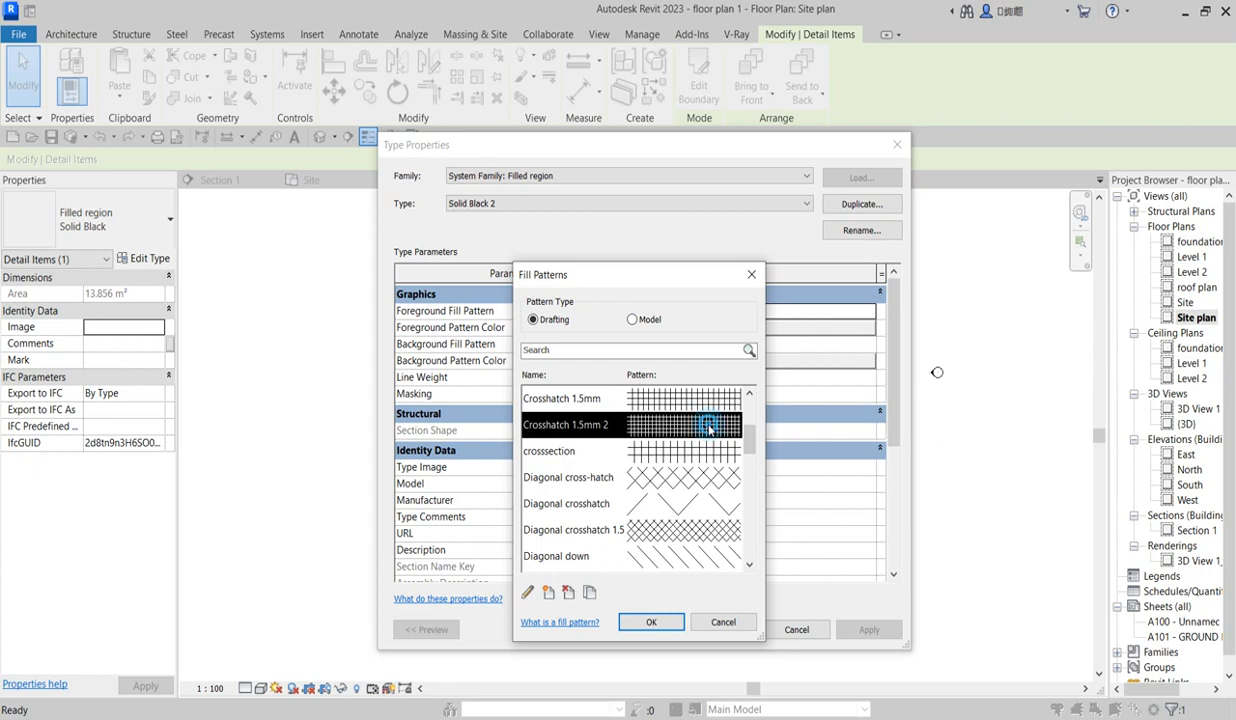
left_click(687, 531)
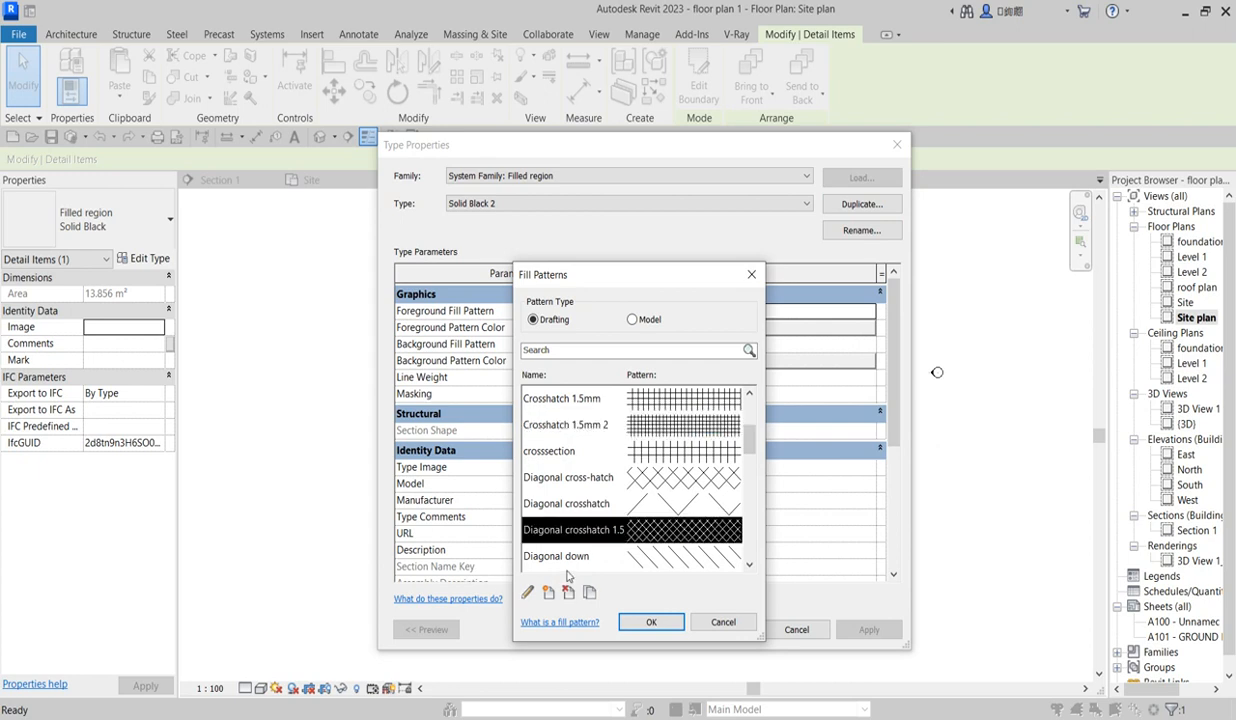
left_click(573, 594)
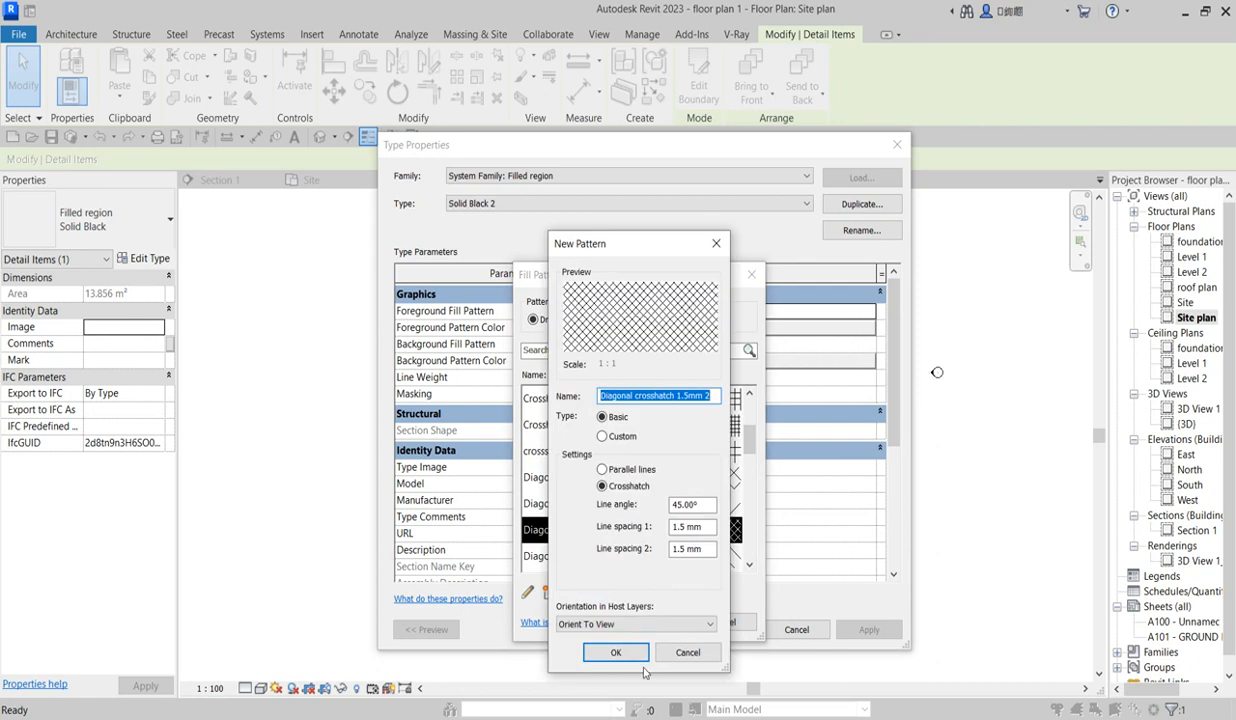
left_click(616, 652)
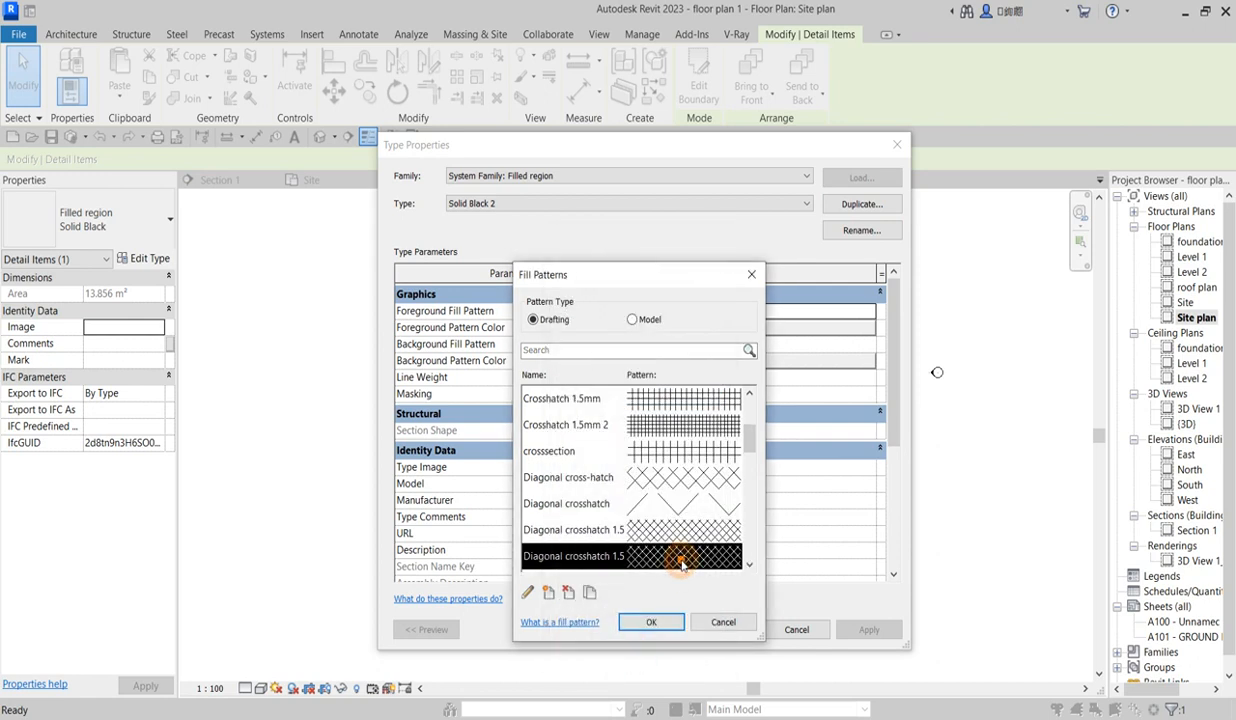
Duplicate the copied diagonal crosshatch pattern again as Diagonal crosshatch 1.5mm 3 and look through the neighbouring patterns
left_click(588, 592)
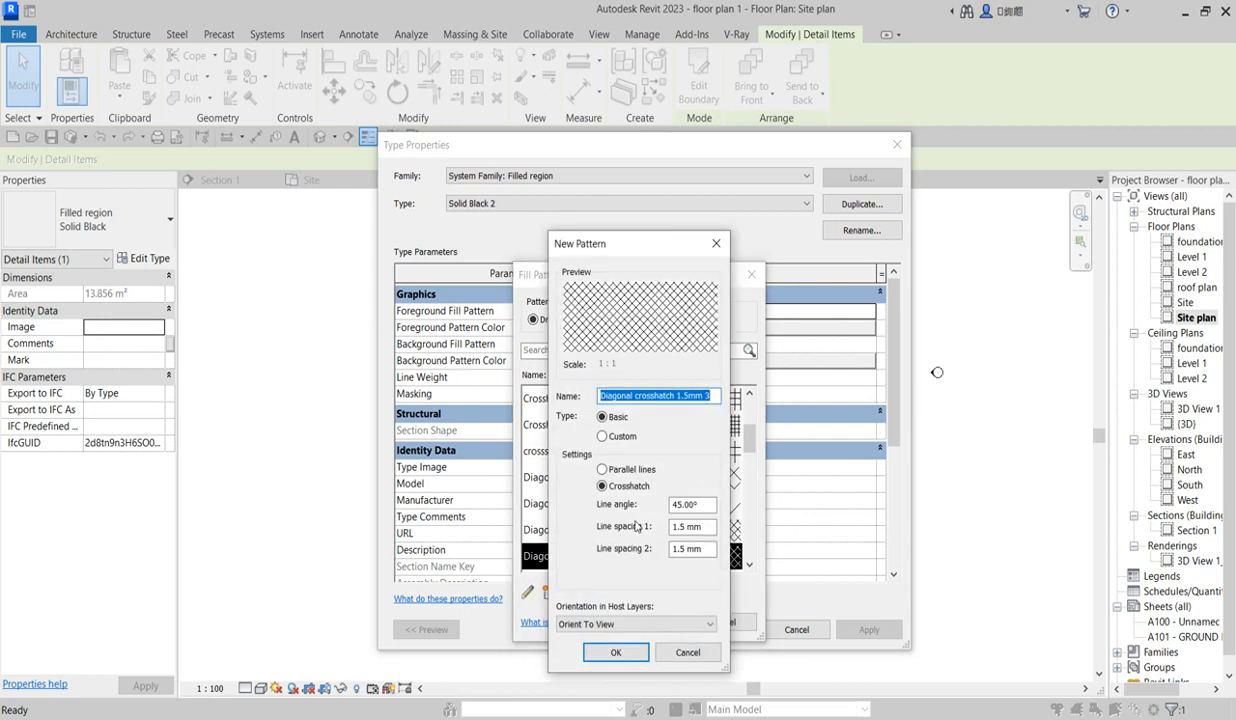
left_click(618, 654)
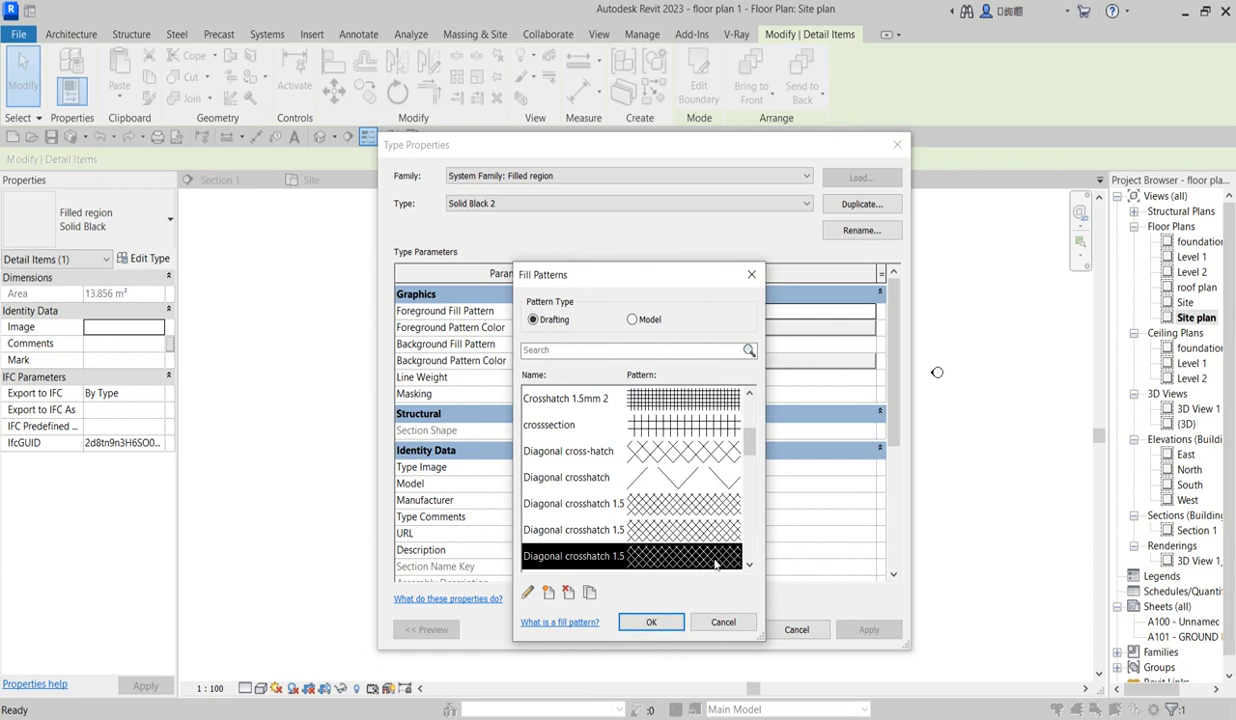
scroll(722, 420, "down", 2)
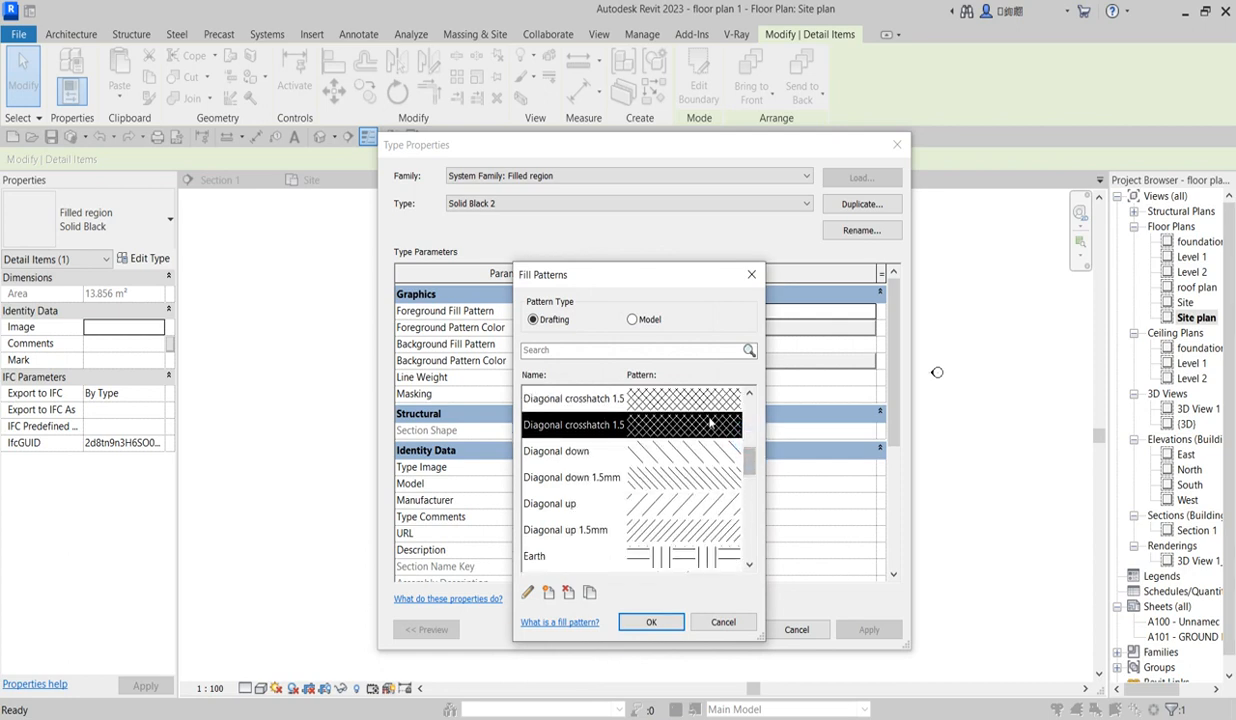
scroll(620, 462, "up", 1)
scroll(620, 462, "up", 1)
scroll(640, 515, "down", 1)
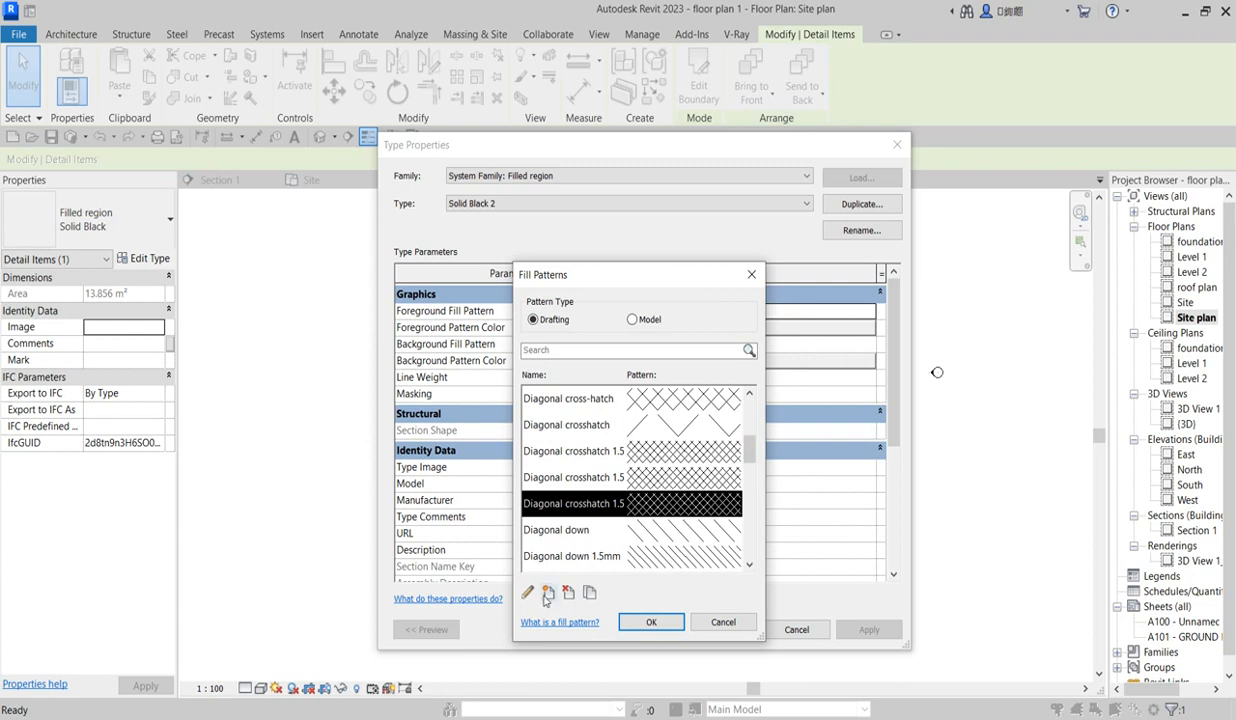
Set both line spacings of the Diagonal crosshatch 1.5mm 3 pattern to 1 mm
left_click(530, 595)
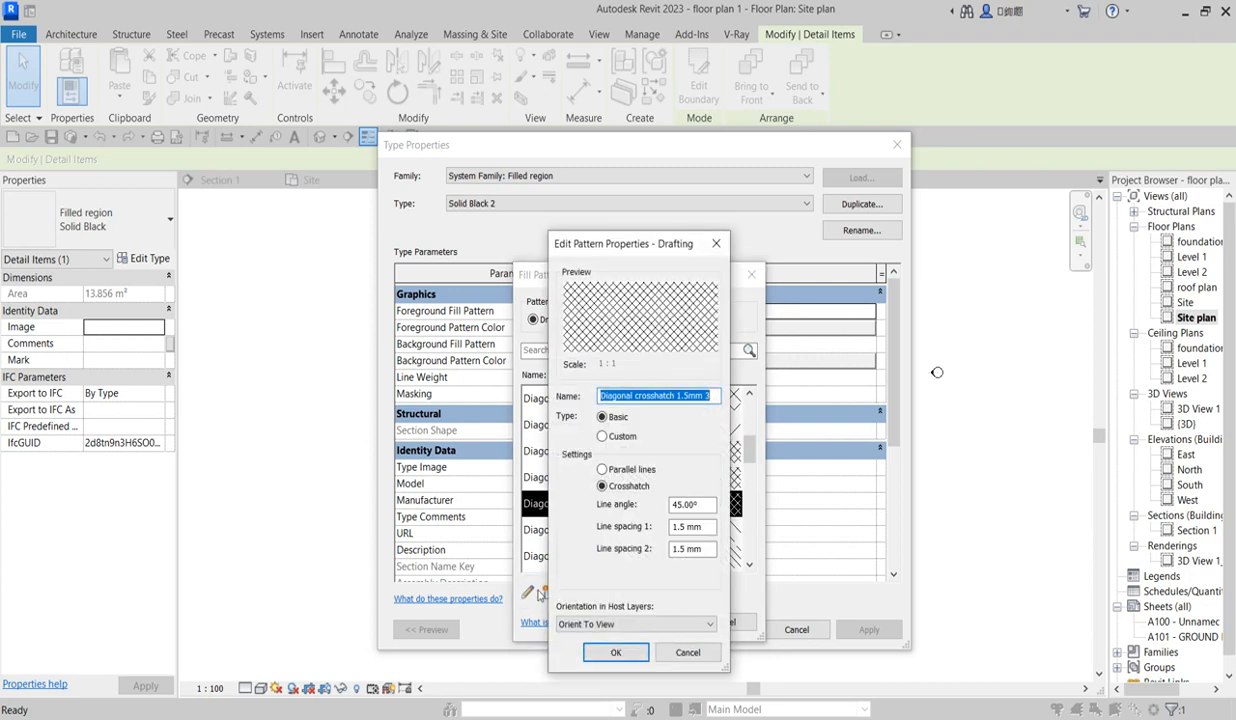
left_click(688, 551)
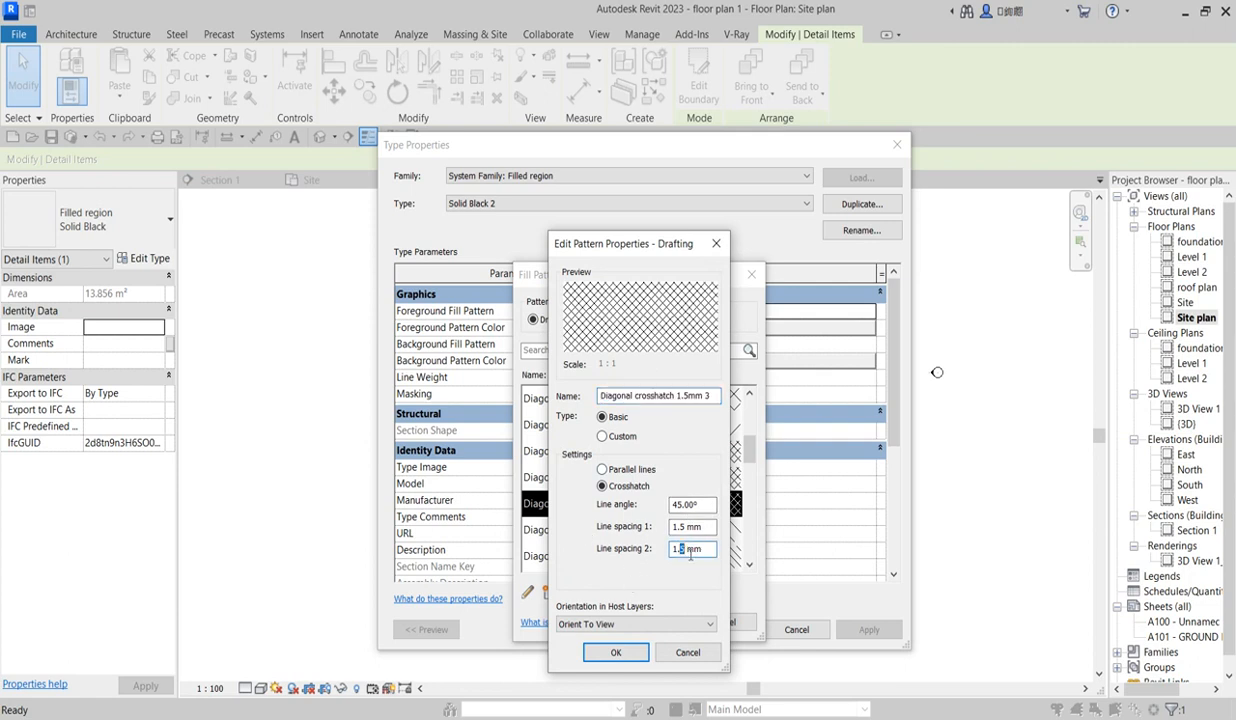
key("BackSpace")
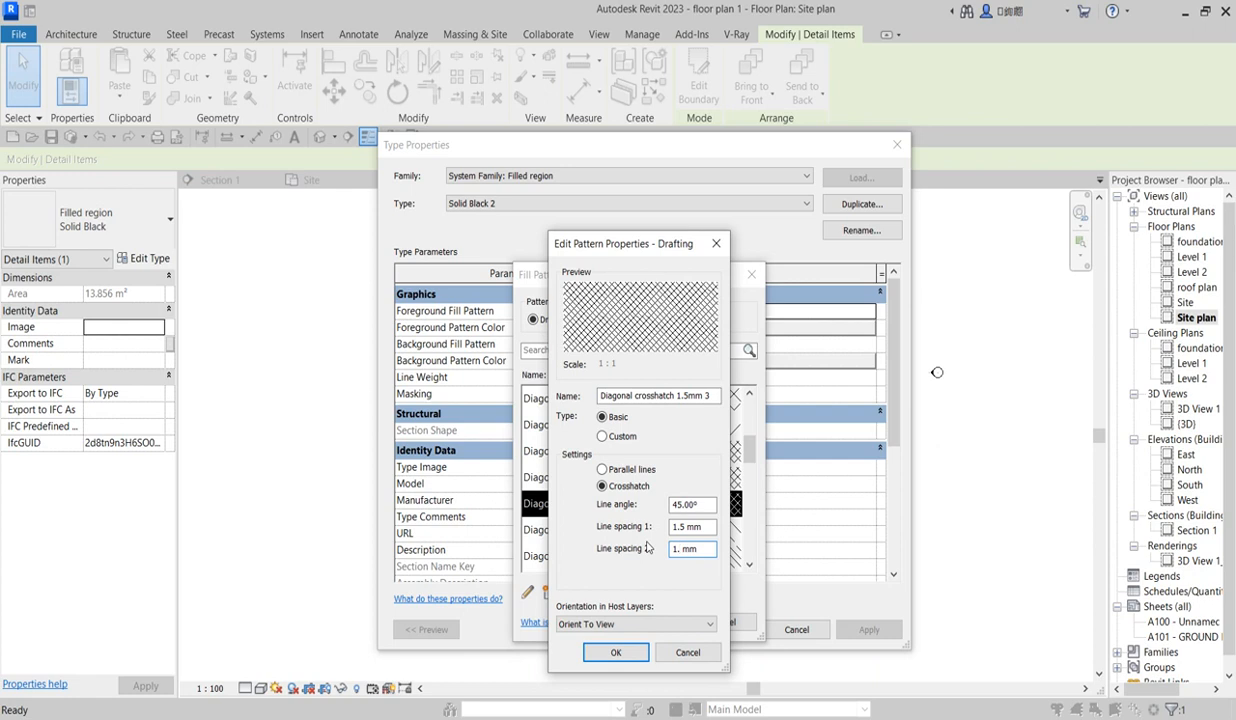
left_click_drag(679, 528, 693, 533)
key("BackSpace")
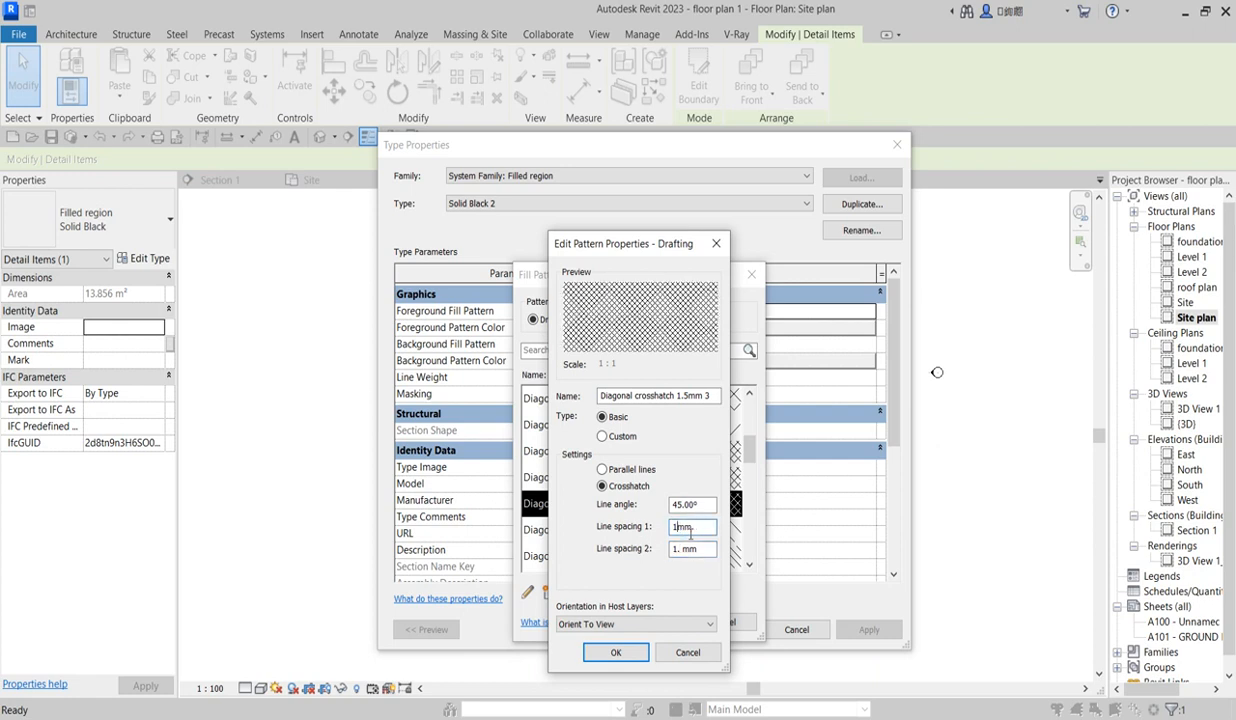
left_click(689, 548)
left_click(616, 652)
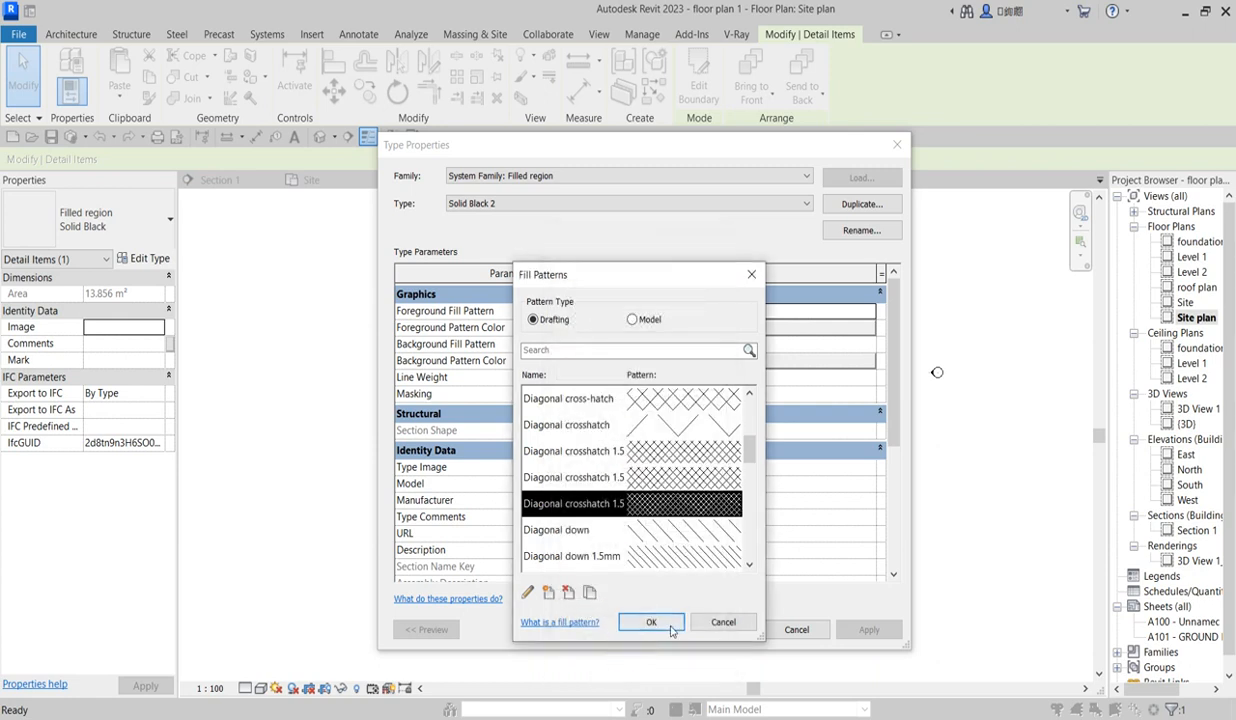
Apply the edited crosshatch as the Solid Black 2 type's foreground fill and check the hatch in the circular region
left_click(660, 621)
left_click(741, 629)
scroll(751, 426, "up", 3)
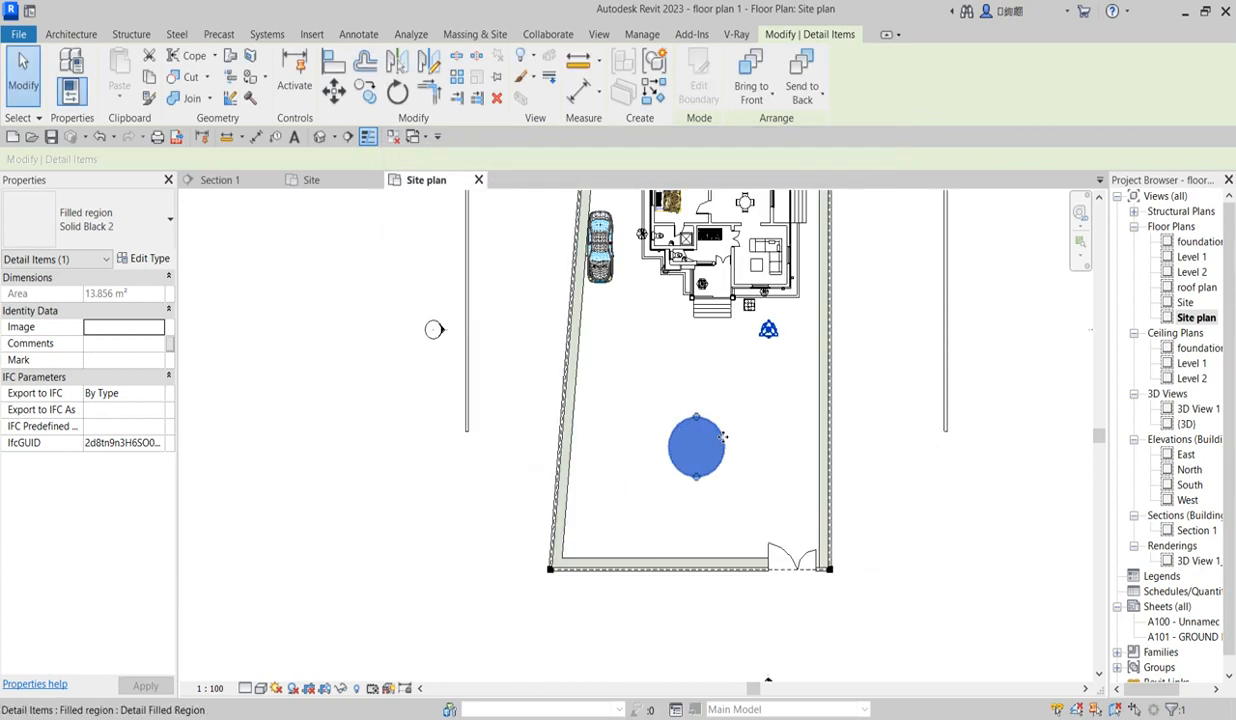
left_click(751, 426)
scroll(751, 426, "up", 5)
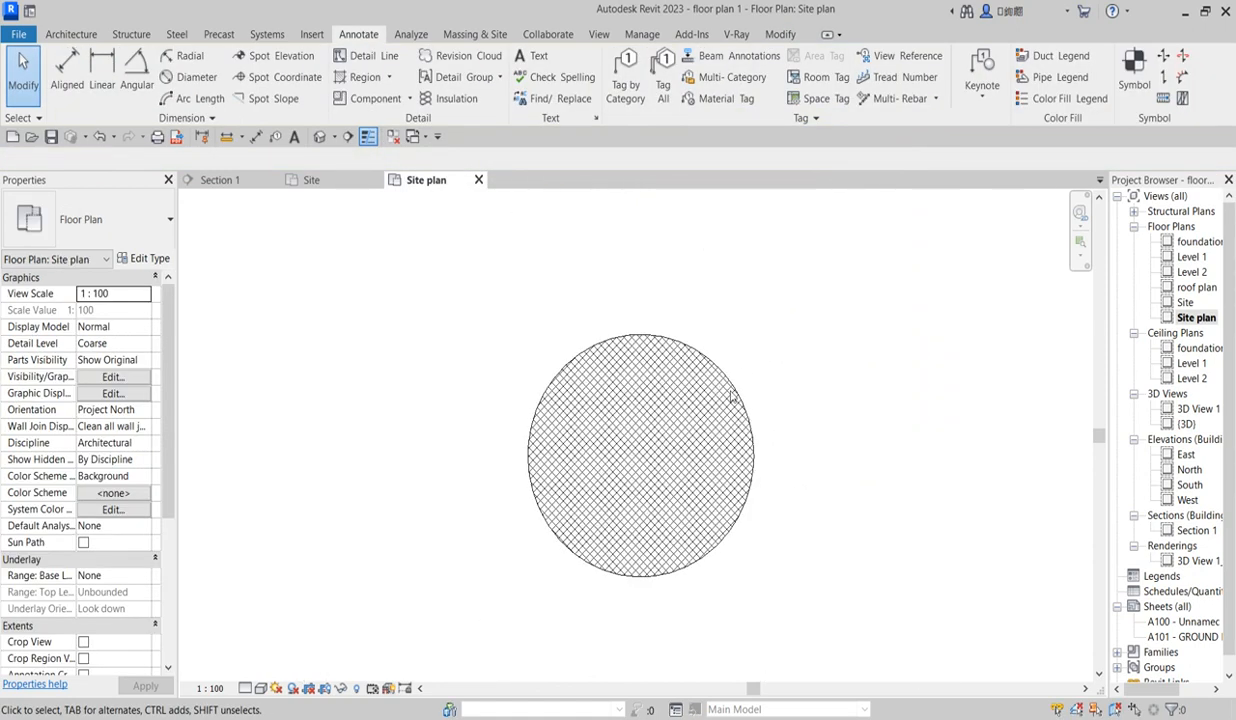
scroll(750, 387, "down", 4)
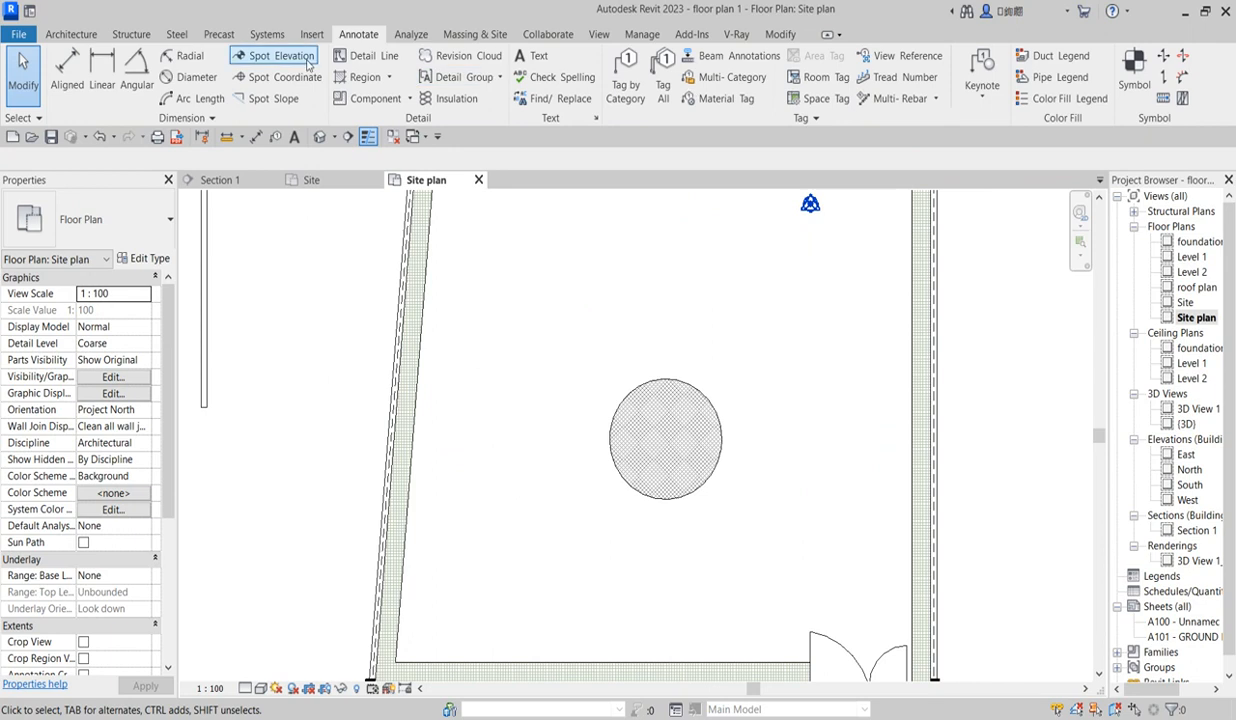
Create a wide detail-line ring around the circular region by picking both halves of its edge with a 150 mm outward offset
left_click(421, 36)
left_click(346, 36)
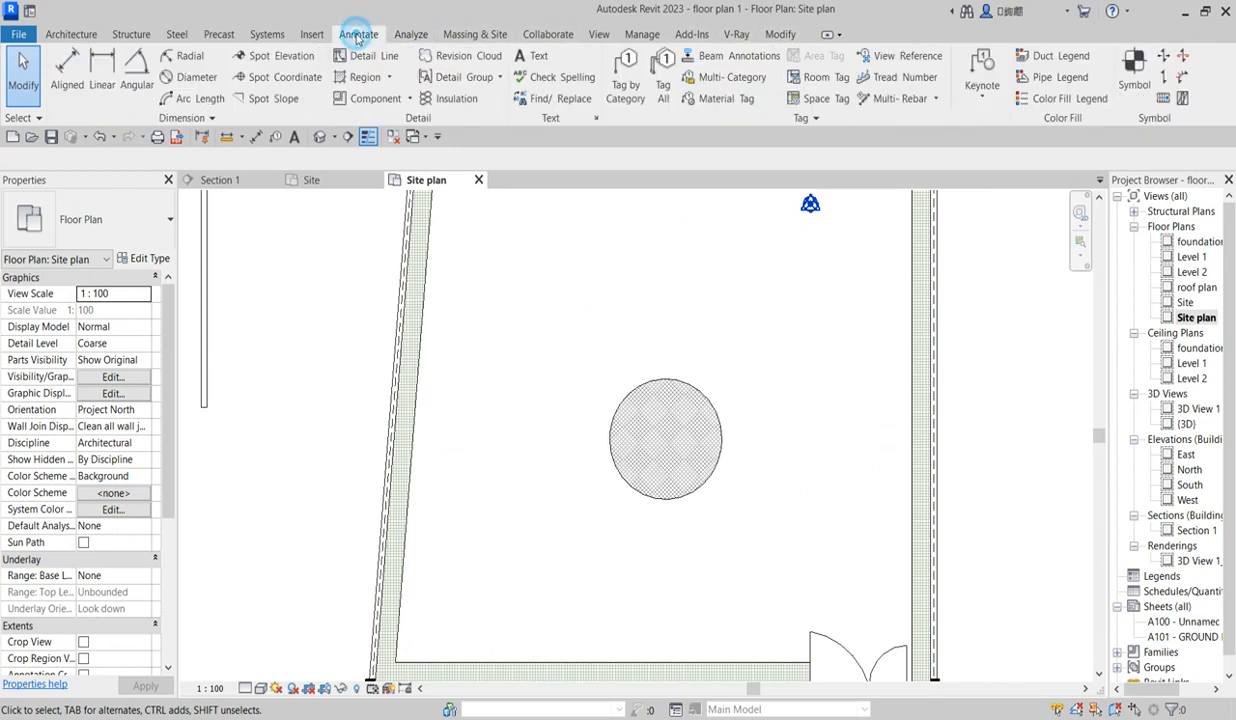
left_click(366, 56)
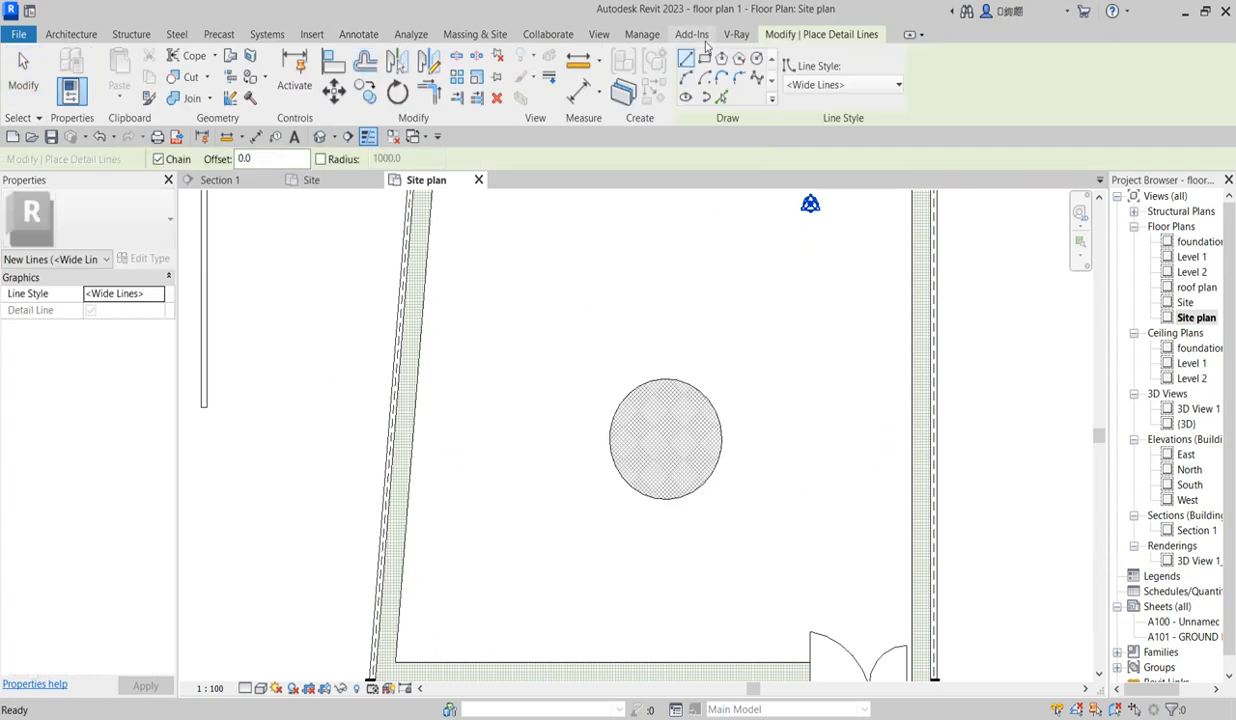
left_click(721, 97)
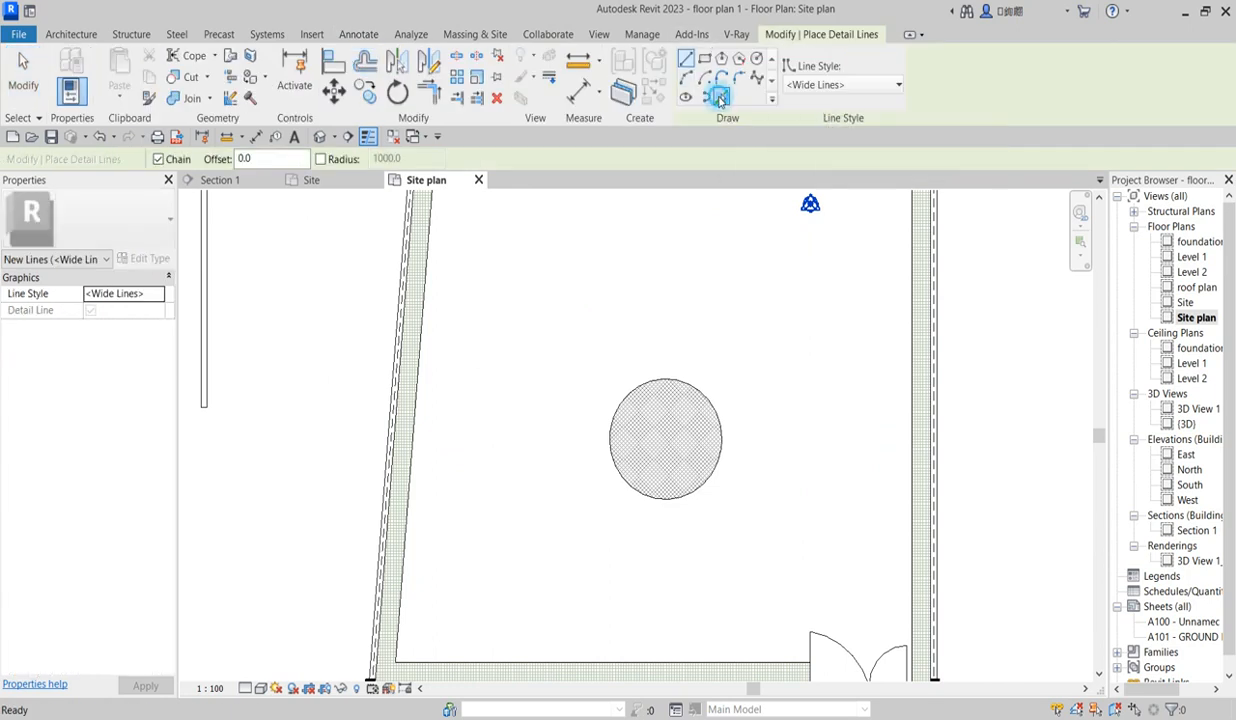
left_click(218, 158)
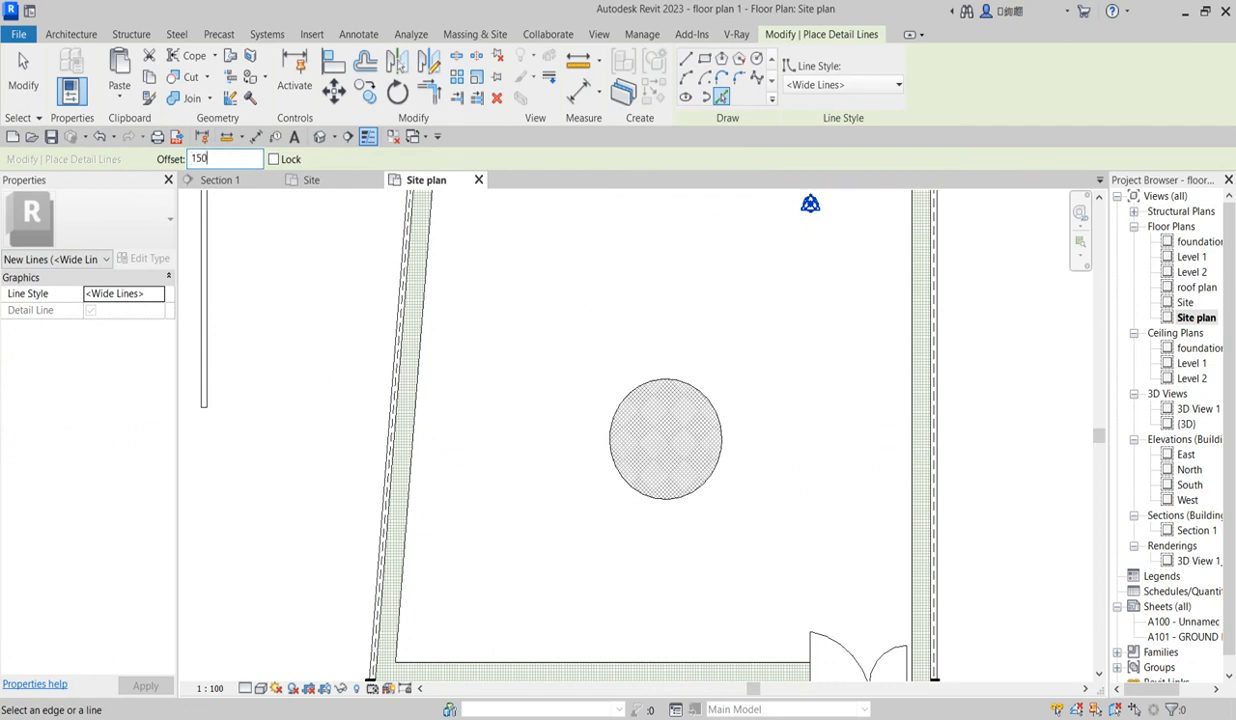
left_click(684, 378)
left_click(655, 498)
scroll(760, 350, "up", 2)
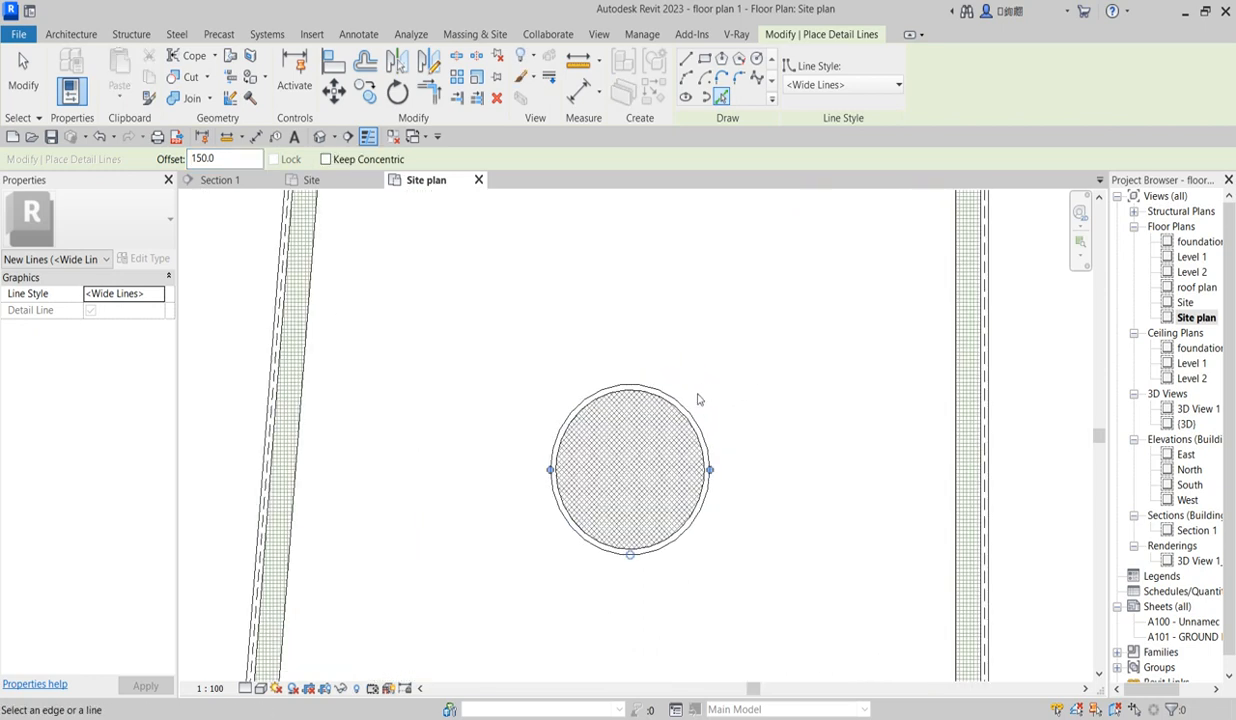
Add two more concentric detail-line rings around the first one, each offset 150 mm outward
left_click(684, 402)
left_click(698, 516)
left_click(618, 566)
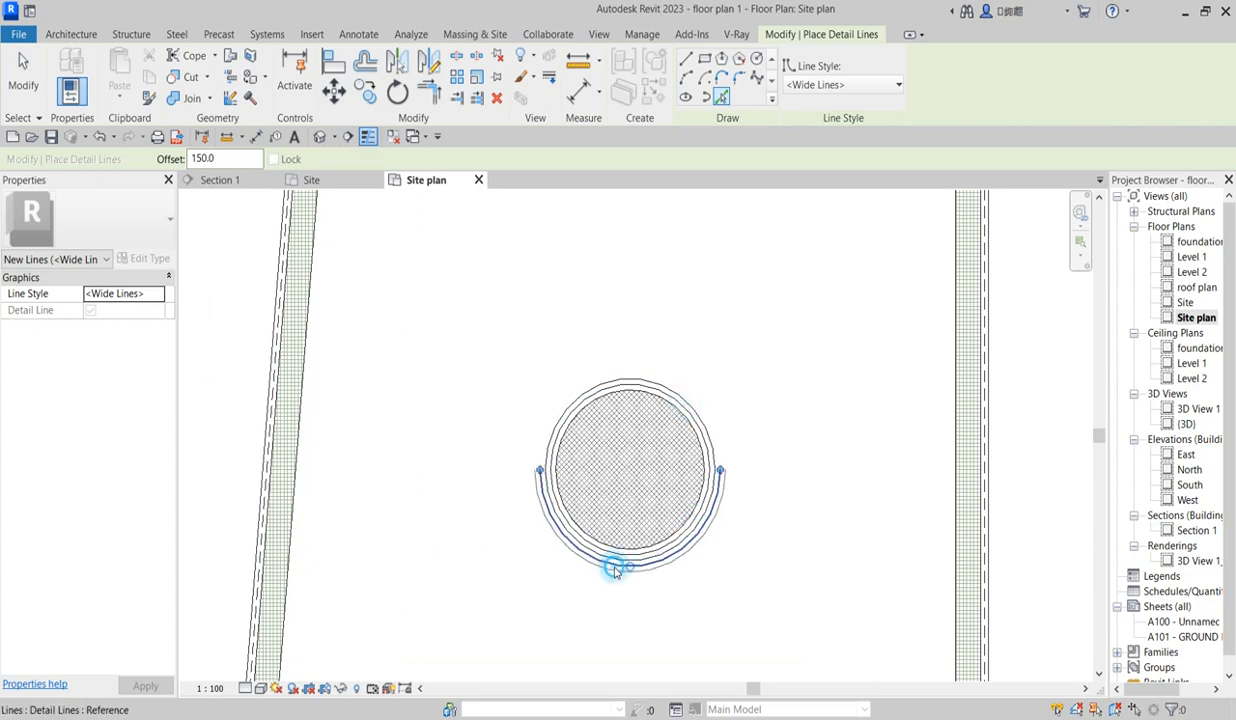
left_click(599, 378)
Examine the concentric rings around the hatched circle up close and in relation to the yard, gate and house
scroll(605, 375, "down", 2)
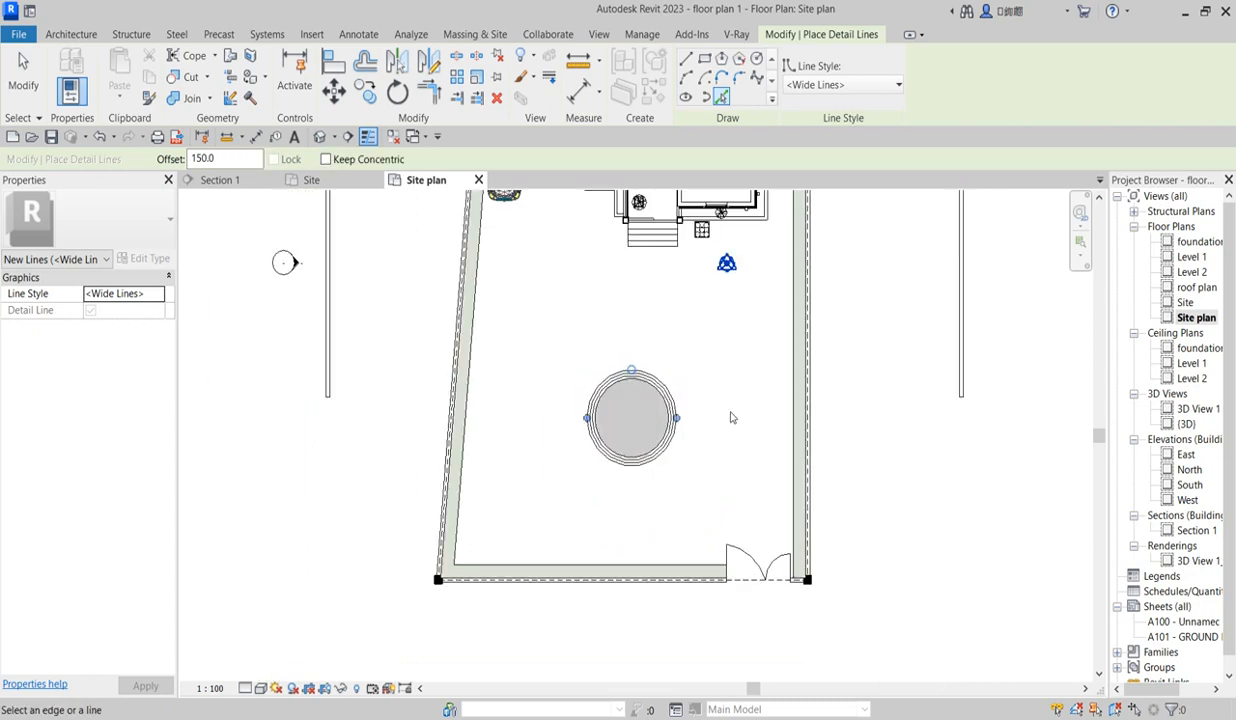
scroll(650, 370, "up", 2)
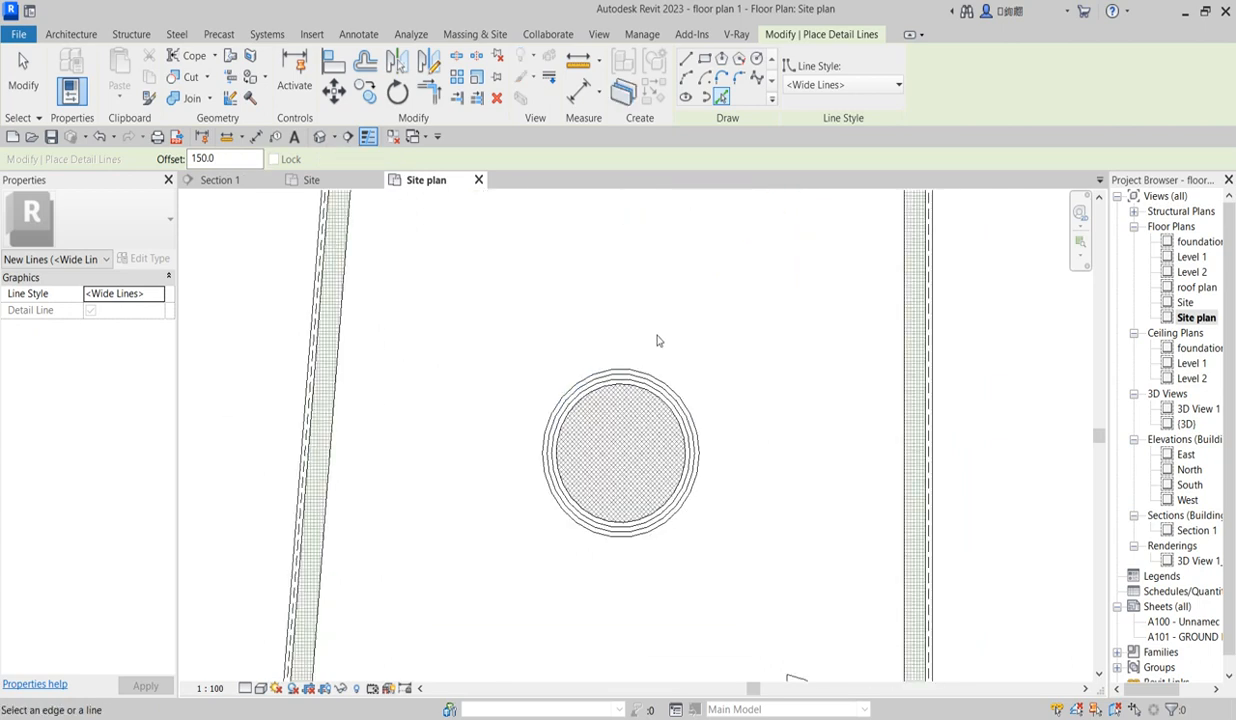
scroll(700, 400, "down", 3)
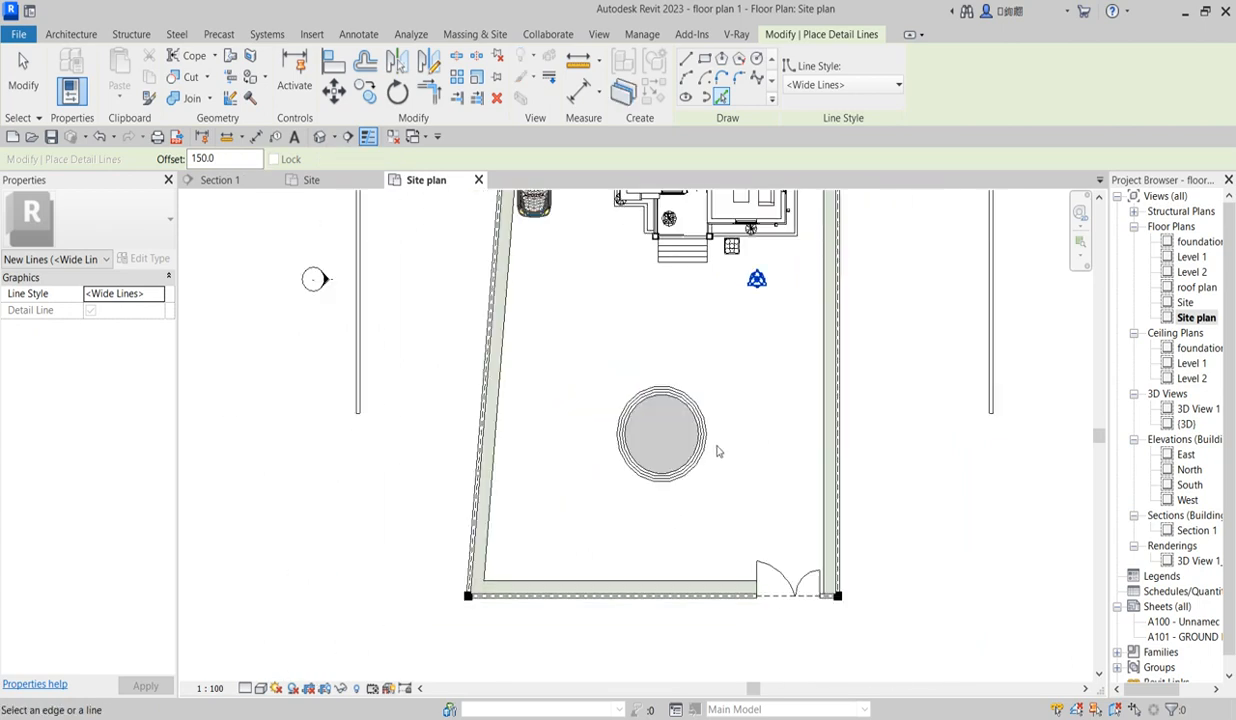
scroll(720, 440, "up", 3)
scroll(630, 455, "down", 2)
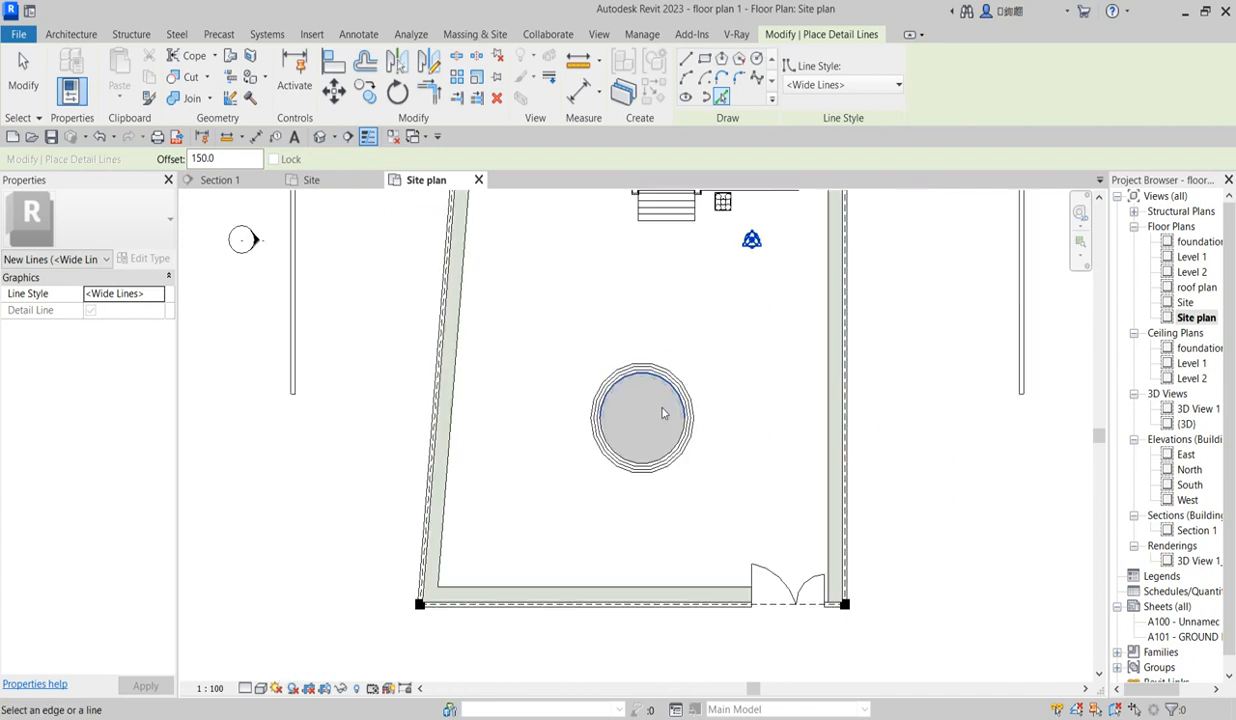
scroll(640, 430, "up", 2)
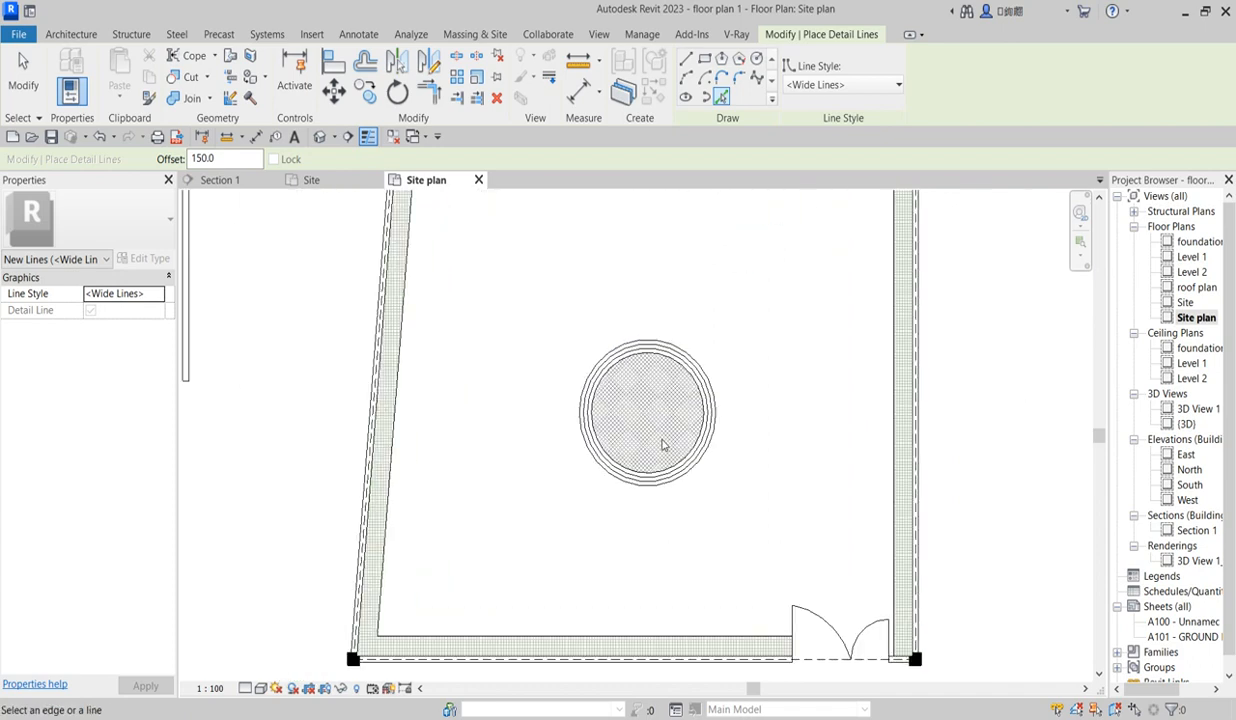
scroll(760, 520, "down", 2)
scroll(645, 416, "down", 1)
scroll(760, 551, "up", 1)
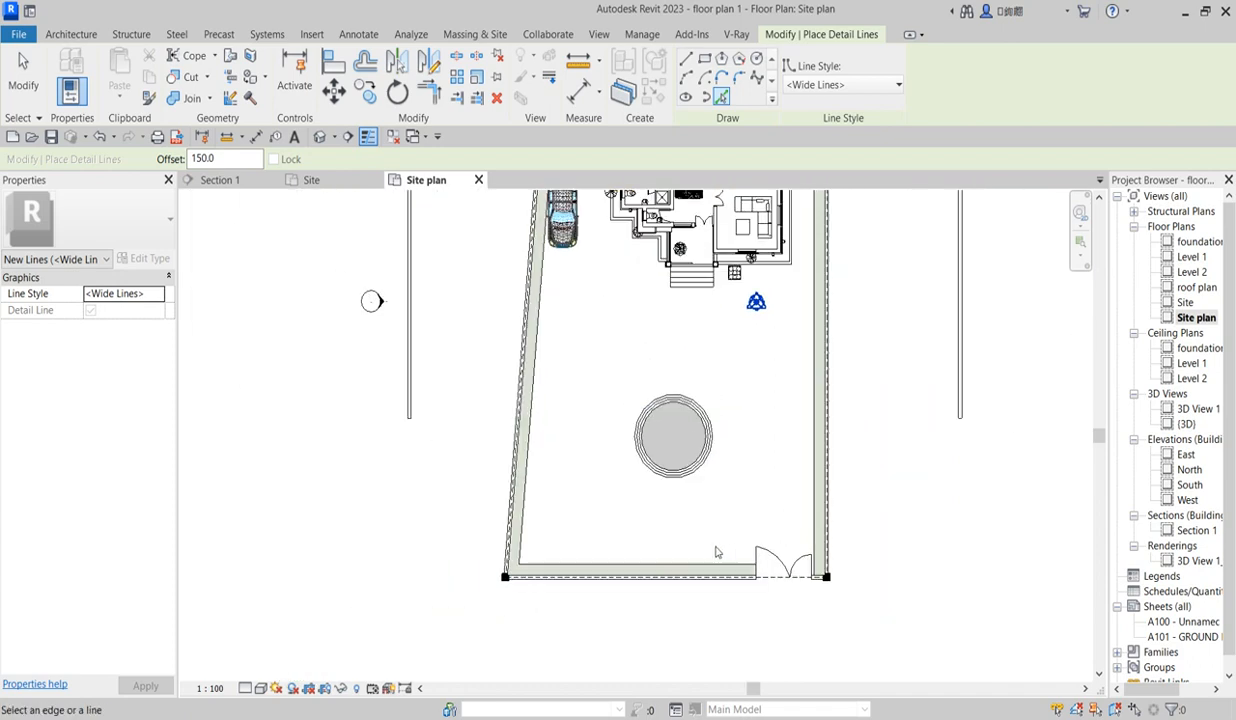
left_click(676, 474)
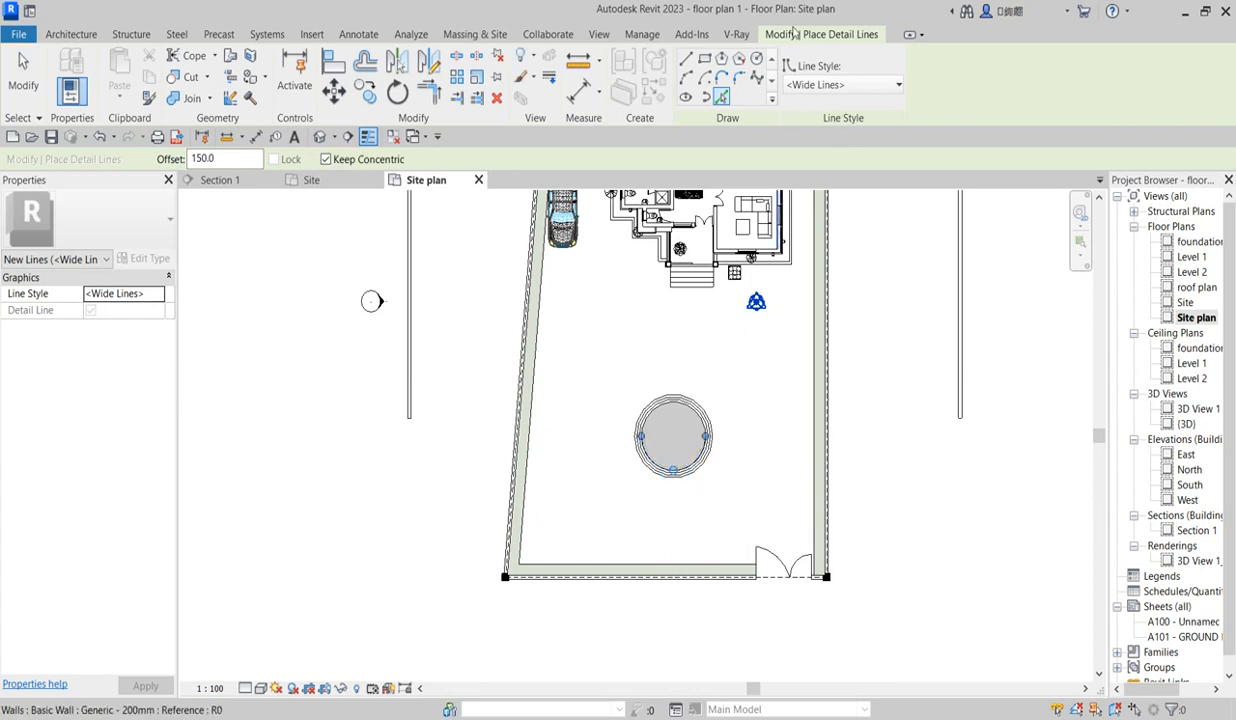
Draw a single vertical detail line from the front boundary's hatched strip up into the yard, using the 150 mm offset
left_click(686, 58)
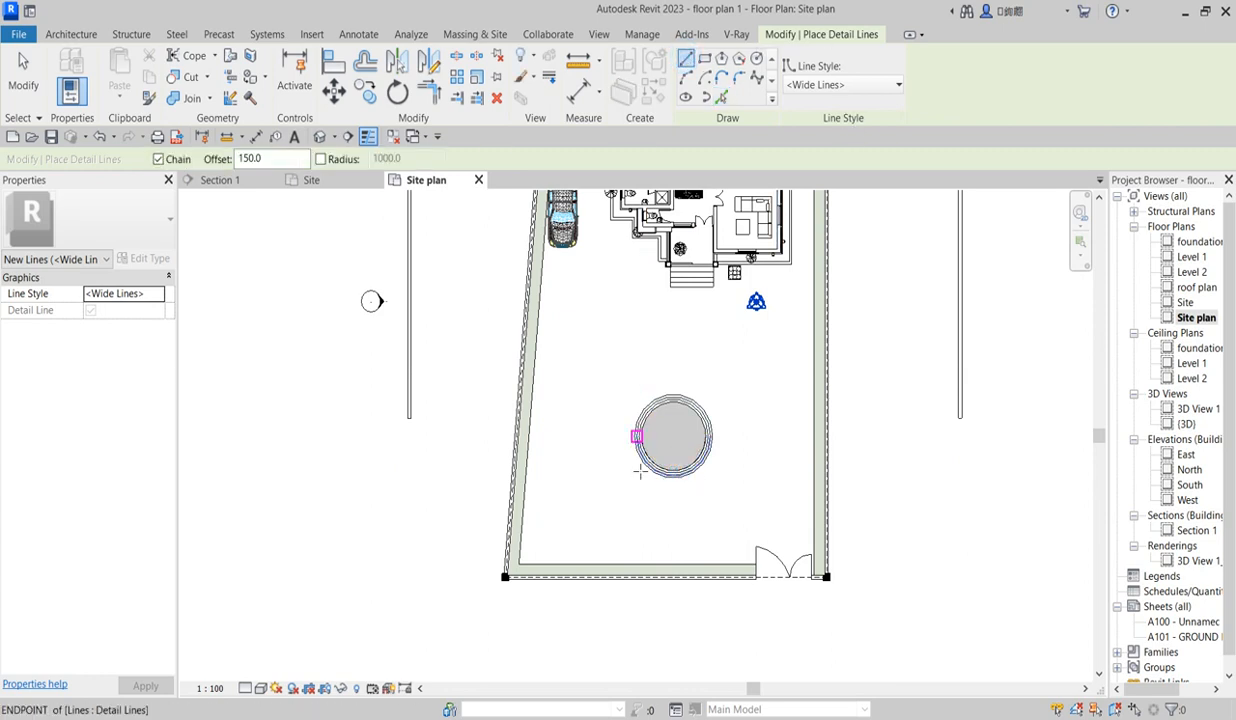
scroll(600, 596, "up", 2)
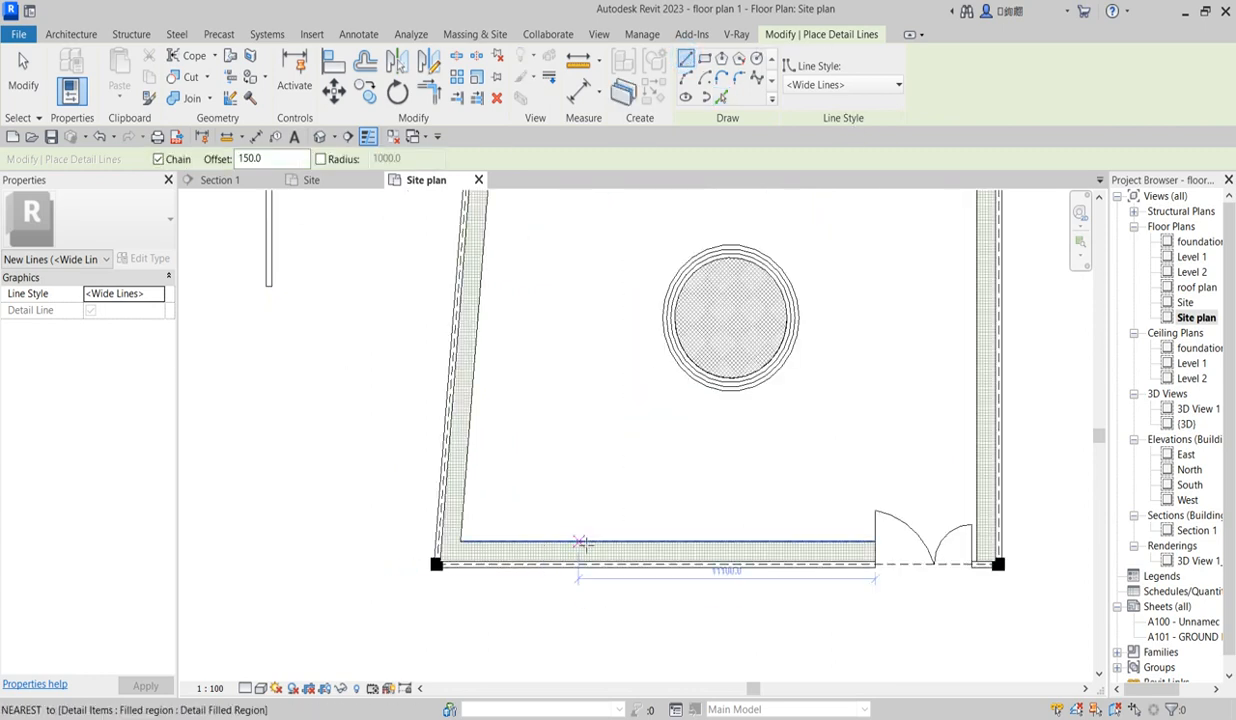
scroll(587, 541, "down", 3)
left_click(585, 541)
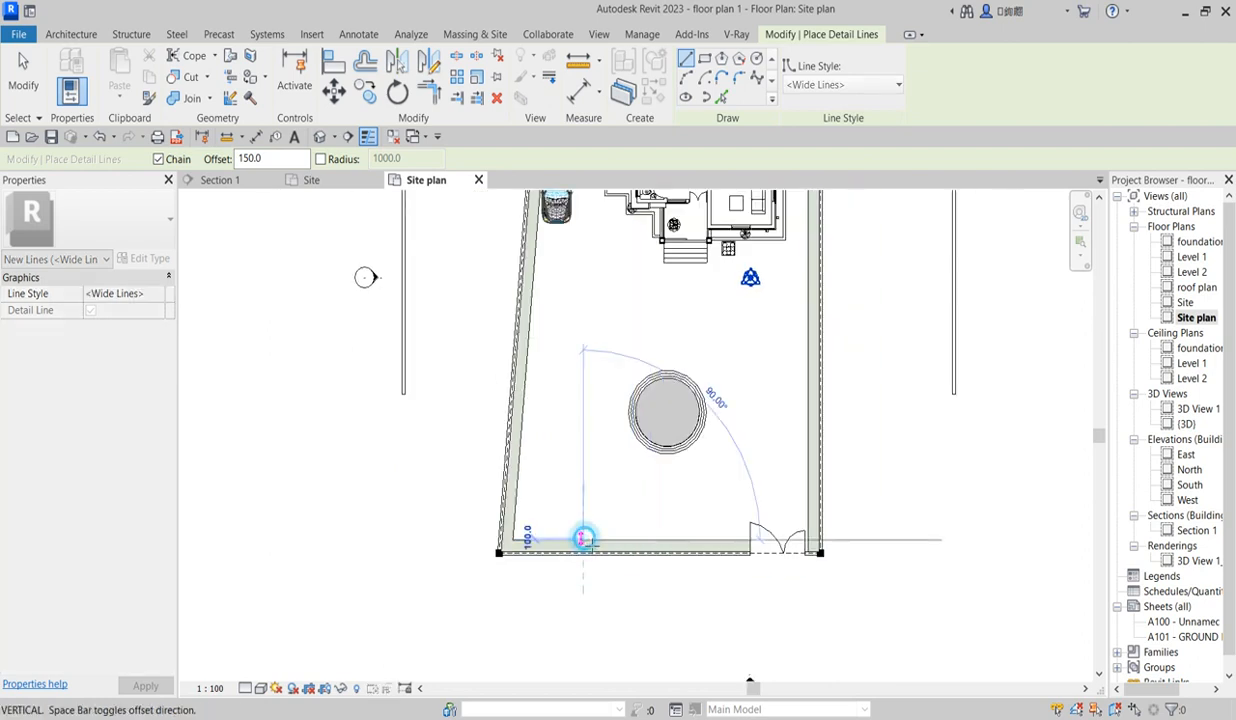
scroll(580, 476, "up", 2)
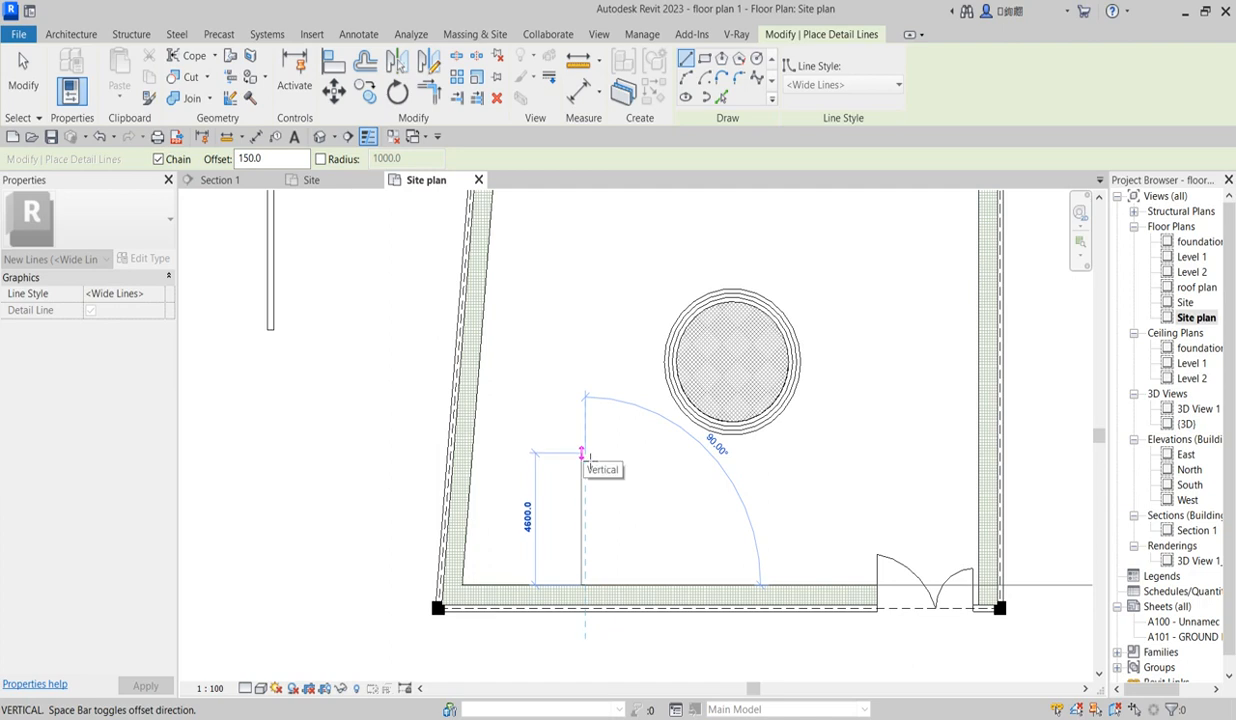
left_click(583, 443)
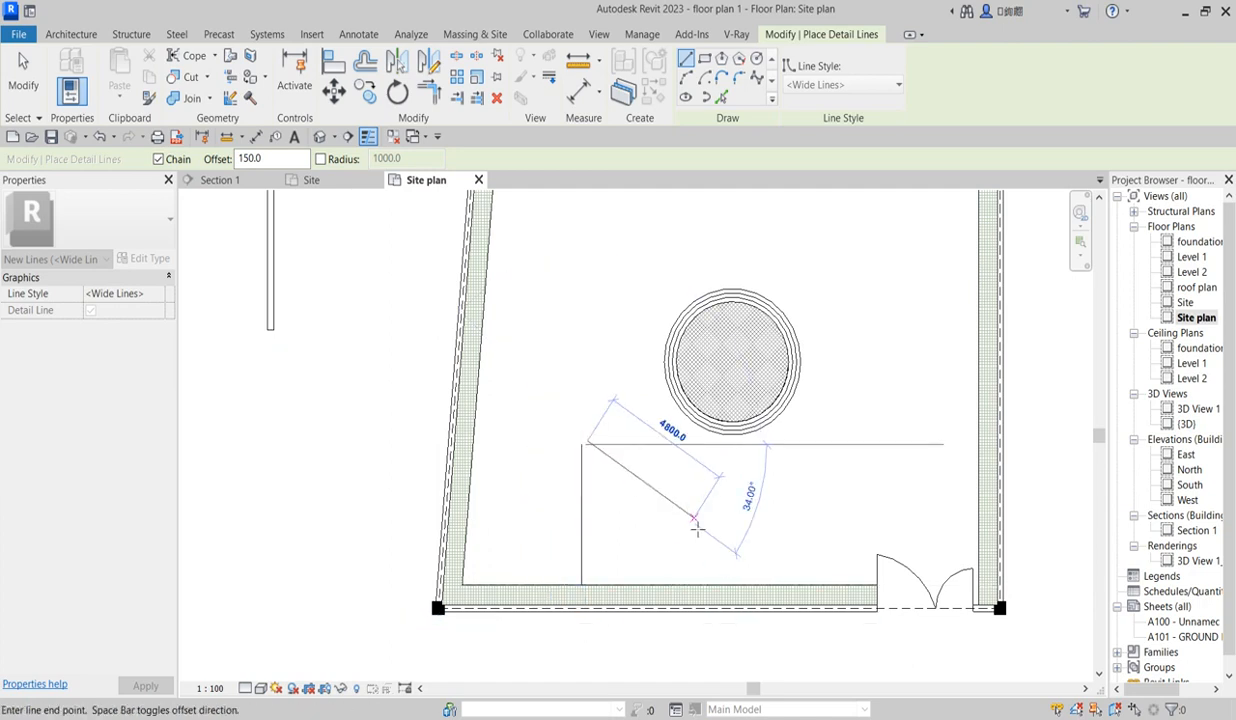
key("Escape")
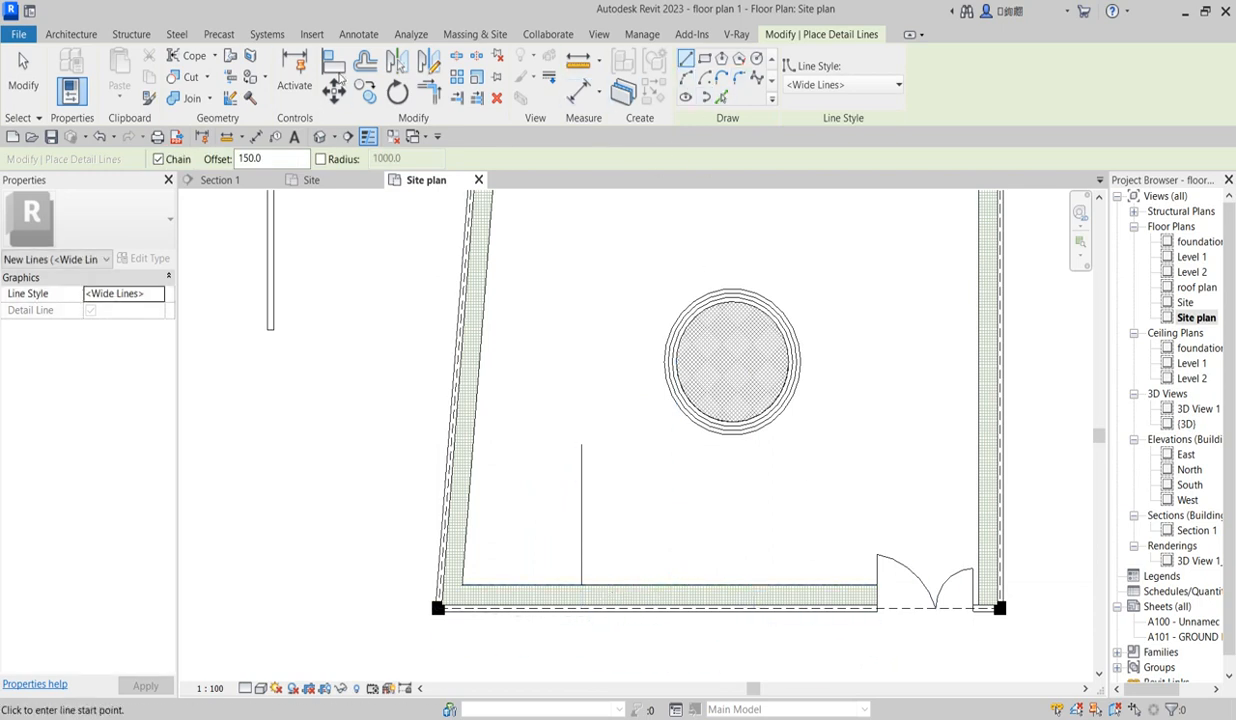
Offset copies of the vertical detail line toward the gate three times at 3000 mm spacing to form parking bays
left_click(365, 60)
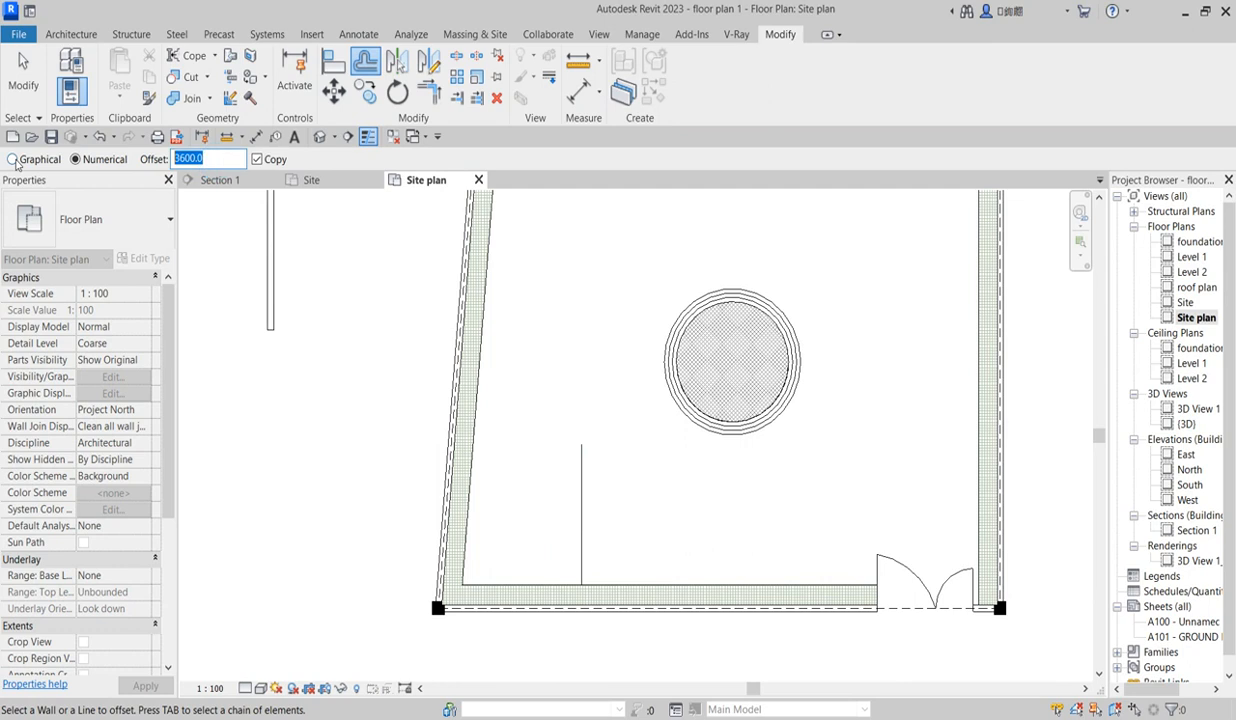
type("0")
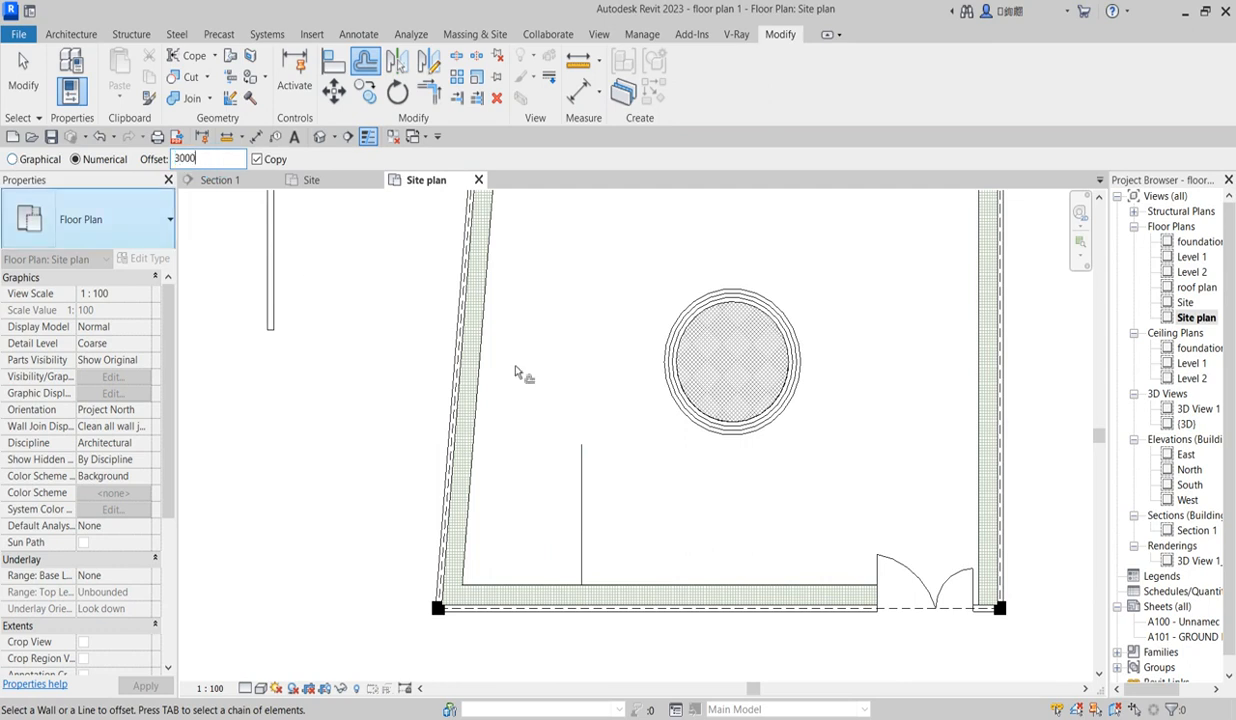
left_click(593, 478)
left_click(661, 478)
left_click(742, 500)
scroll(719, 412, "down", 2)
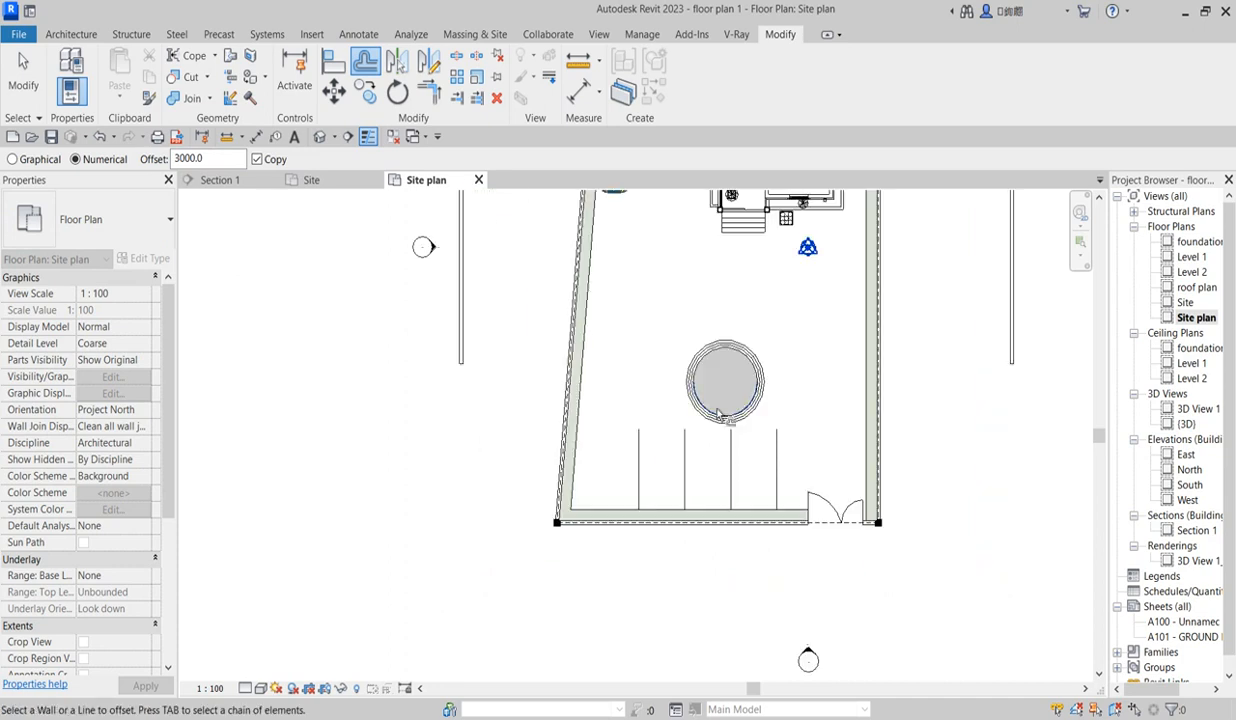
Move the hatched circle and its rings up toward the house and slightly right, clear of the parking lines
key("Escape")
left_click_drag(623, 276, 798, 446)
key("Up")
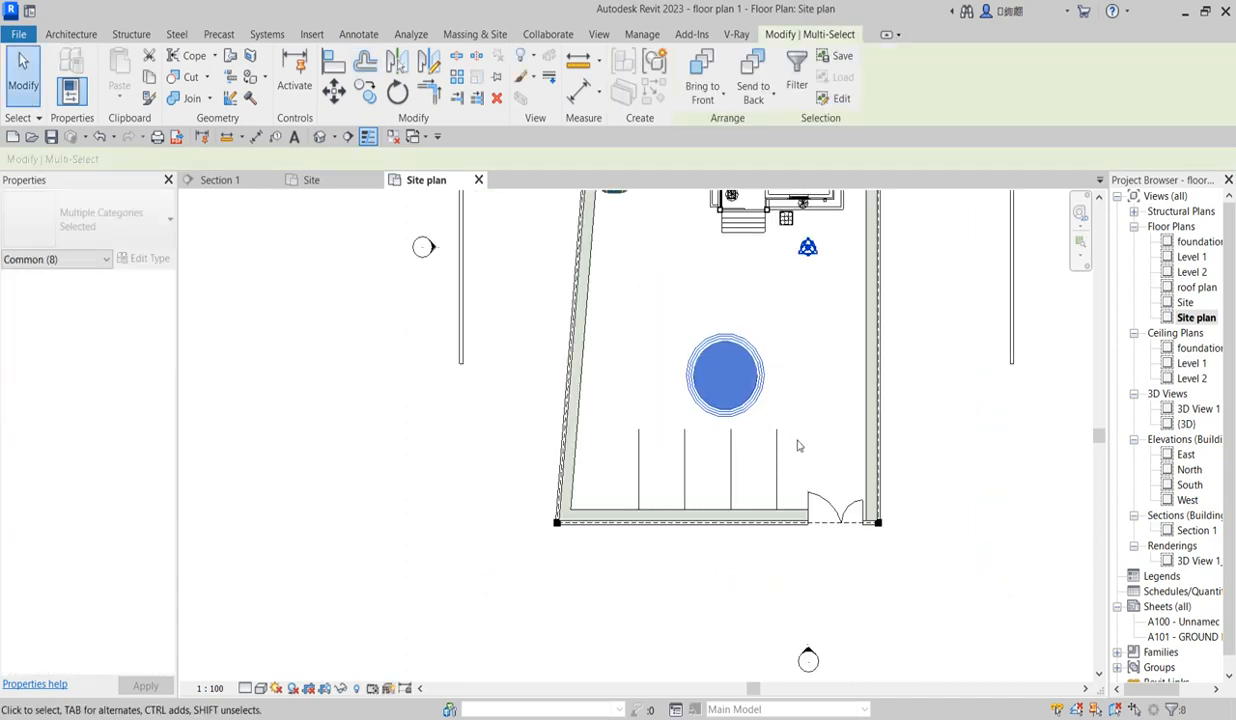
key("Up")
key("Up")
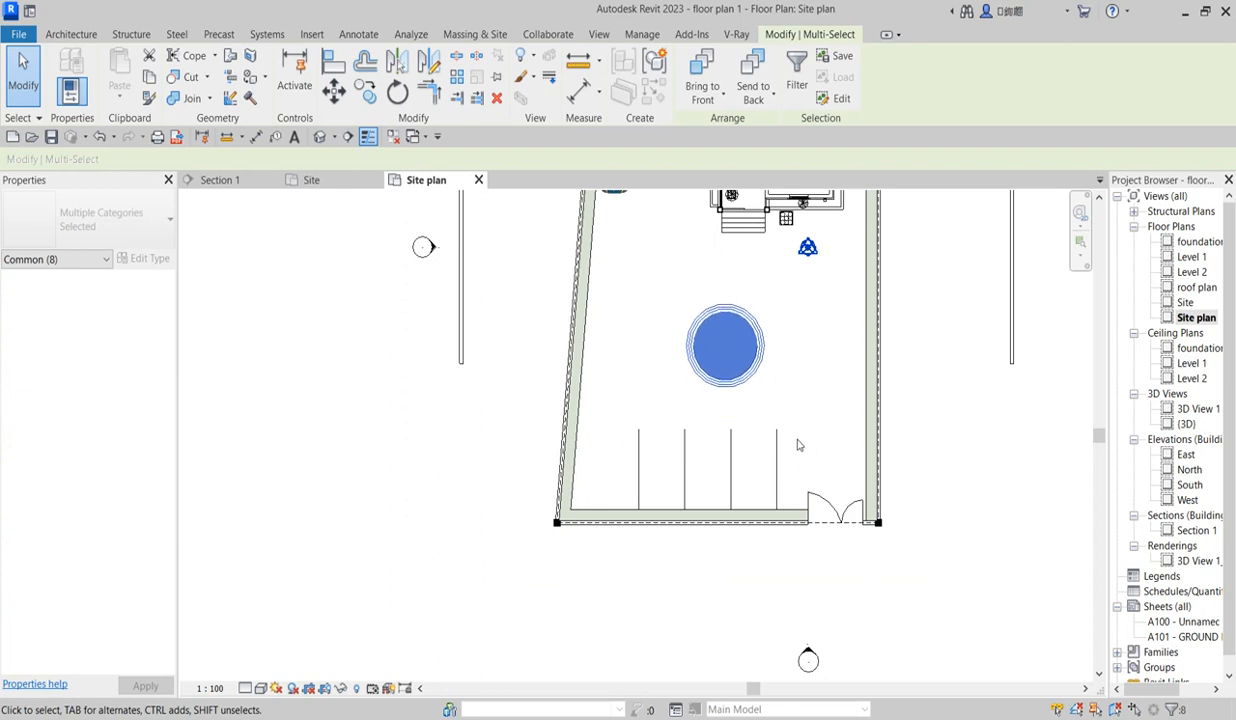
key("Right")
key("Right")
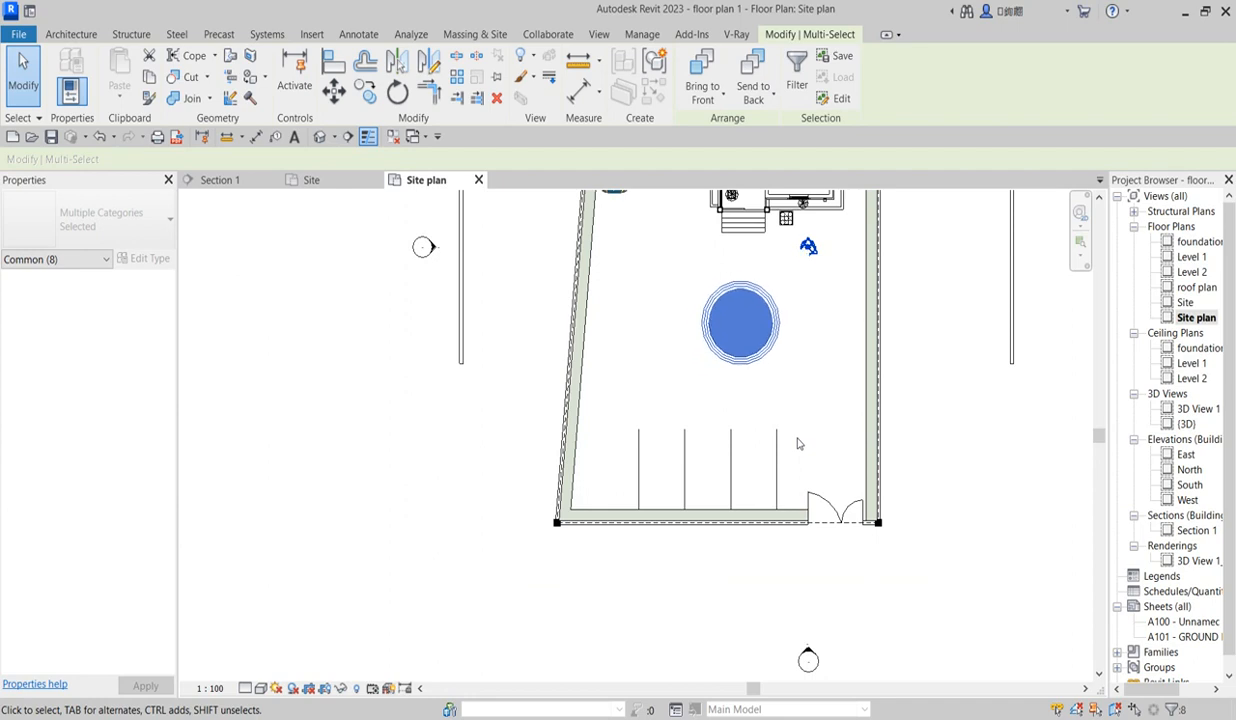
left_click(655, 379)
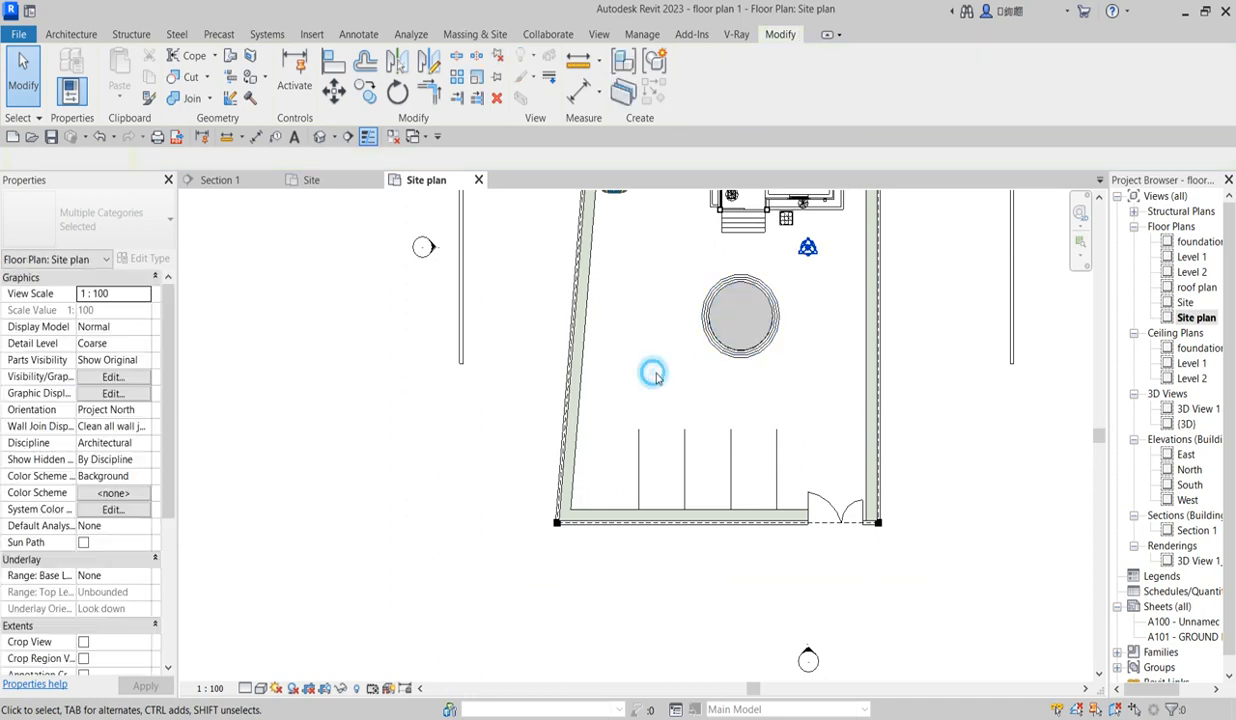
scroll(817, 407, "up", 1)
scroll(651, 546, "down", 4)
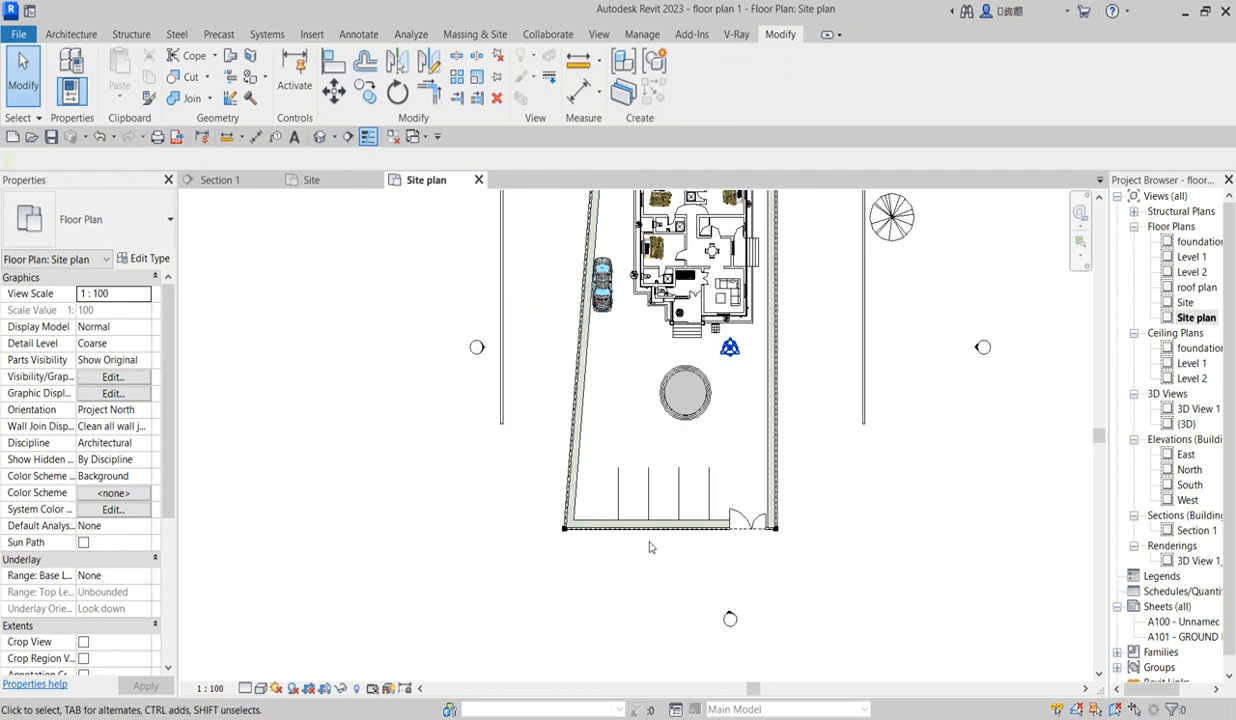
Start a filled region and pick the outer edges of the house's rear wall and the long wall beside the side steps as boundary lines
scroll(677, 560, "up", 2)
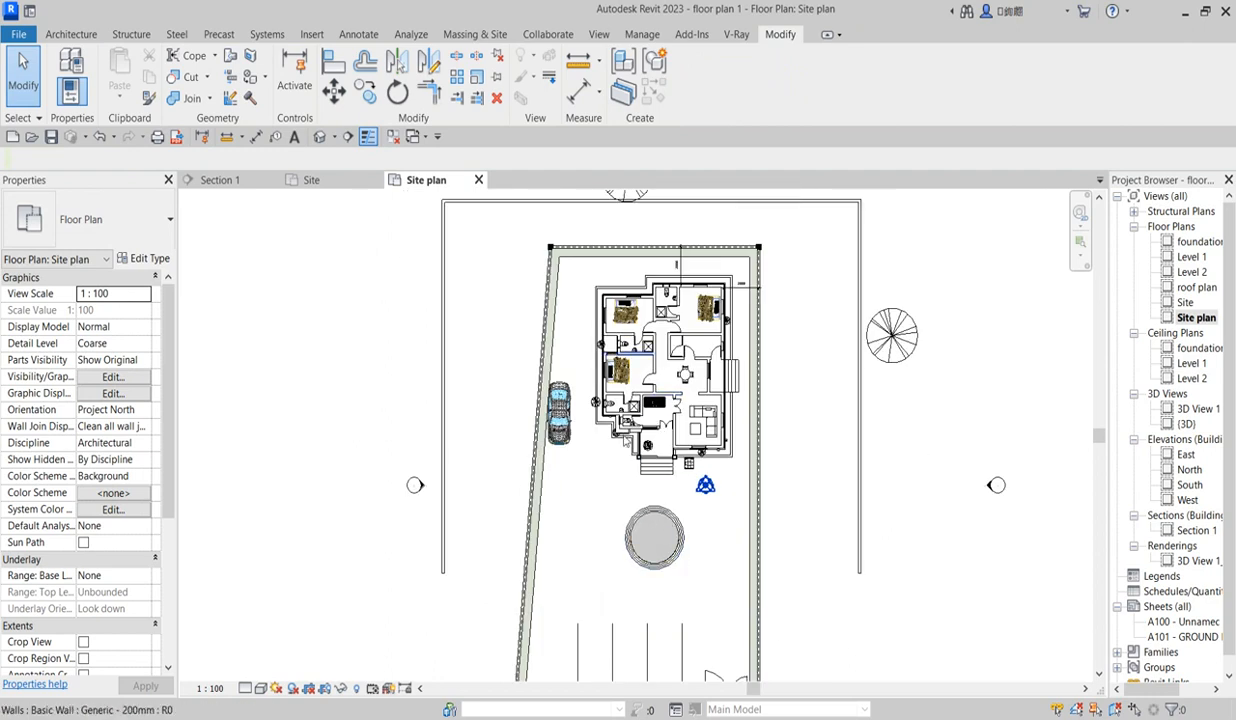
scroll(606, 425, "up", 1)
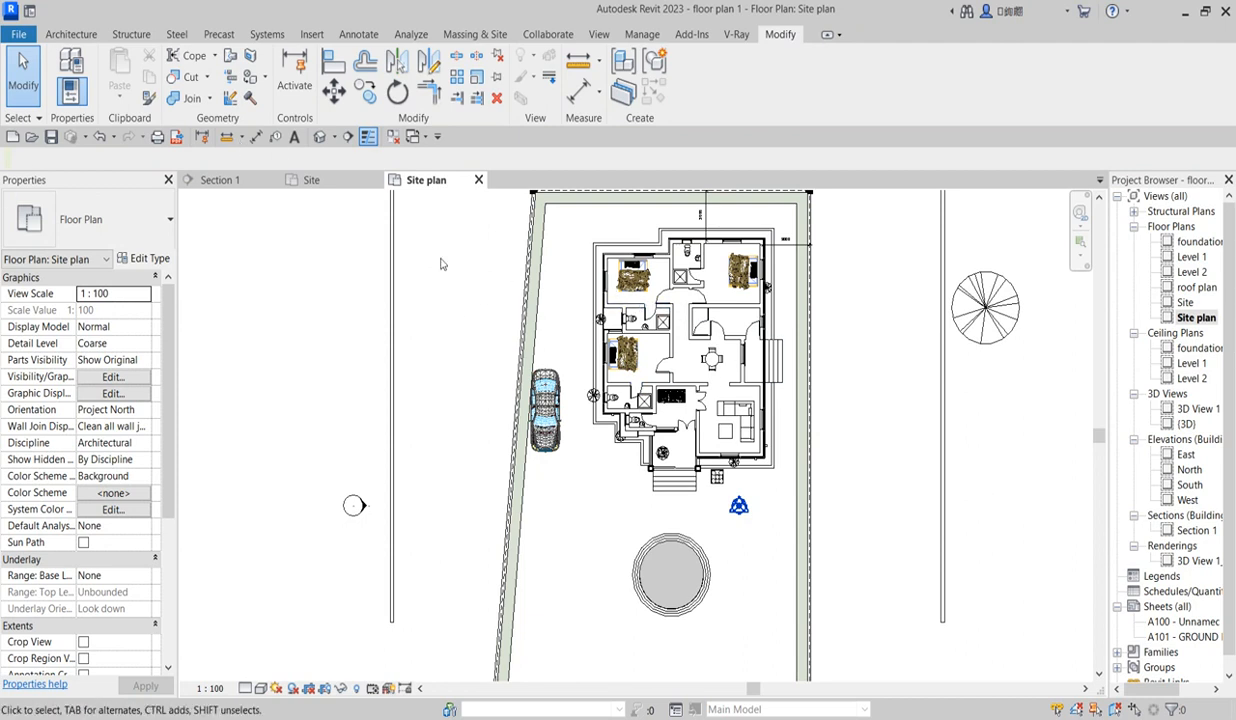
left_click(72, 35)
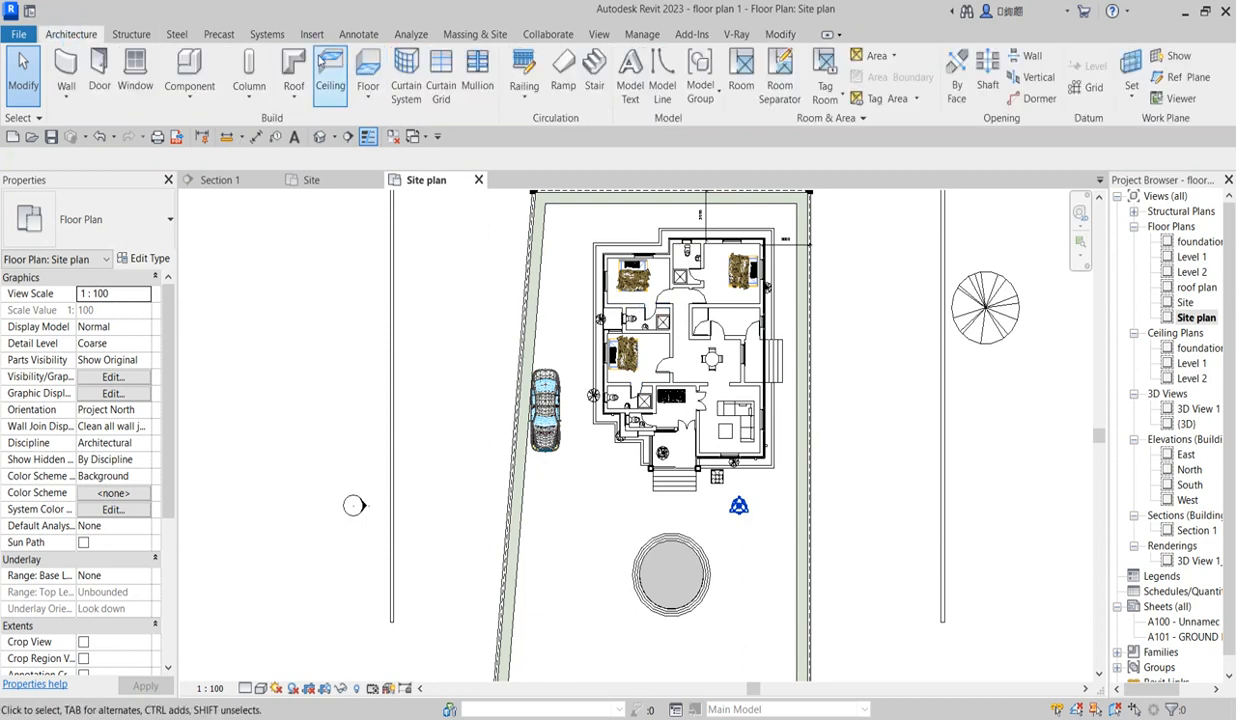
left_click(368, 36)
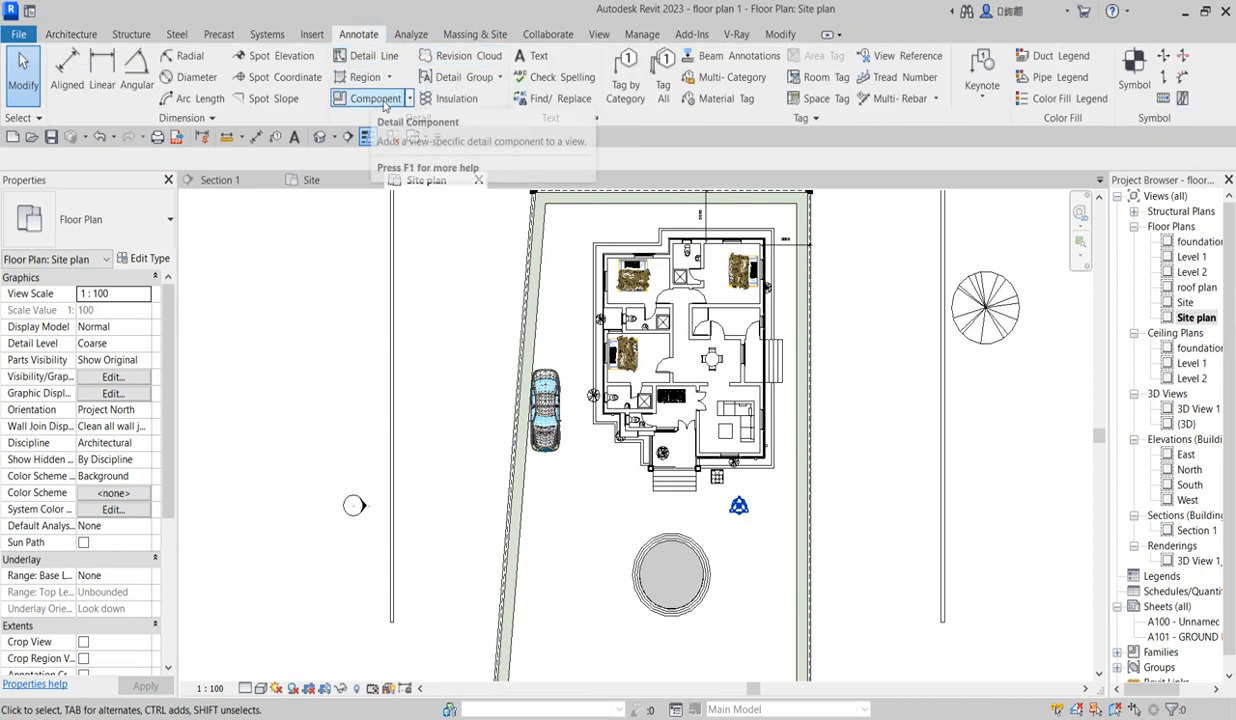
left_click(366, 77)
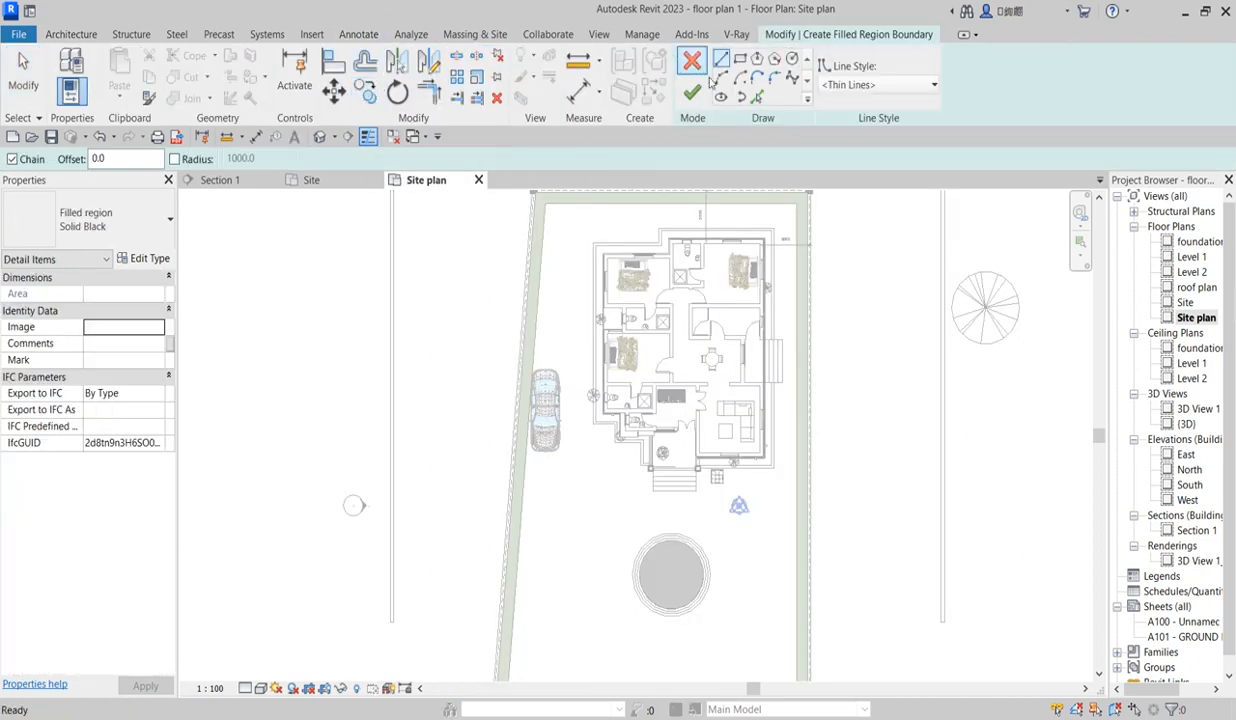
left_click(757, 95)
scroll(752, 242, "up", 5)
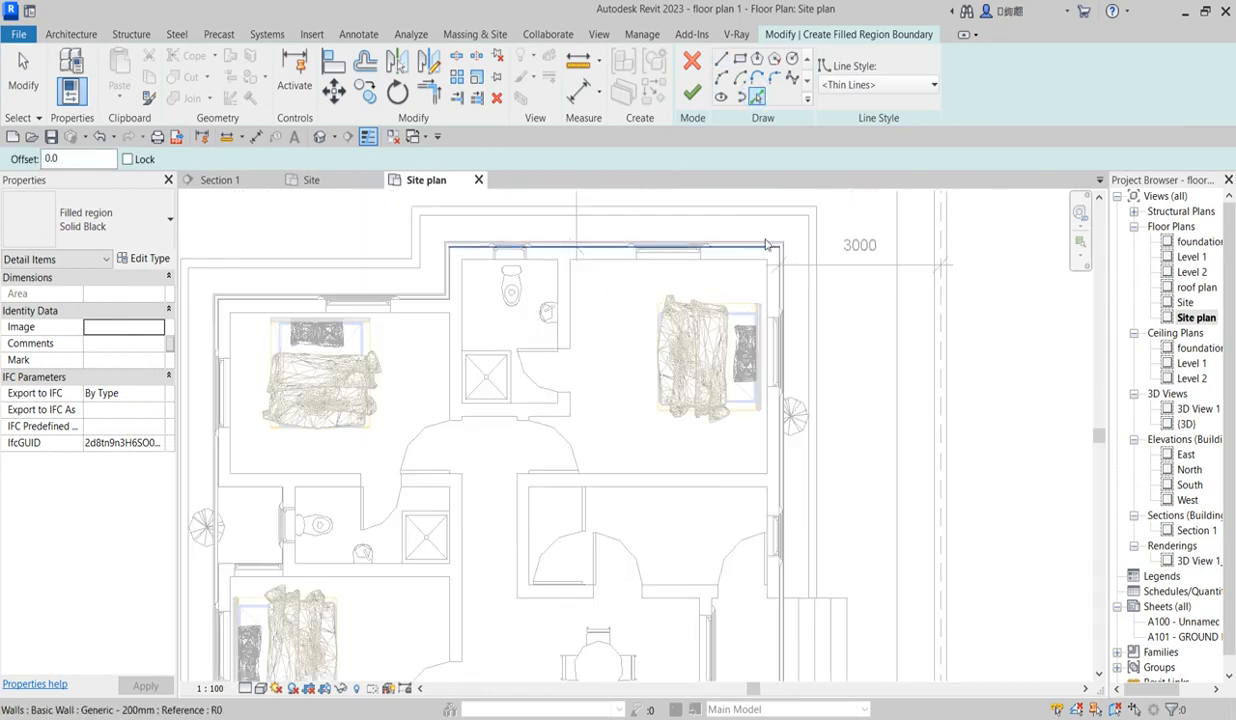
scroll(752, 242, "up", 2)
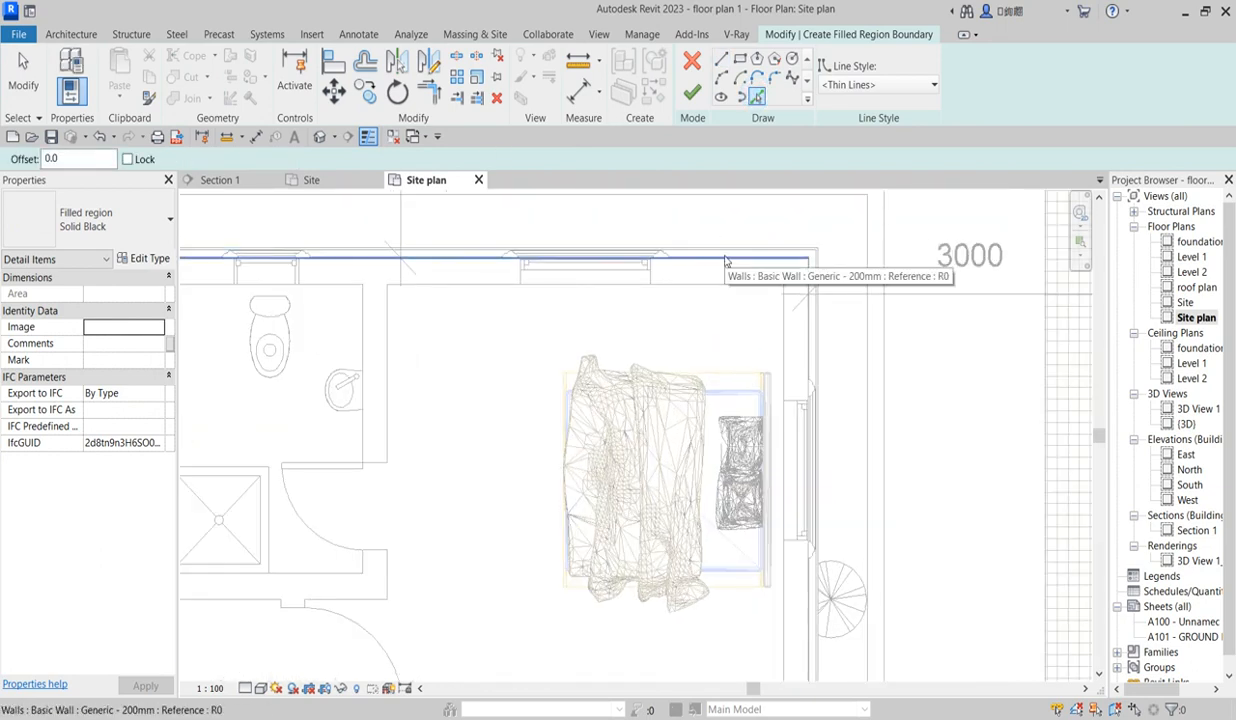
scroll(735, 265, "up", 2)
middle_click_drag(738, 260, 794, 261)
left_click(794, 261)
scroll(893, 290, "up", 2)
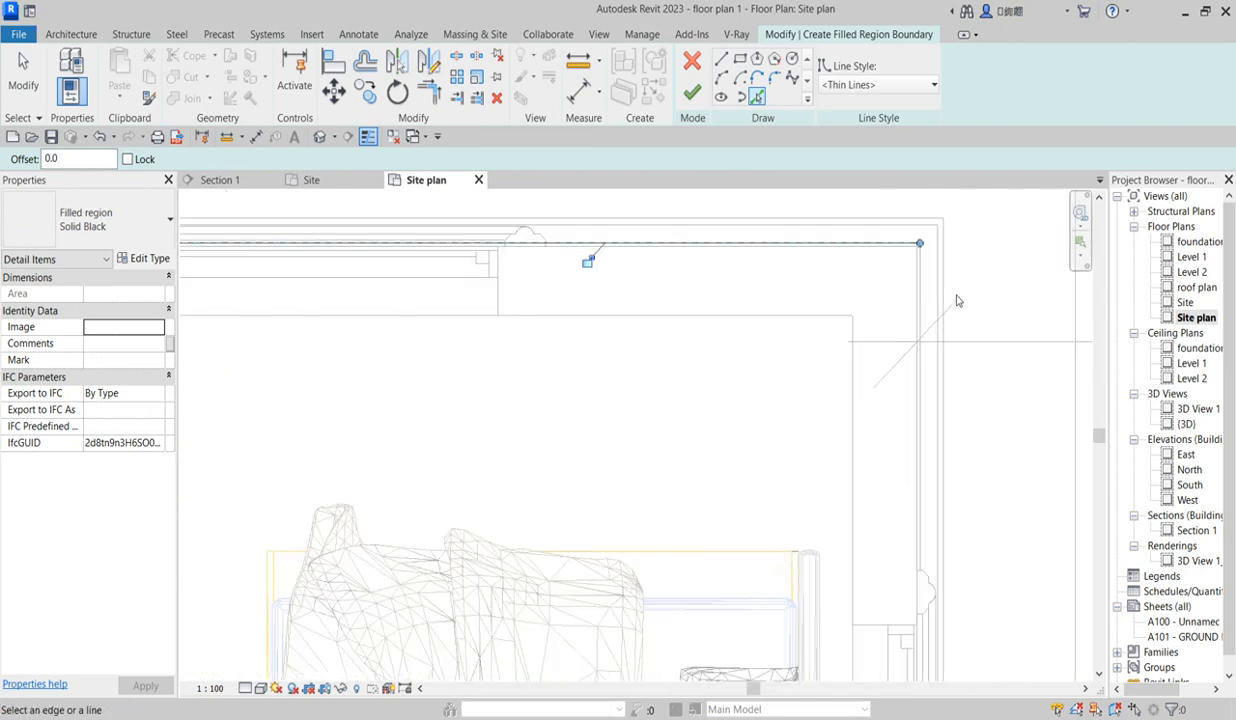
left_click(906, 279)
Add the outer edge of the living room's front wall to the filled region boundary
scroll(903, 225, "down", 3)
scroll(903, 225, "down", 4)
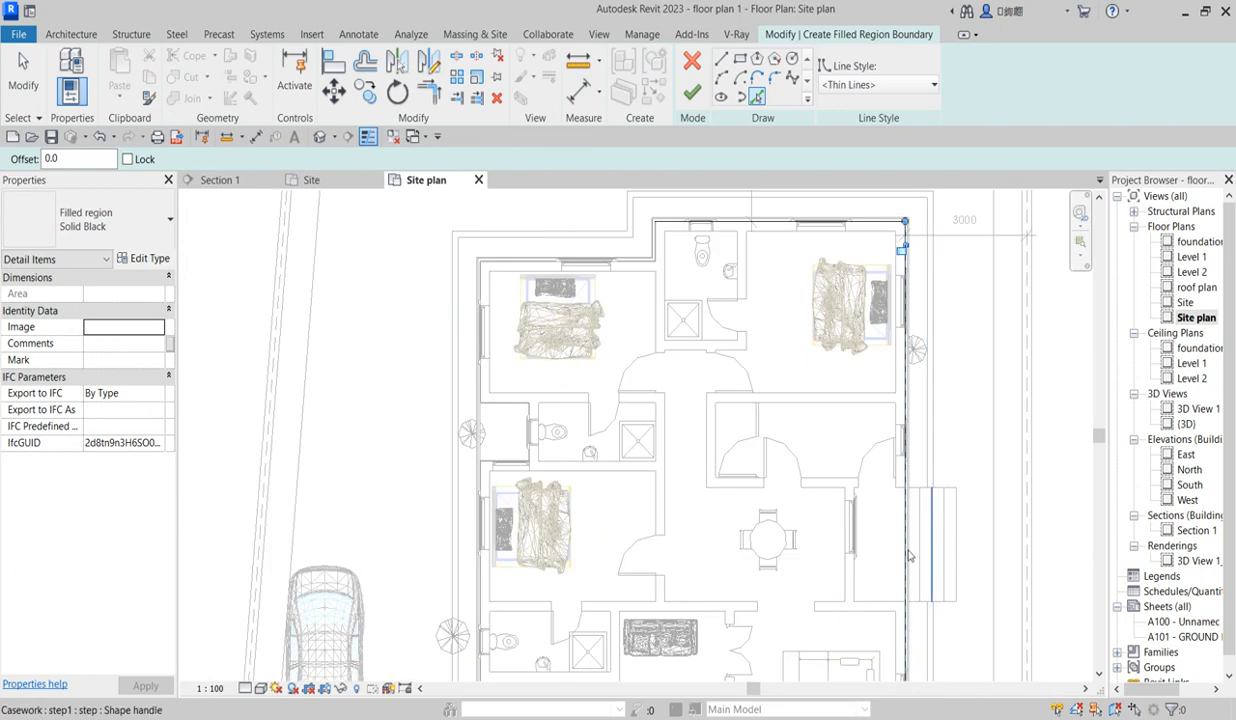
scroll(765, 615, "up", 5)
scroll(760, 628, "up", 3)
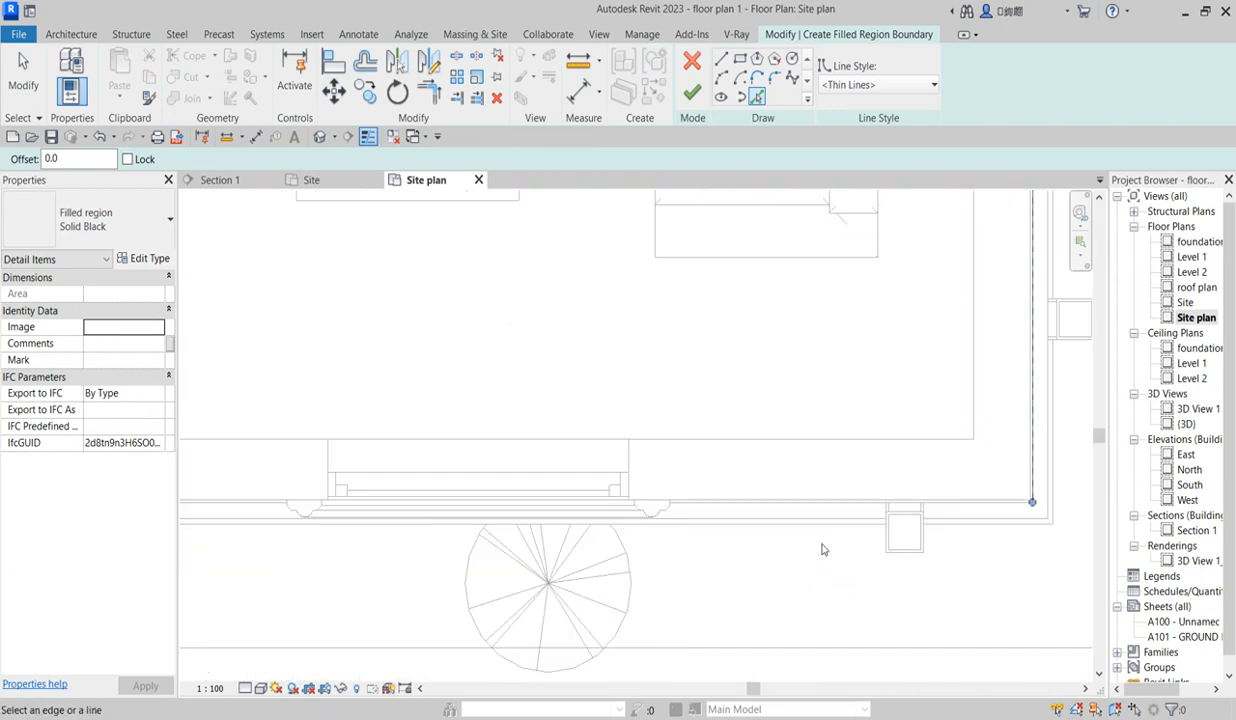
scroll(809, 512, "up", 2)
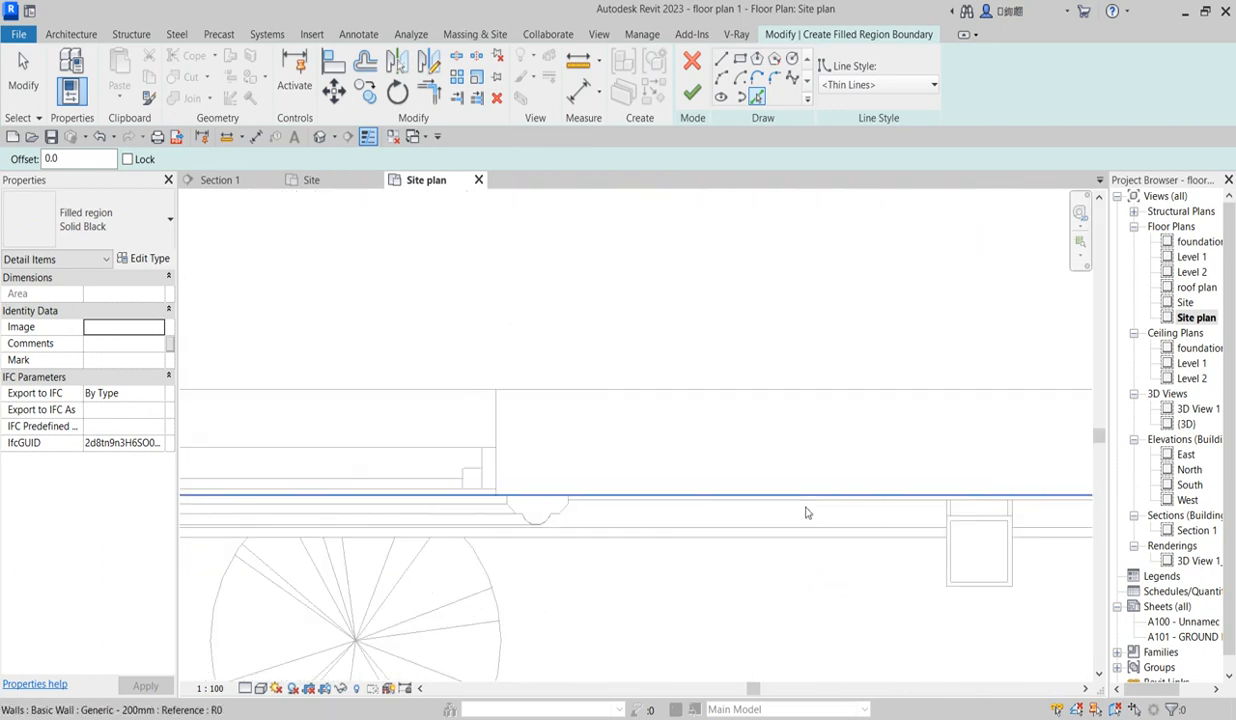
left_click(814, 500)
scroll(814, 514, "down", 4)
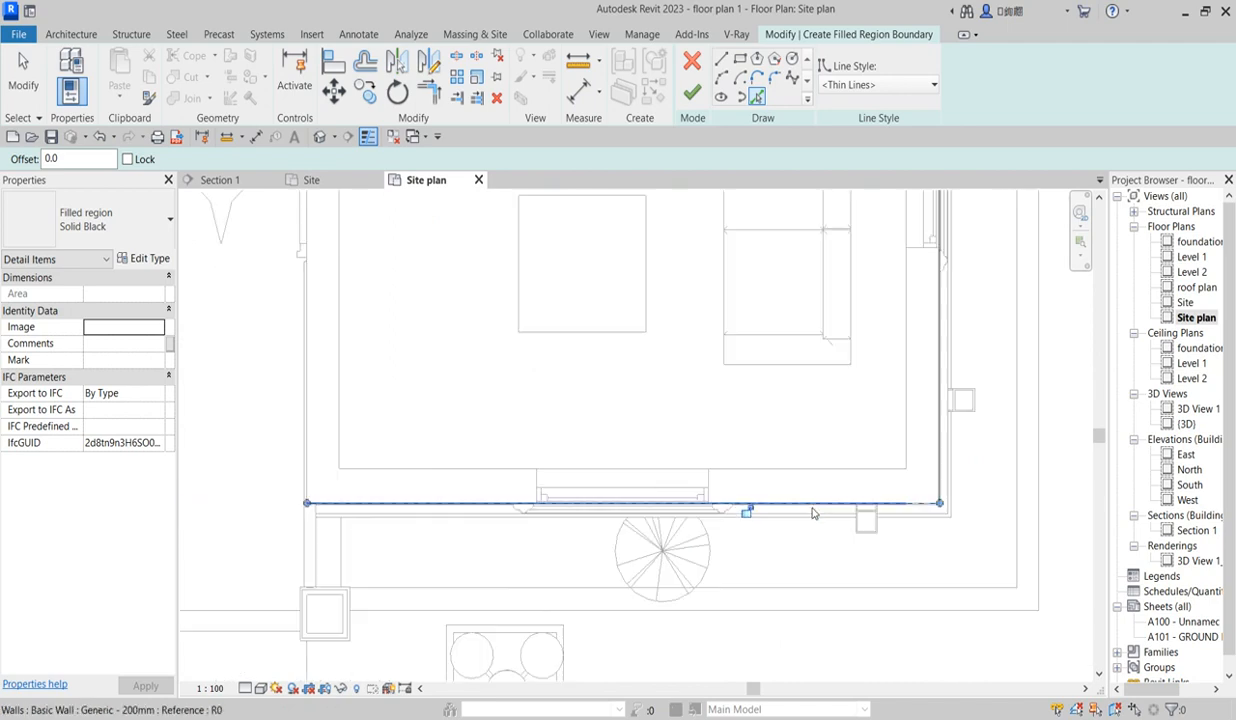
Add the side and front edges of the entrance porch, between its columns, to the region boundary
scroll(500, 500, "up", 5)
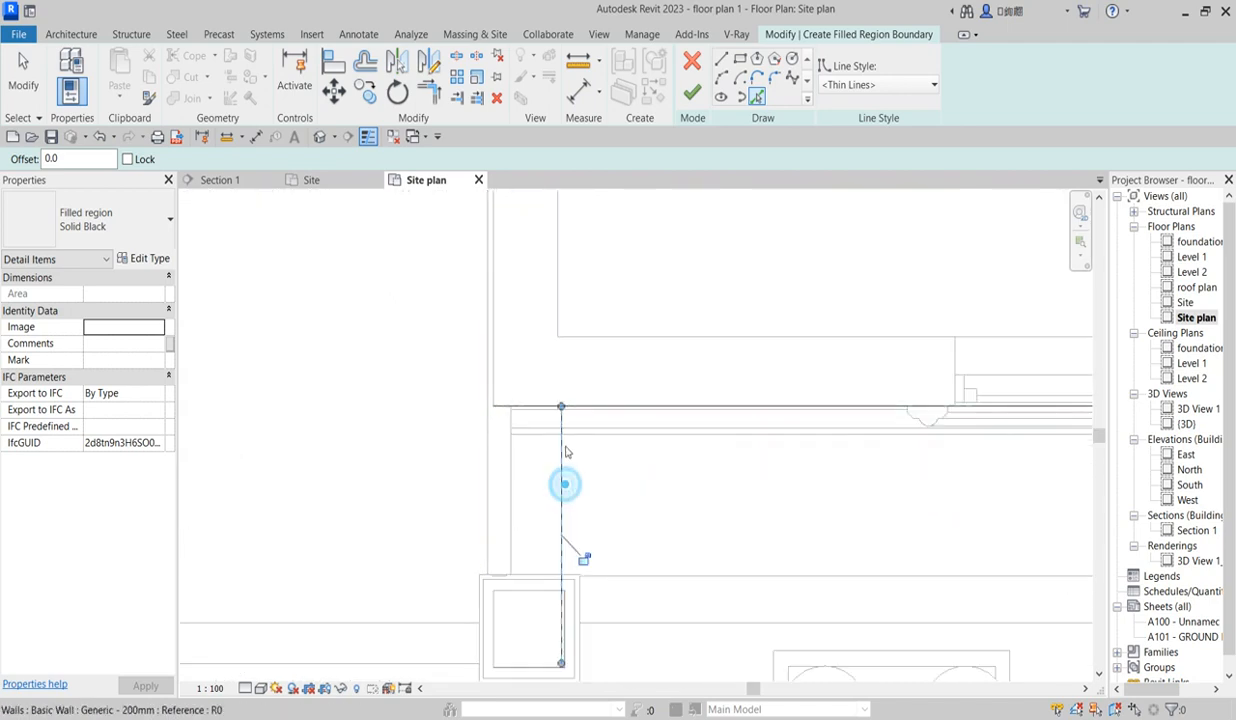
scroll(565, 488, "down", 3)
scroll(538, 488, "up", 4)
left_click(537, 484)
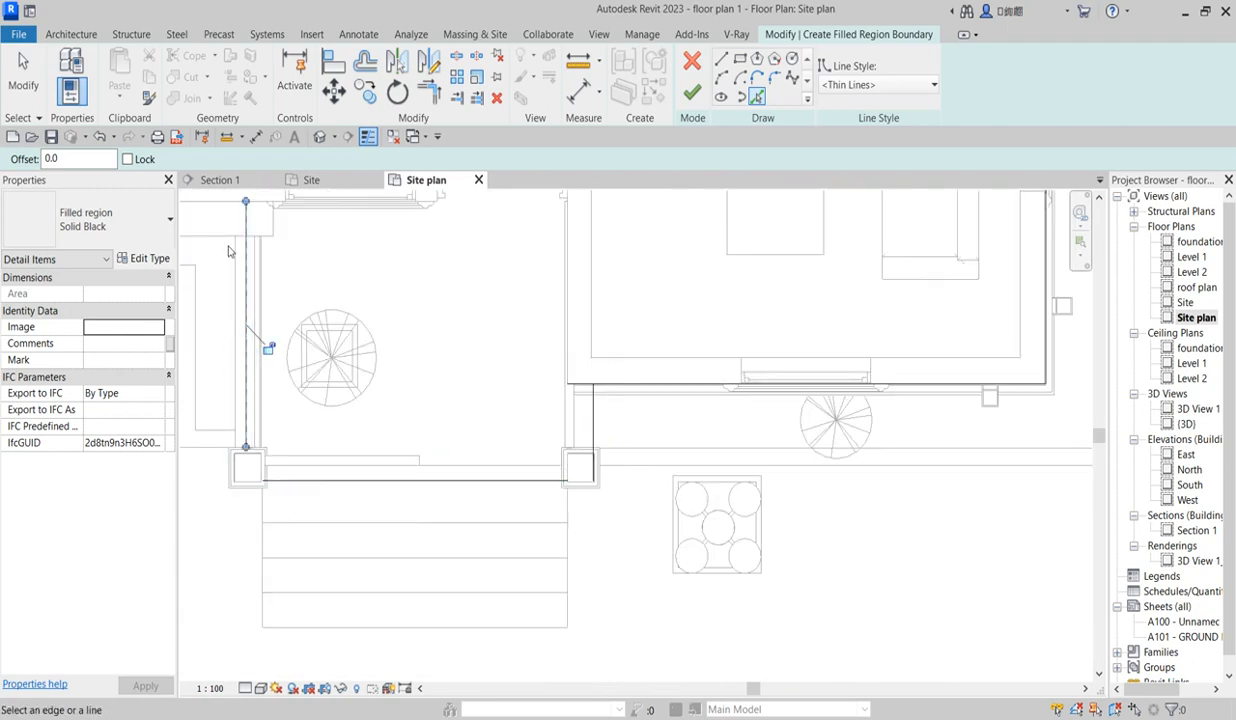
scroll(570, 436, "down", 3)
scroll(560, 440, "up", 3)
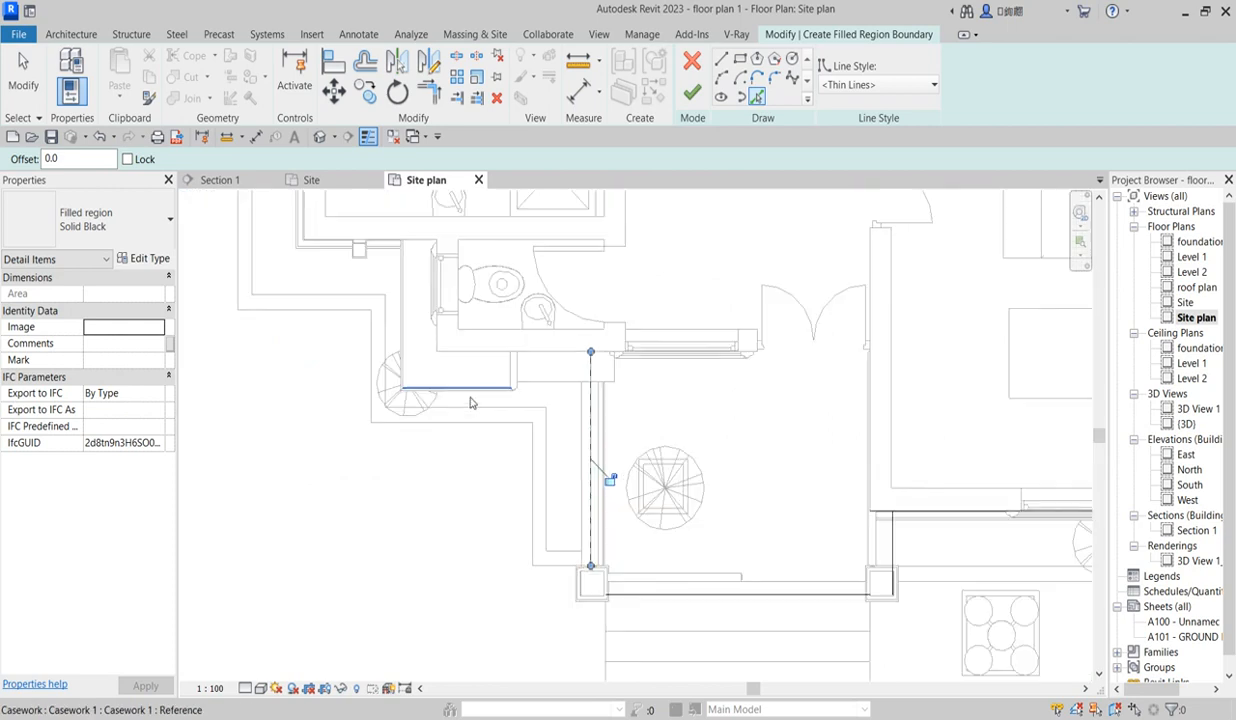
Add the stepped outer wall edges around the two front toilets, beside the porch, to the region boundary
left_click(486, 355)
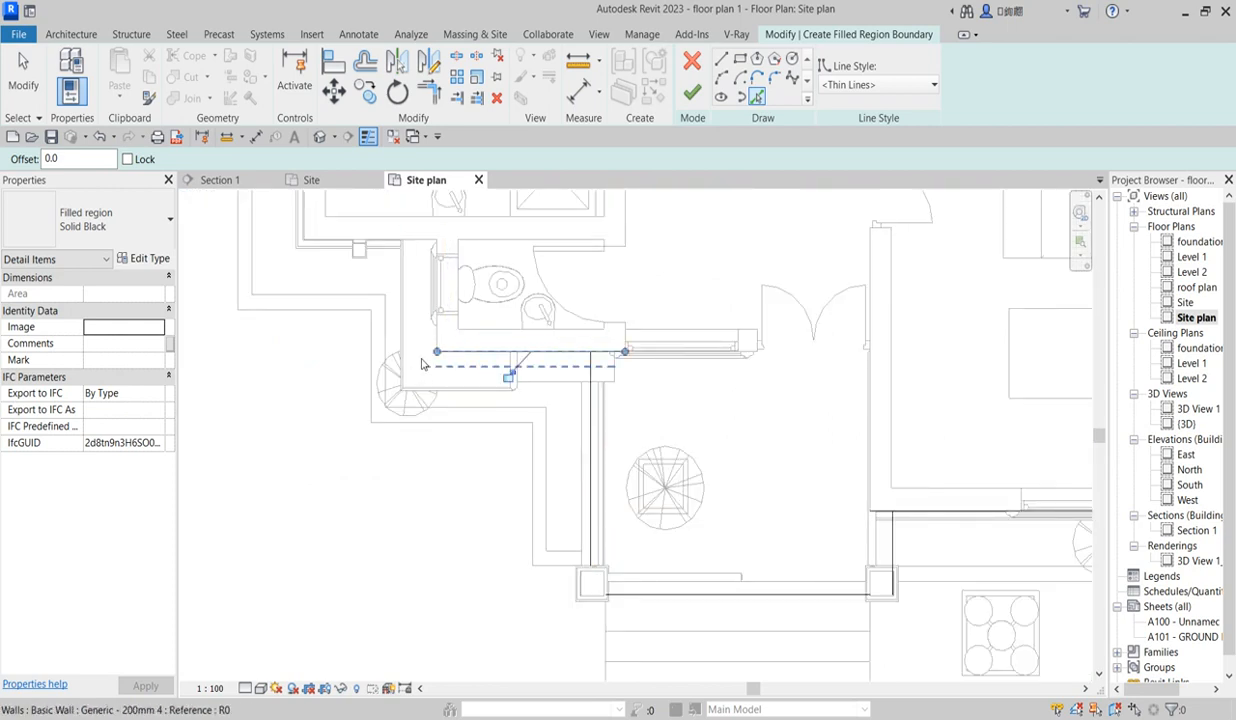
scroll(432, 356, "up", 3)
scroll(432, 360, "down", 4)
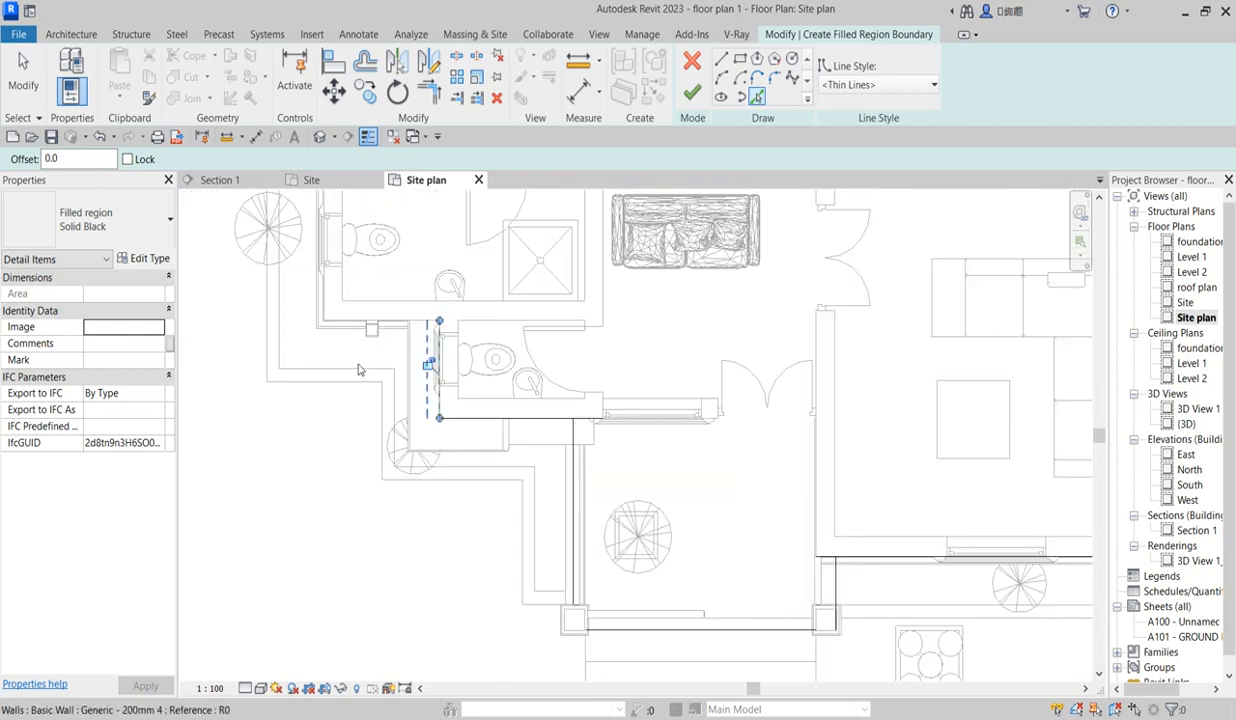
scroll(438, 320, "up", 3)
left_click(432, 323)
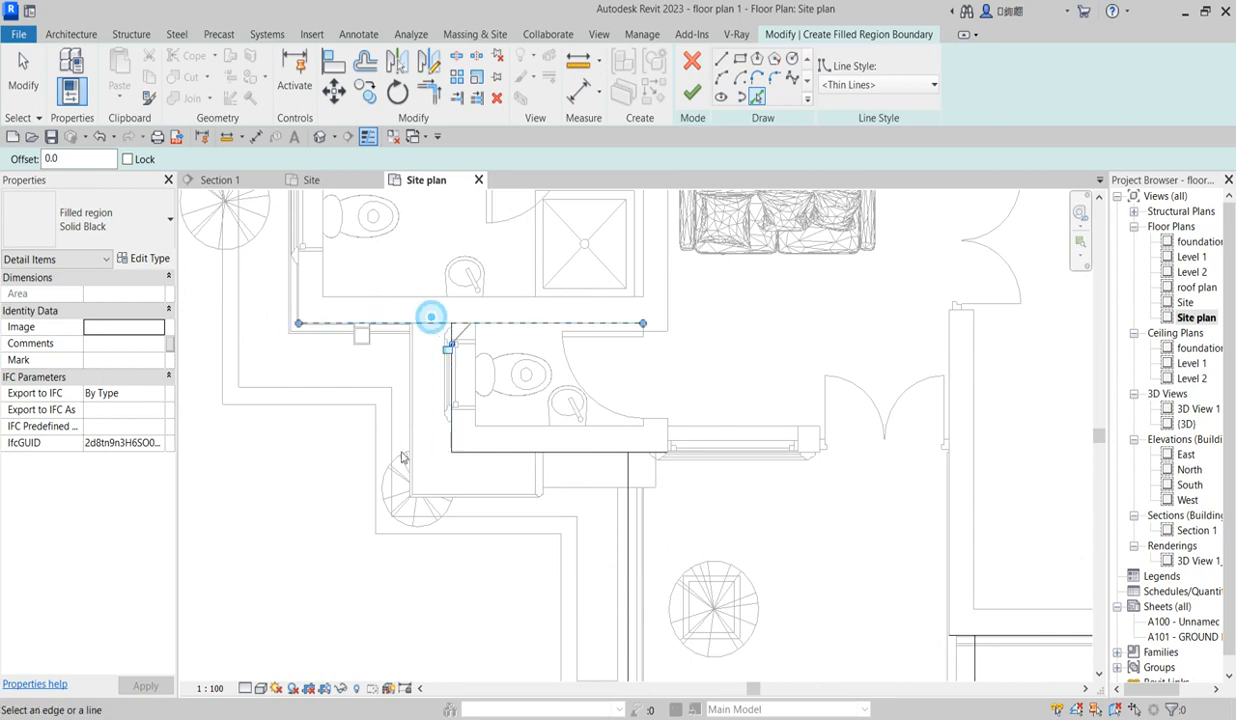
scroll(432, 323, "down", 3)
scroll(470, 266, "up", 3)
scroll(440, 290, "up", 2)
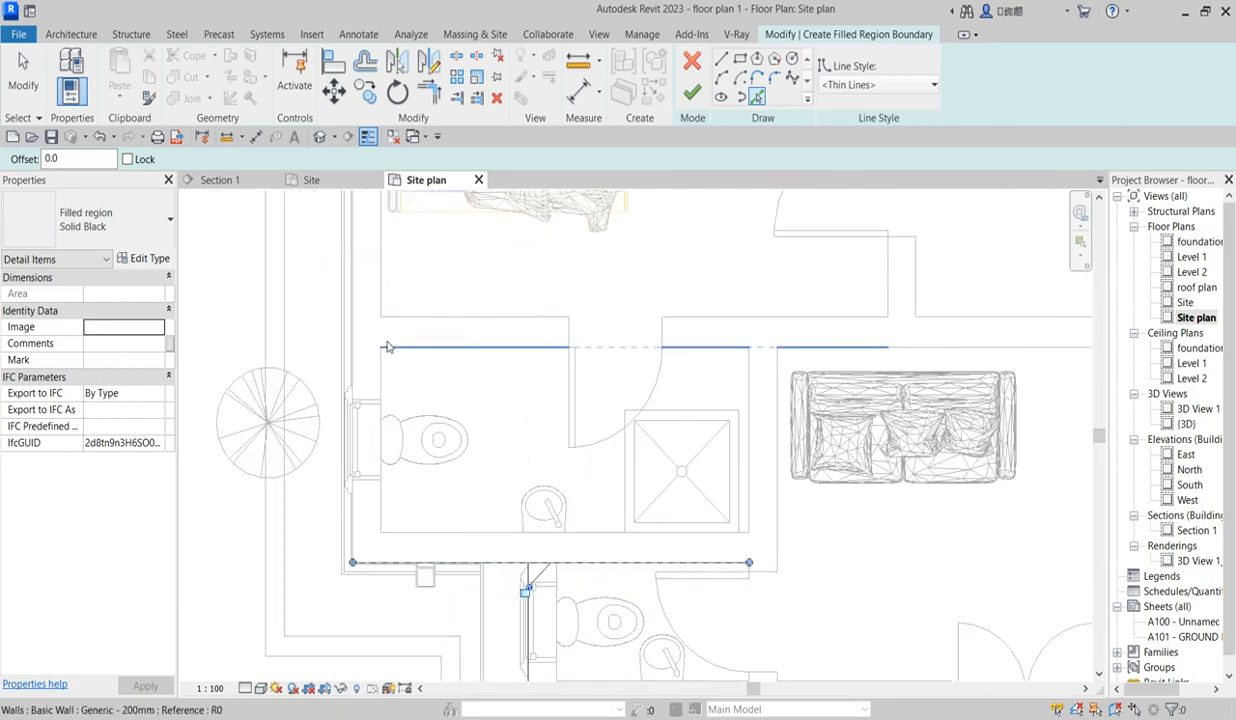
Add the outer wall edge facing the car, the rear bedroom wall and its short return wall to the region boundary
left_click(354, 332)
scroll(385, 509, "down", 4)
scroll(386, 516, "down", 3)
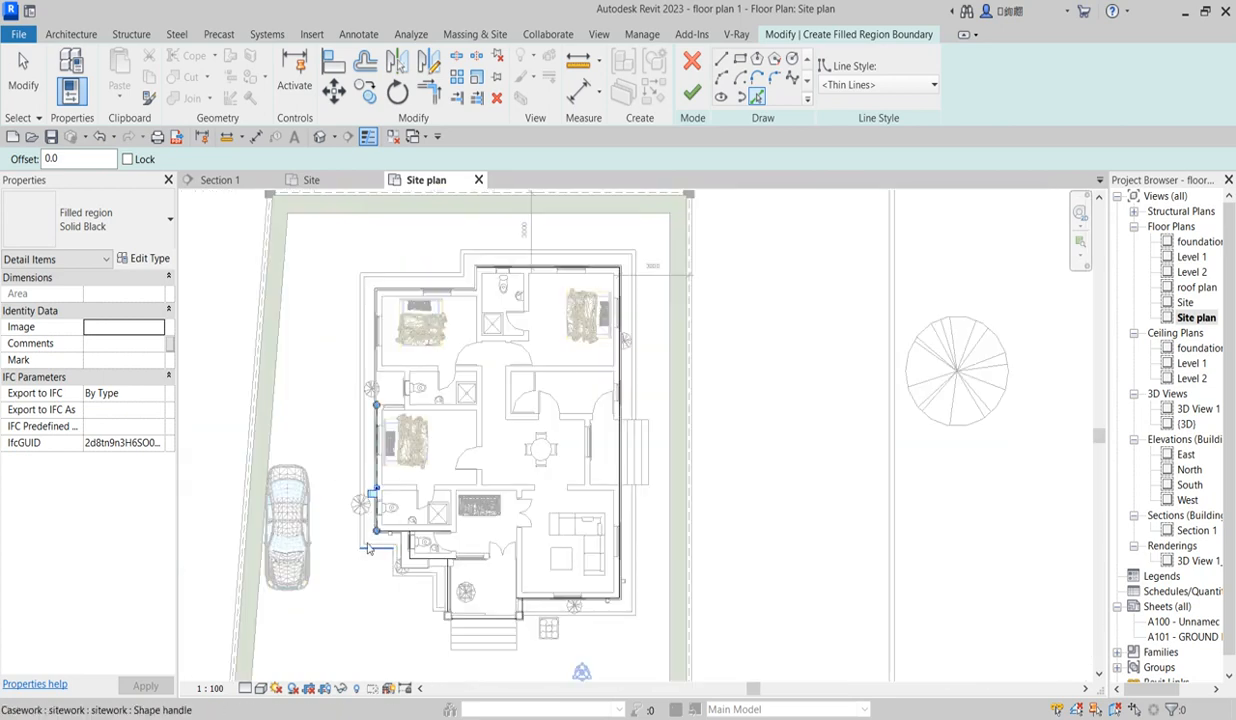
scroll(390, 387, "up", 2)
scroll(420, 340, "down", 2)
scroll(500, 300, "up", 6)
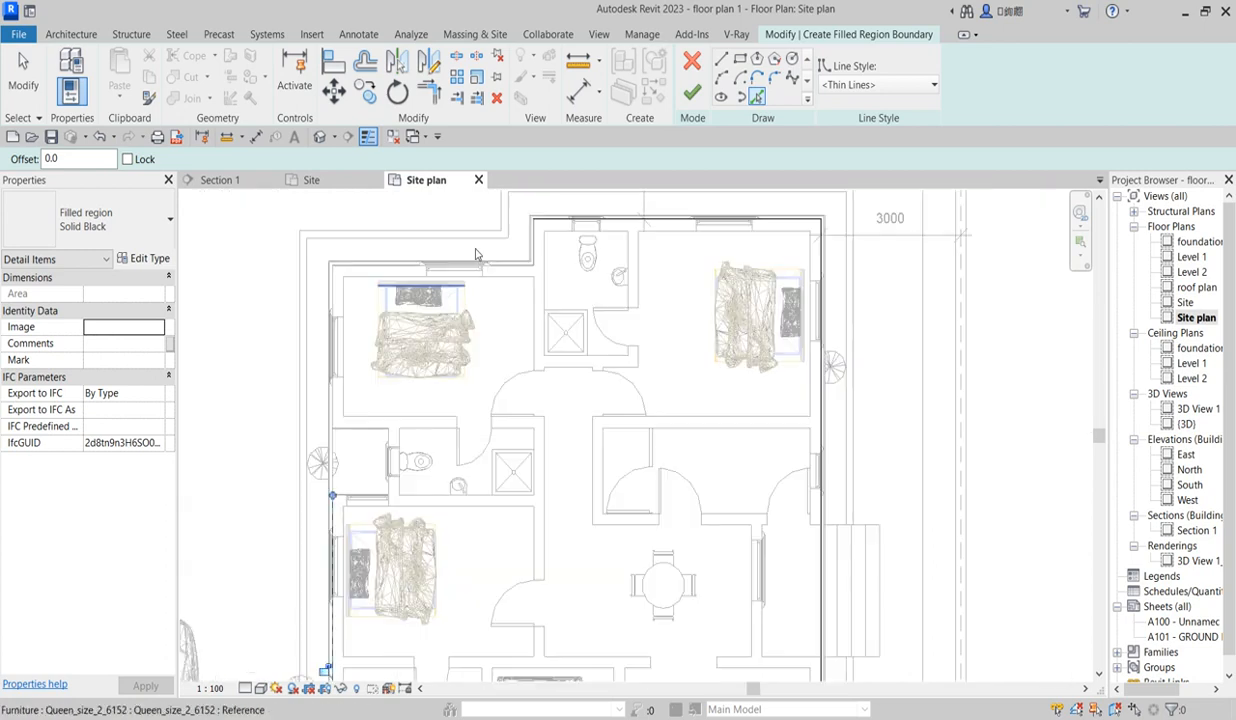
scroll(535, 285, "up", 2)
left_click(541, 287)
left_click(623, 226)
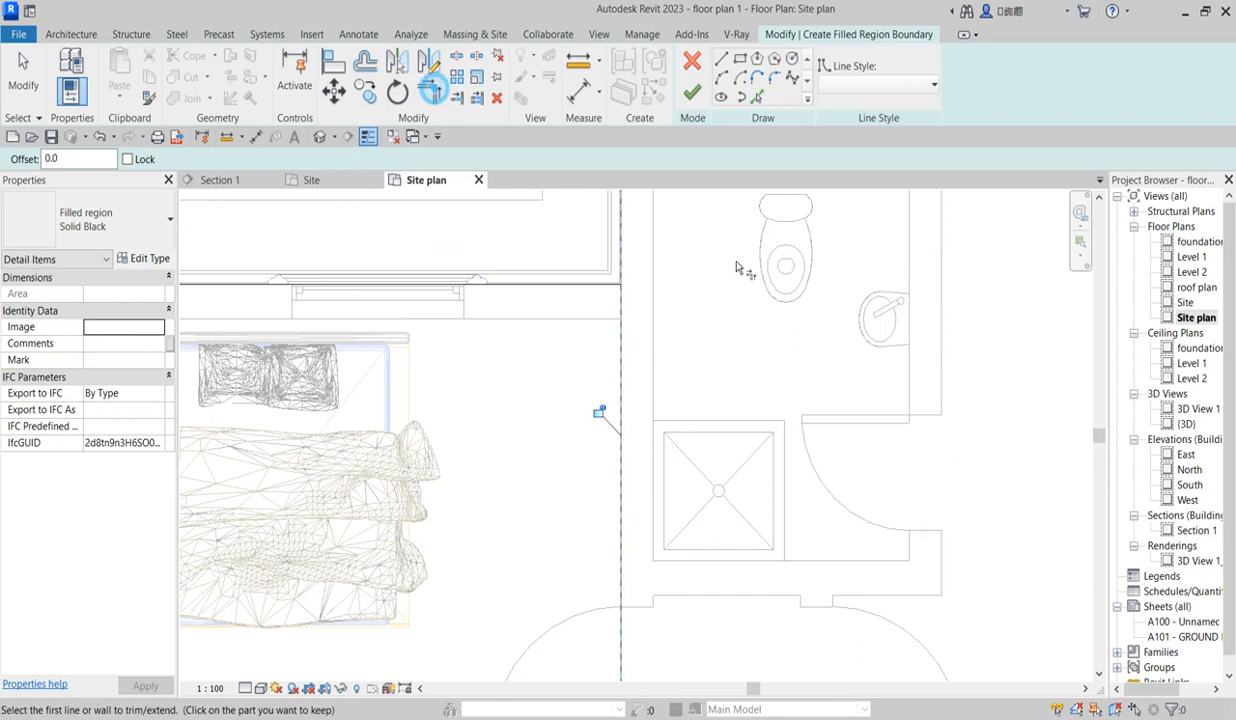
Trim the boundary lines to corners at the rear bedroom's return wall and along the stepped toilet walls up to the porch
left_click(604, 283)
left_click(625, 246)
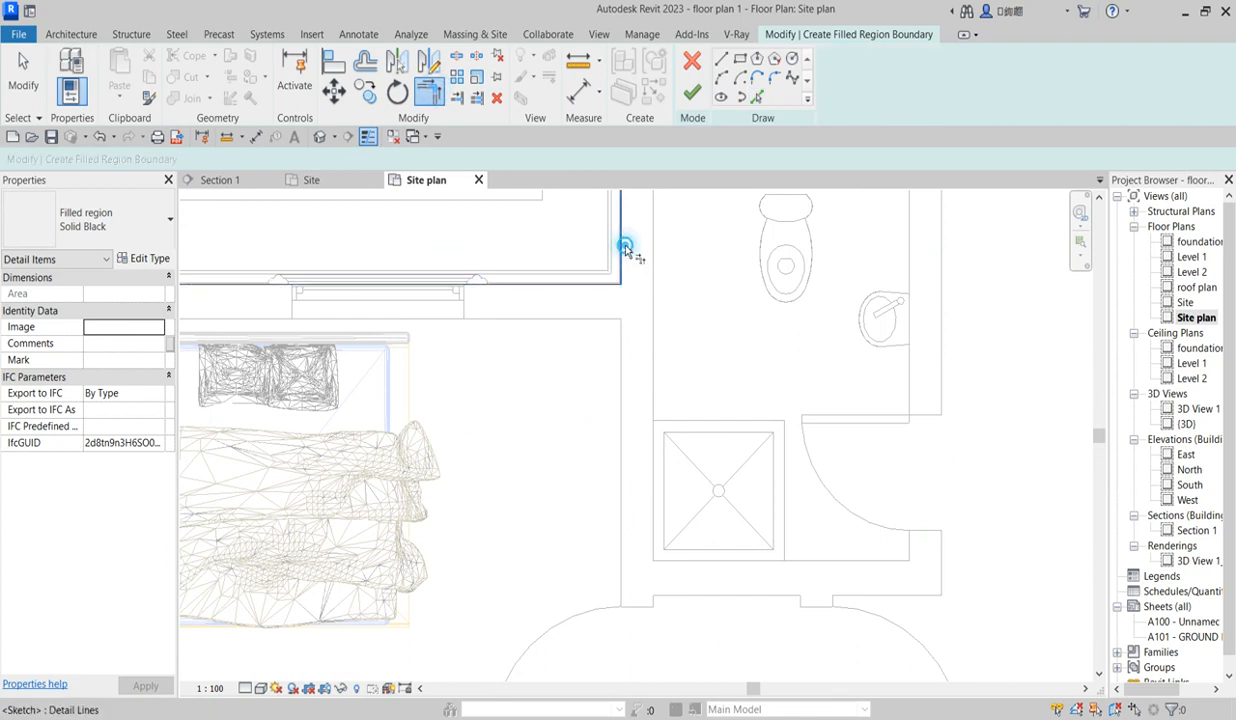
scroll(625, 250, "down", 5)
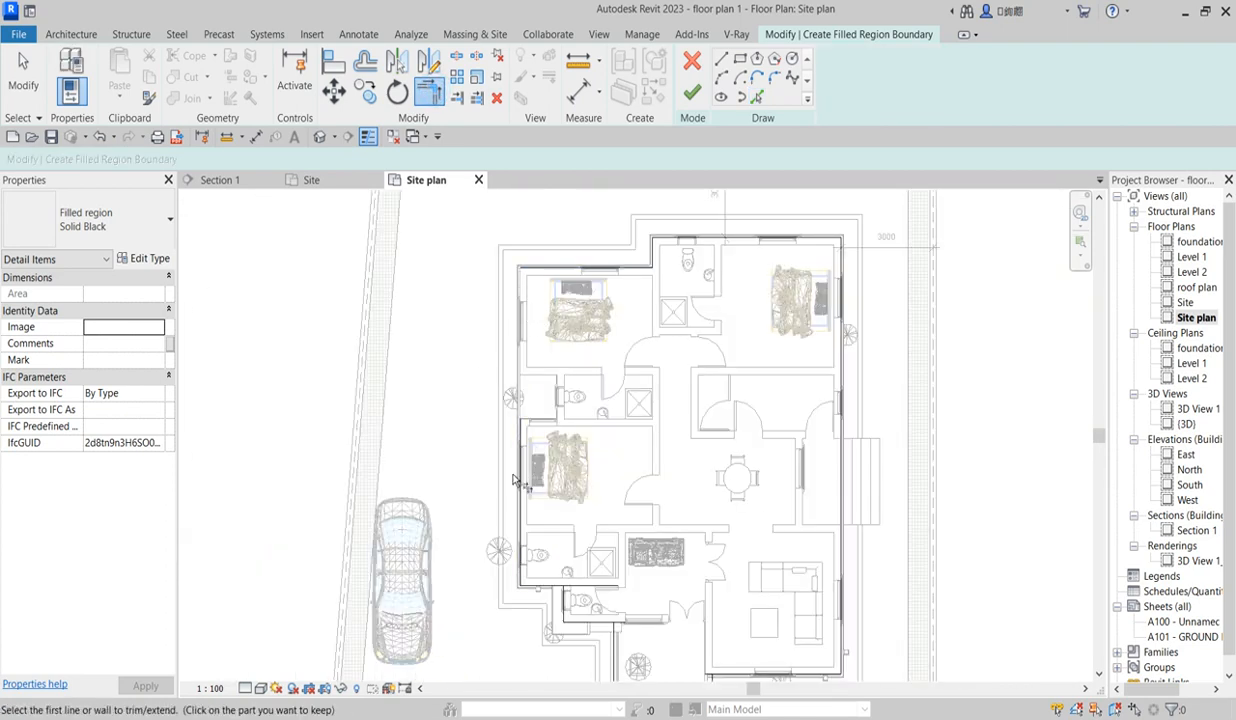
left_click(523, 465)
scroll(577, 643, "up", 3)
left_click(533, 552)
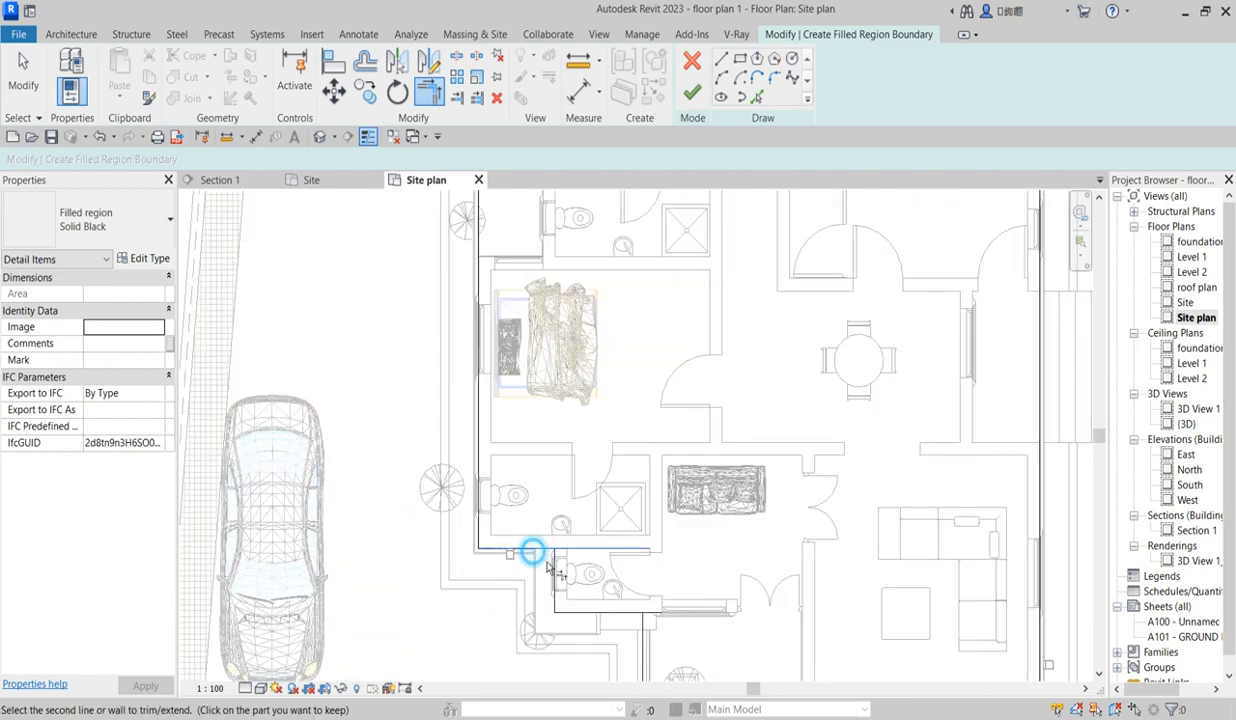
left_click(616, 613)
left_click(647, 645)
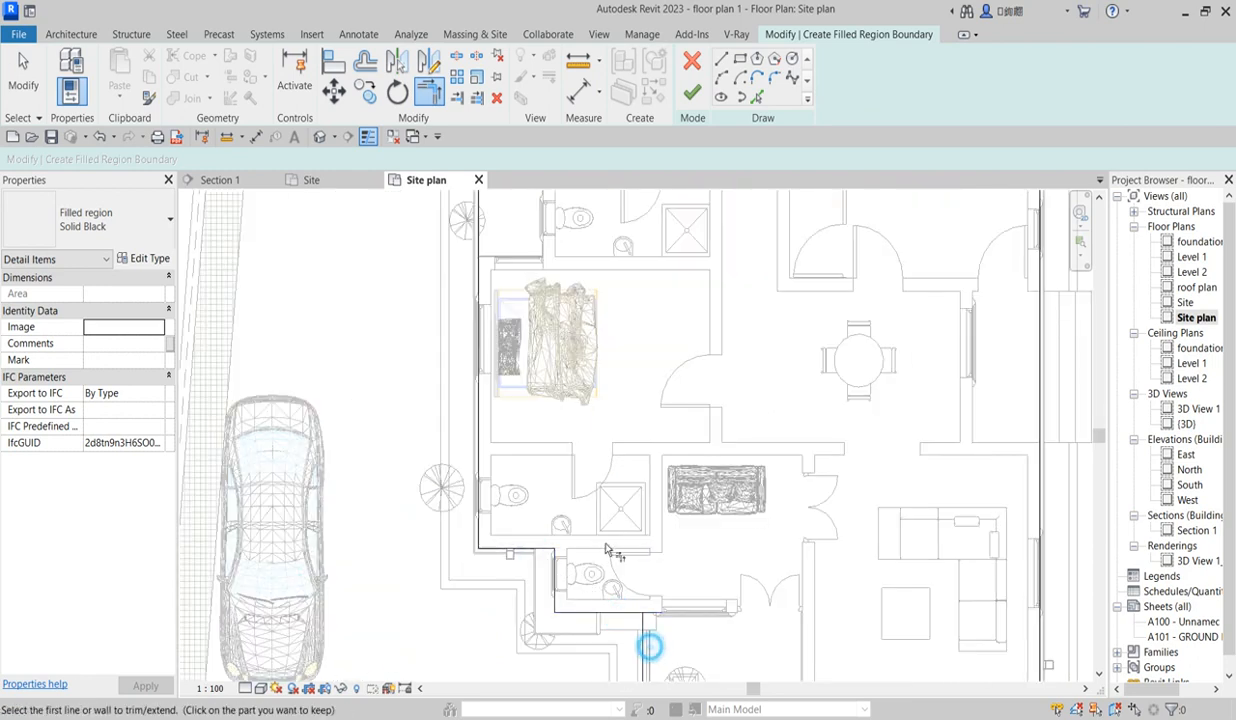
left_click(622, 612)
left_click(639, 635)
Trim the boundary lines to corners around the entrance porch and where it meets the living room's front wall
scroll(612, 600, "down", 5)
scroll(673, 587, "up", 3)
scroll(722, 577, "up", 3)
left_click(660, 554)
left_click(675, 520)
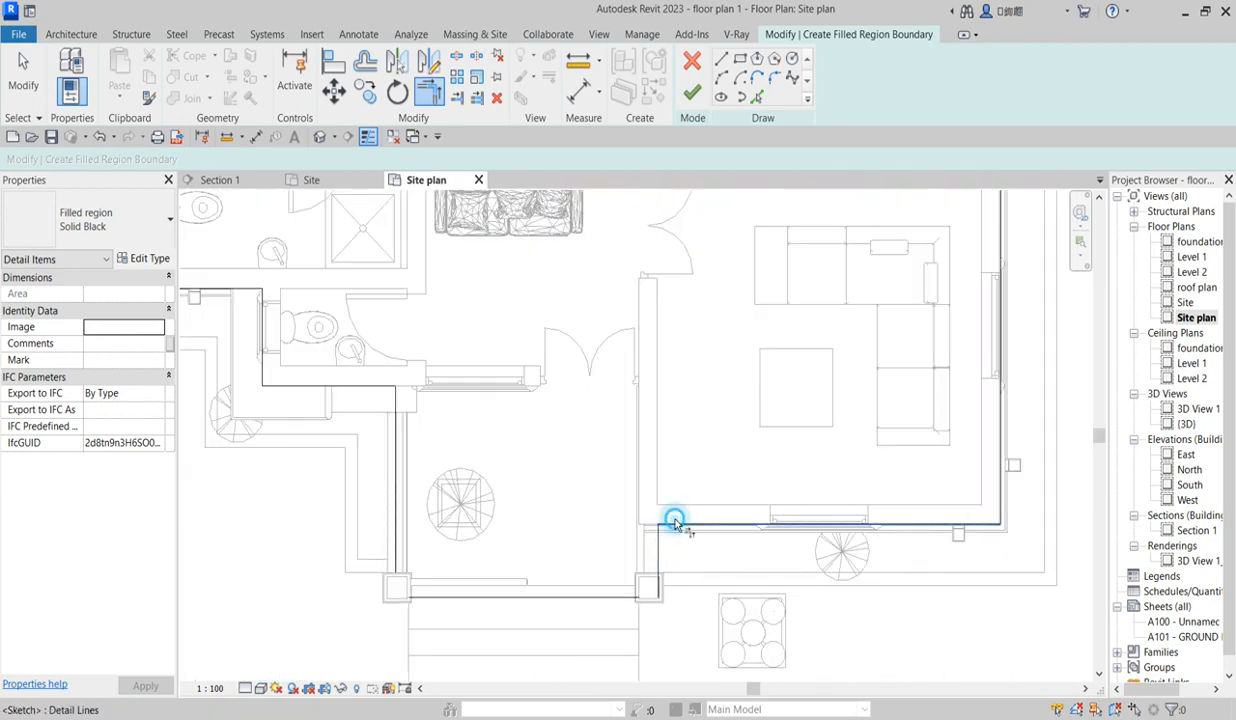
scroll(668, 548, "down", 3)
scroll(671, 562, "up", 3)
left_click(628, 557)
left_click(686, 527)
left_click(585, 553)
left_click(491, 452)
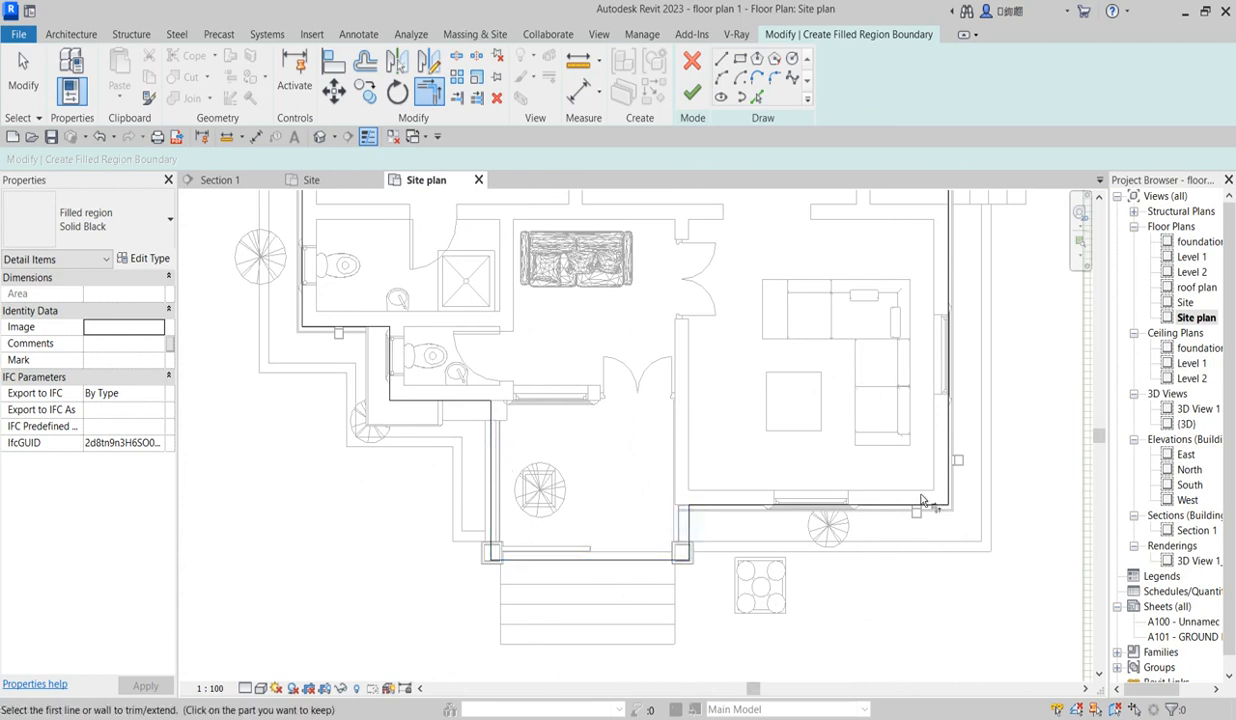
Check the closed outline around the house and finish the filled region sketch
scroll(925, 492, "down", 4)
scroll(763, 329, "up", 3)
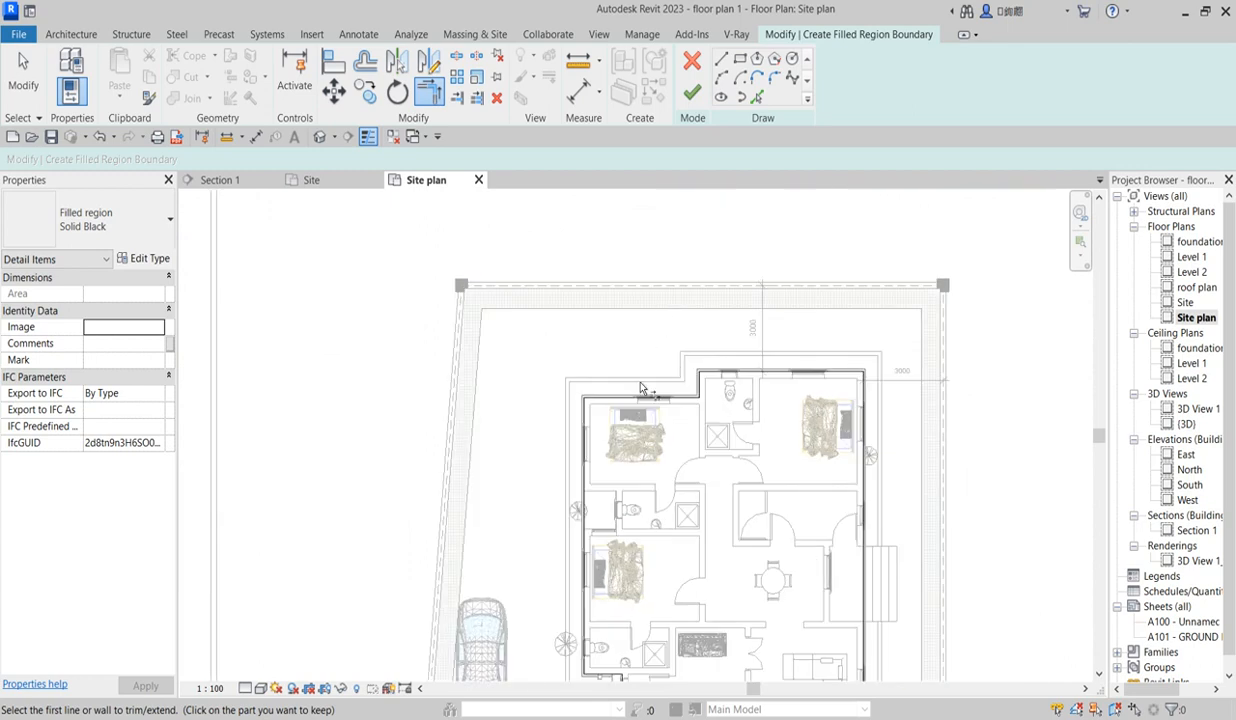
left_click(688, 92)
scroll(447, 443, "down", 3)
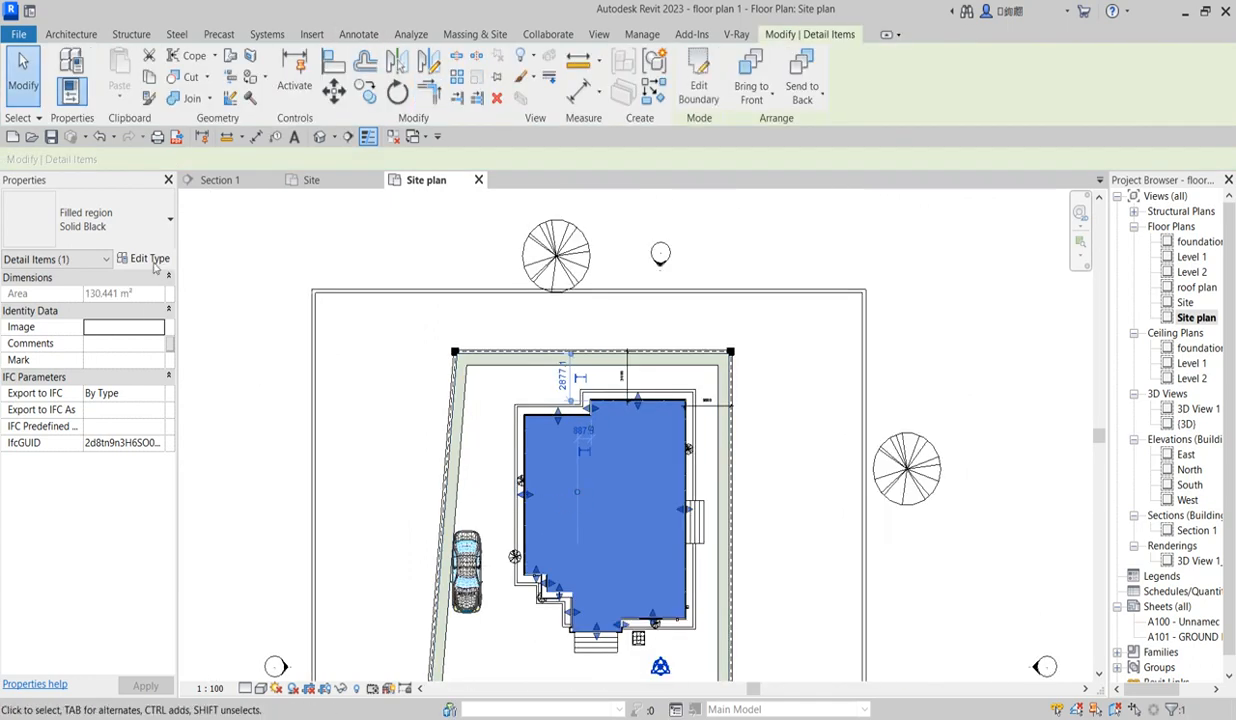
Change the house's filled region type to Diagonal Down
left_click(150, 259)
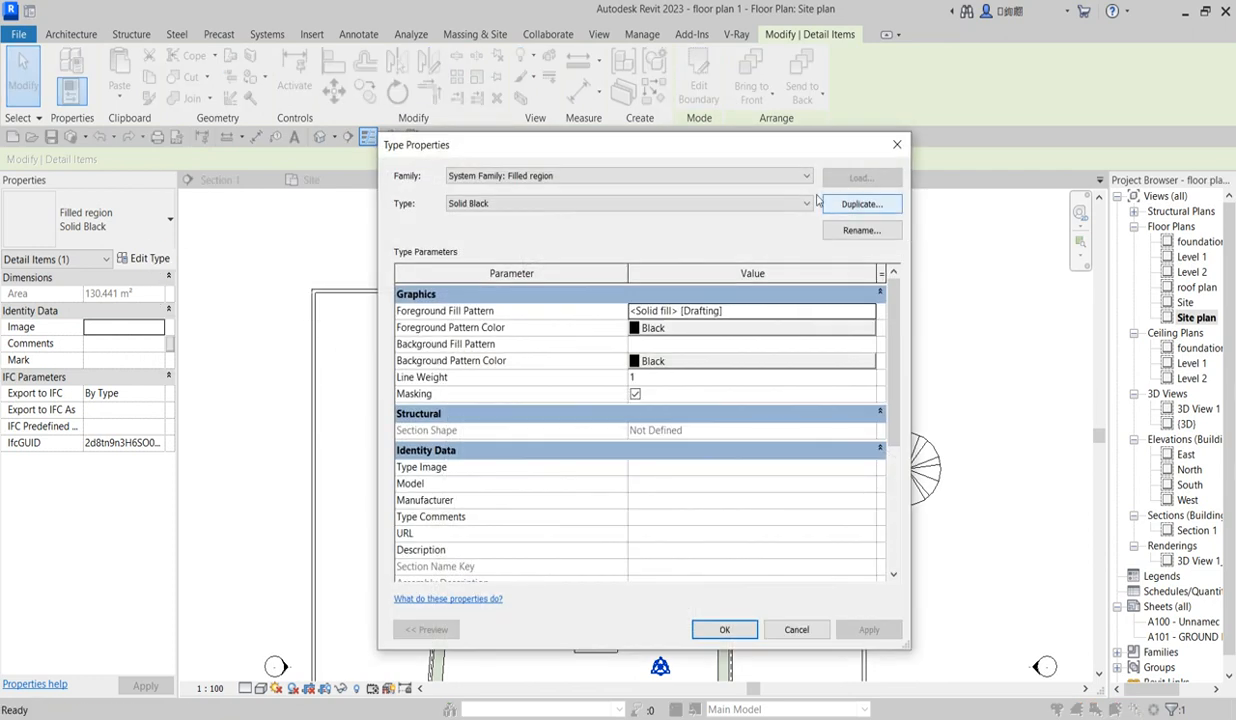
left_click(807, 205)
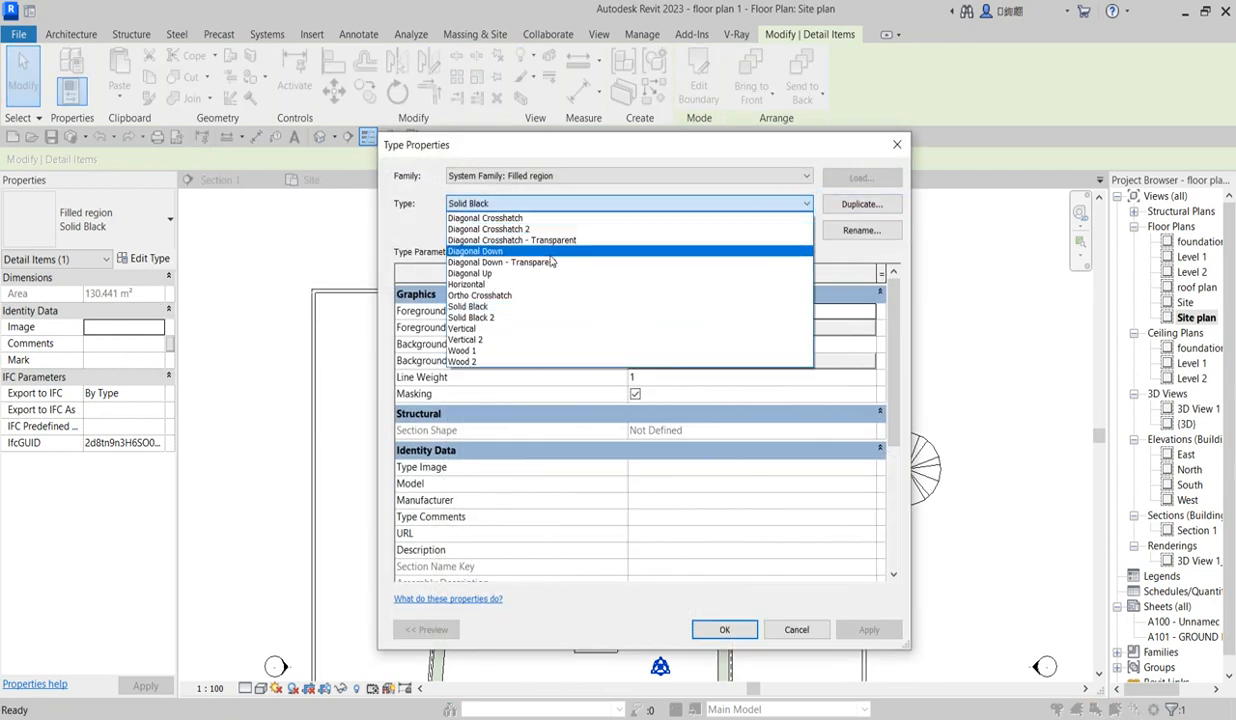
left_click(501, 252)
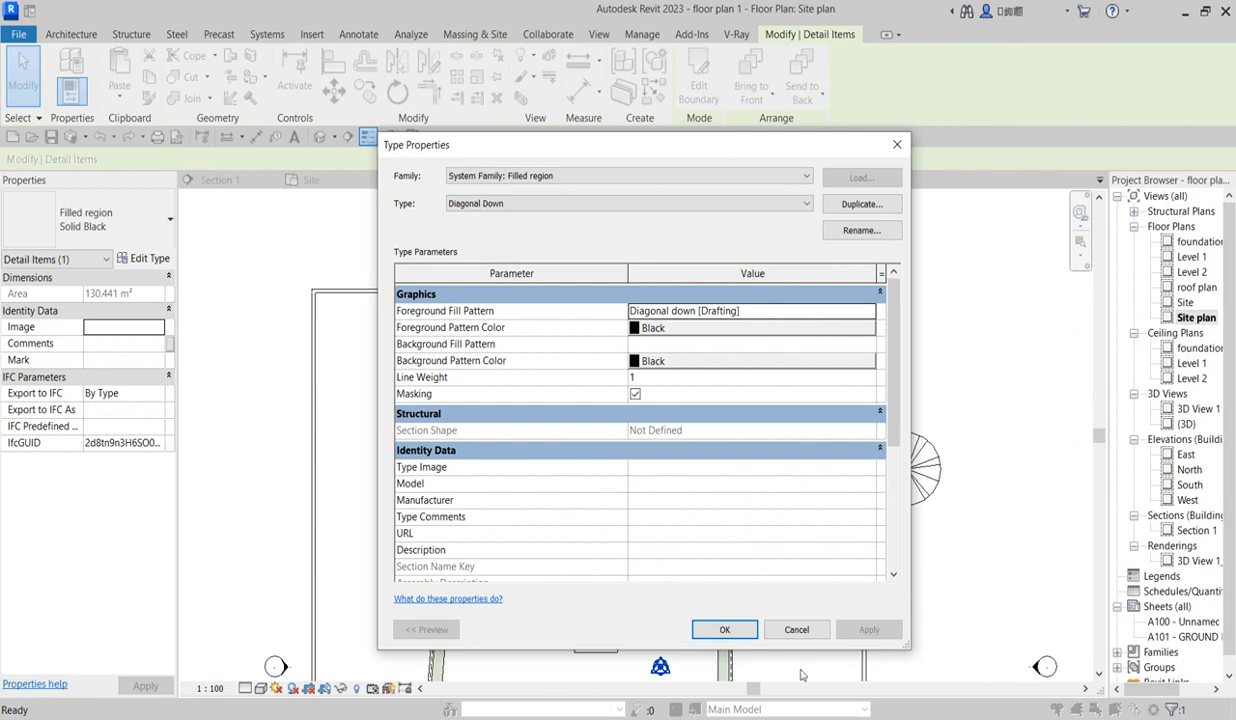
left_click(724, 630)
left_click(842, 514)
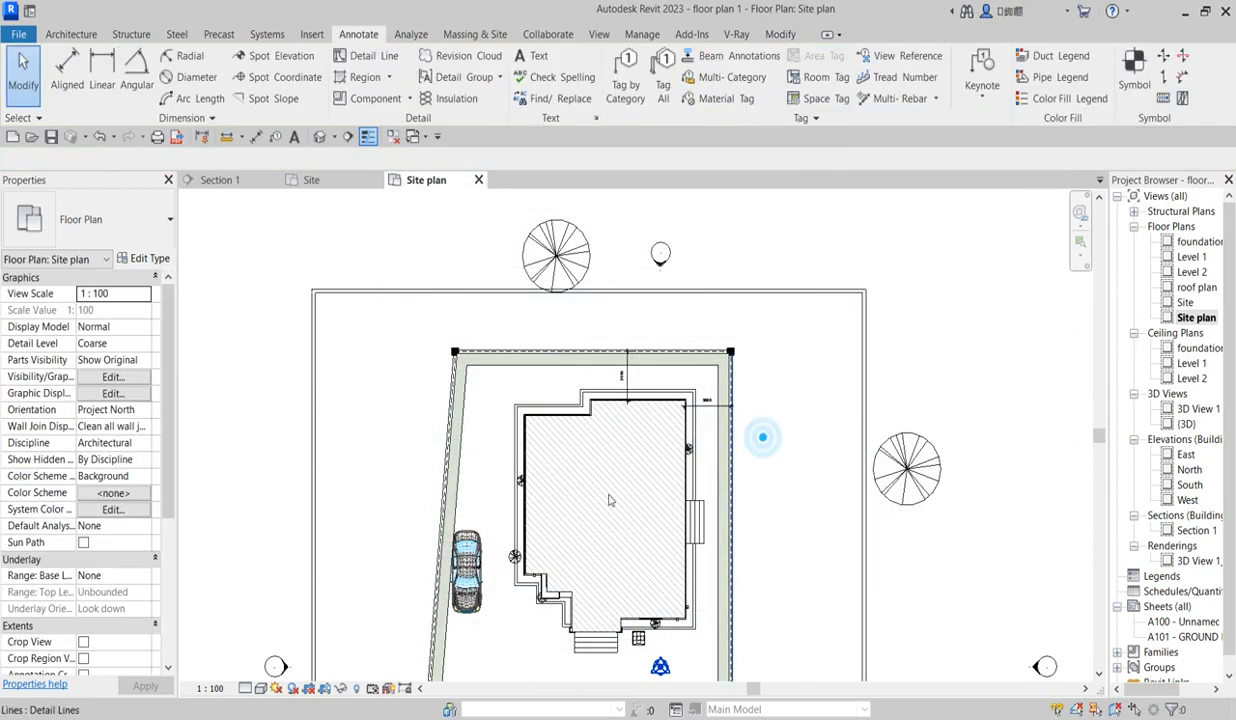
scroll(560, 480, "up", 2)
scroll(600, 470, "down", 3)
scroll(600, 470, "up", 5)
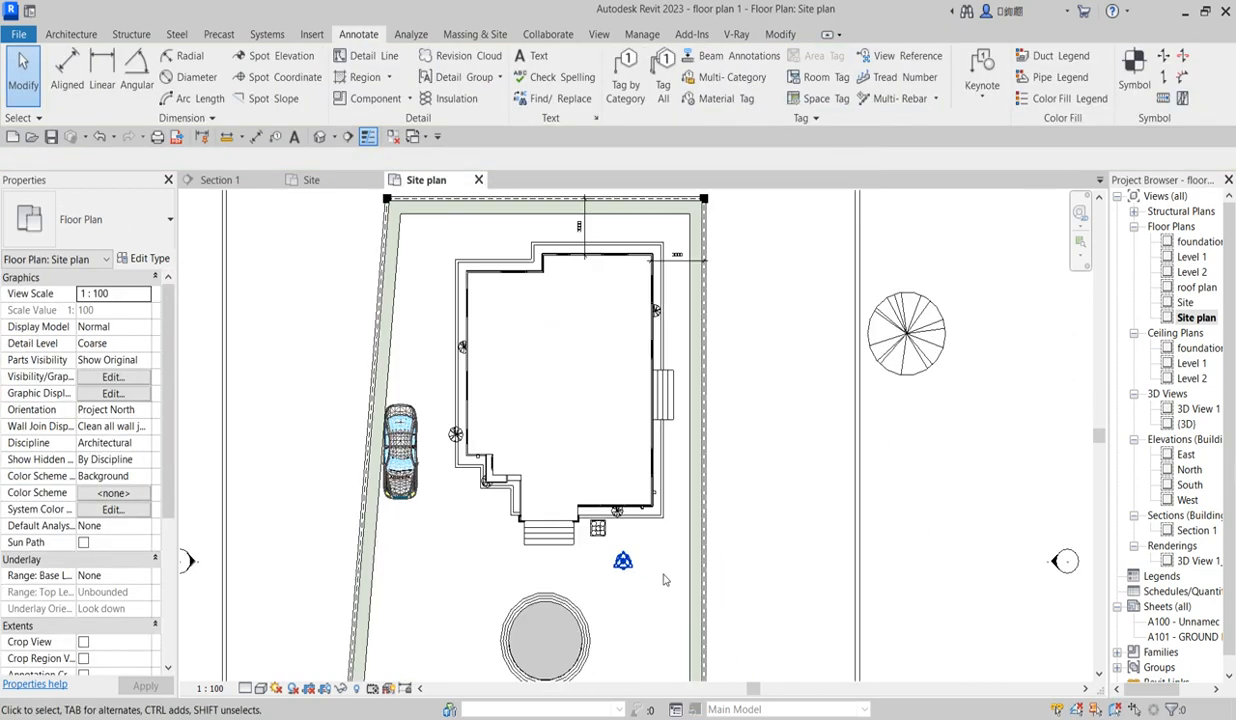
Move the Mercedes car from beside the house into the first parking bay near the plot's front boundary and return to the site plan
scroll(617, 531, "down", 5)
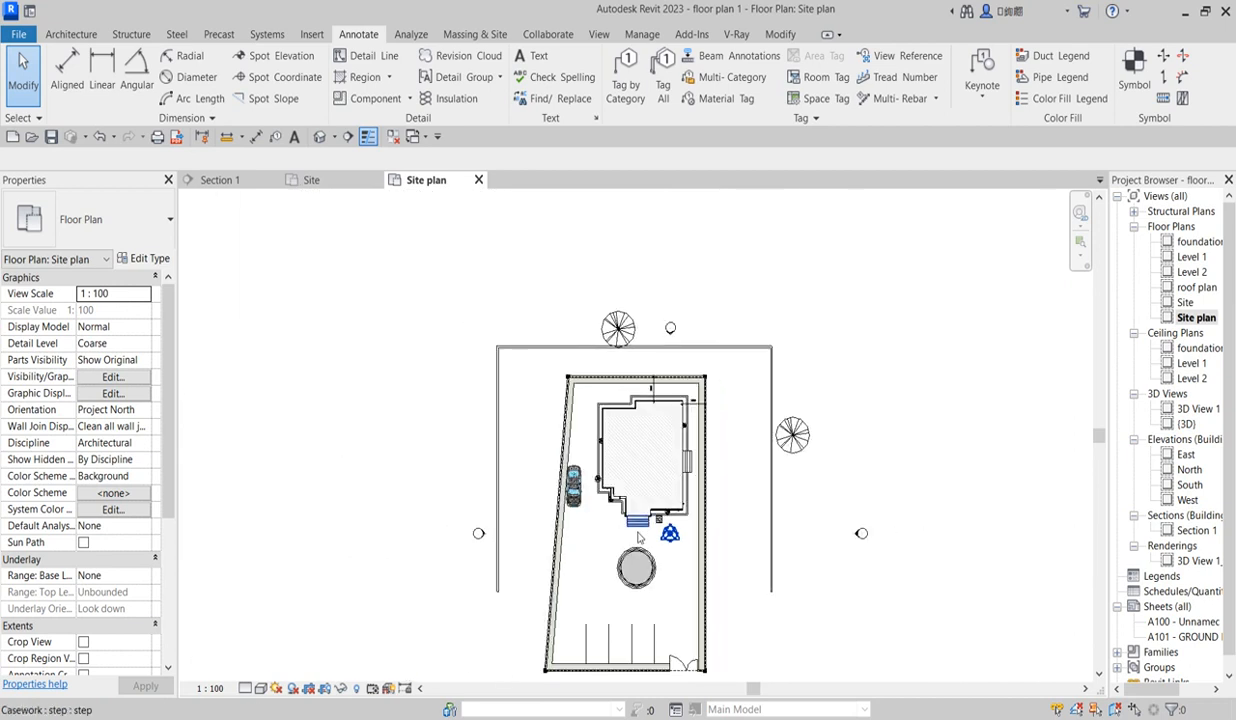
scroll(657, 652, "up", 8)
scroll(607, 396, "down", 6)
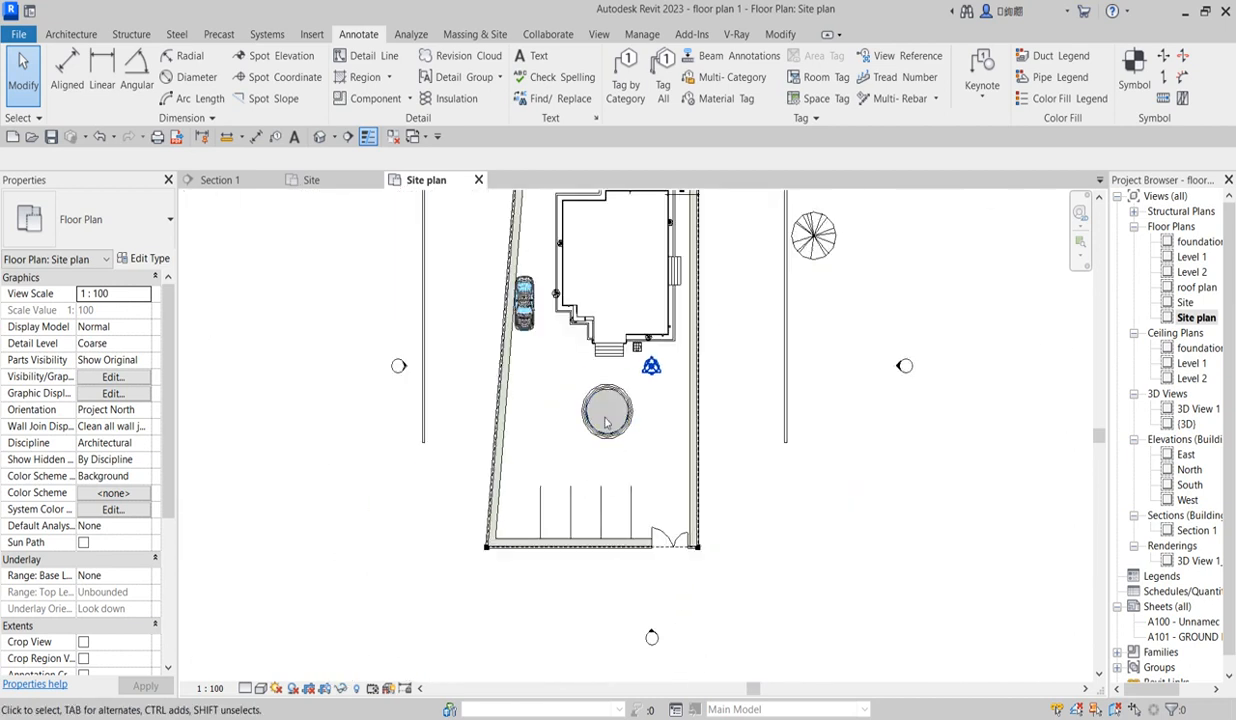
left_click(528, 312)
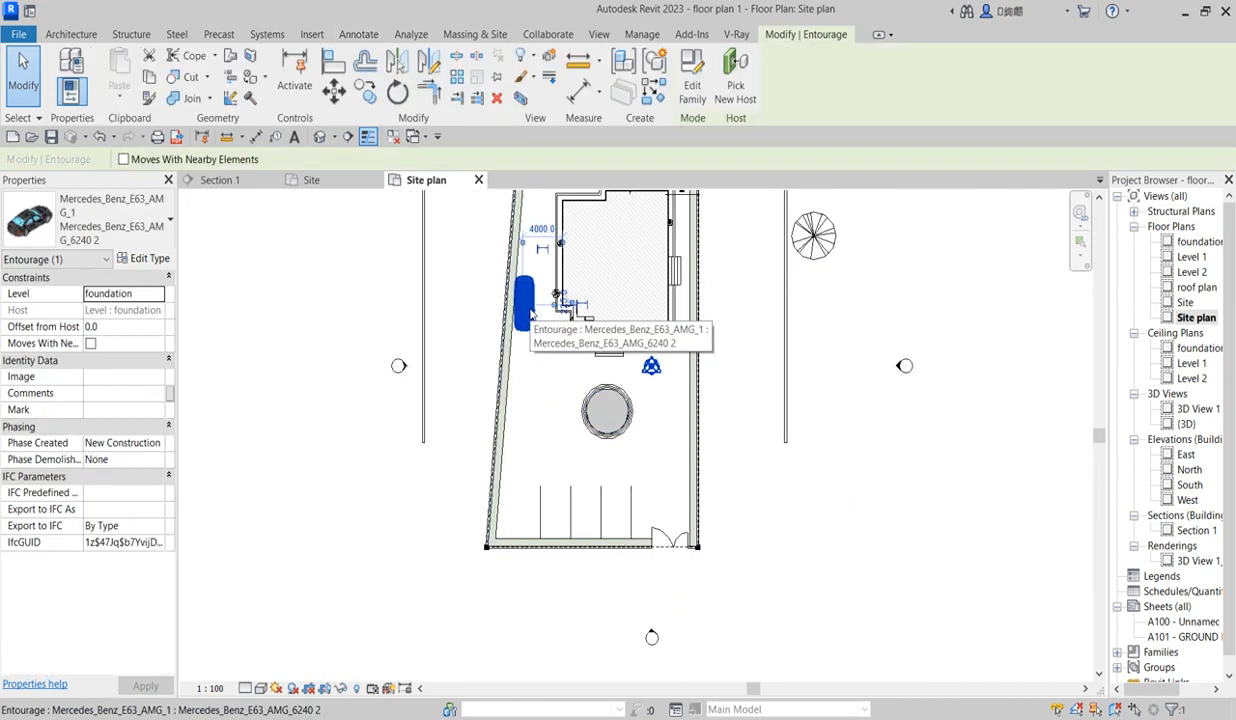
left_click(334, 91)
left_click(528, 312)
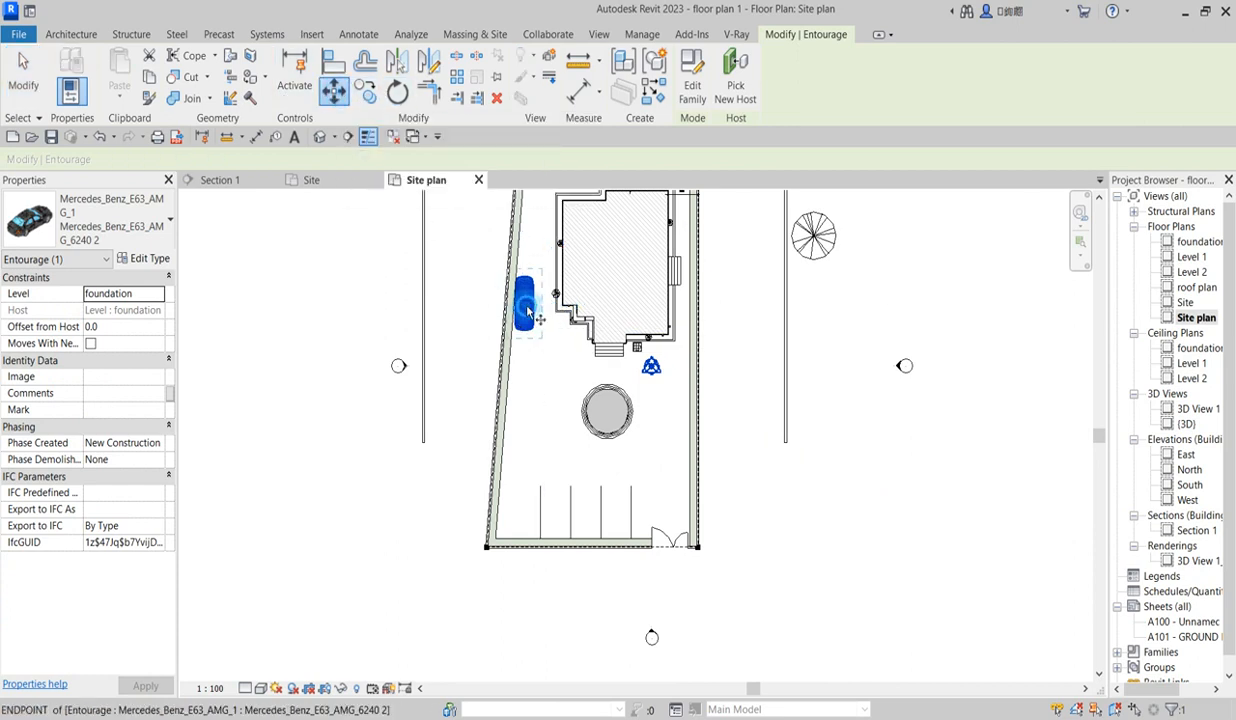
scroll(550, 510, "up", 4)
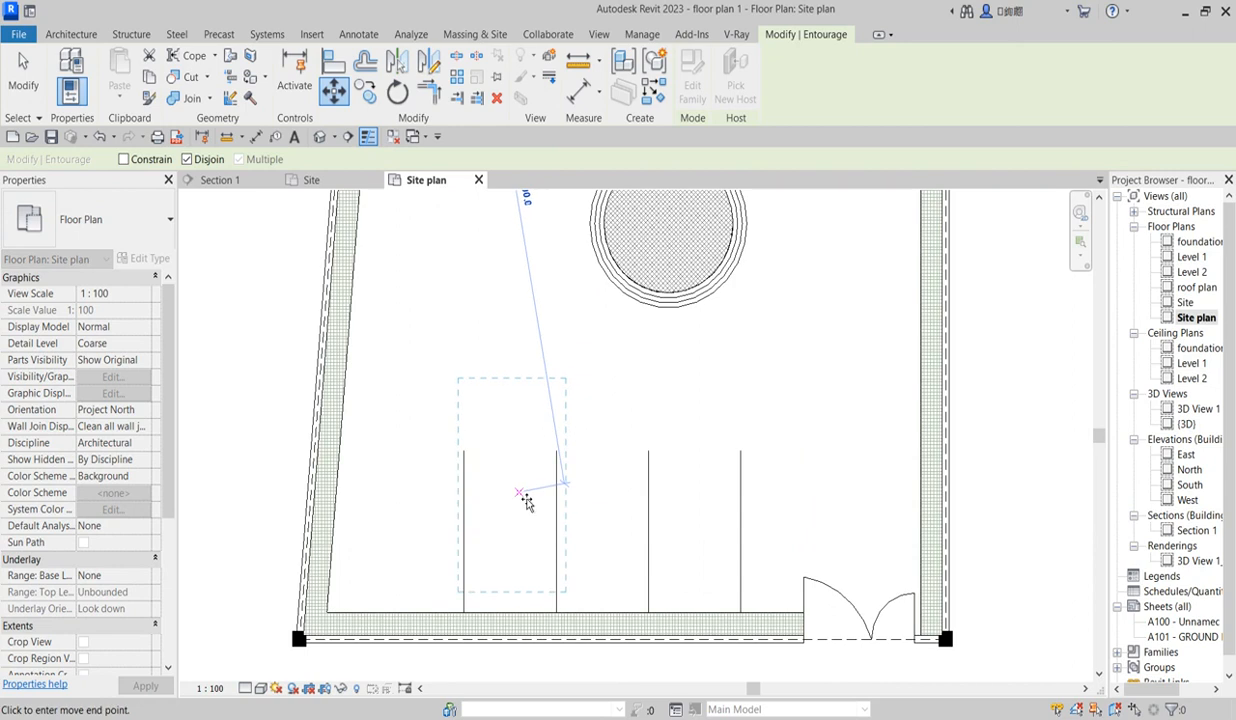
left_click(519, 493)
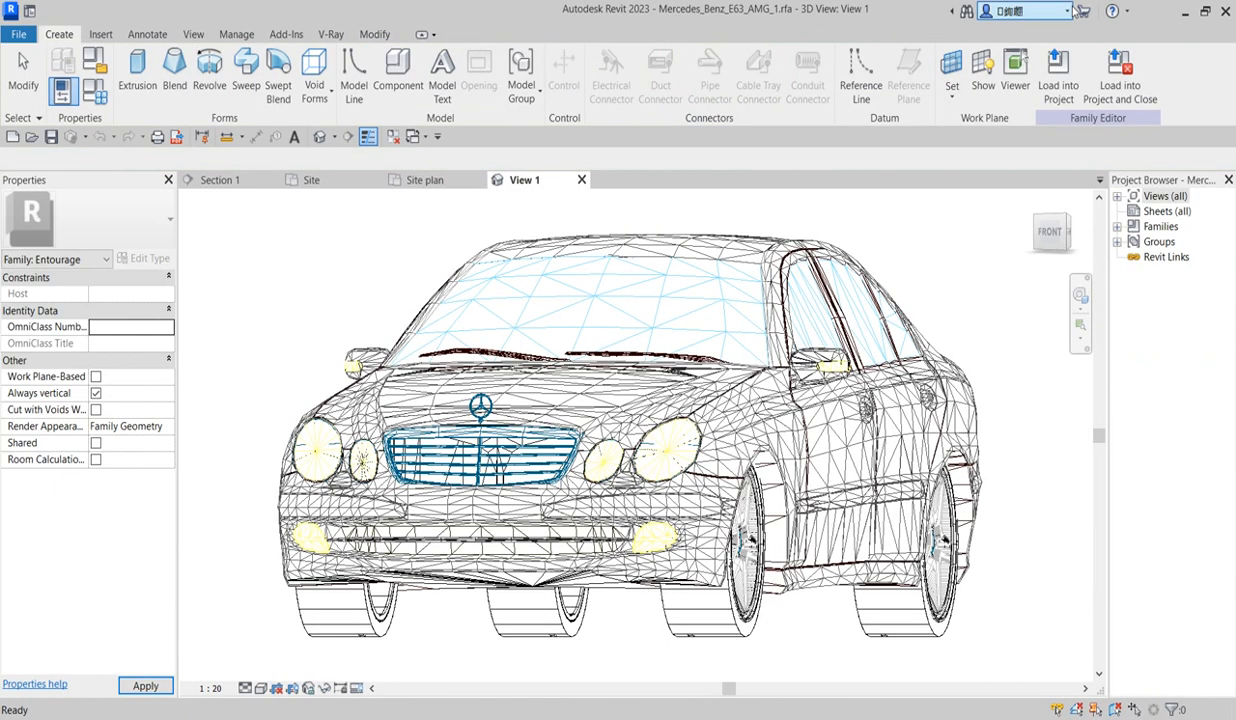
left_click(1058, 72)
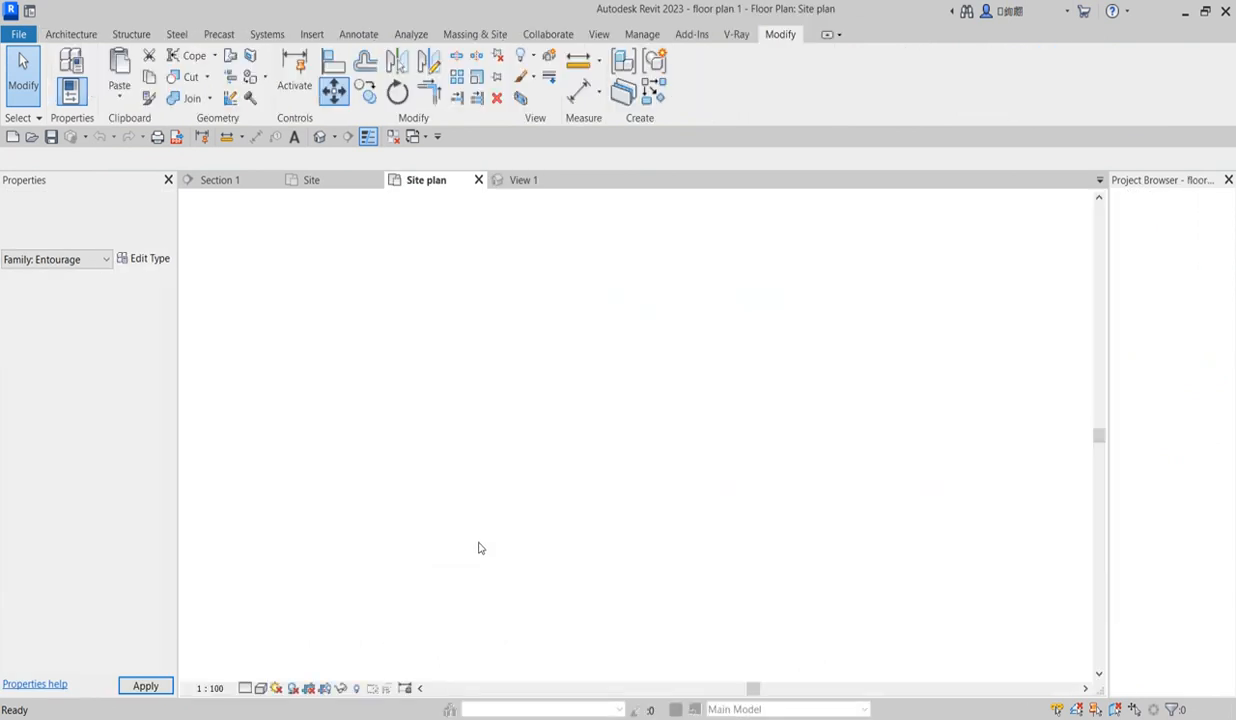
Nudge the parked car closer to the front boundary, keeping it inside its parking bay
left_click(540, 422)
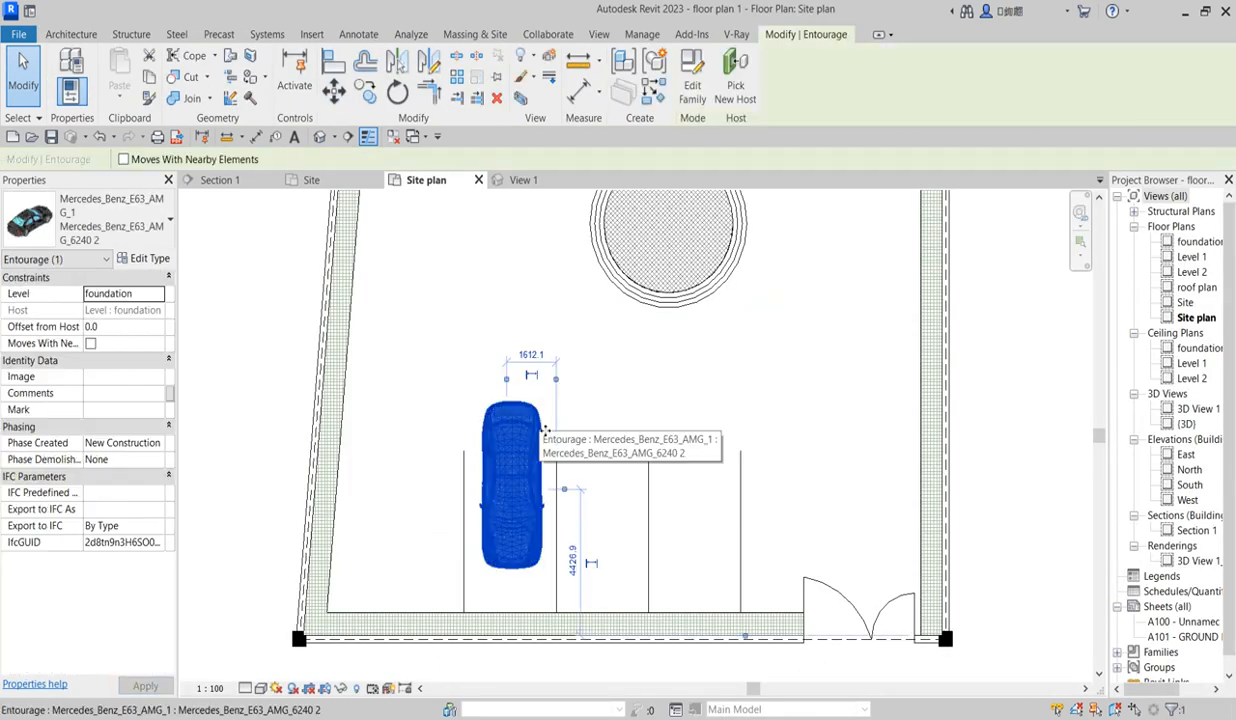
key("Down")
key("Down")
key("Down")
key("Down")
key("Down")
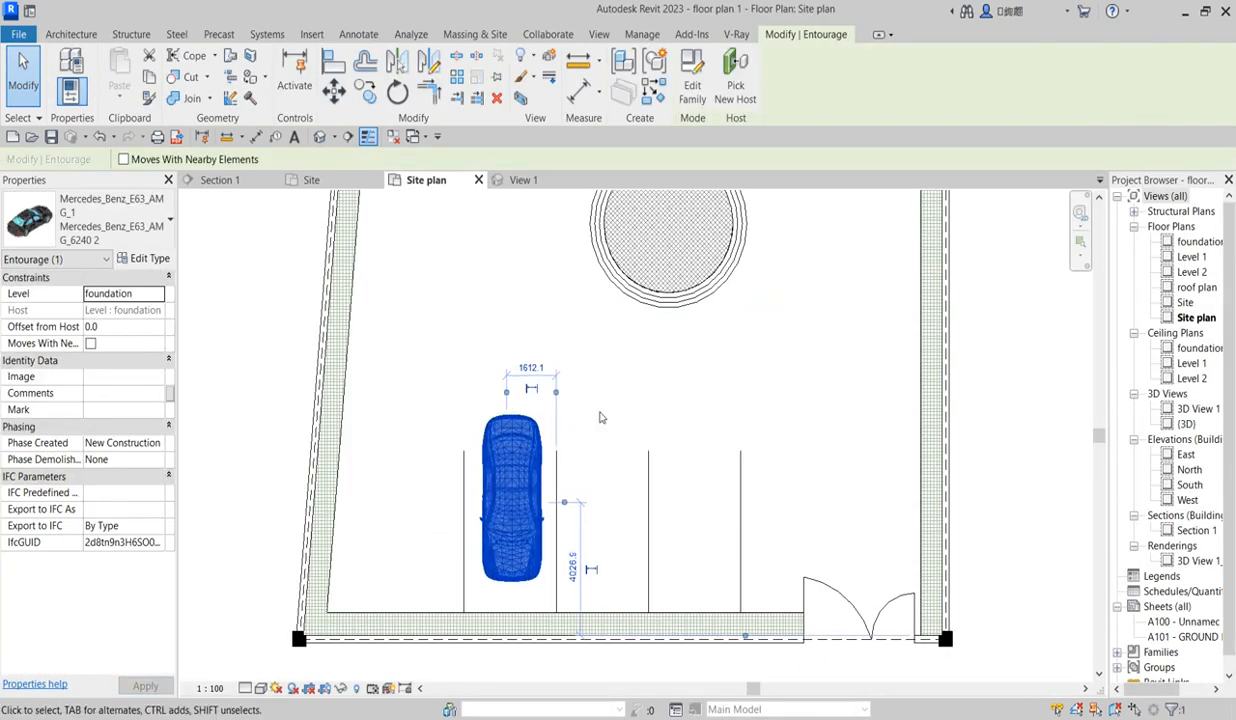
Copy the parked car into the other two parking bays, using the tops of the bay lines as reference points
left_click(367, 91)
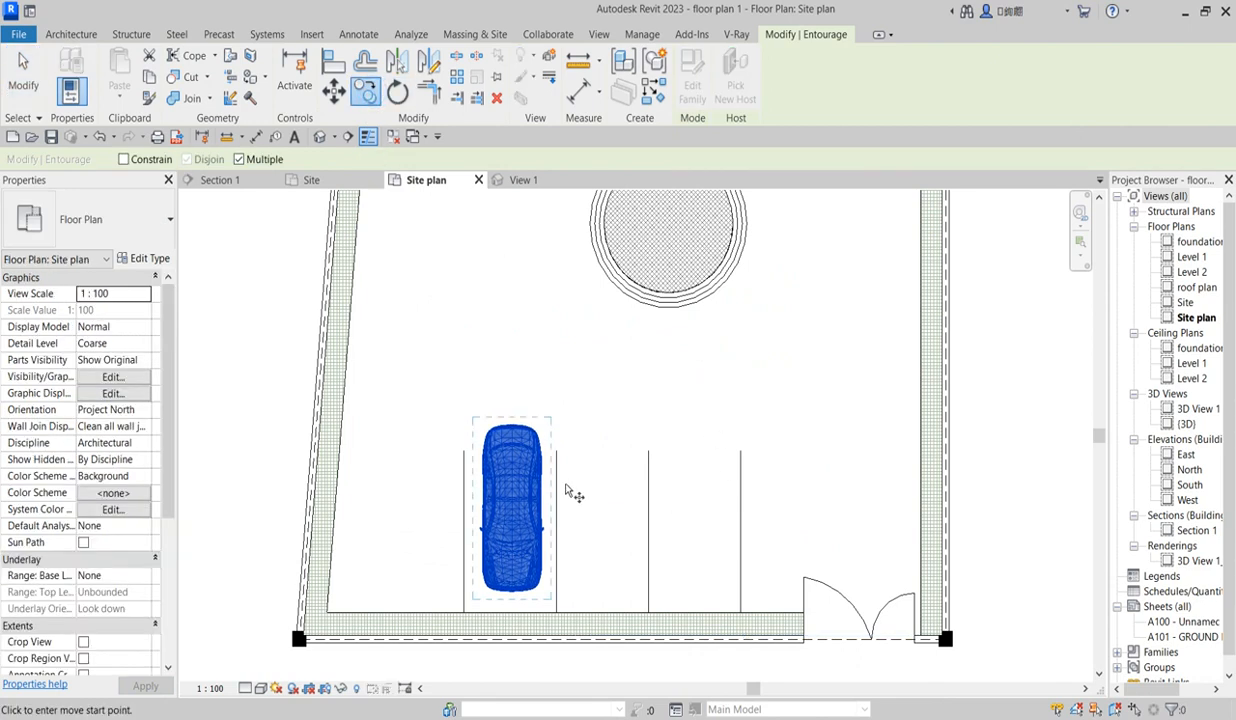
left_click(556, 452)
left_click(649, 452)
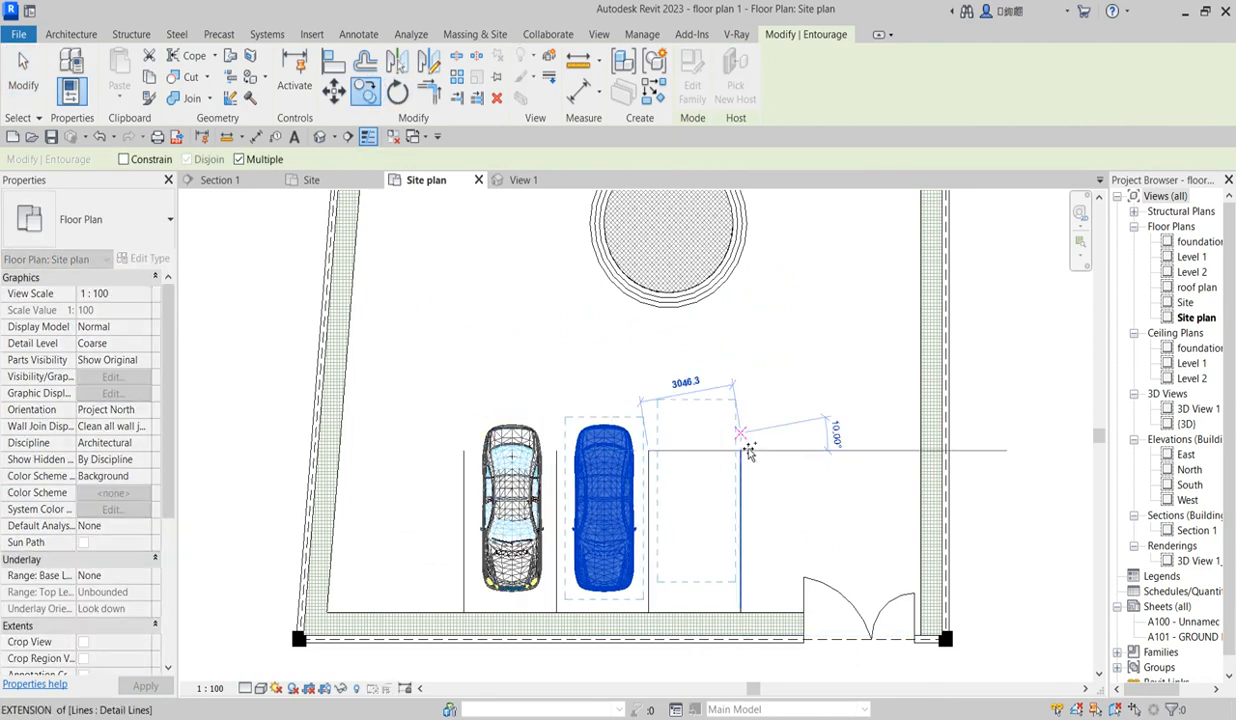
left_click(741, 451)
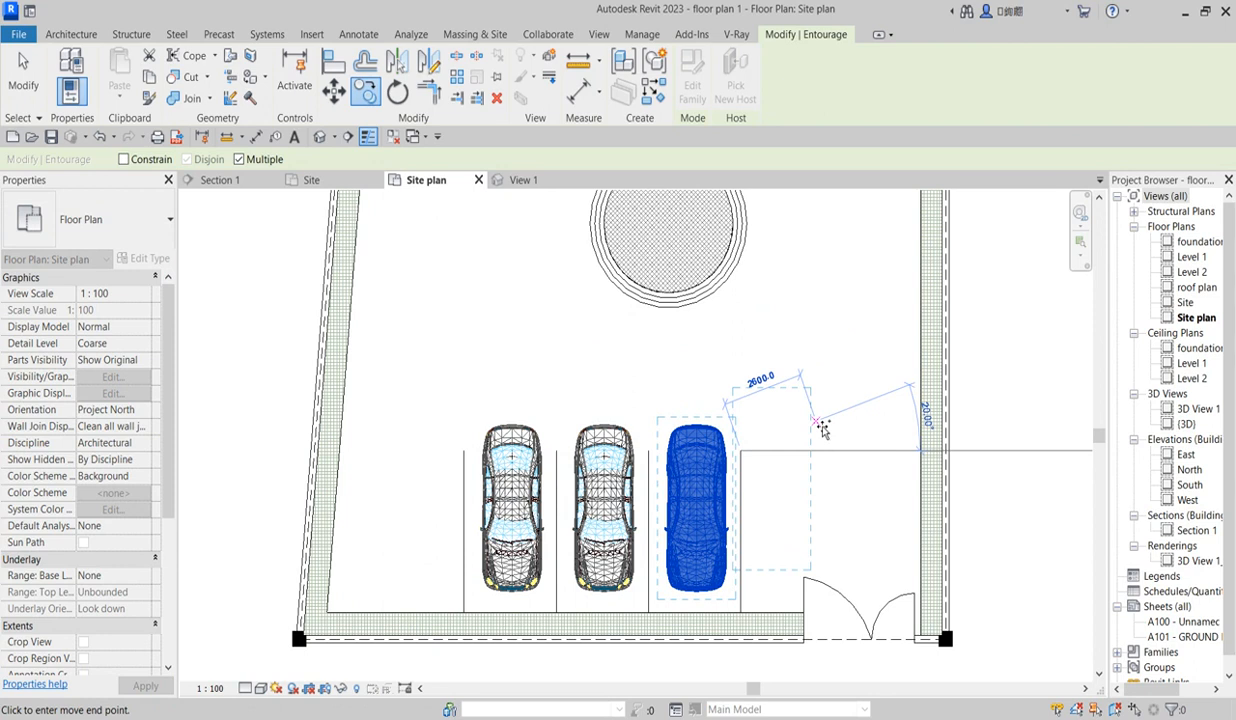
key("Escape")
key("Escape")
Examine the site plan from the house to the parked cars and the elements surrounding the plot
scroll(731, 408, "down", 3)
scroll(557, 478, "down", 2)
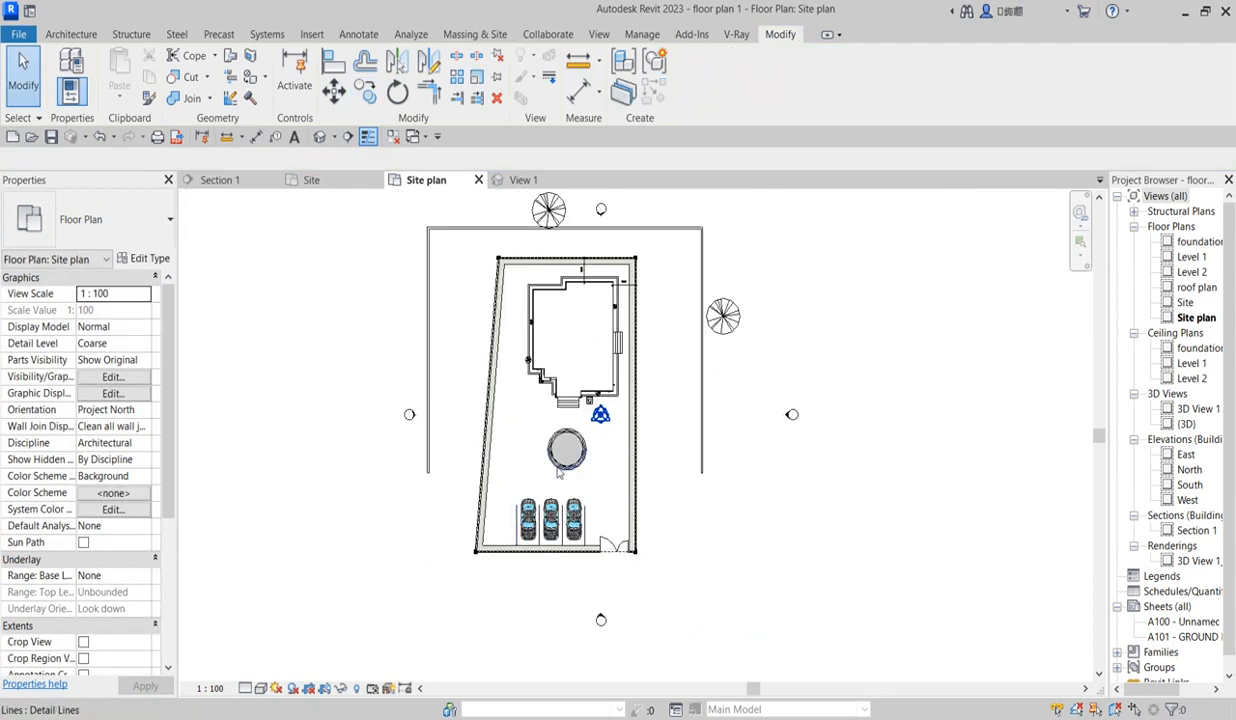
scroll(585, 282, "up", 2)
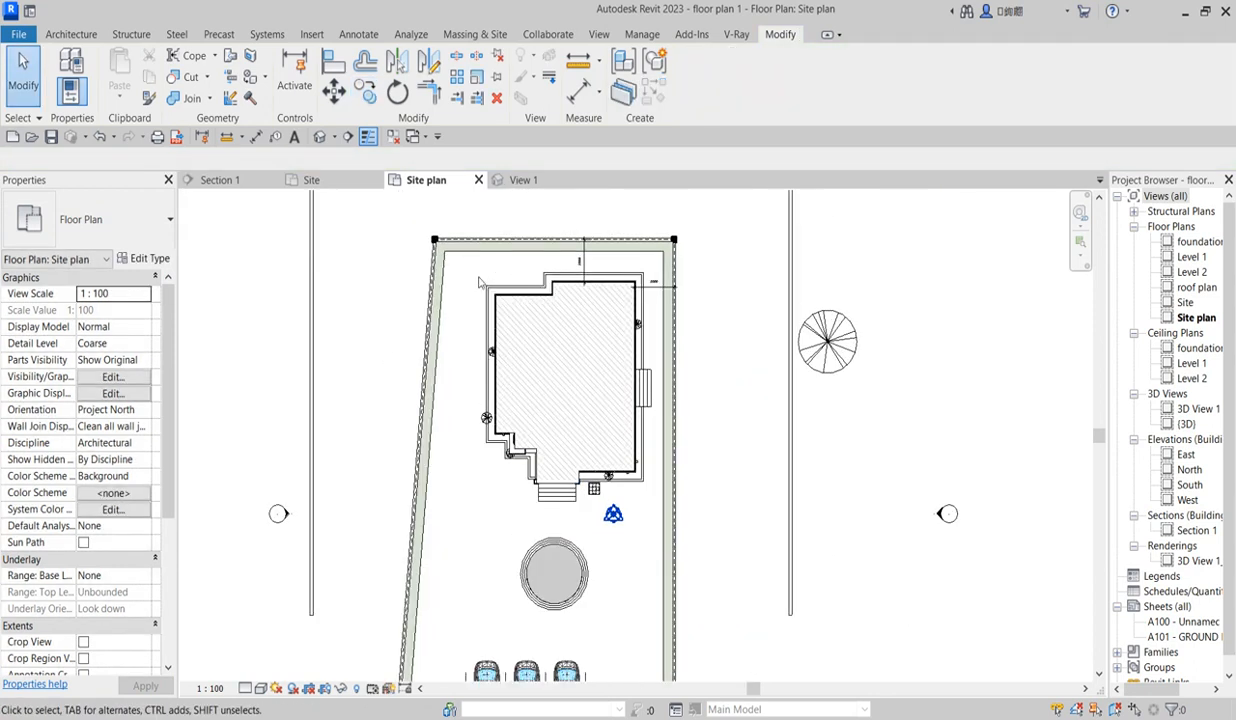
scroll(479, 283, "up", 3)
scroll(673, 402, "down", 5)
scroll(673, 402, "down", 3)
scroll(607, 588, "up", 4)
scroll(731, 554, "down", 4)
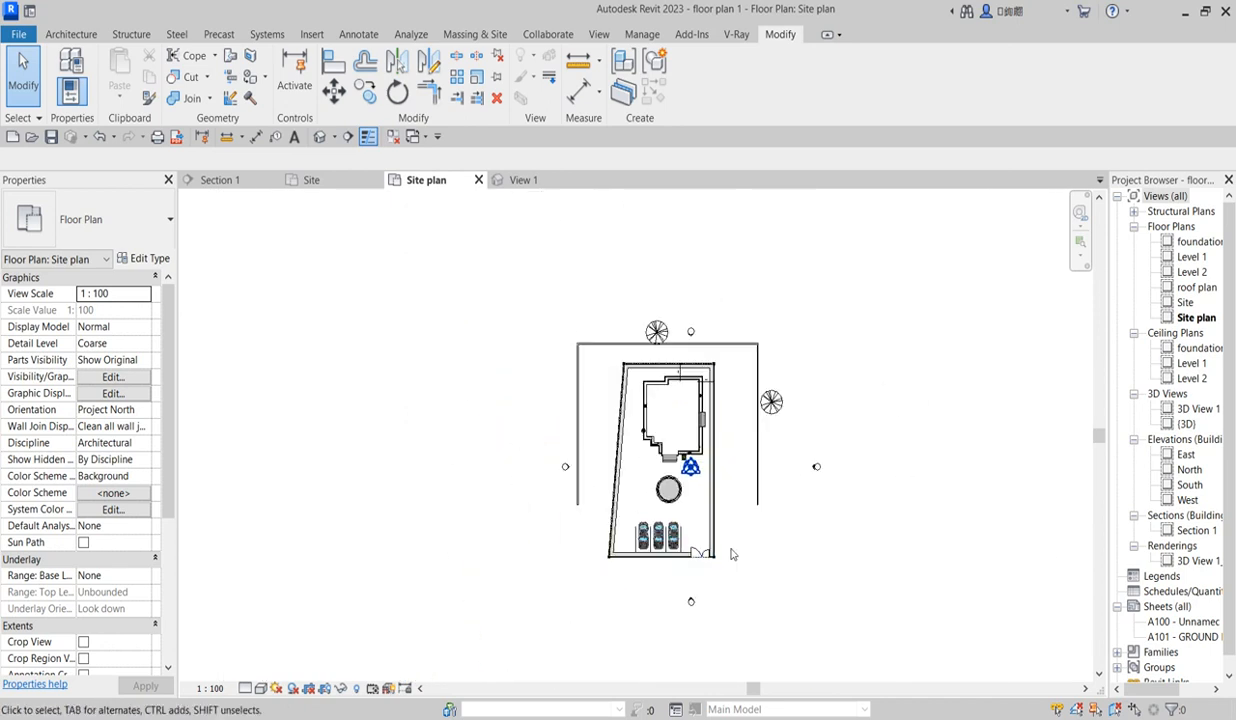
Hide the outer perimeter lines, the two trees and the elevation markers around the plot as individual elements in this view
scroll(580, 336, "up", 1)
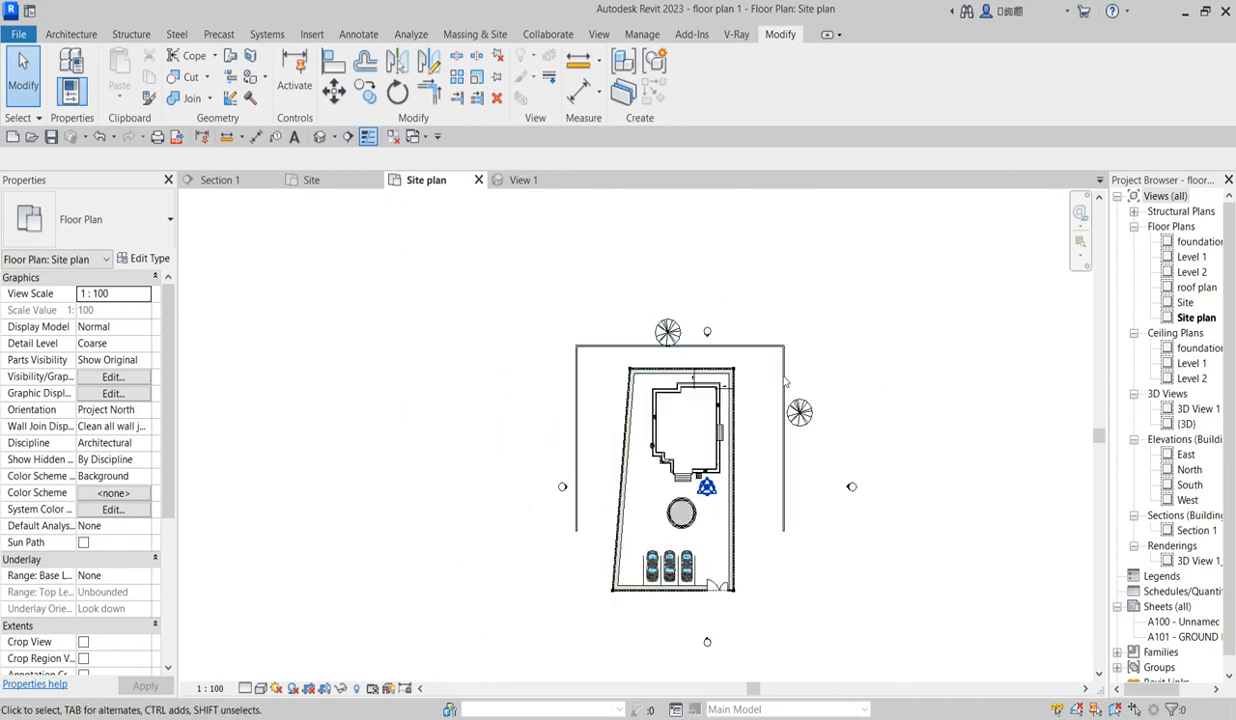
left_click_drag(821, 357, 546, 285)
left_click(553, 289)
left_click_drag(806, 368, 552, 297)
left_click_drag(468, 350, 578, 568, "ctrl")
left_click_drag(767, 300, 893, 590, "ctrl")
left_click_drag(632, 640, 752, 668, "ctrl")
right_click(788, 588)
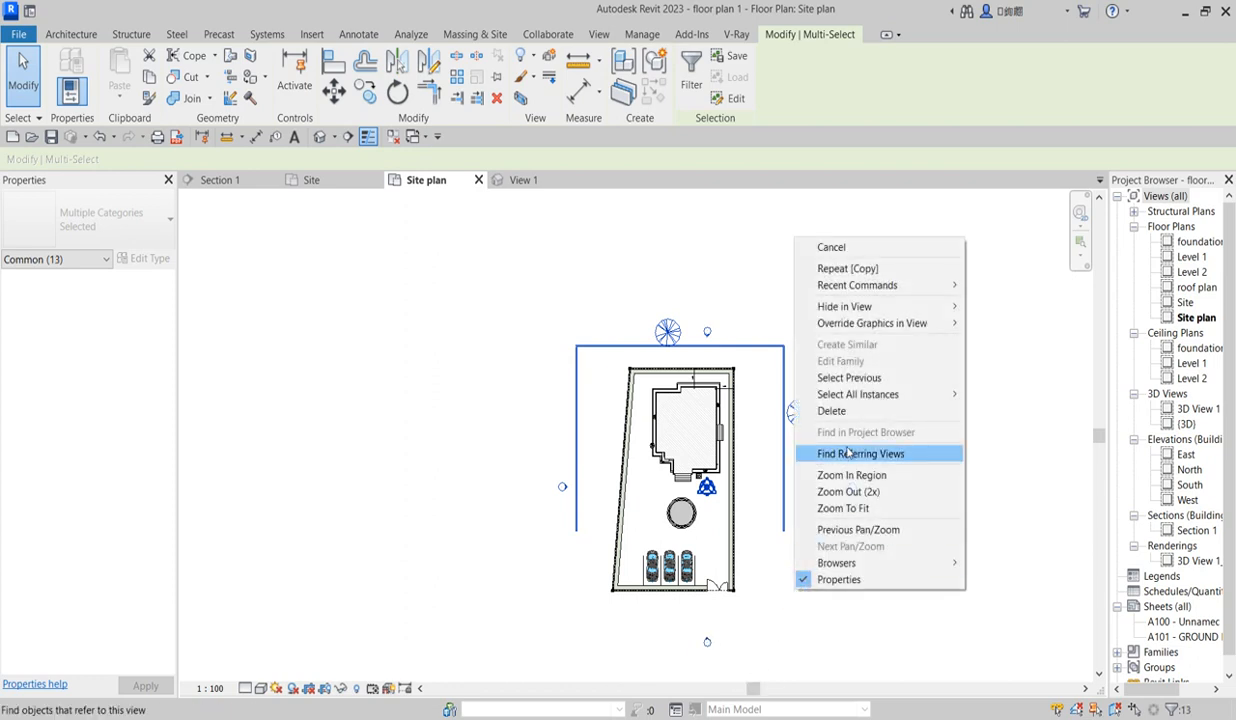
mouse_move(897, 304)
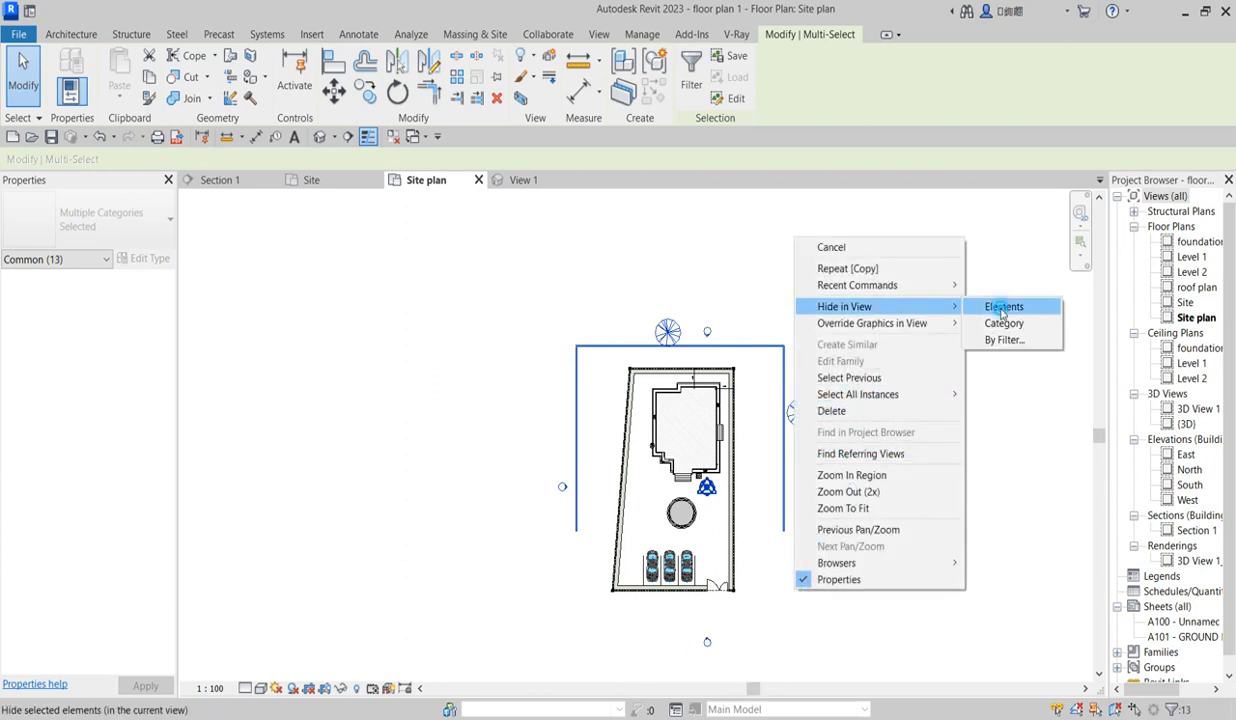
left_click(1003, 310)
Fit the plan in the view and examine the plot layout with its house, circular feature and parking
right_click(815, 298)
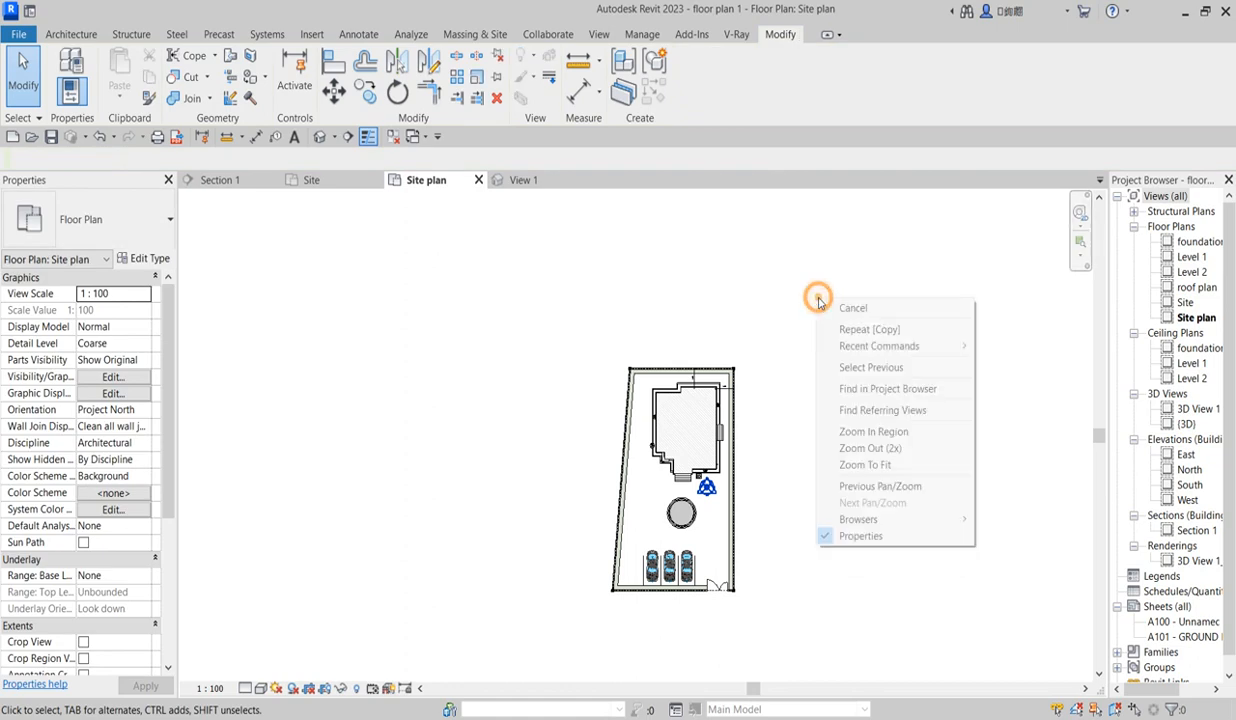
left_click(885, 466)
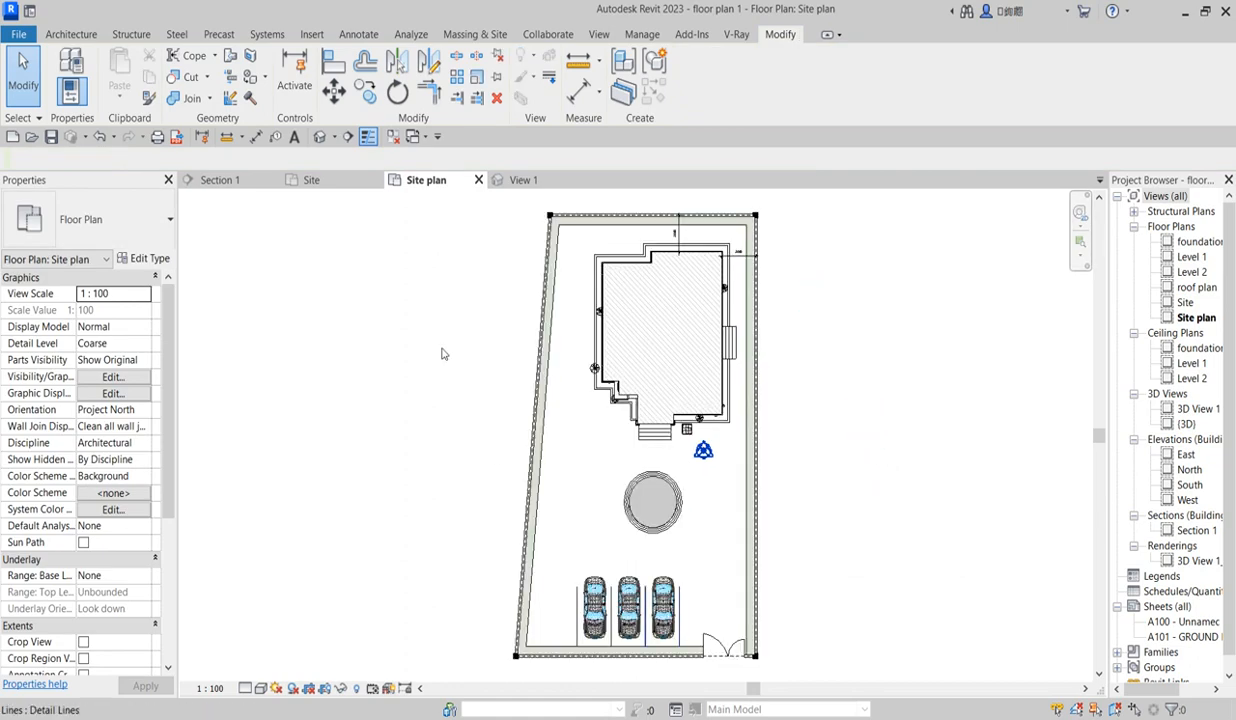
scroll(469, 450, "down", 3)
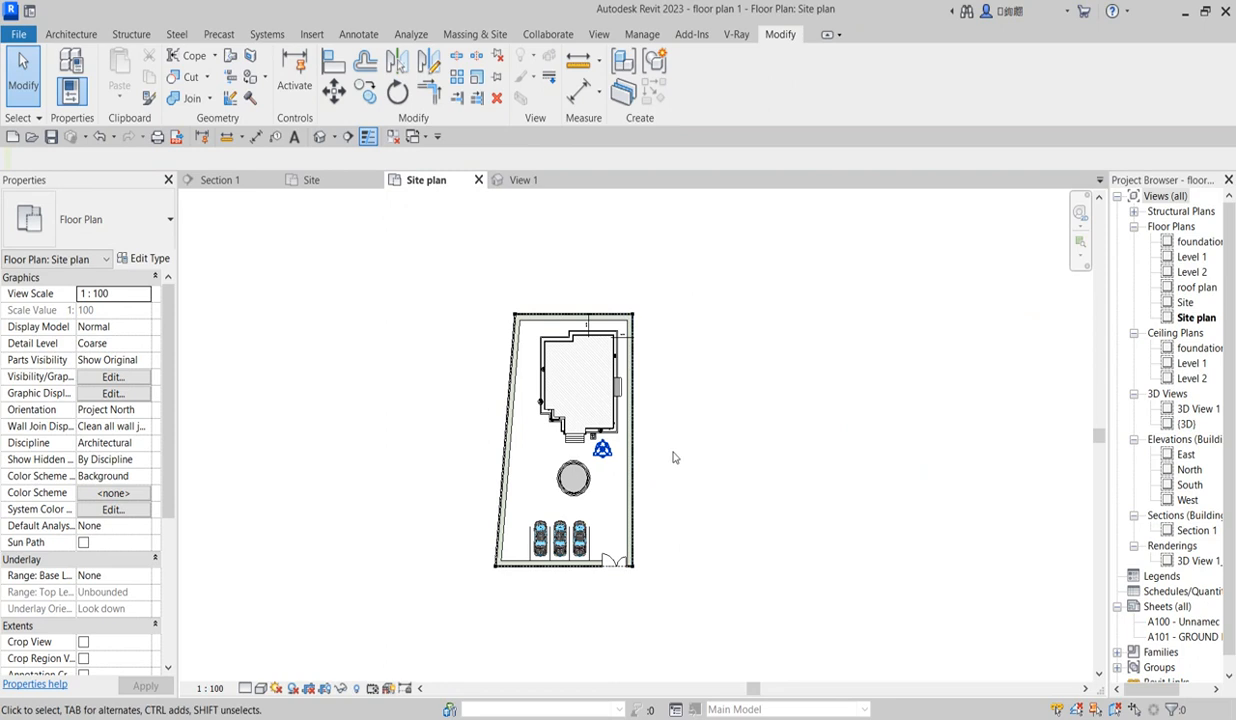
scroll(529, 468, "up", 2)
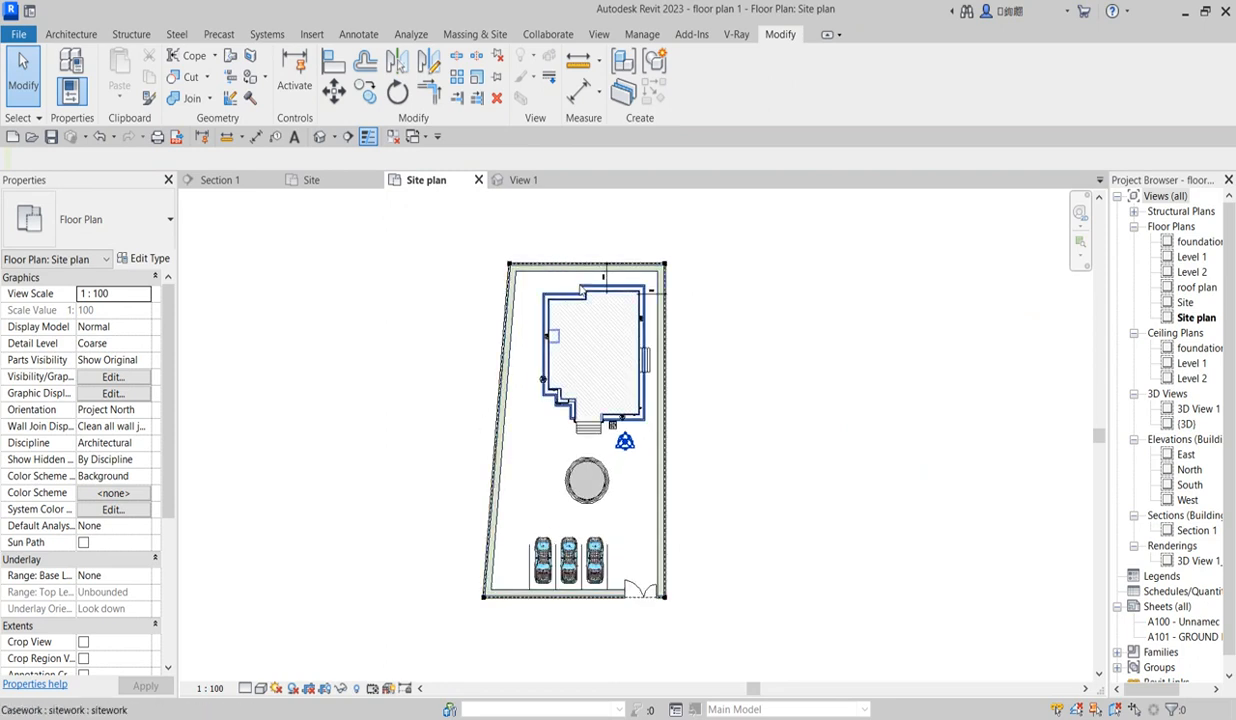
scroll(560, 380, "up", 2)
scroll(541, 428, "down", 3)
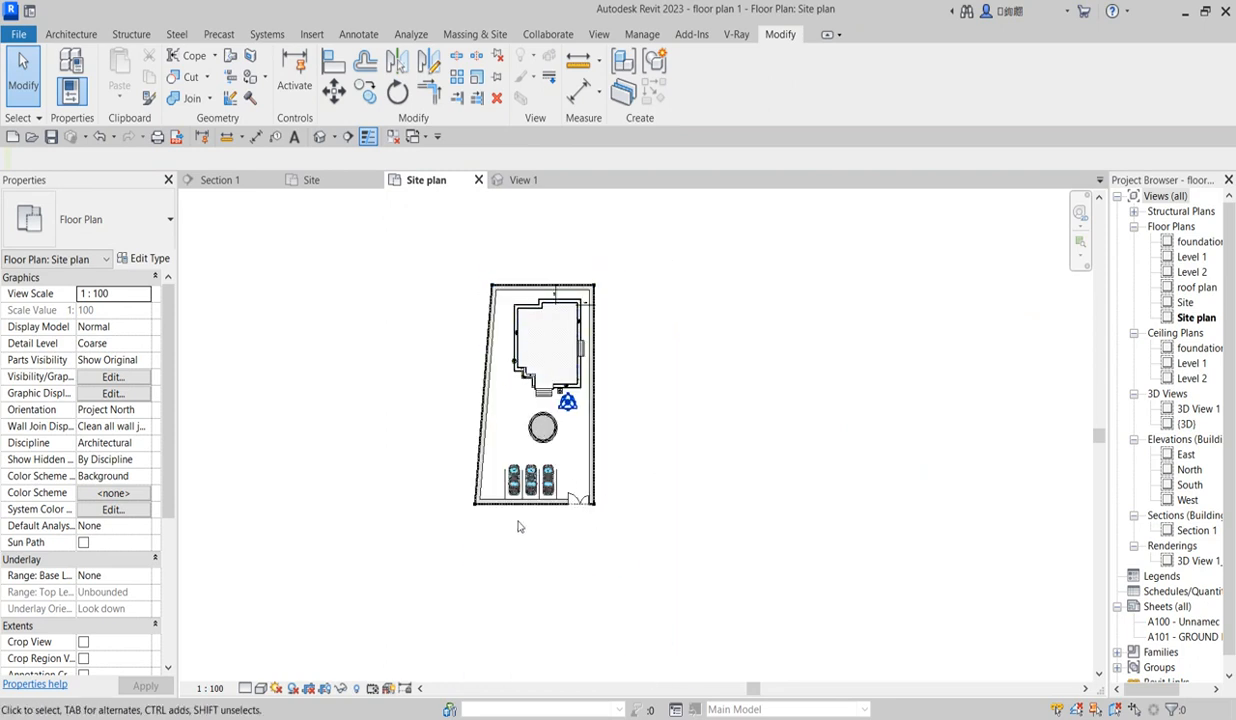
scroll(508, 549, "up", 1)
scroll(515, 555, "down", 2)
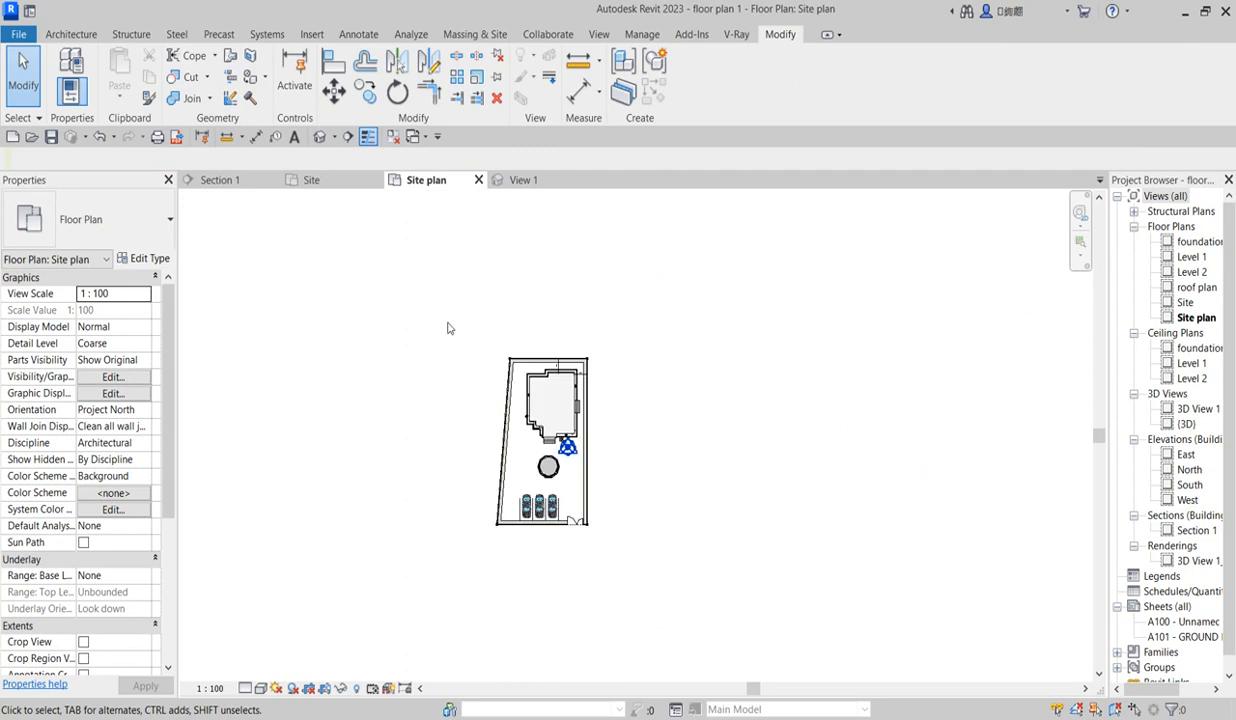
scroll(493, 505, "up", 1)
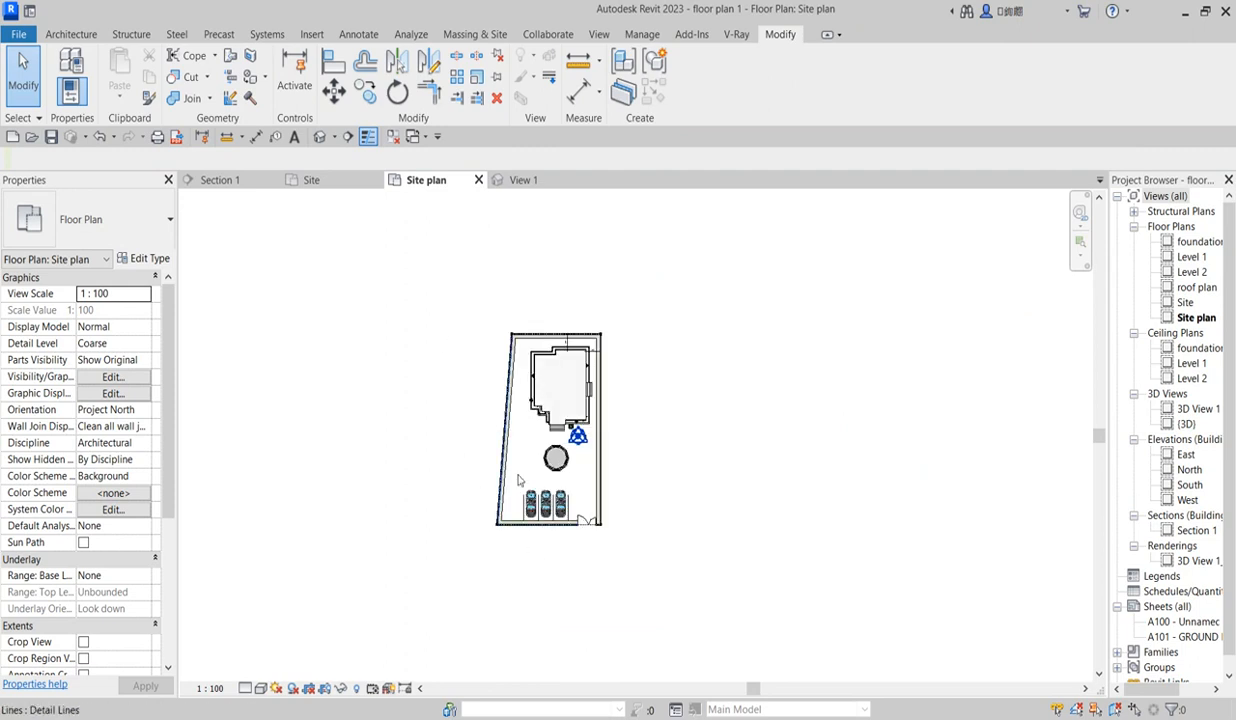
scroll(548, 433, "up", 1)
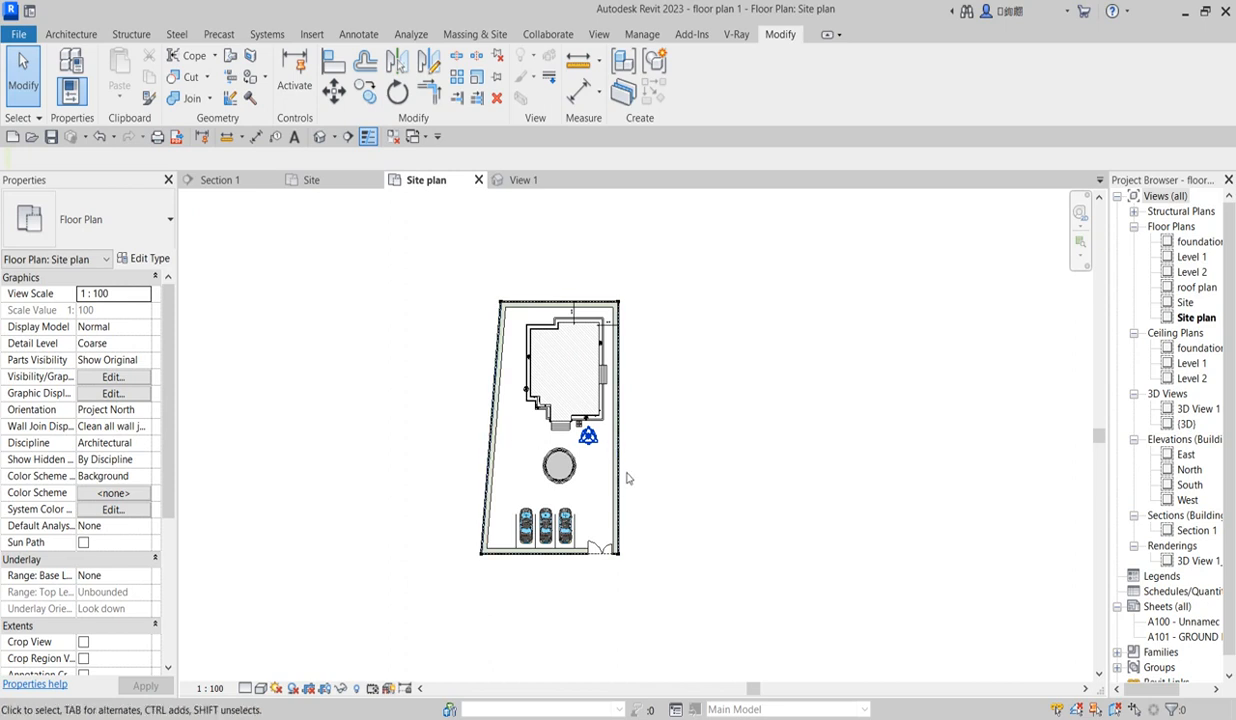
scroll(628, 478, "down", 1)
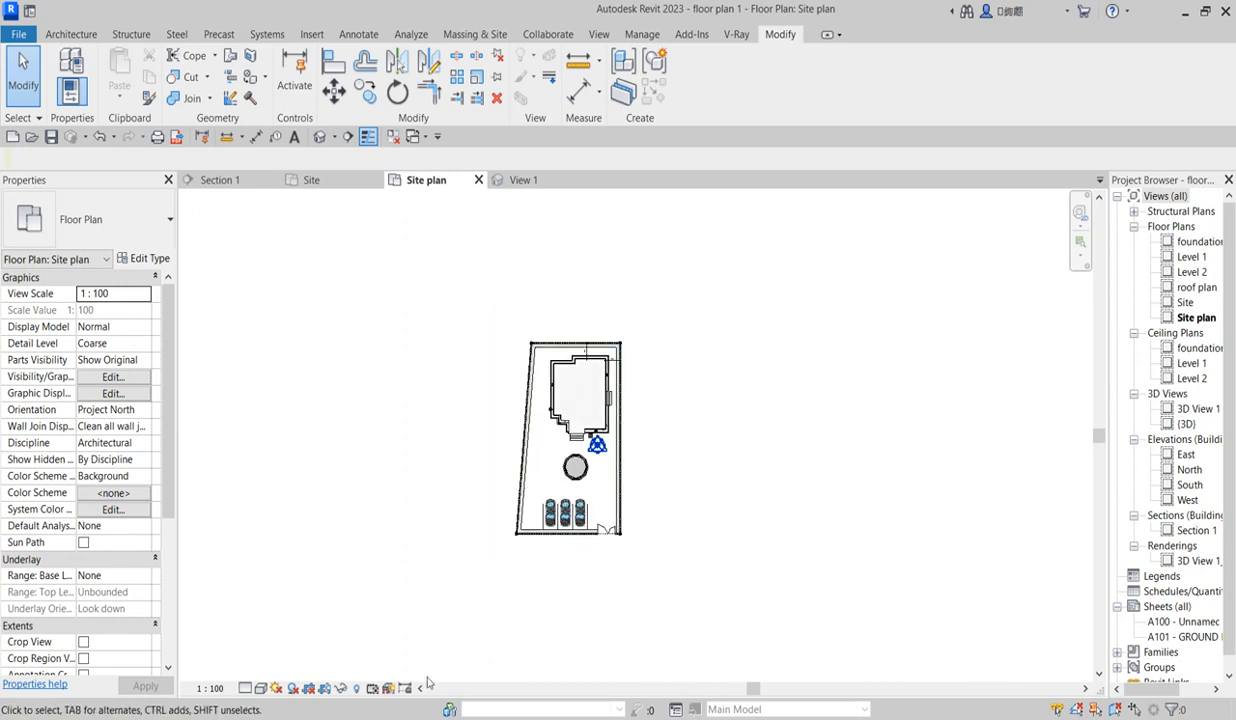
Show the view's crop region and resize it to enclose the whole plot with a margin on every side
left_click(325, 688)
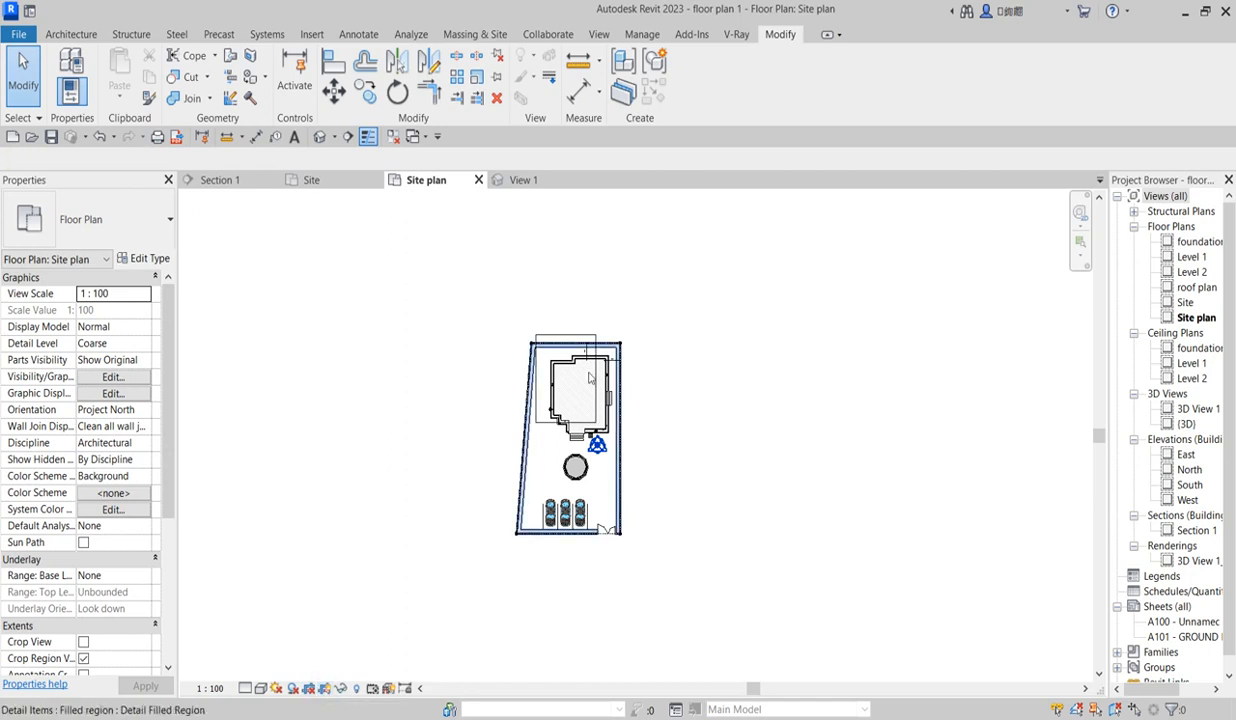
left_click(537, 381)
left_click_drag(536, 381, 500, 379)
left_click_drag(595, 375, 660, 378)
left_click_drag(580, 421, 580, 553)
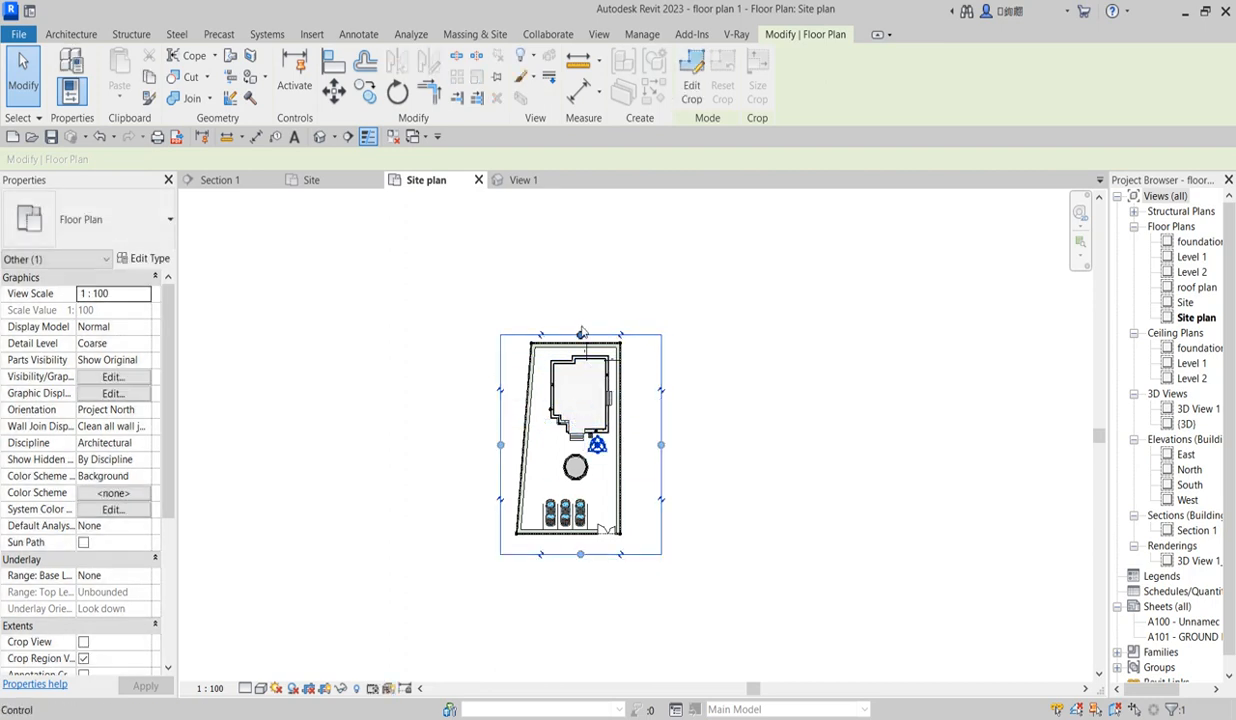
scroll(580, 331, "up", 2)
left_click_drag(580, 331, 580, 331)
left_click(458, 503)
scroll(563, 309, "down", 3)
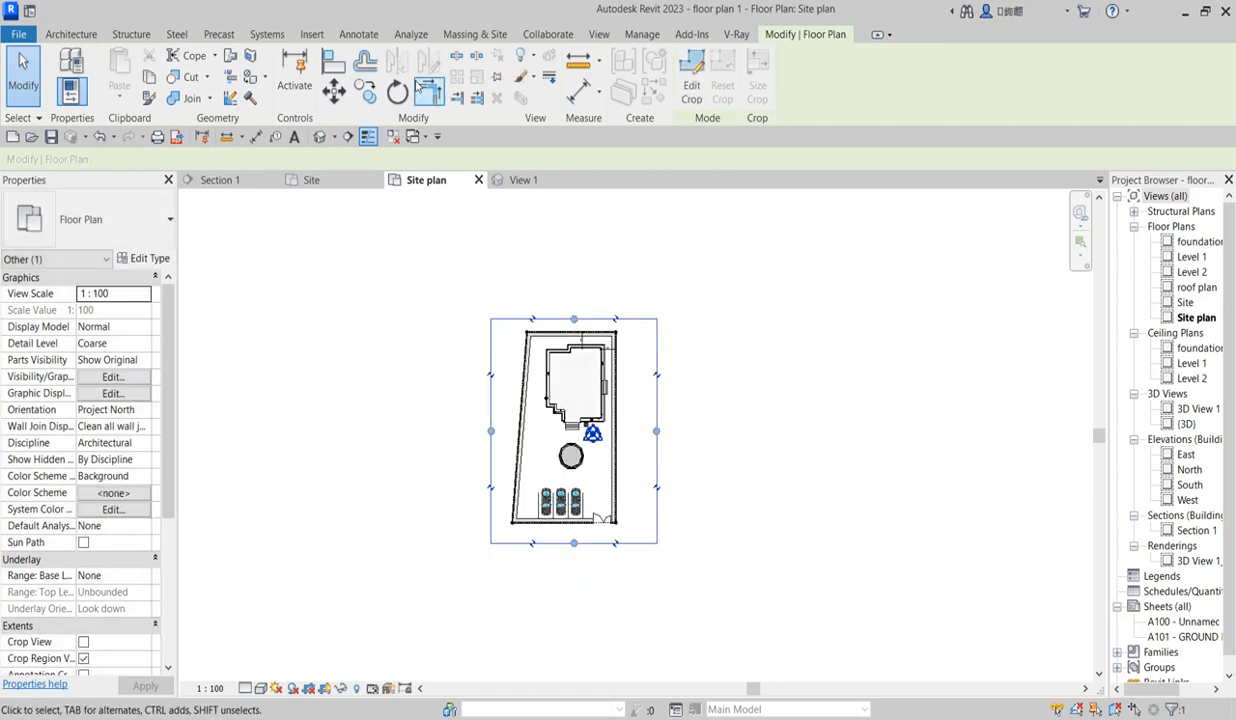
Try to rotate the crop region about its centre from a vertical start ray with the Copy option on
left_click(400, 90)
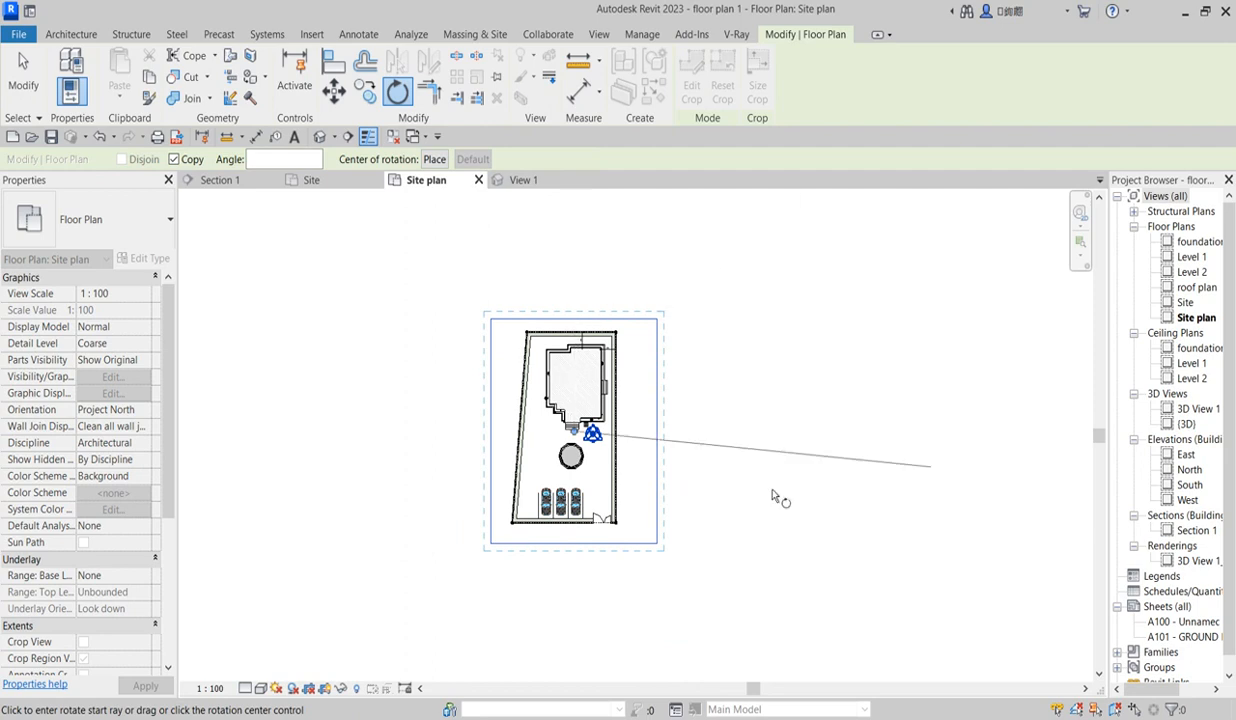
double_click(572, 248)
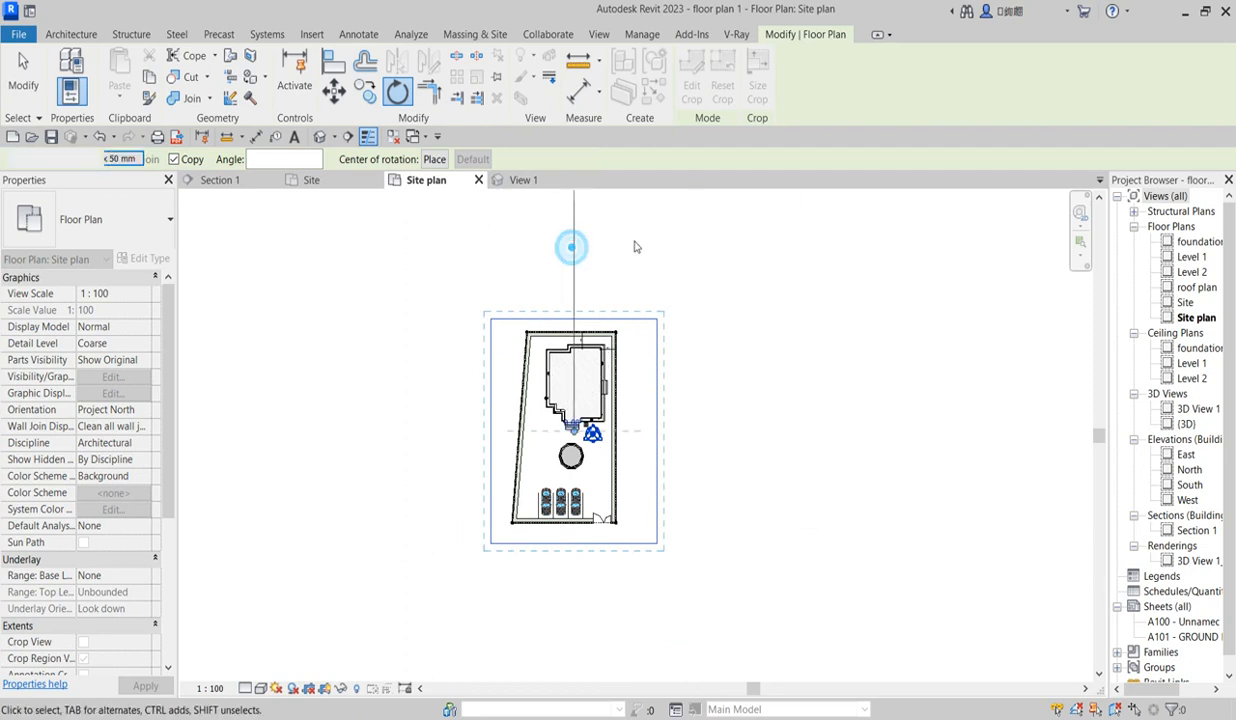
left_click(641, 316)
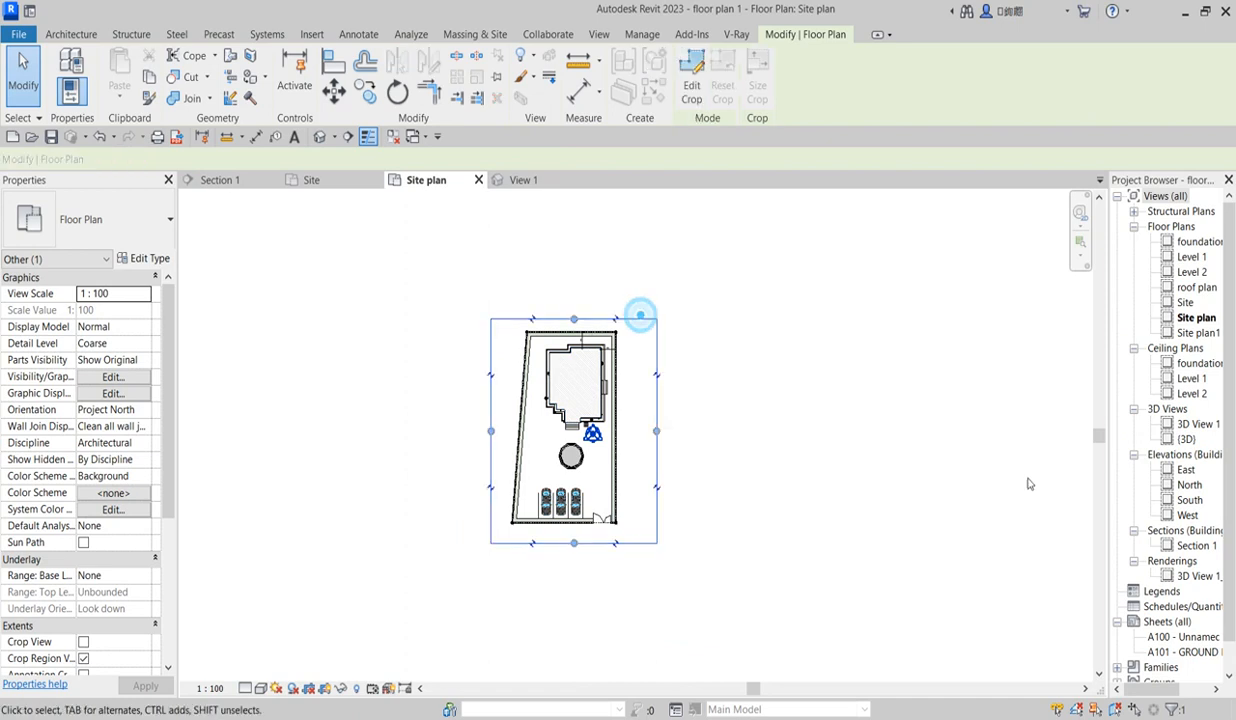
Rotate a copy of the crop region 90° clockwise about its centre, starting from the vertical
left_click(397, 91)
left_click(572, 232)
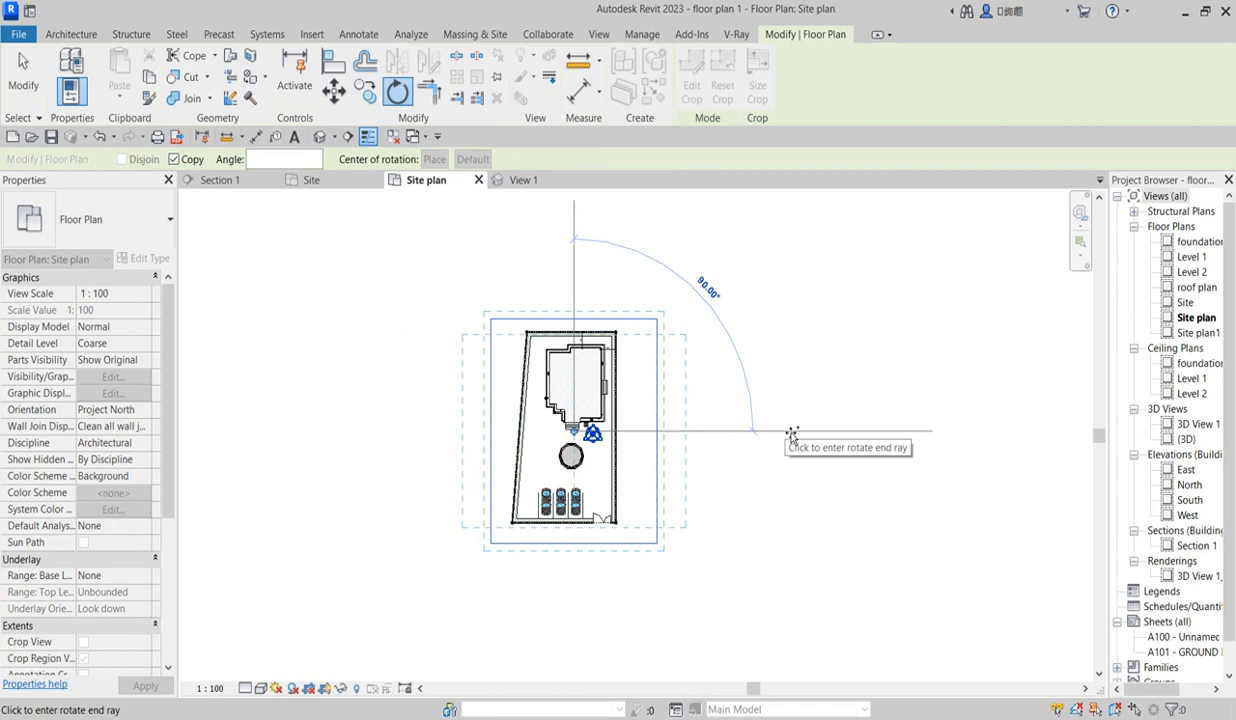
left_click(790, 432)
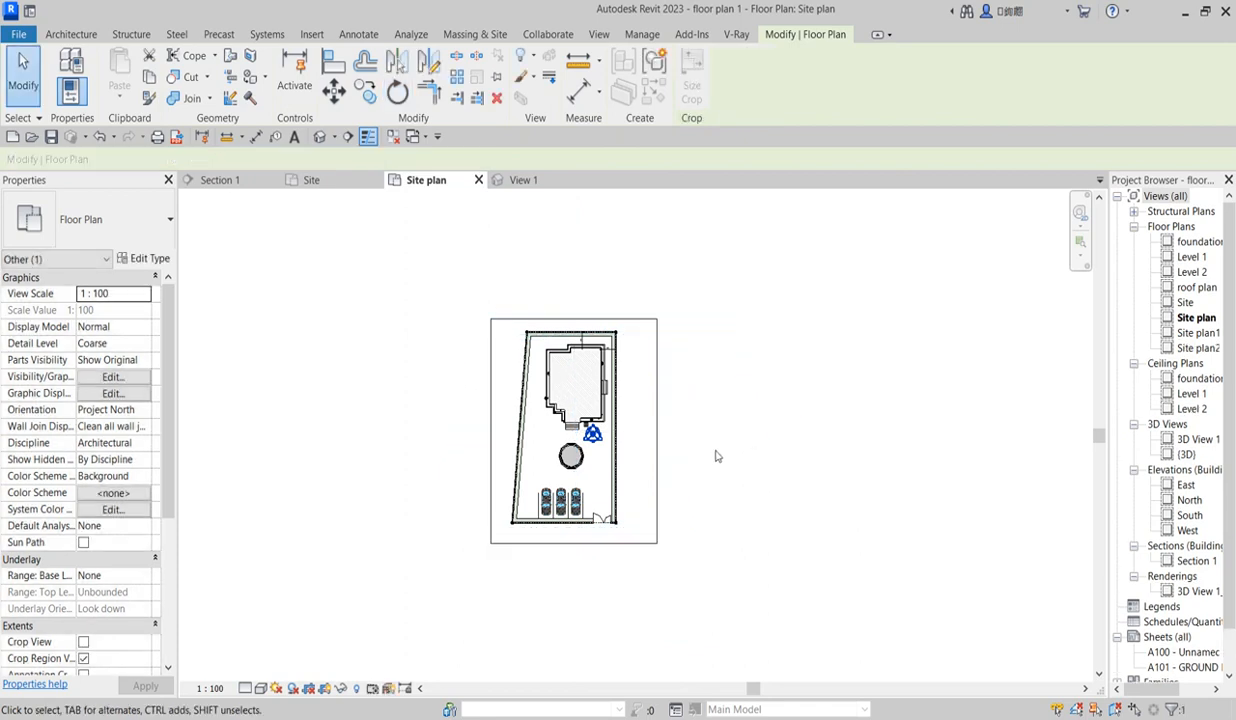
Rotate a copy of the crop region counterclockwise about its centre, starting from the vertical
scroll(651, 455, "up", 3)
left_click(657, 452)
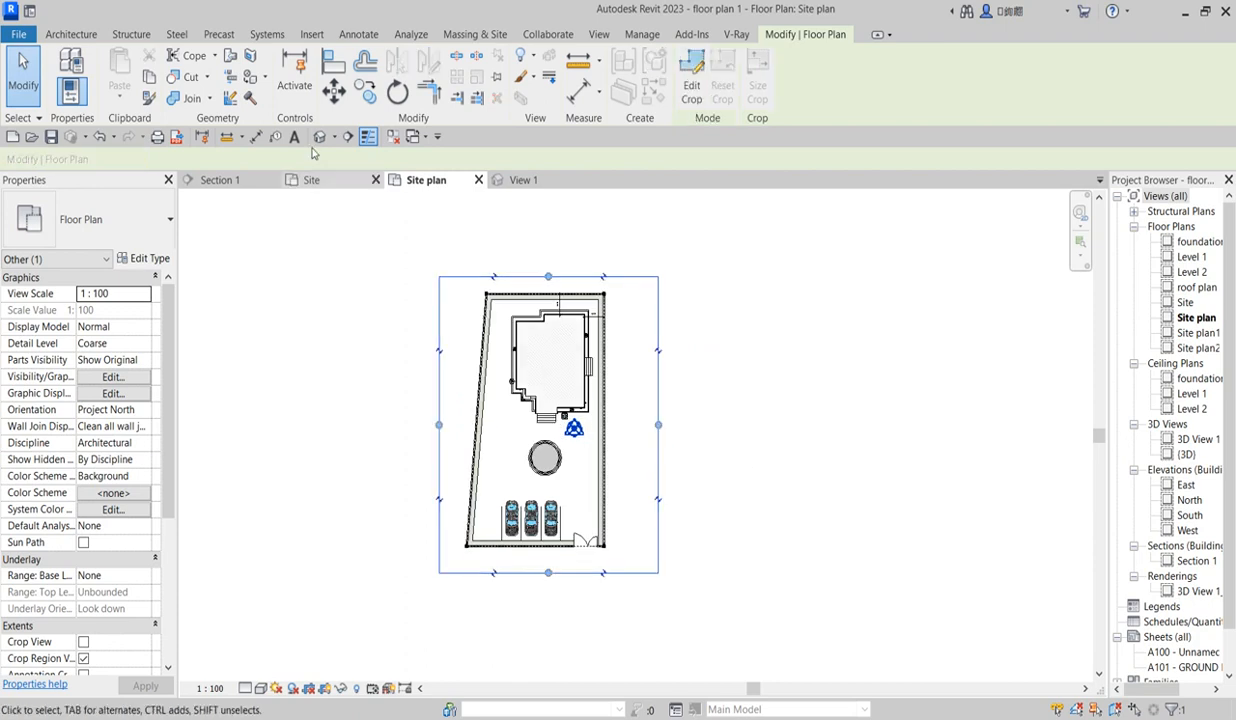
left_click(396, 91)
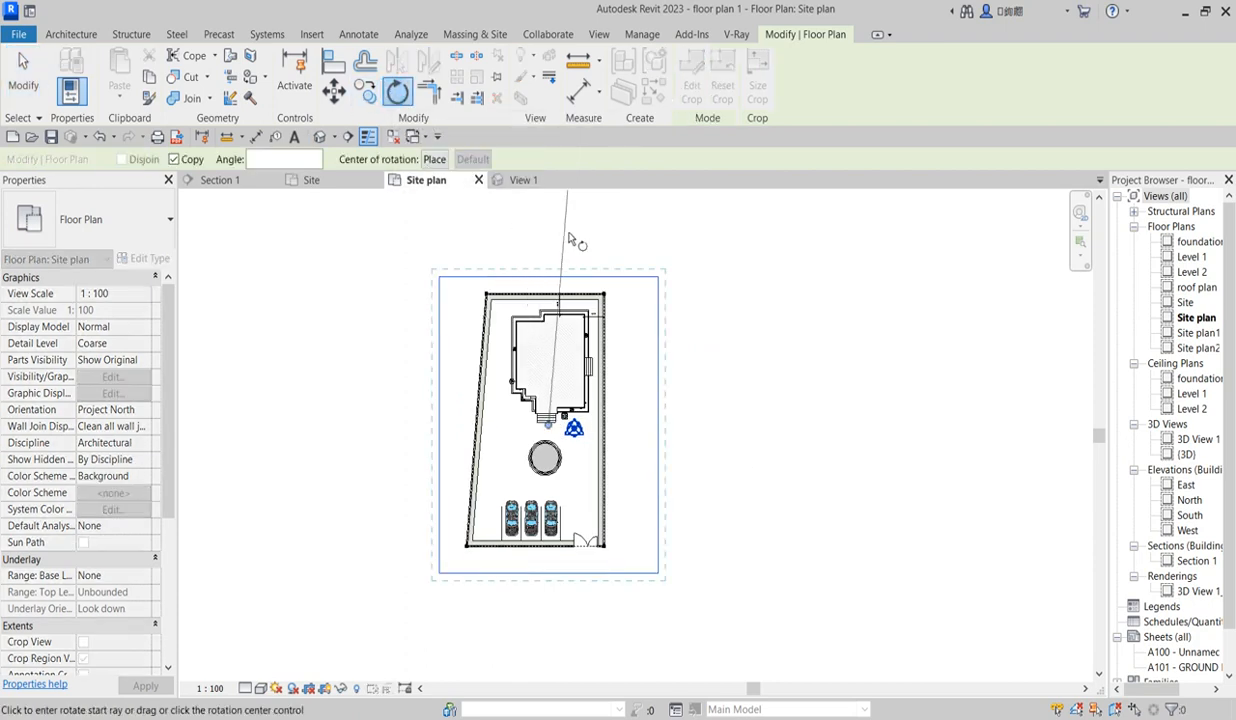
left_click(547, 237)
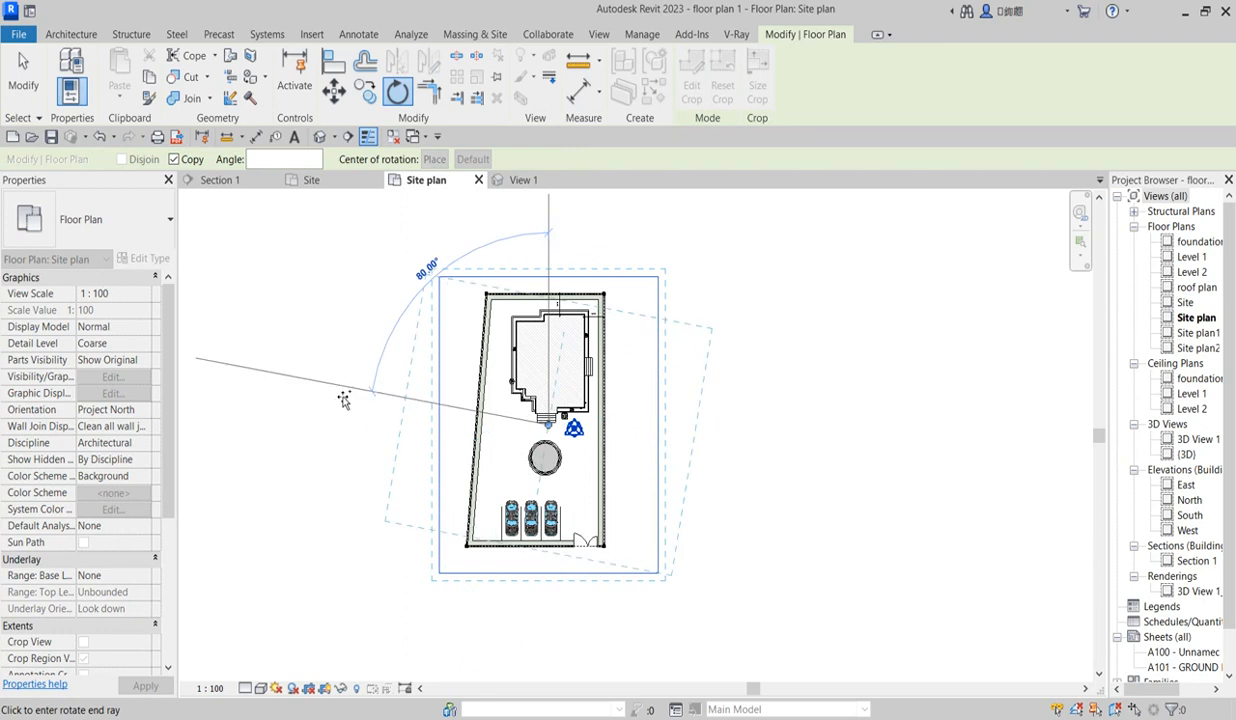
left_click(309, 432)
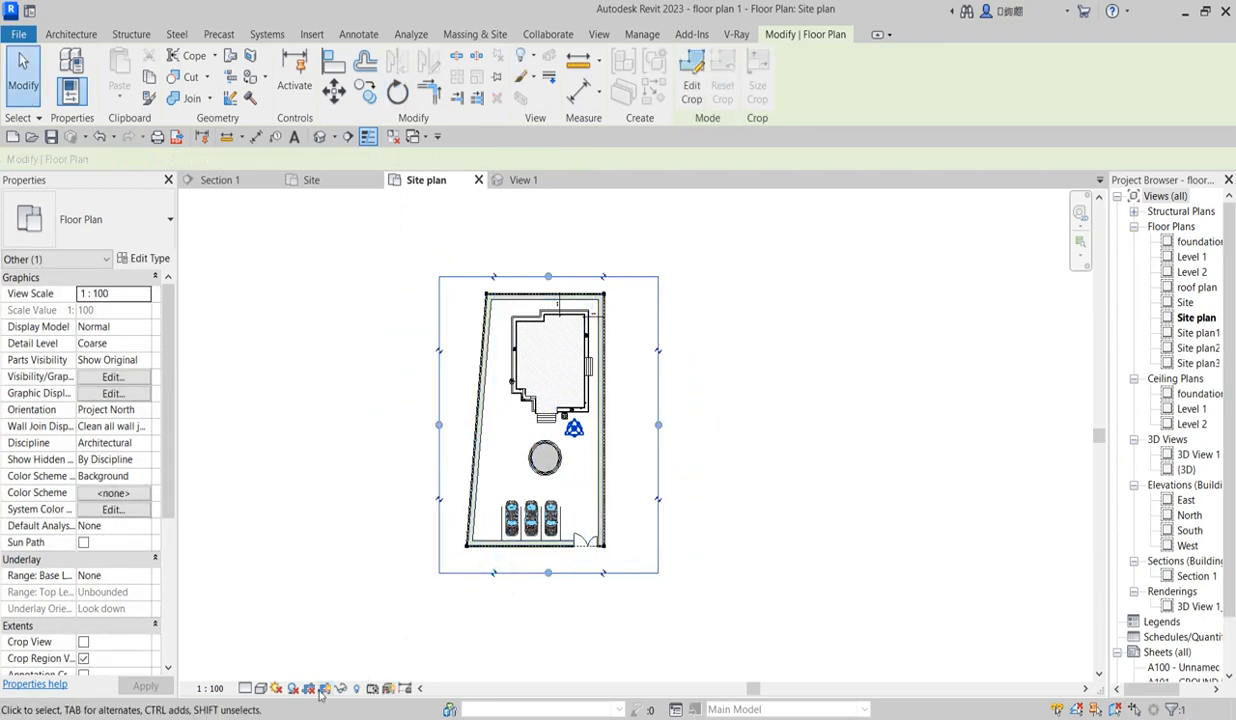
Fit the plan in the view and rotate a copy of the crop region clockwise about its centre from a horizontal start ray
scroll(478, 460, "down", 2)
right_click(670, 402)
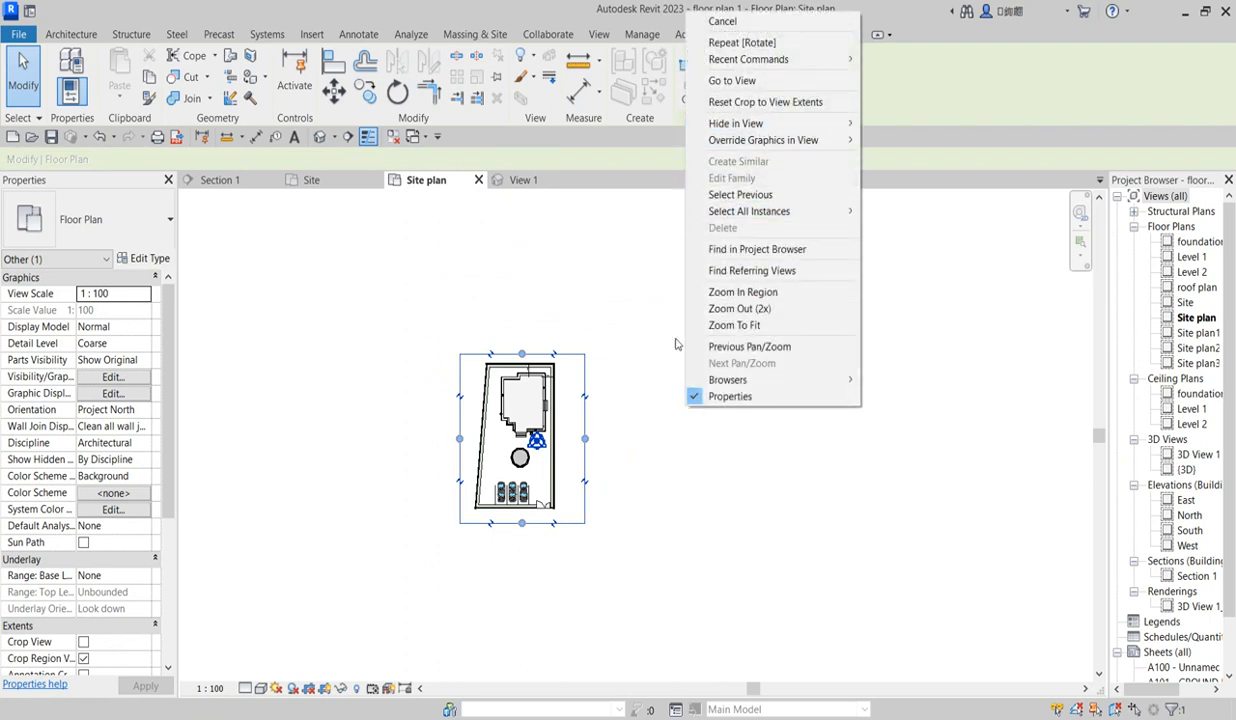
left_click(742, 326)
left_click(373, 340)
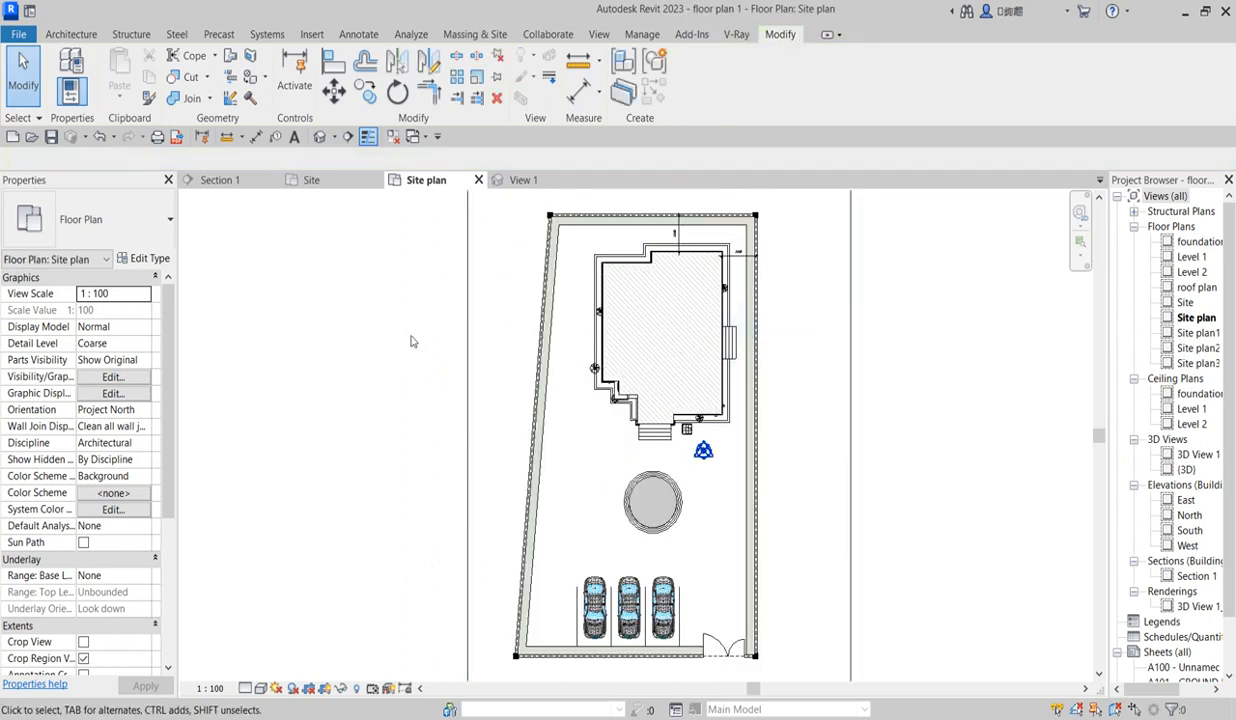
left_click(469, 398)
scroll(472, 398, "down", 1)
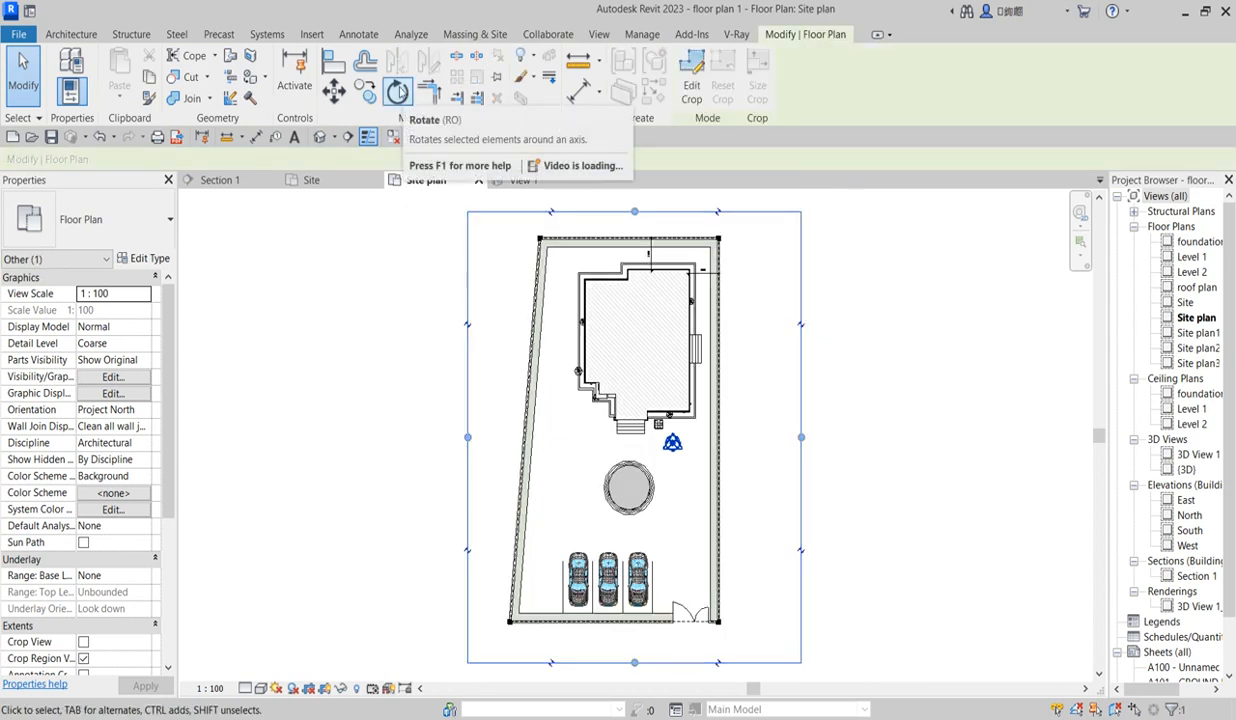
left_click(397, 92)
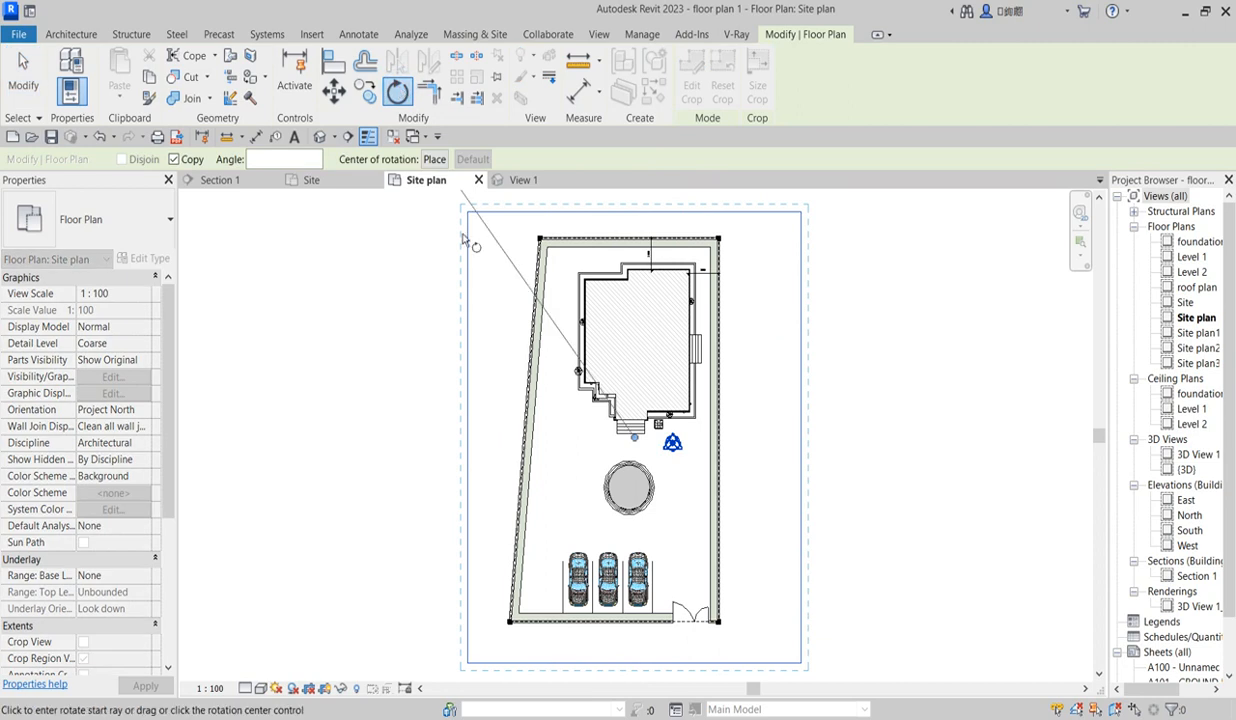
scroll(465, 268, "down", 2)
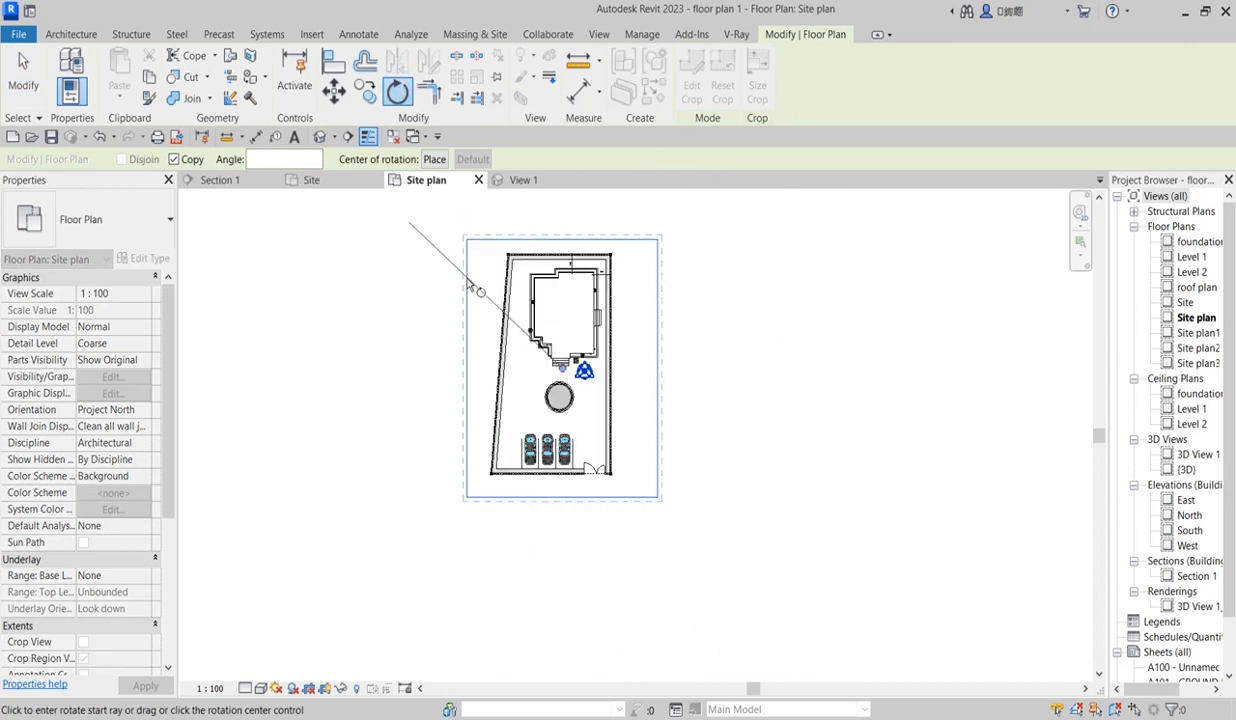
left_click(410, 362)
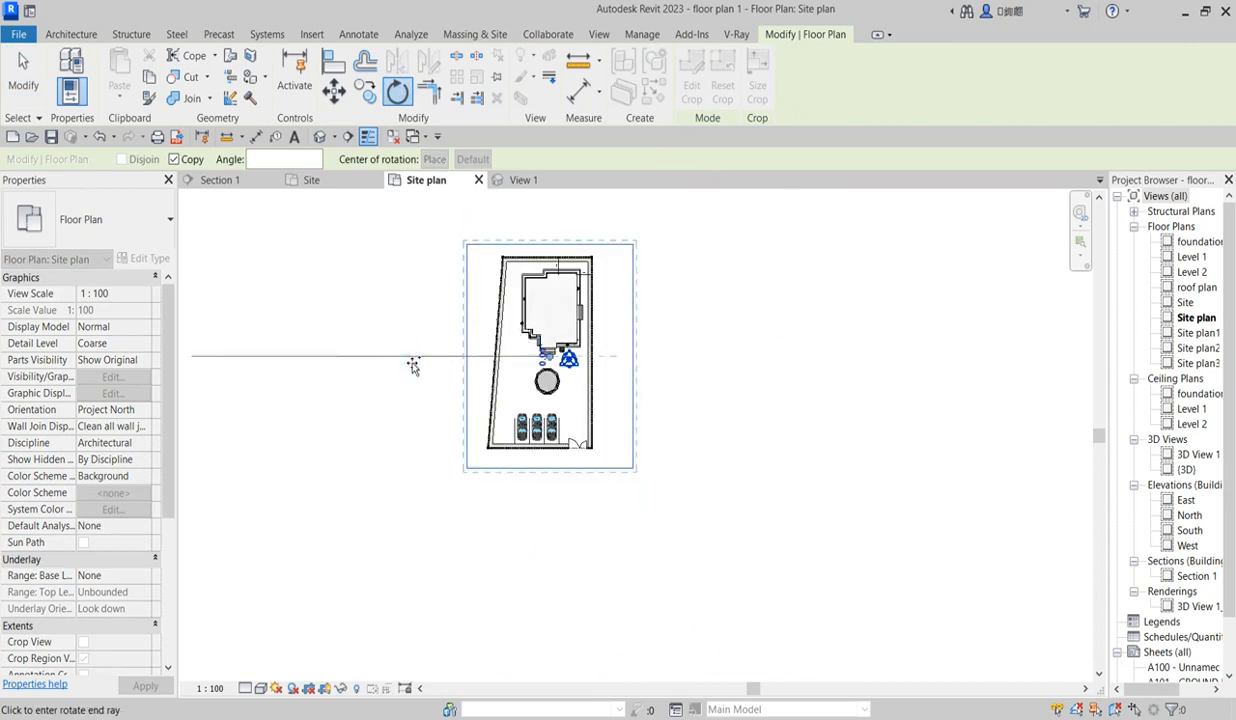
left_click(553, 218)
Rotate a copy of the crop region 90° counterclockwise about its centre from a vertical start ray
scroll(605, 470, "up", 2)
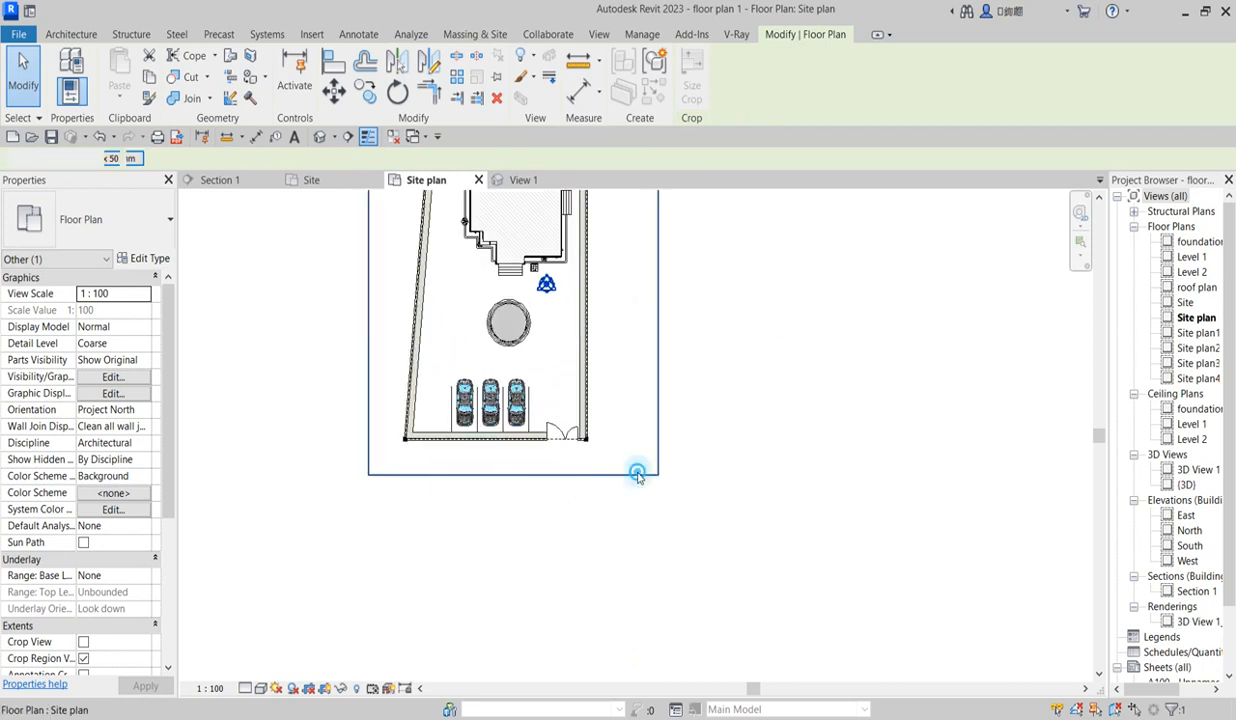
left_click(639, 476)
scroll(620, 482, "down", 3)
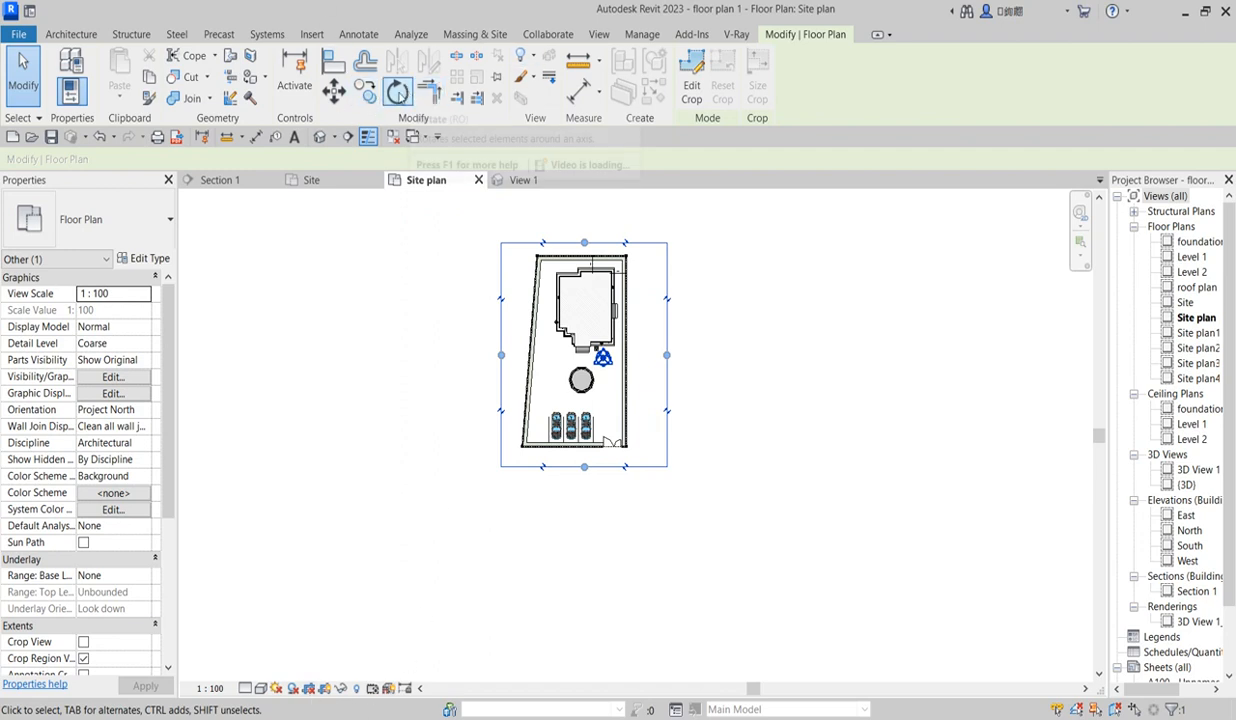
left_click(397, 92)
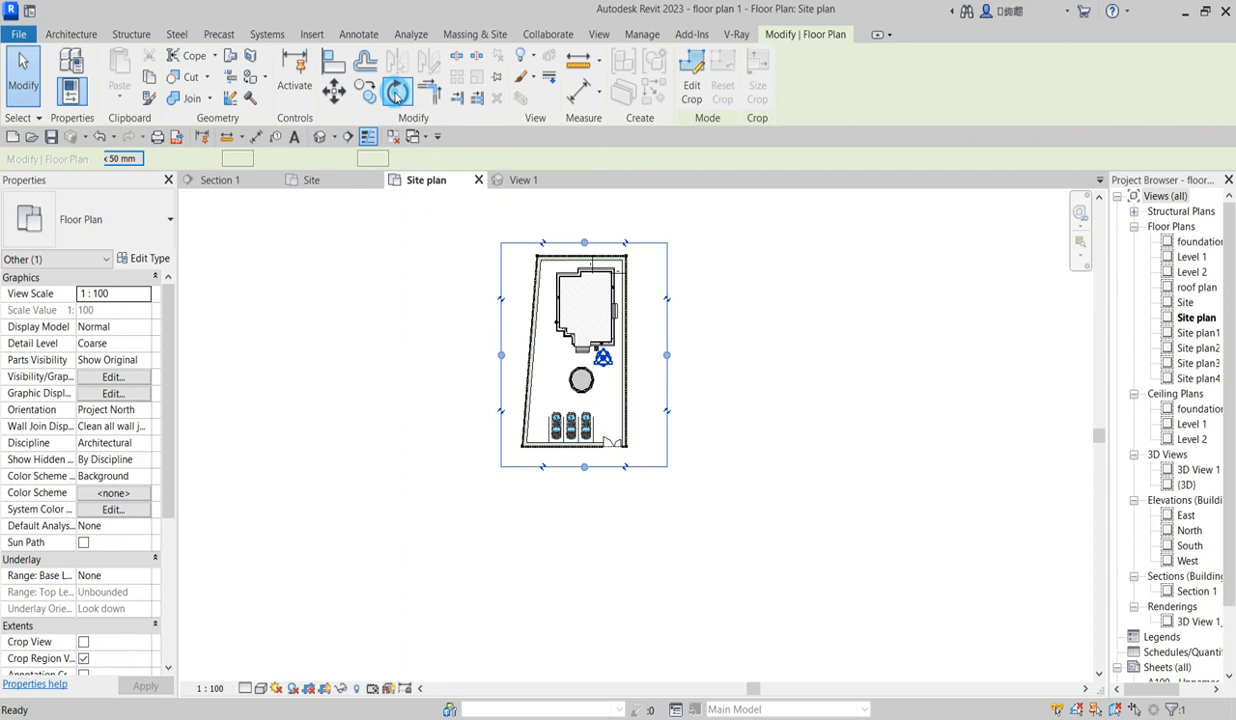
left_click(586, 207)
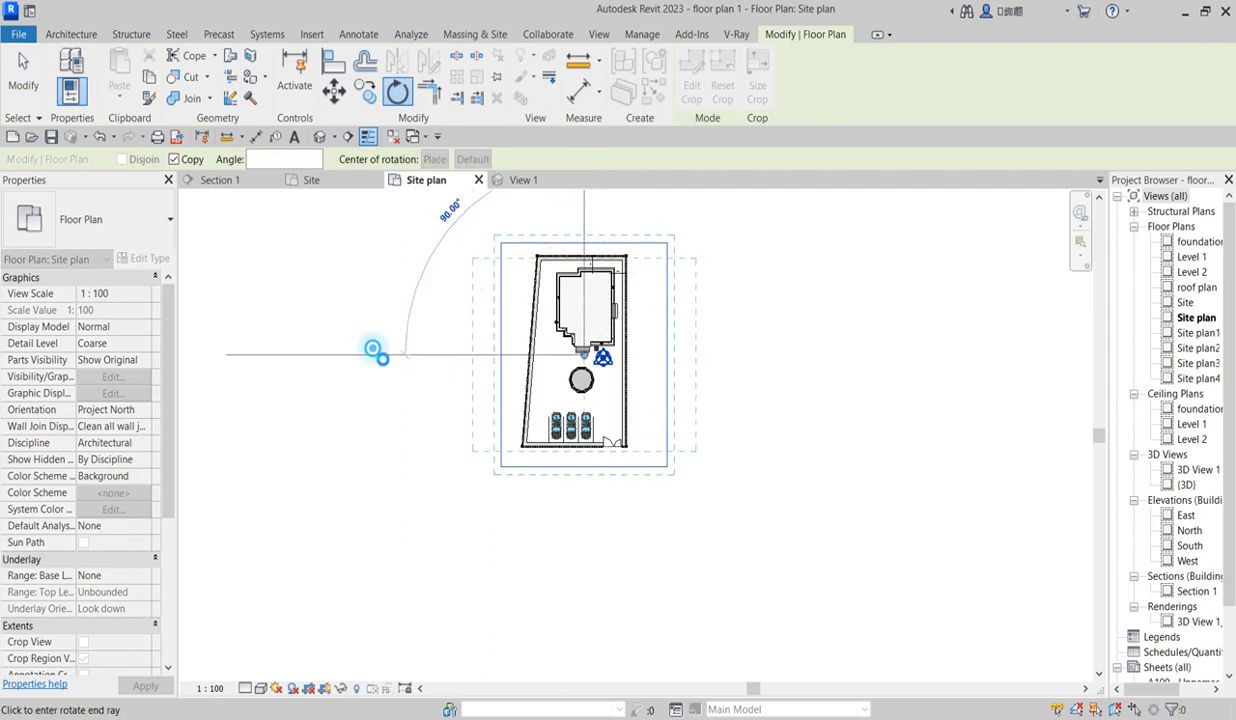
left_click(380, 358)
left_click(610, 465)
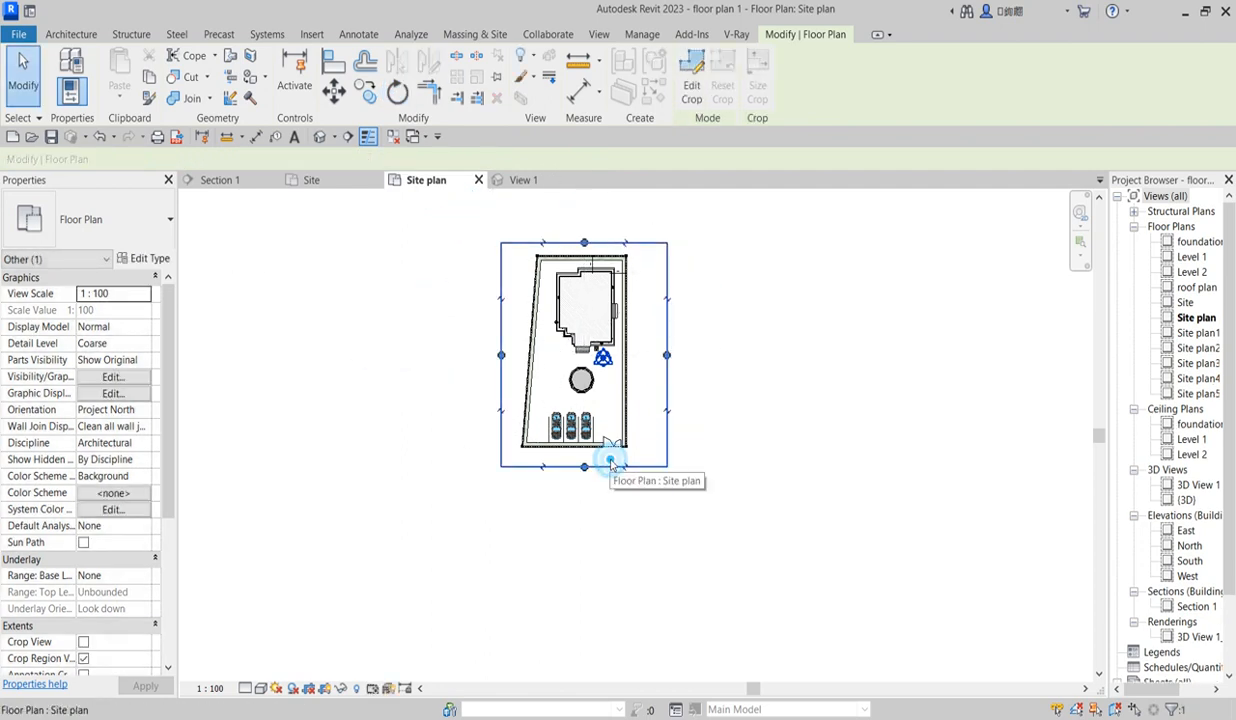
scroll(744, 403, "up", 1)
left_click(742, 397)
right_click(743, 391)
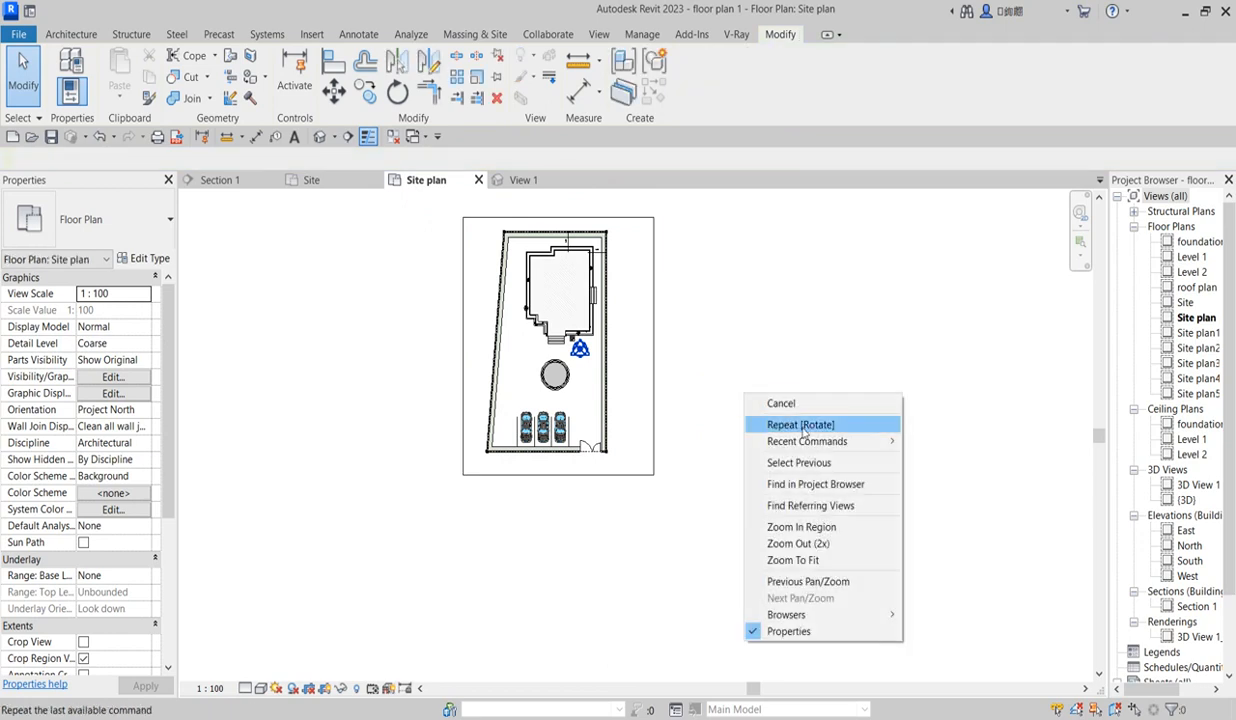
left_click(788, 404)
scroll(637, 394, "down", 2)
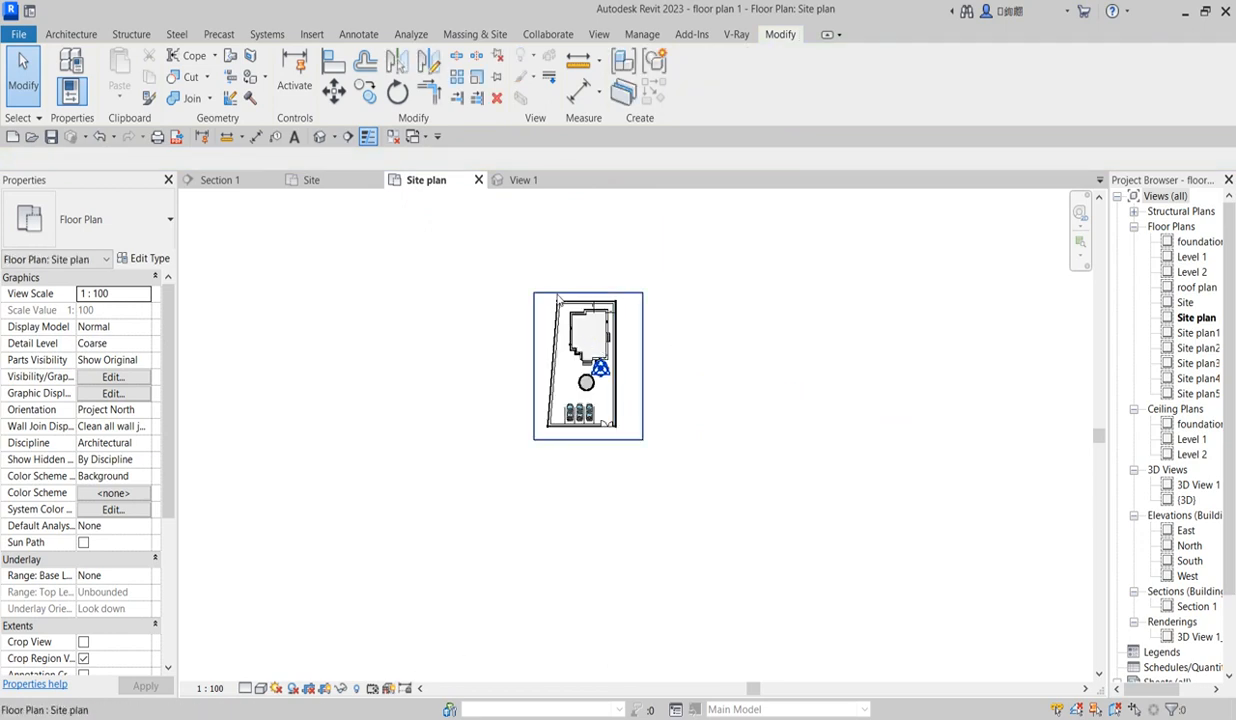
scroll(525, 348, "up", 2)
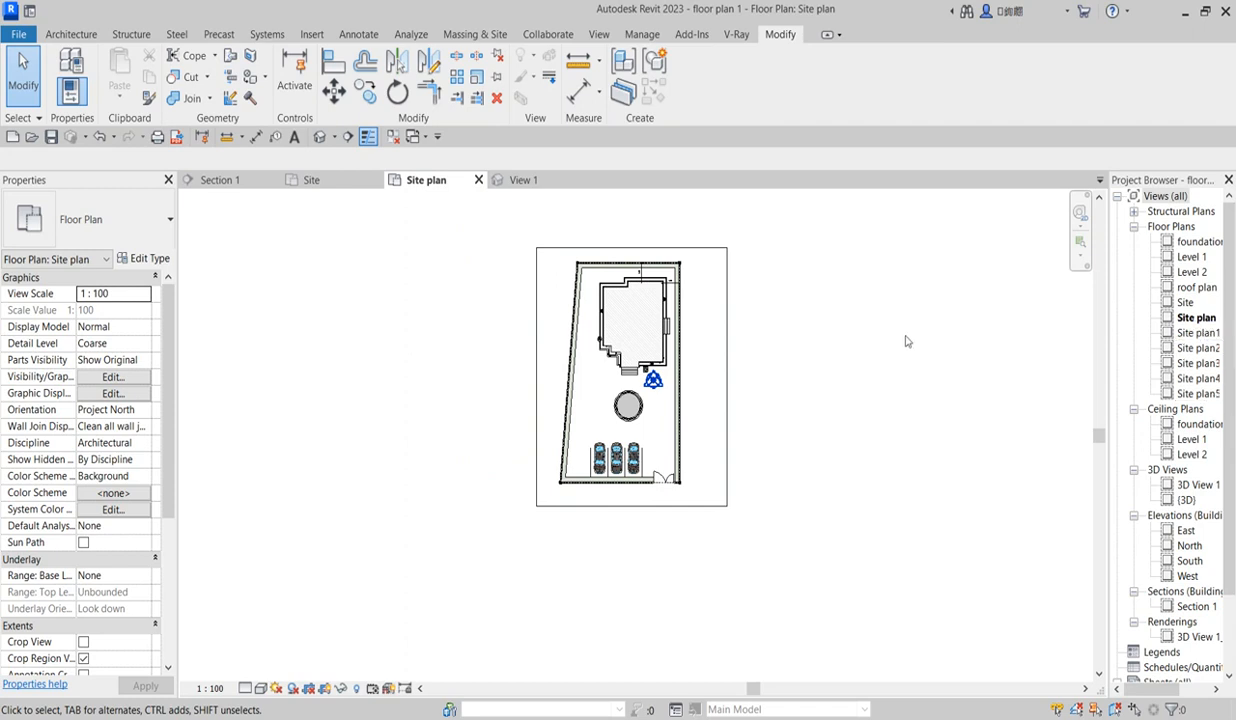
Open the duplicated views Site plan1 and Site plan2 to check them, and delete the duplicates Site plan1 through Site plan5
double_click(1197, 332)
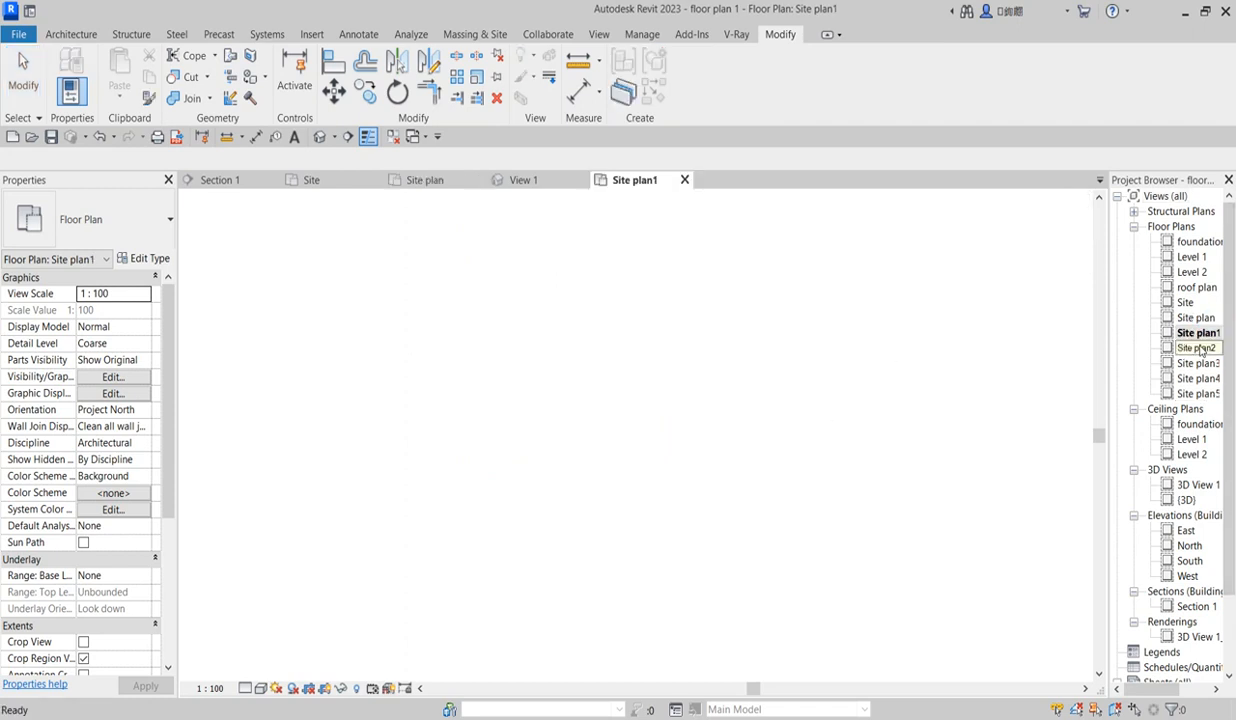
double_click(1198, 348)
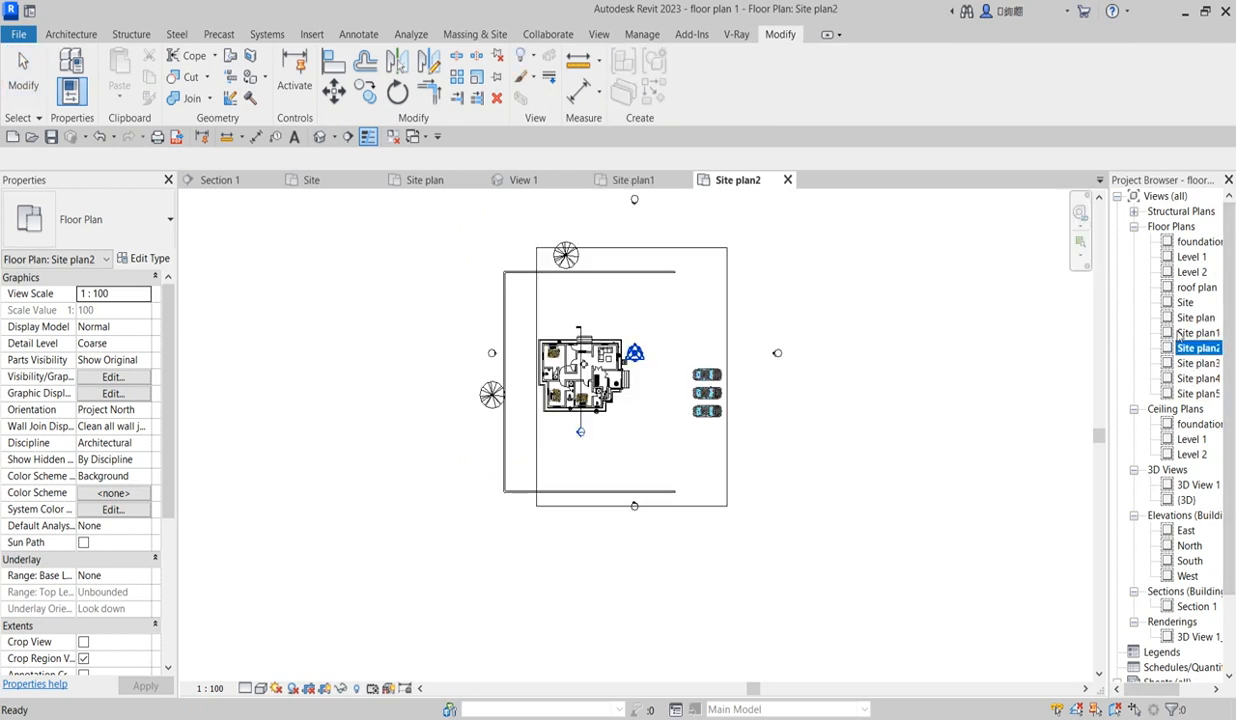
left_click(1197, 394, "shift")
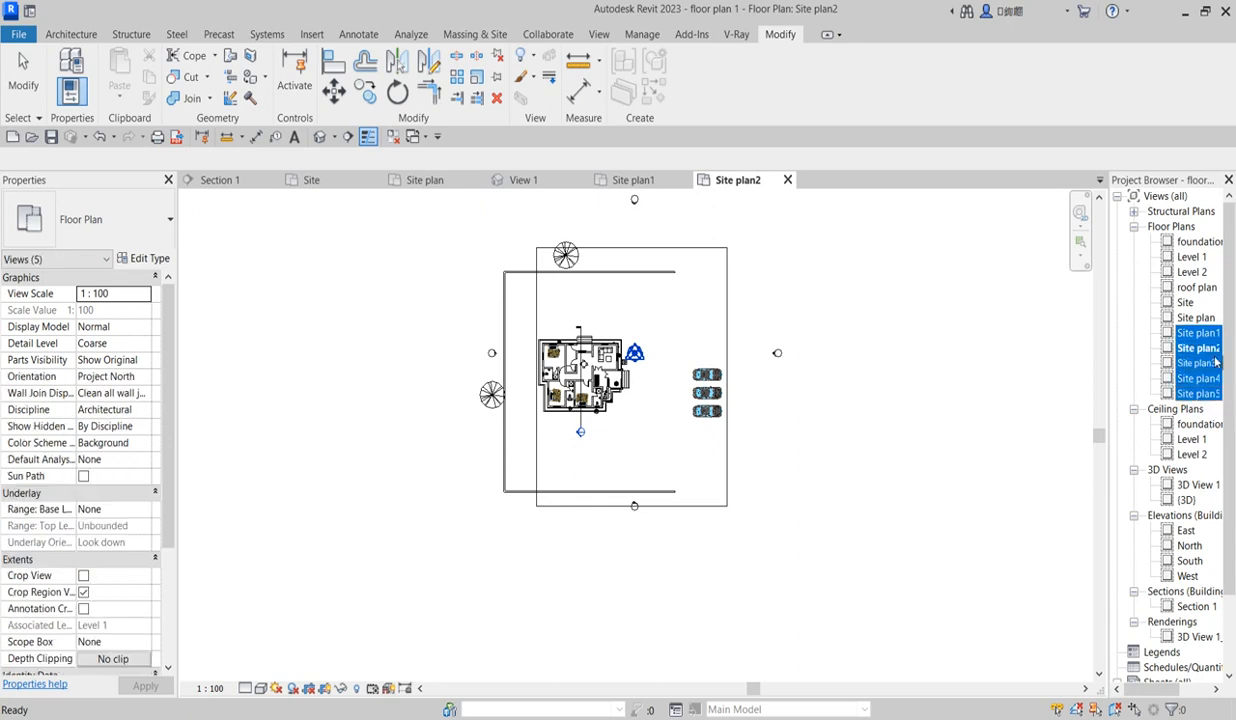
right_click(1211, 364)
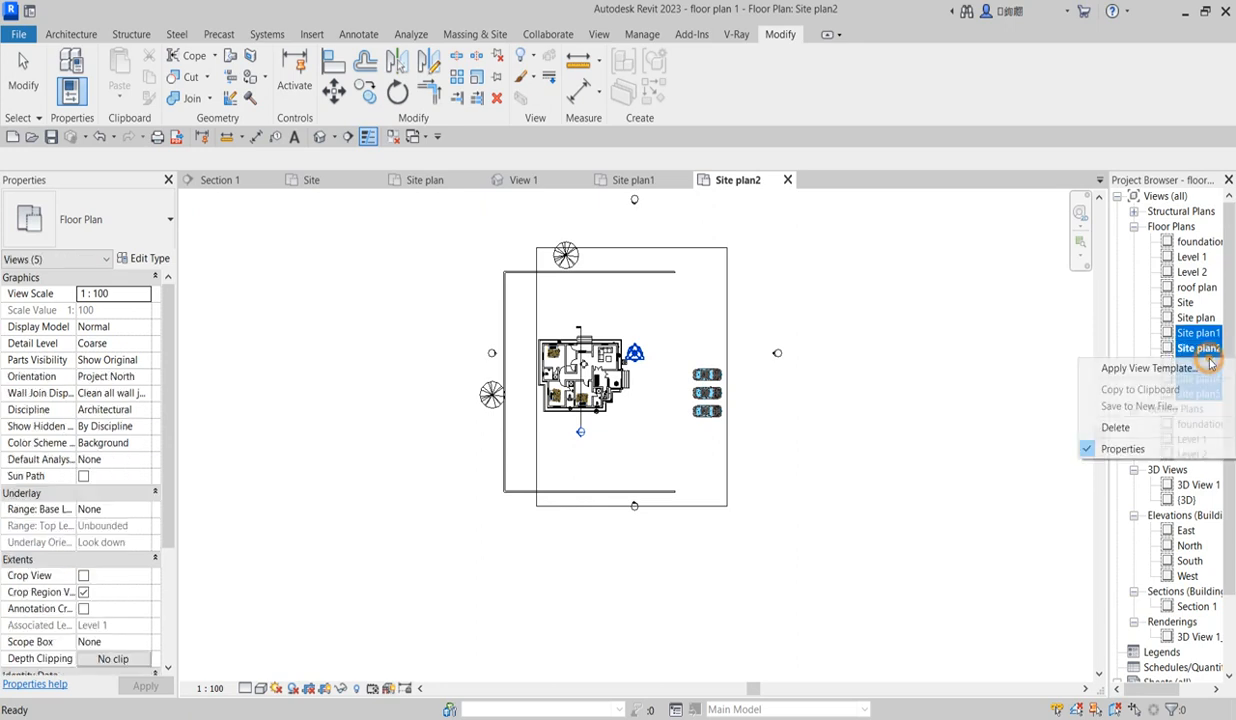
left_click(1106, 429)
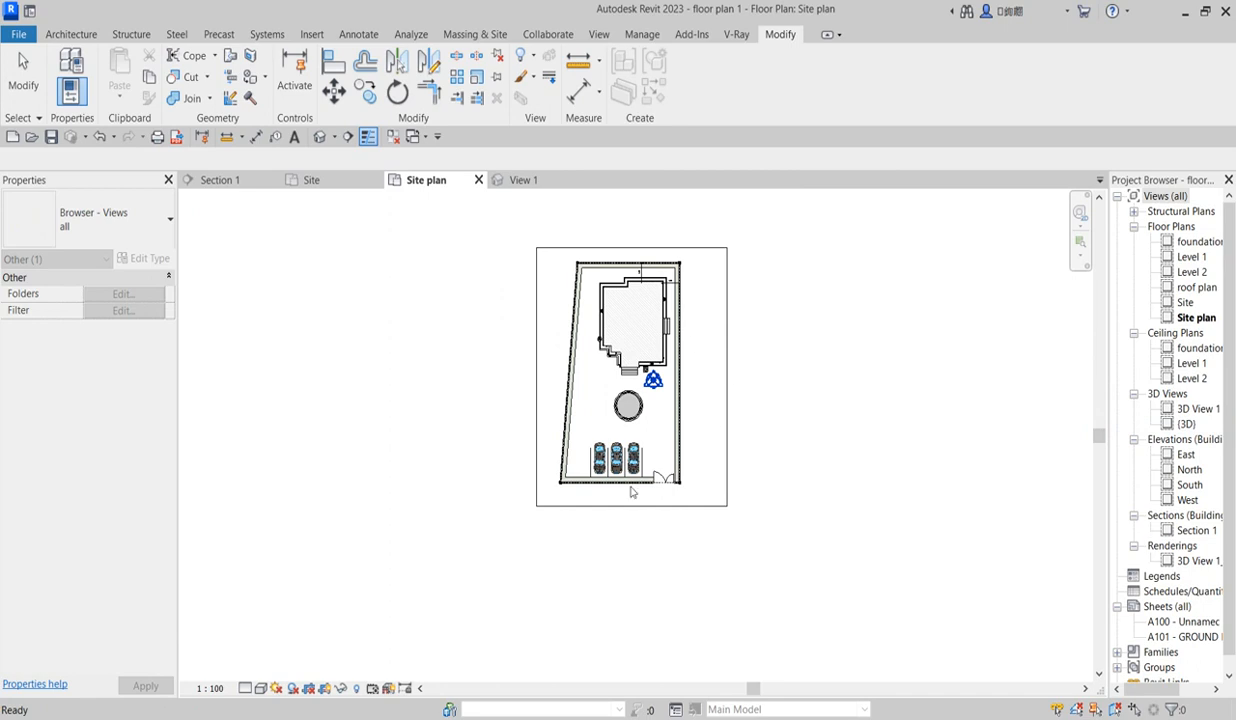
Rotate the Site plan crop region 90° counterclockwise from the vertical with the Copy option on
left_click(537, 383)
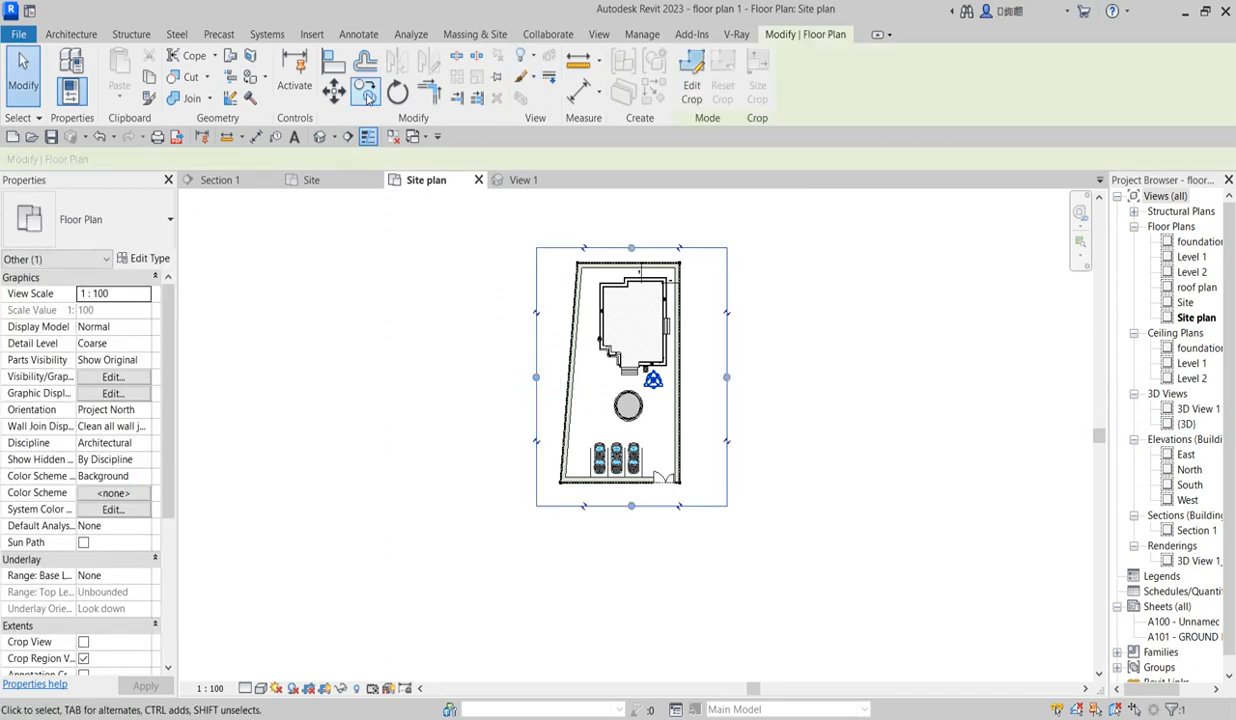
left_click(395, 91)
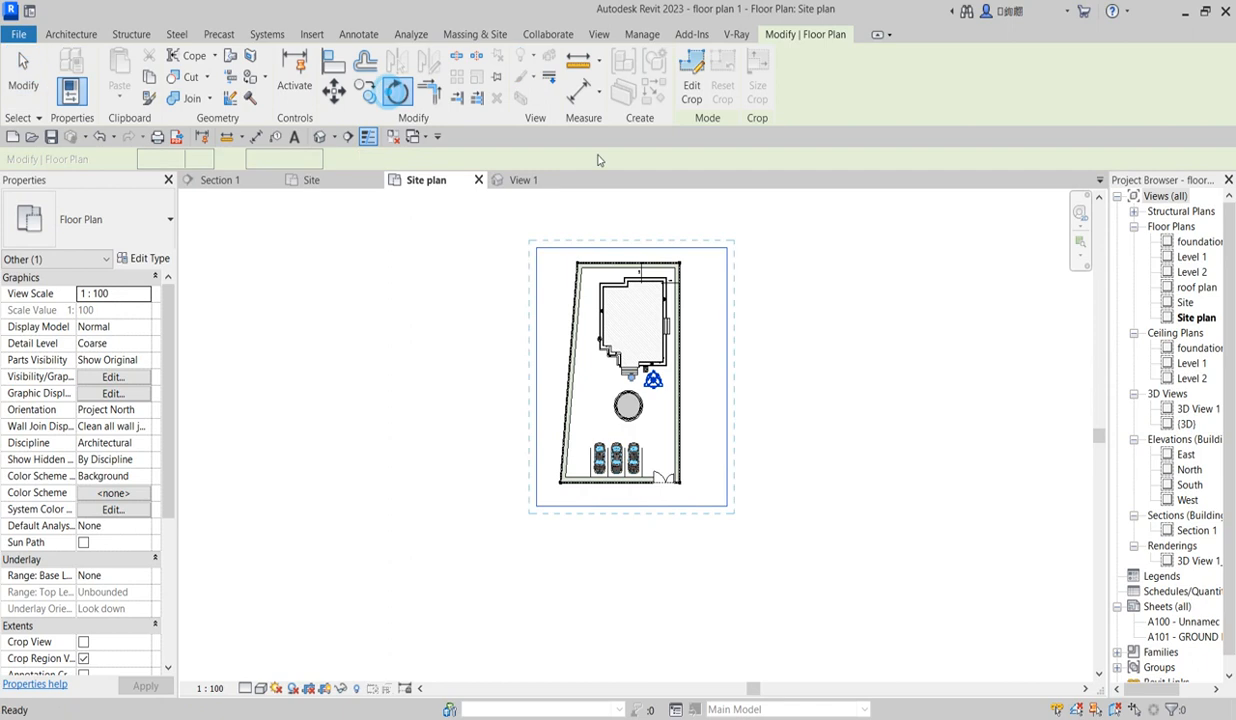
left_click(632, 230)
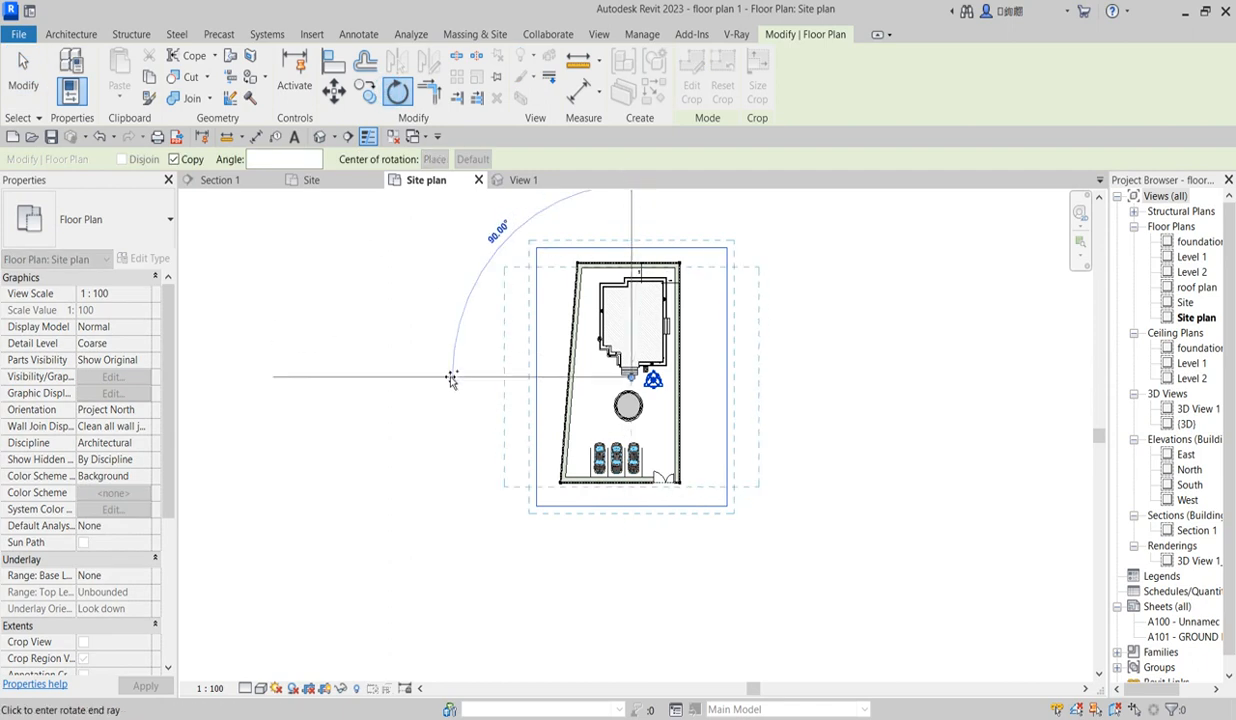
left_click(451, 378)
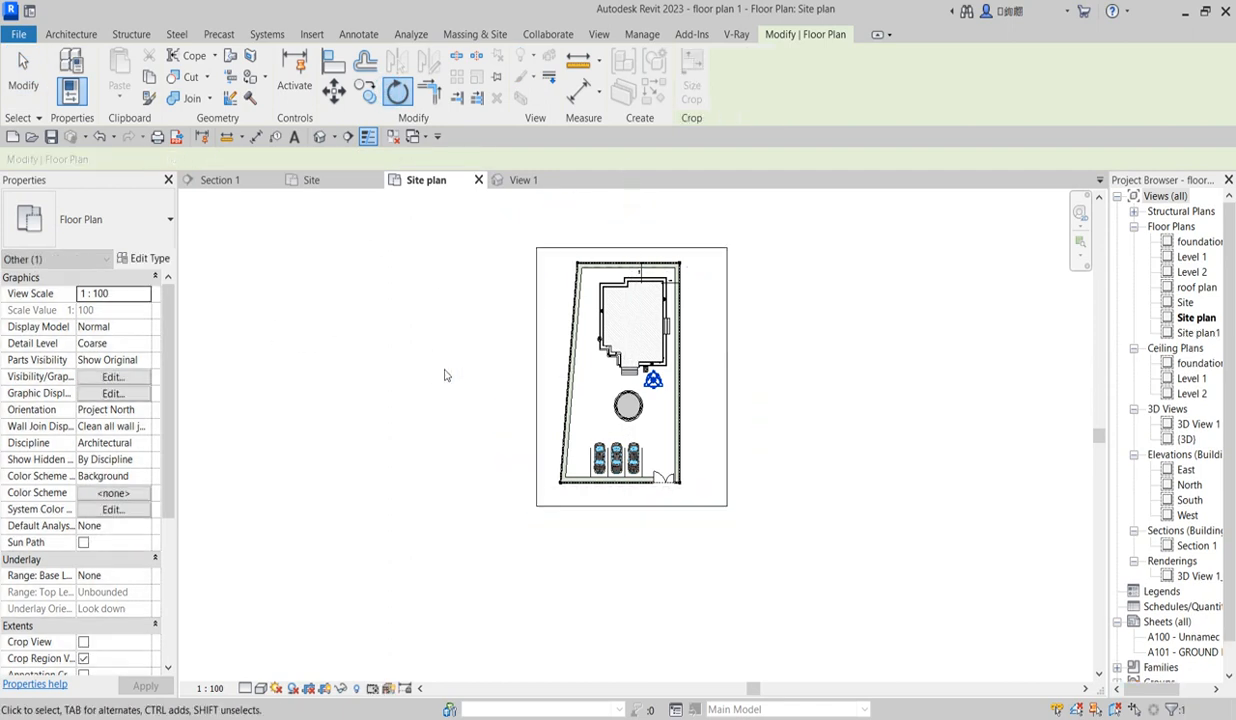
Open the crop region's boundary sketch for editing and close it
left_click(536, 352)
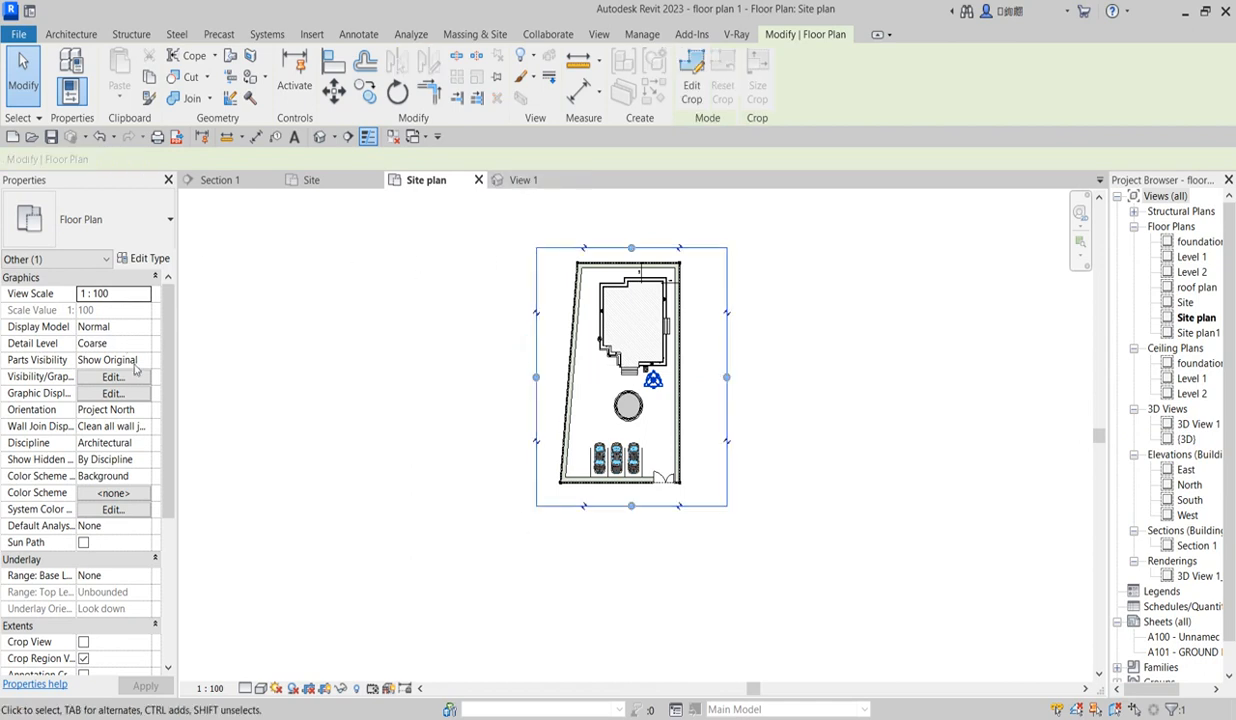
left_click(692, 92)
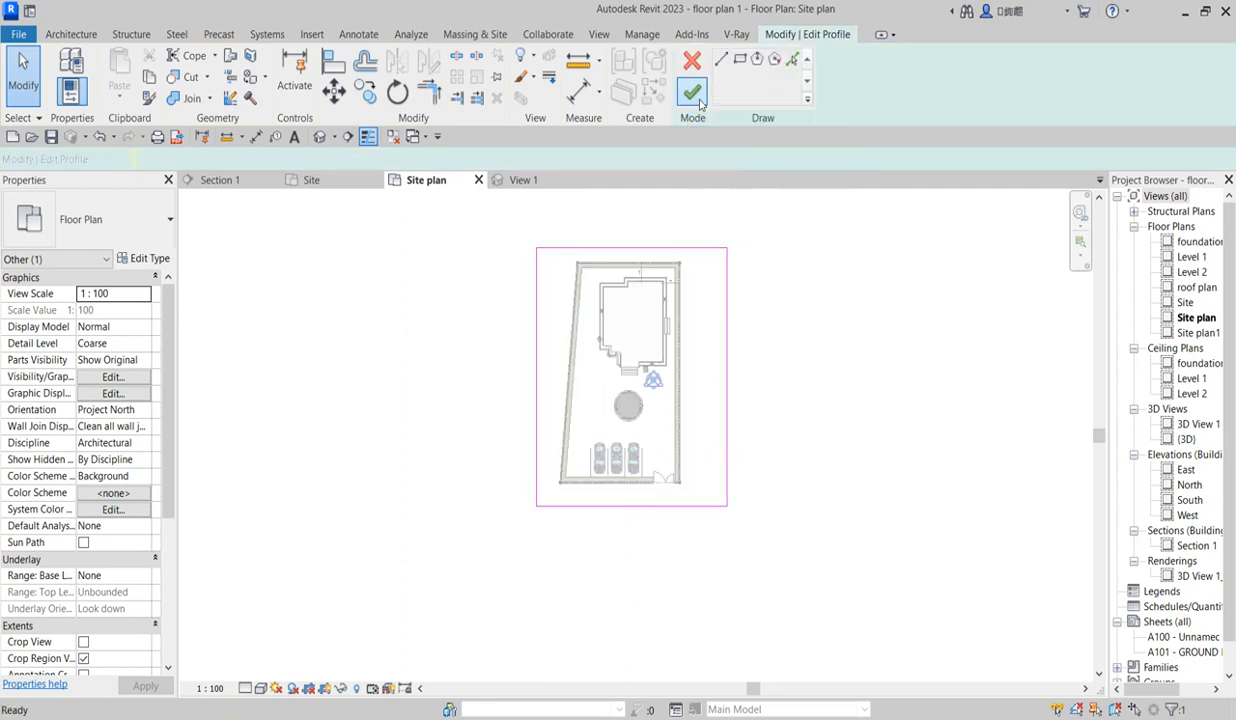
left_click(692, 92)
left_click(795, 312)
scroll(440, 535, "down", 2)
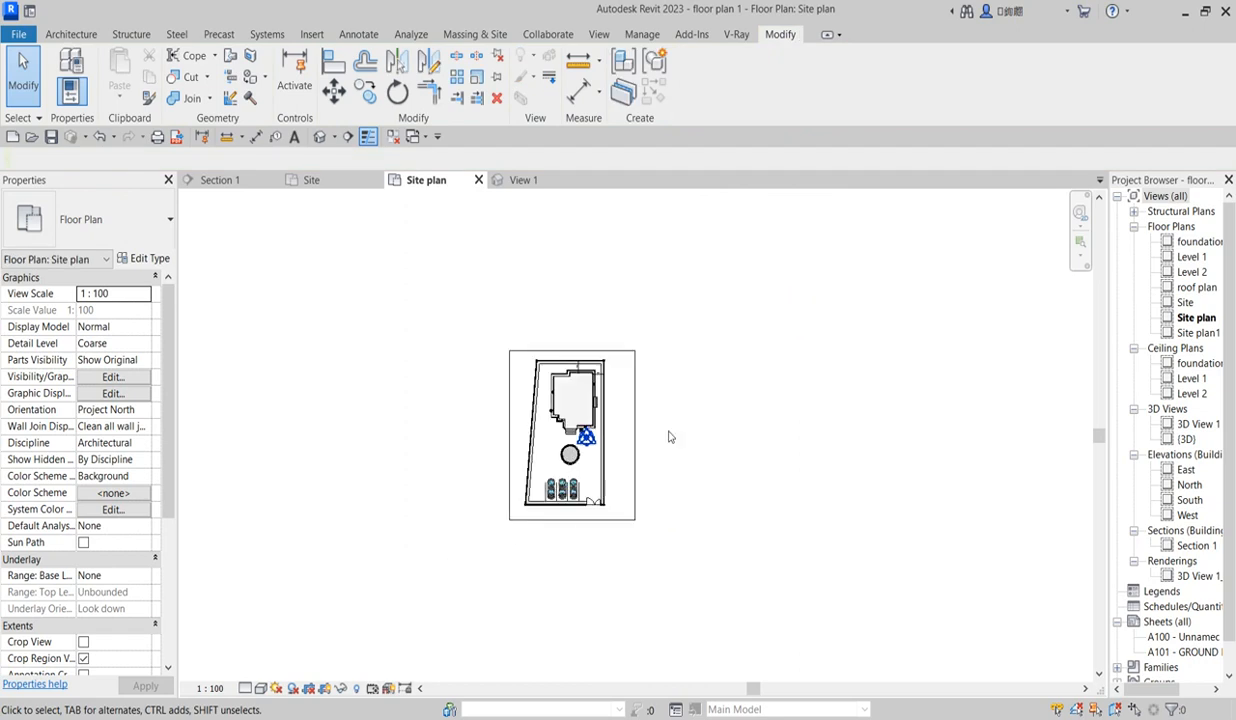
scroll(622, 398, "up", 3)
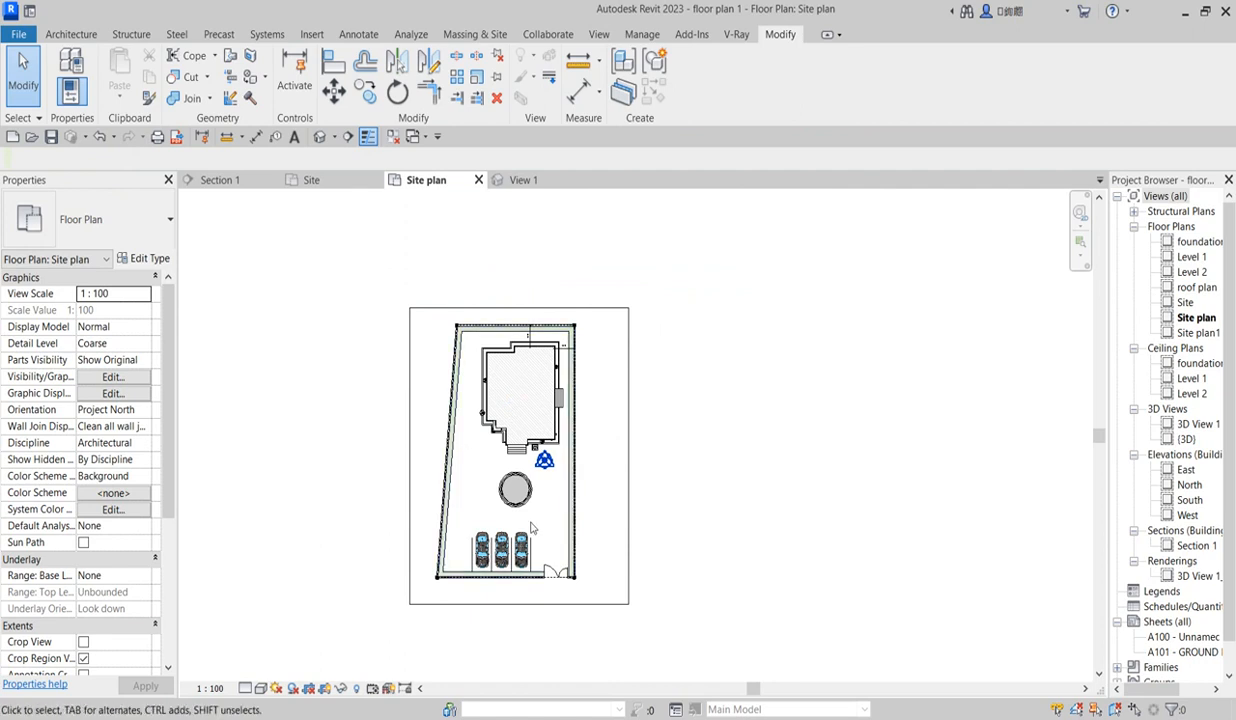
scroll(651, 519, "up", 2)
scroll(615, 548, "down", 3)
scroll(615, 548, "up", 2)
scroll(590, 520, "down", 2)
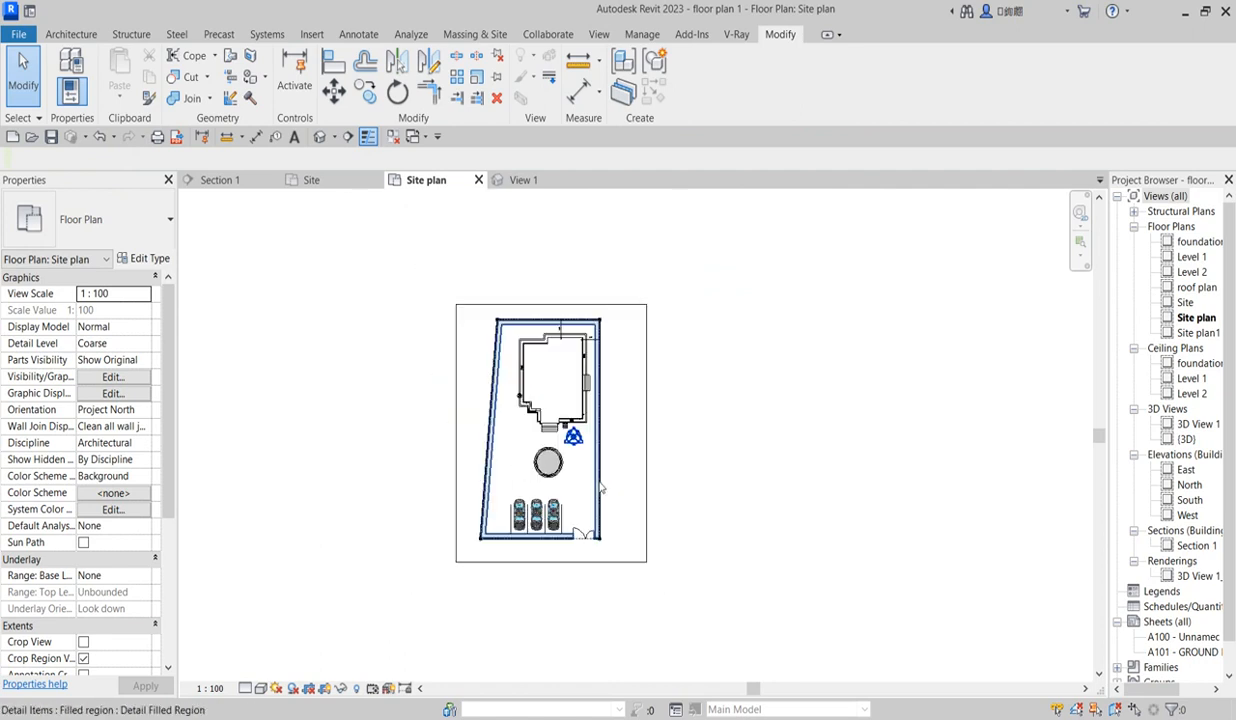
scroll(503, 408, "up", 2)
scroll(505, 405, "down", 2)
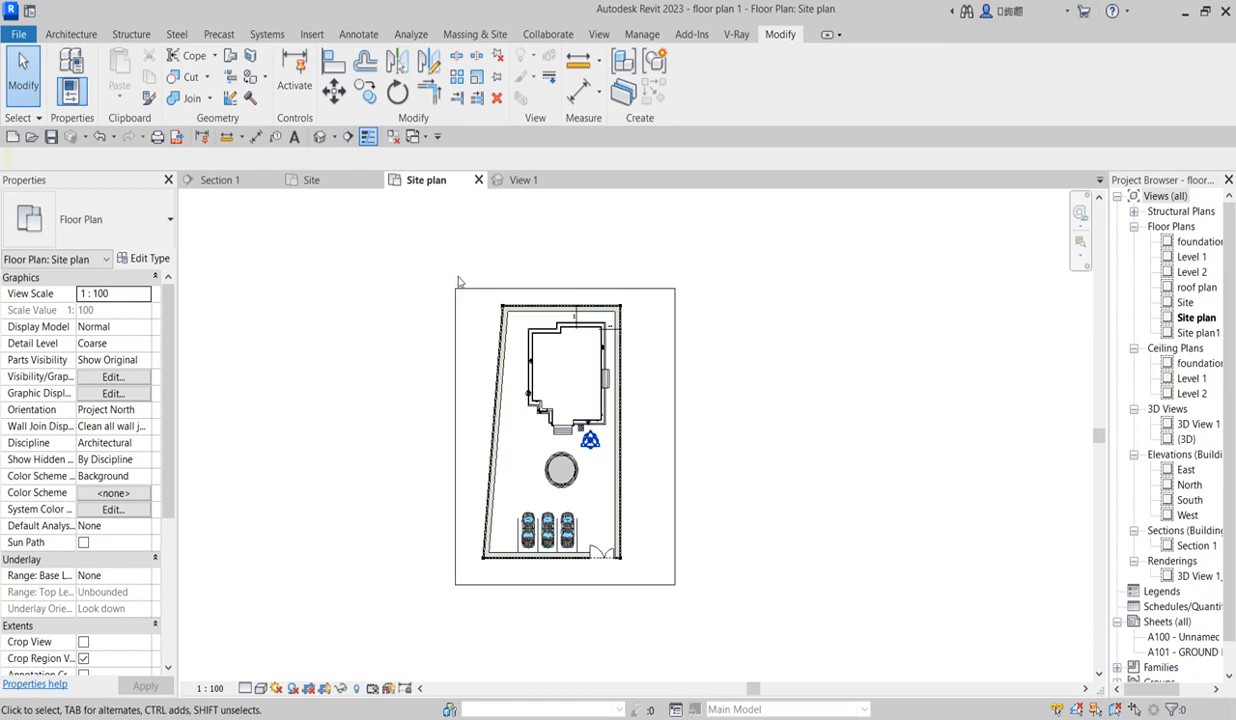
scroll(542, 313, "up", 4)
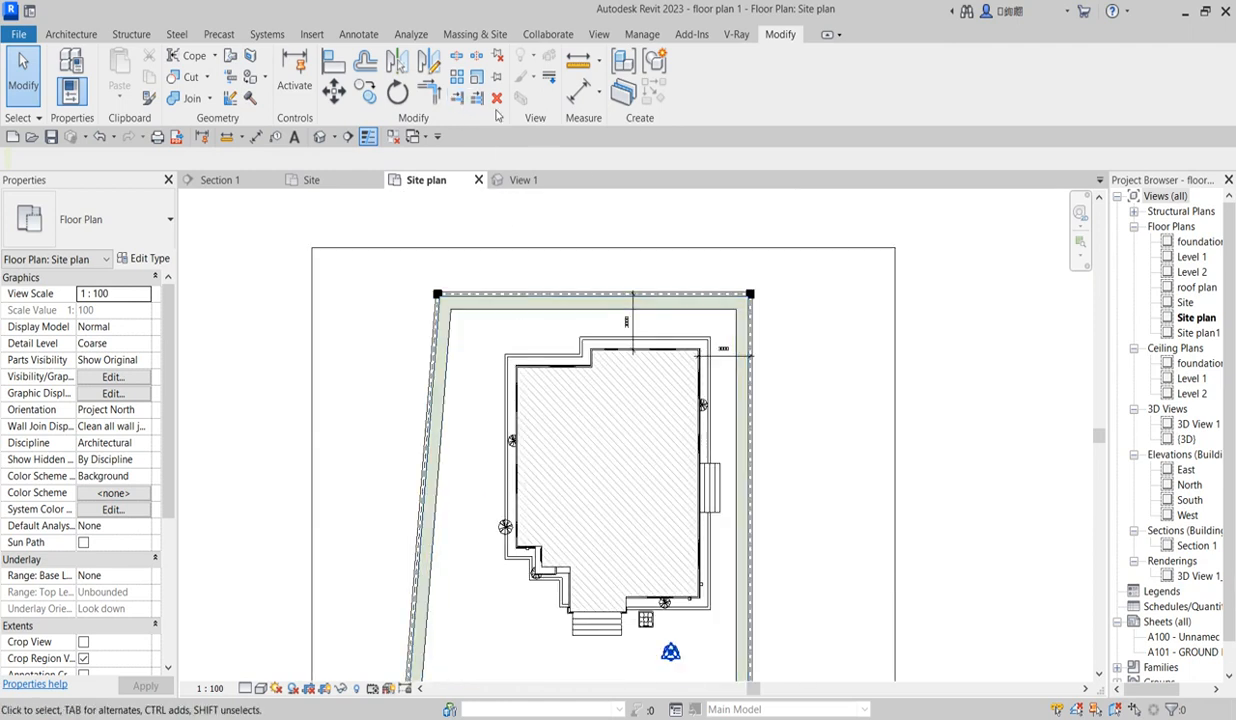
left_click(579, 98)
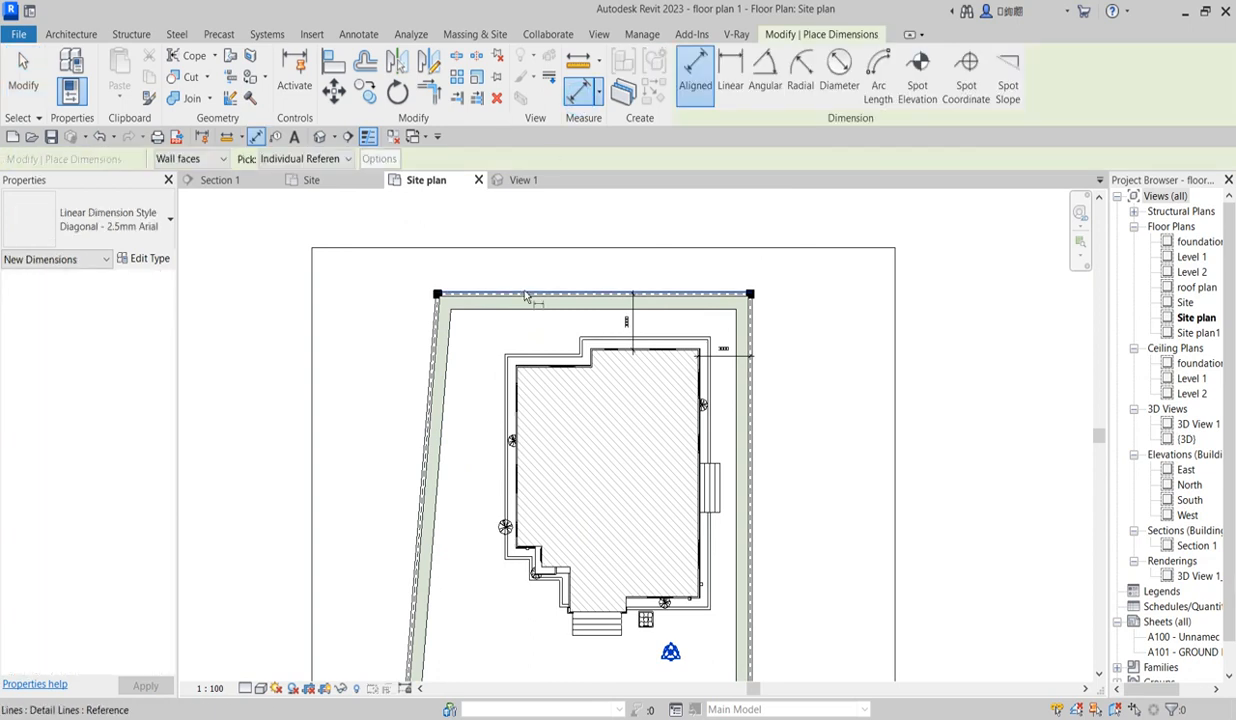
scroll(440, 300, "up", 3)
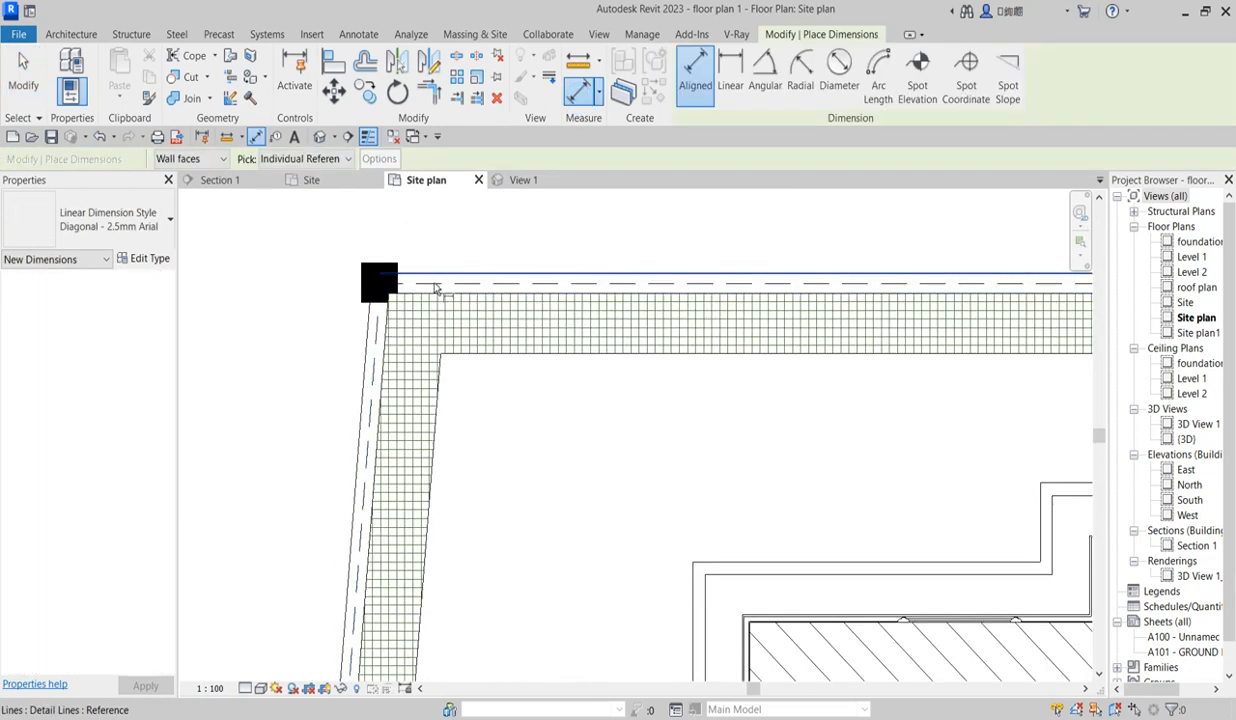
scroll(432, 286, "down", 5)
right_click(587, 359)
left_click(641, 378)
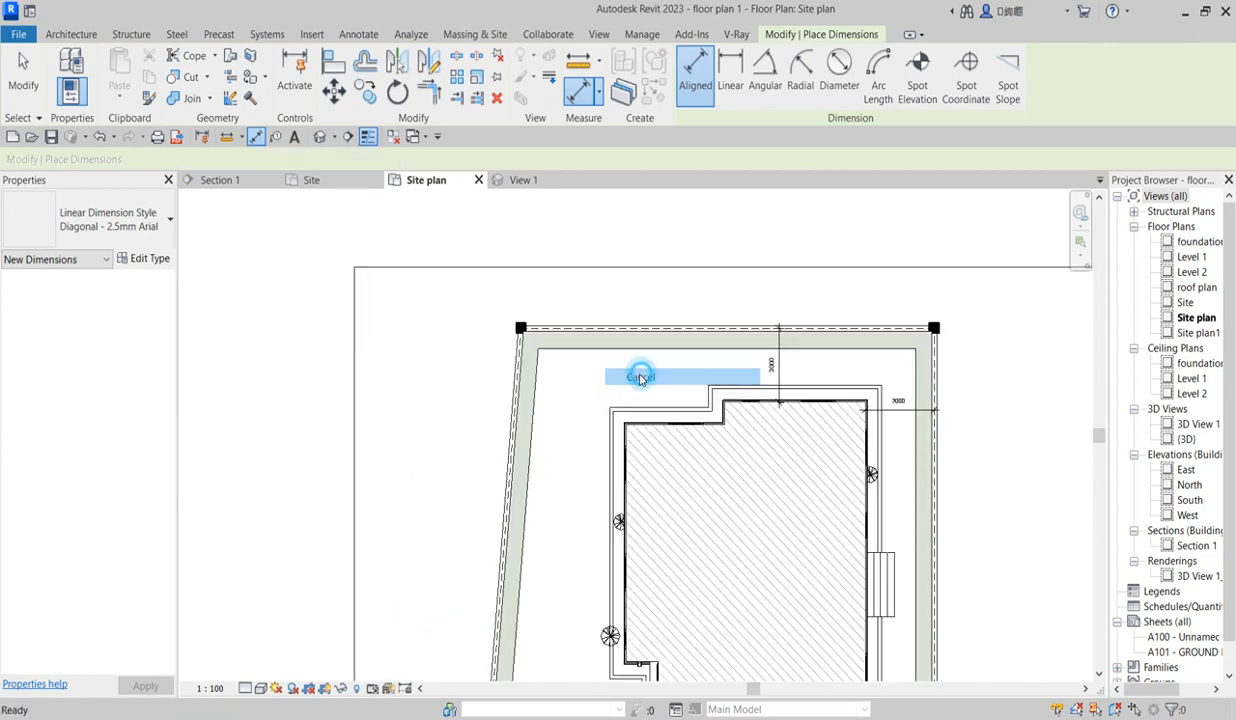
right_click(575, 370)
left_click(600, 383)
scroll(622, 333, "up", 2)
scroll(622, 333, "up", 5)
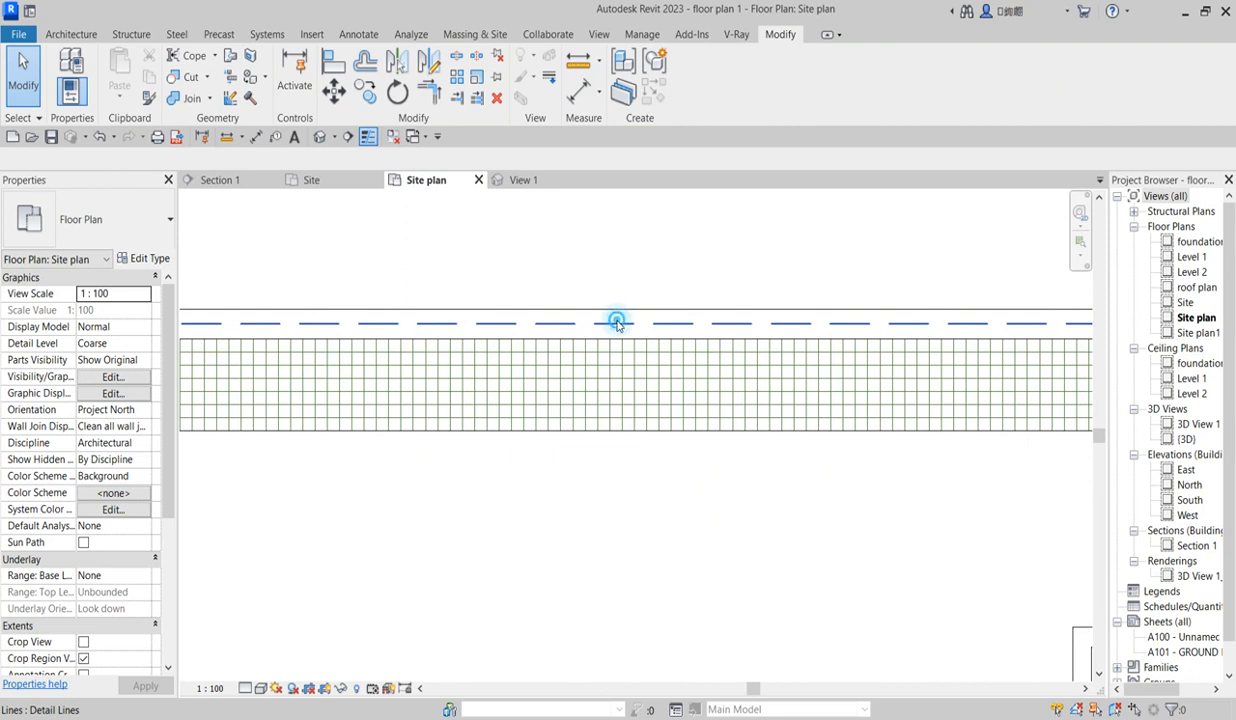
left_click(618, 324)
scroll(620, 330, "down", 5)
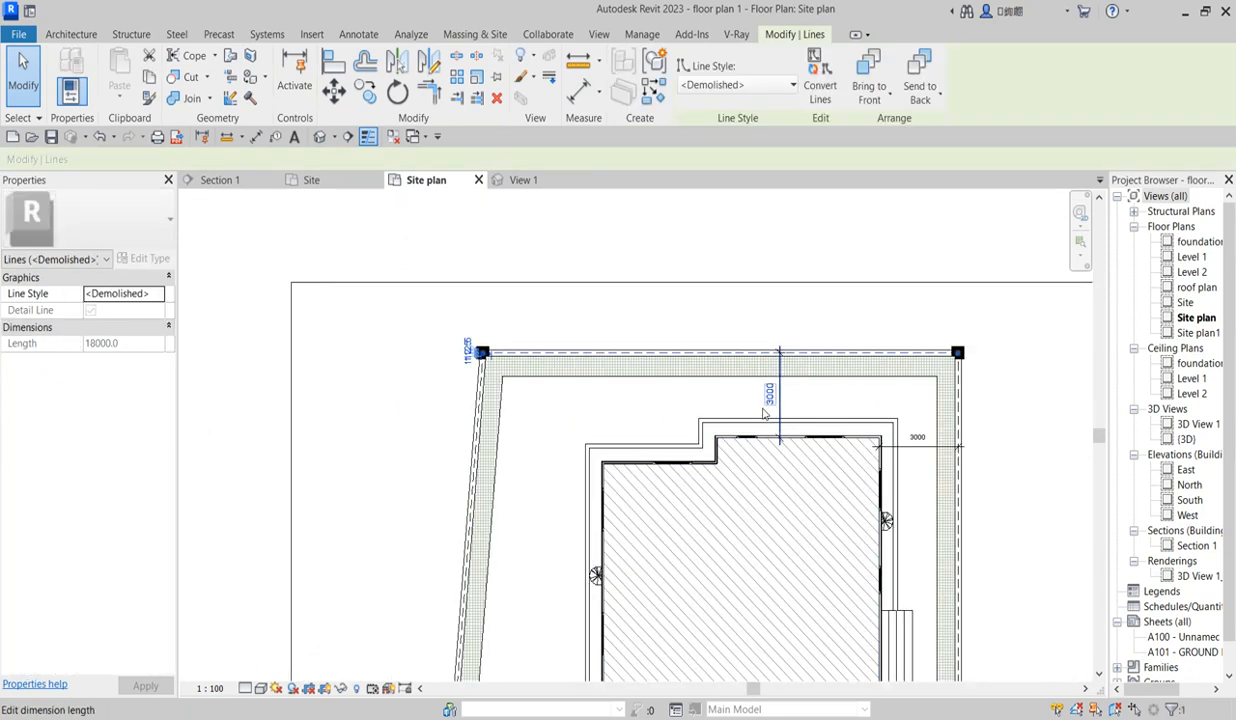
scroll(765, 413, "up", 3)
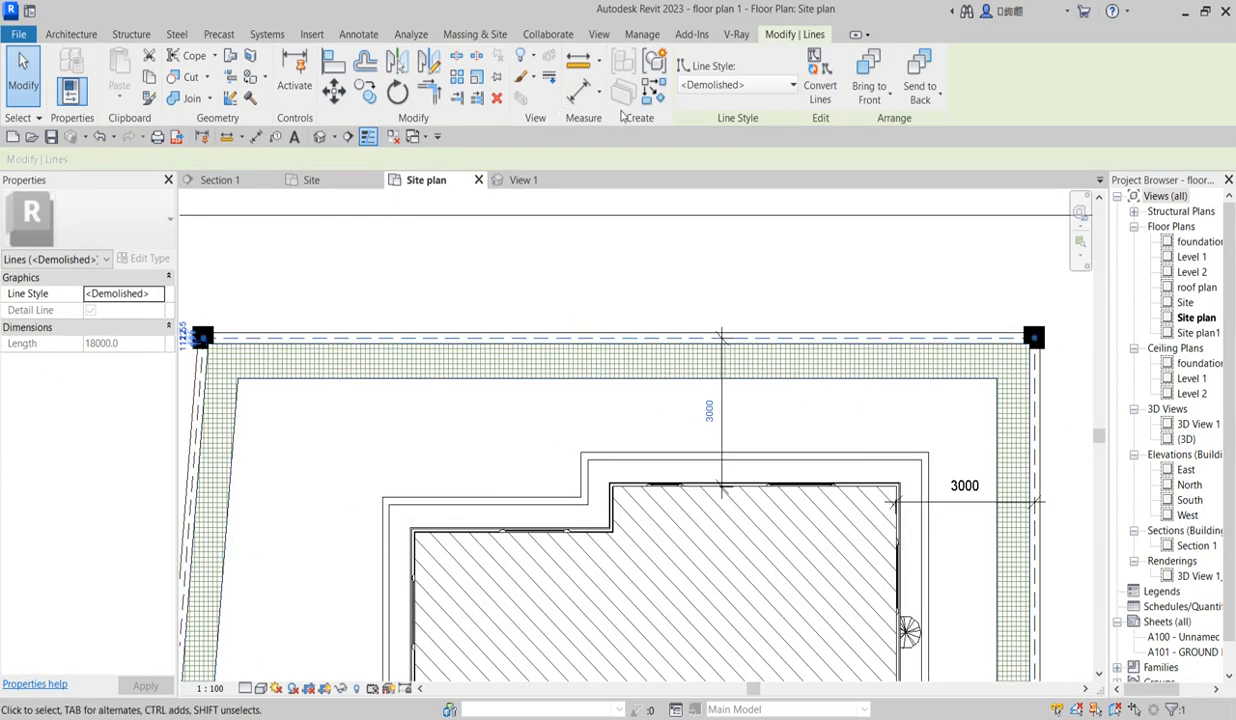
left_click(580, 90)
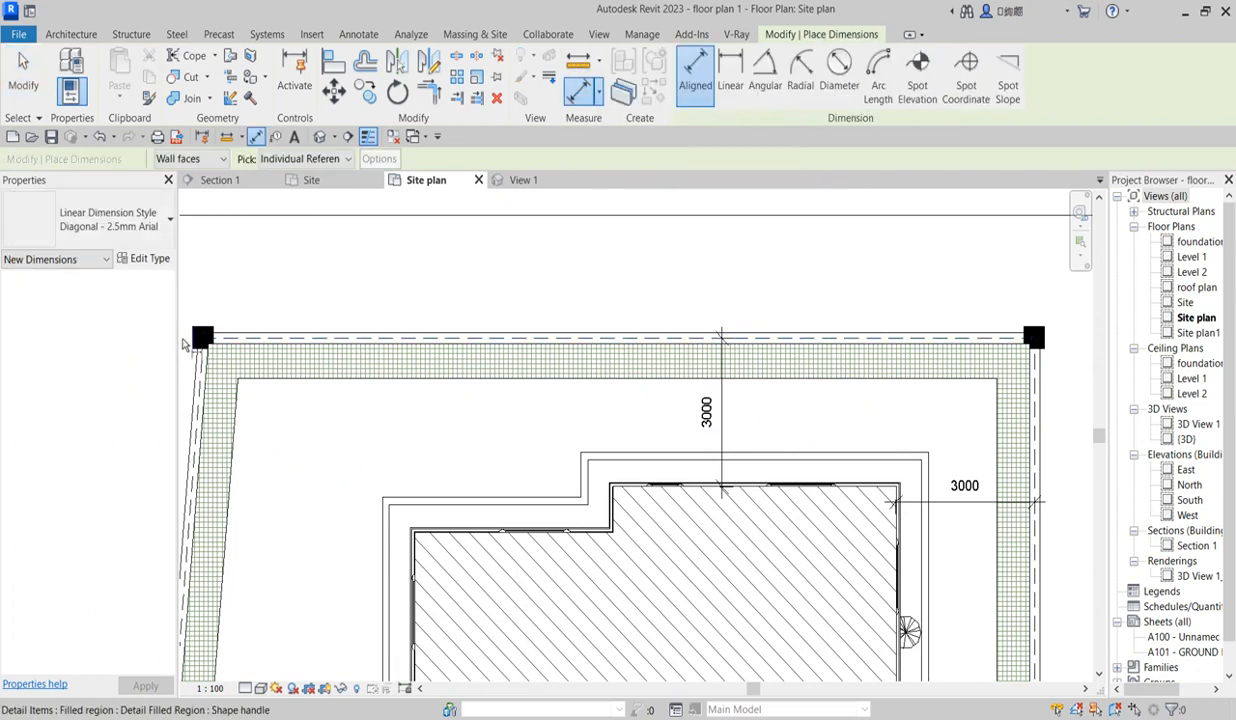
right_click(405, 270)
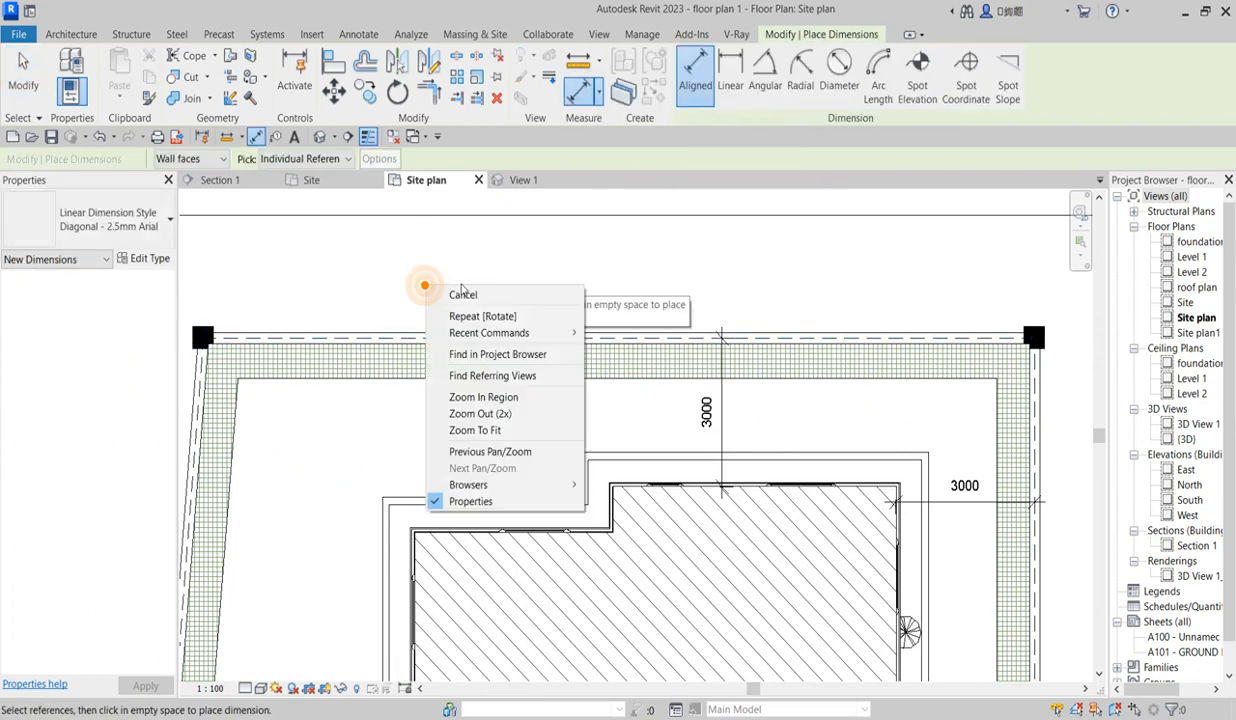
left_click(445, 283)
Add a permanent length dimension above the plot's top outer boundary line
left_click(479, 333)
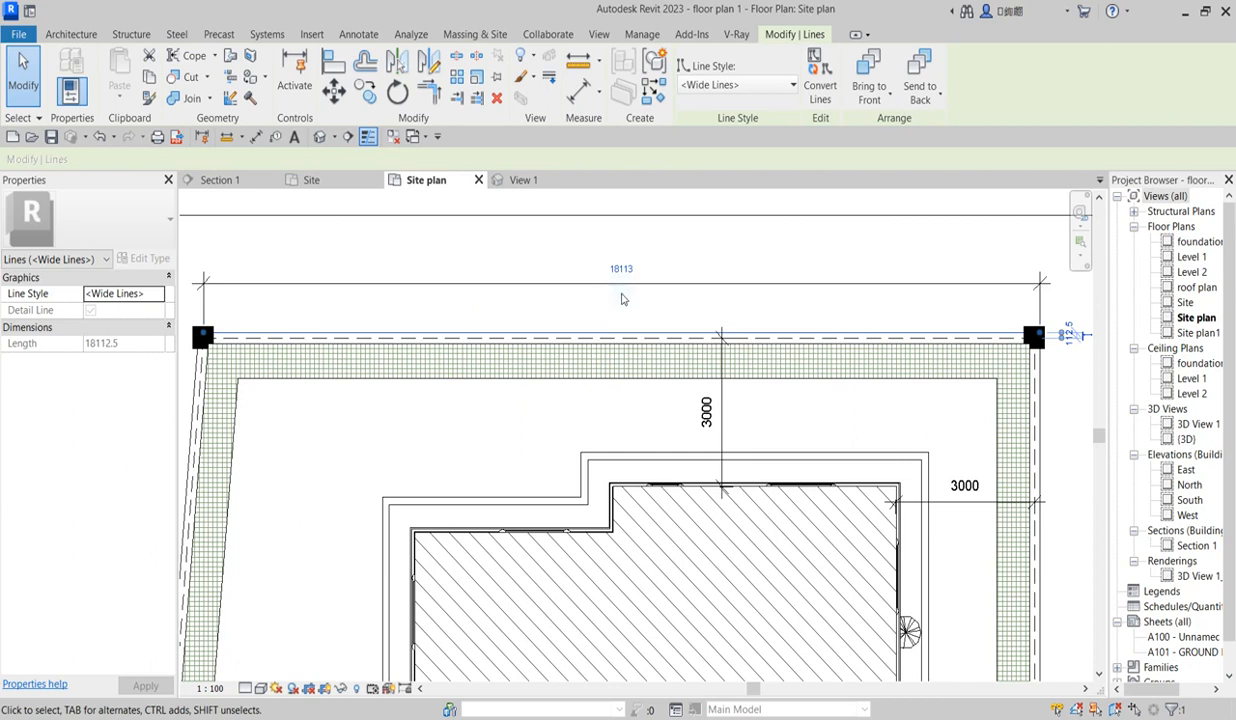
scroll(625, 300, "down", 3)
left_click(596, 368)
Add a permanent length dimension beside the plot's right outer boundary line
scroll(596, 368, "down", 2)
scroll(729, 379, "up", 4)
left_click(729, 379)
scroll(768, 497, "down", 4)
scroll(768, 497, "up", 3)
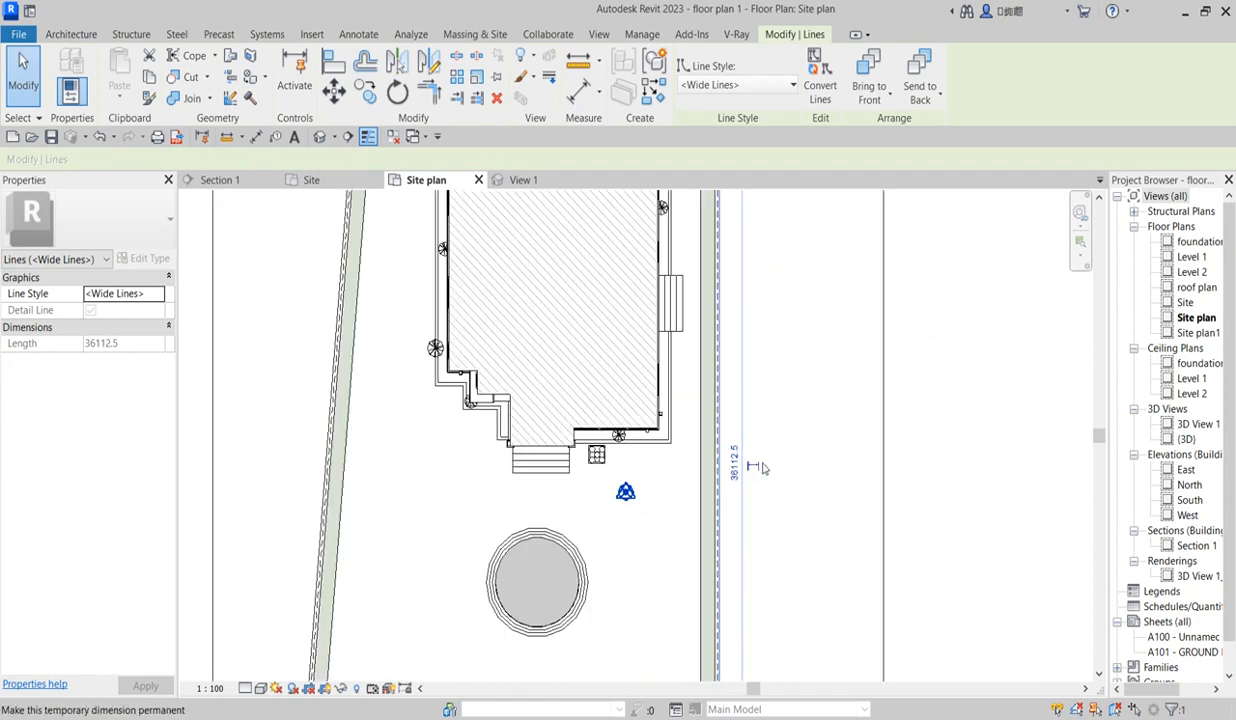
left_click(833, 469)
Make the temporary length dimension of the plot's slanted left outer boundary line permanent
scroll(580, 439, "down", 3)
scroll(629, 400, "up", 5)
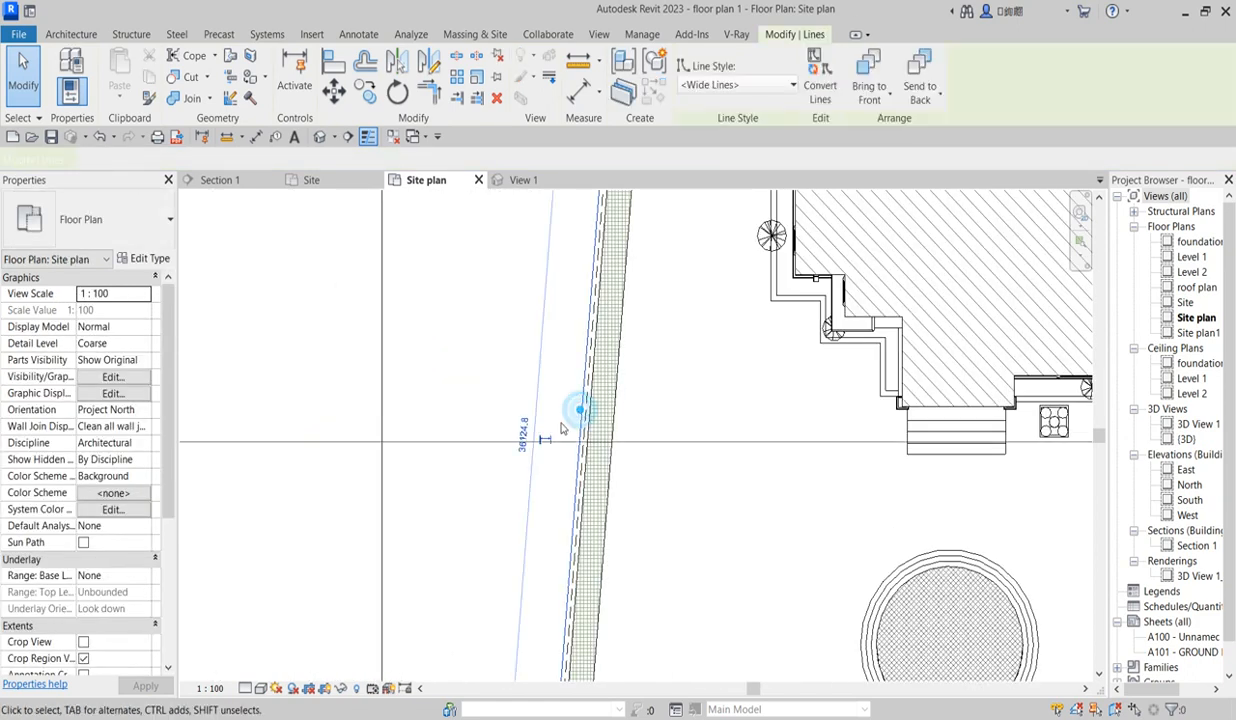
left_click(578, 410)
scroll(560, 430, "down", 4)
scroll(548, 443, "up", 4)
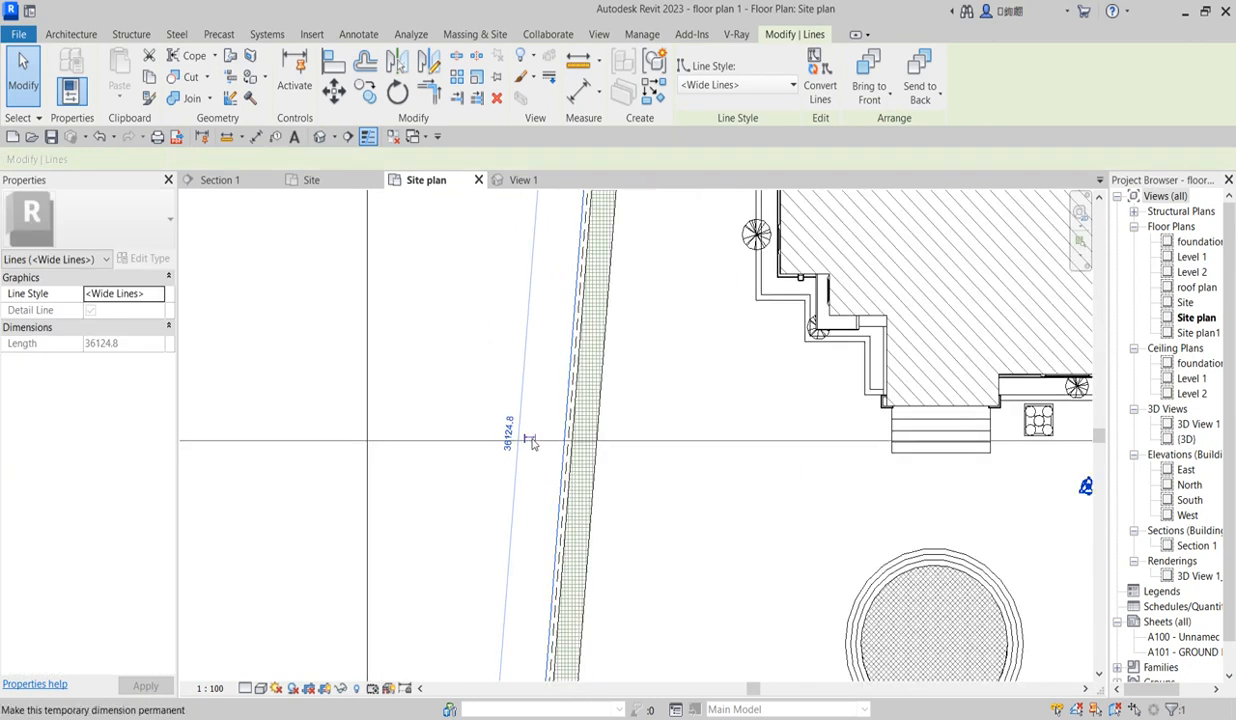
left_click(531, 441)
left_click(495, 320)
Examine the boundary dimensions around the plot and the gate side of the site plan
scroll(513, 306, "down", 4)
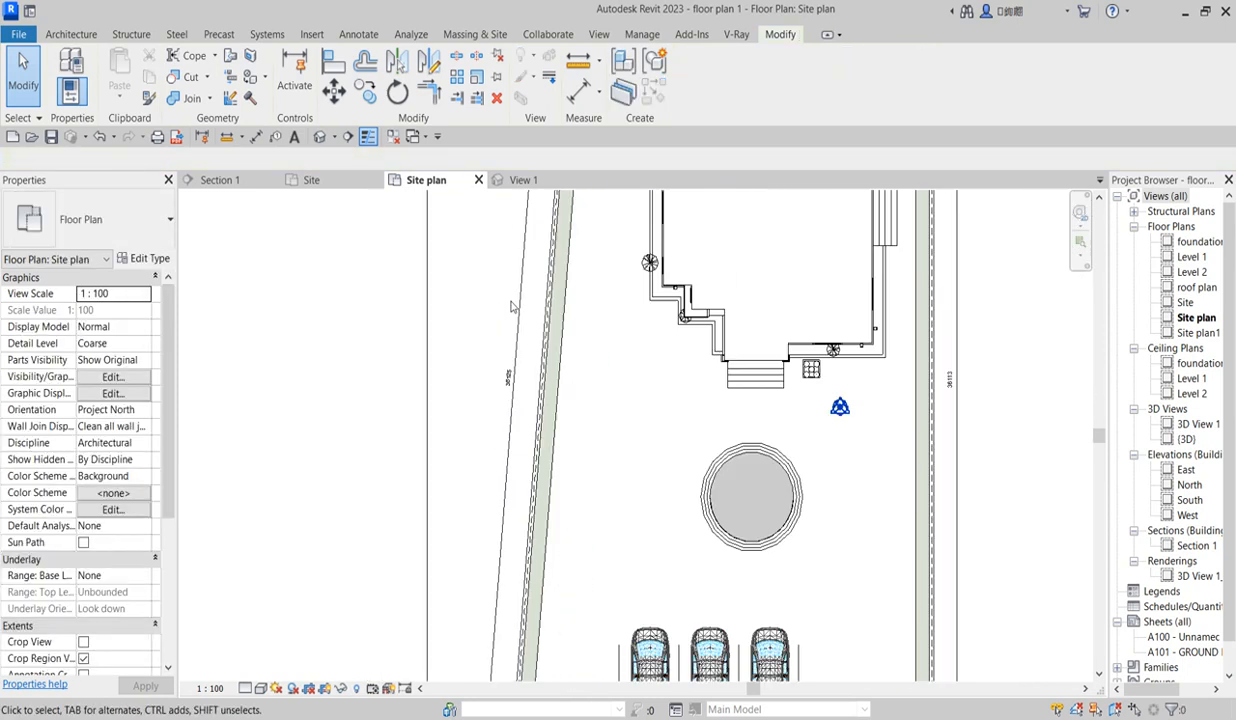
scroll(546, 364, "up", 4)
scroll(593, 300, "down", 2)
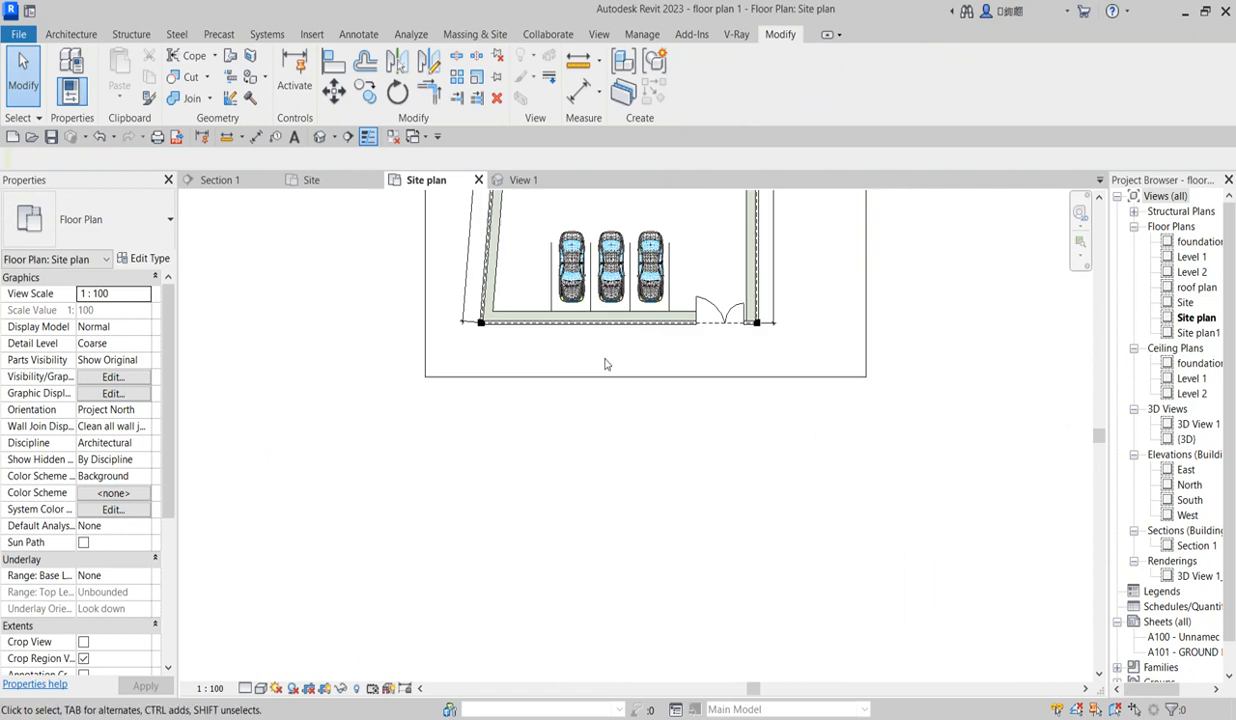
scroll(665, 470, "down", 4)
scroll(625, 457, "up", 2)
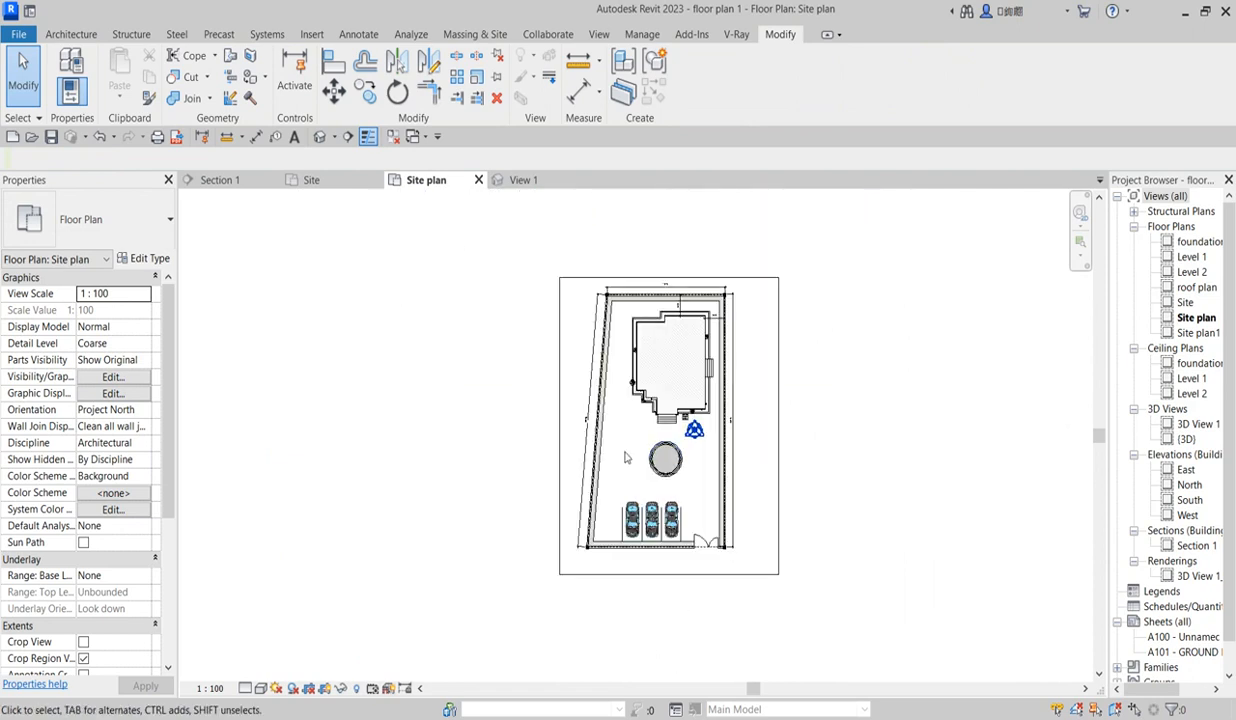
scroll(706, 616, "up", 1)
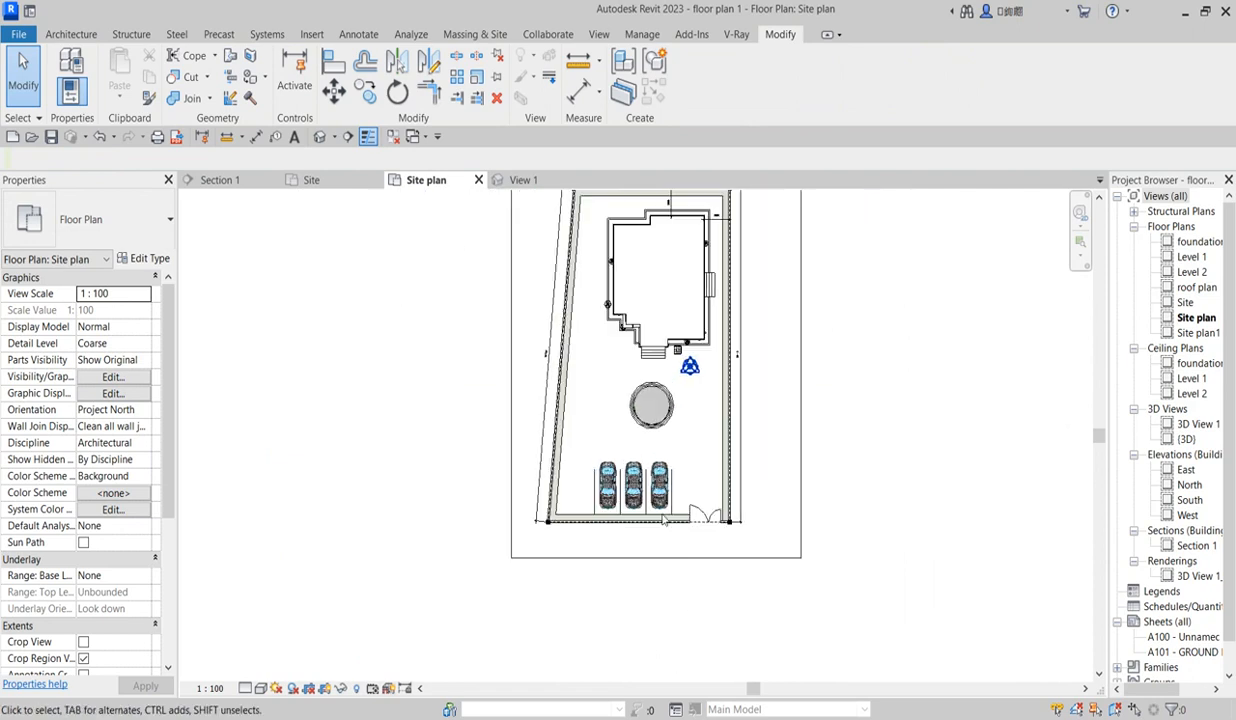
scroll(670, 525, "up", 1)
scroll(717, 510, "down", 2)
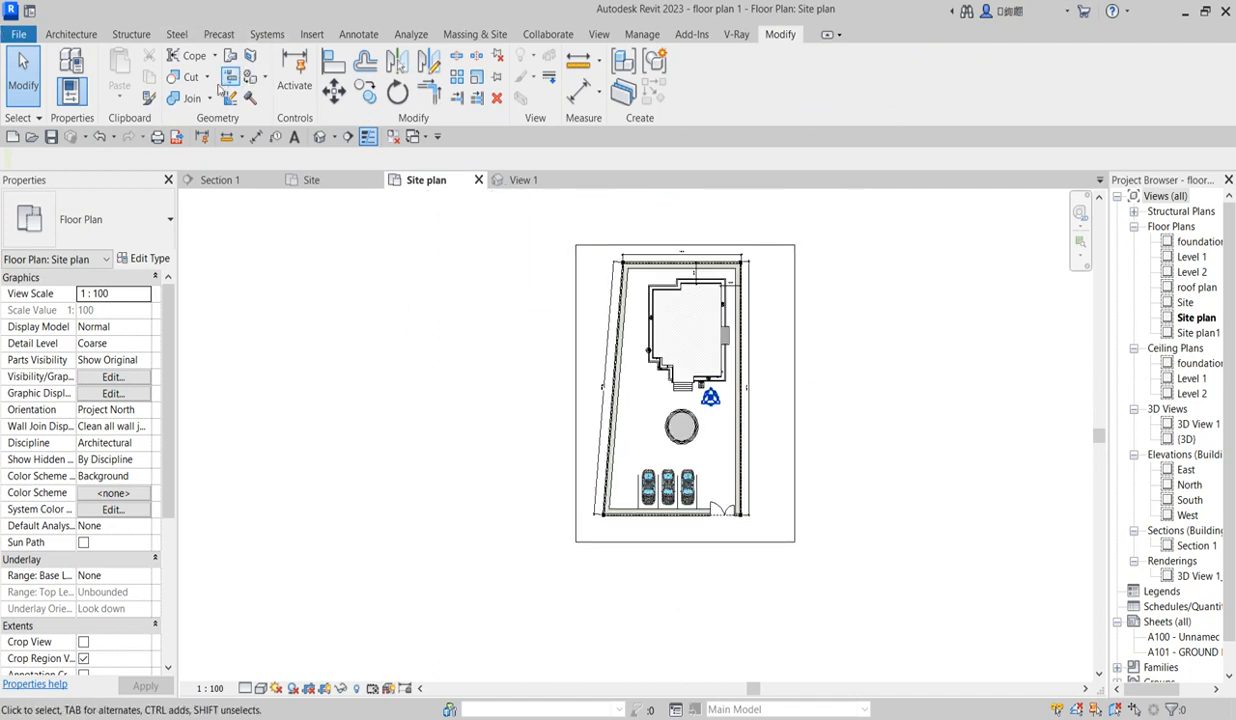
Place a text note reading PROPOSED BUILDING on the hatched building area
left_click(358, 35)
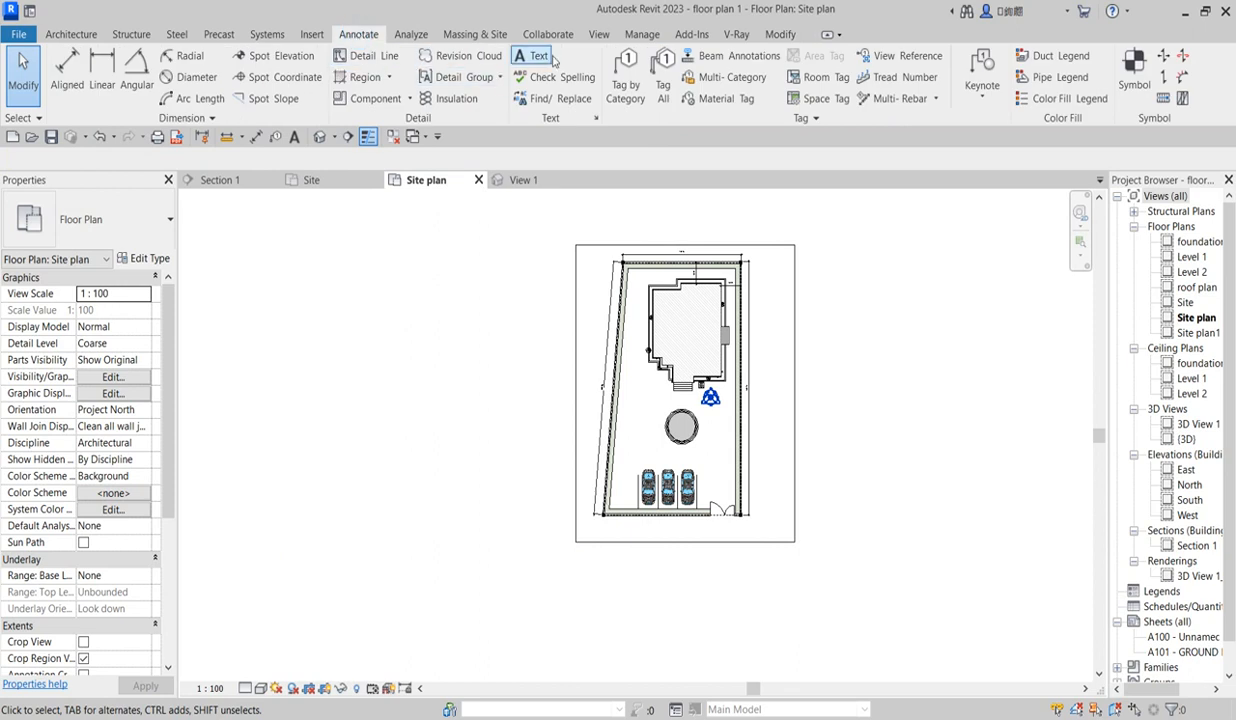
left_click(537, 57)
scroll(694, 369, "up", 4)
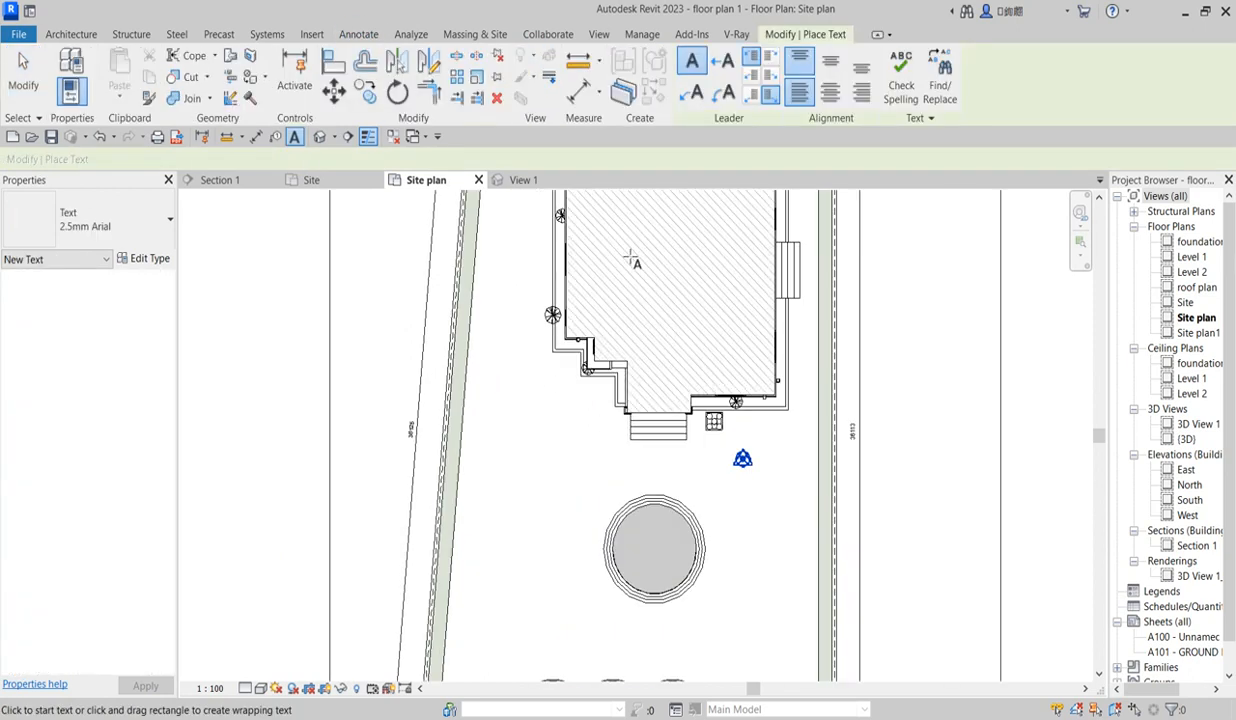
left_click(620, 234)
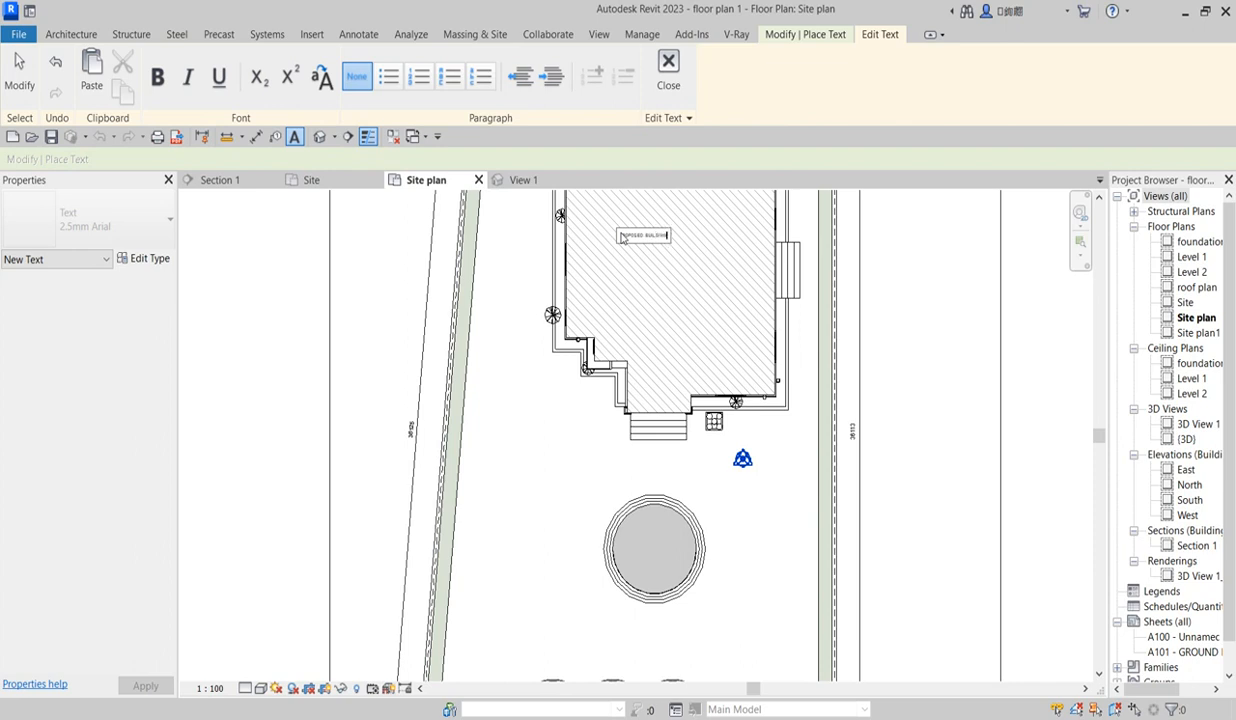
left_click(567, 470)
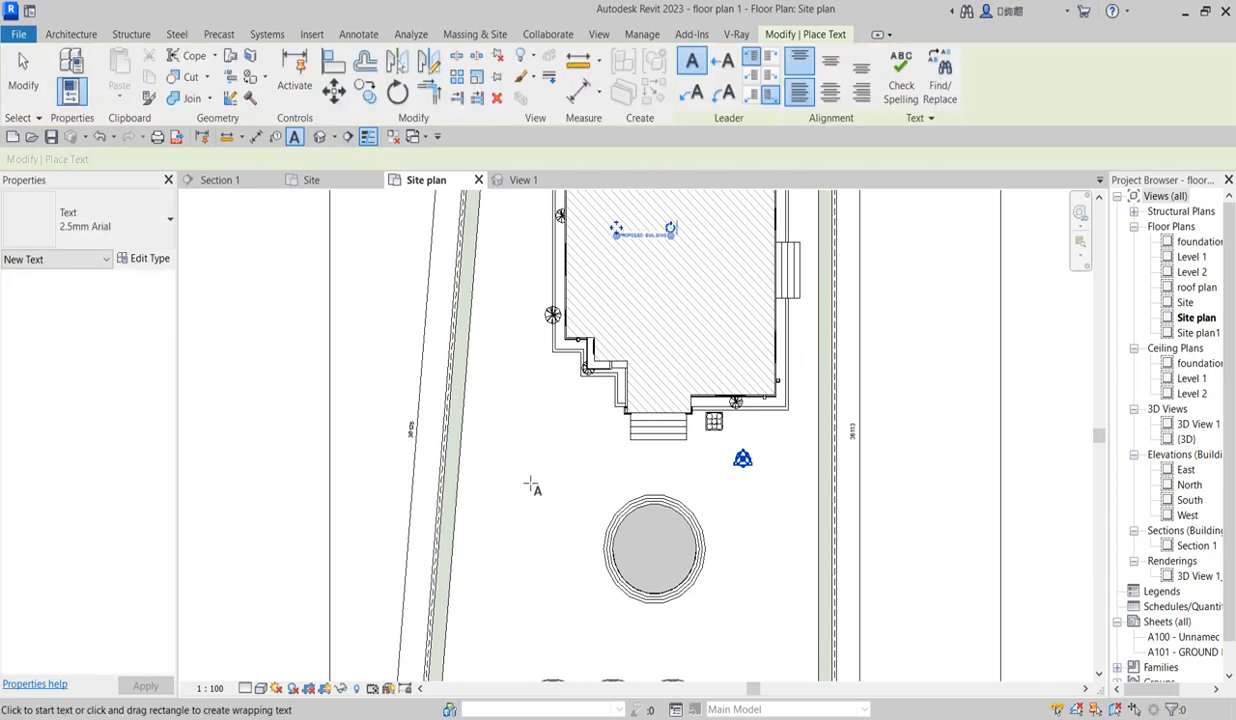
scroll(645, 236, "up", 2)
key("Escape")
key("Escape")
Duplicate the PROPOSED BUILDING note's text type as 2.5mm Arial 2 and set its text size to 8 mm
scroll(690, 238, "up", 4)
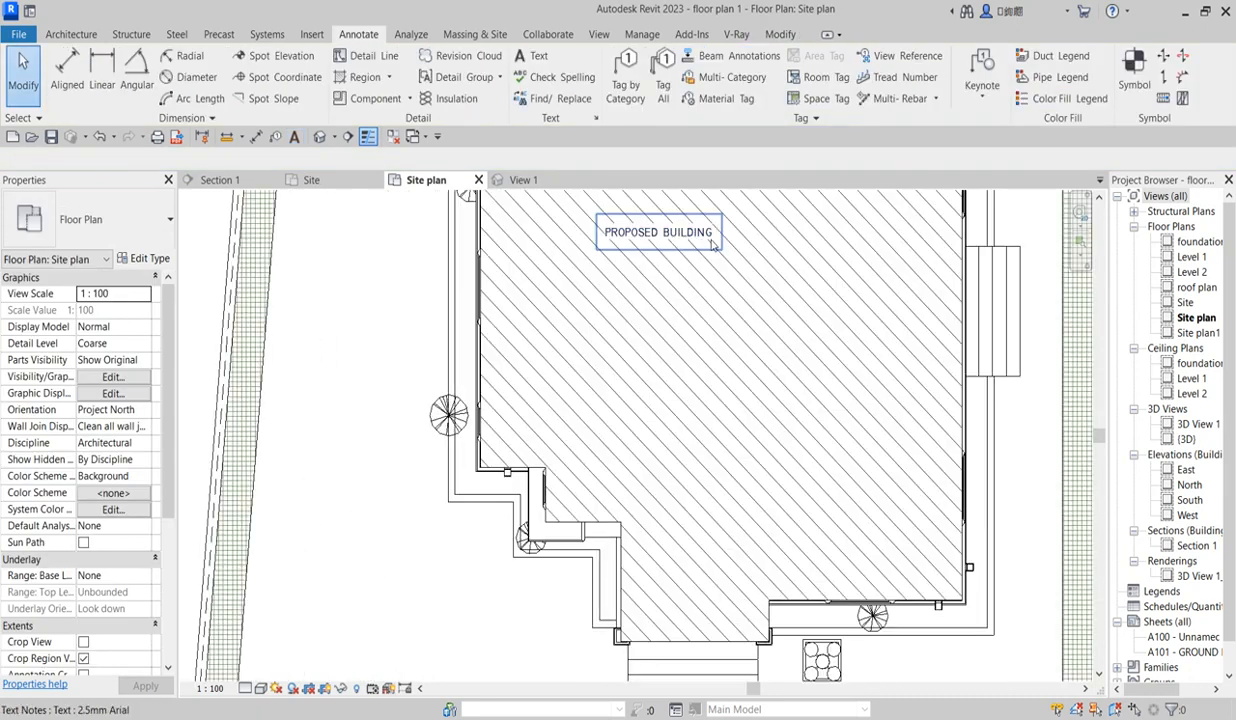
left_click(705, 232)
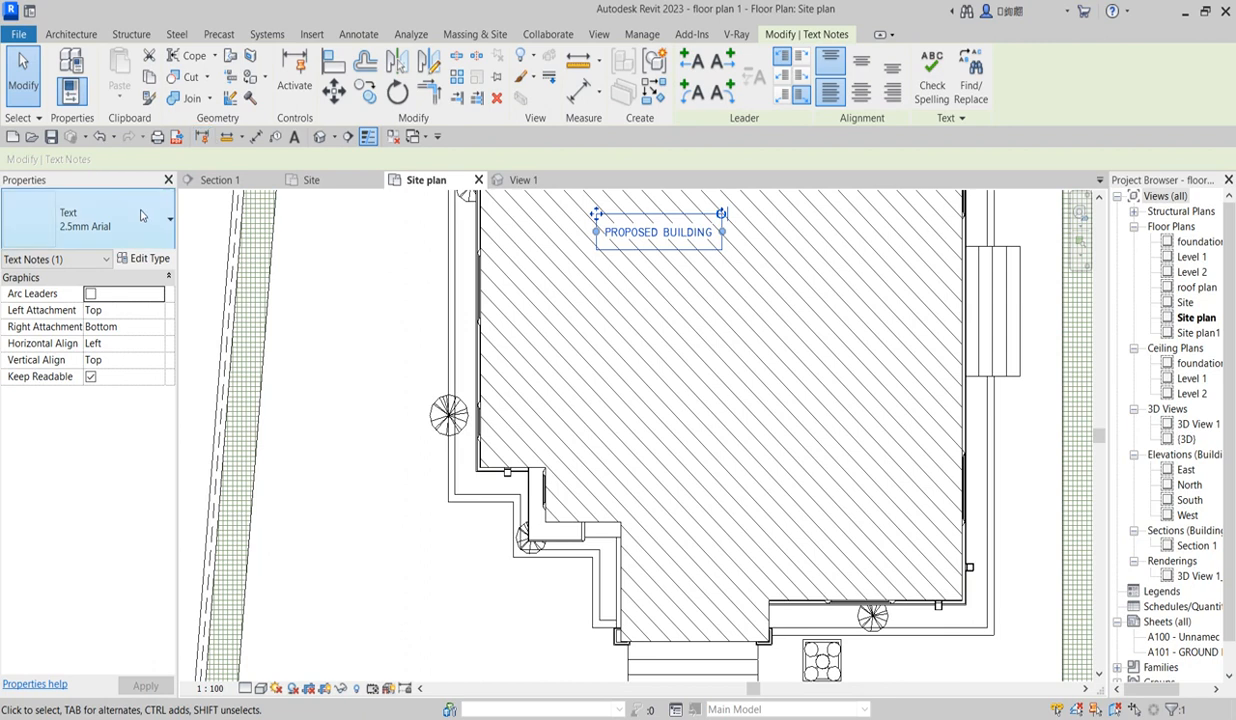
left_click(140, 258)
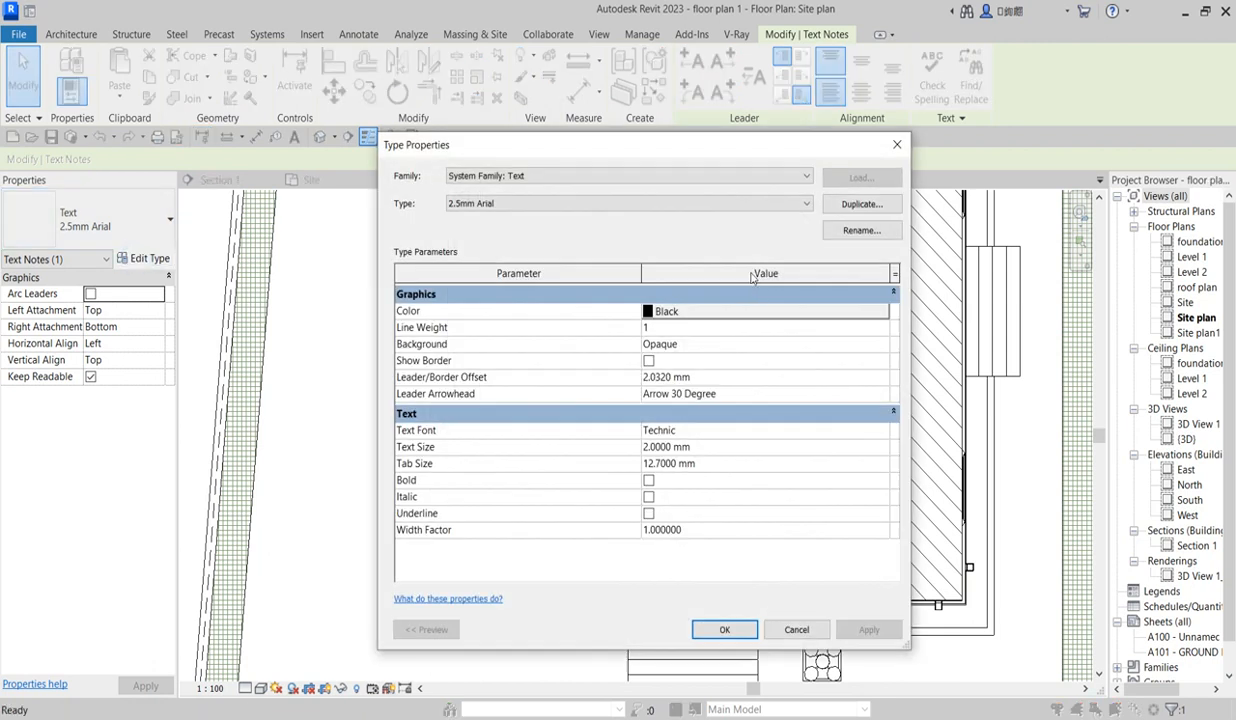
left_click(873, 205)
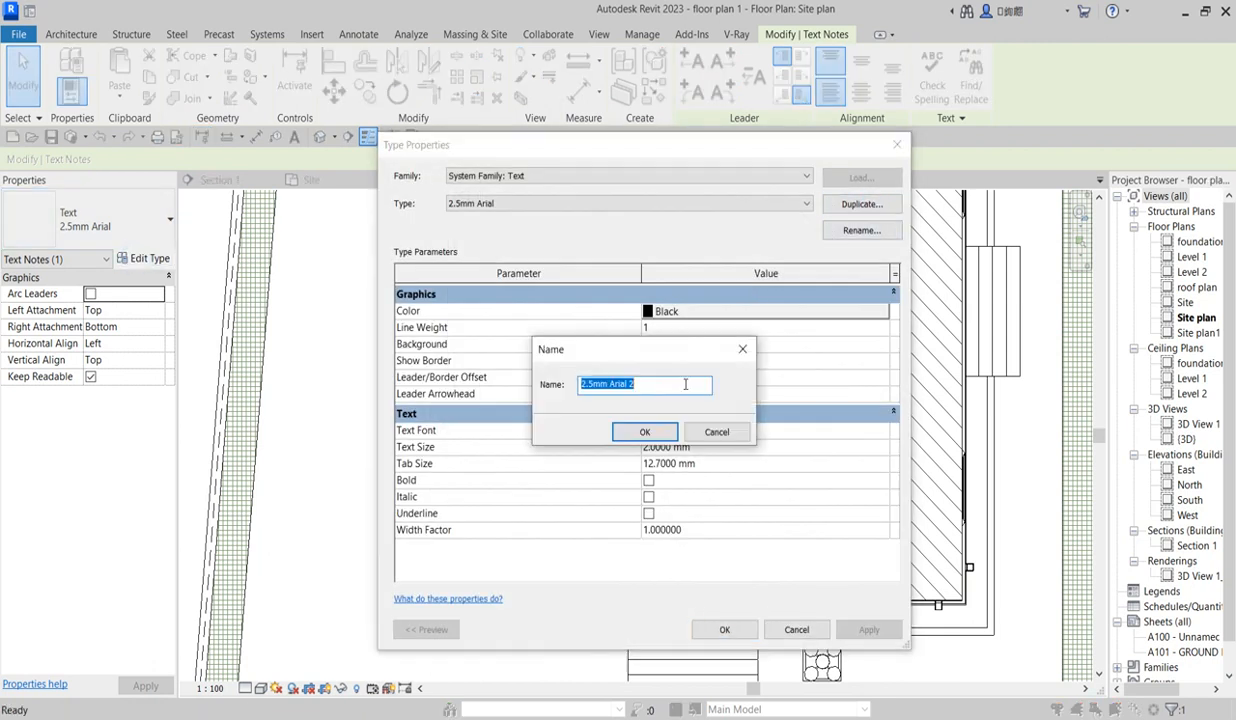
left_click(643, 432)
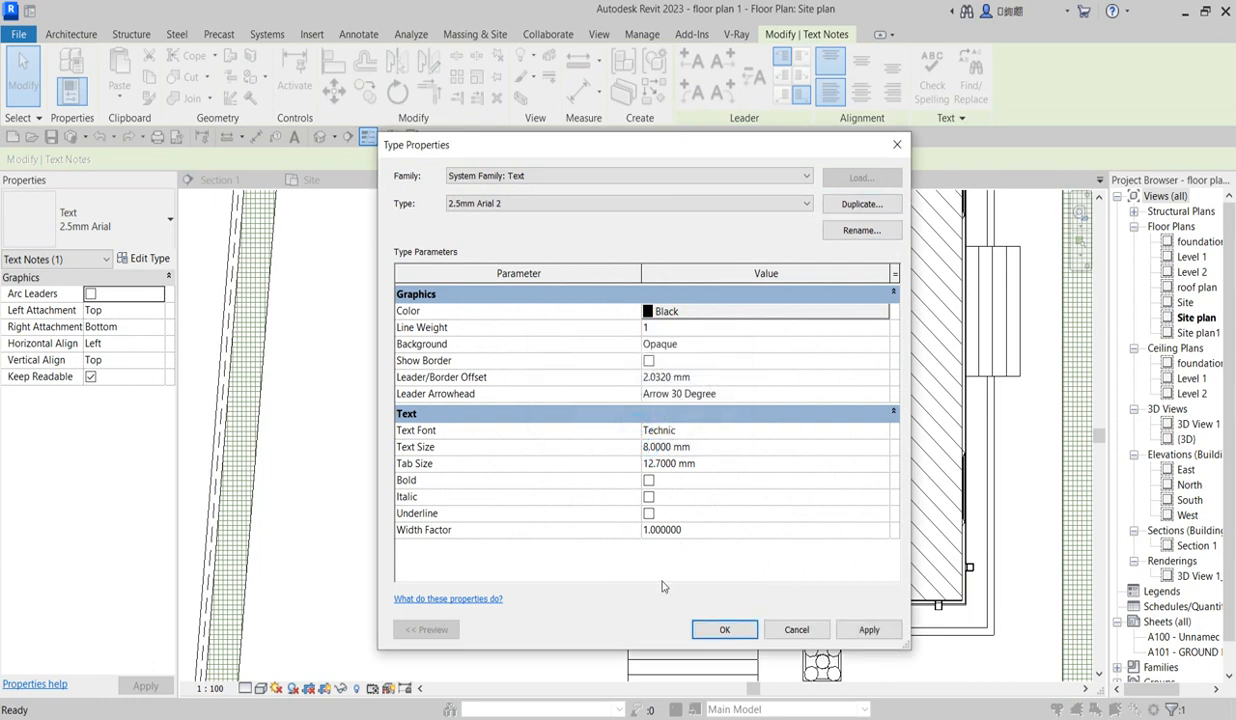
left_click(724, 629)
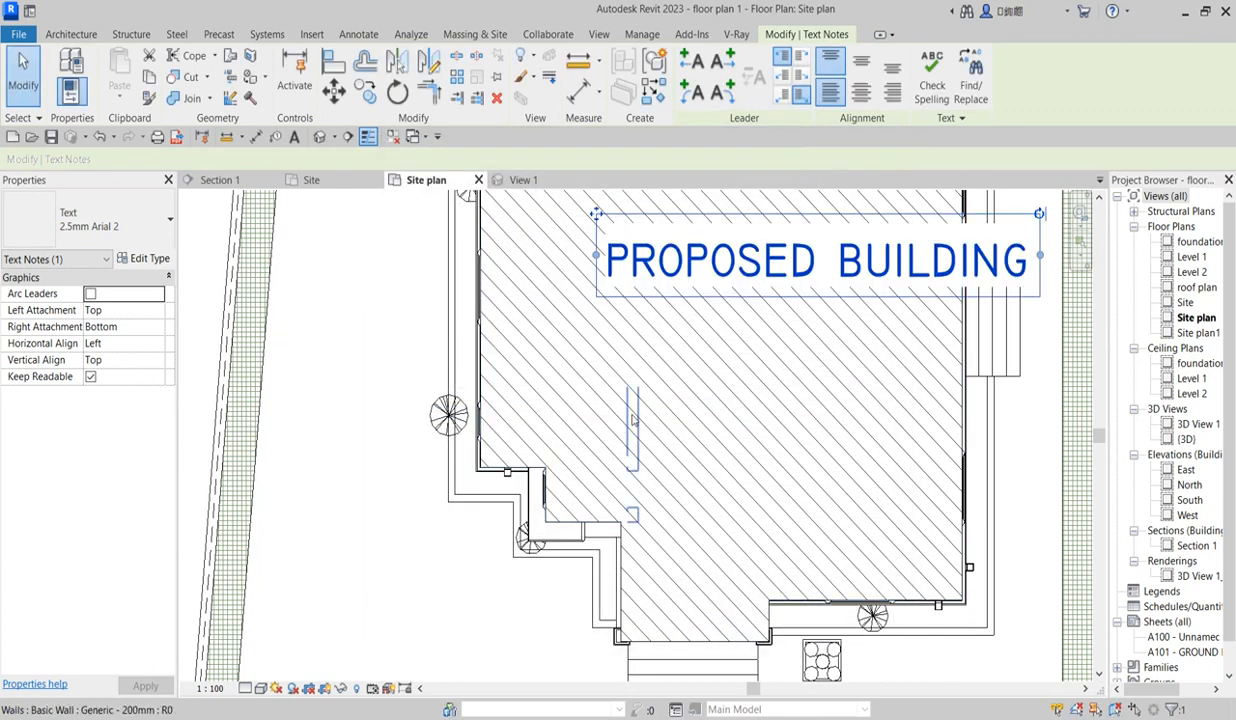
Move the PROPOSED BUILDING note so it sits within the middle of the hatched building
scroll(604, 304, "down", 3)
mouse_move(616, 316)
left_mouse_down("ctrl")
mouse_move(560, 290)
mouse_move(576, 291)
left_mouse_up("ctrl")
left_click(483, 381)
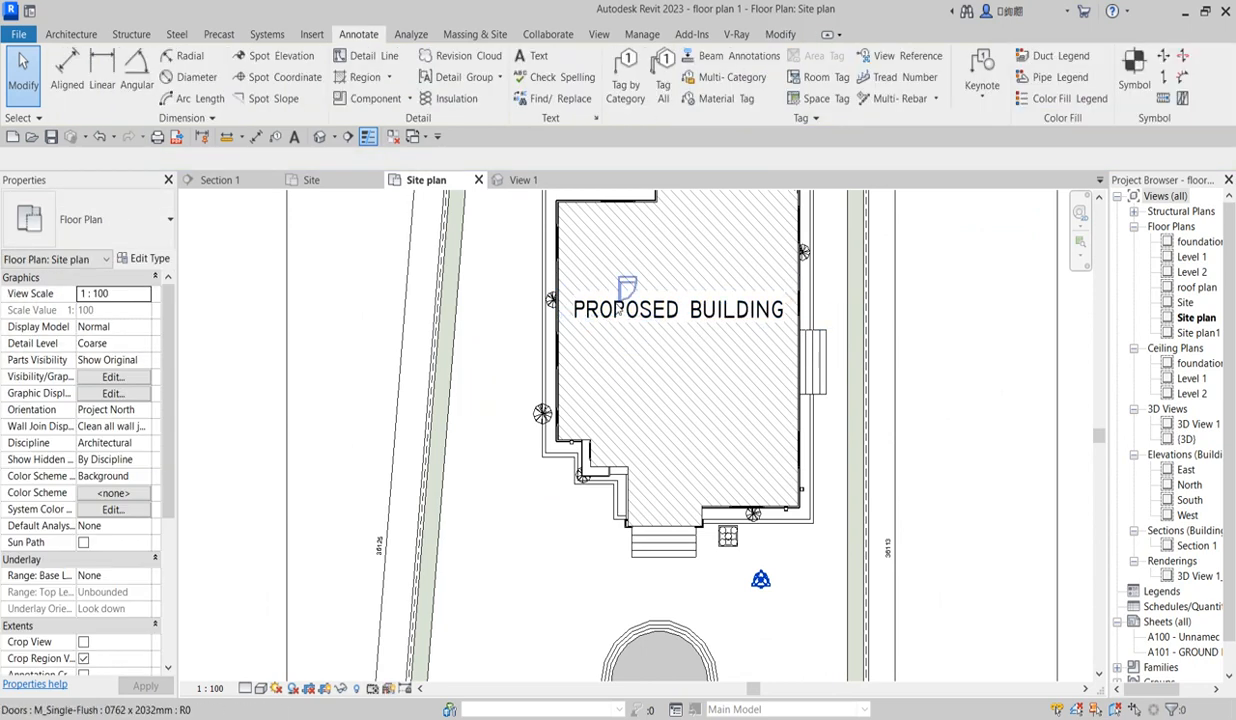
scroll(778, 300, "up", 2)
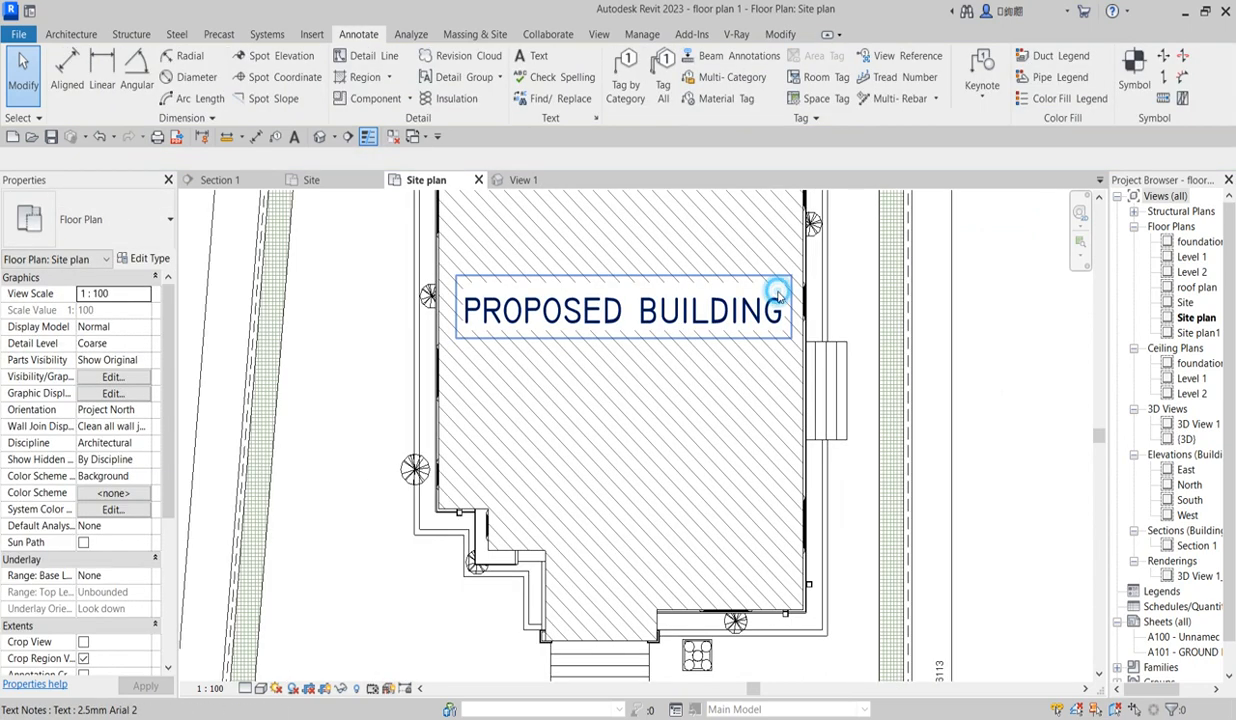
left_click(778, 292)
left_click_drag(778, 292, 778, 306)
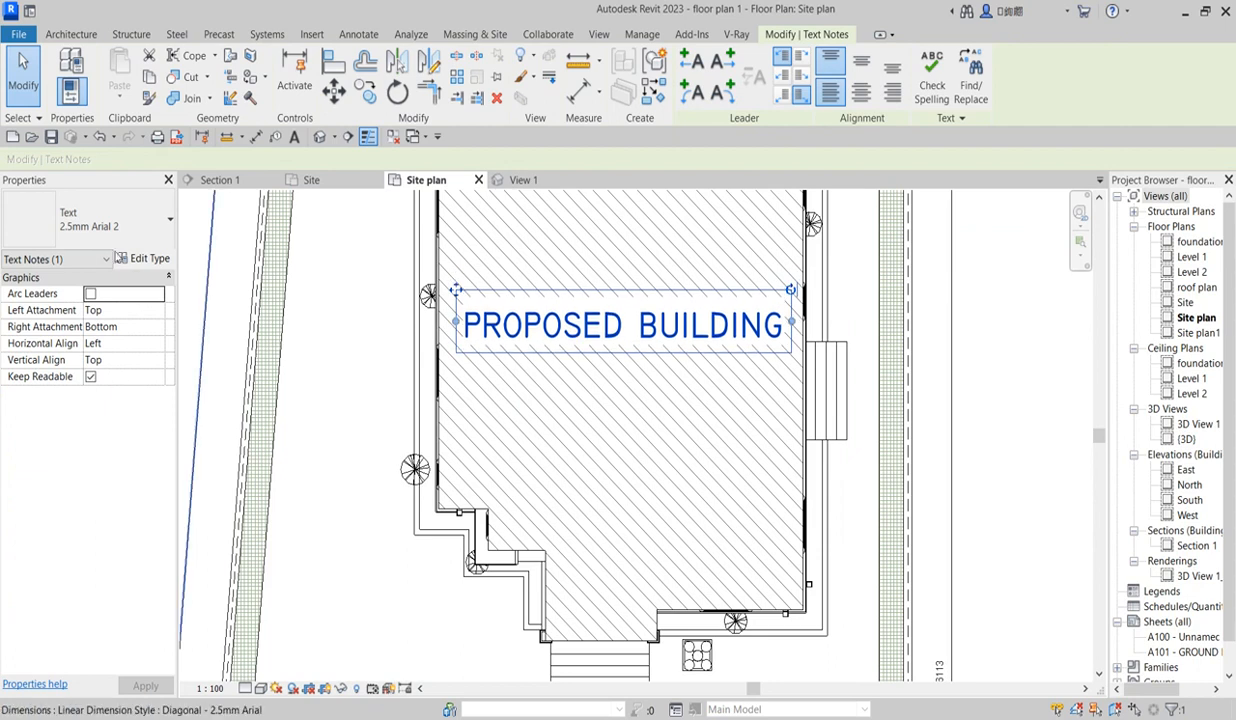
Make the 2.5mm Arial 2 text type of the PROPOSED BUILDING note bold
left_click(148, 258)
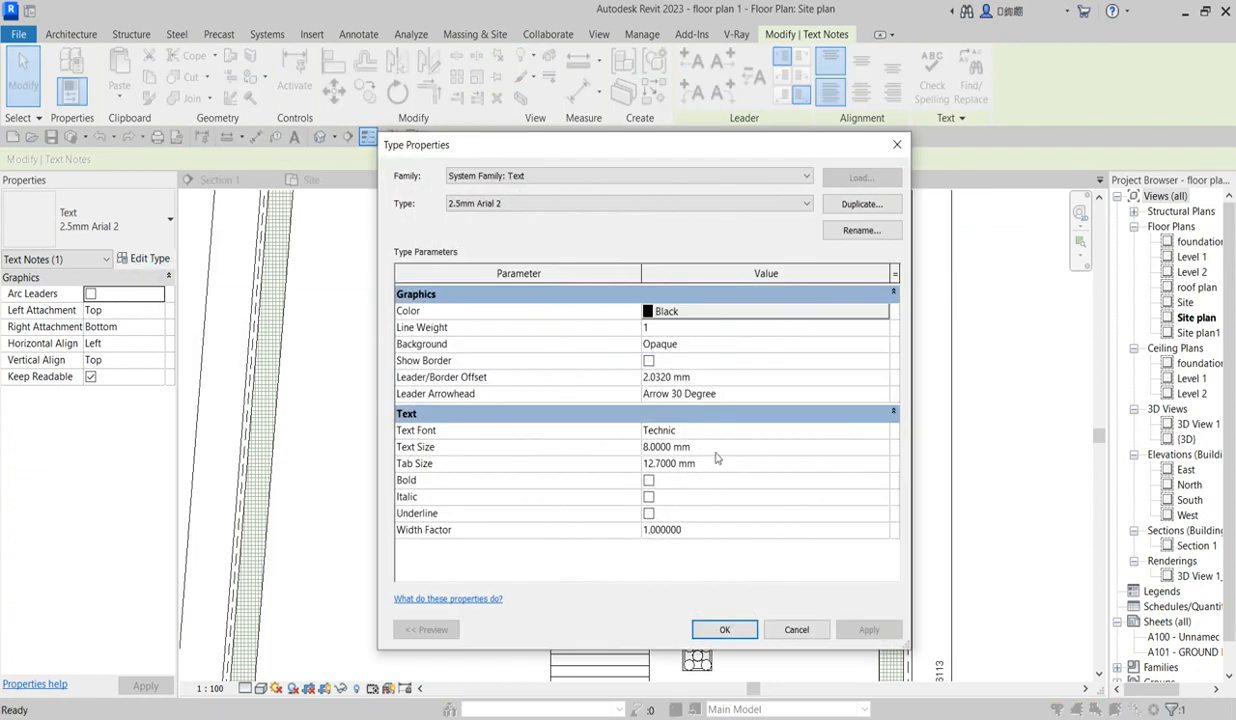
left_click(648, 481)
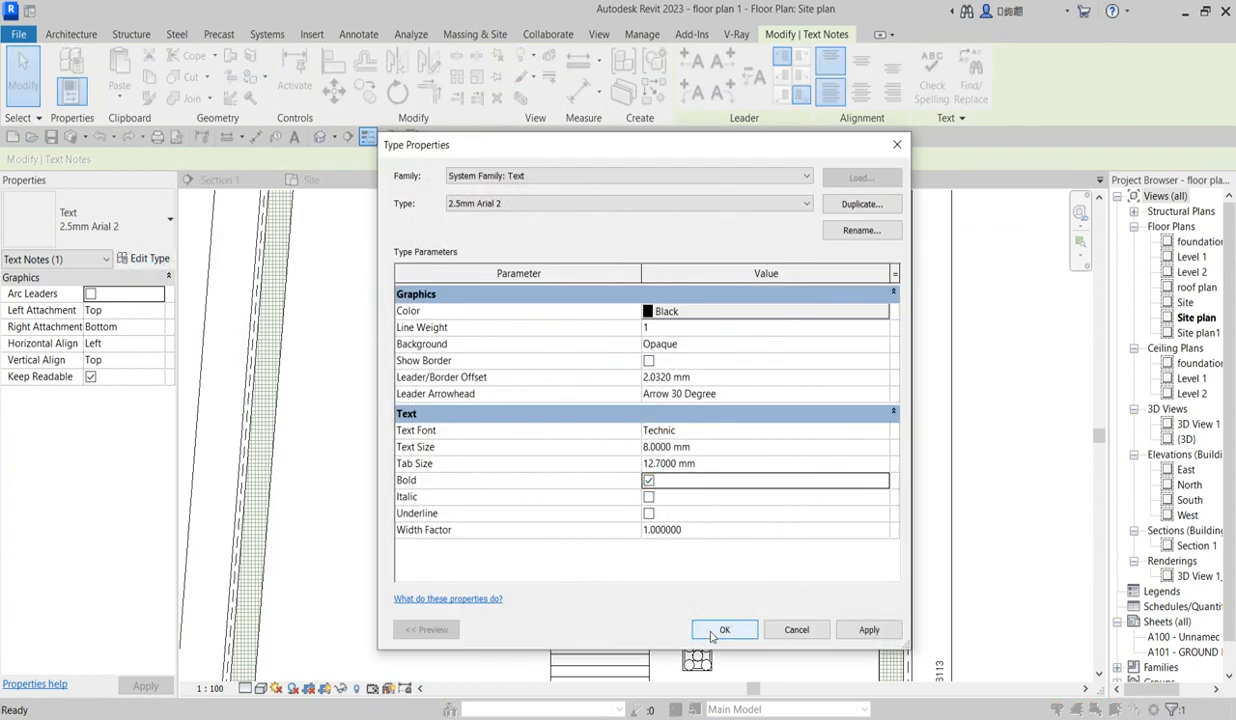
left_click(722, 630)
left_click(351, 378)
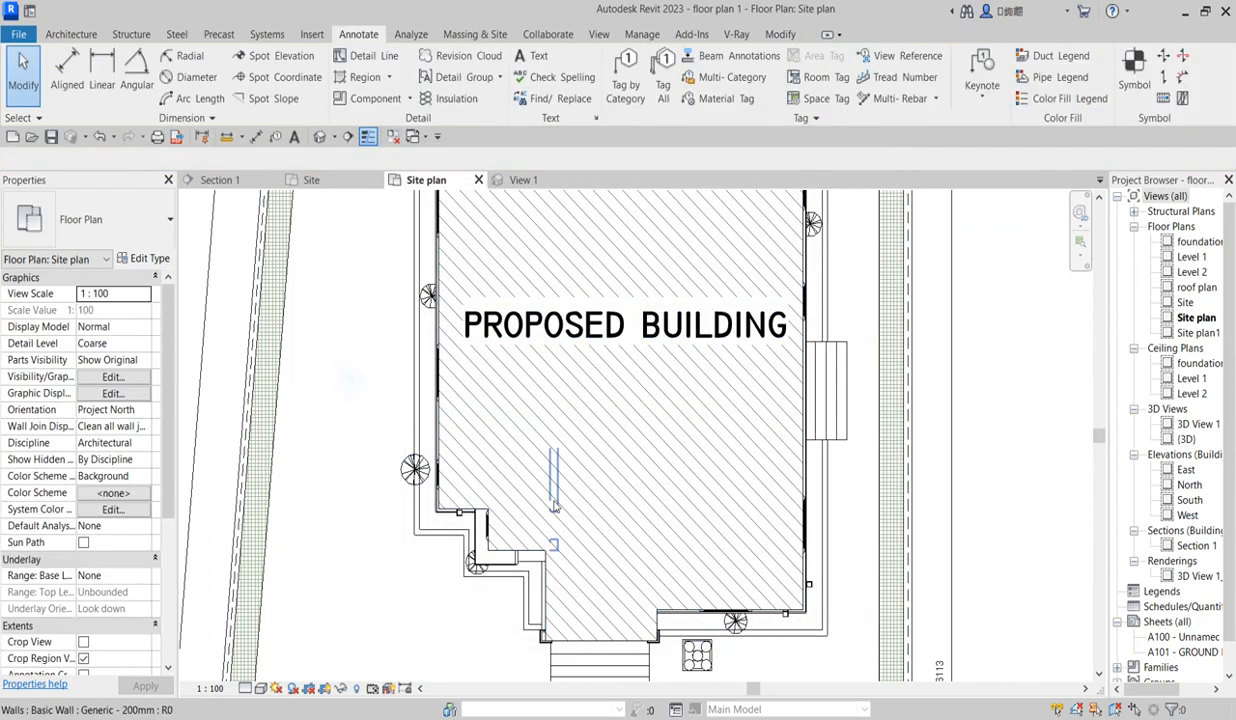
scroll(553, 505, "down", 2)
scroll(690, 460, "up", 6)
scroll(690, 460, "up", 1)
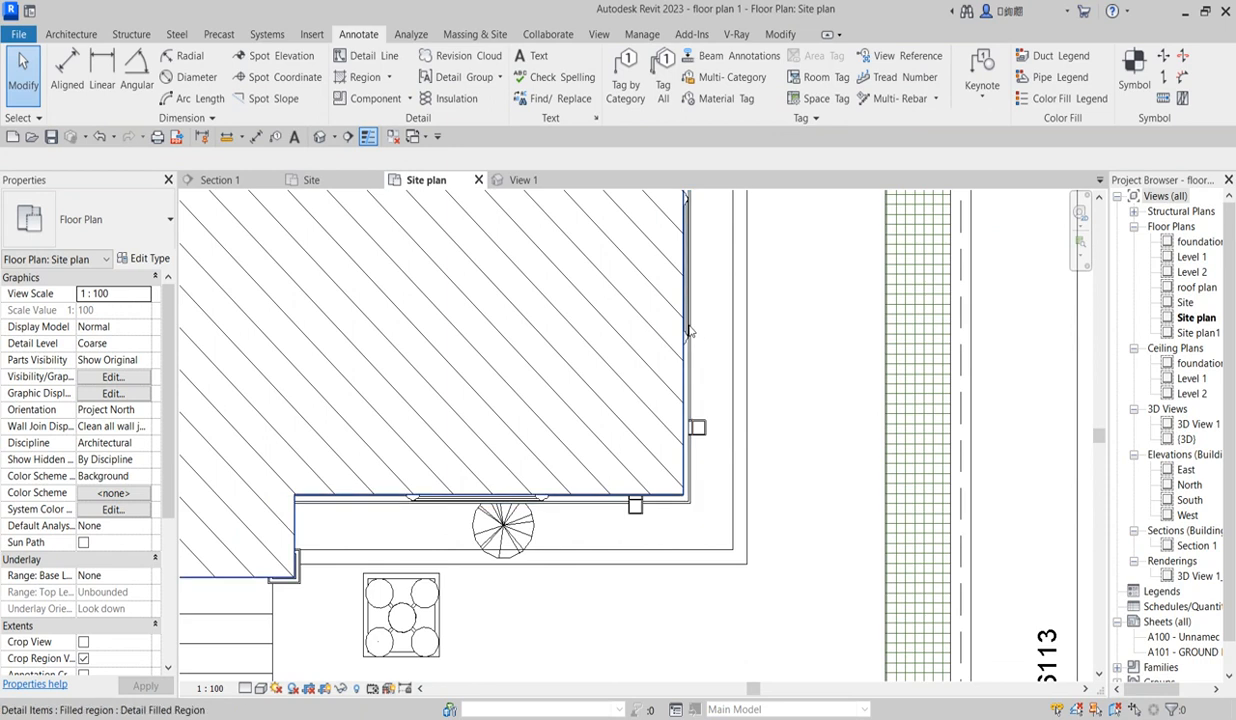
Hide the Windows category in the site plan view, using a window along the building's right-hand wall
scroll(689, 332, "up", 2)
scroll(686, 347, "up", 2)
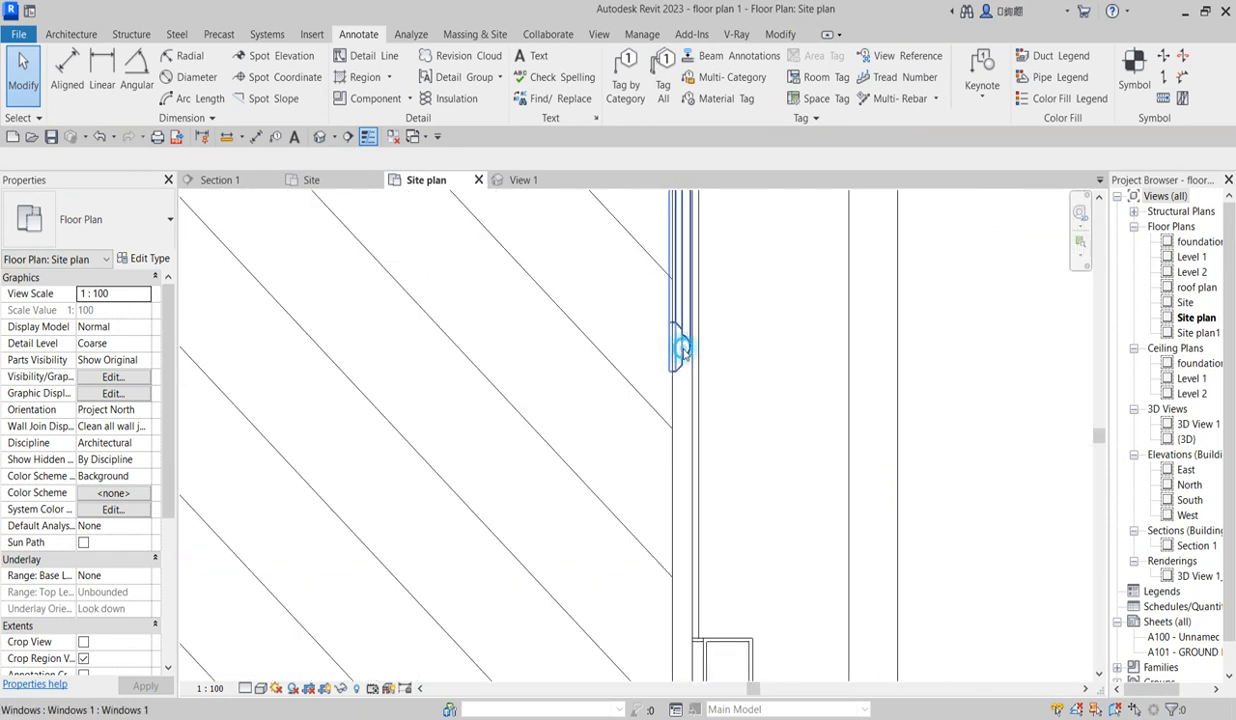
left_click(684, 352)
right_click(690, 356)
mouse_move(770, 437)
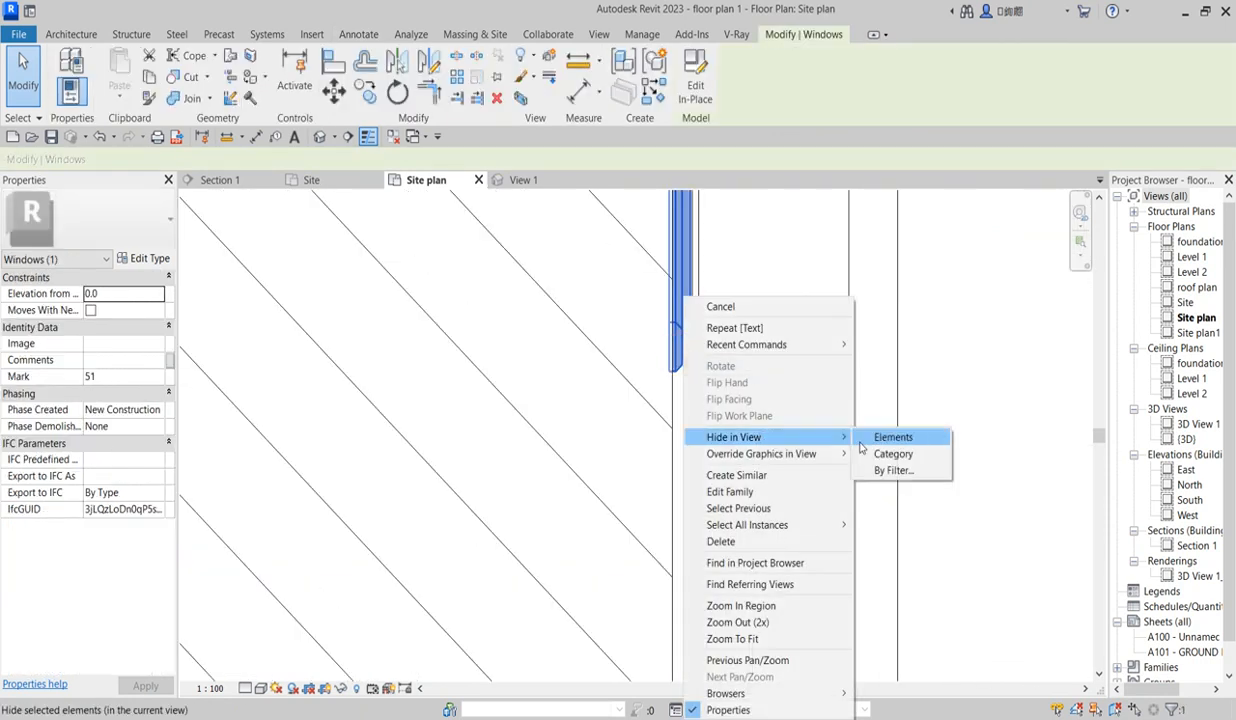
left_click(888, 455)
Hide the Generic Models category in the view, using the sectional sofa inside the hatched building
scroll(748, 386, "down", 5)
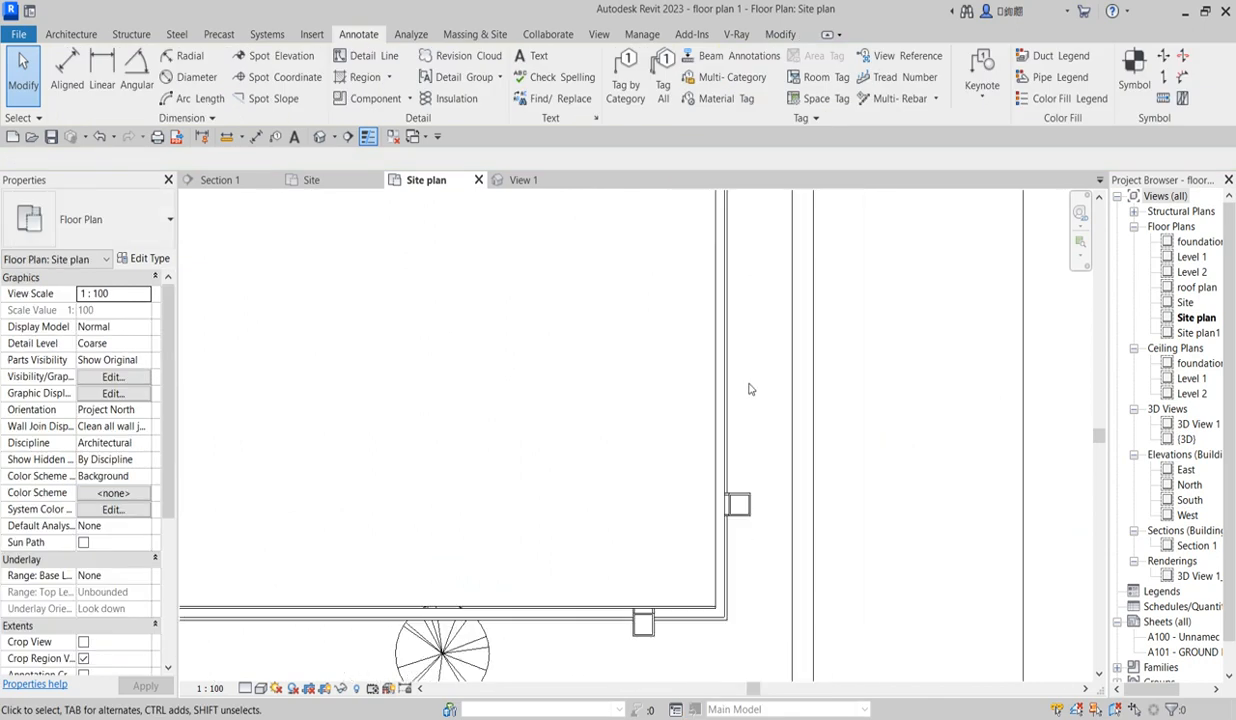
scroll(720, 500, "down", 3)
scroll(665, 478, "up", 3)
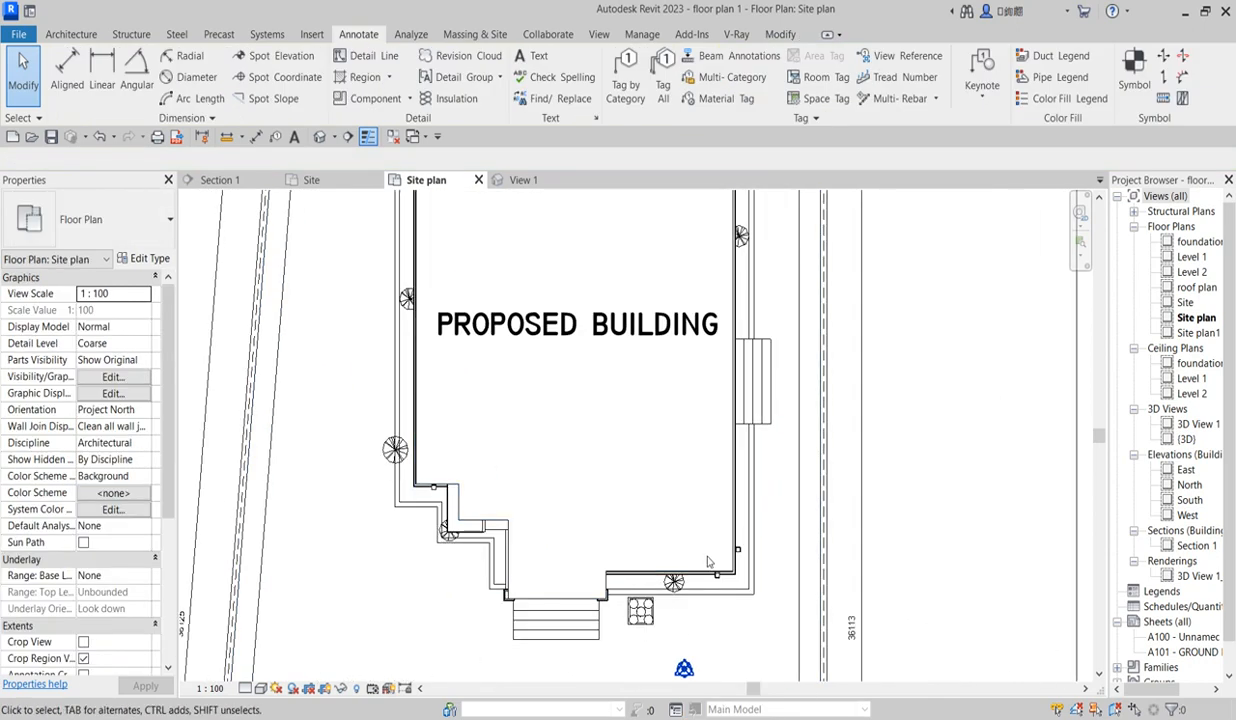
left_click(665, 478)
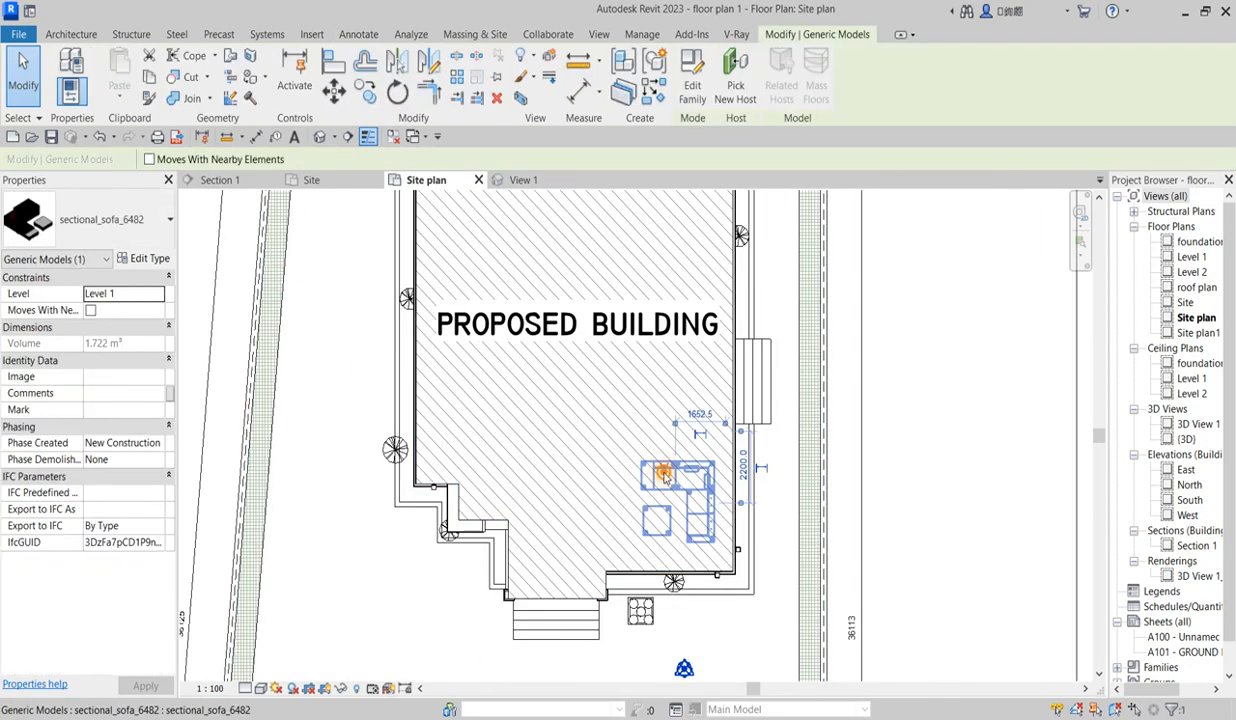
right_click(665, 478)
mouse_move(750, 278)
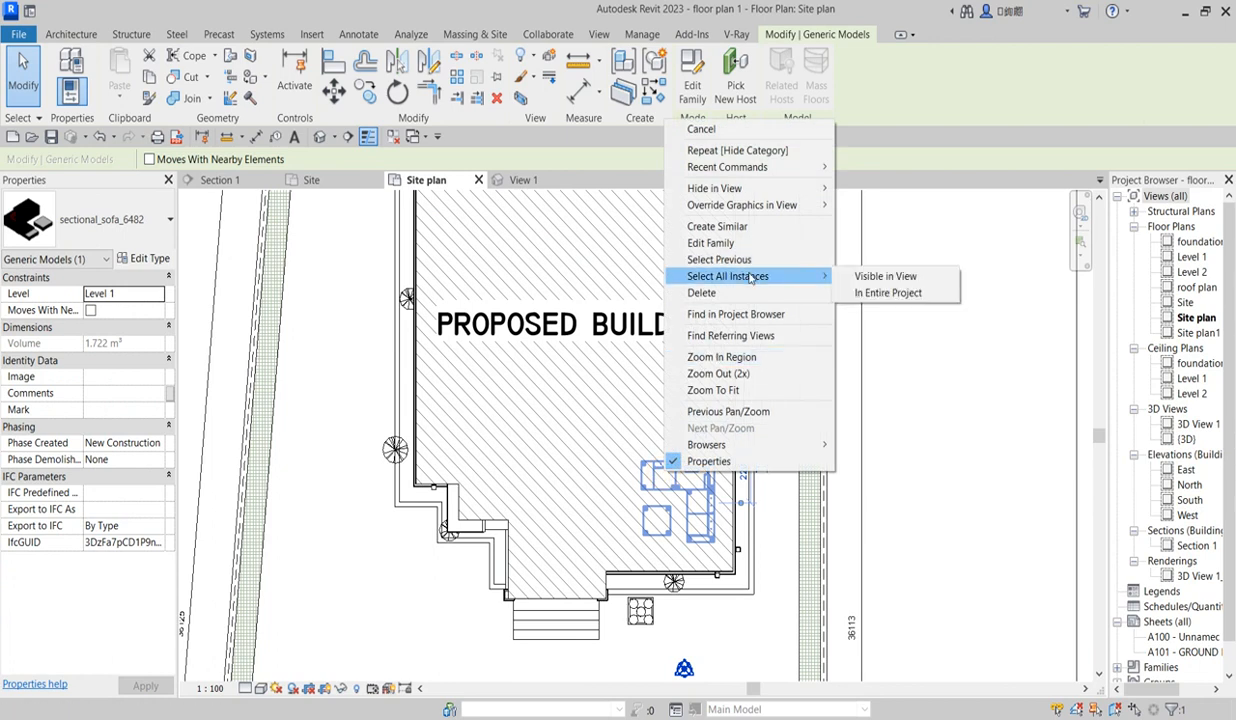
mouse_move(737, 188)
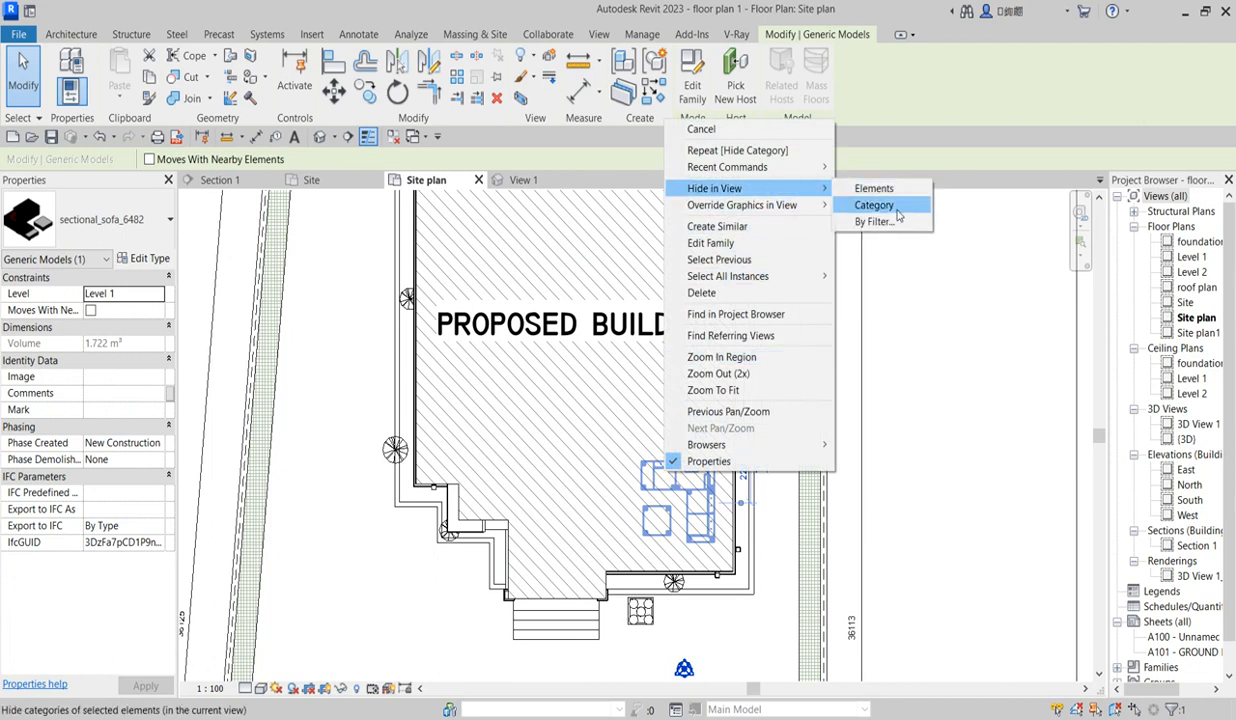
left_click(889, 207)
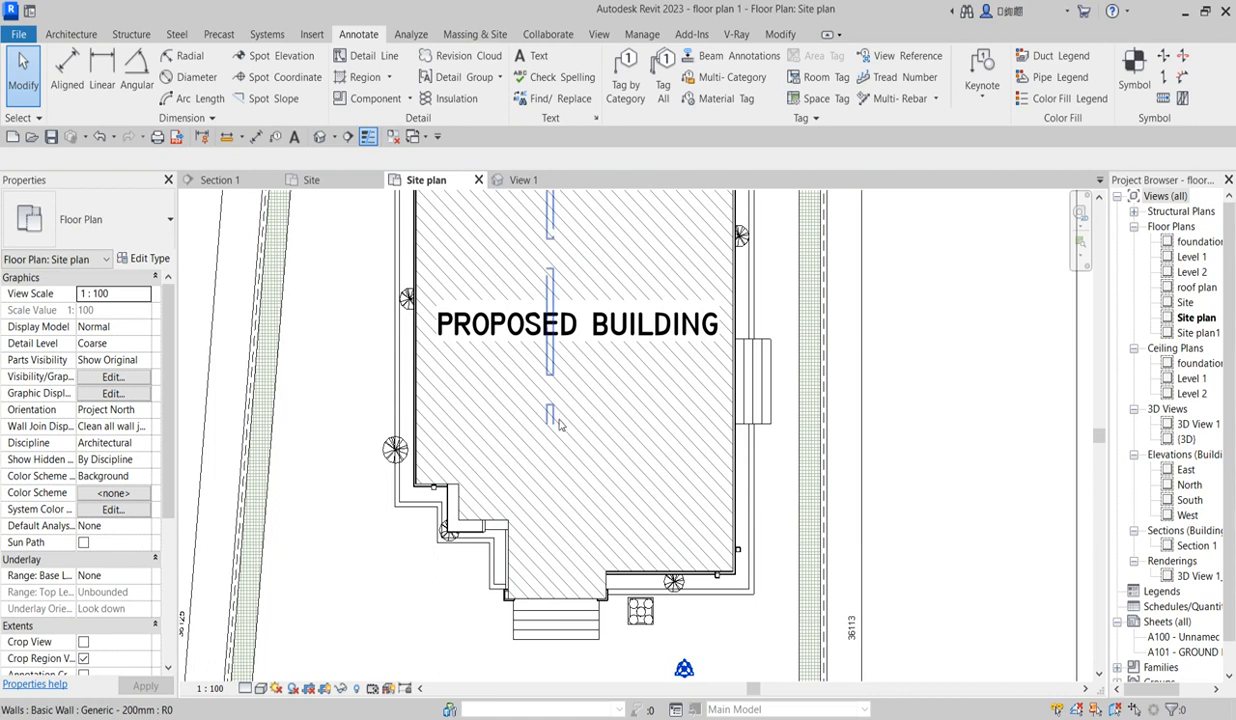
Draw a wide detail line from the building's stepped lower-left wall corner to the plot's lower-left boundary corner
scroll(590, 485, "down", 4)
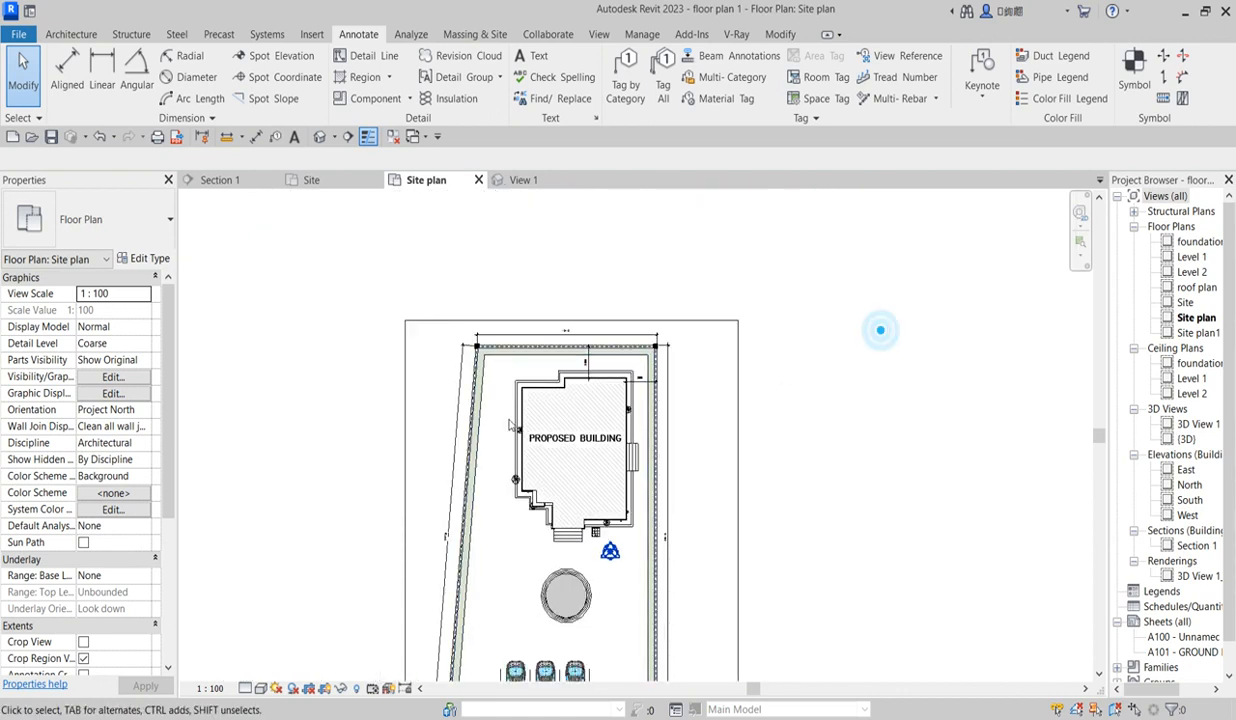
scroll(508, 424, "down", 5)
scroll(502, 611, "up", 7)
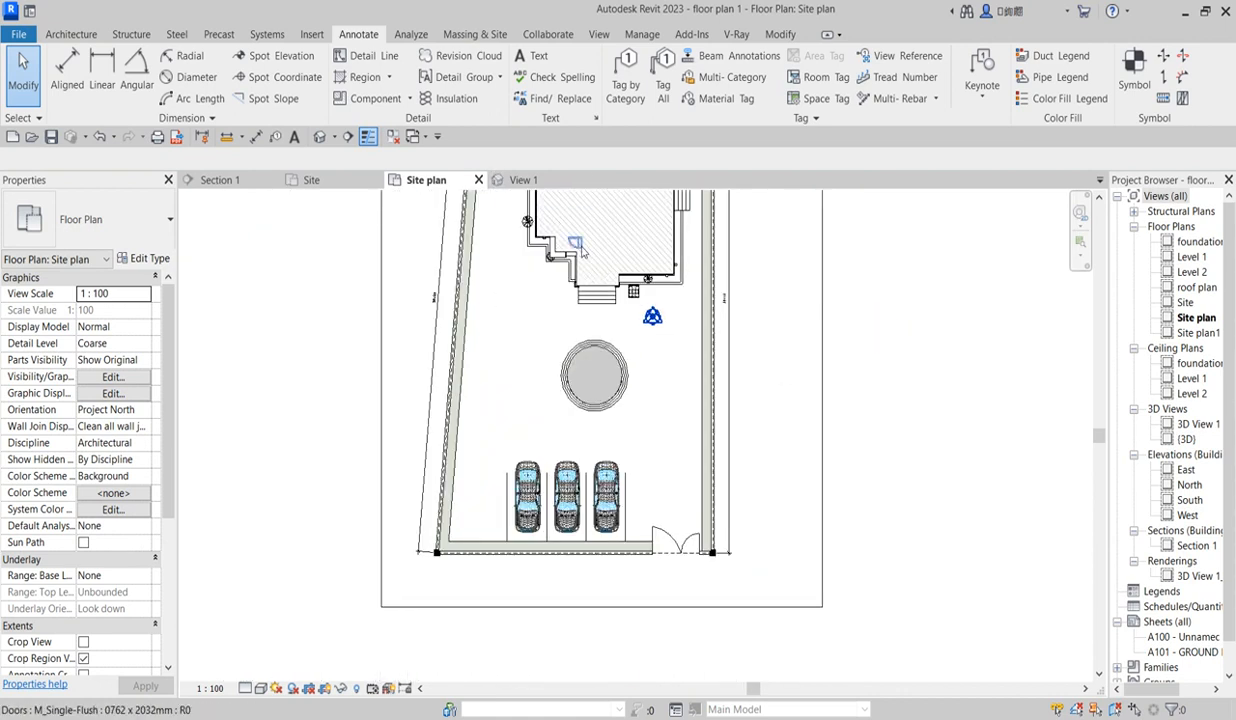
scroll(581, 250, "up", 3)
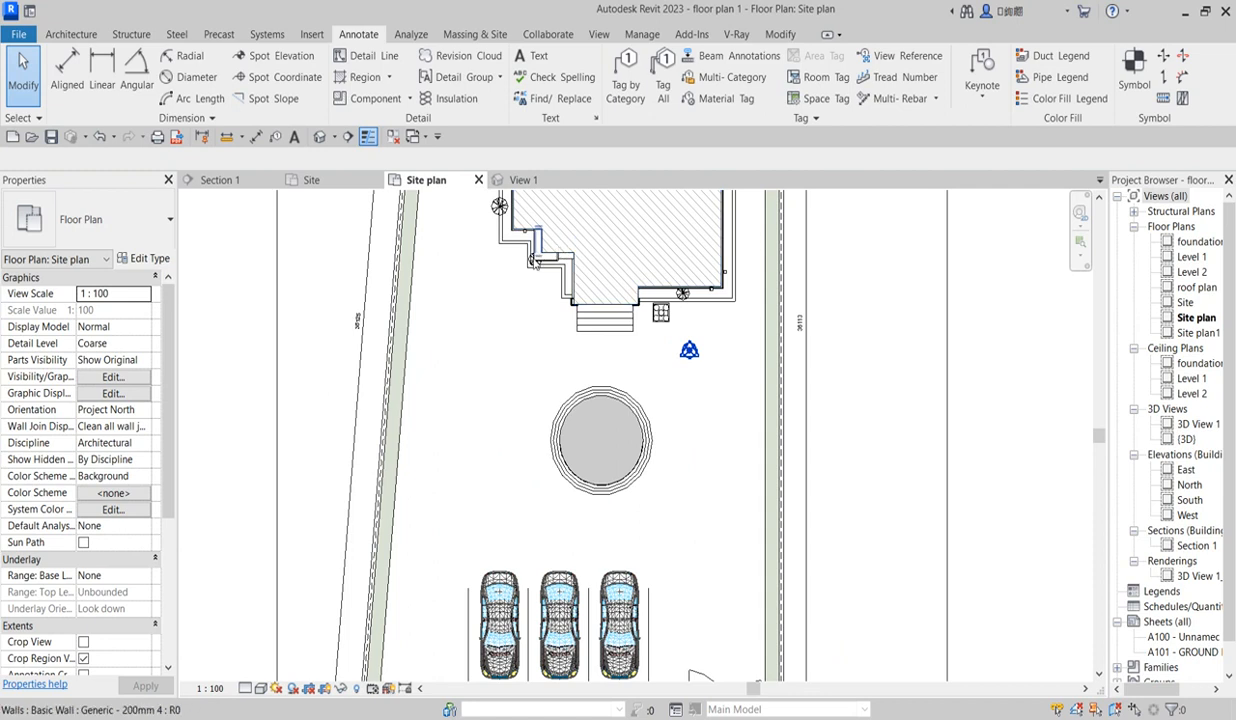
left_click(383, 57)
scroll(548, 215, "up", 4)
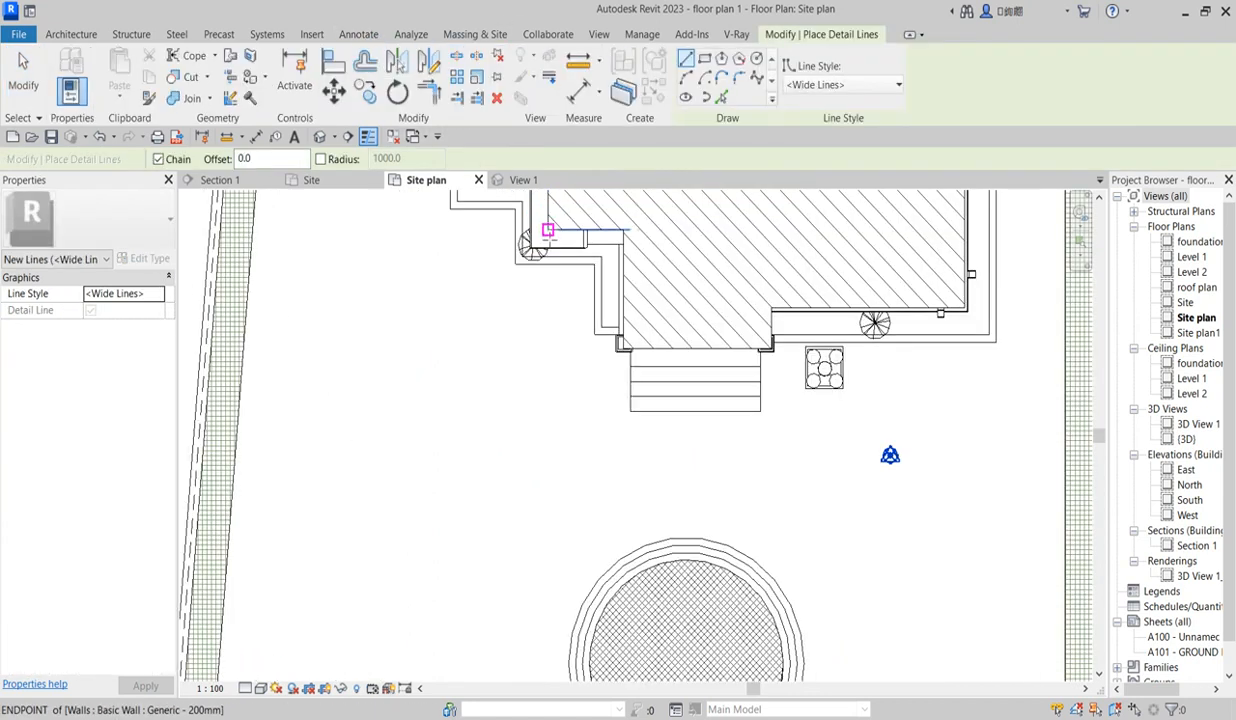
left_click(548, 230)
scroll(485, 395, "down", 5)
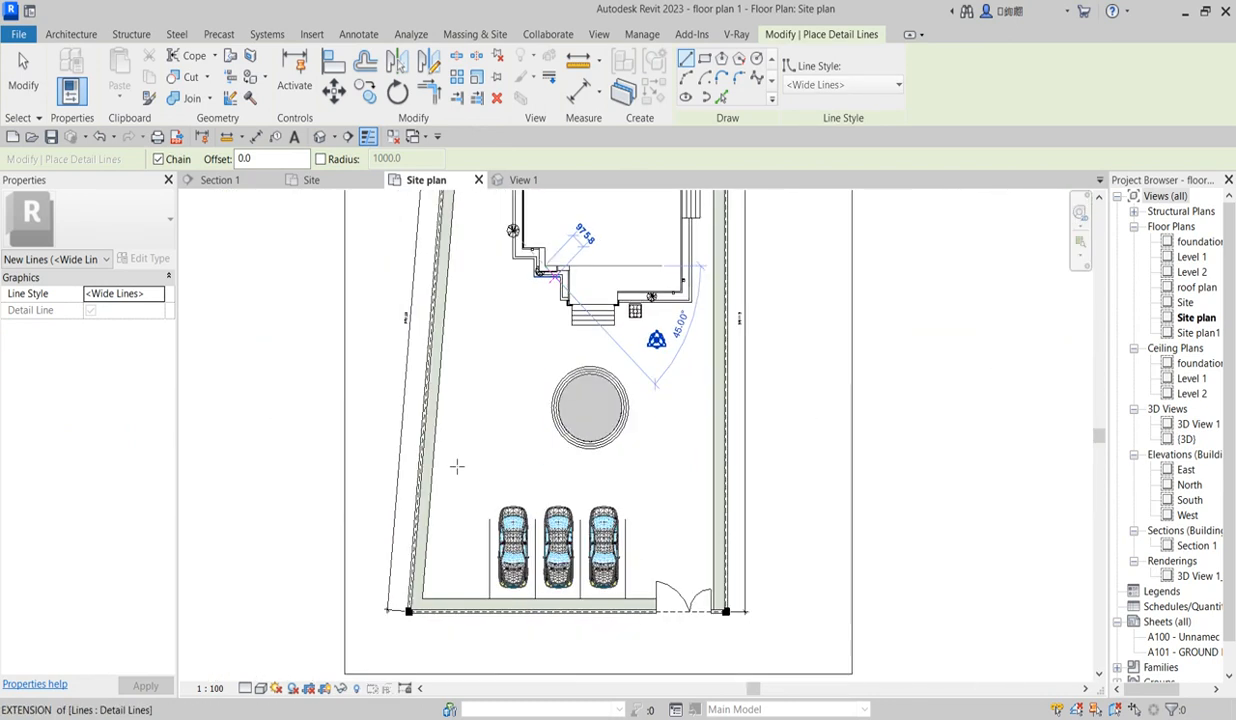
scroll(483, 438, "up", 5)
scroll(540, 310, "up", 5)
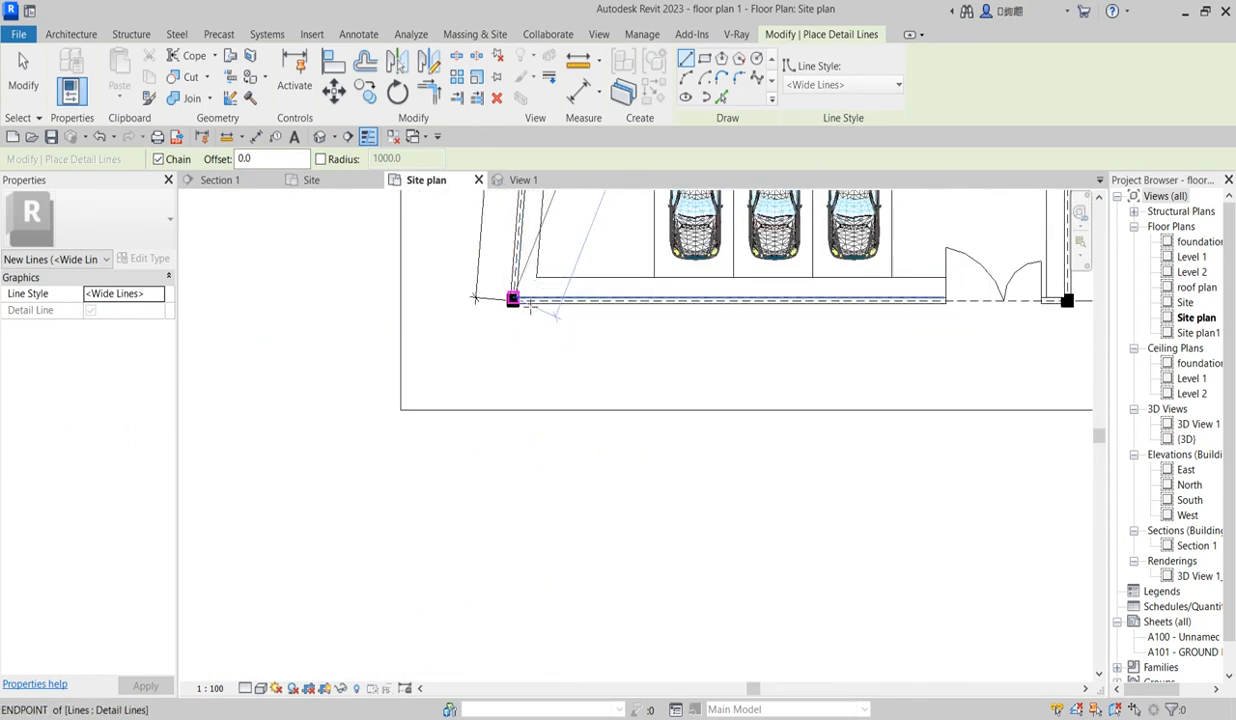
left_click(508, 301)
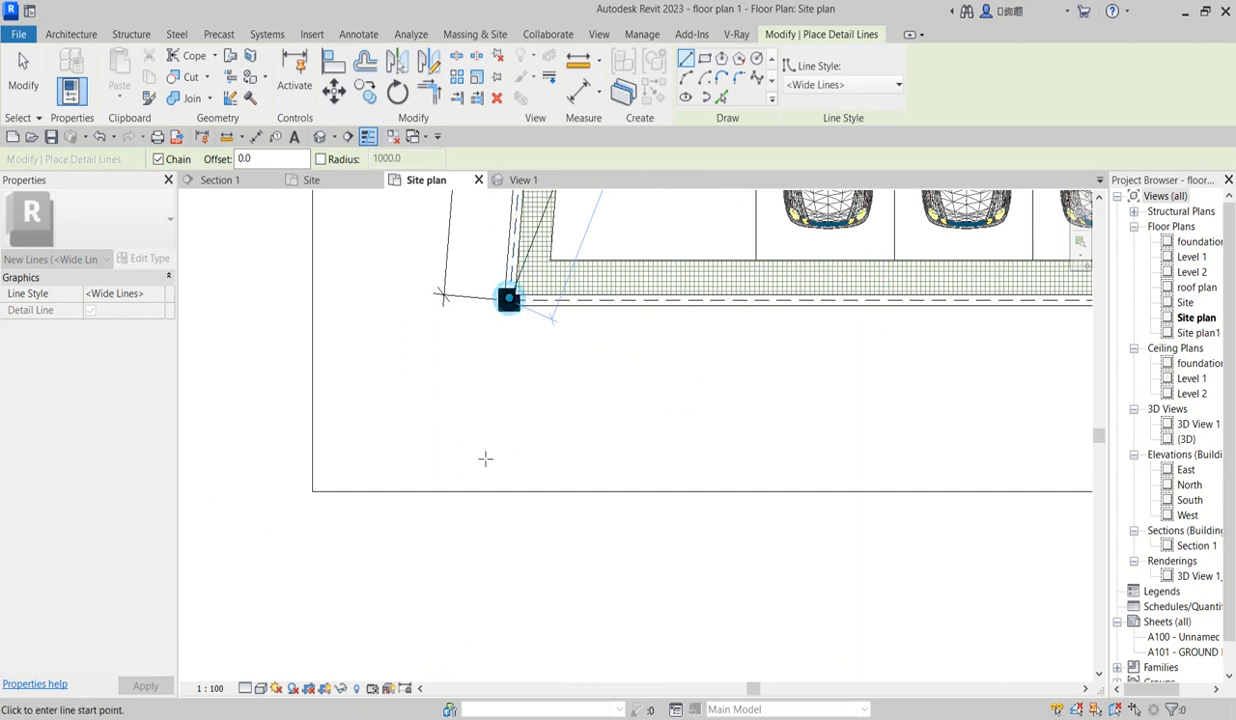
scroll(494, 436, "down", 4)
scroll(547, 342, "up", 3)
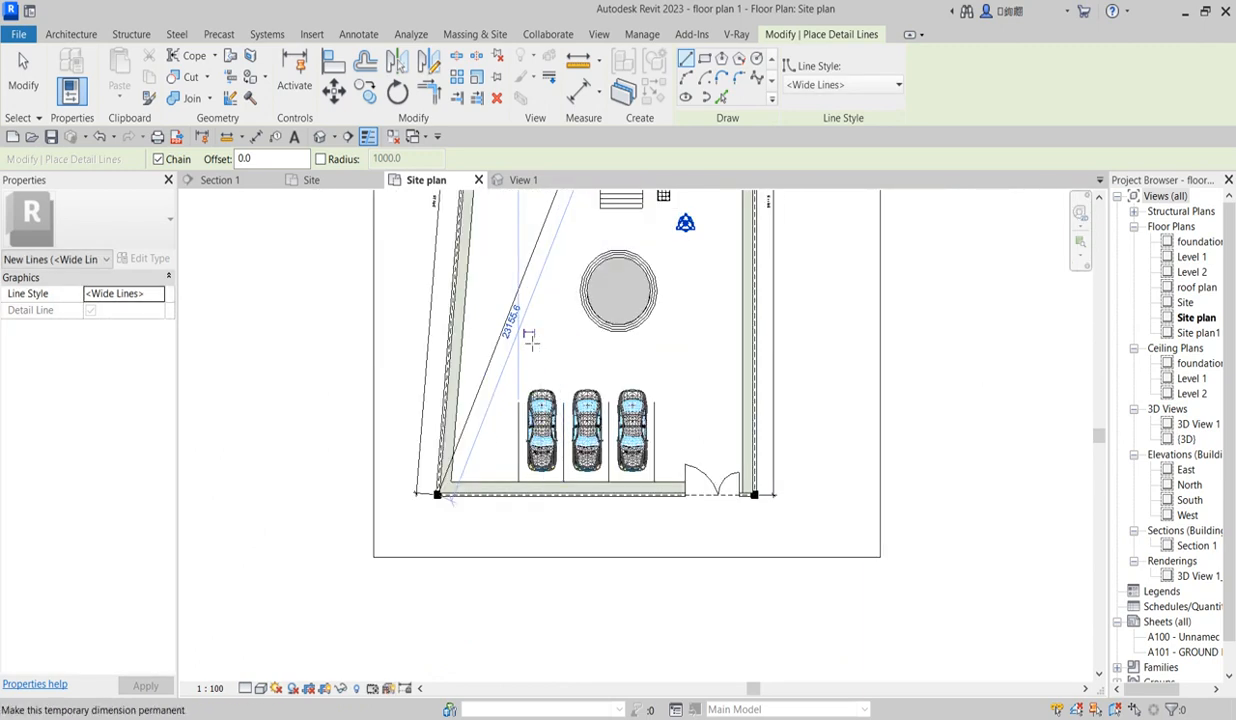
key("Escape")
key("Escape")
Make the diagonal detail line's temporary dimension permanent and move it close alongside the line
left_click(508, 312)
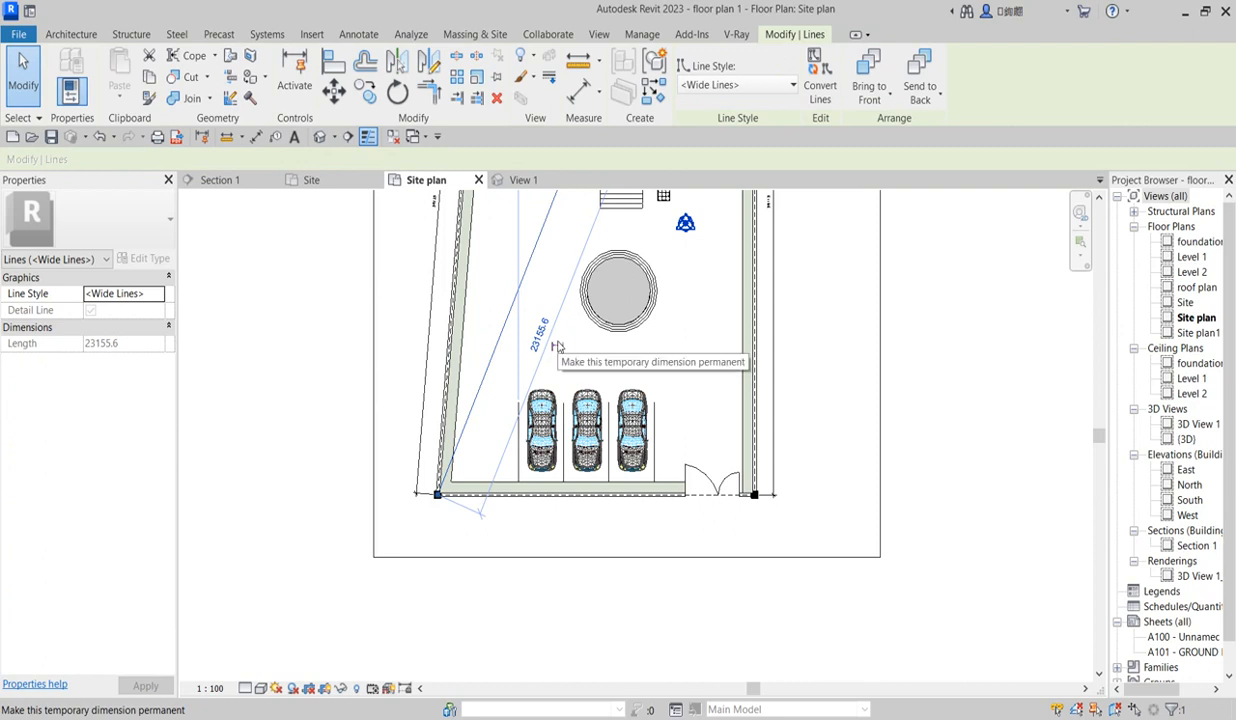
left_click(558, 346)
left_click(578, 352)
left_click(548, 240)
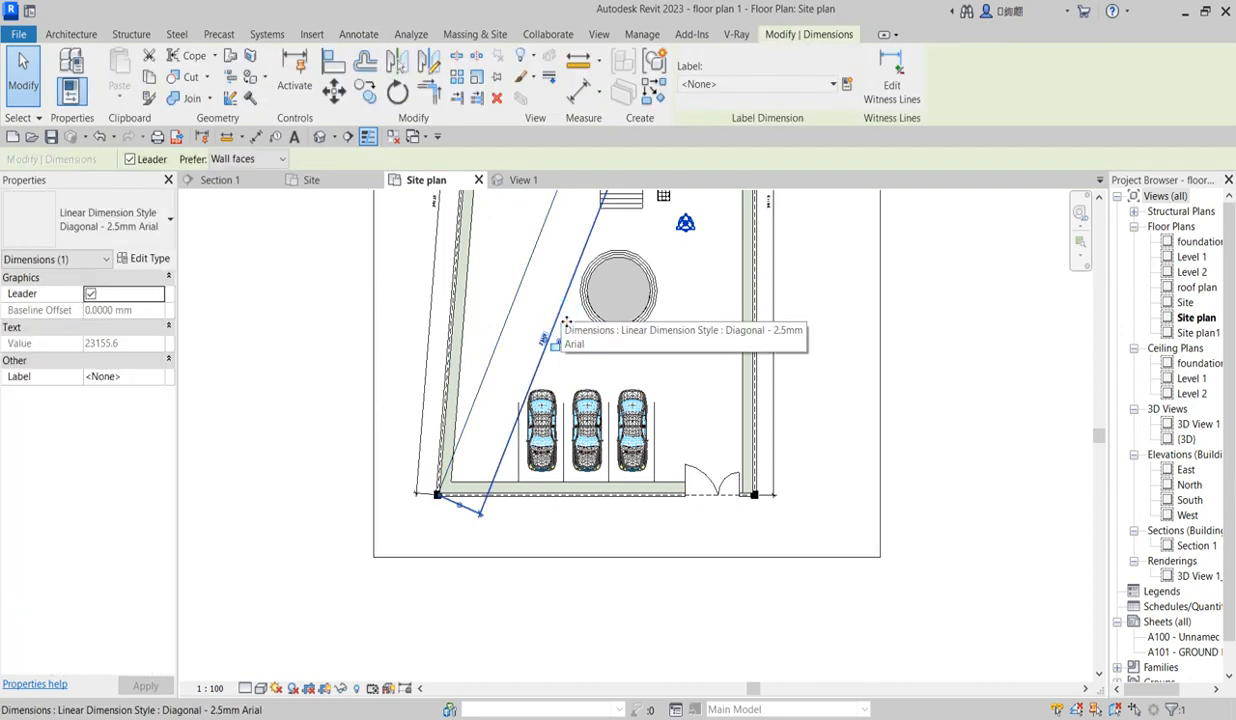
left_click_drag(517, 306, 505, 322)
scroll(490, 335, "up", 5)
key("Escape")
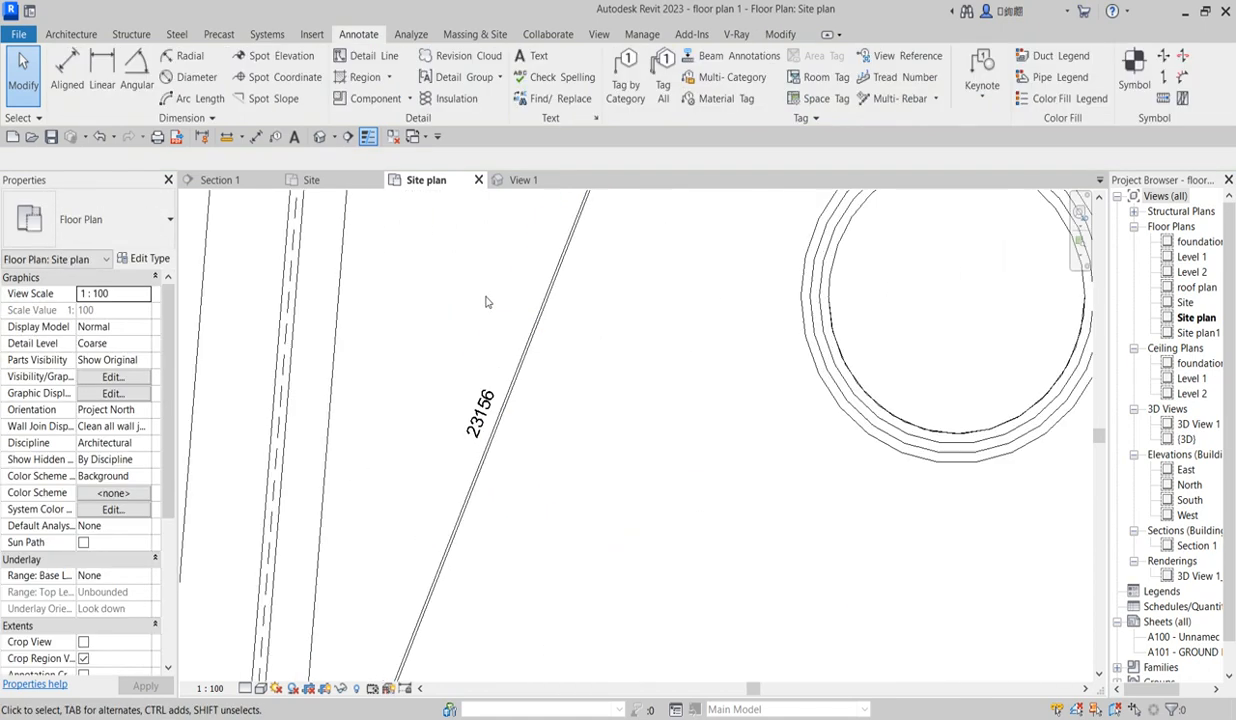
Nudge the diagonal dimension so its dimension line lies on top of the detail line
left_click(503, 390)
scroll(612, 422, "up", 2)
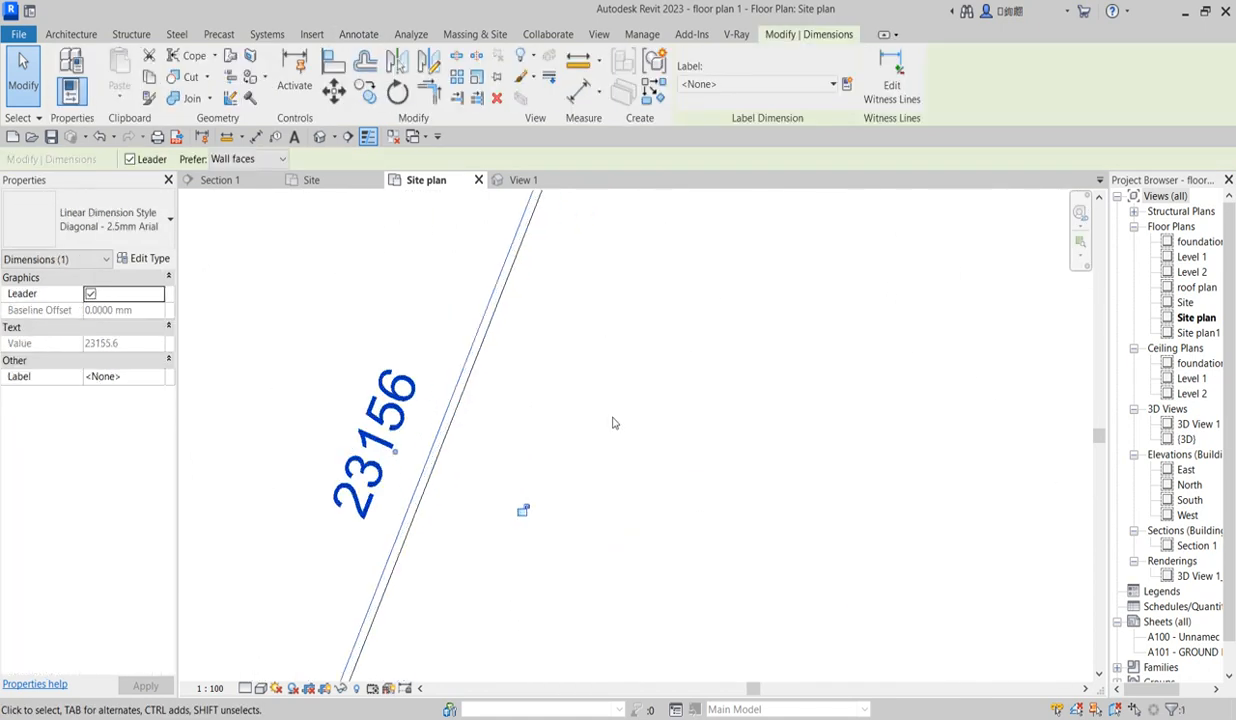
scroll(612, 420, "up", 1)
scroll(428, 419, "up", 2)
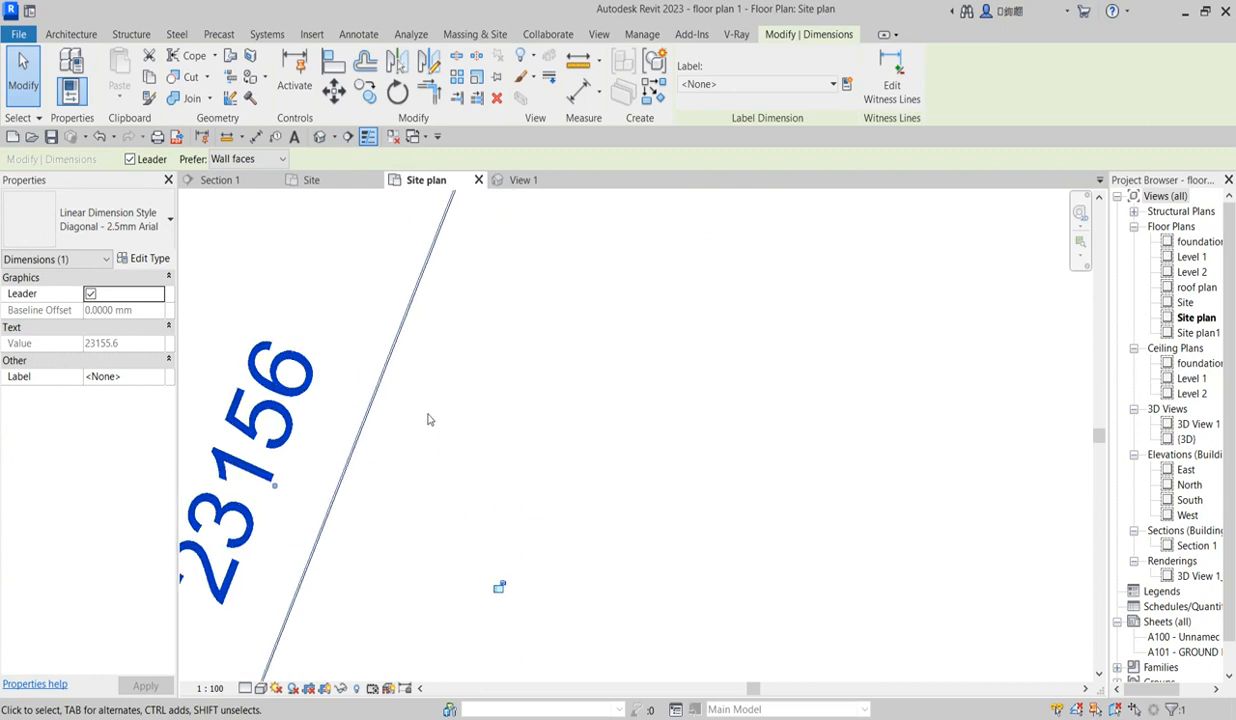
scroll(540, 424, "down", 6)
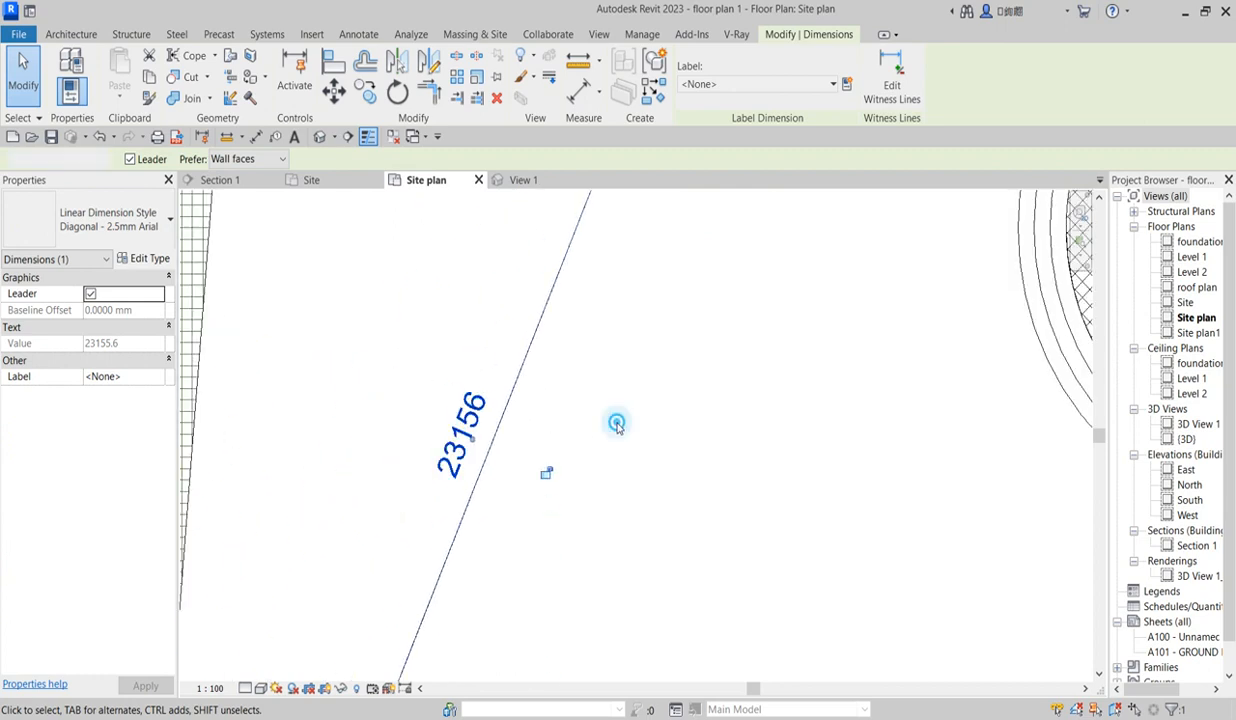
key("Escape")
Duplicate the diagonal dimension's type as Diagonal - 2.5mm Arial 2 and set its text size to 5 mm
scroll(562, 454, "down", 2)
scroll(500, 436, "up", 5)
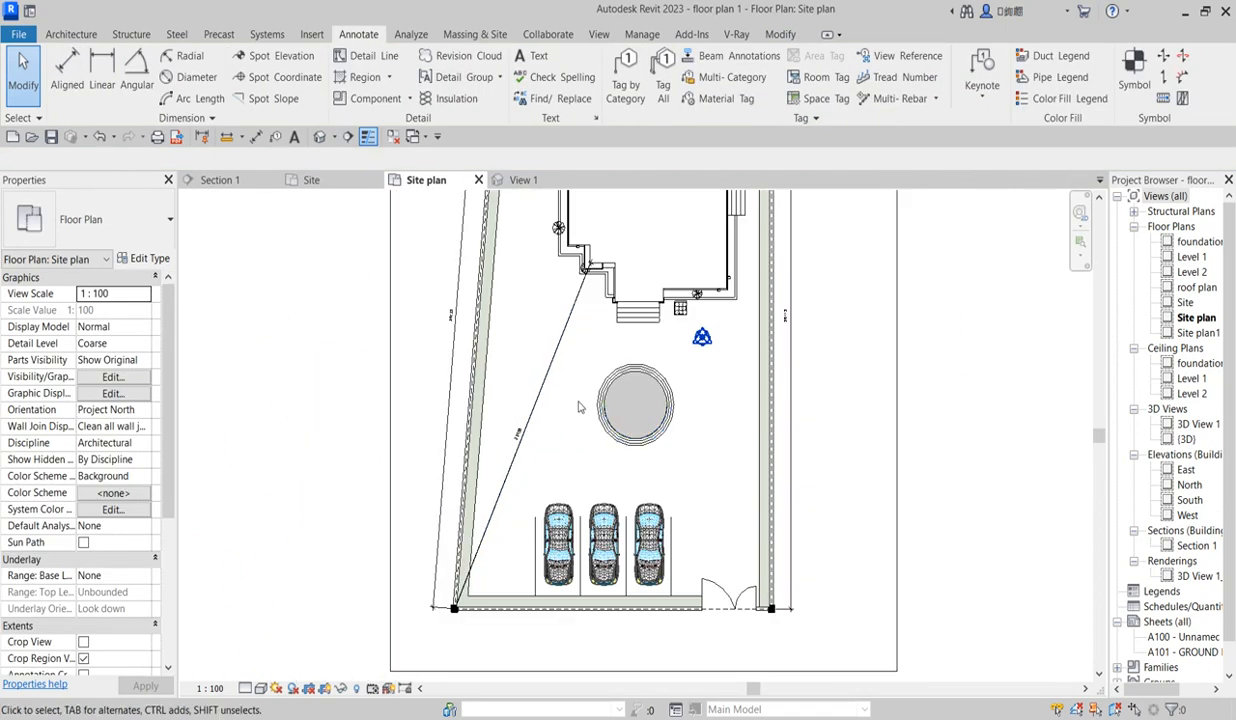
left_click(495, 430)
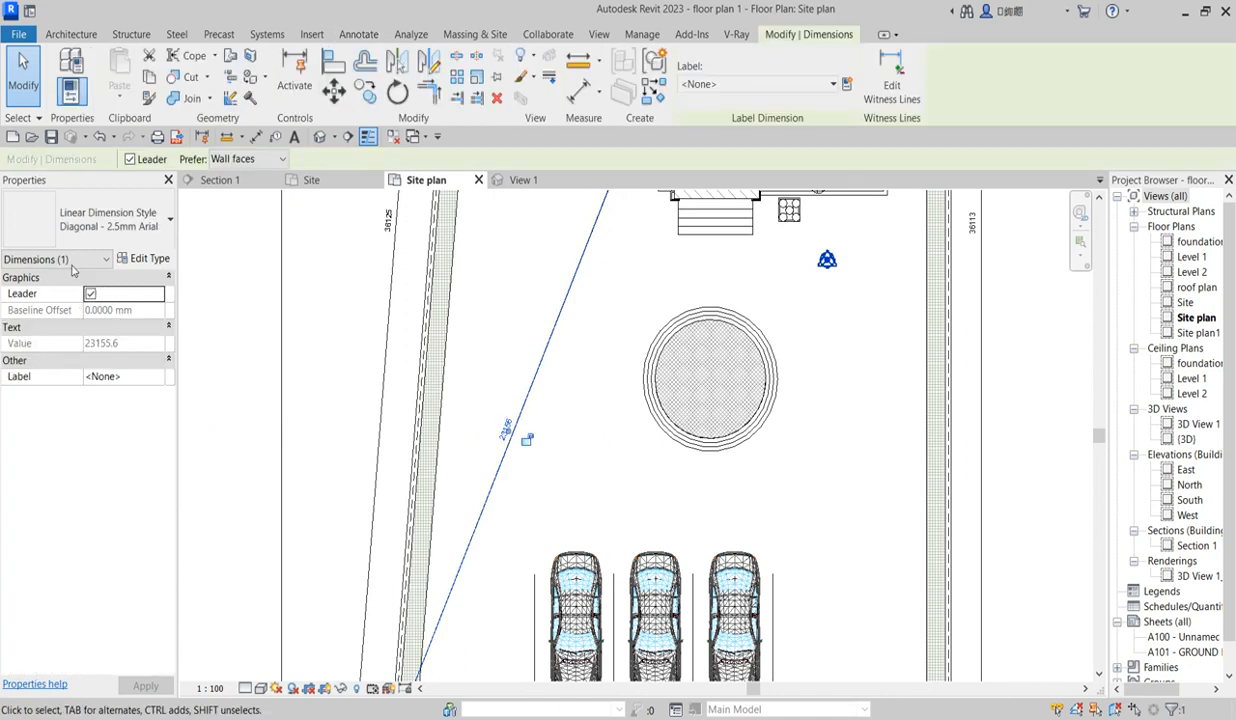
left_click(148, 259)
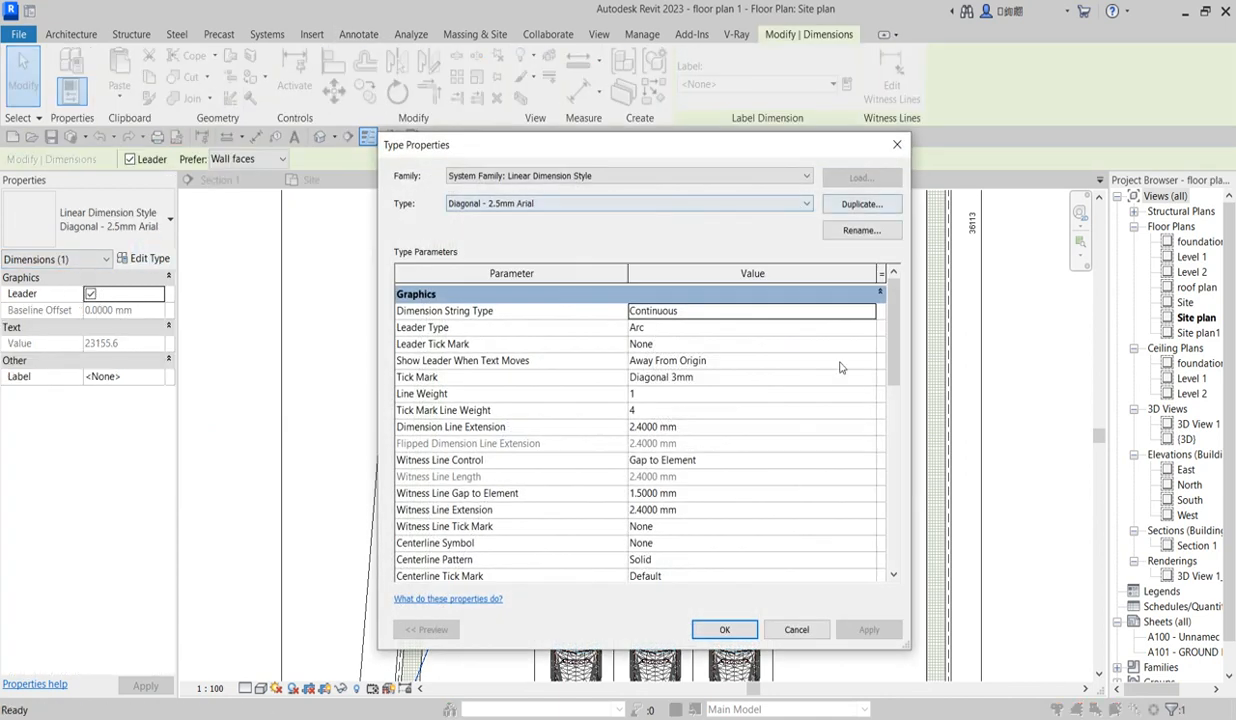
left_click(866, 206)
left_click(646, 432)
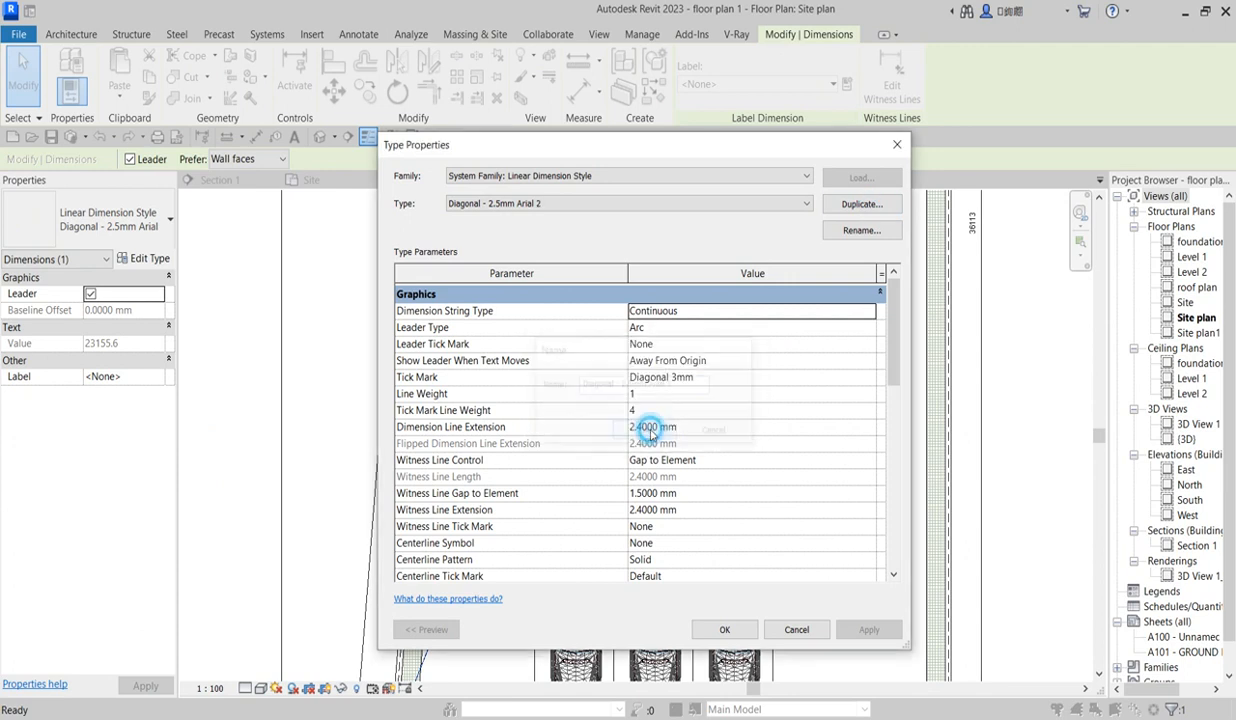
scroll(679, 469, "down", 10)
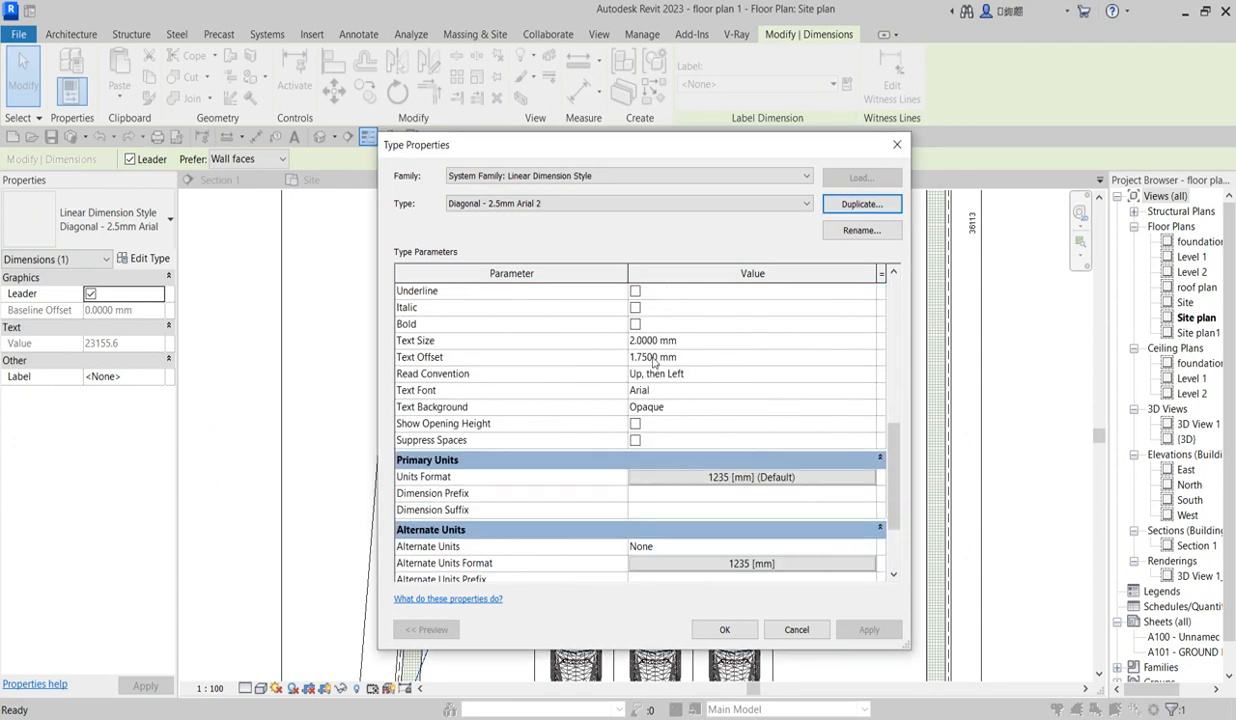
left_click(632, 341)
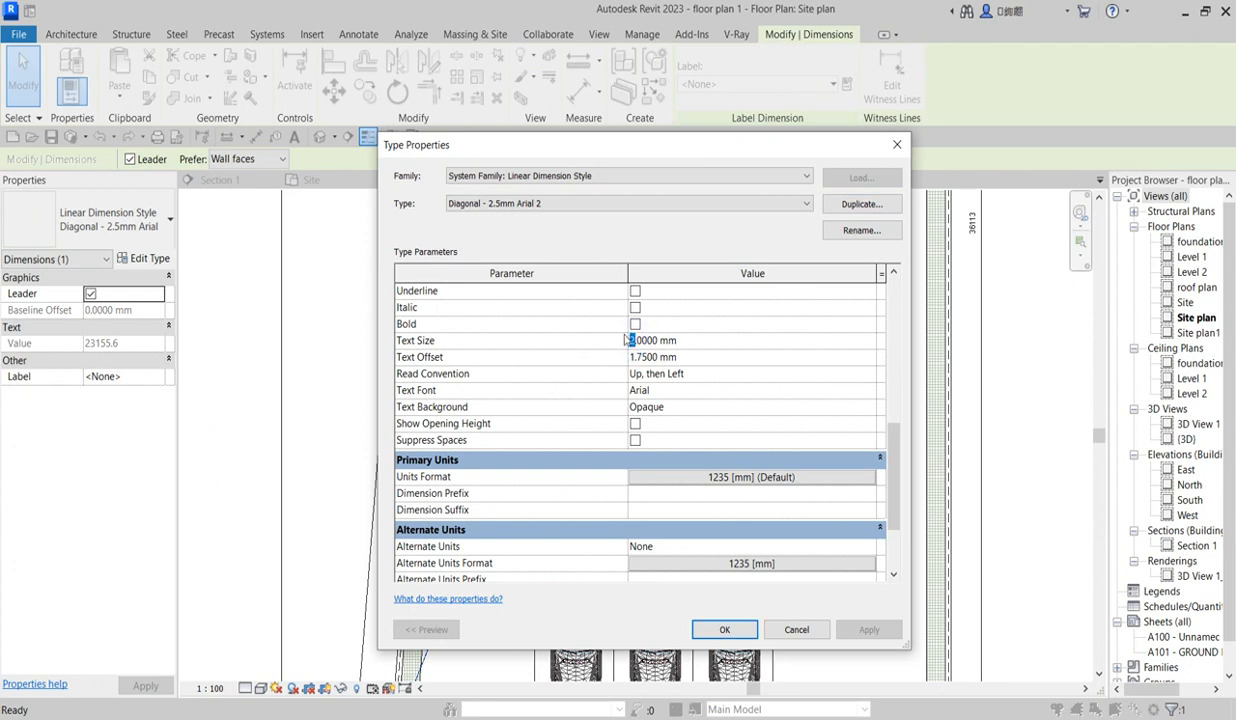
type("5")
left_click(727, 630)
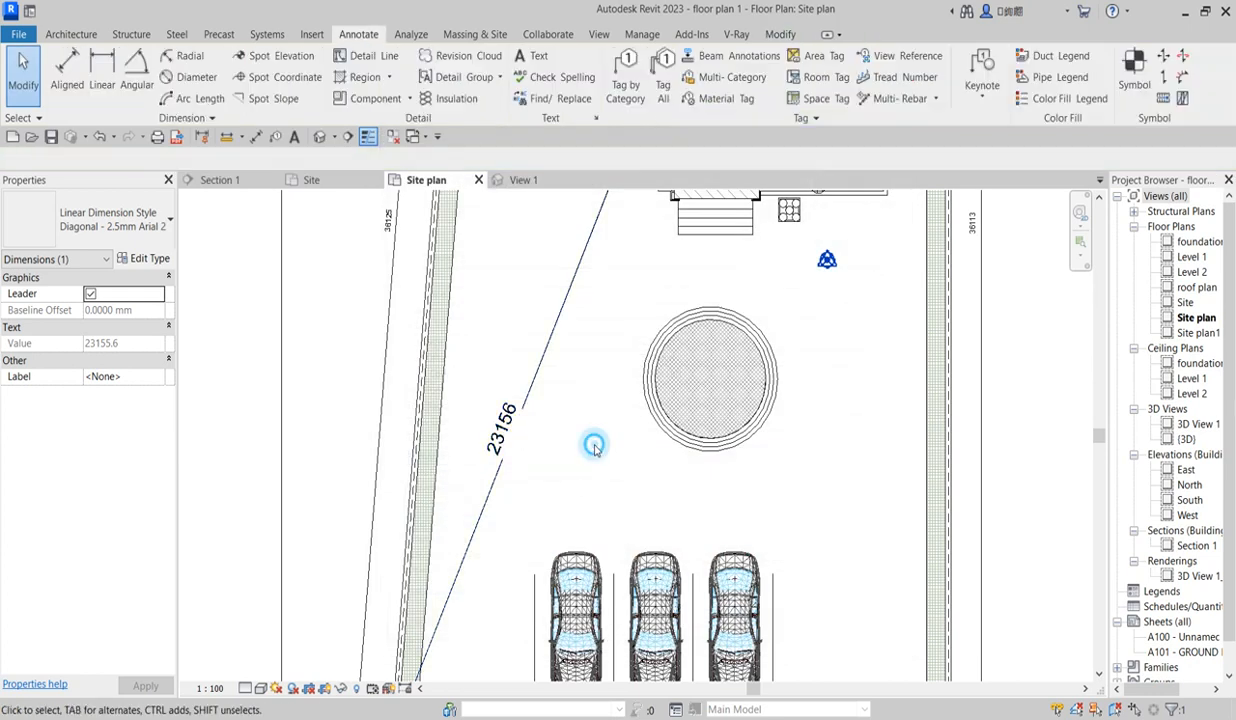
left_click(594, 446)
Change the left, right and top boundary dimensions to the Diagonal - 2.5mm Arial 2 type
scroll(594, 446, "down", 3)
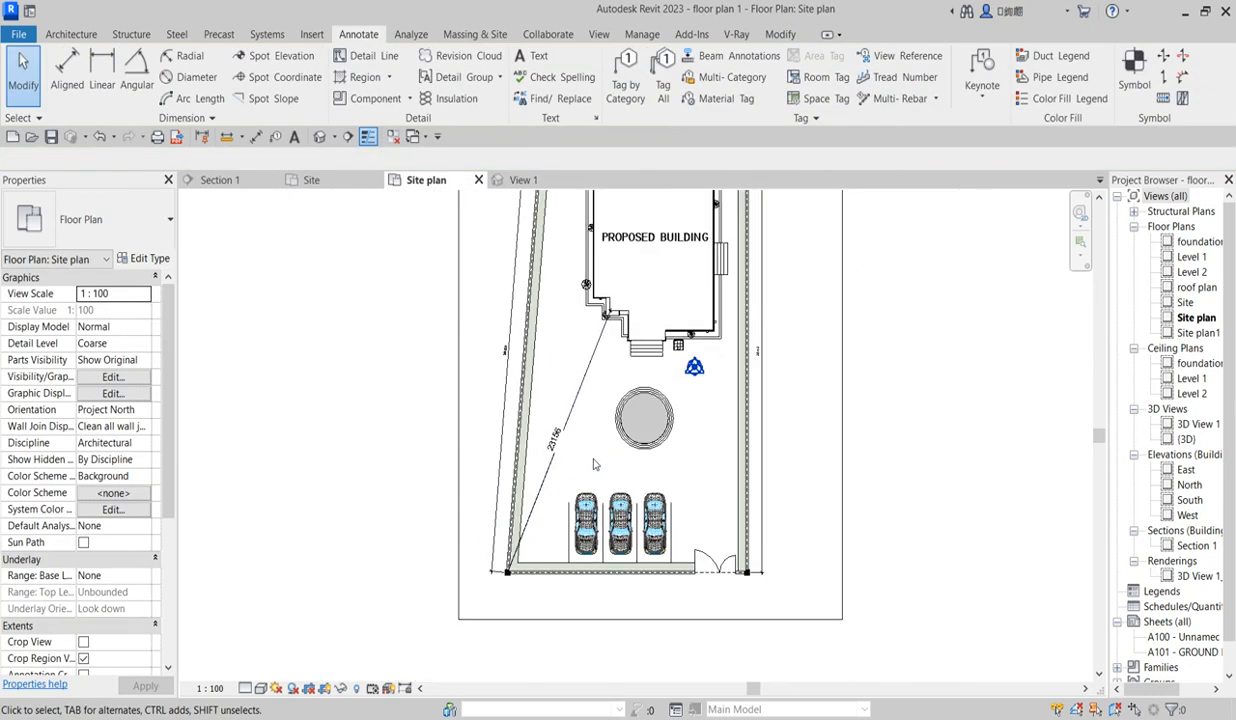
left_click(503, 393)
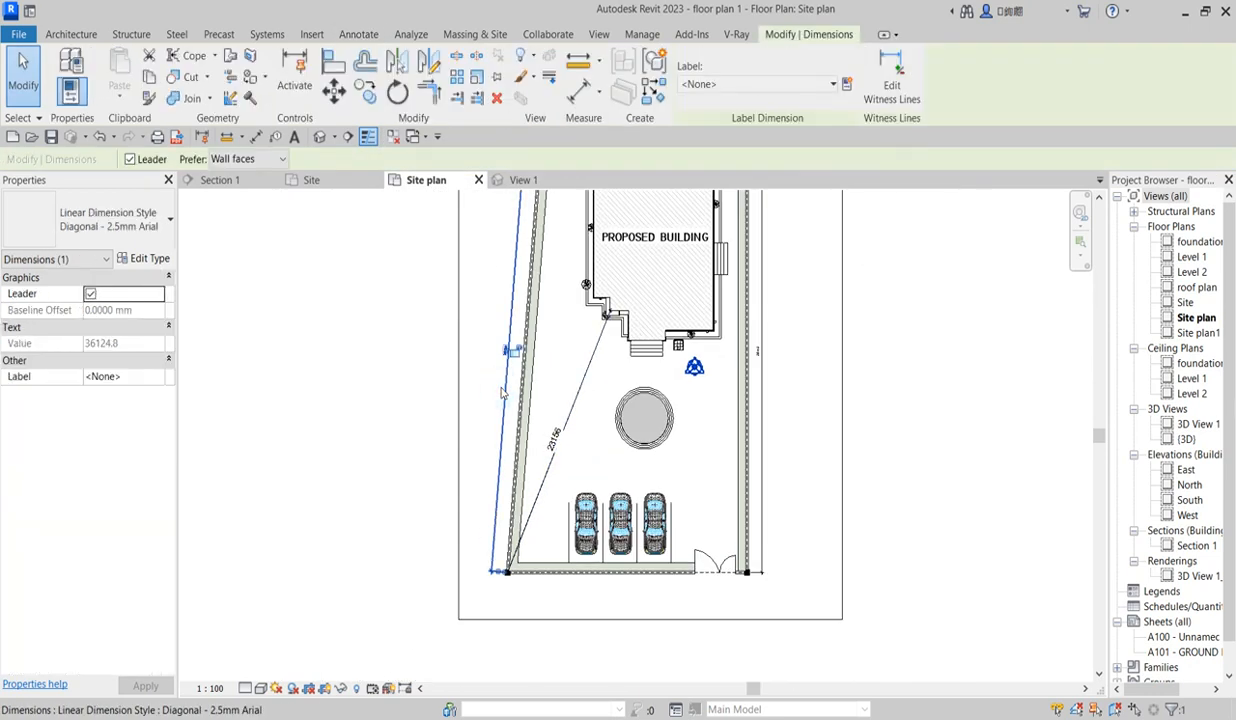
left_click(760, 357, "ctrl")
scroll(694, 620, "down", 4)
scroll(720, 345, "up", 3)
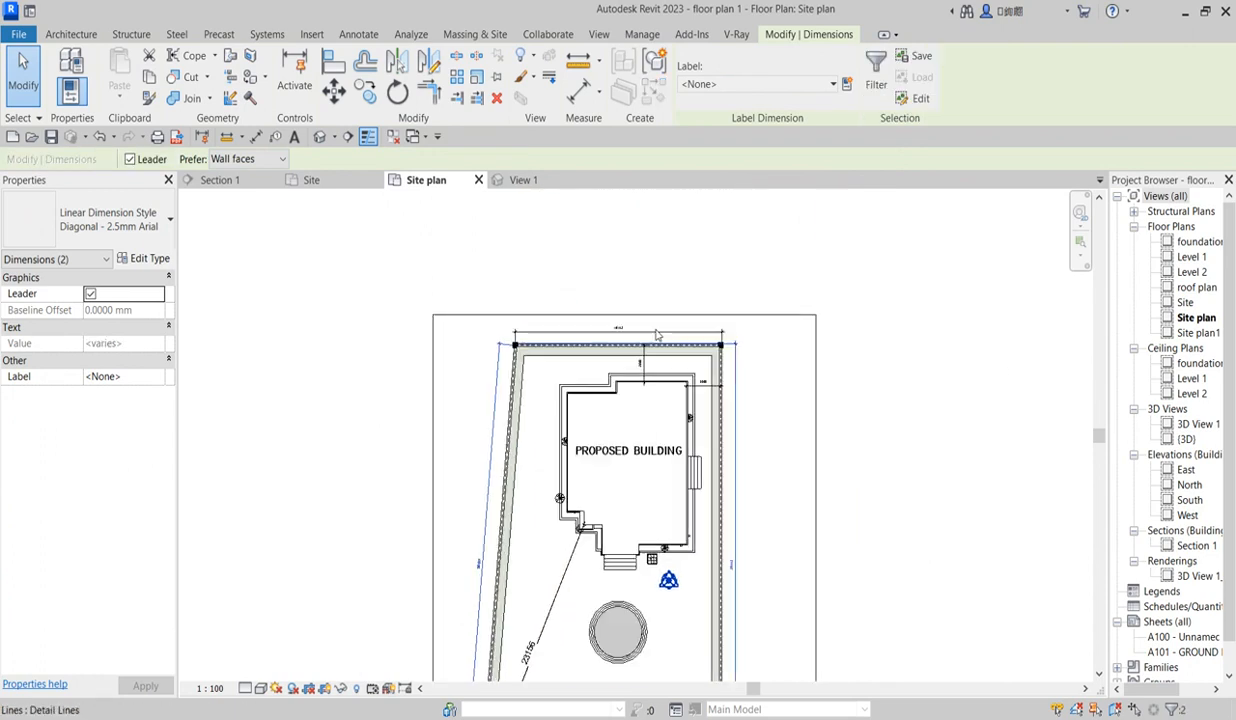
scroll(663, 335, "up", 3)
left_click(545, 331, "ctrl")
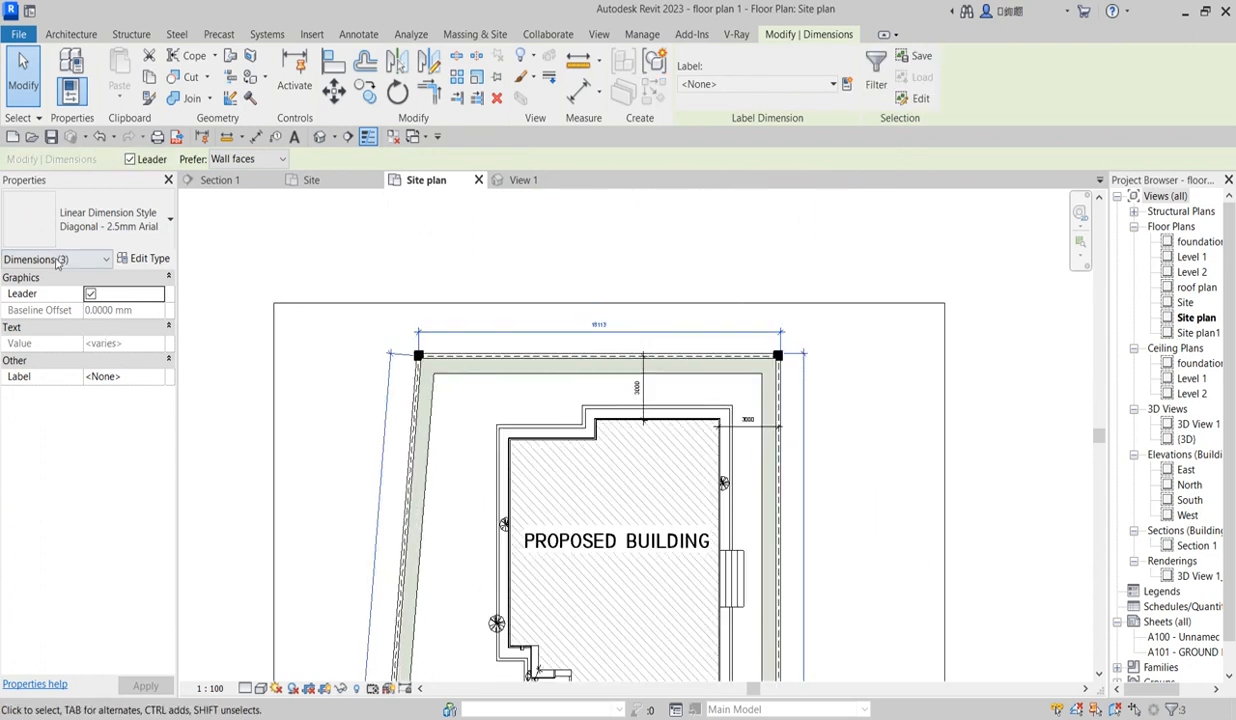
left_click(156, 216)
left_click(213, 524)
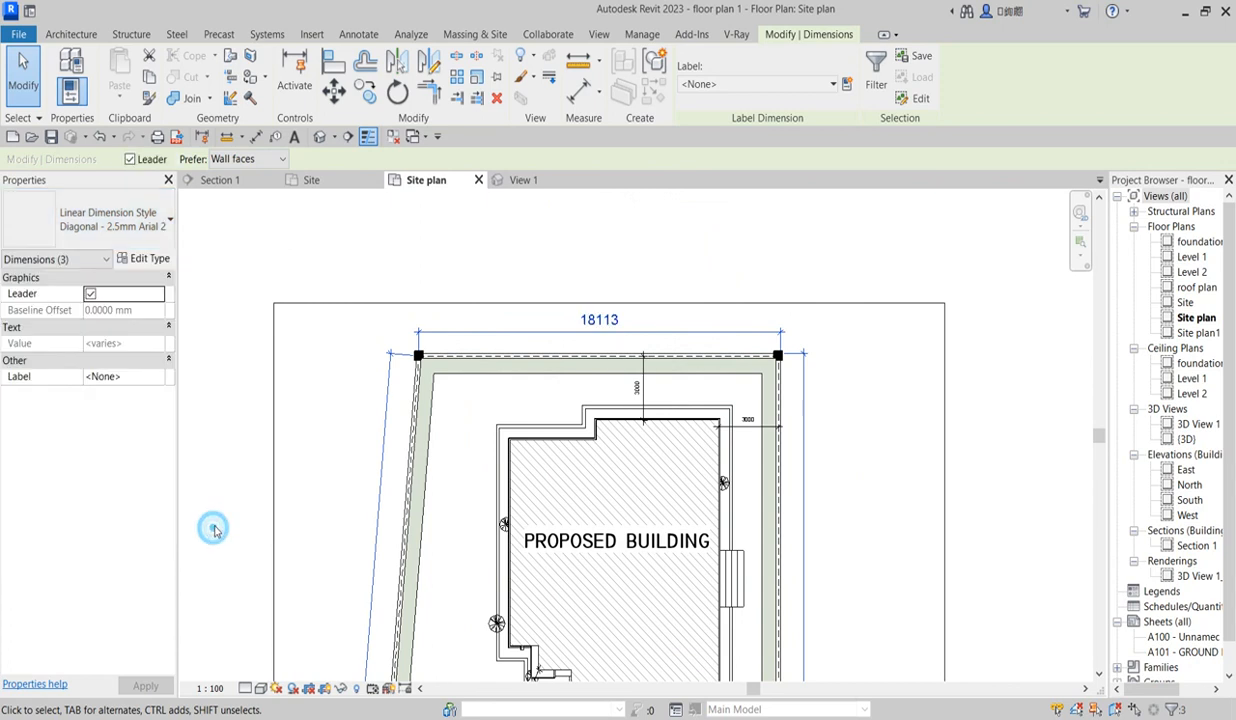
left_click(745, 258)
scroll(740, 245, "down", 5)
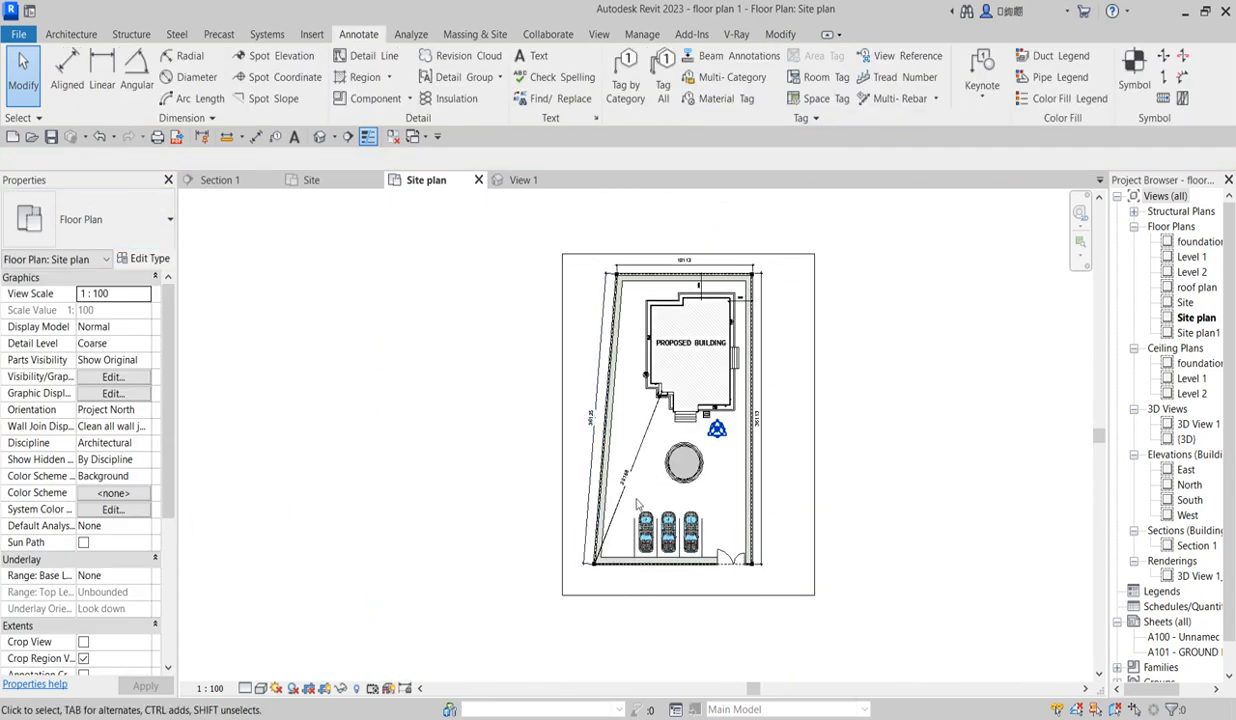
Set the text size of the boundary dimensions' type, Diagonal - 2.5mm Arial 2, to 8 mm
scroll(620, 520, "up", 3)
scroll(563, 395, "up", 2)
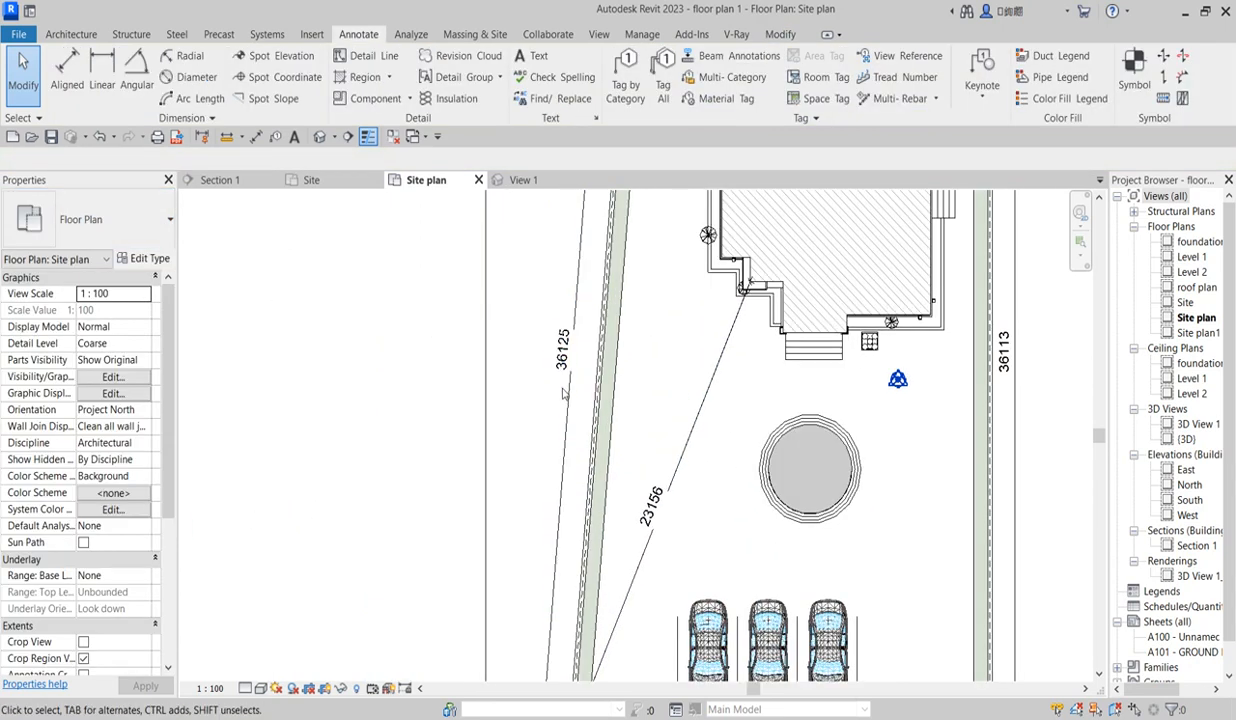
left_click(565, 395)
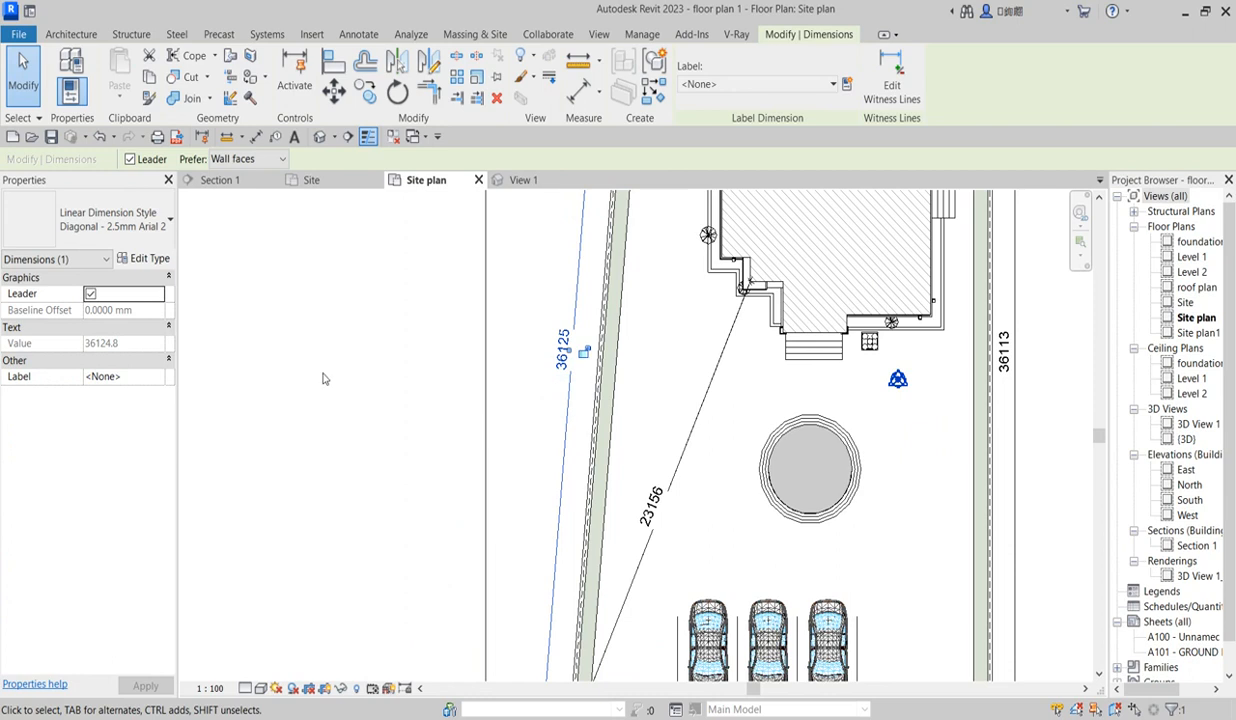
left_click(140, 259)
scroll(668, 450, "down", 5)
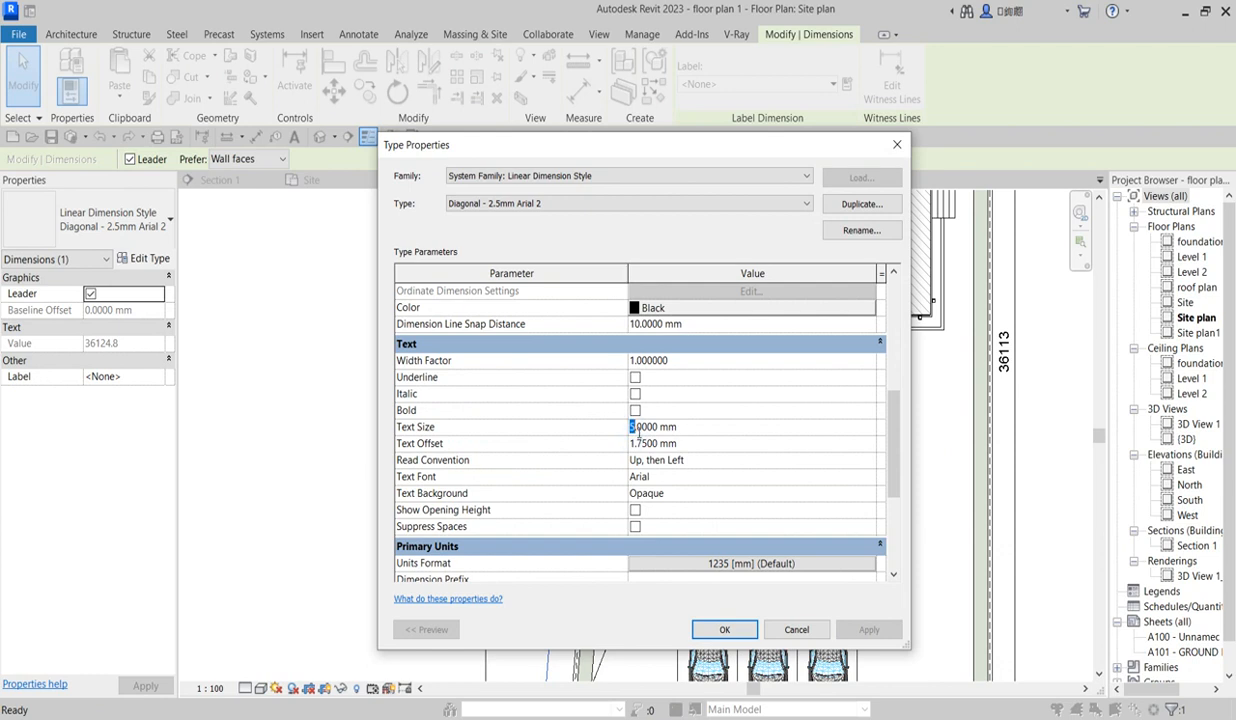
left_click(724, 630)
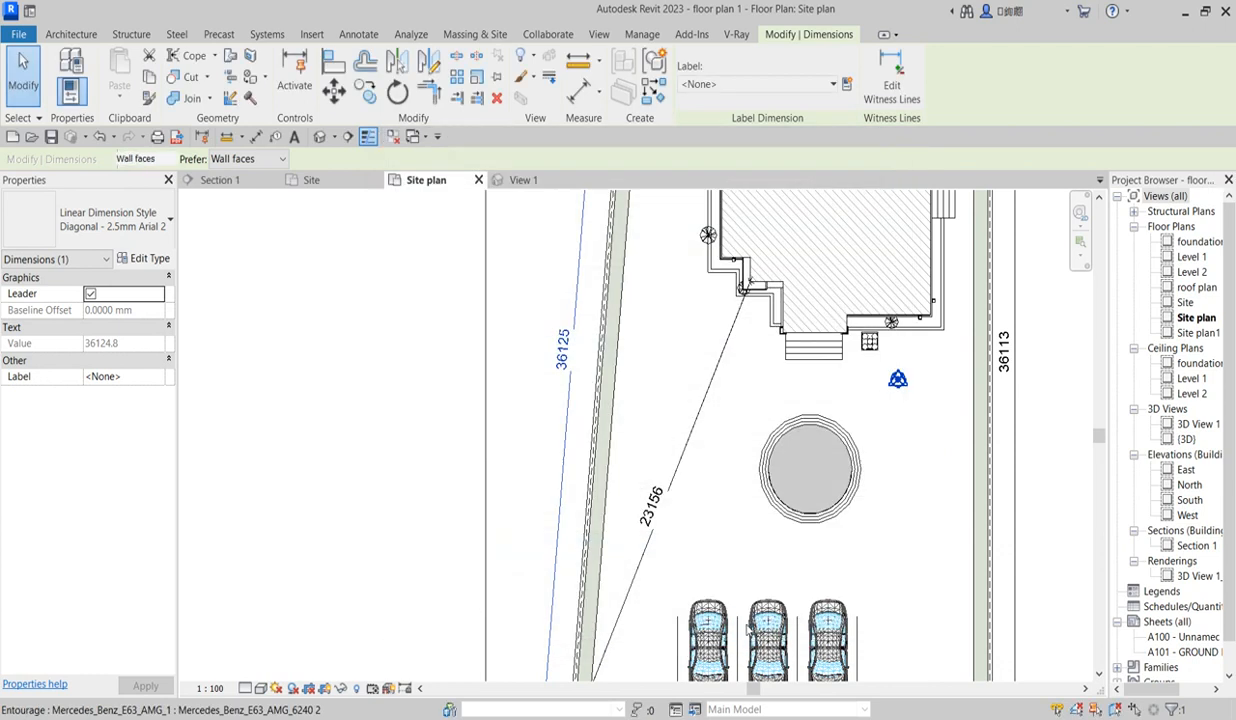
Make the text of the Diagonal - 2.5mm Arial 2 dimension type bold
left_click(148, 258)
scroll(683, 507, "down", 8)
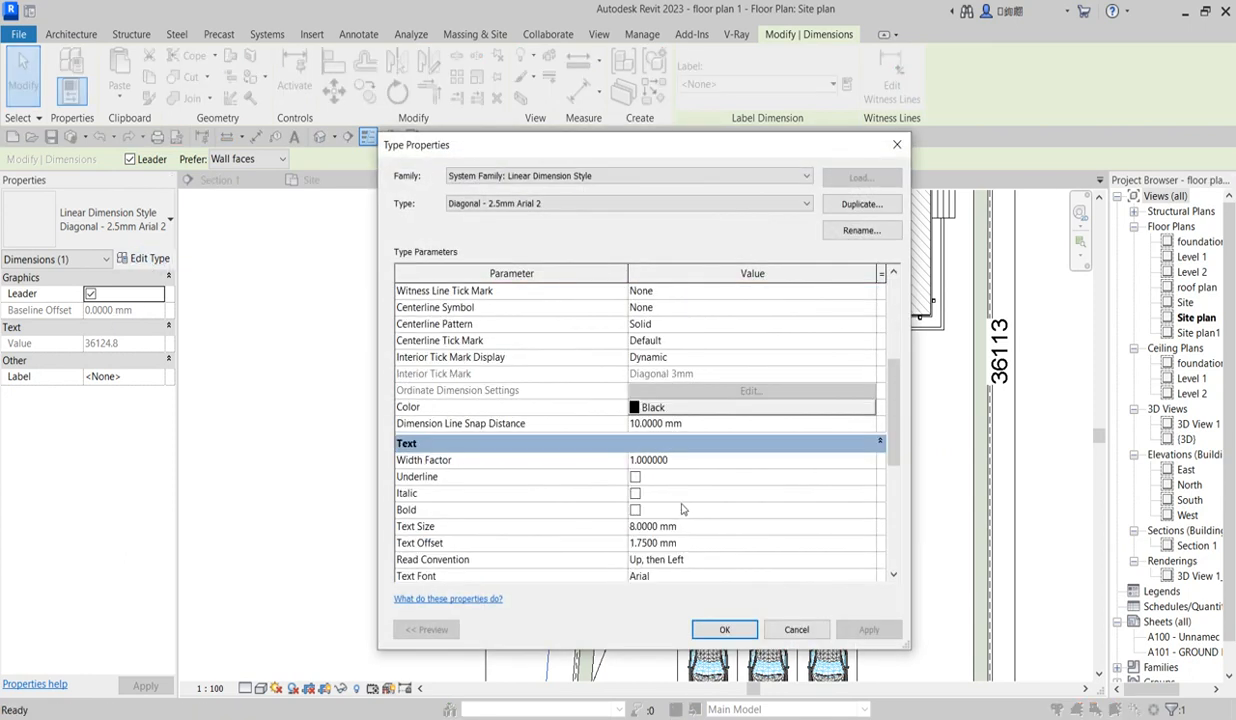
scroll(683, 507, "up", 3)
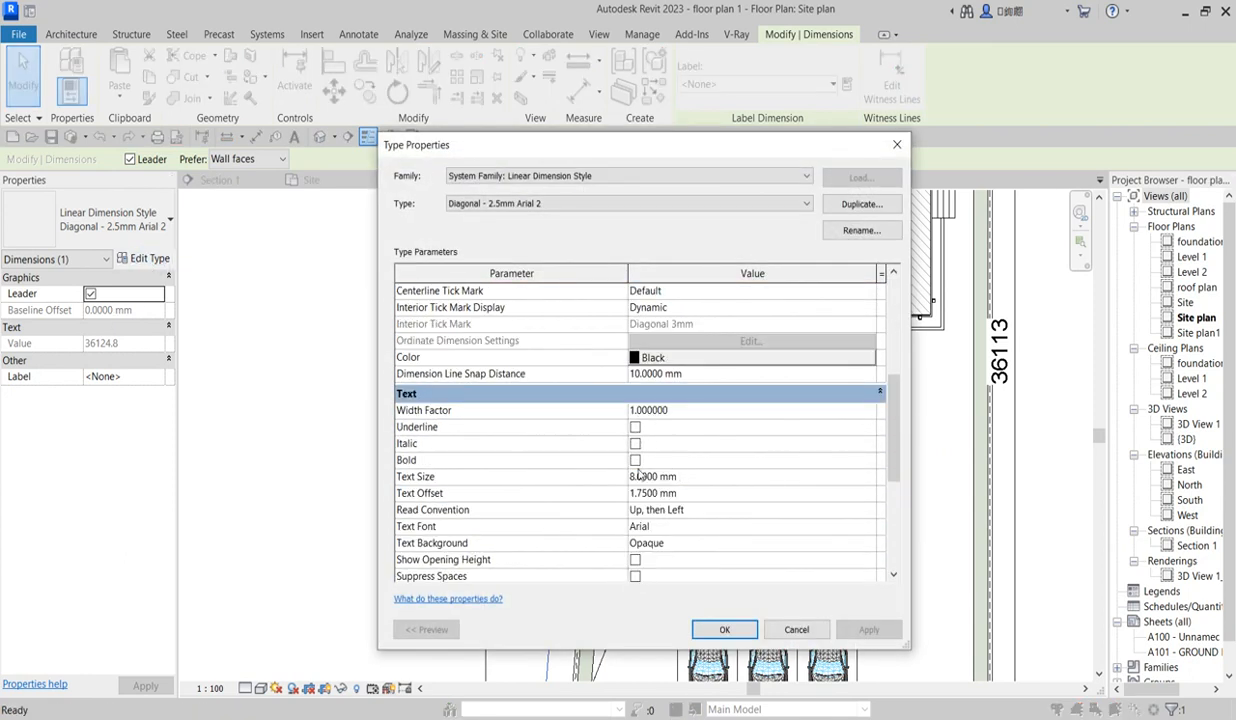
left_click(635, 460)
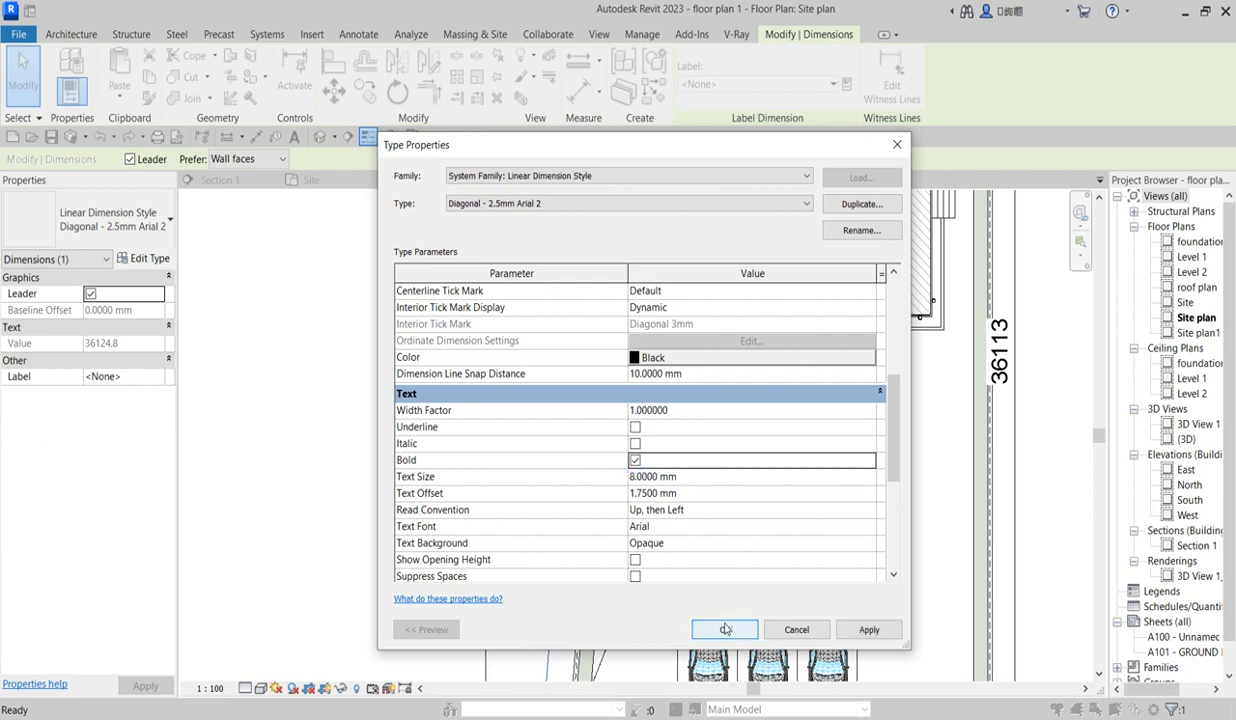
left_click(724, 629)
left_click(430, 385)
Move the right boundary dimension's text outward, clear of its dimension line and the boundary wall
scroll(603, 436, "down", 3)
scroll(704, 389, "up", 1)
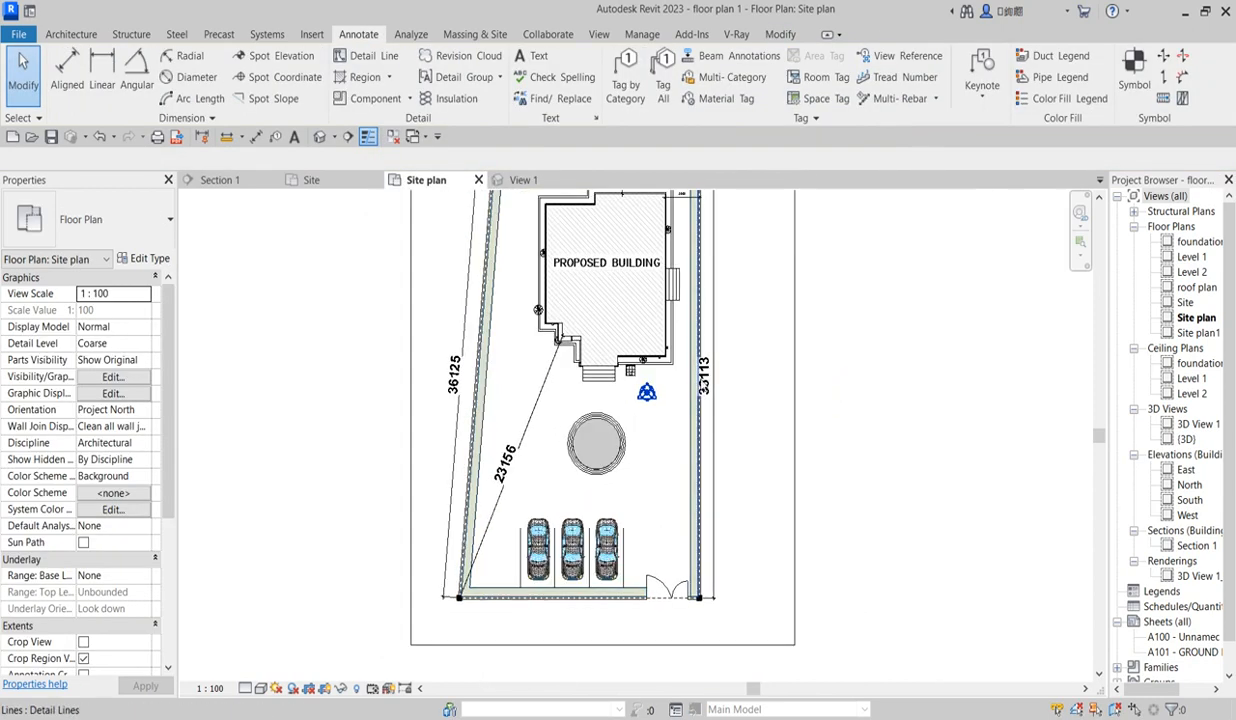
scroll(710, 375, "up", 3)
left_click(709, 388)
left_click_drag(709, 388, 765, 388)
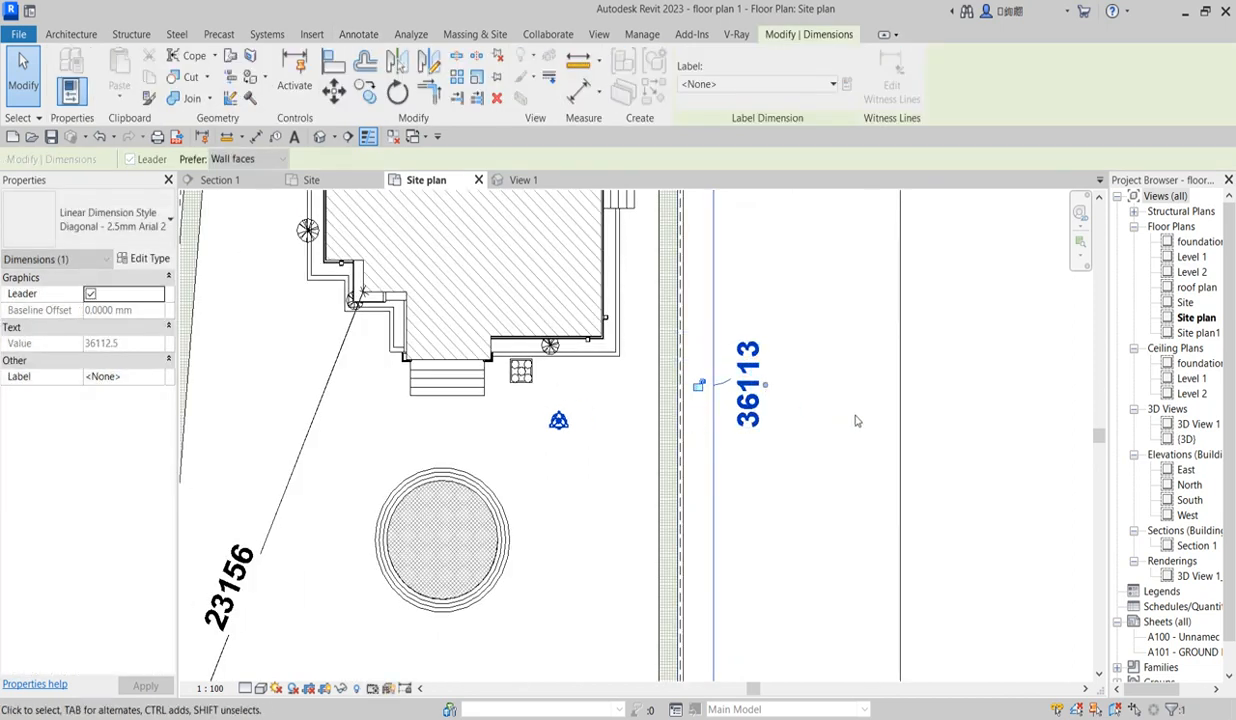
left_click(855, 414)
Hide the crop region around the site plan and fit the whole plan in the view
scroll(723, 469, "down", 4)
scroll(729, 503, "down", 1)
scroll(767, 274, "up", 1)
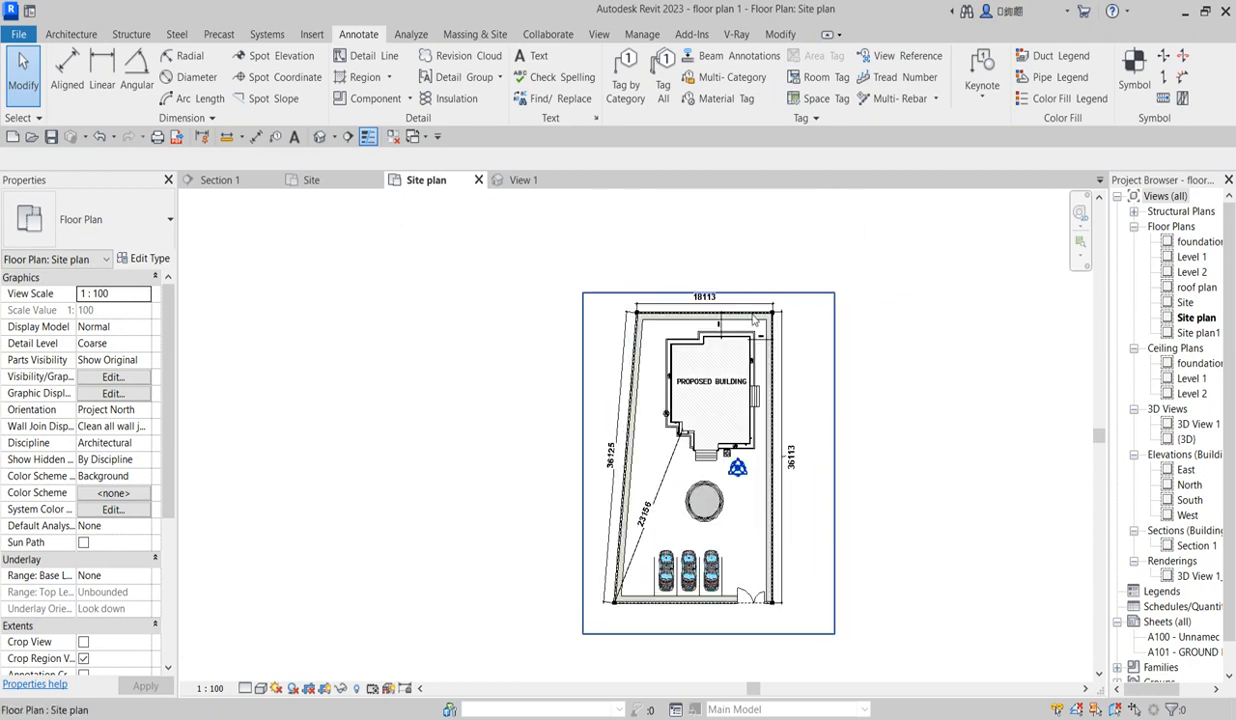
left_click(325, 688)
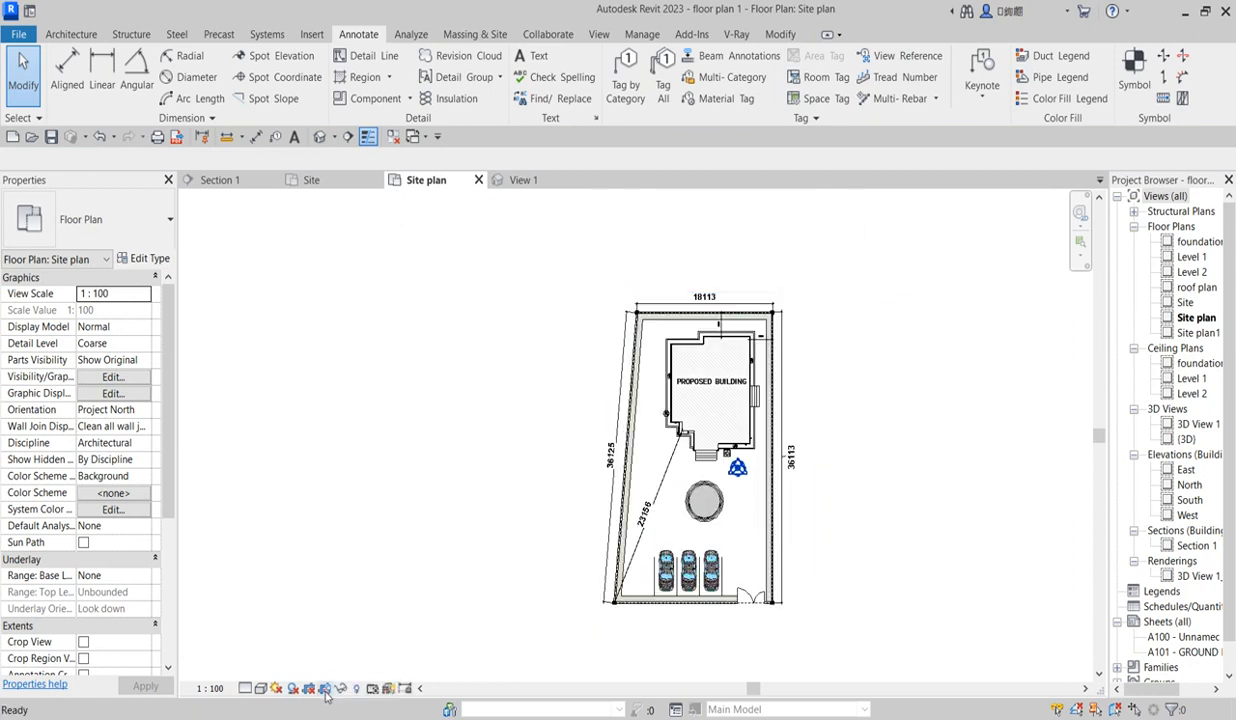
scroll(508, 423, "down", 2)
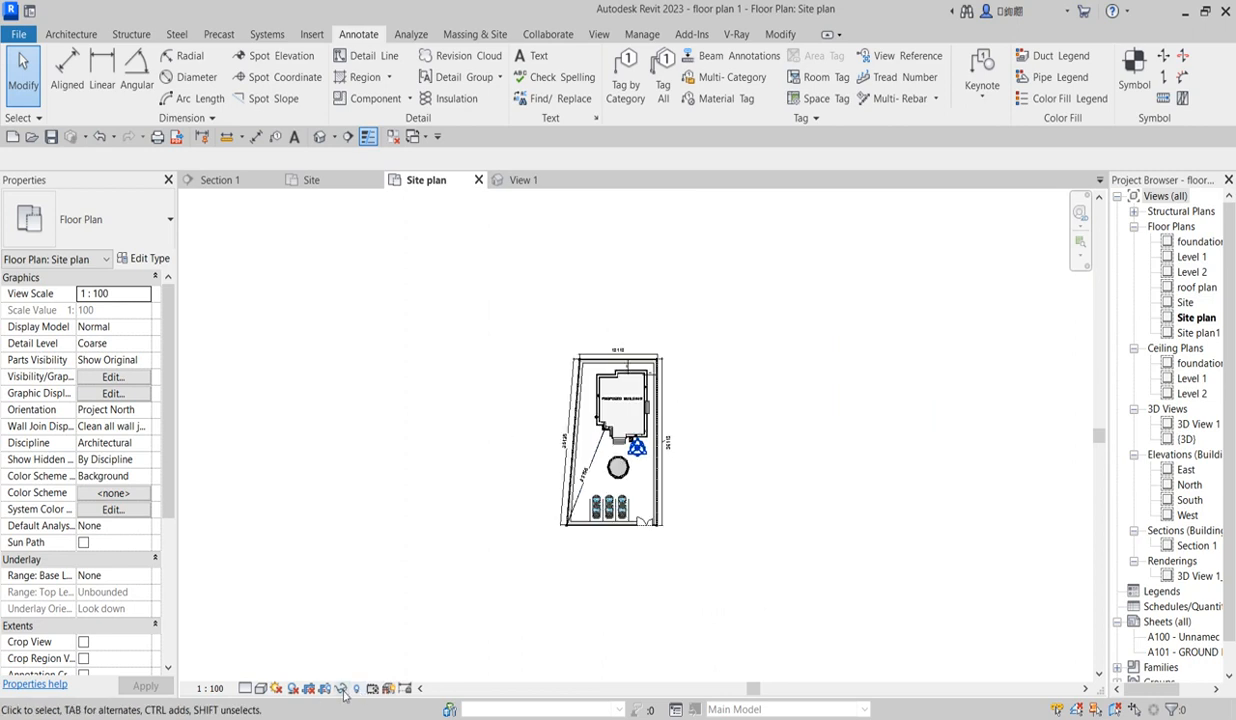
scroll(609, 505, "up", 2)
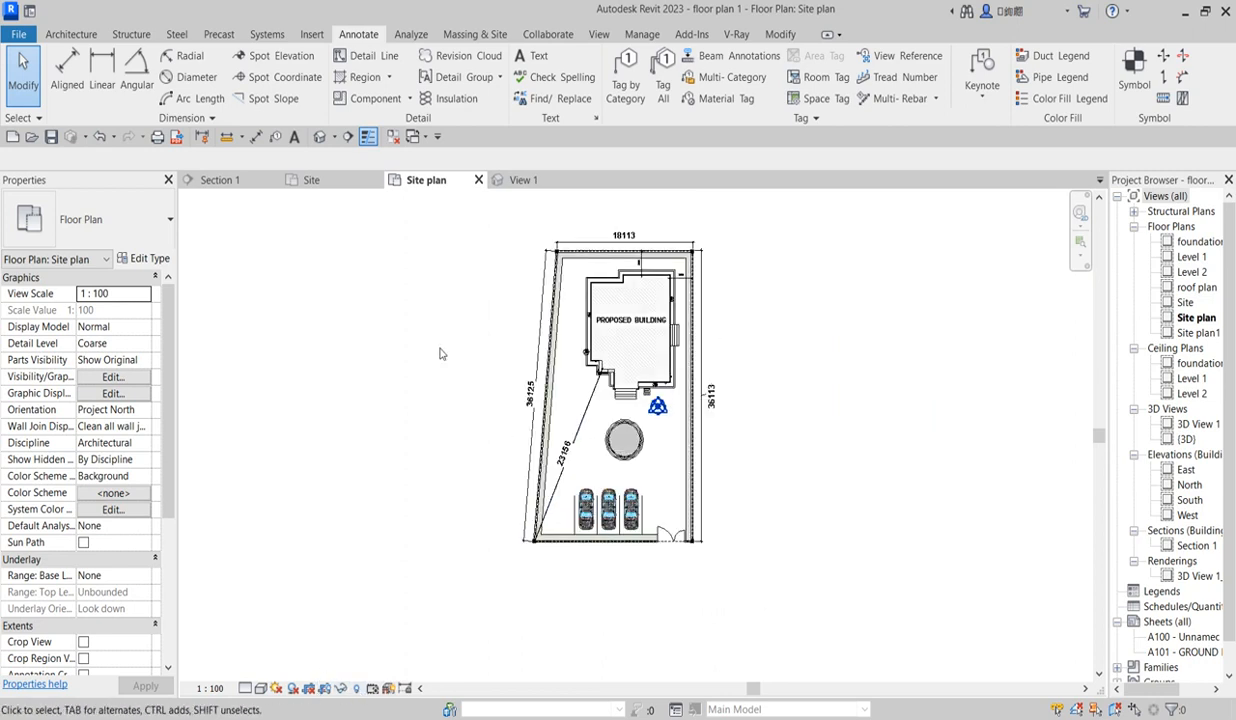
right_click(439, 344)
left_click(486, 511)
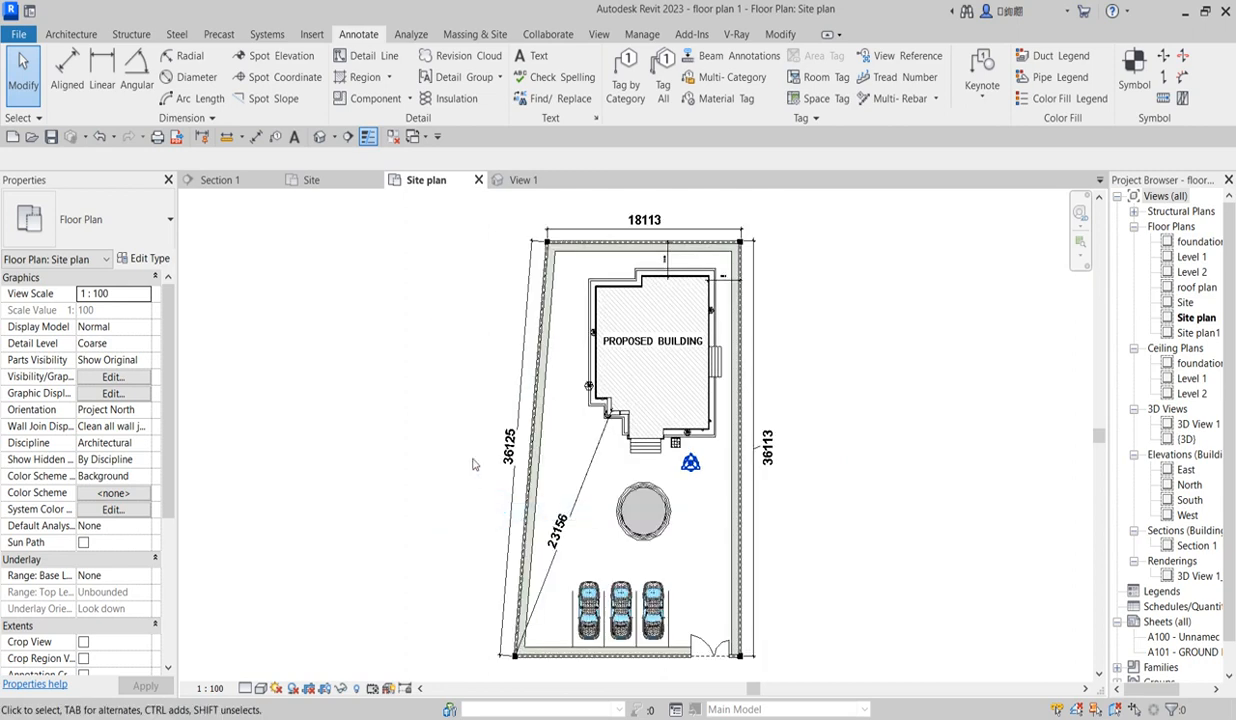